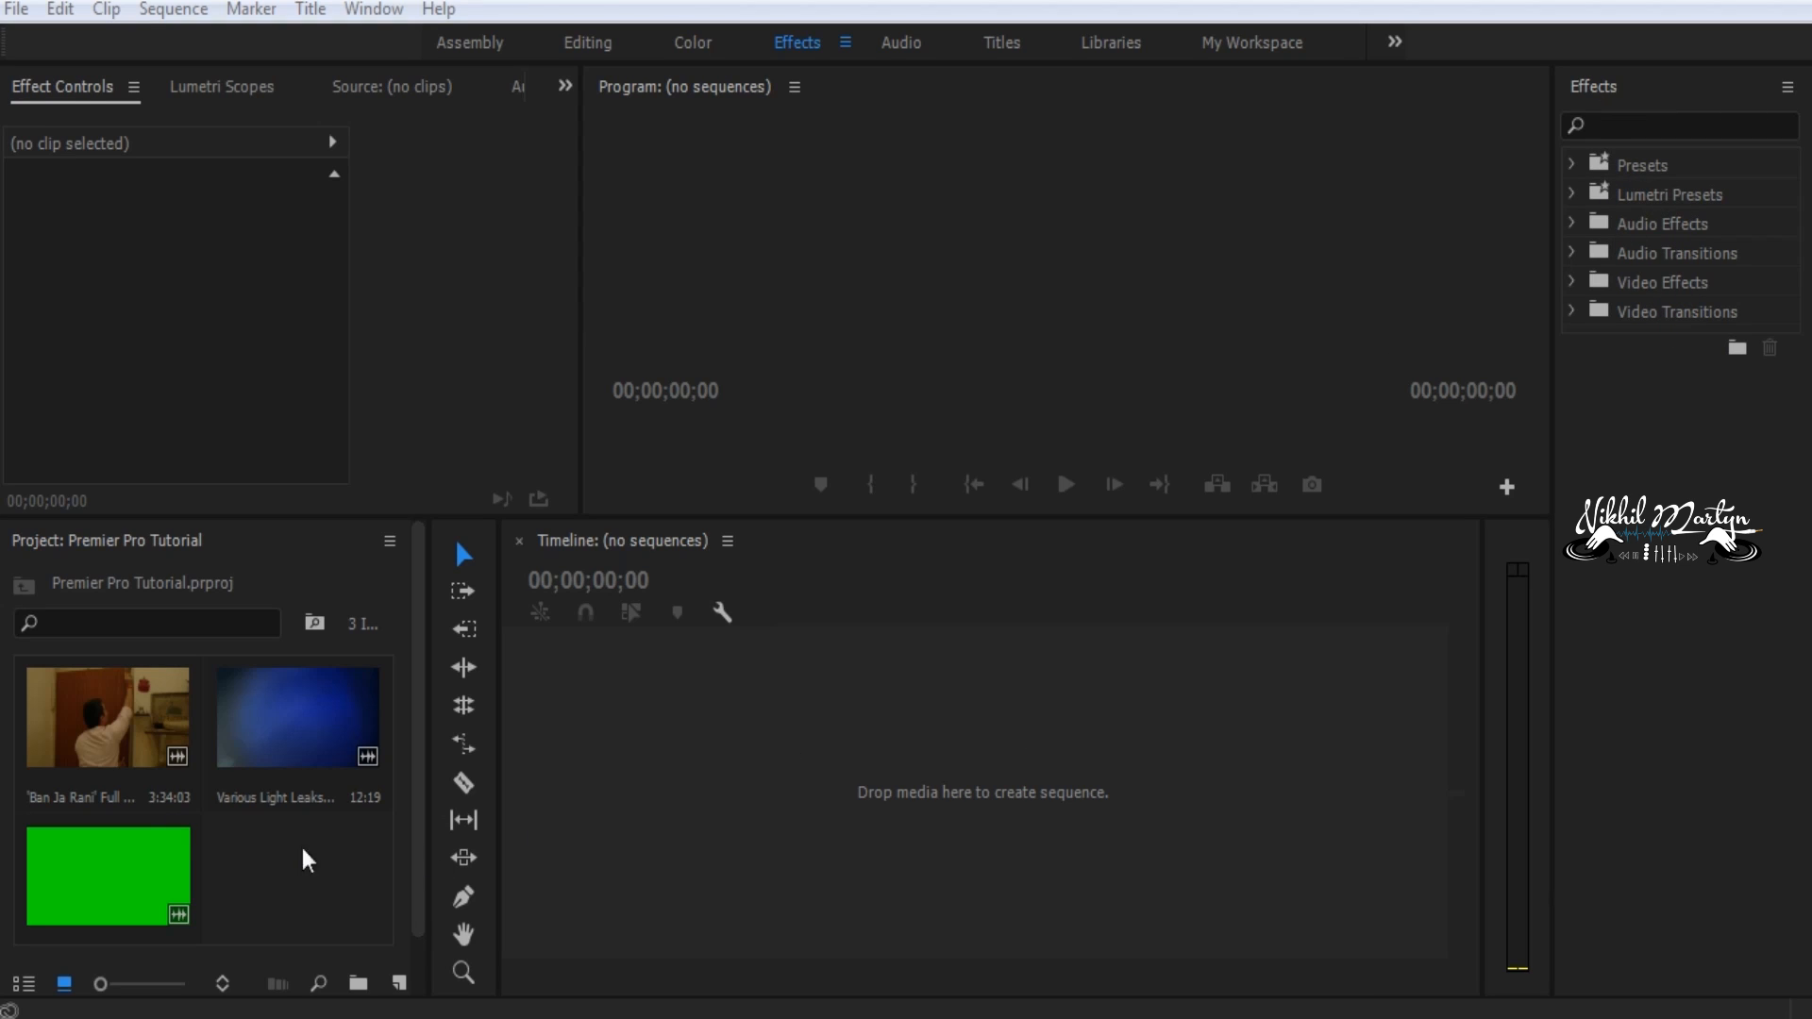
Import the Hearts #1 video from the Downloads Video folder into the project
{"action": "left_click", "coordinate": [276, 704]}
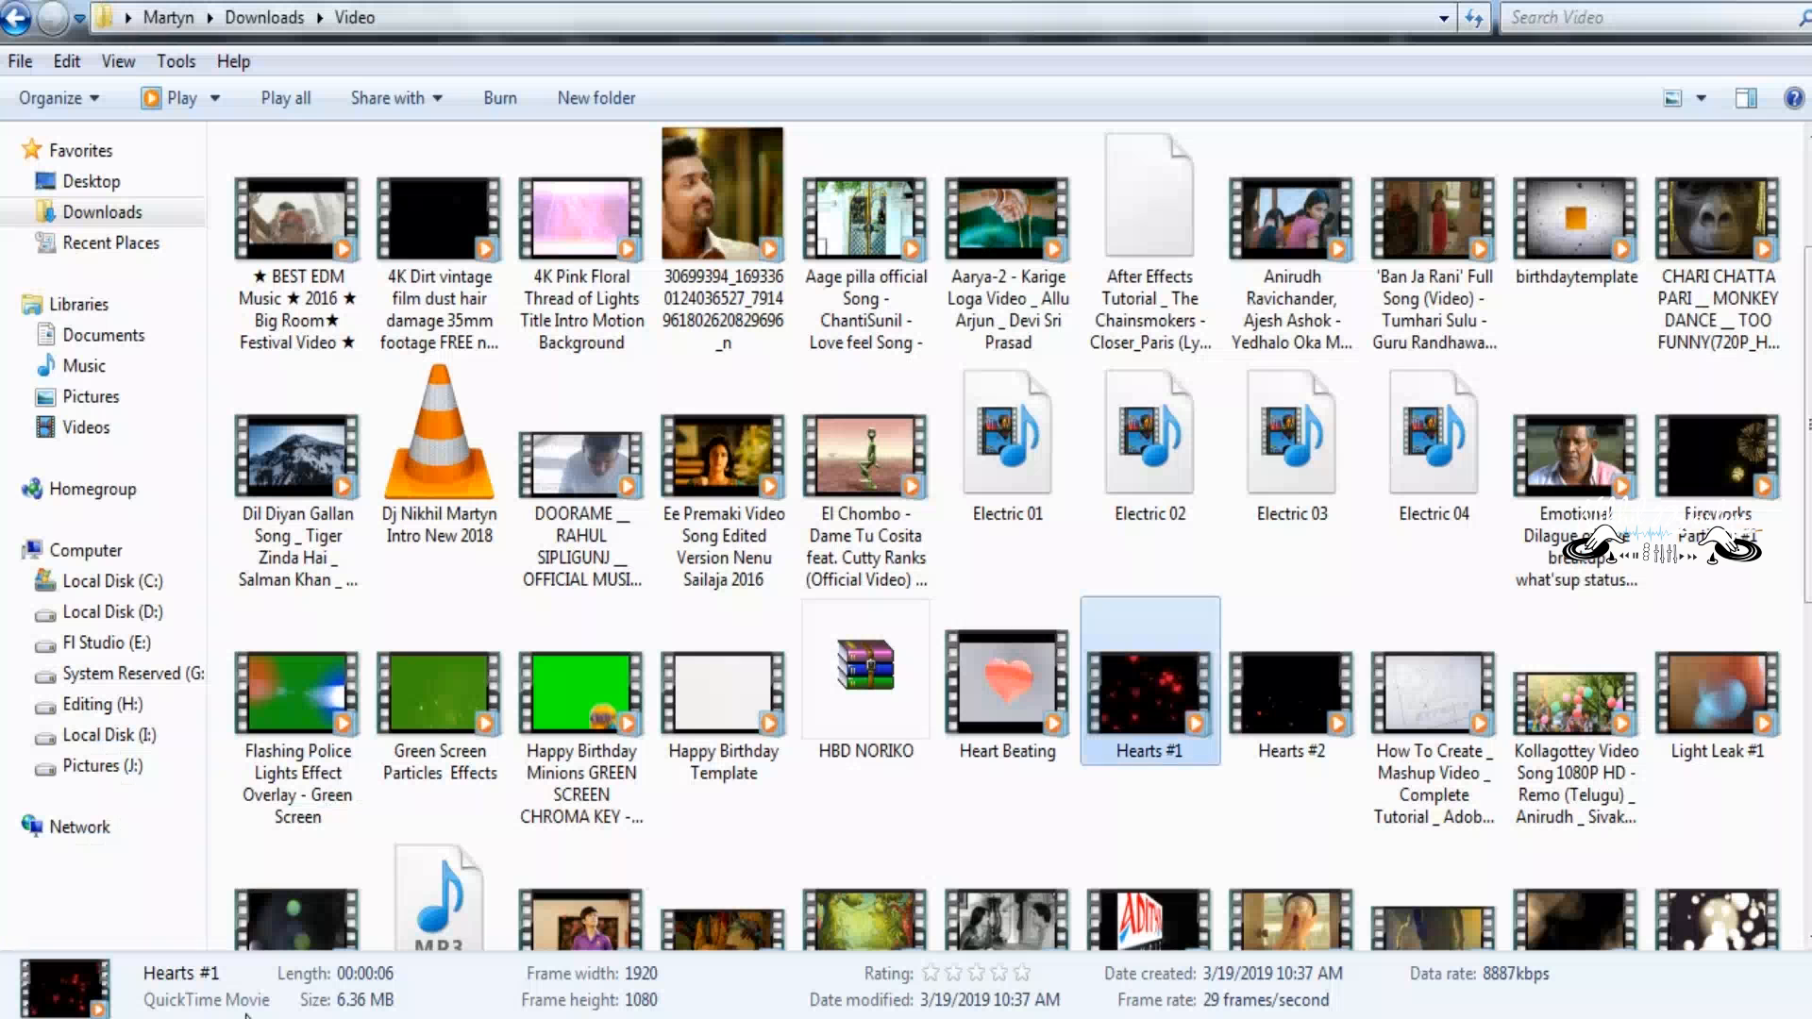
{"action": "left_click_drag", "start_coordinate": [1159, 703], "coordinate": [324, 911]}
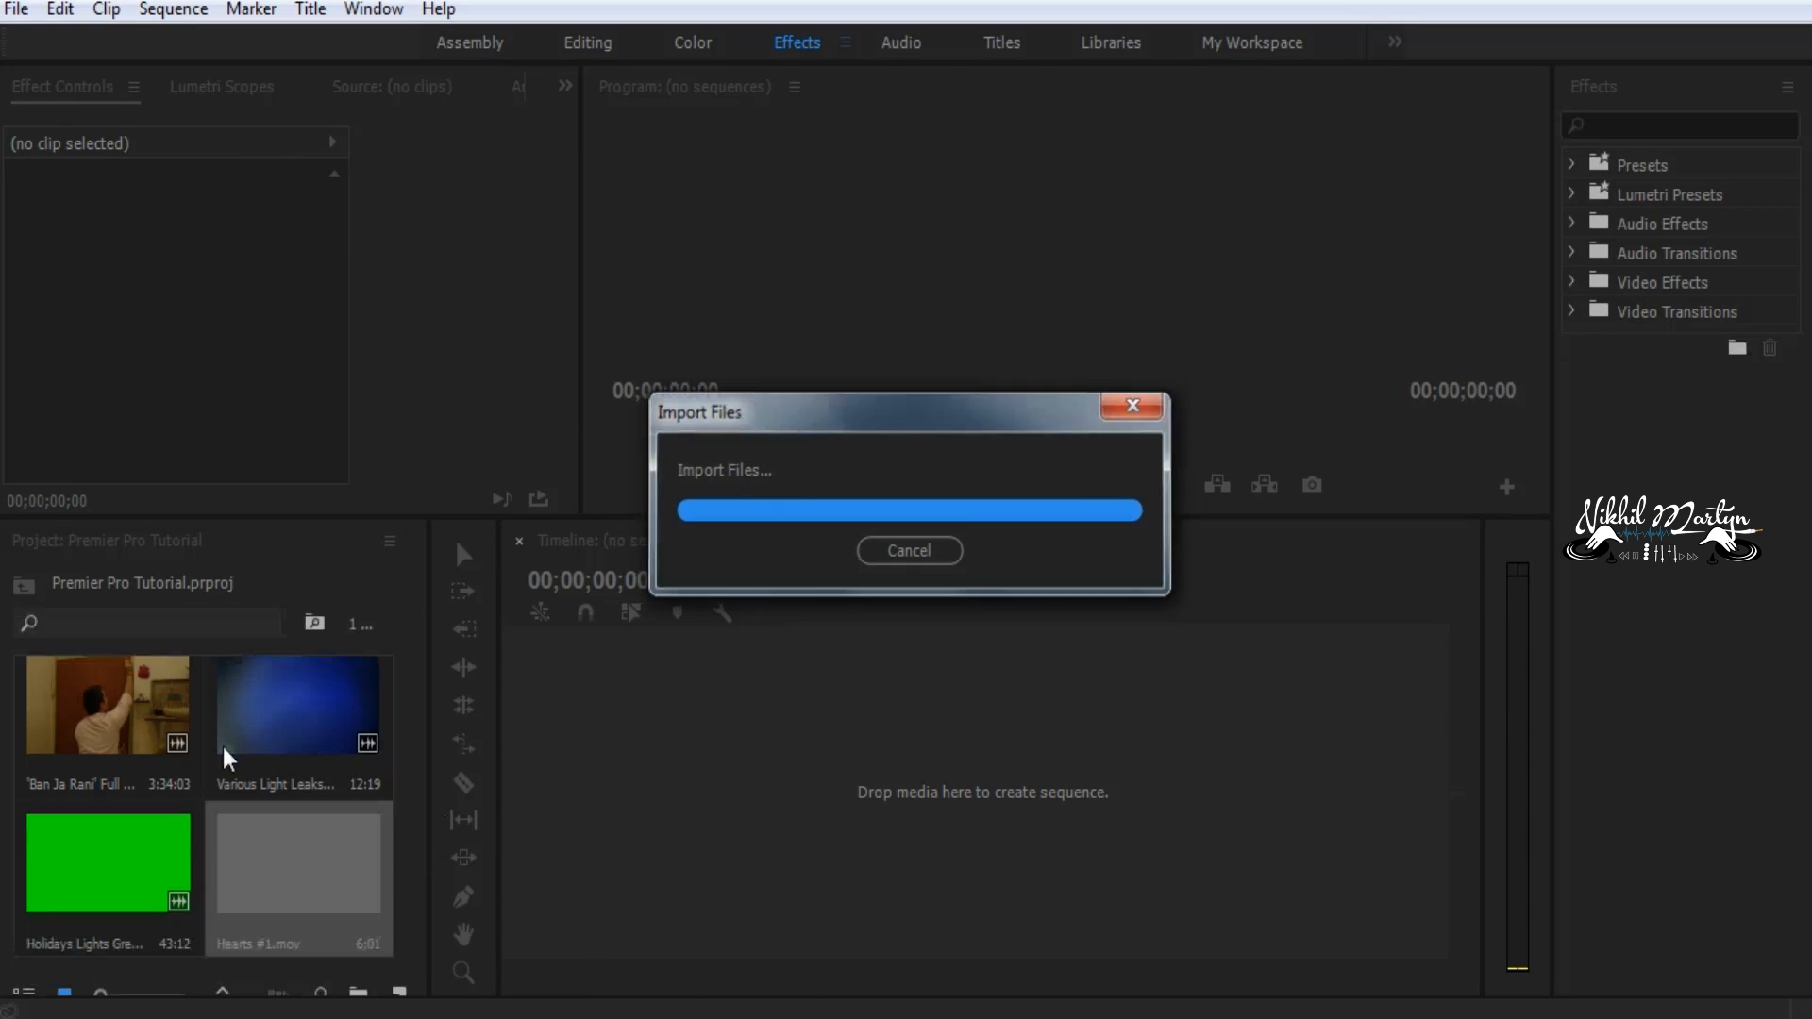
{"action": "left_click", "coordinate": [764, 835]}
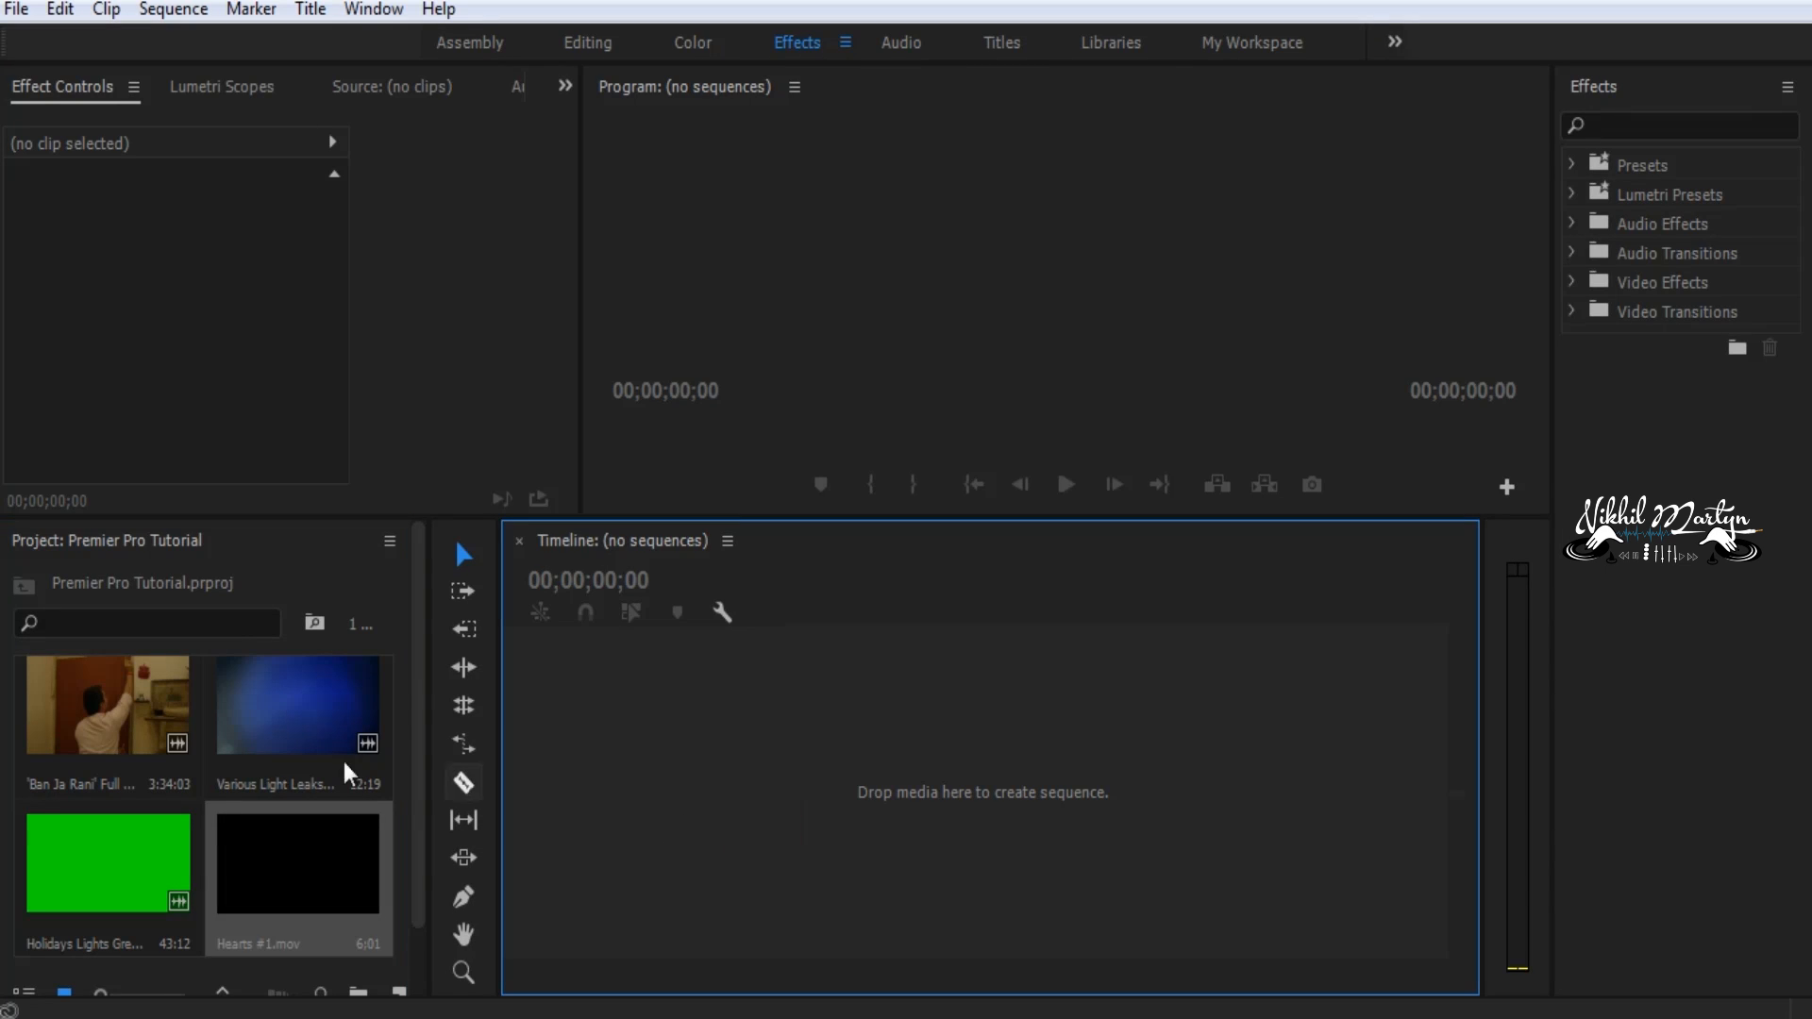
Create a sequence from the 'Ban Ja Rani' clip and enlarge the program preview
{"action": "left_click", "coordinate": [113, 708]}
{"action": "left_click_drag", "start_coordinate": [113, 708], "coordinate": [642, 798]}
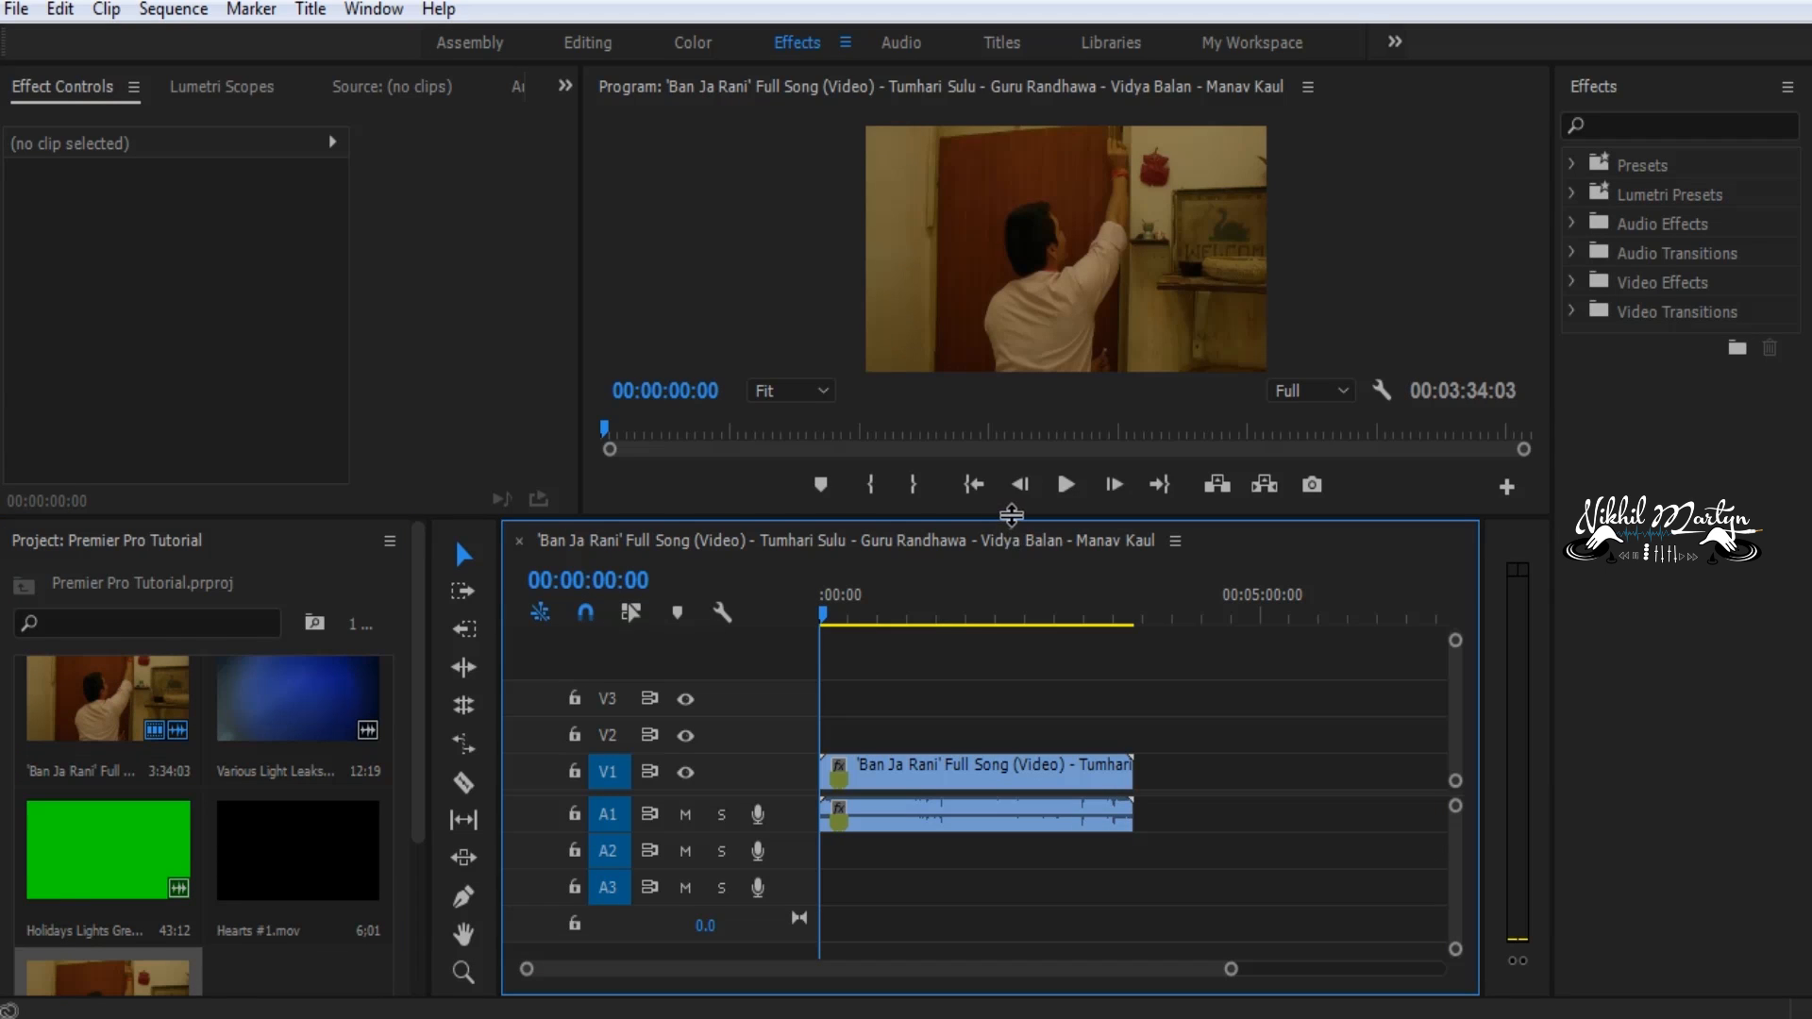
{"action": "left_click_drag", "start_coordinate": [1011, 518], "coordinate": [1017, 554]}
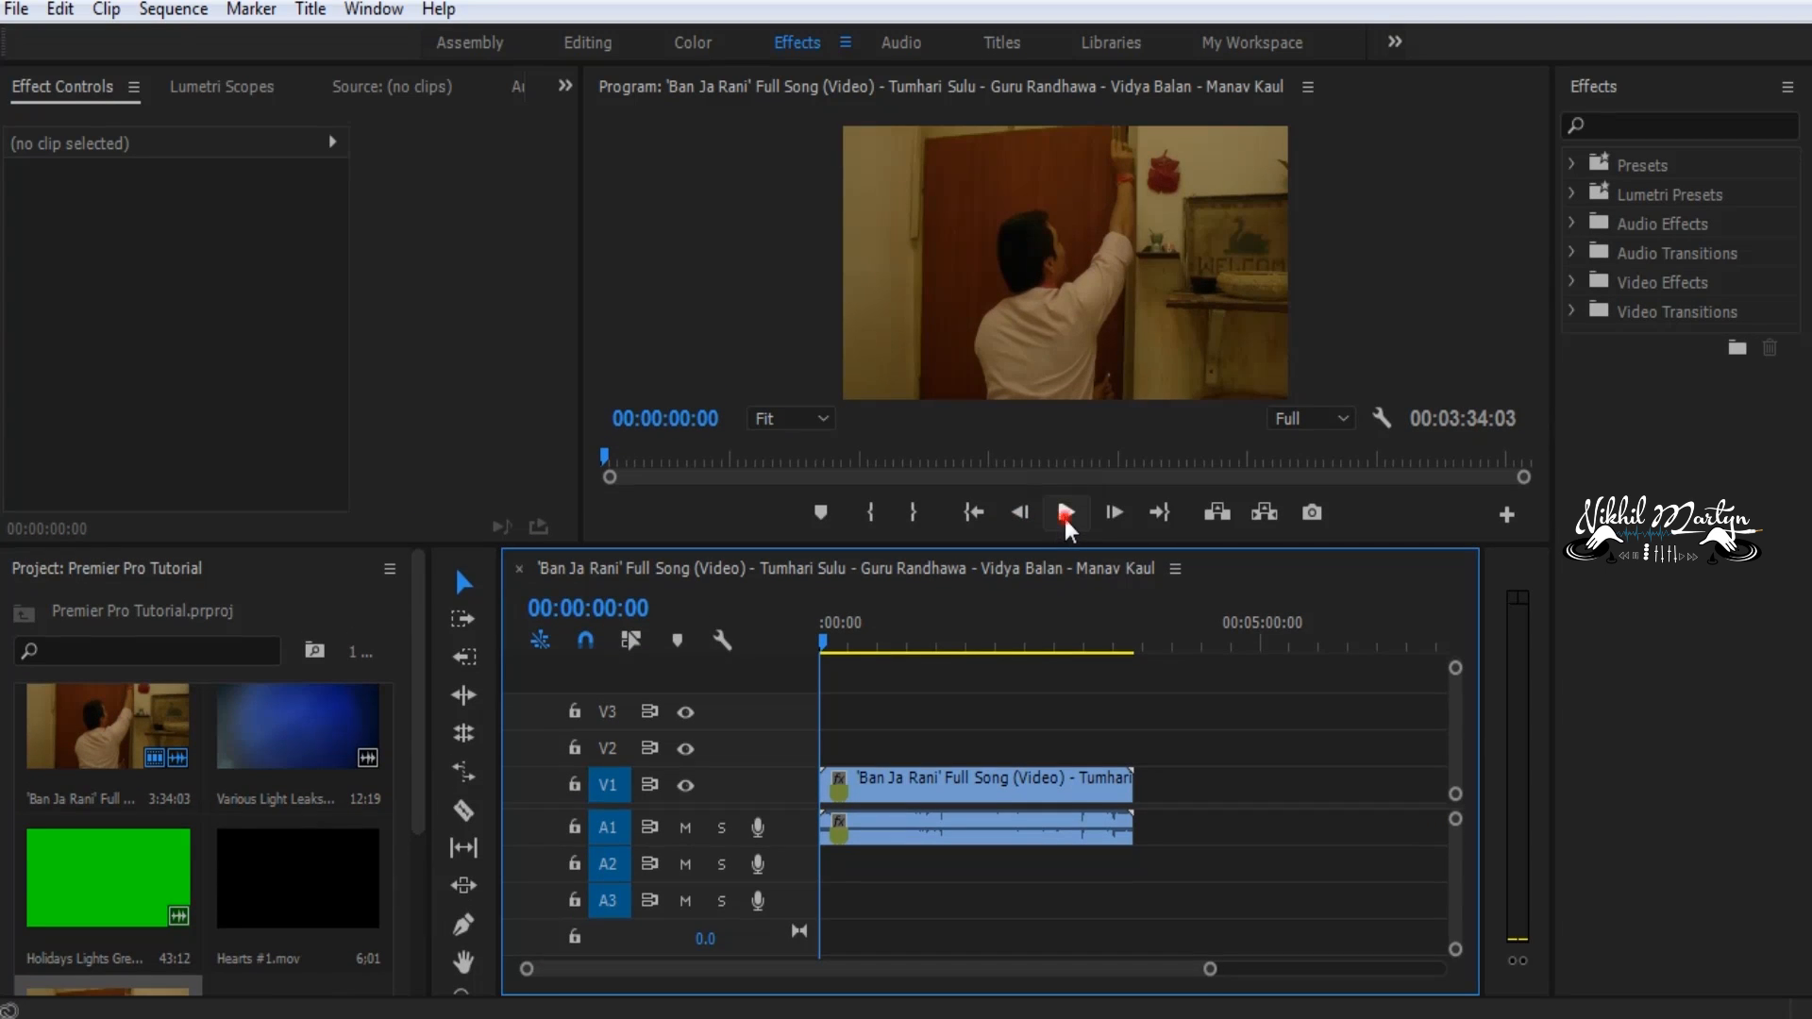
Play about the first six seconds of the sequence and return the playhead to the start
{"action": "left_click", "coordinate": [1066, 514]}
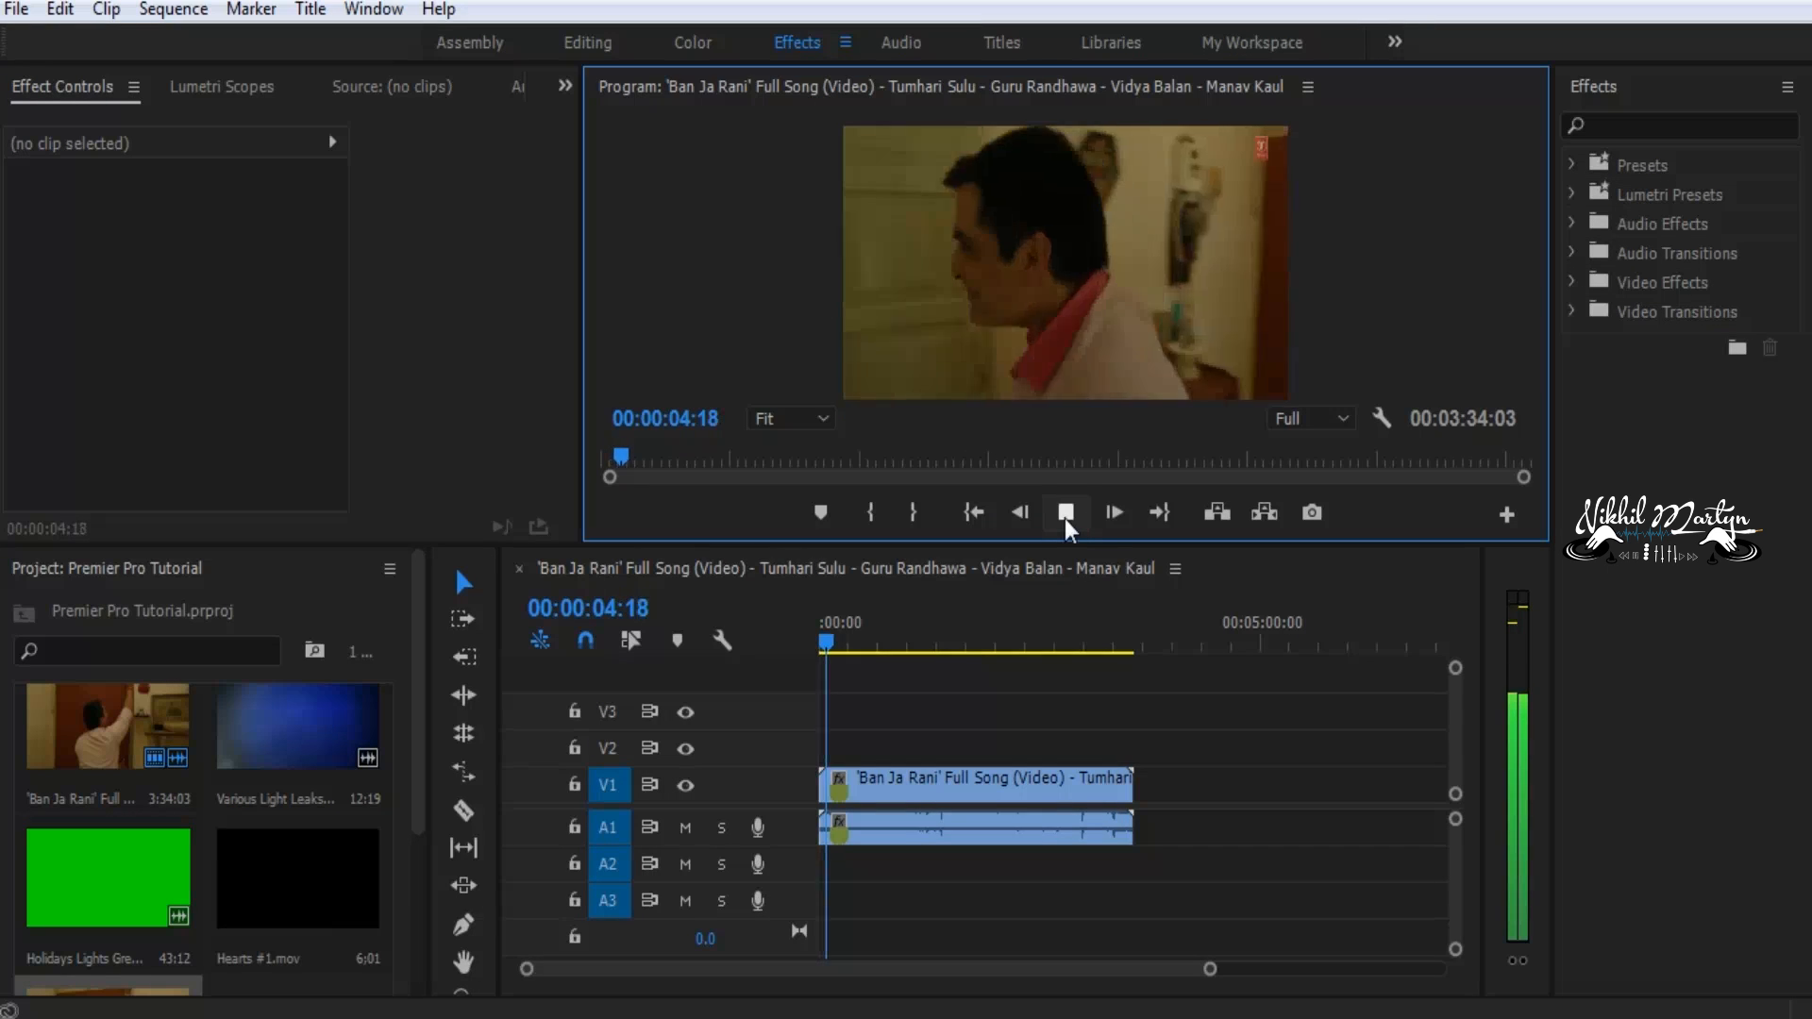
{"action": "left_click", "coordinate": [1066, 518]}
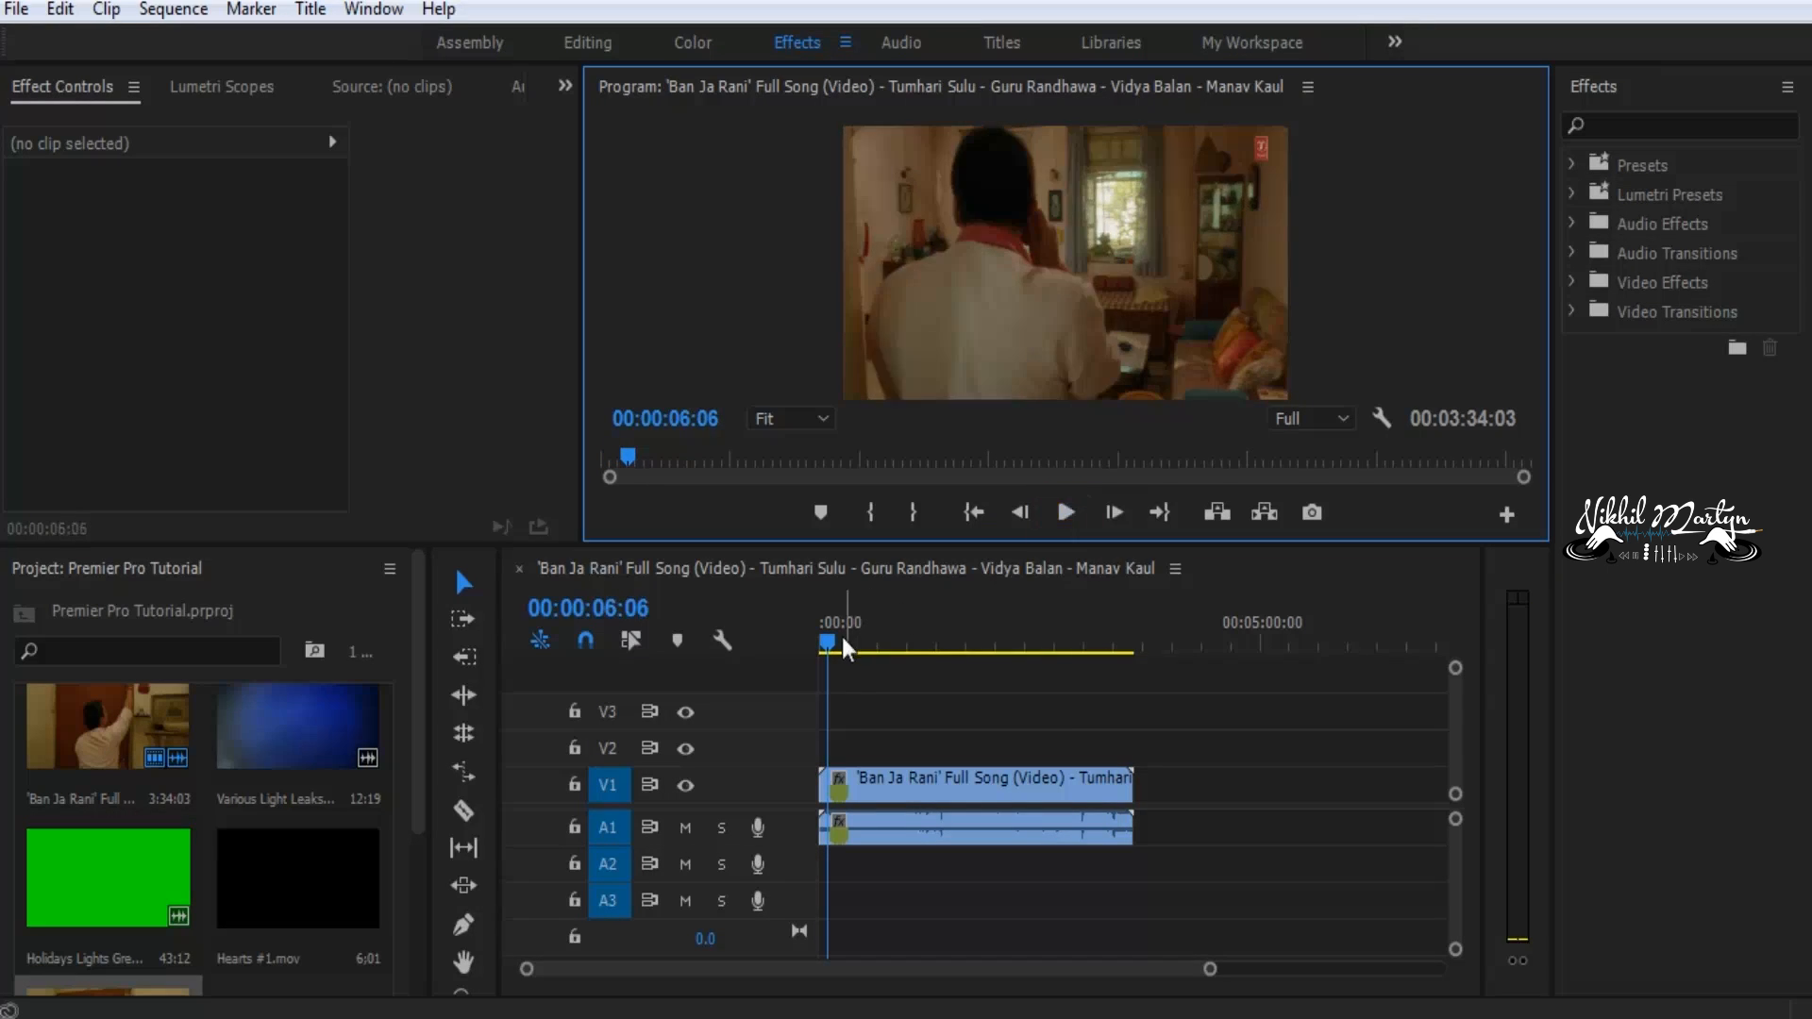
{"action": "left_click_drag", "start_coordinate": [833, 641], "coordinate": [771, 647]}
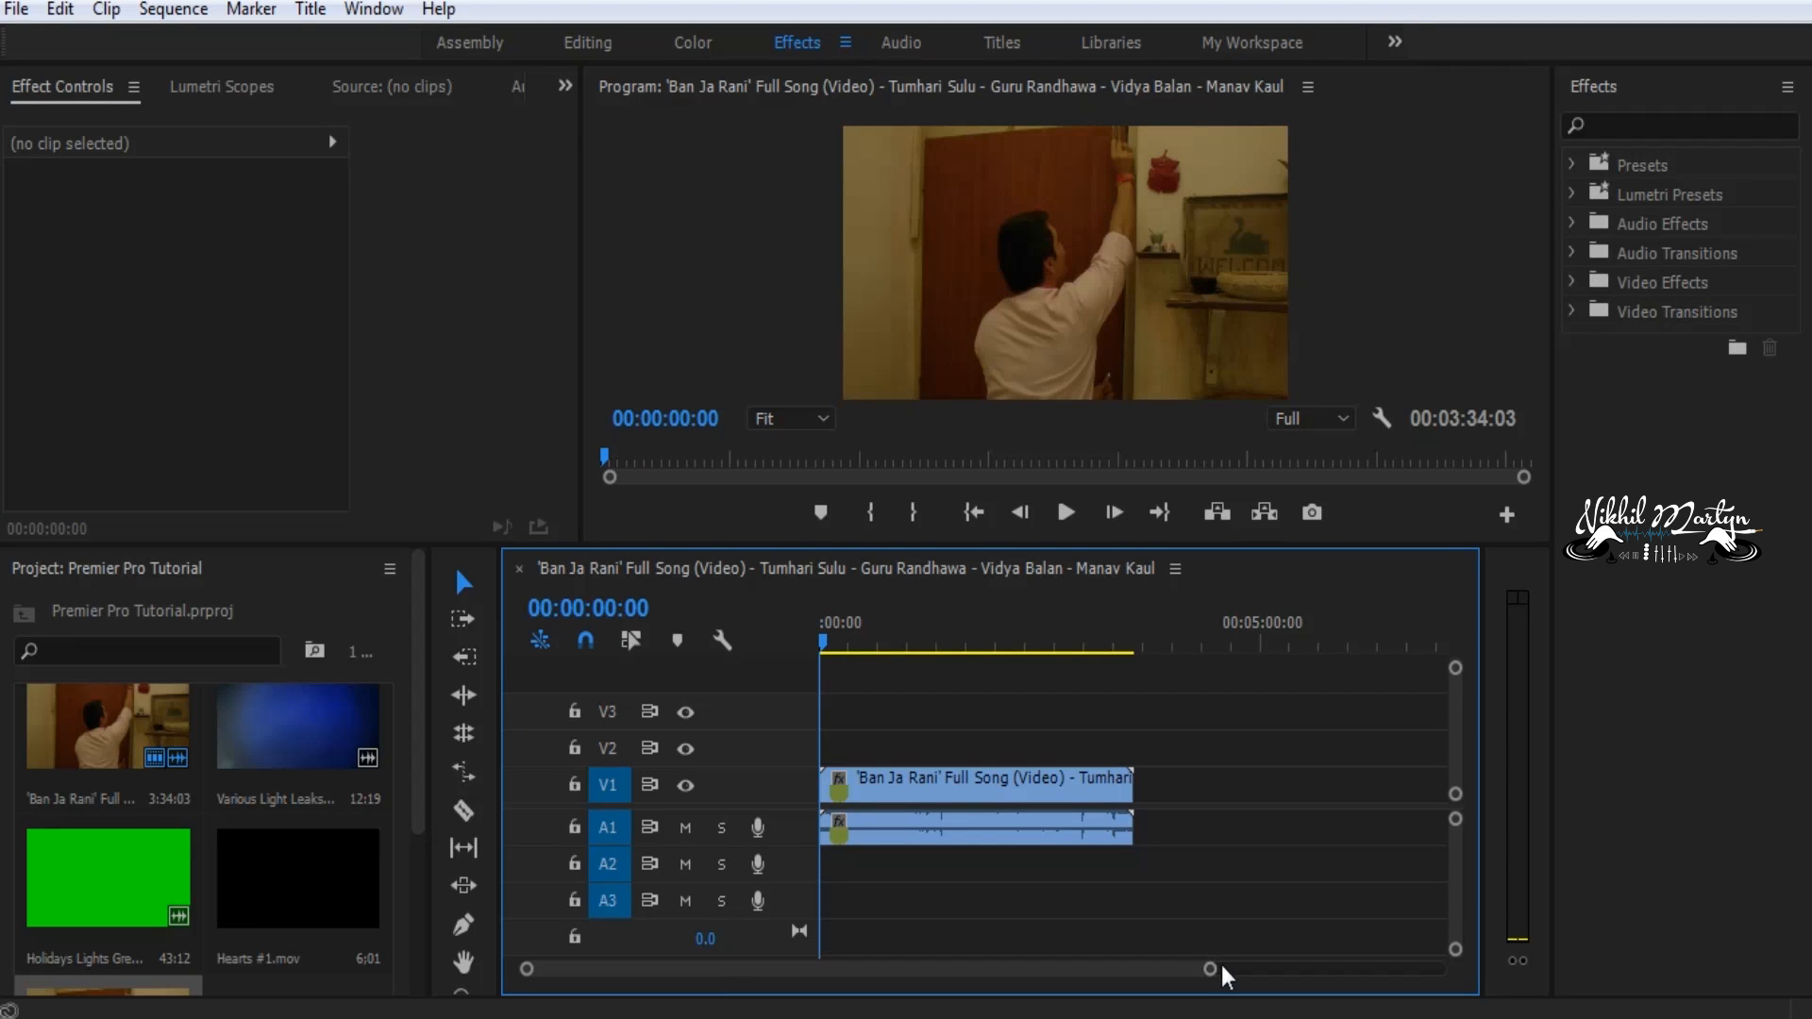
Place the Various Light Leaks clip on V2 at the start of the sequence and delete its audio
{"action": "left_click_drag", "start_coordinate": [1211, 969], "coordinate": [959, 971]}
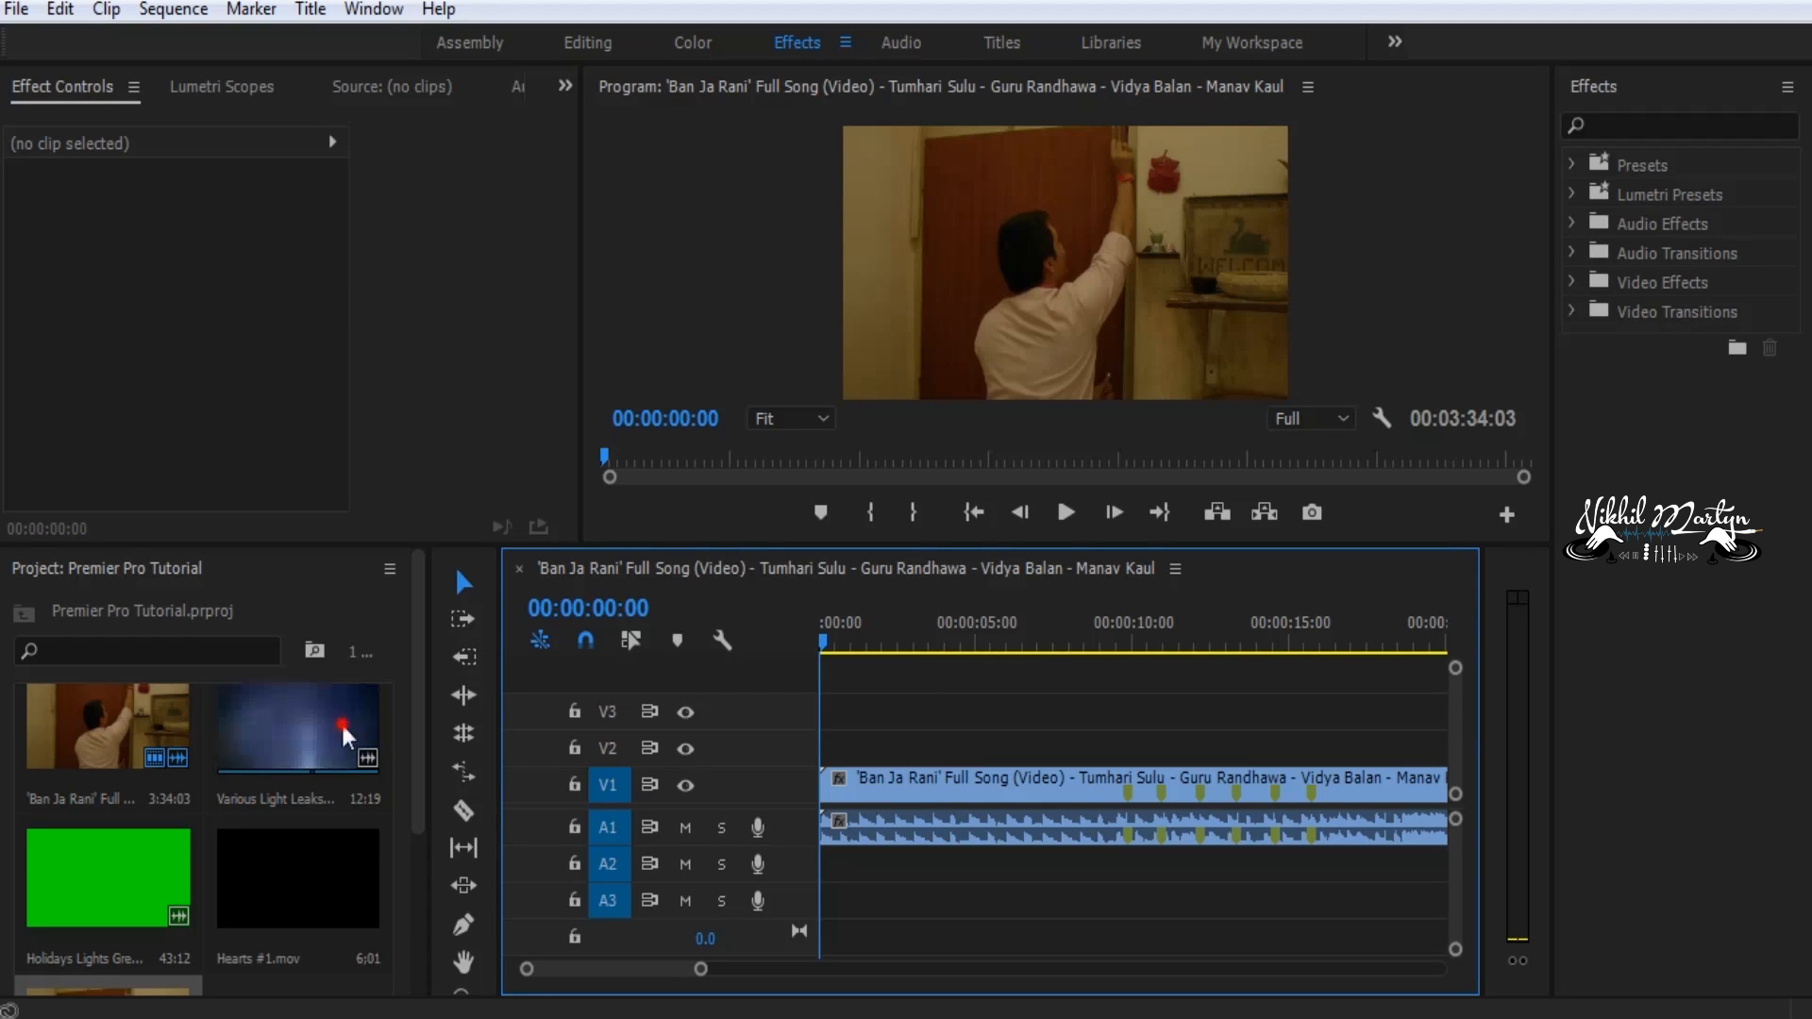
{"action": "left_click", "coordinate": [312, 755]}
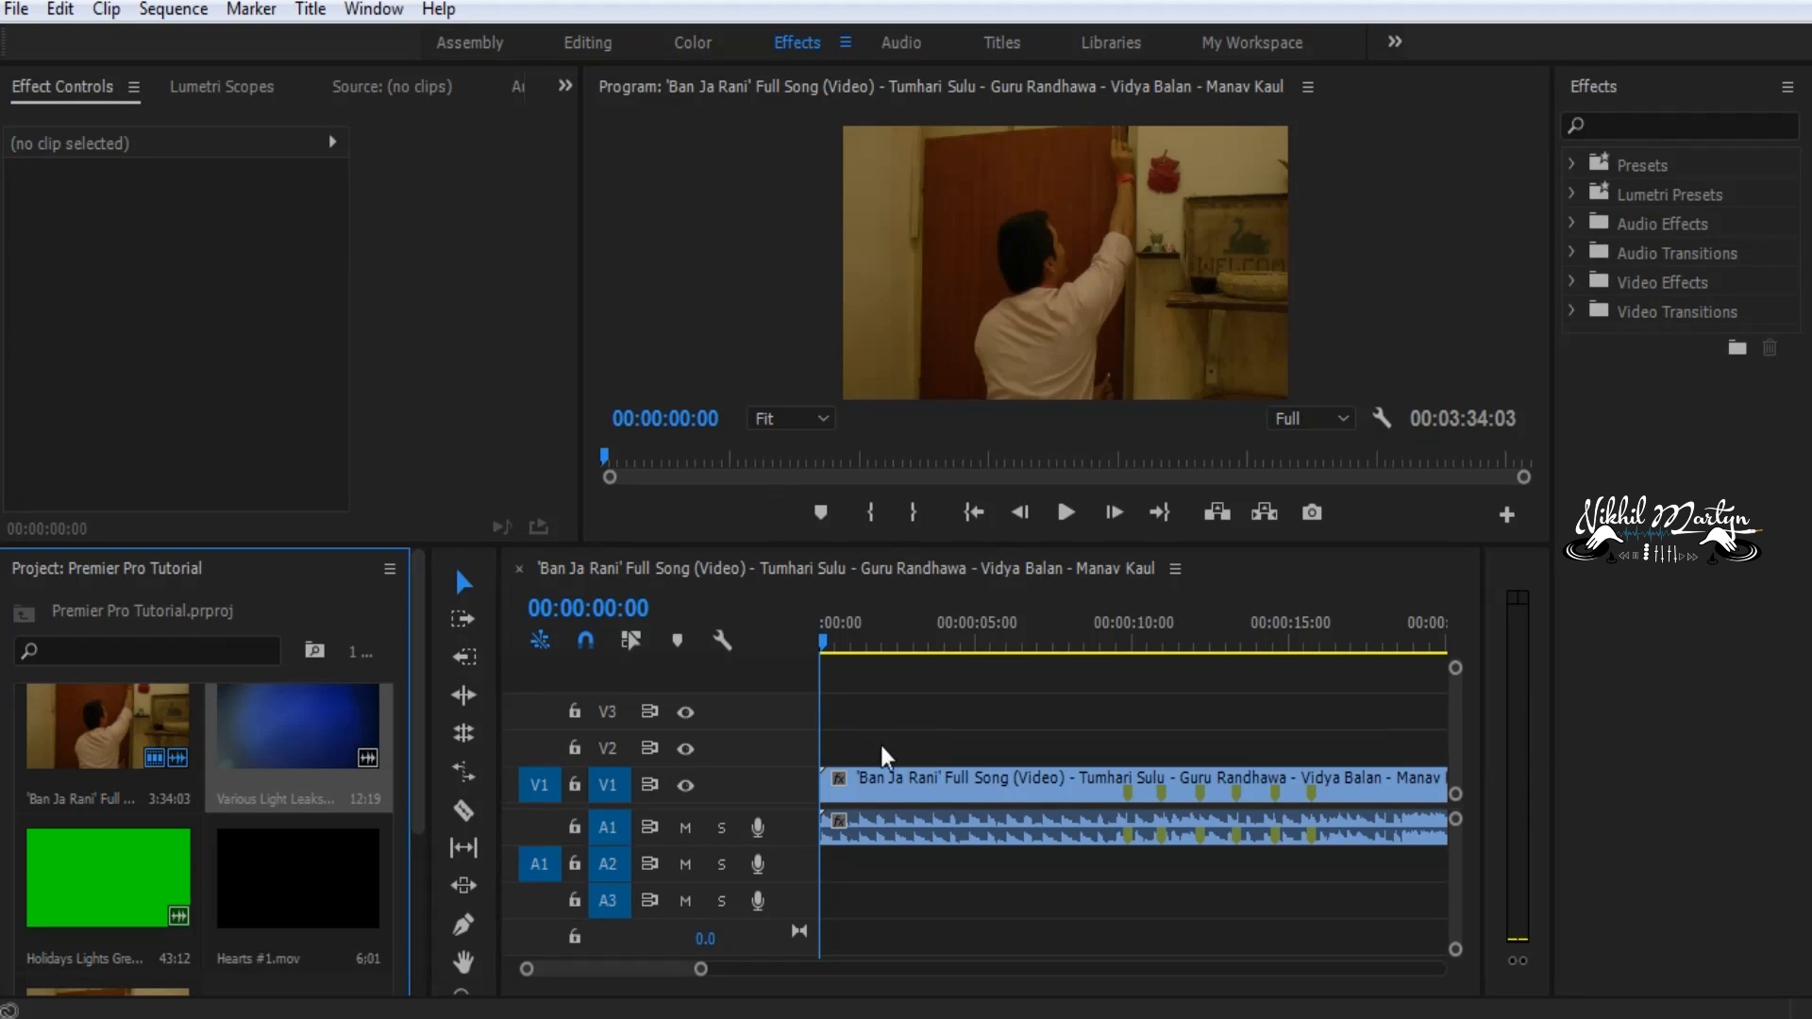
{"action": "left_click_drag", "start_coordinate": [324, 755], "coordinate": [898, 706]}
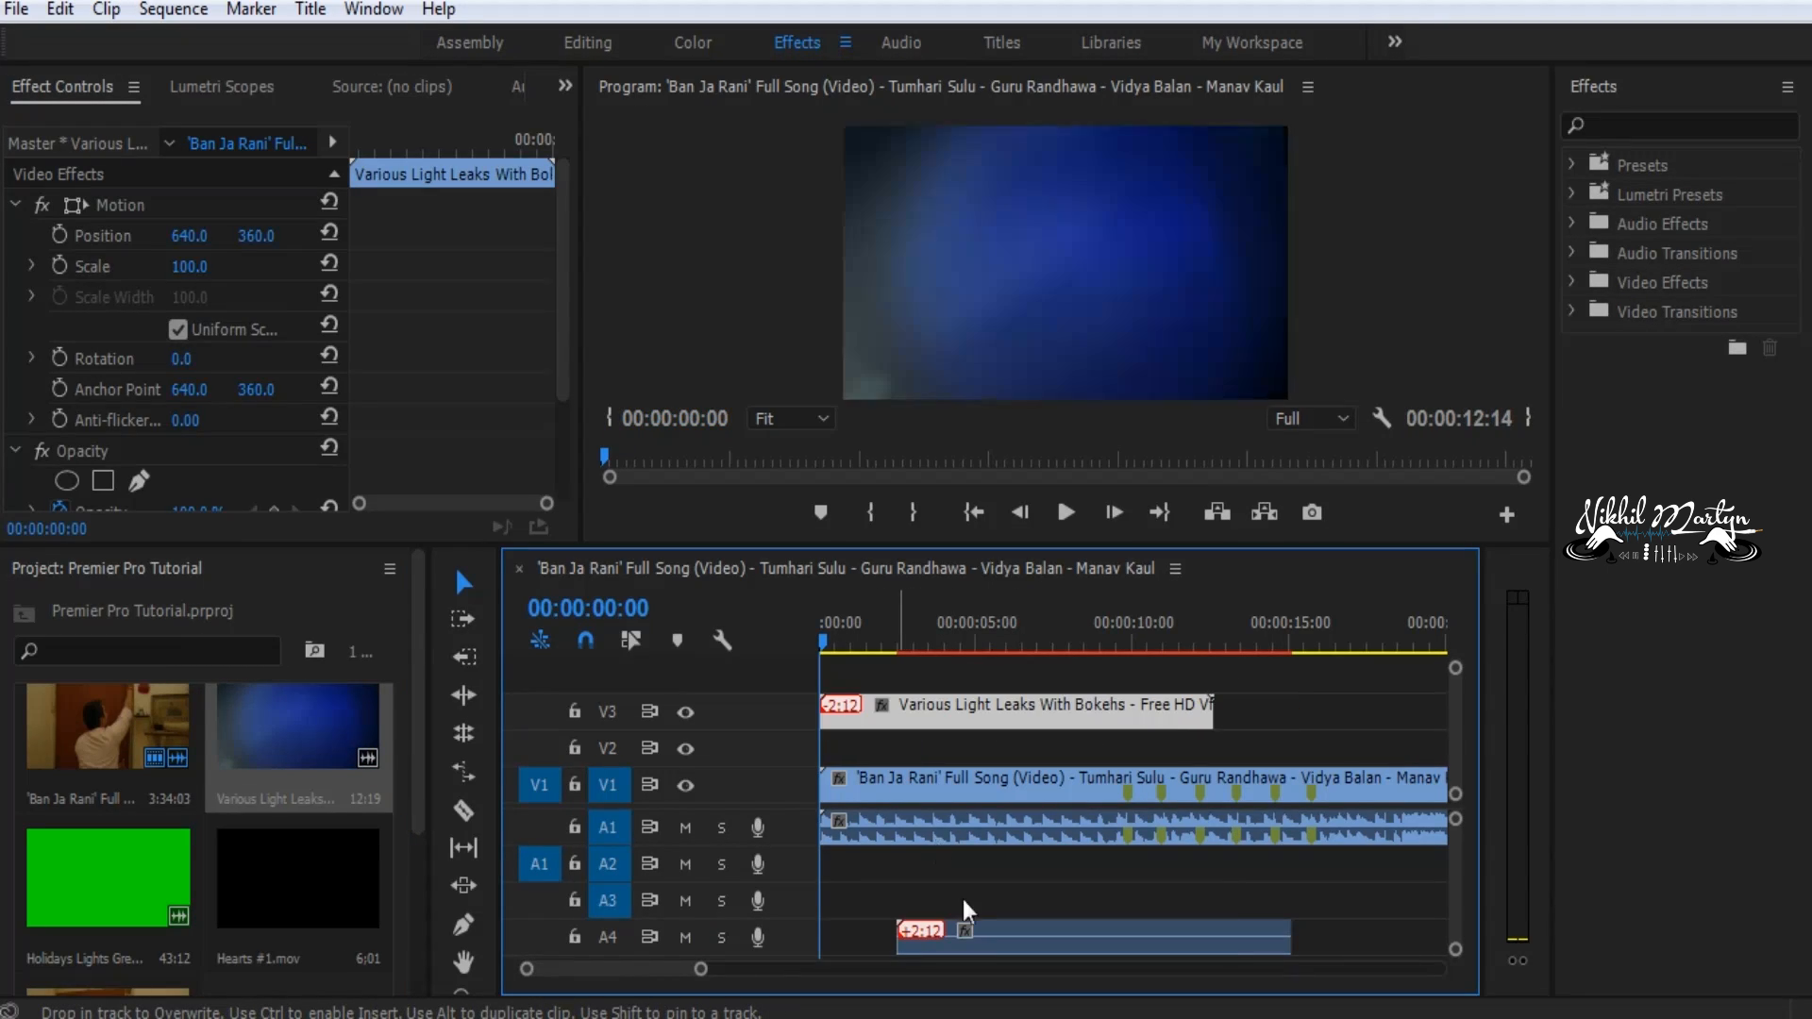
{"action": "left_click", "coordinate": [1004, 939]}
{"action": "key", "text": "Delete"}
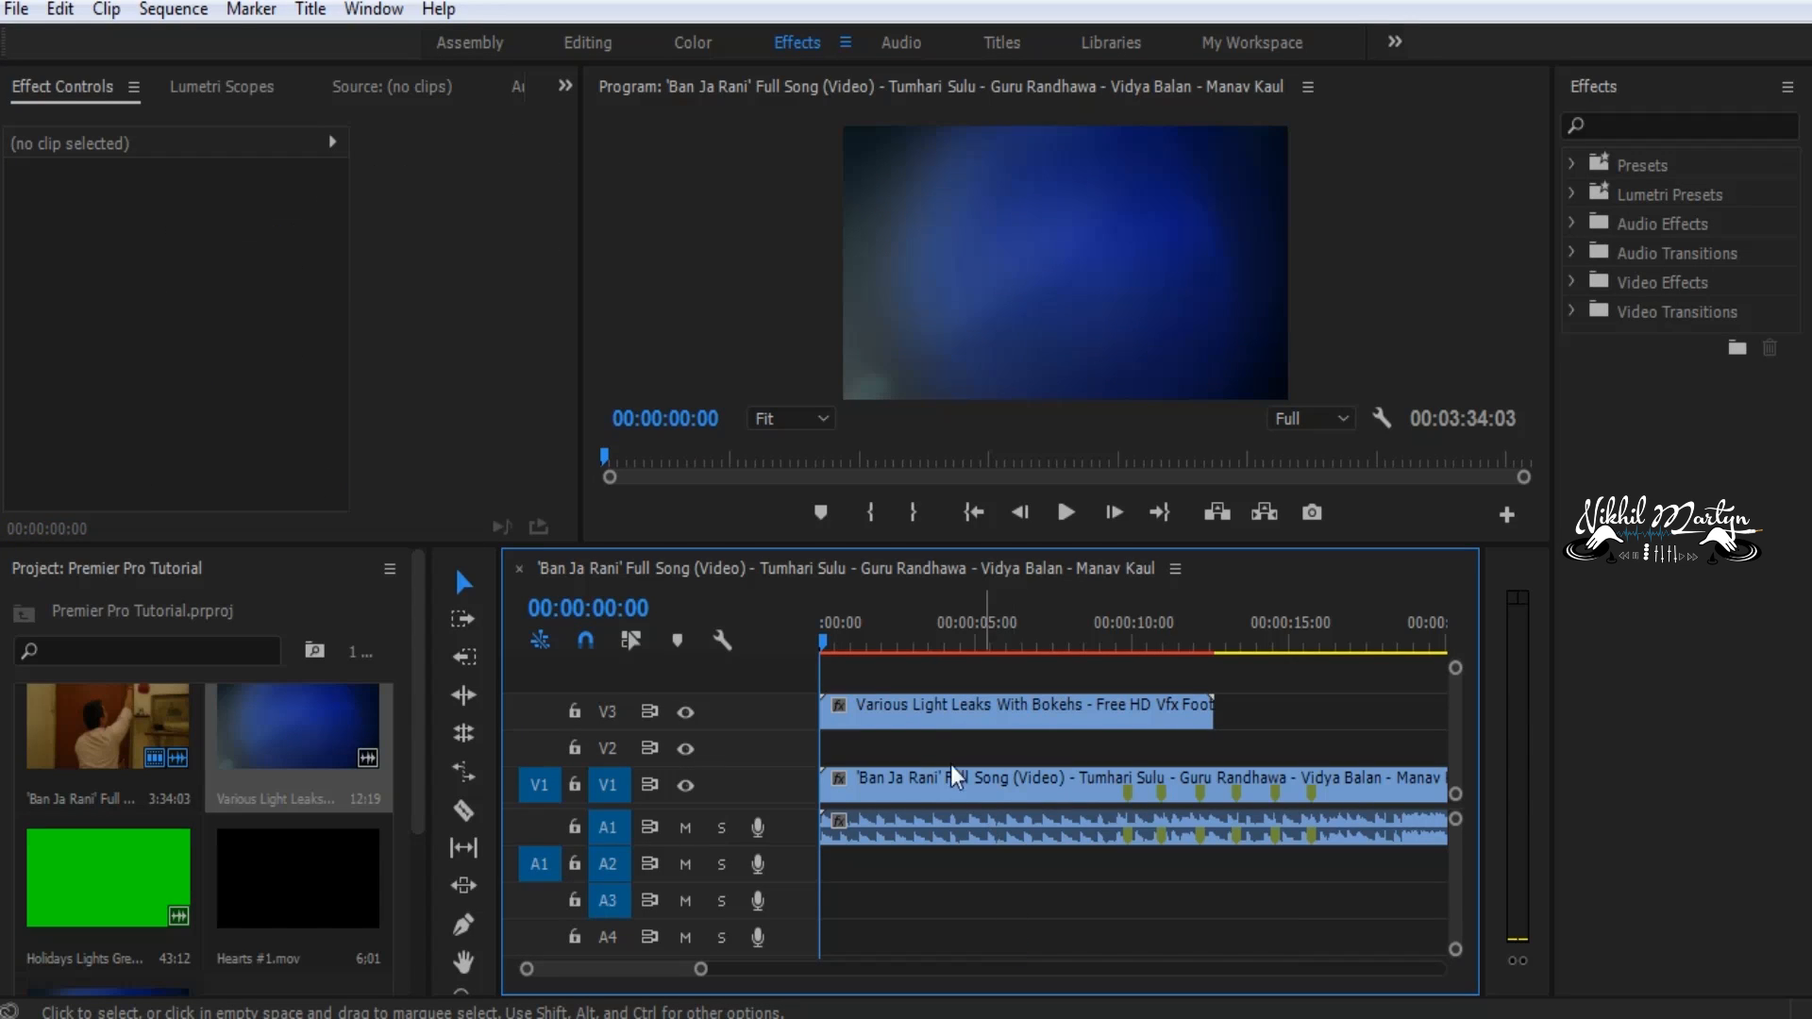
{"action": "left_click_drag", "start_coordinate": [912, 725], "coordinate": [912, 761]}
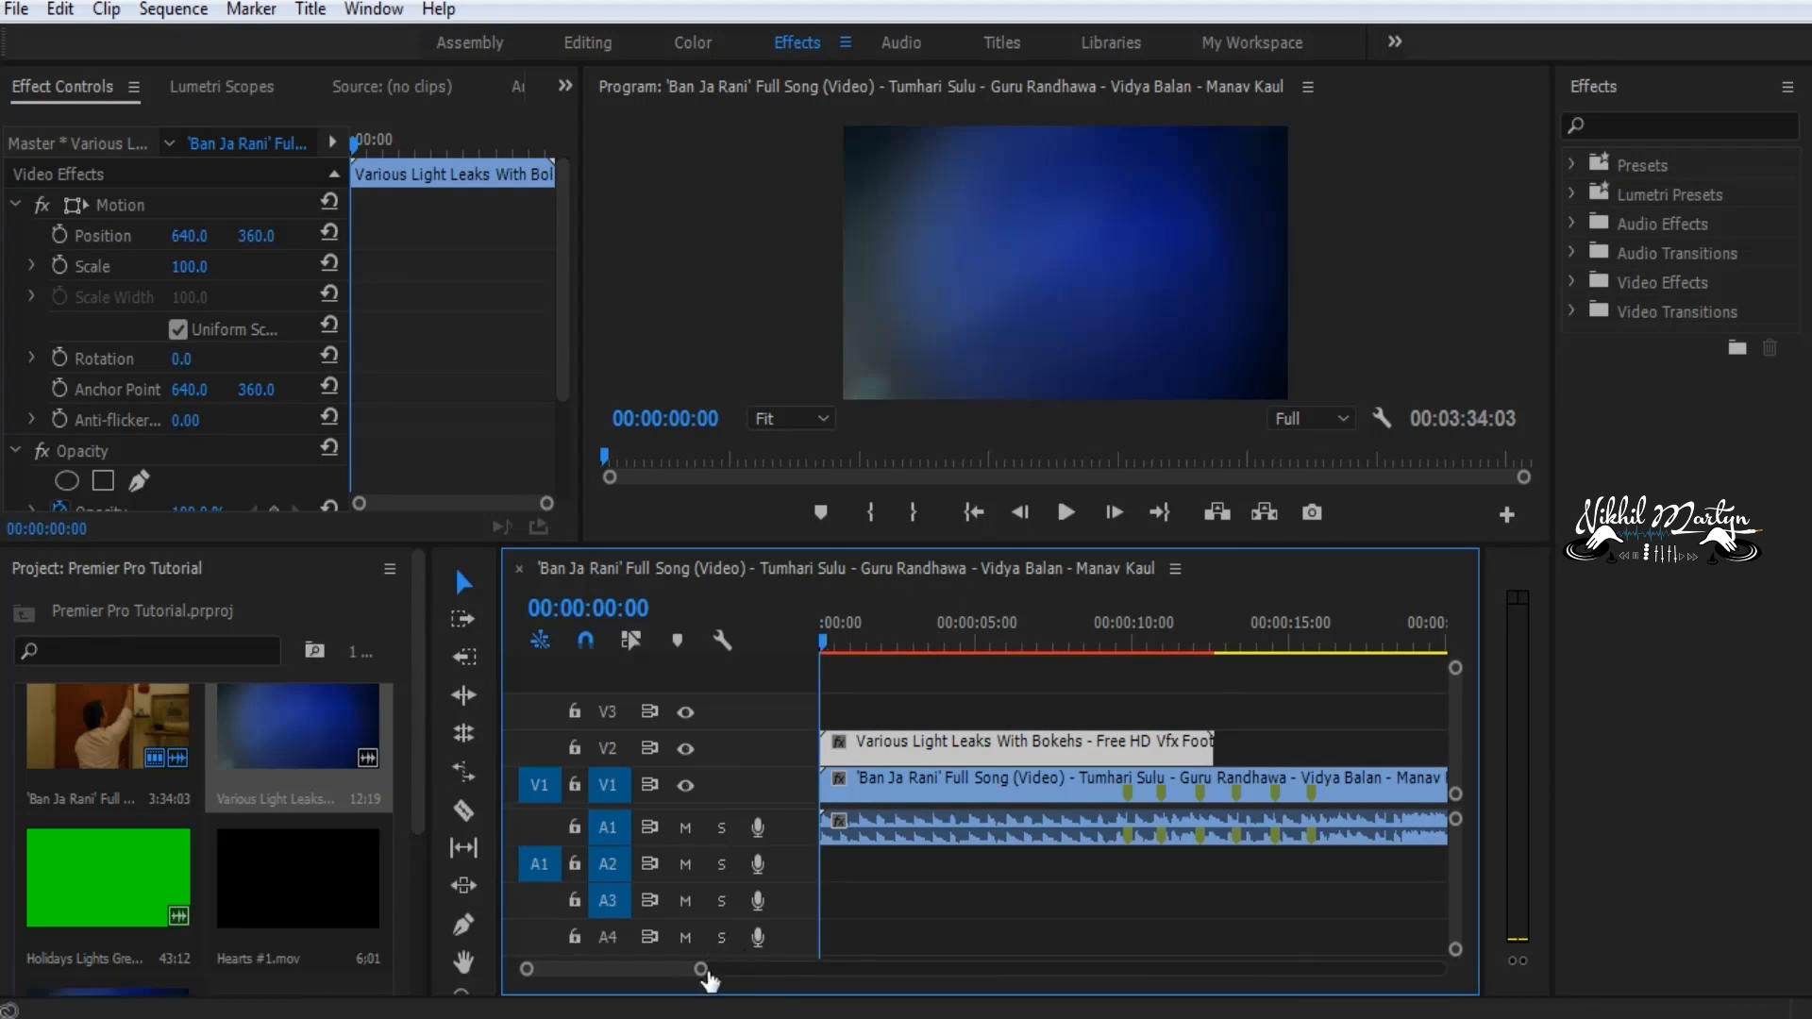
Copy the Various Light Leaks clip and position the playhead at its end, about 00:00:12:15
{"action": "left_click_drag", "start_coordinate": [701, 970], "coordinate": [837, 970]}
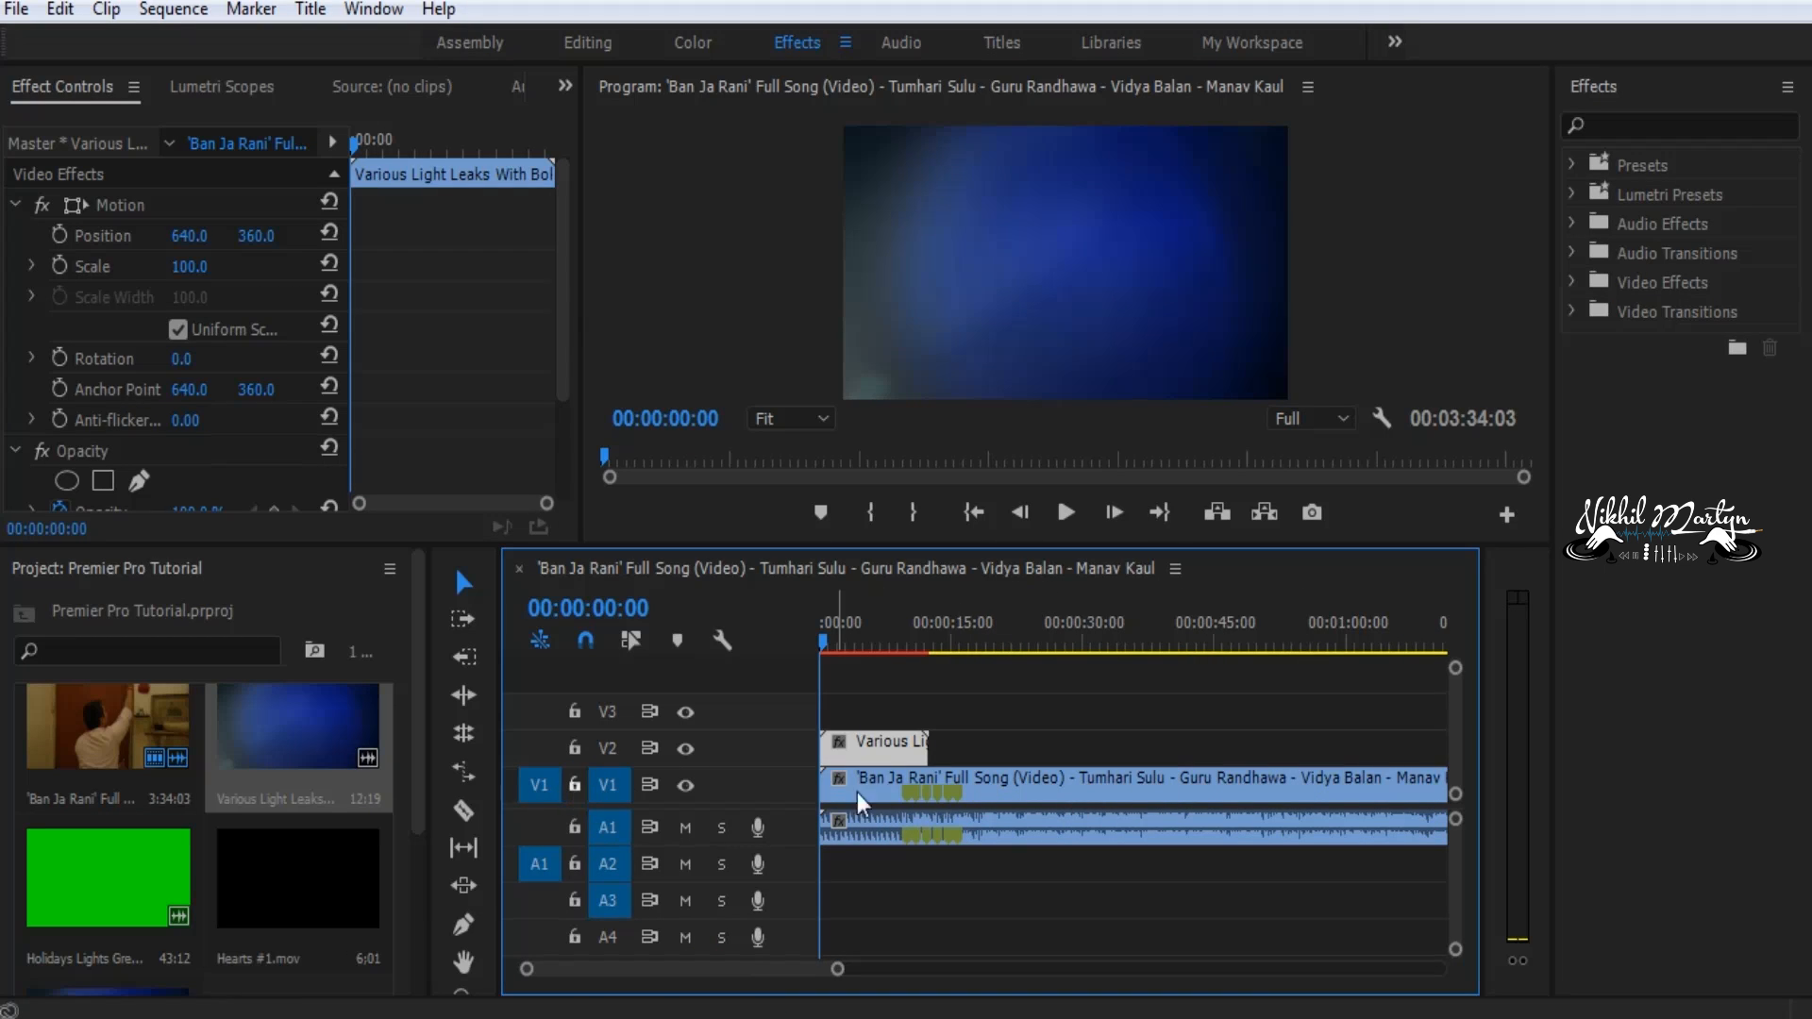
{"action": "left_click", "coordinate": [885, 743]}
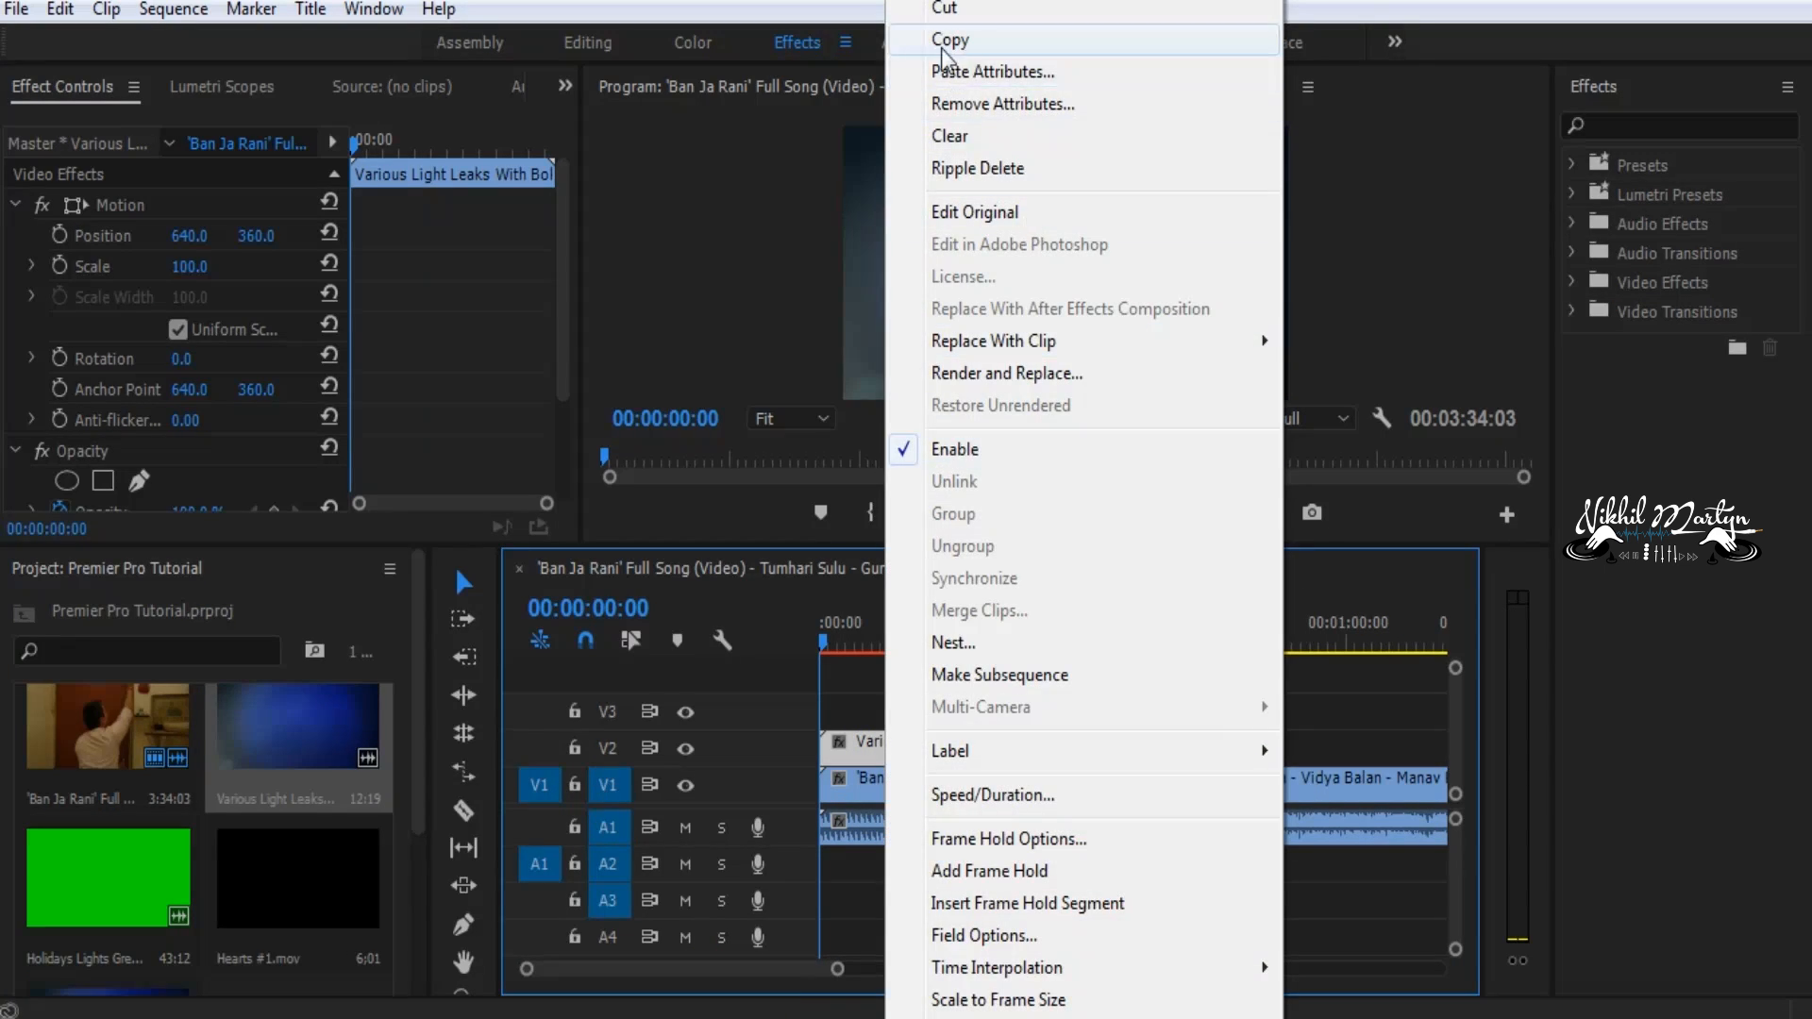
{"action": "left_click", "coordinate": [944, 52]}
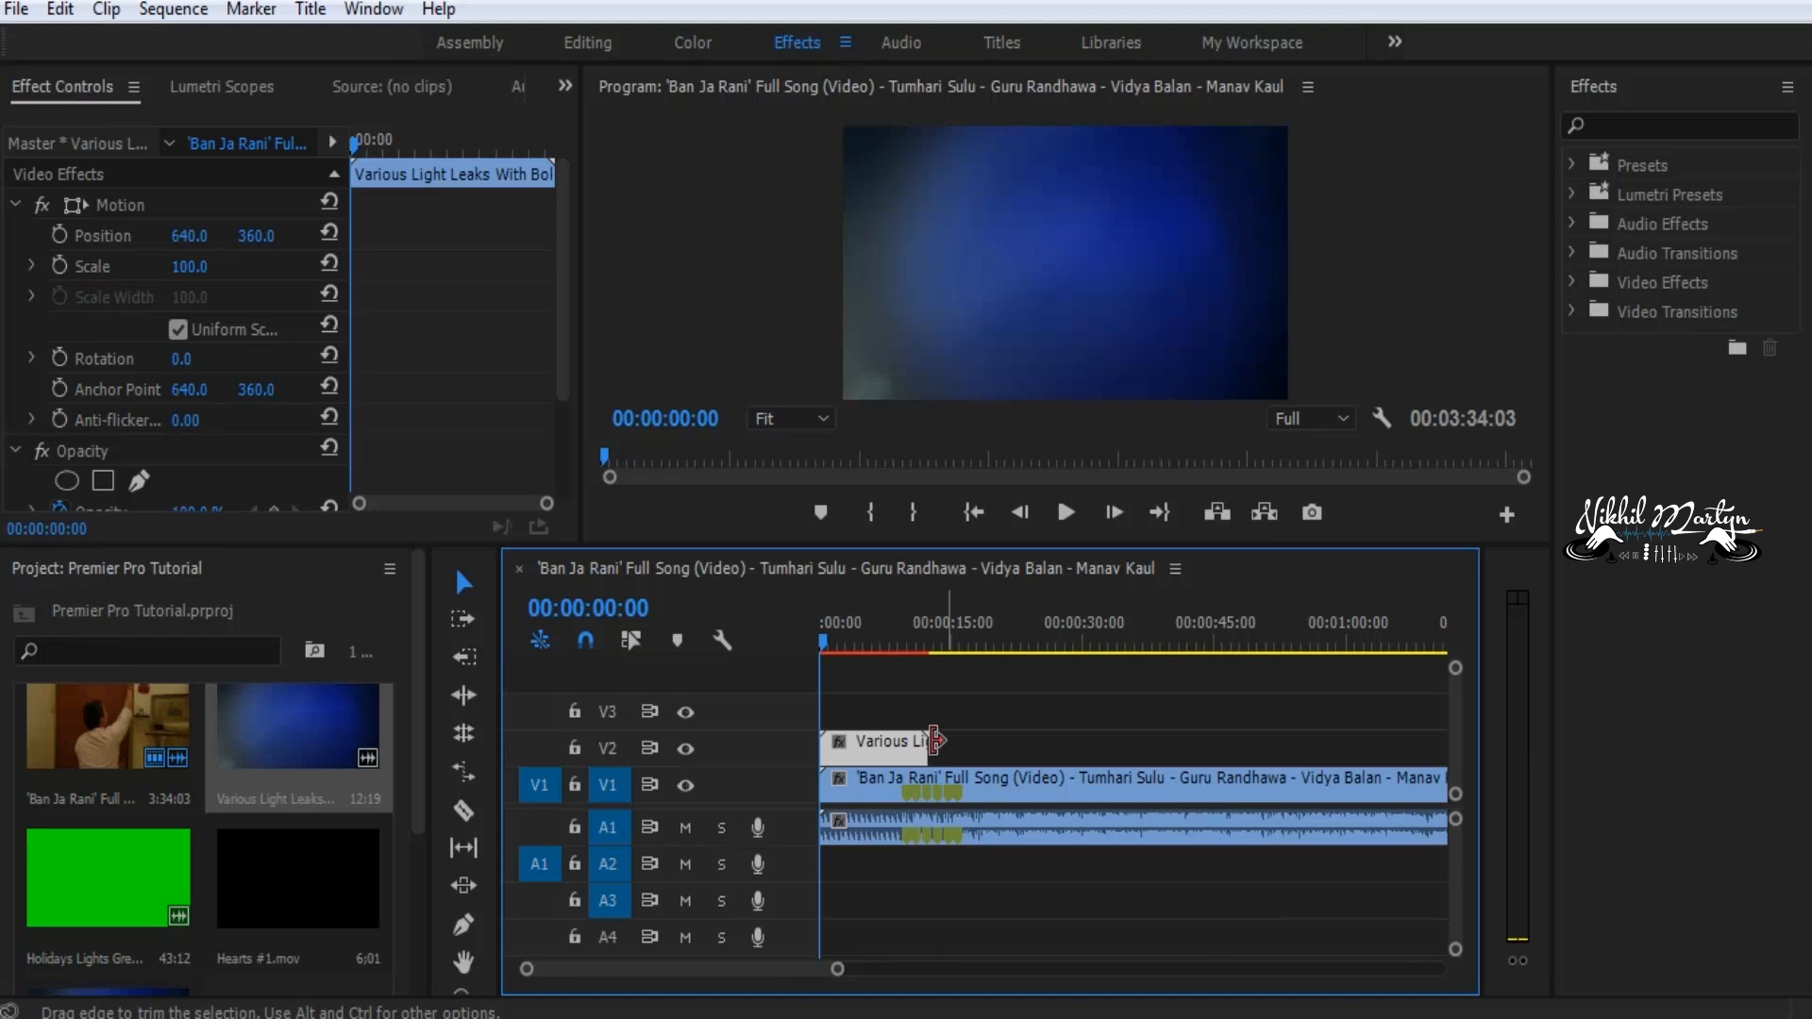
{"action": "left_click", "coordinate": [934, 647]}
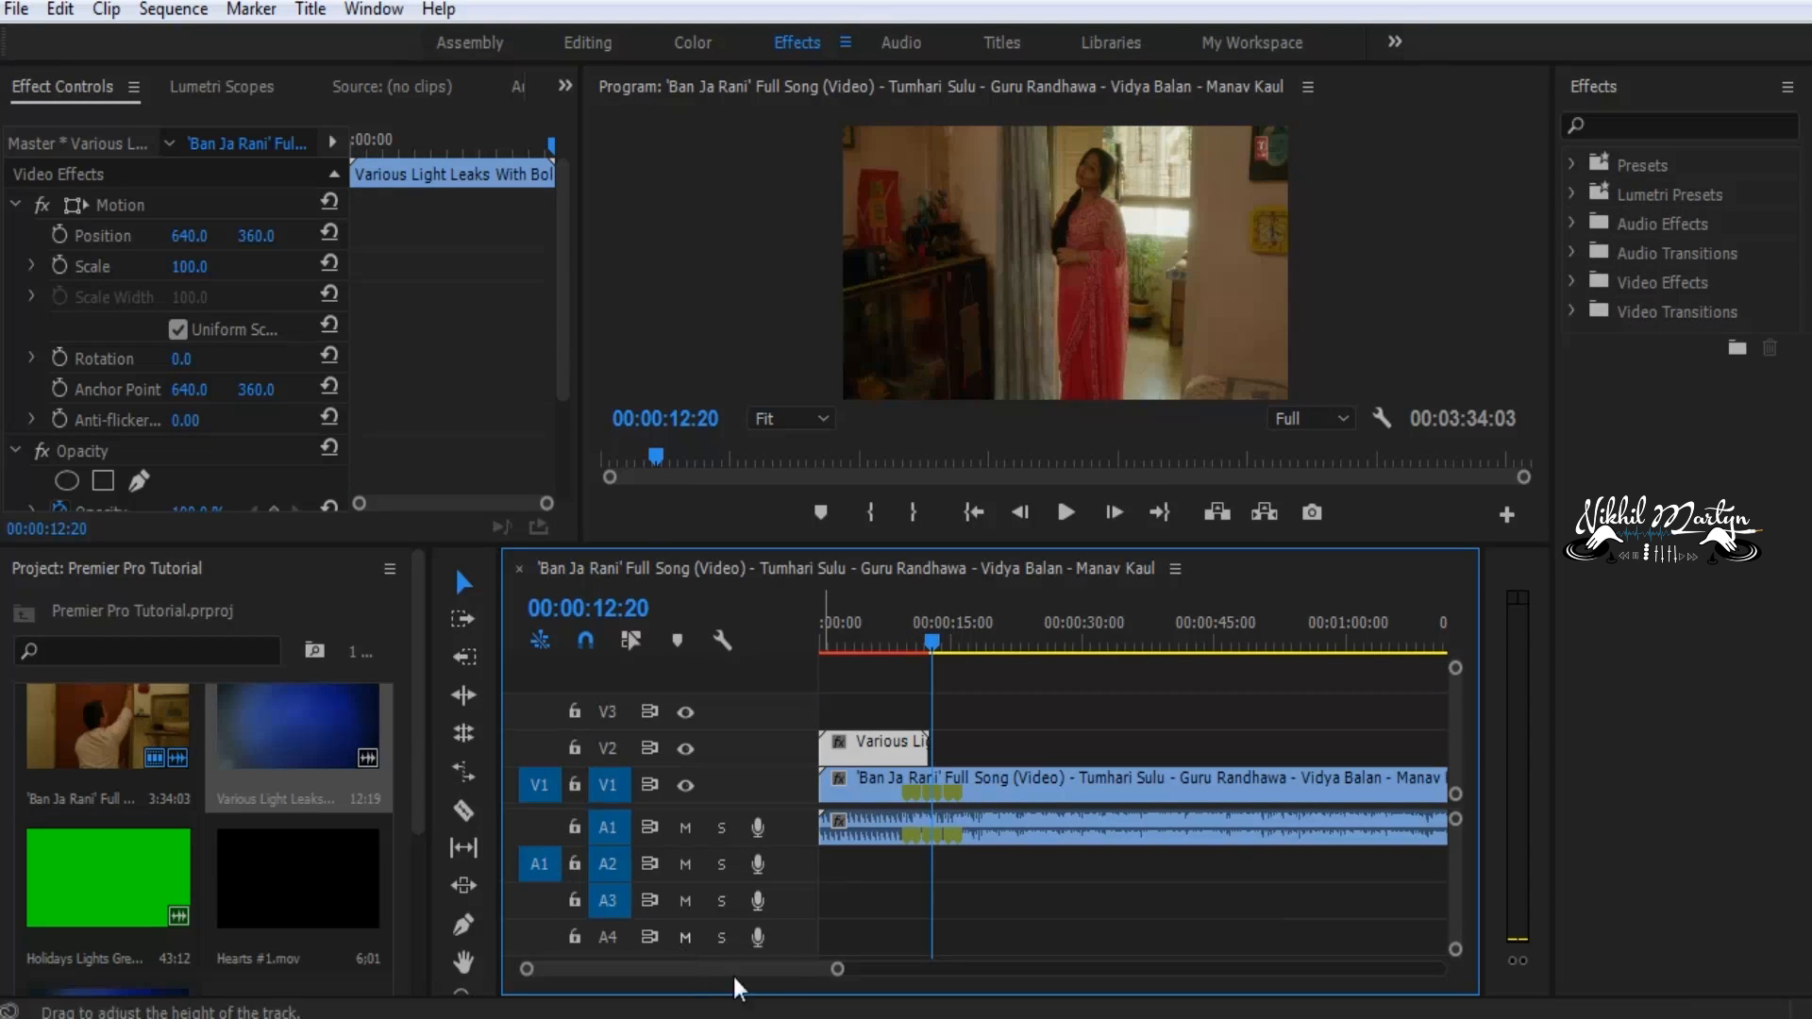
{"action": "left_click_drag", "start_coordinate": [526, 969], "coordinate": [614, 975]}
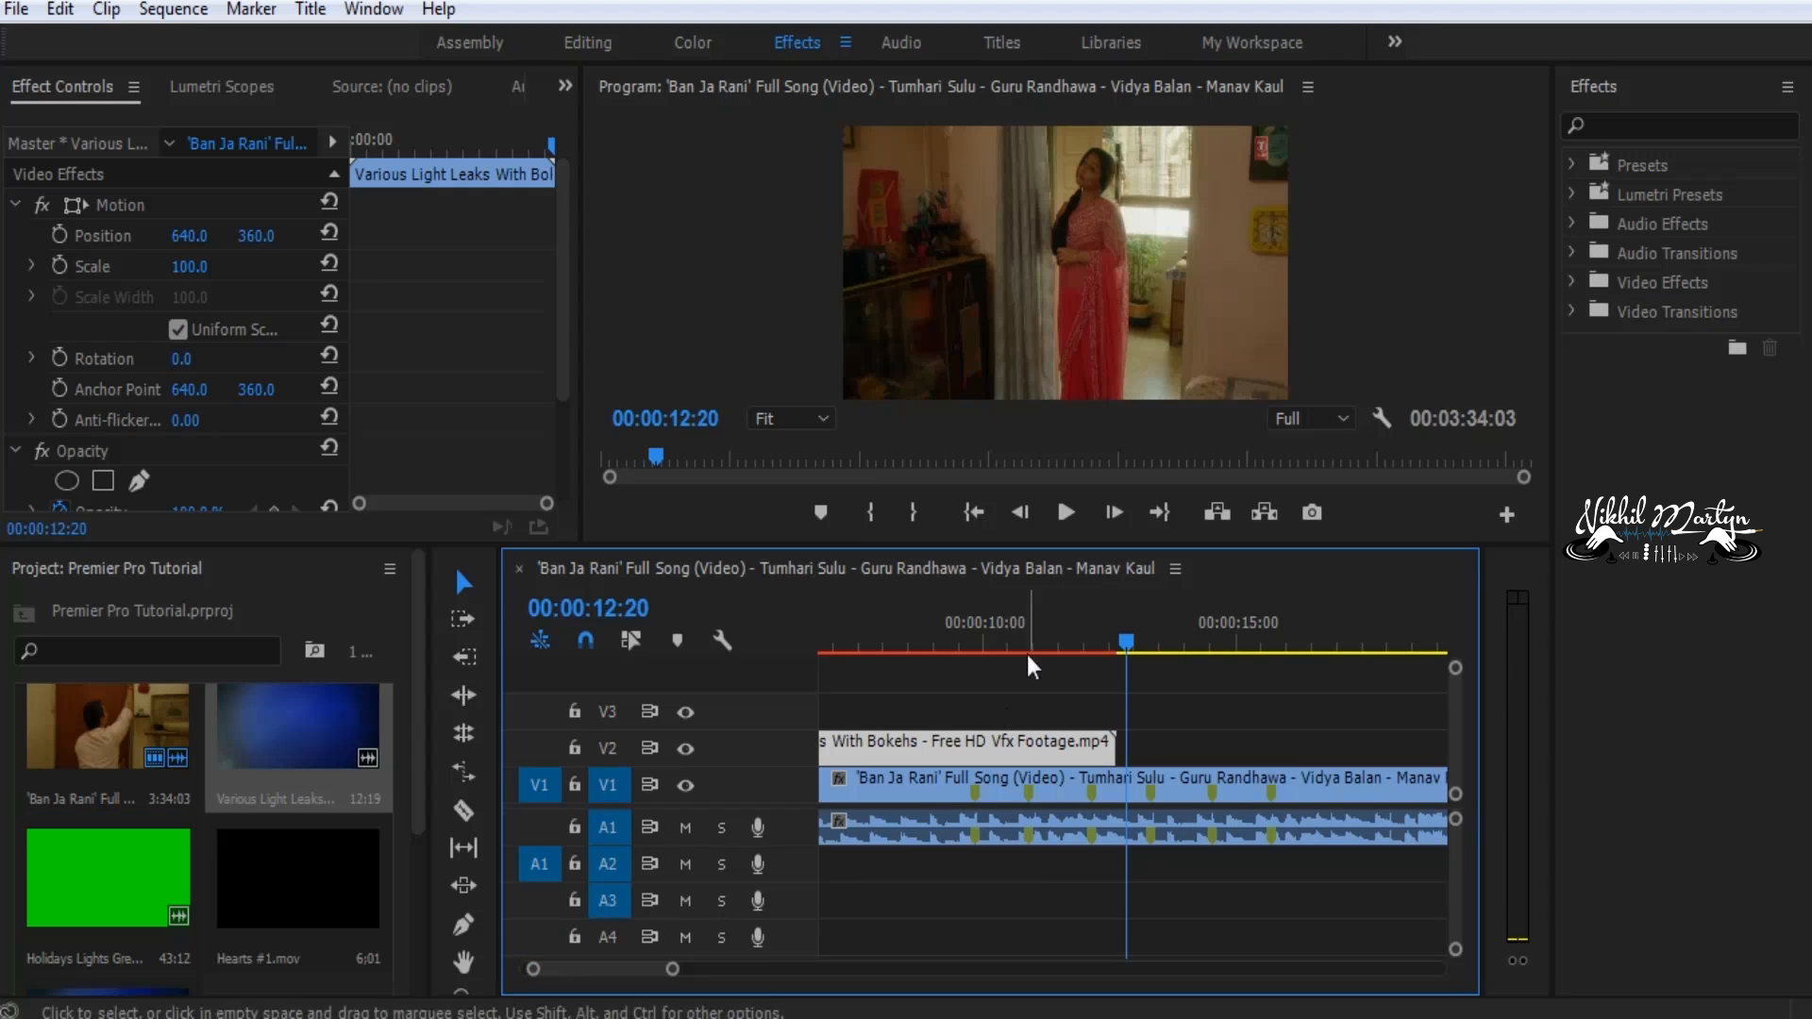
{"action": "left_click", "coordinate": [1123, 647]}
{"action": "left_click_drag", "start_coordinate": [1123, 649], "coordinate": [1117, 651]}
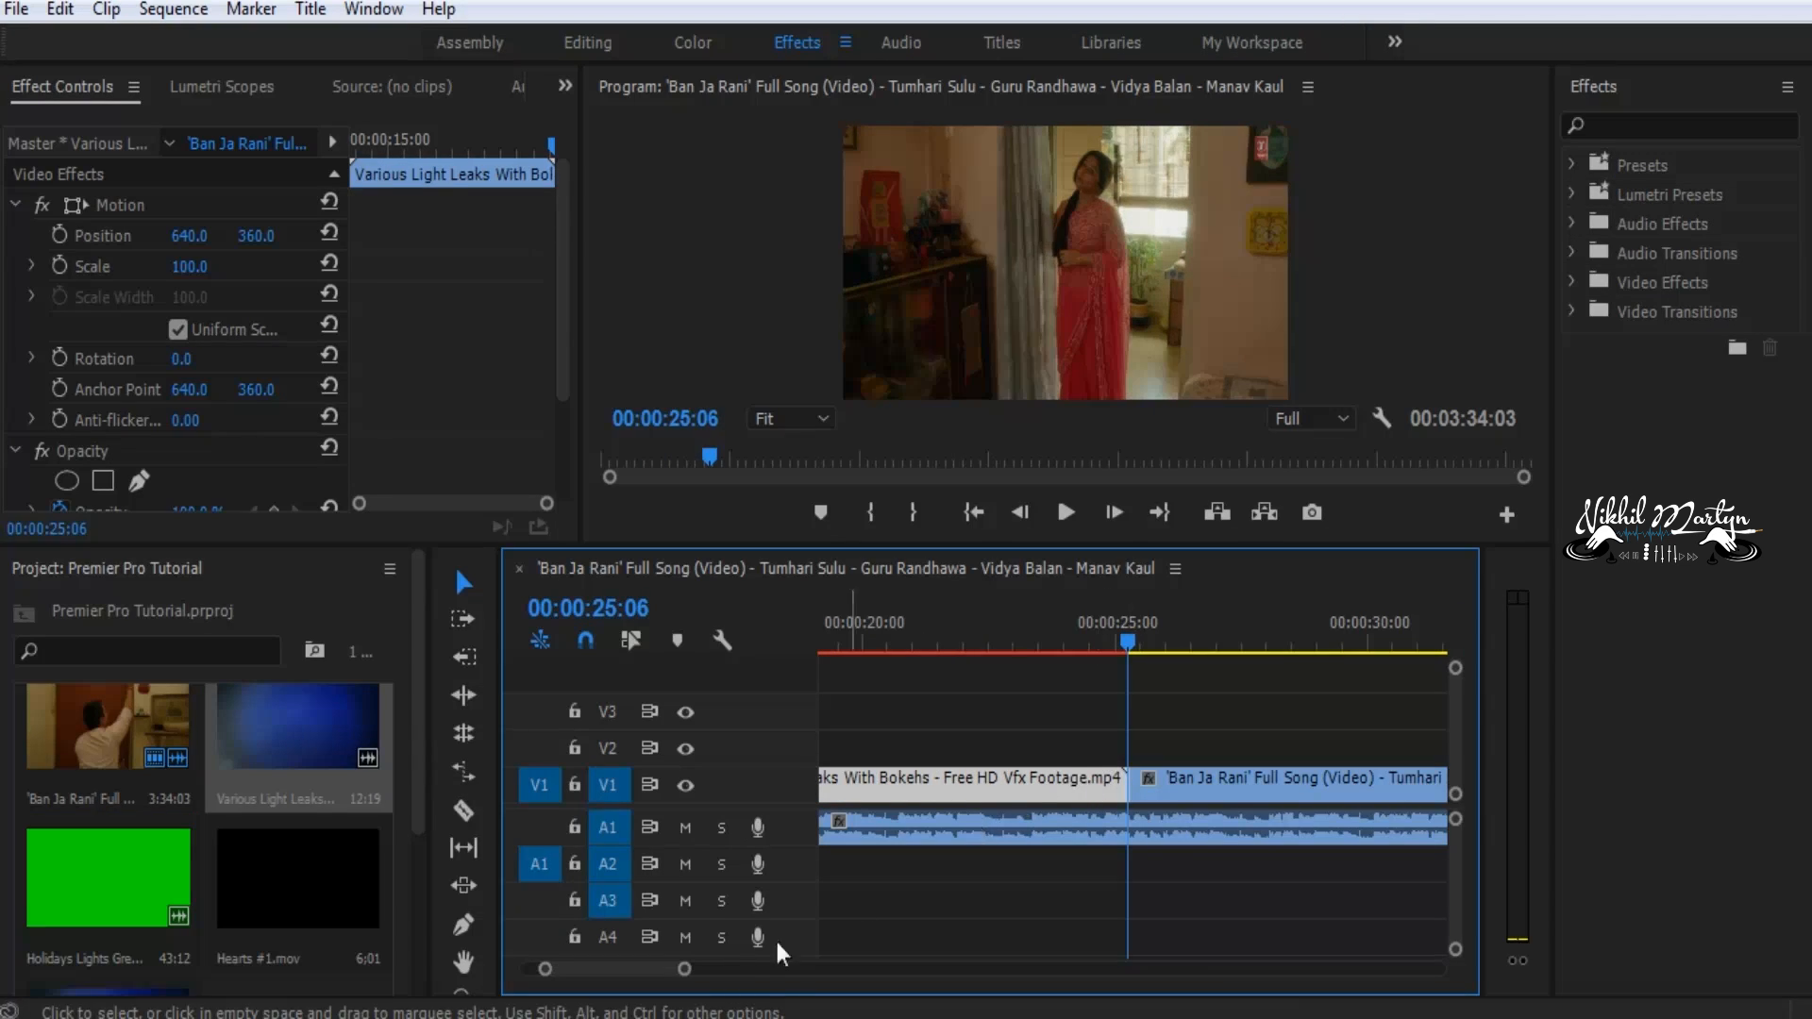
Lock video track V1 and paste five copies of the Various Light Leaks clip end to end on V2
{"action": "left_click_drag", "start_coordinate": [685, 970], "coordinate": [807, 969]}
{"action": "left_click", "coordinate": [1039, 648]}
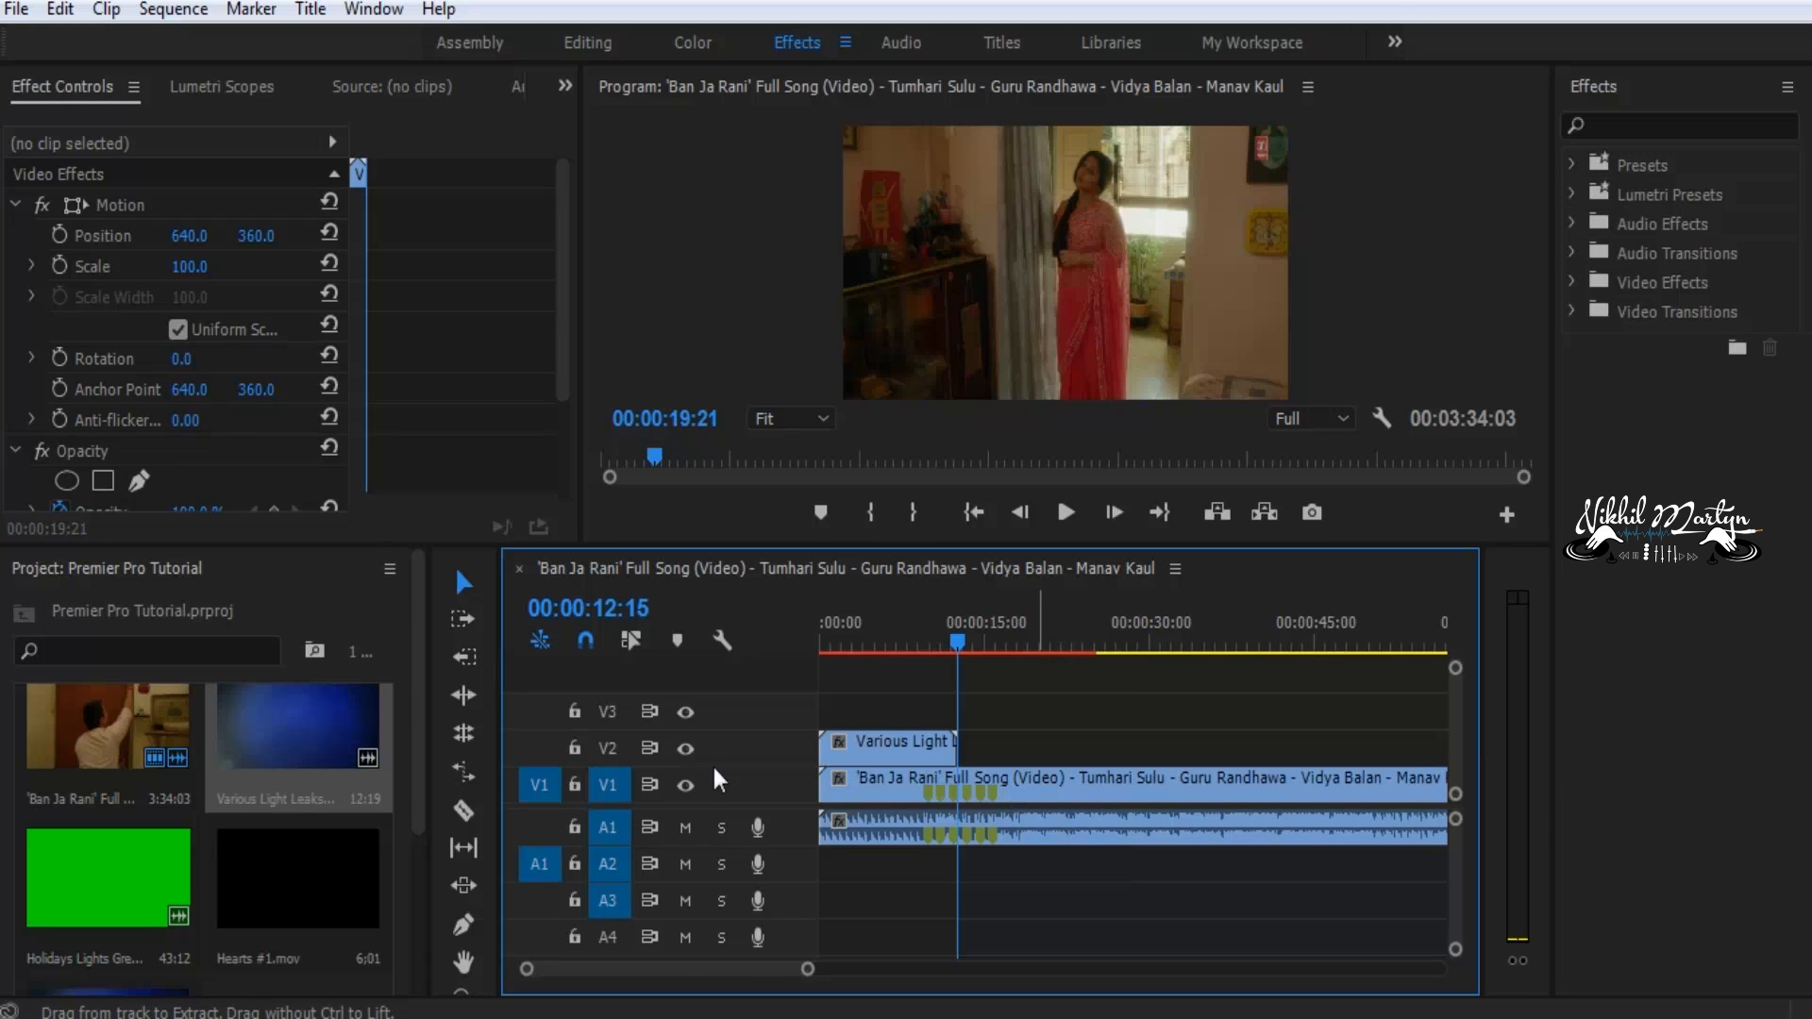
{"action": "left_click", "coordinate": [574, 785]}
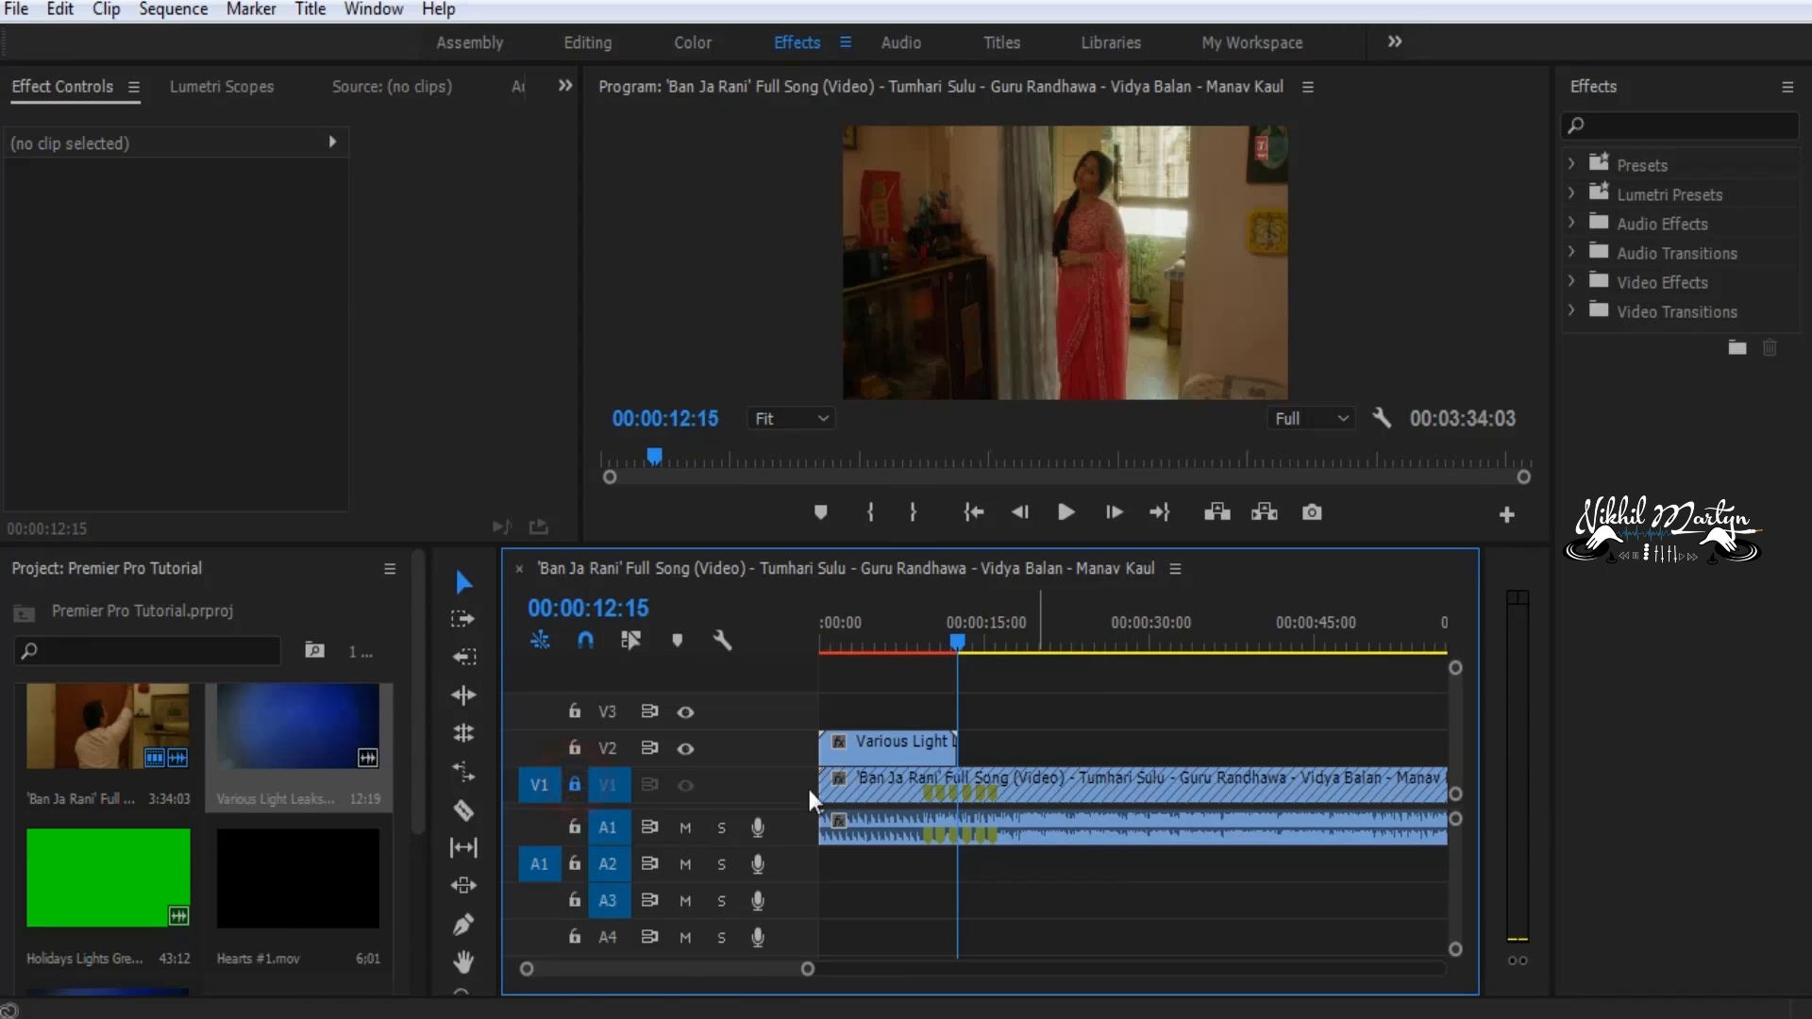
{"action": "left_click", "coordinate": [930, 755]}
{"action": "key", "text": "ctrl+c"}
{"action": "key", "text": "ctrl+v"}
{"action": "key", "text": "ctrl+v"}
{"action": "key", "text": "ctrl+v"}
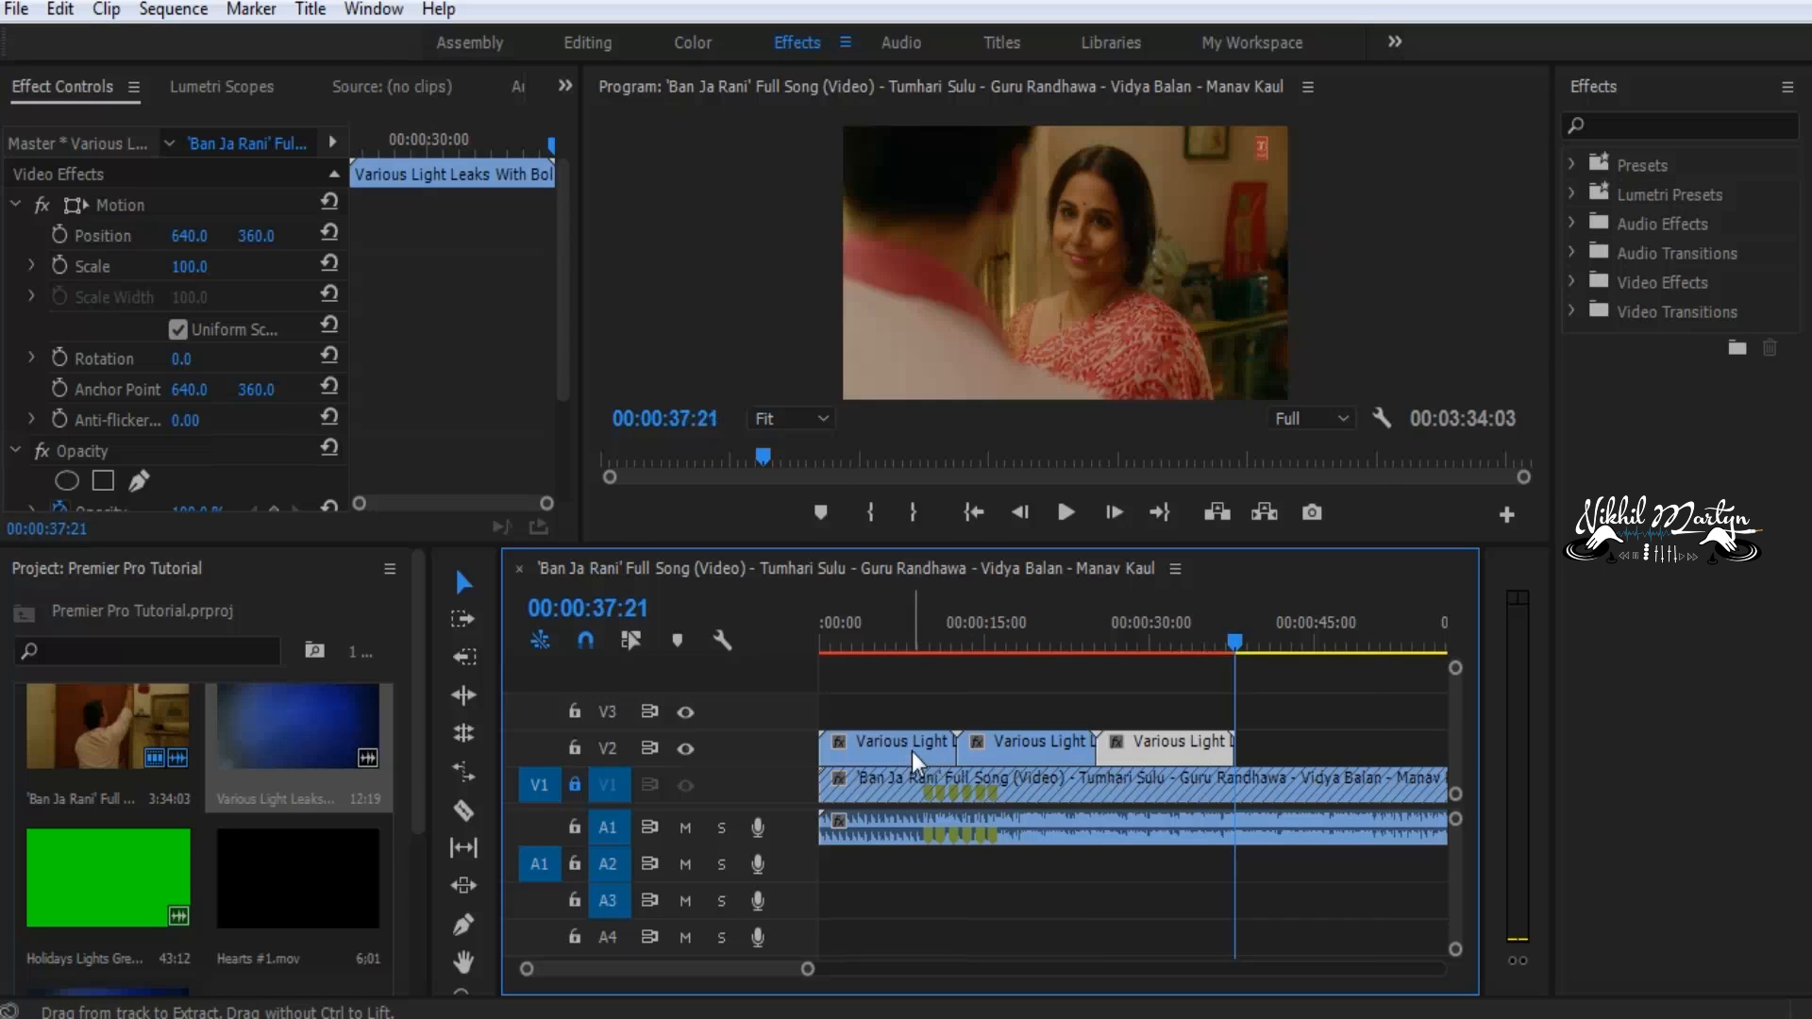
{"action": "key", "text": "ctrl+v"}
{"action": "key", "text": "ctrl+v"}
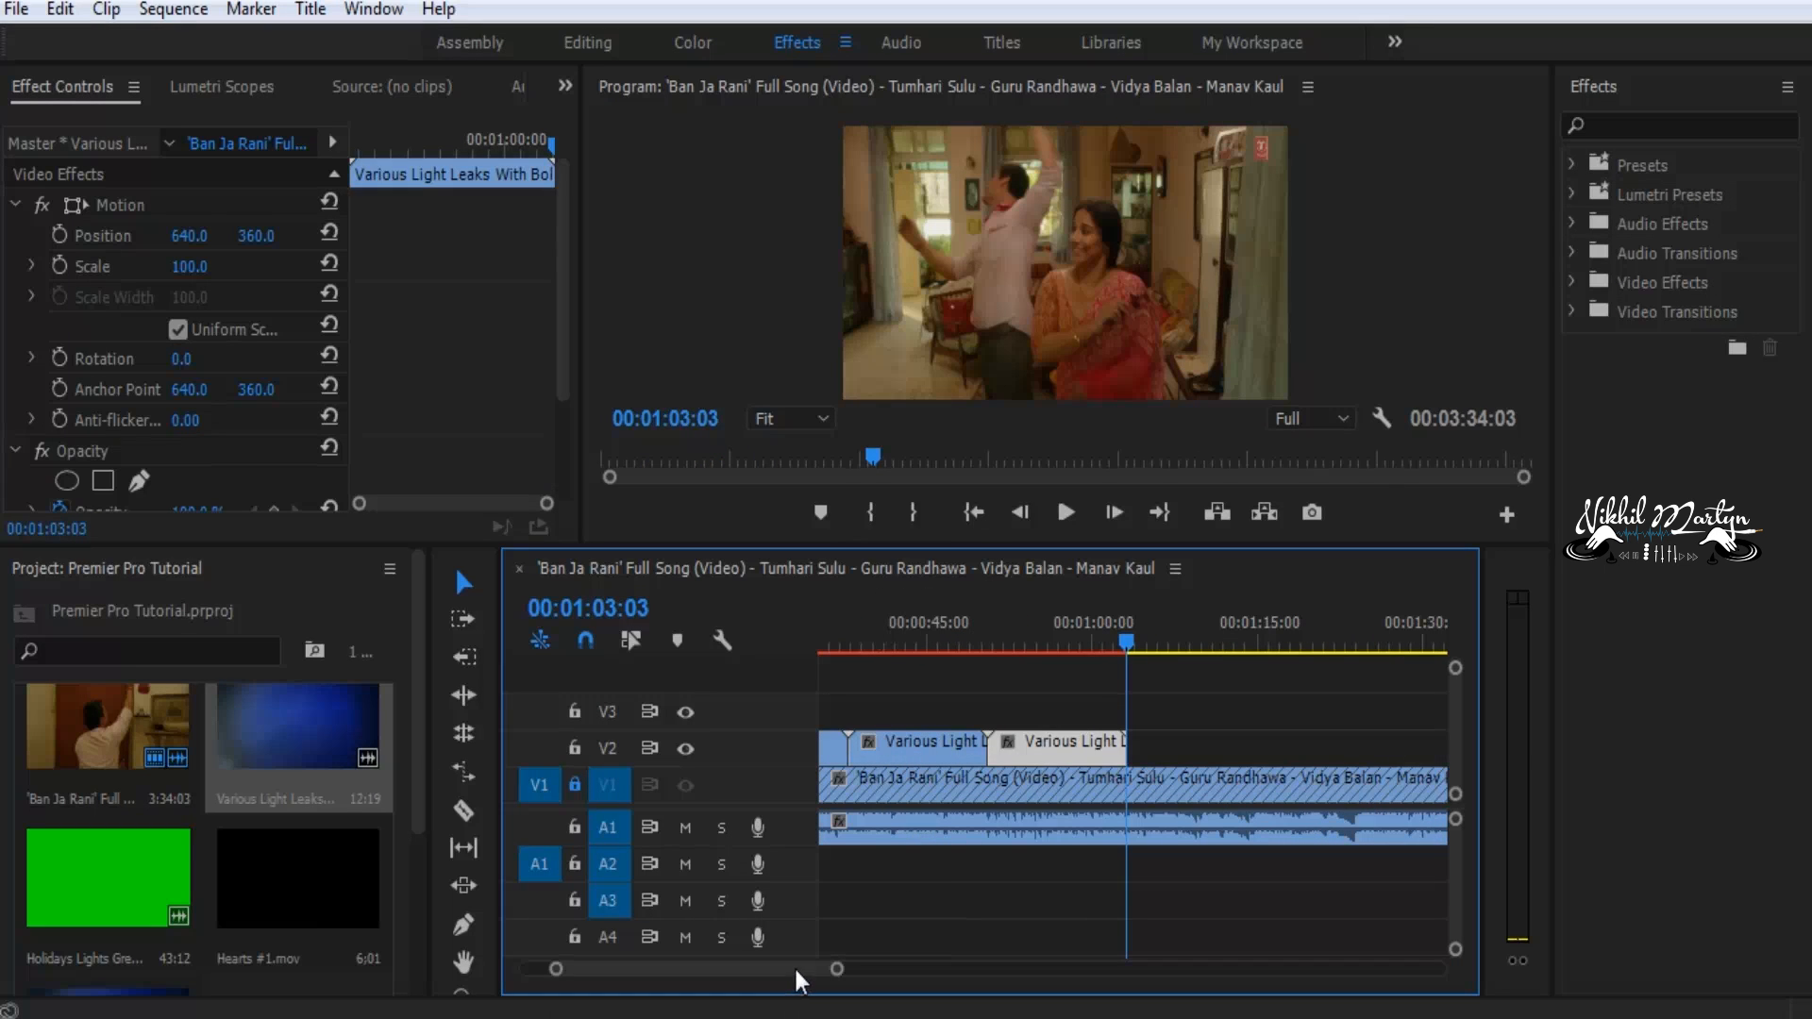
Scrub back through the light leaks section to about 00:00:06:16
{"action": "left_click_drag", "start_coordinate": [837, 969], "coordinate": [920, 972]}
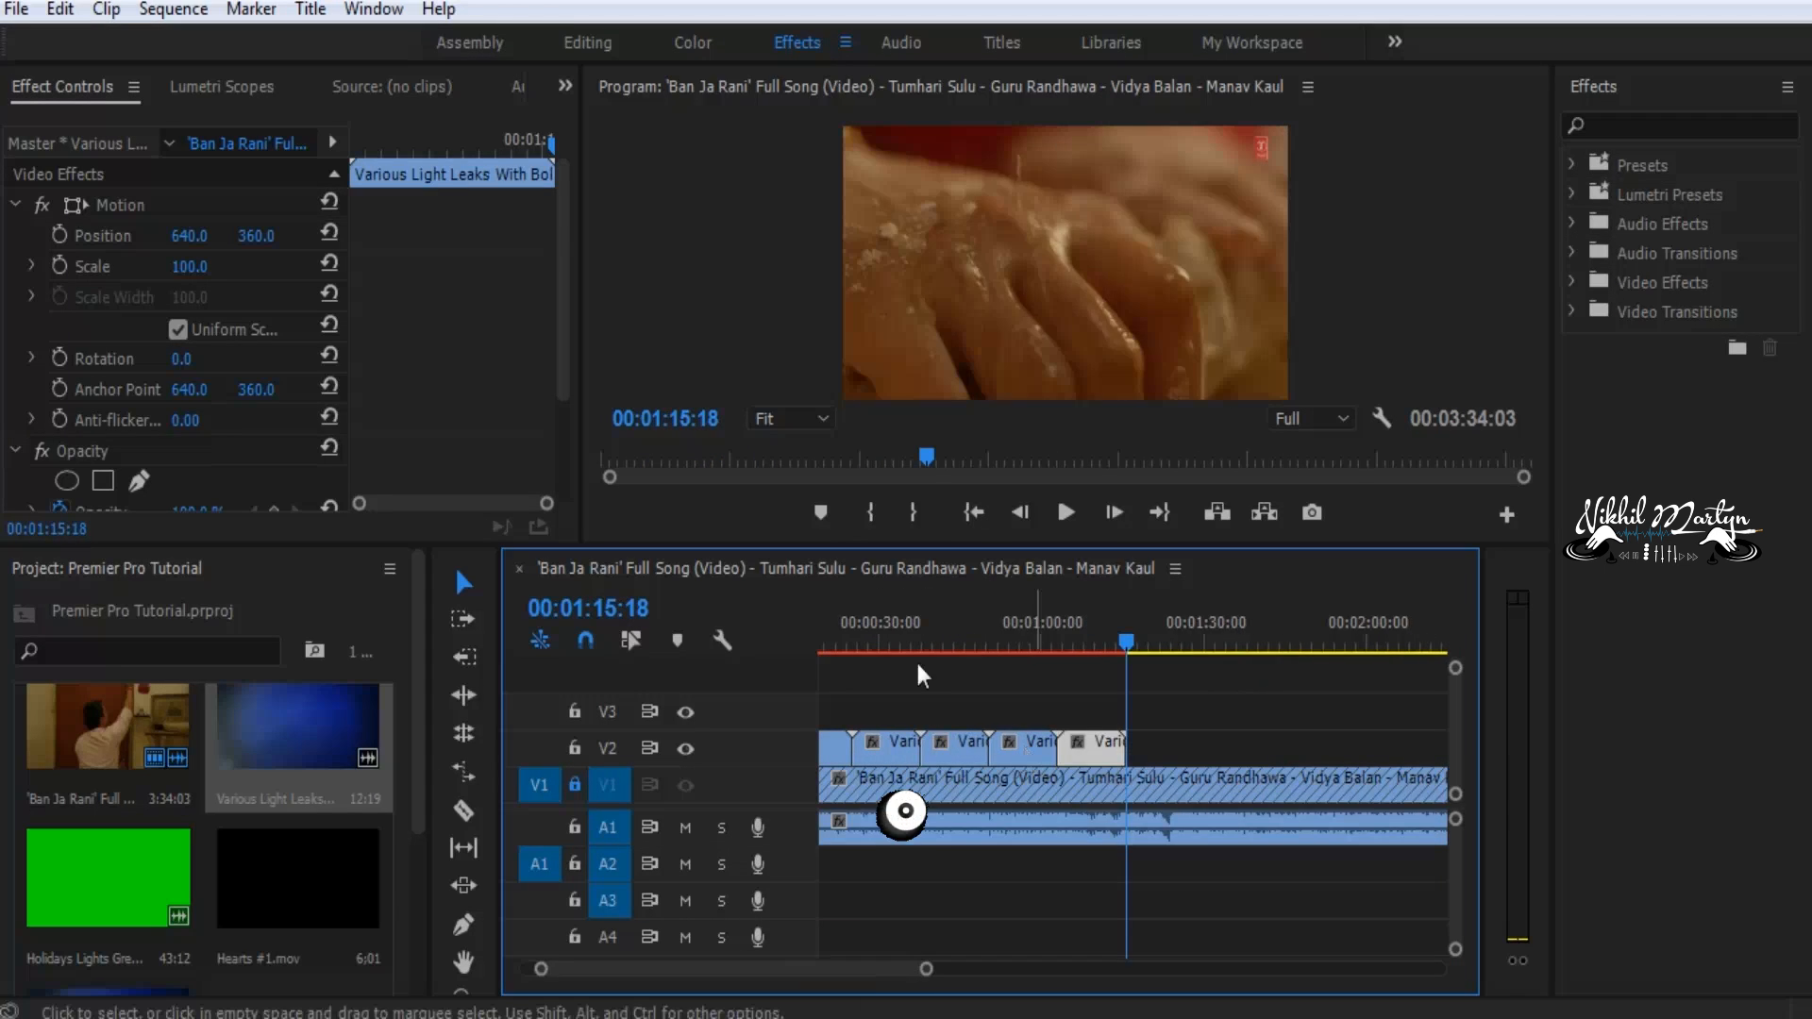
{"action": "left_click", "coordinate": [835, 631]}
{"action": "left_click_drag", "start_coordinate": [835, 630], "coordinate": [833, 633]}
{"action": "left_click_drag", "start_coordinate": [750, 971], "coordinate": [582, 974]}
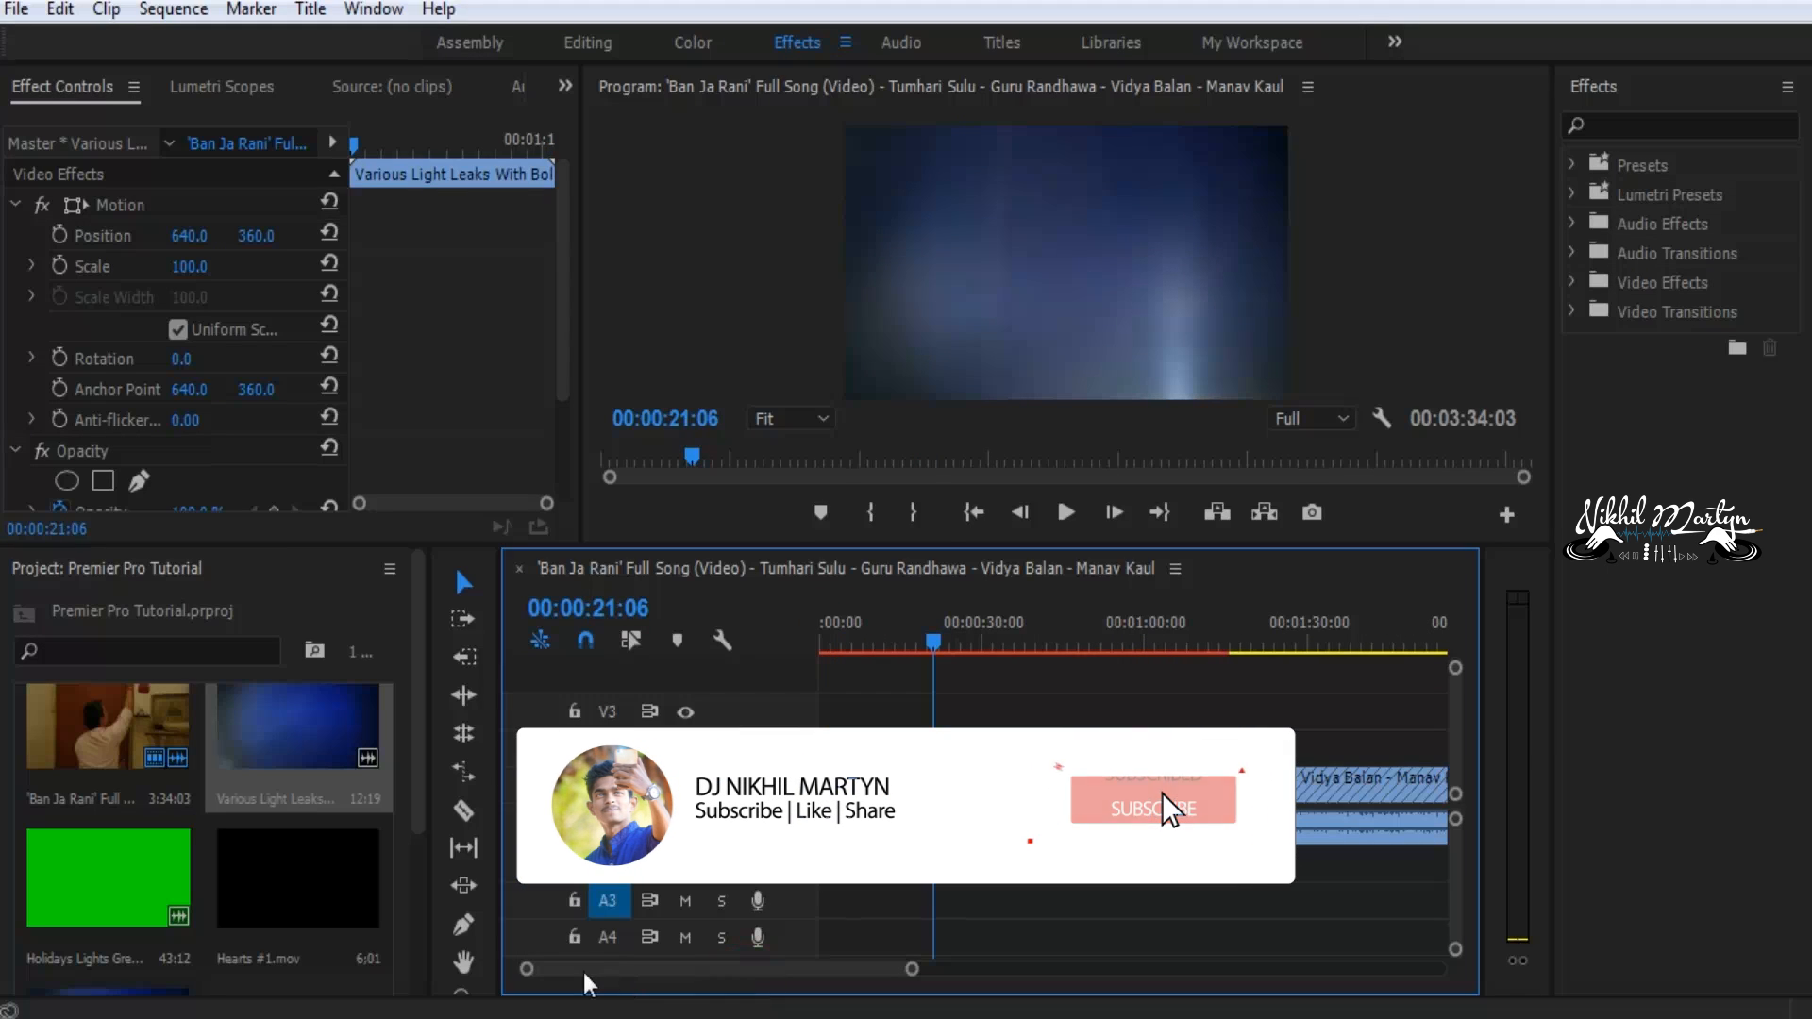
{"action": "left_click_drag", "start_coordinate": [948, 653], "coordinate": [854, 649]}
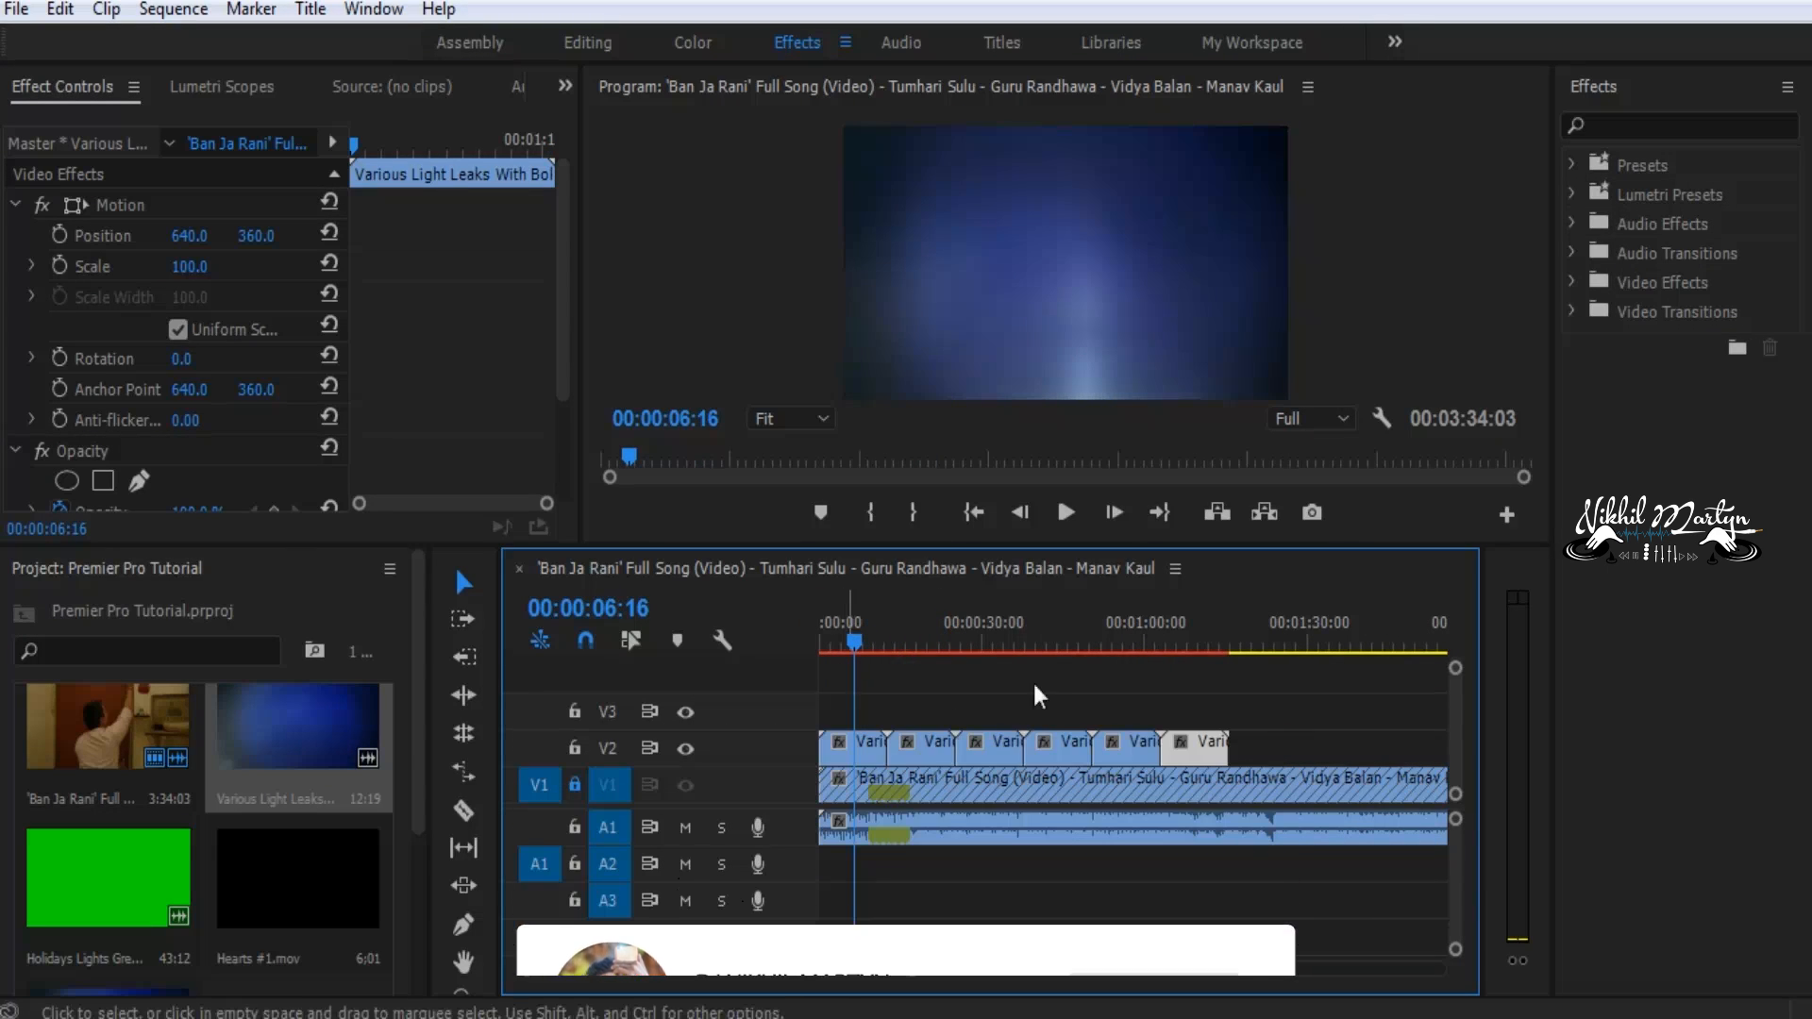
Nest all six light leak clips on V2 into one sequence named Overlay
{"action": "left_click", "coordinate": [857, 750]}
{"action": "left_click_drag", "start_coordinate": [1278, 726], "coordinate": [873, 763]}
{"action": "right_click", "coordinate": [873, 762]}
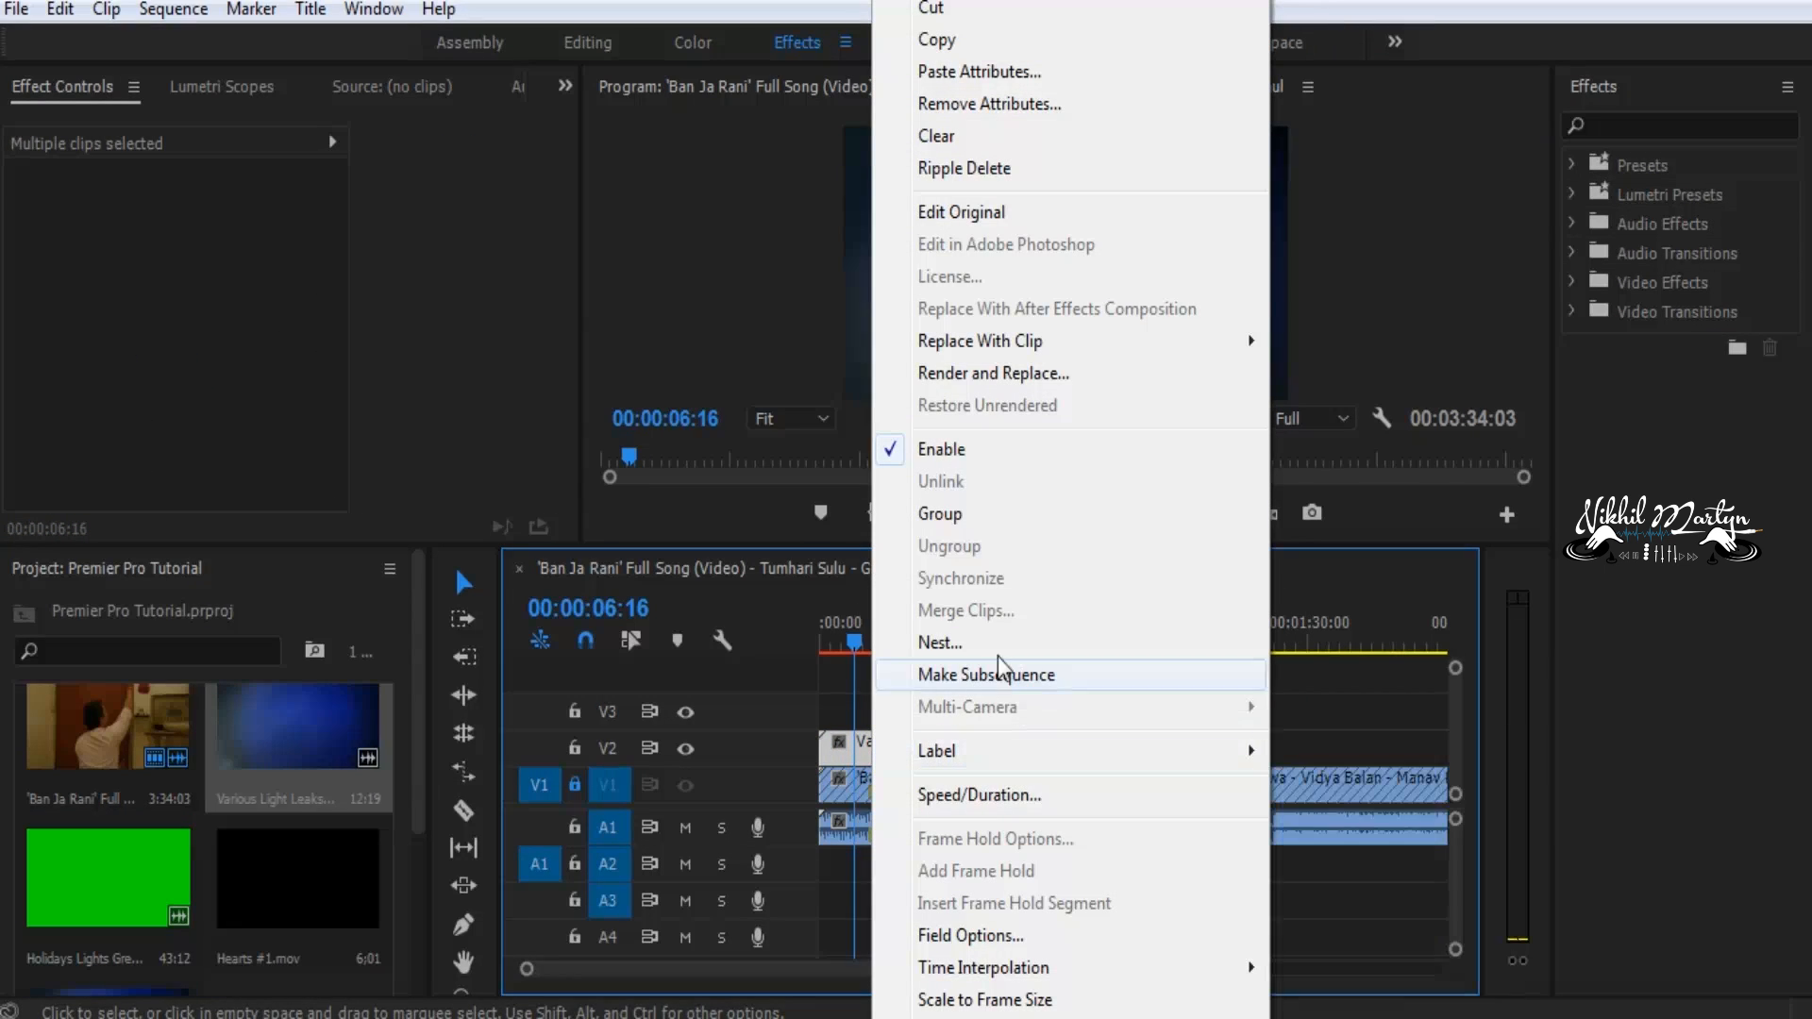
{"action": "left_click", "coordinate": [961, 649]}
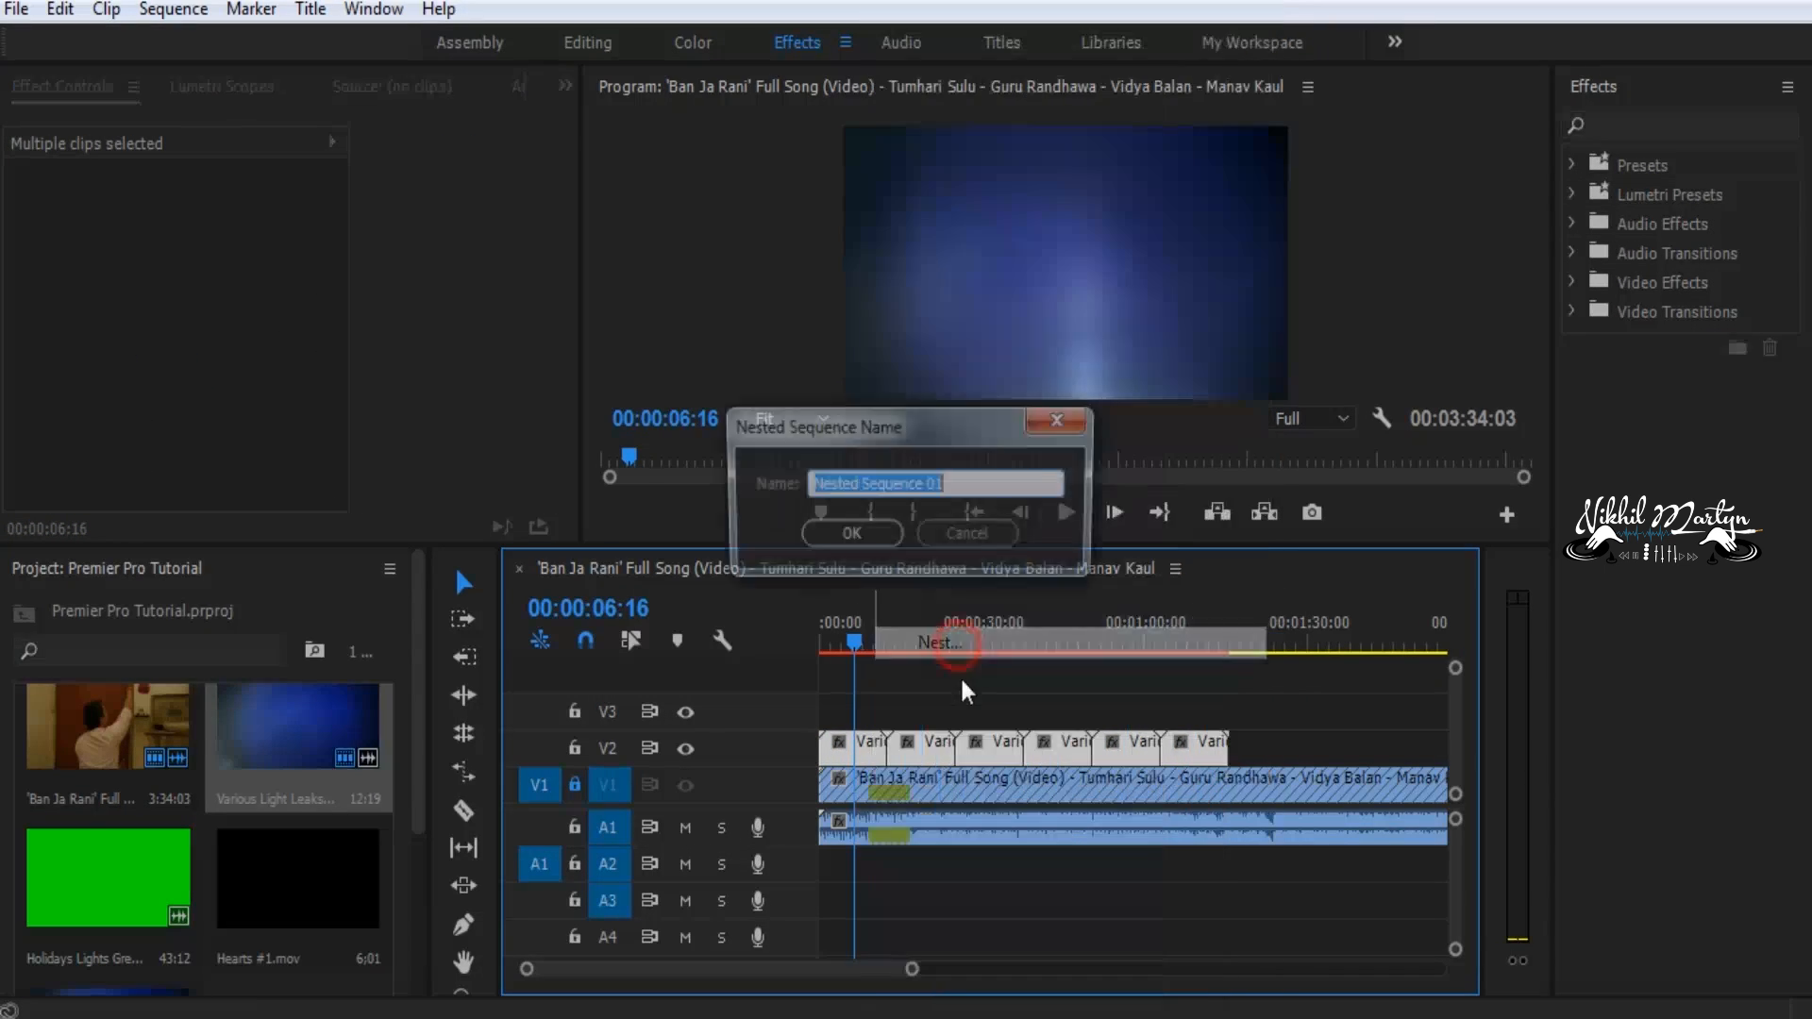
{"action": "type", "text": "Overlay"}
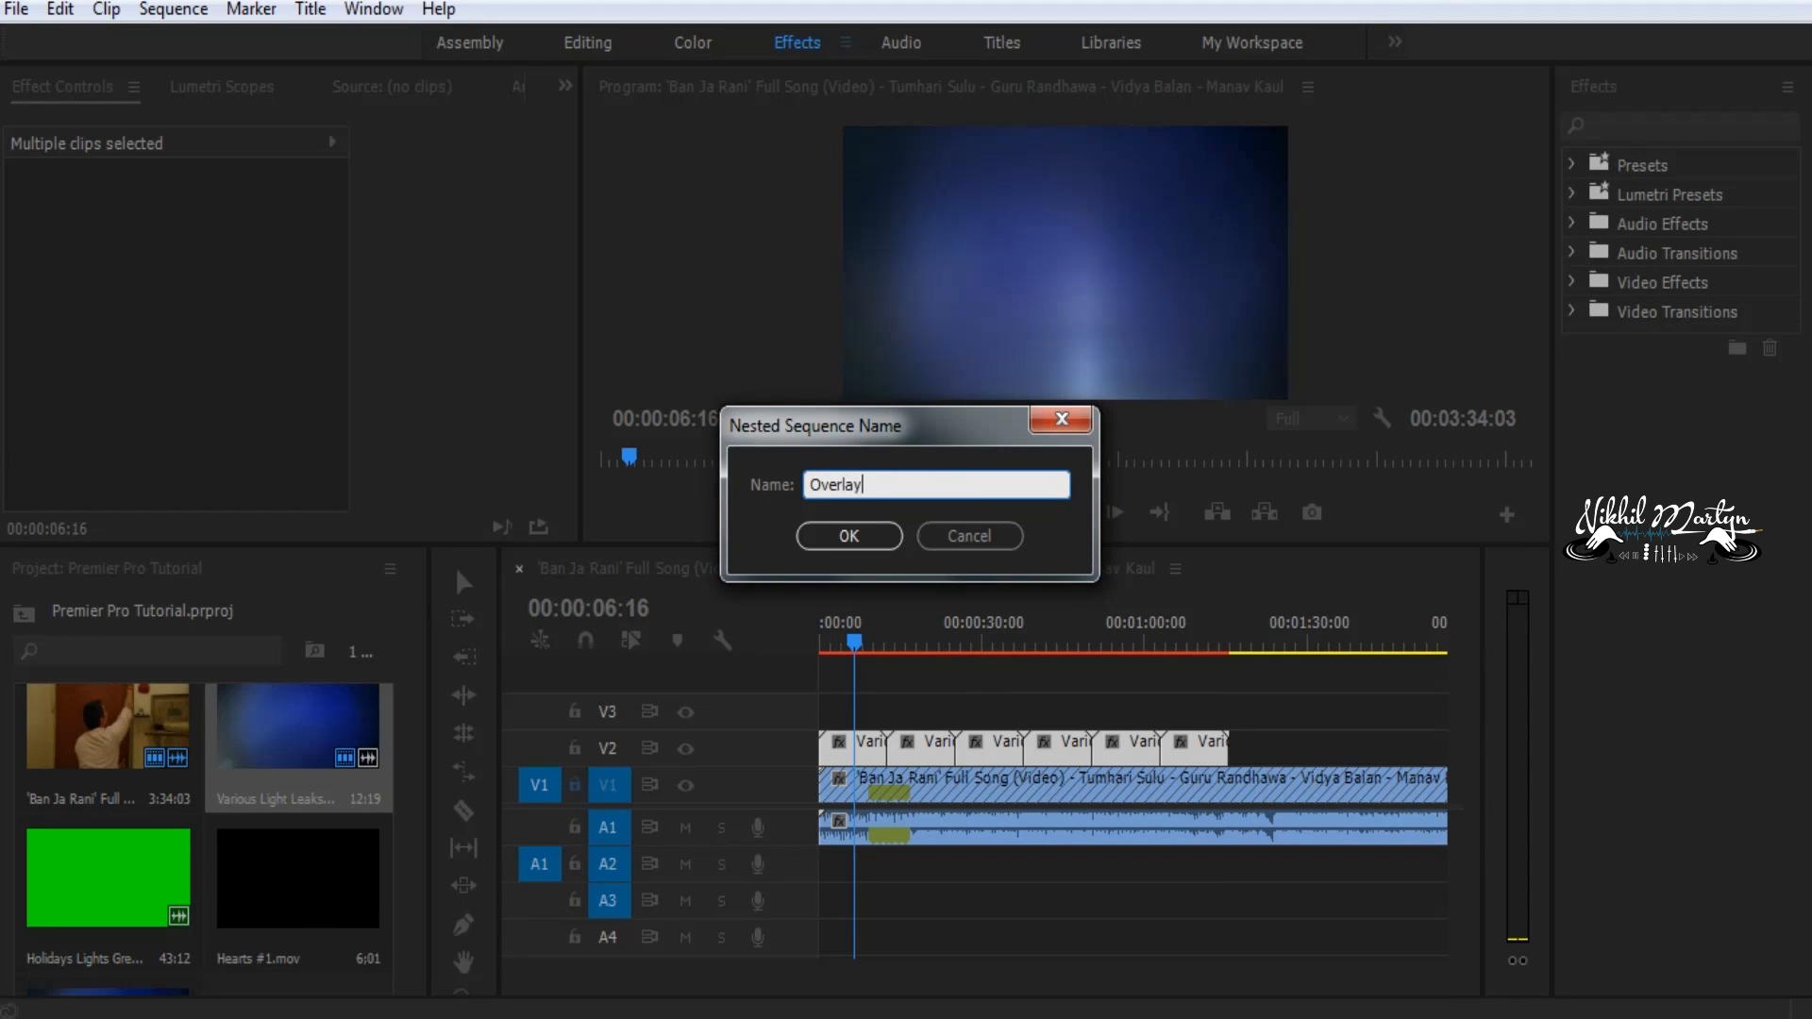
{"action": "key", "text": "Return"}
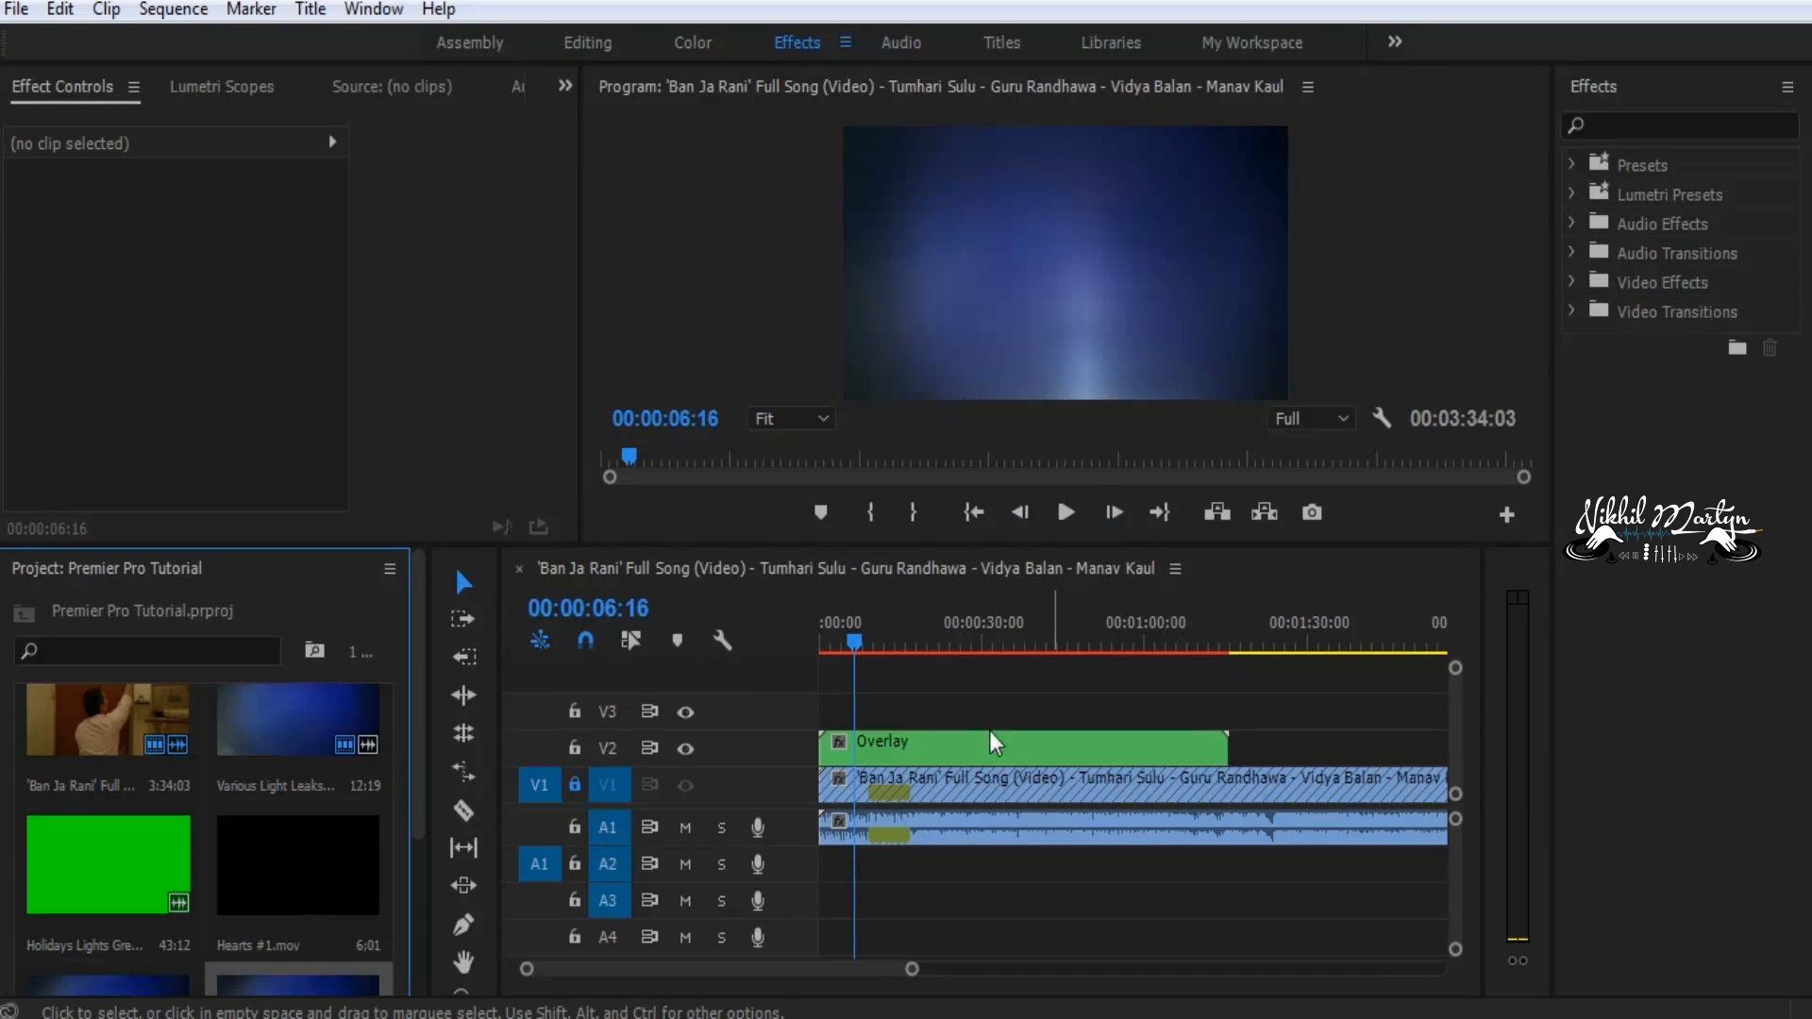
Set the blend mode of the nested Overlay clip to Screen and play back the blended footage
{"action": "left_click", "coordinate": [920, 745]}
{"action": "scroll", "coordinate": [472, 366], "scroll_direction": "down", "scroll_amount": 3}
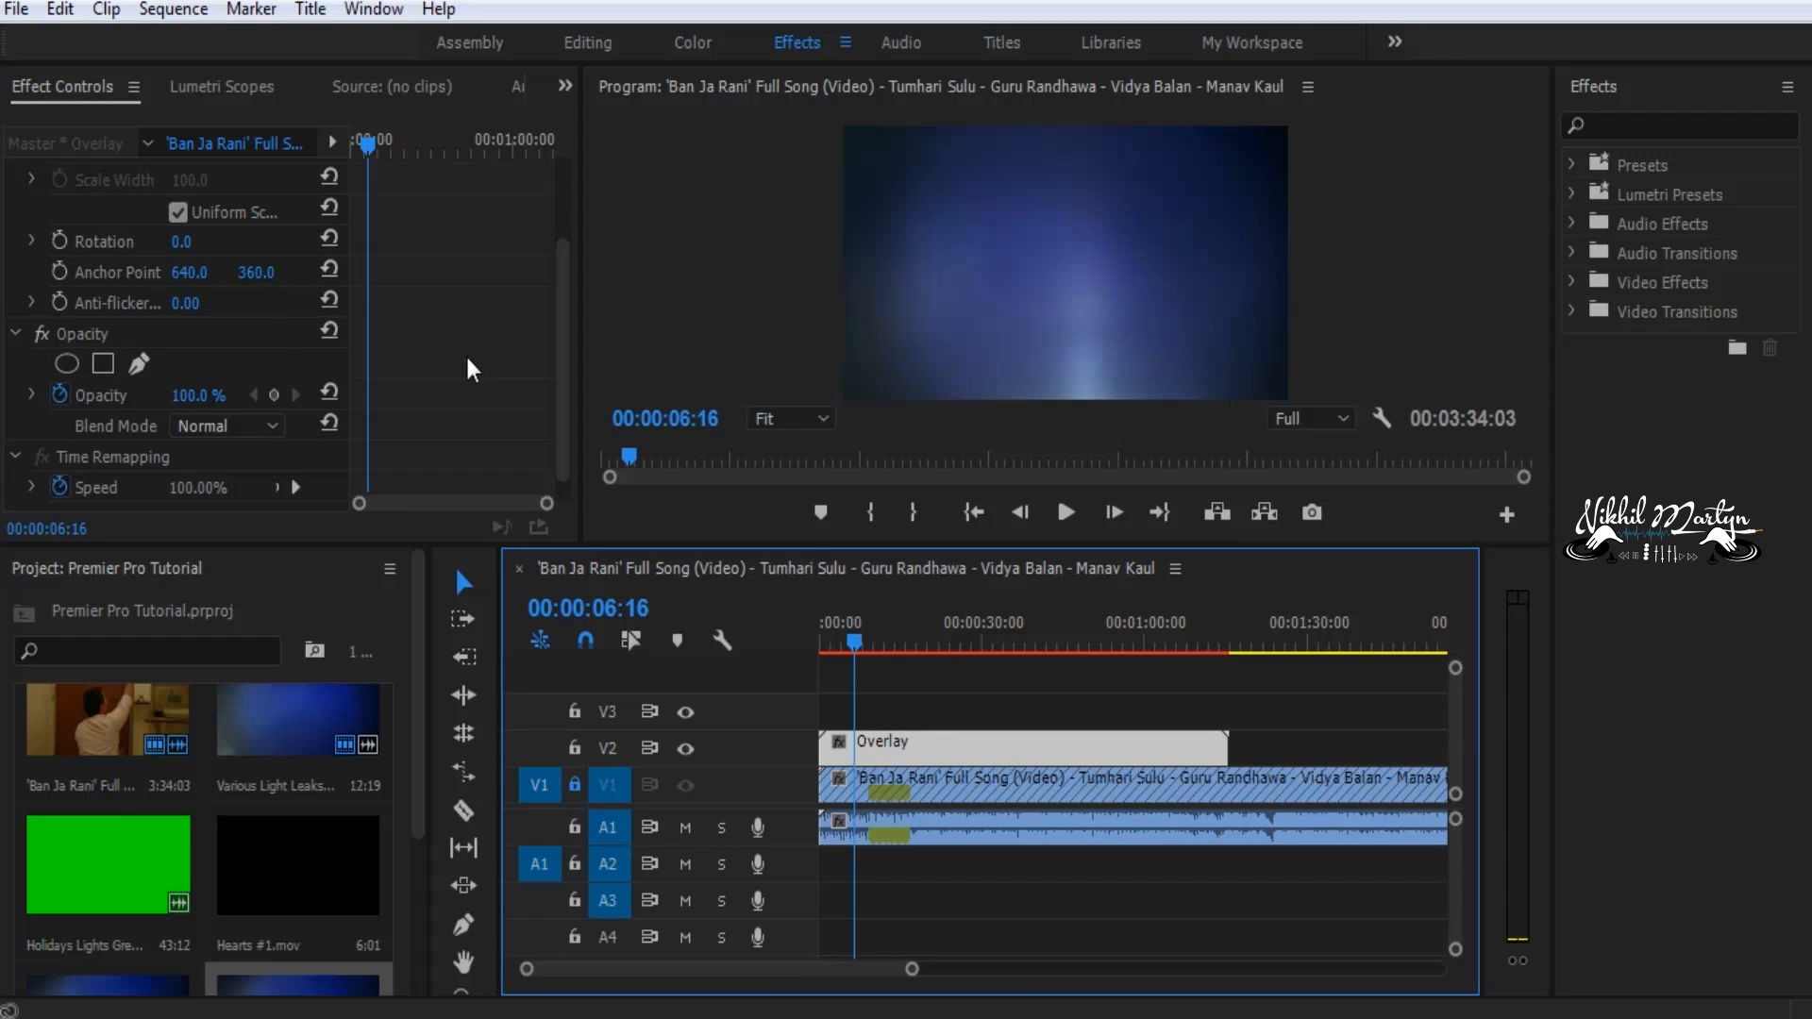
{"action": "scroll", "coordinate": [471, 368], "scroll_direction": "down", "scroll_amount": 1}
{"action": "left_click", "coordinate": [223, 404]}
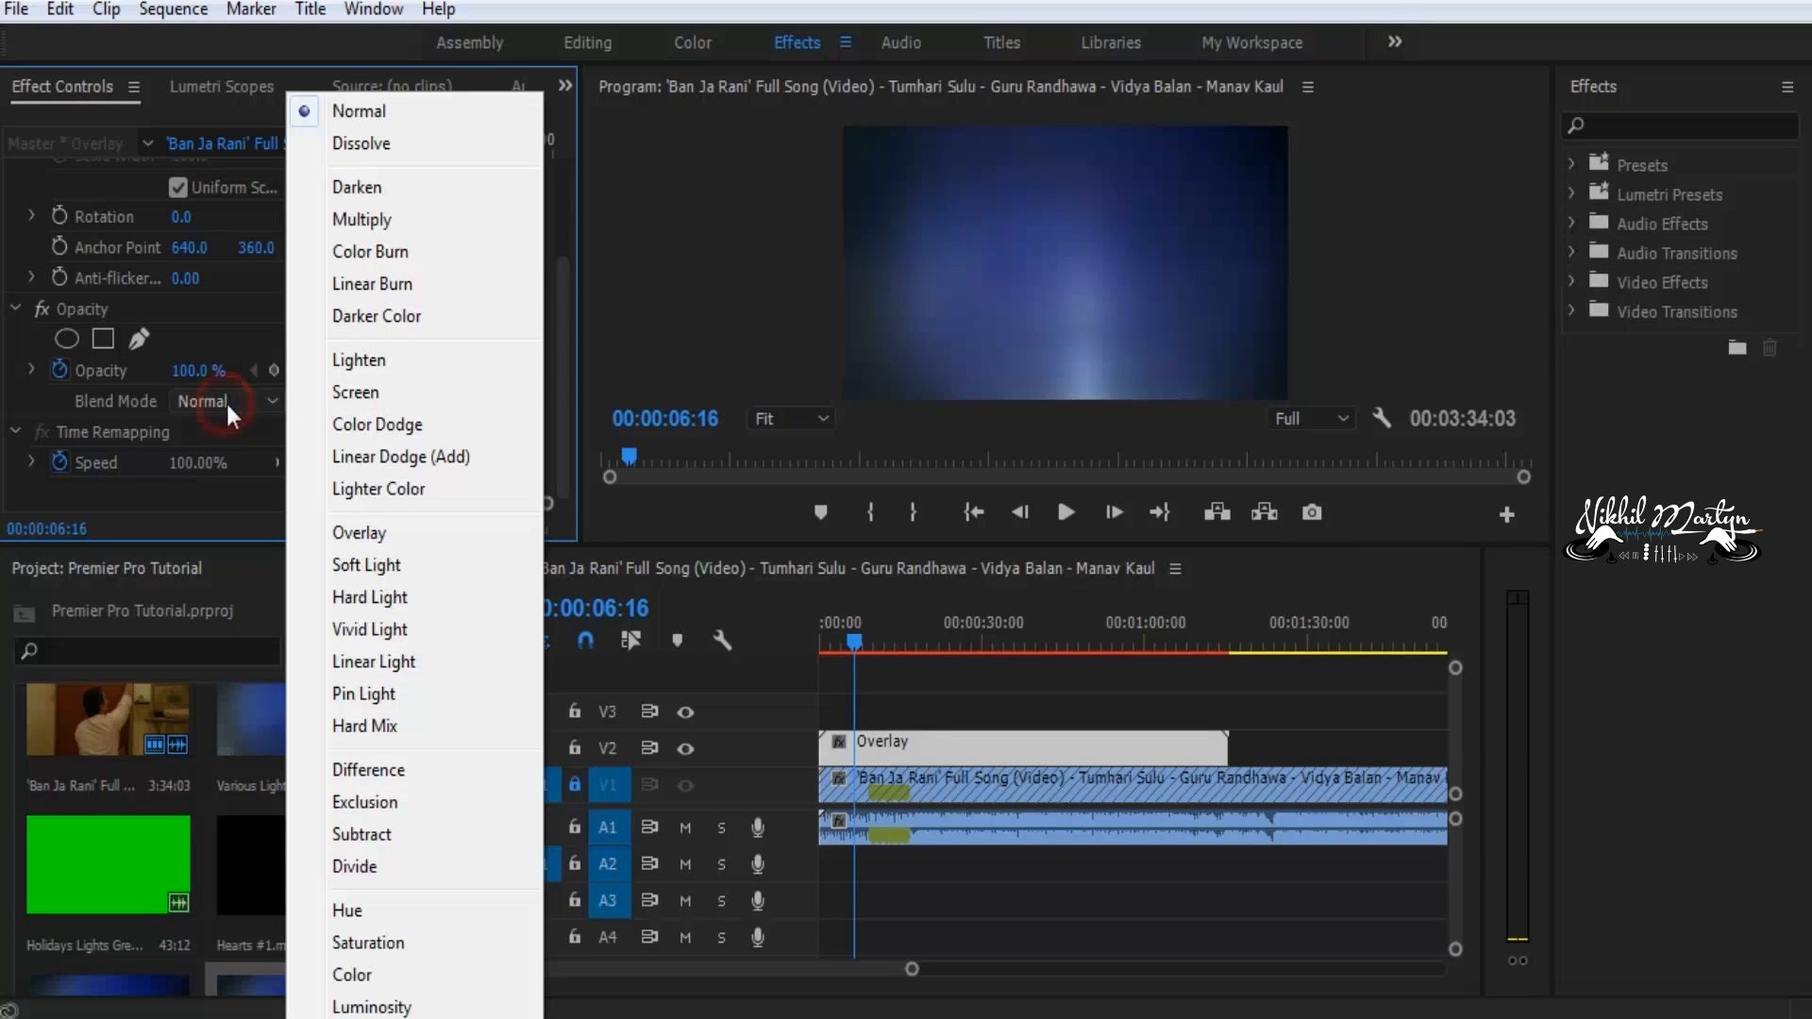
{"action": "left_click", "coordinate": [344, 393]}
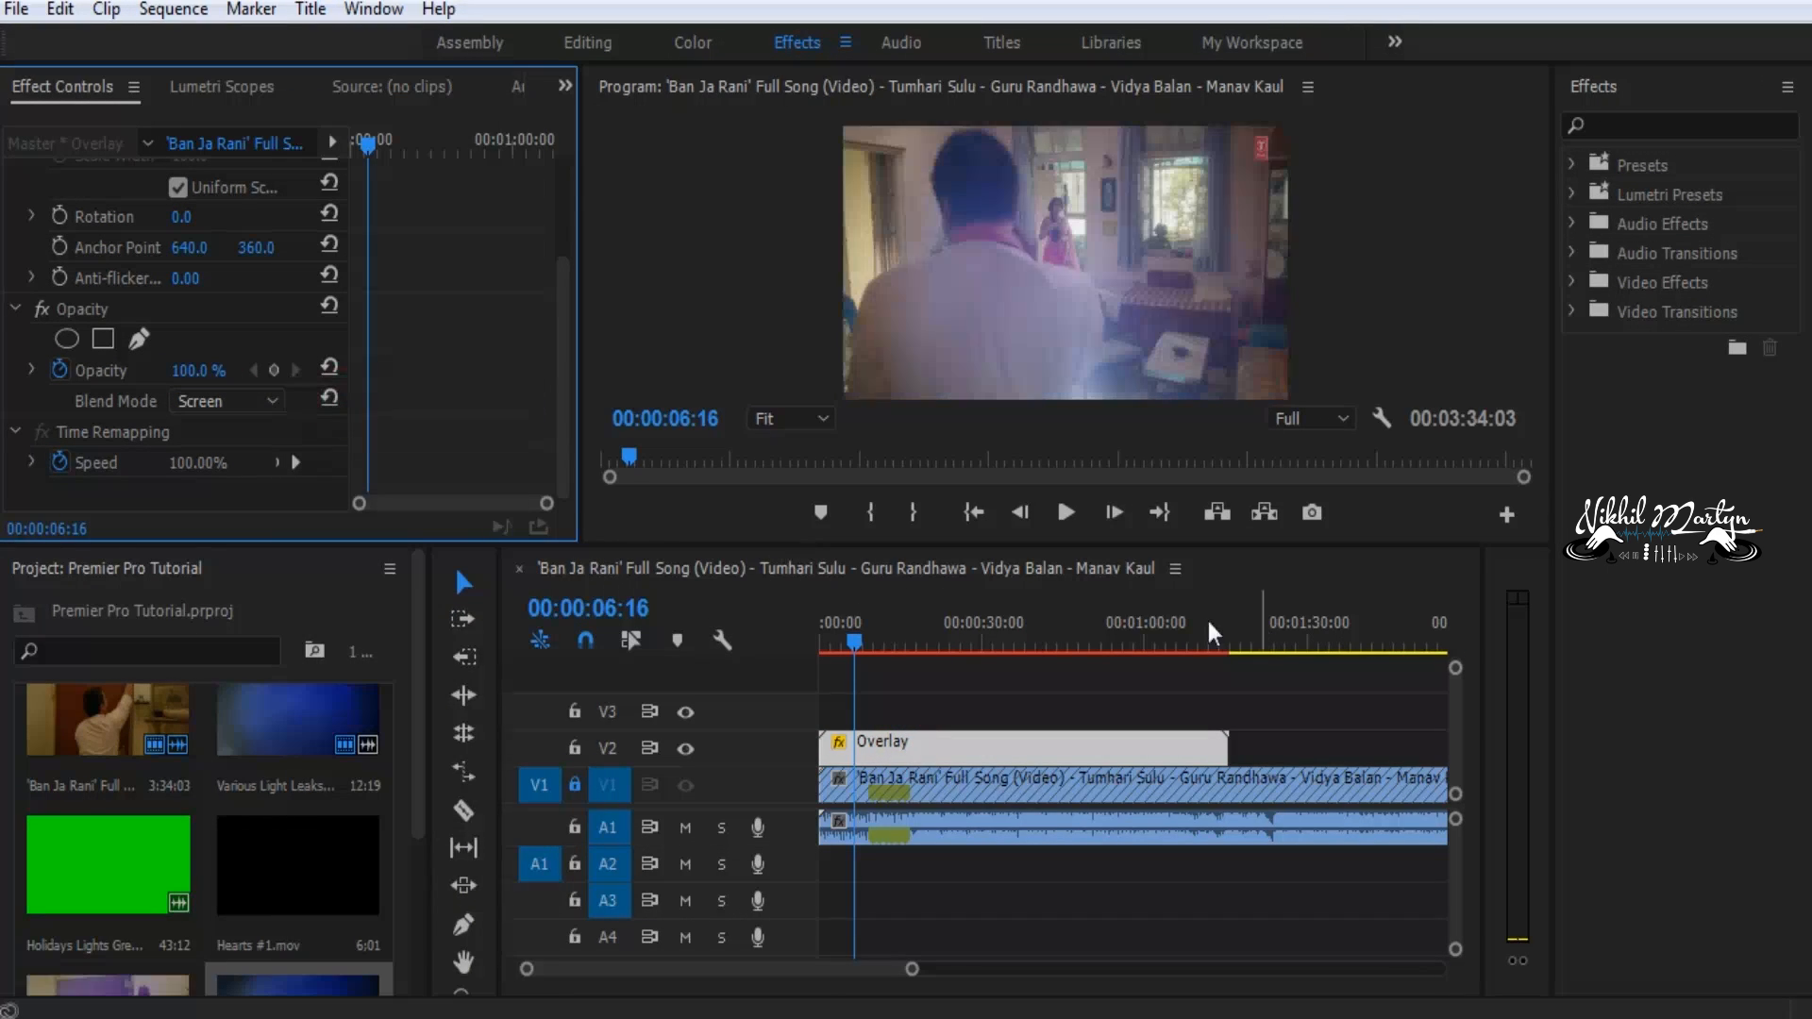
{"action": "left_click", "coordinate": [1083, 526]}
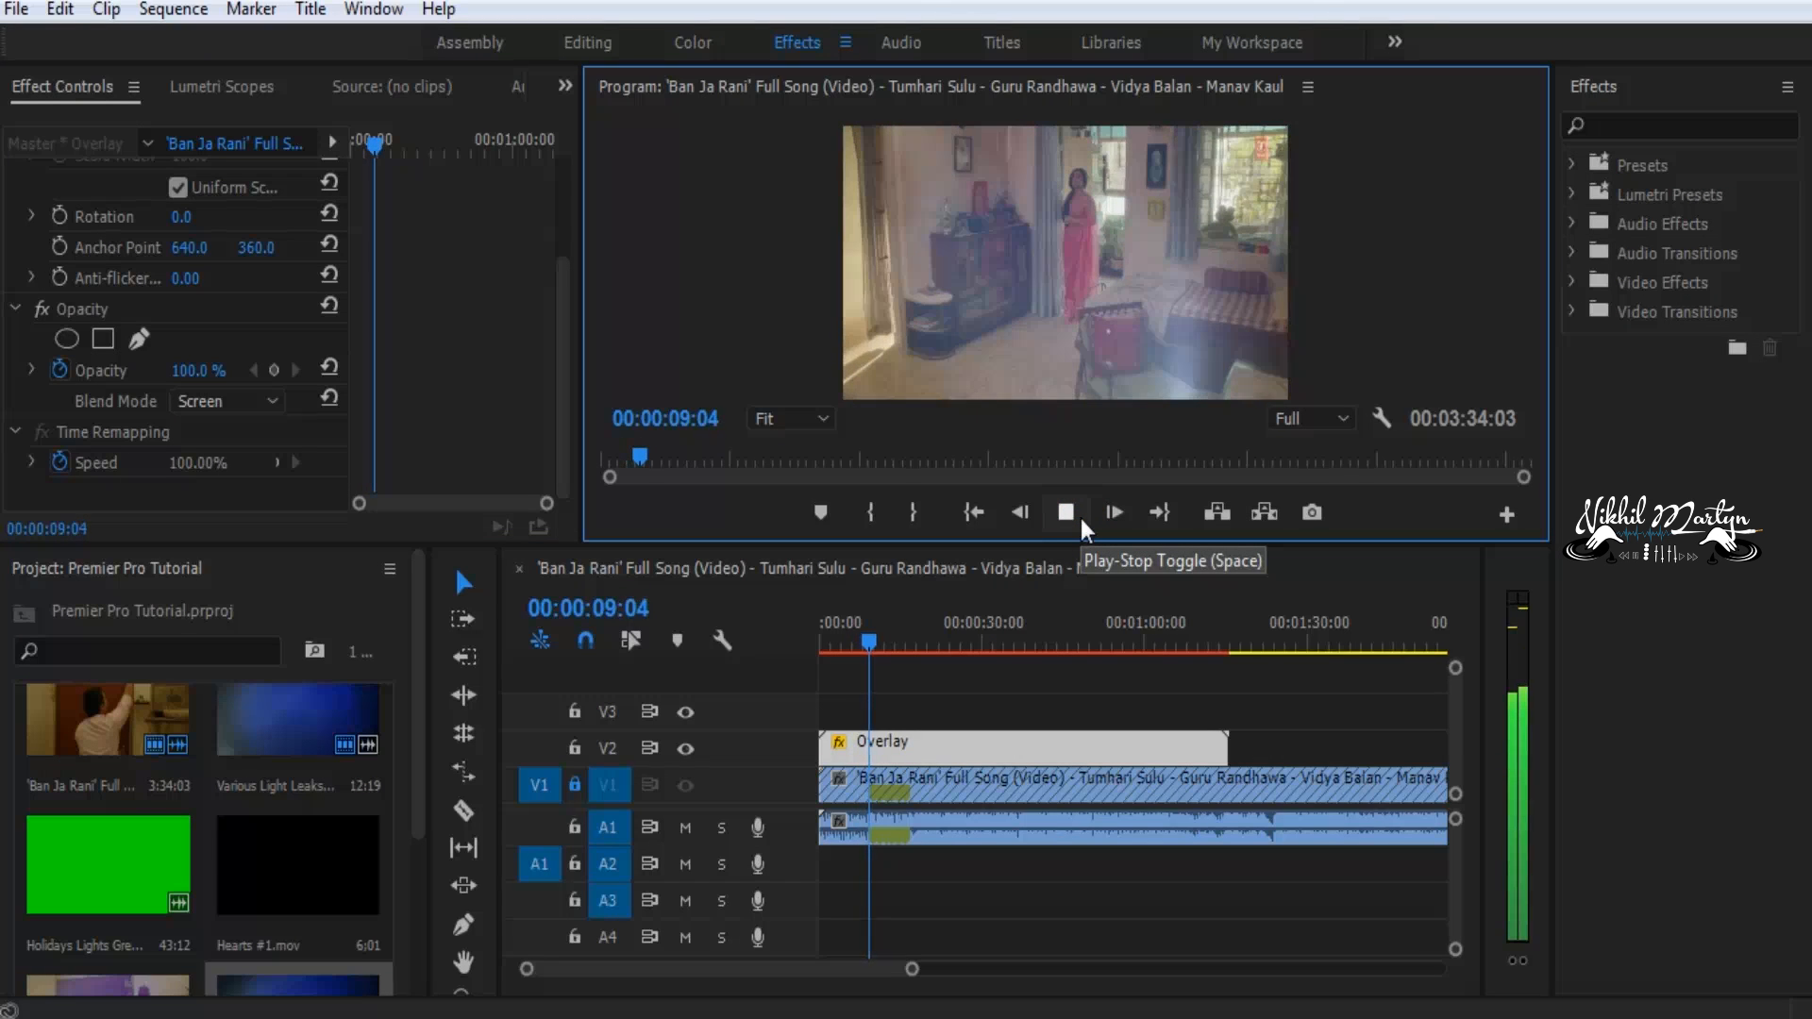
{"action": "left_click", "coordinate": [1083, 526]}
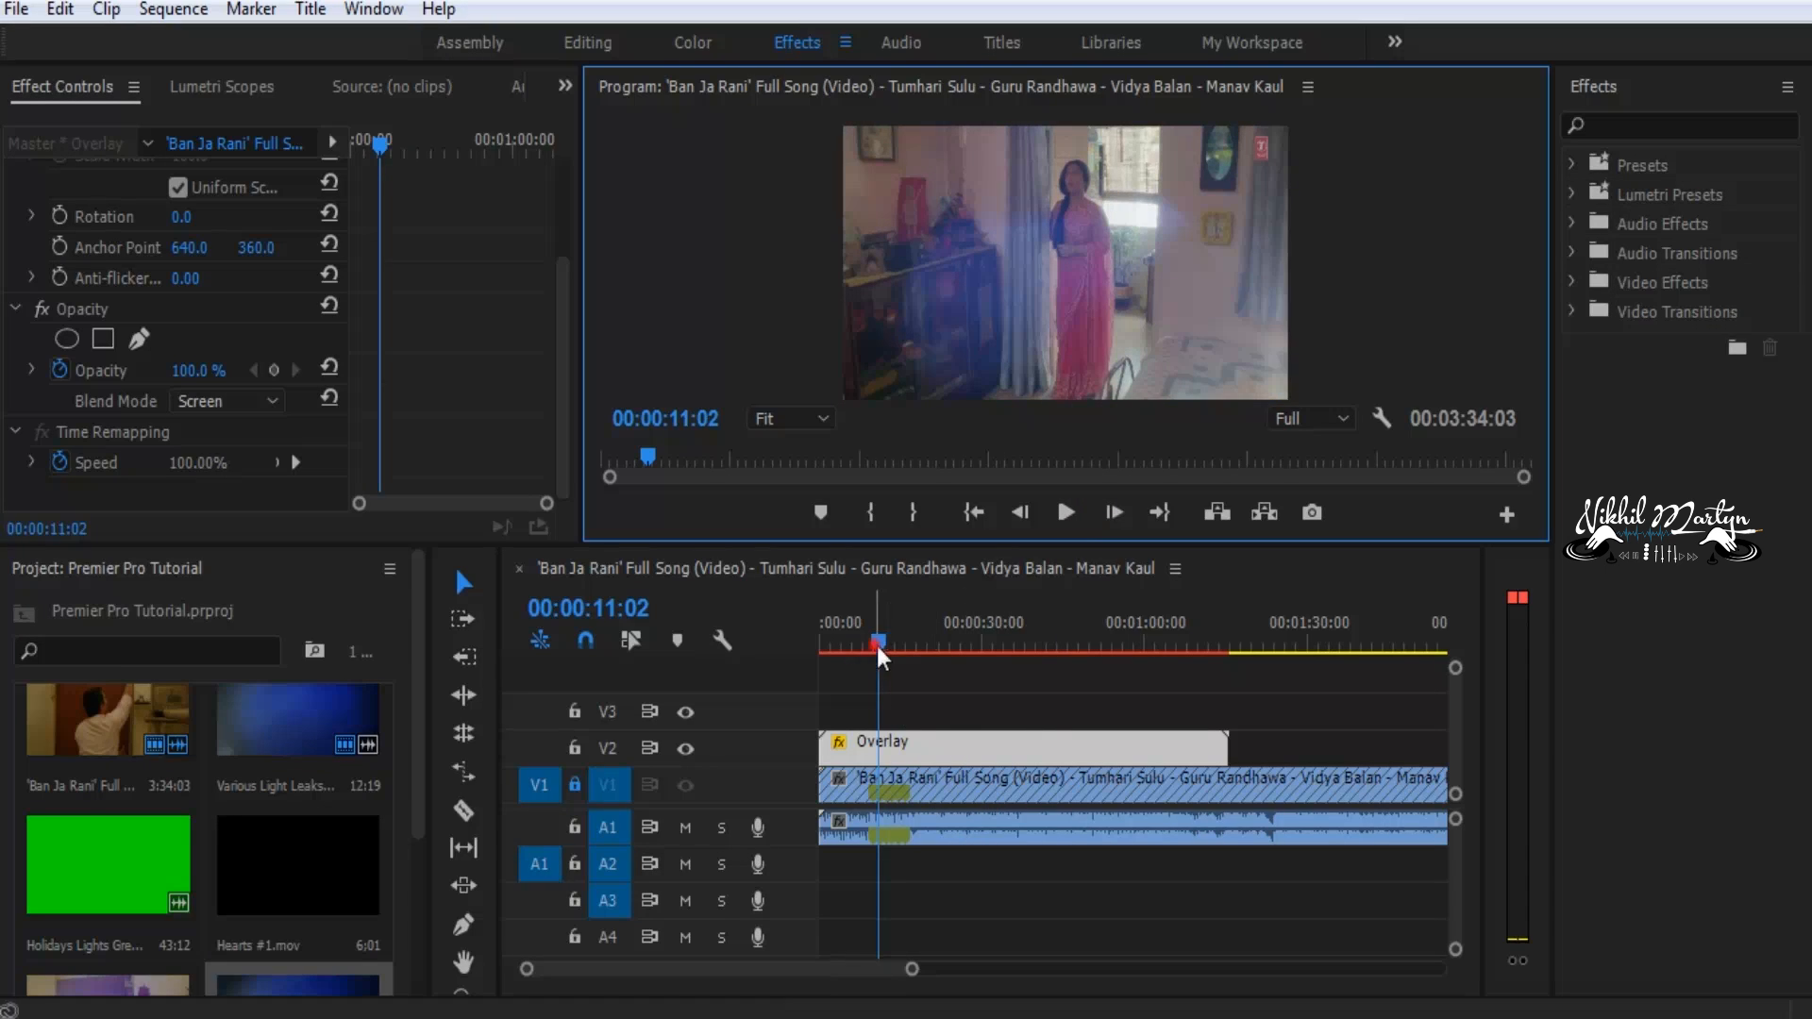
Place the Hearts #1.mov clip on V3 at the start of the timeline, above the nested Overlay clip
{"action": "left_click", "coordinate": [783, 648]}
{"action": "key", "text": "Home"}
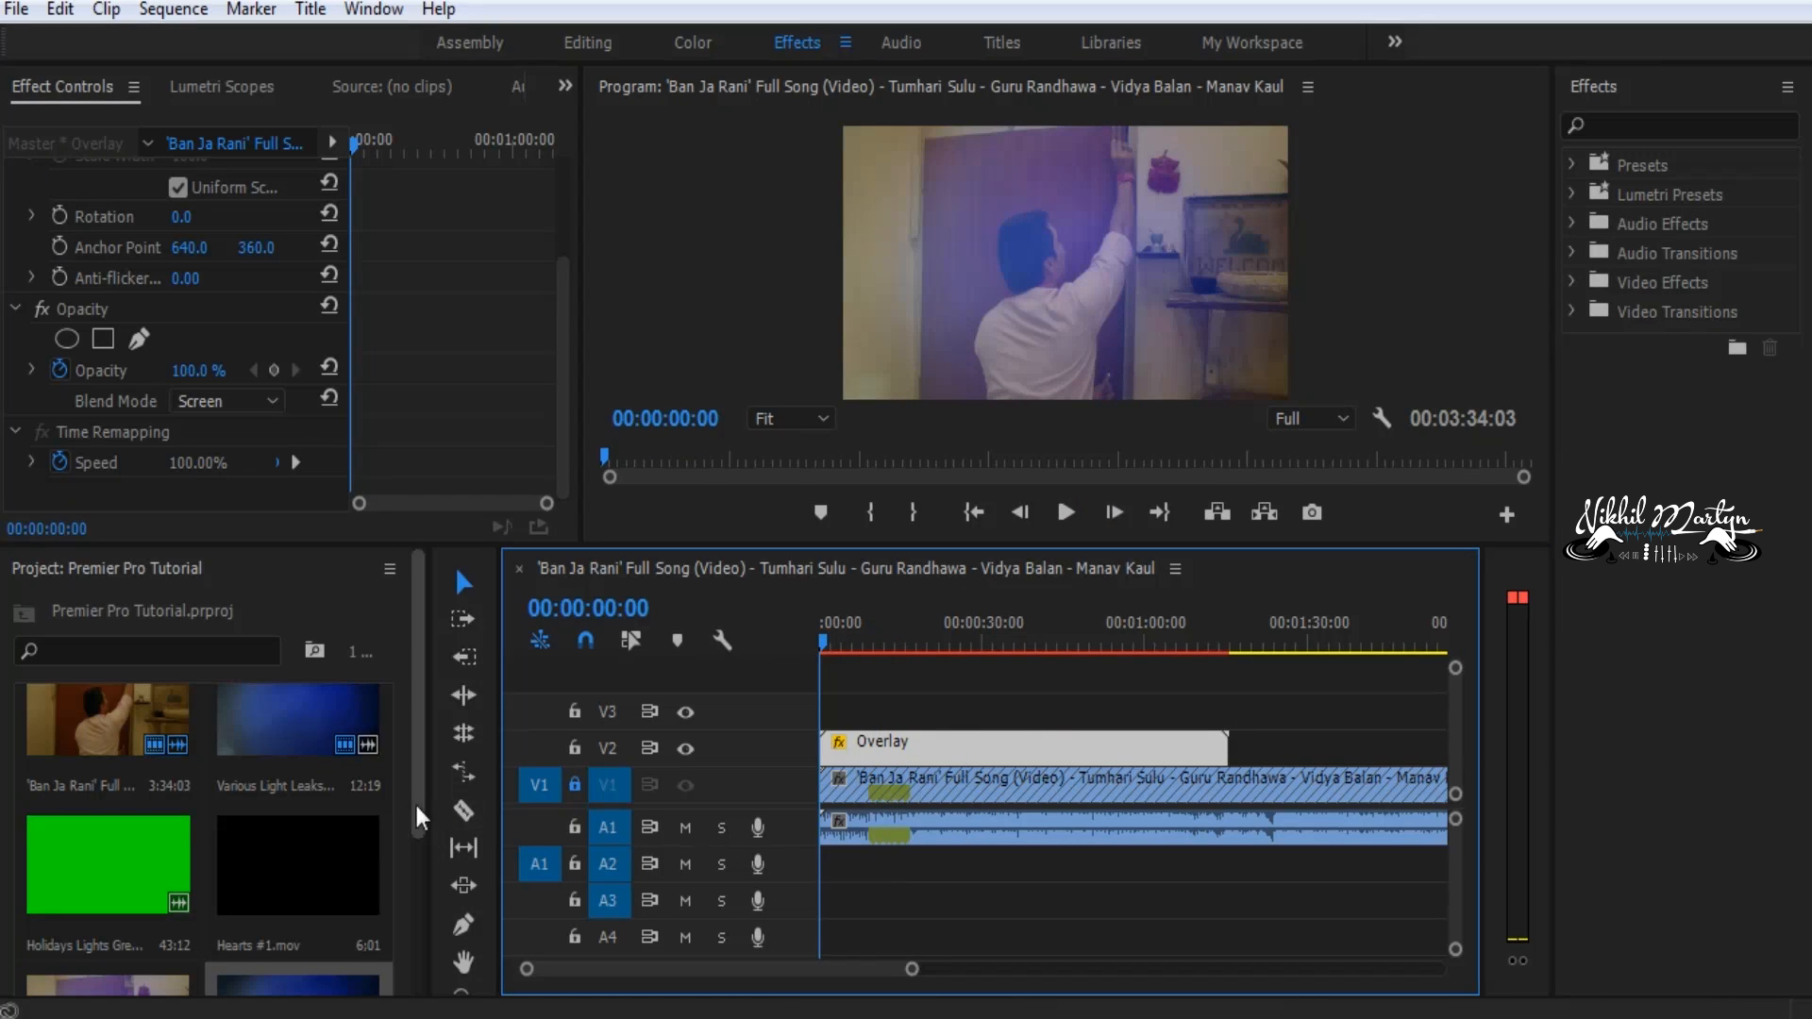
{"action": "scroll", "coordinate": [417, 923], "scroll_direction": "down", "scroll_amount": 3}
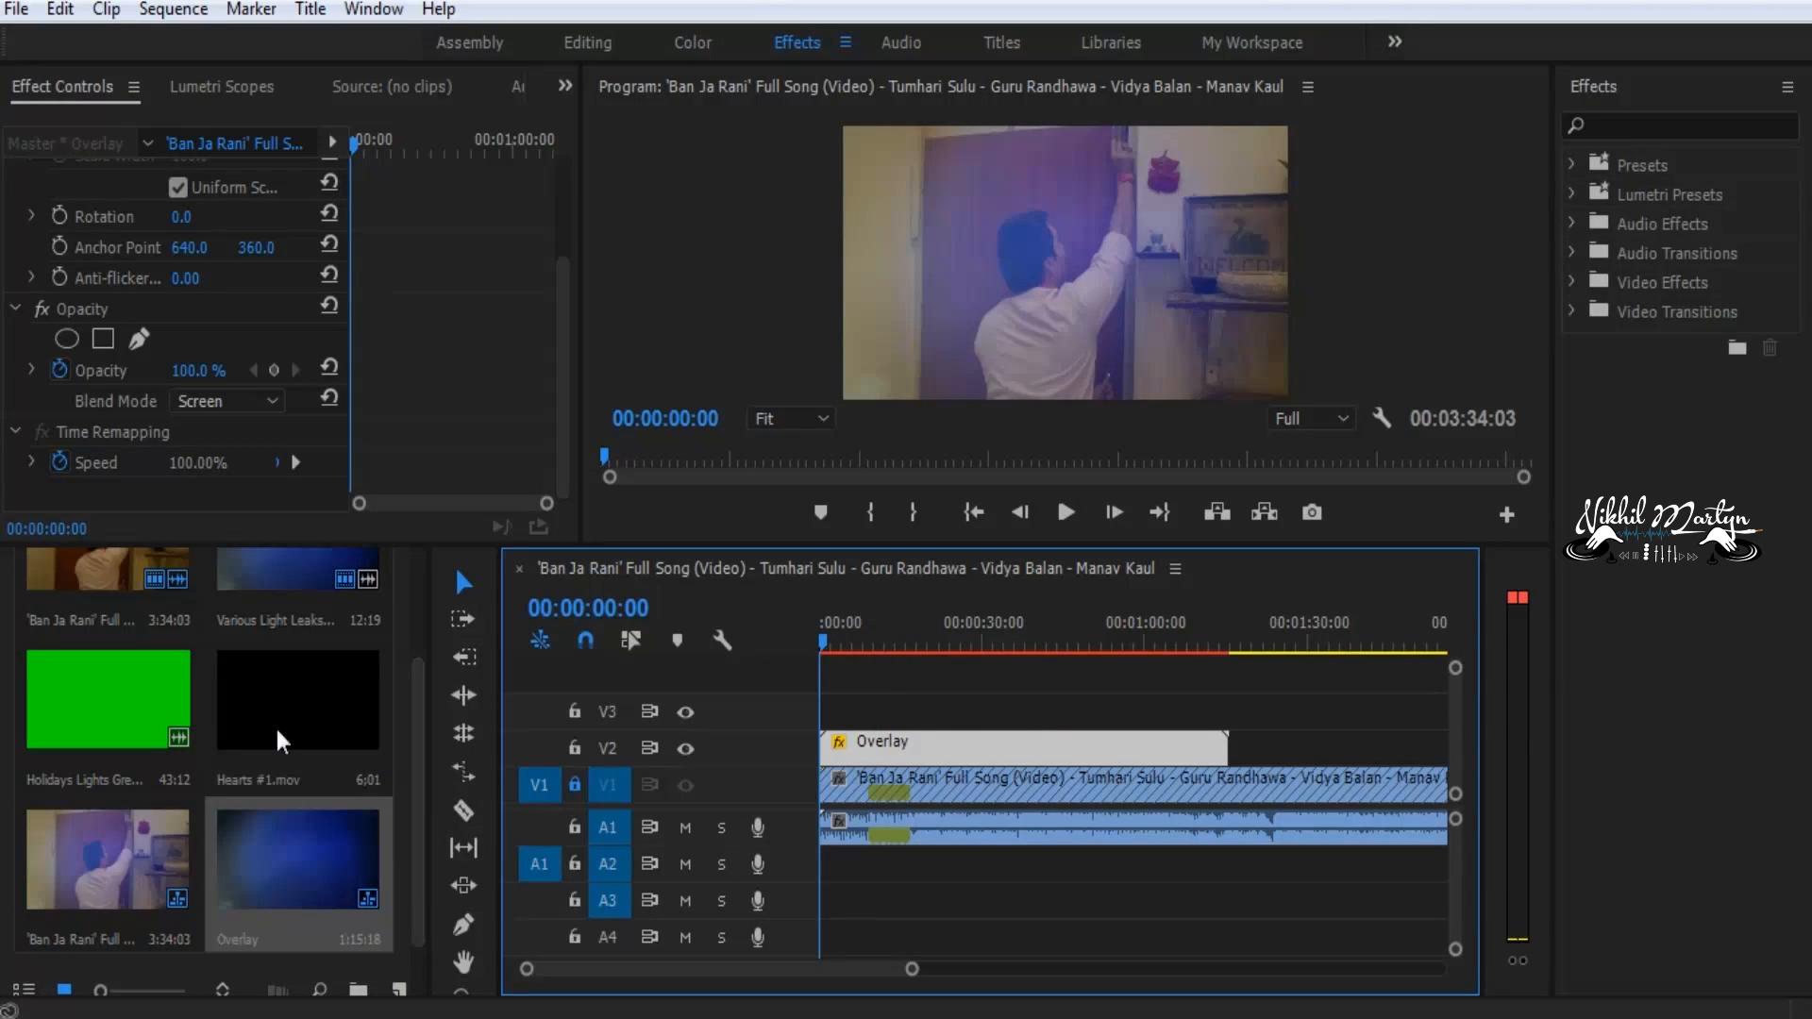
{"action": "left_click", "coordinate": [272, 700]}
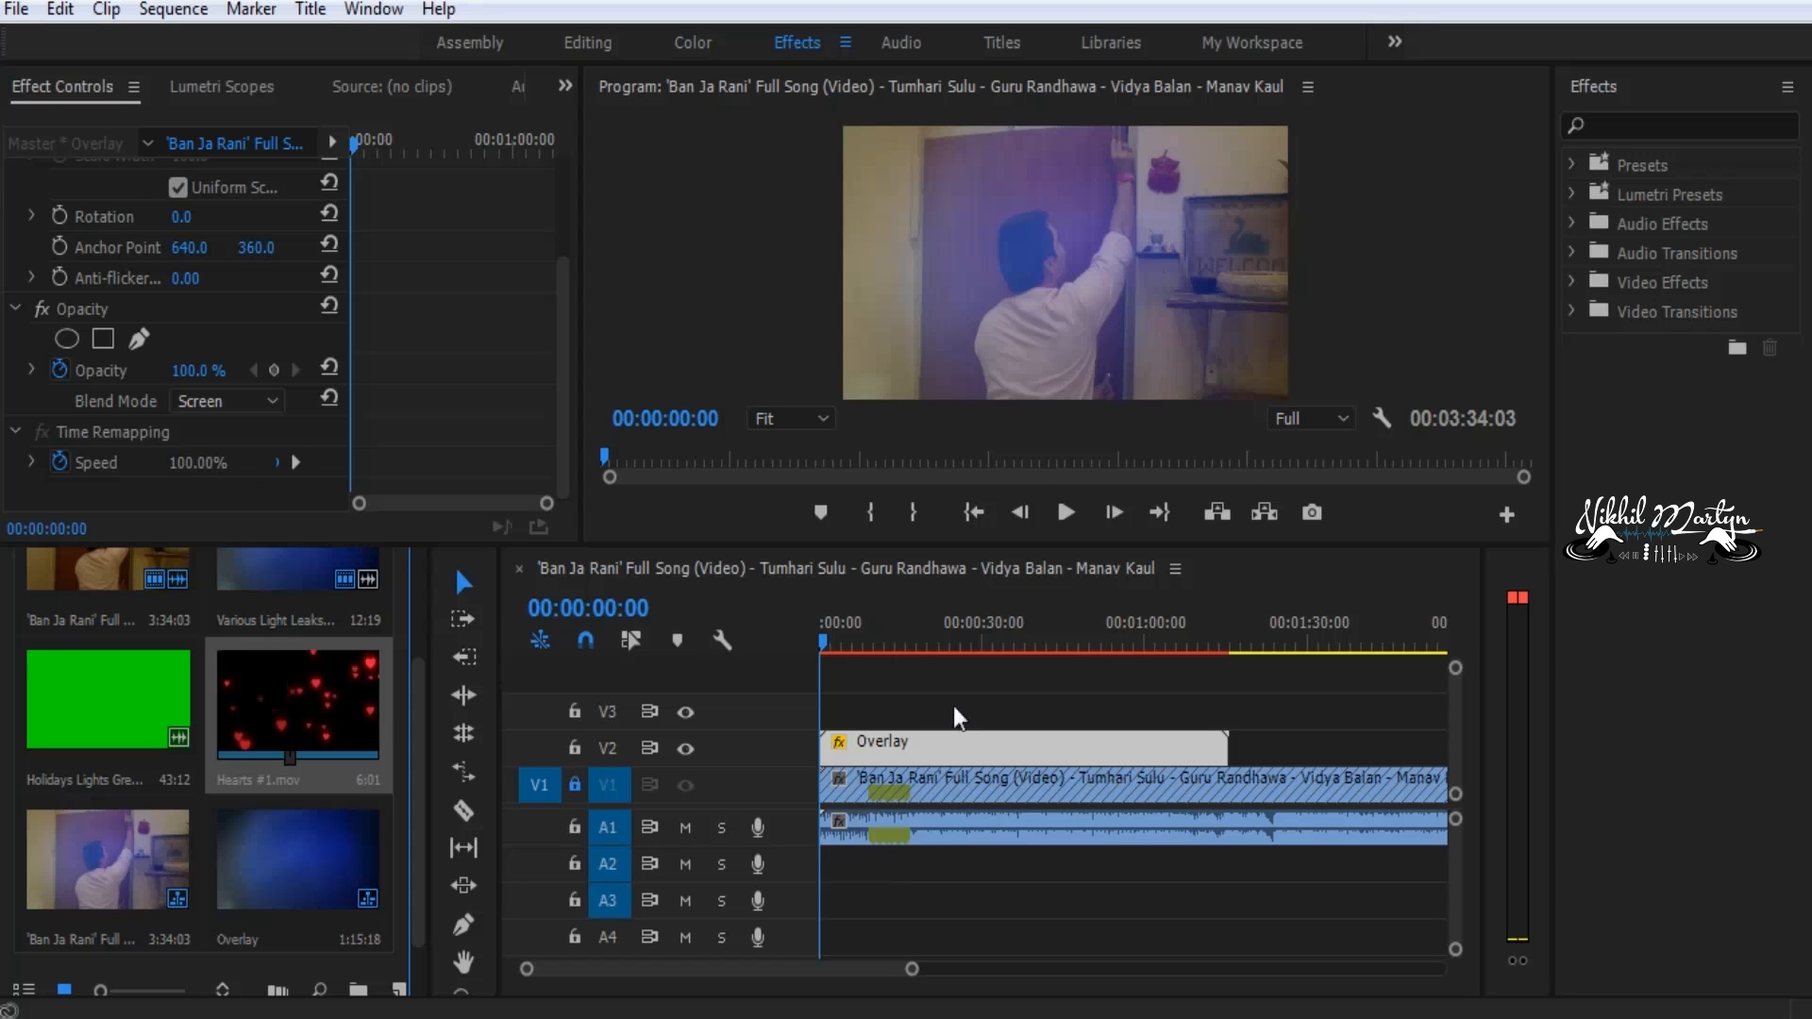
{"action": "left_click", "coordinate": [845, 715]}
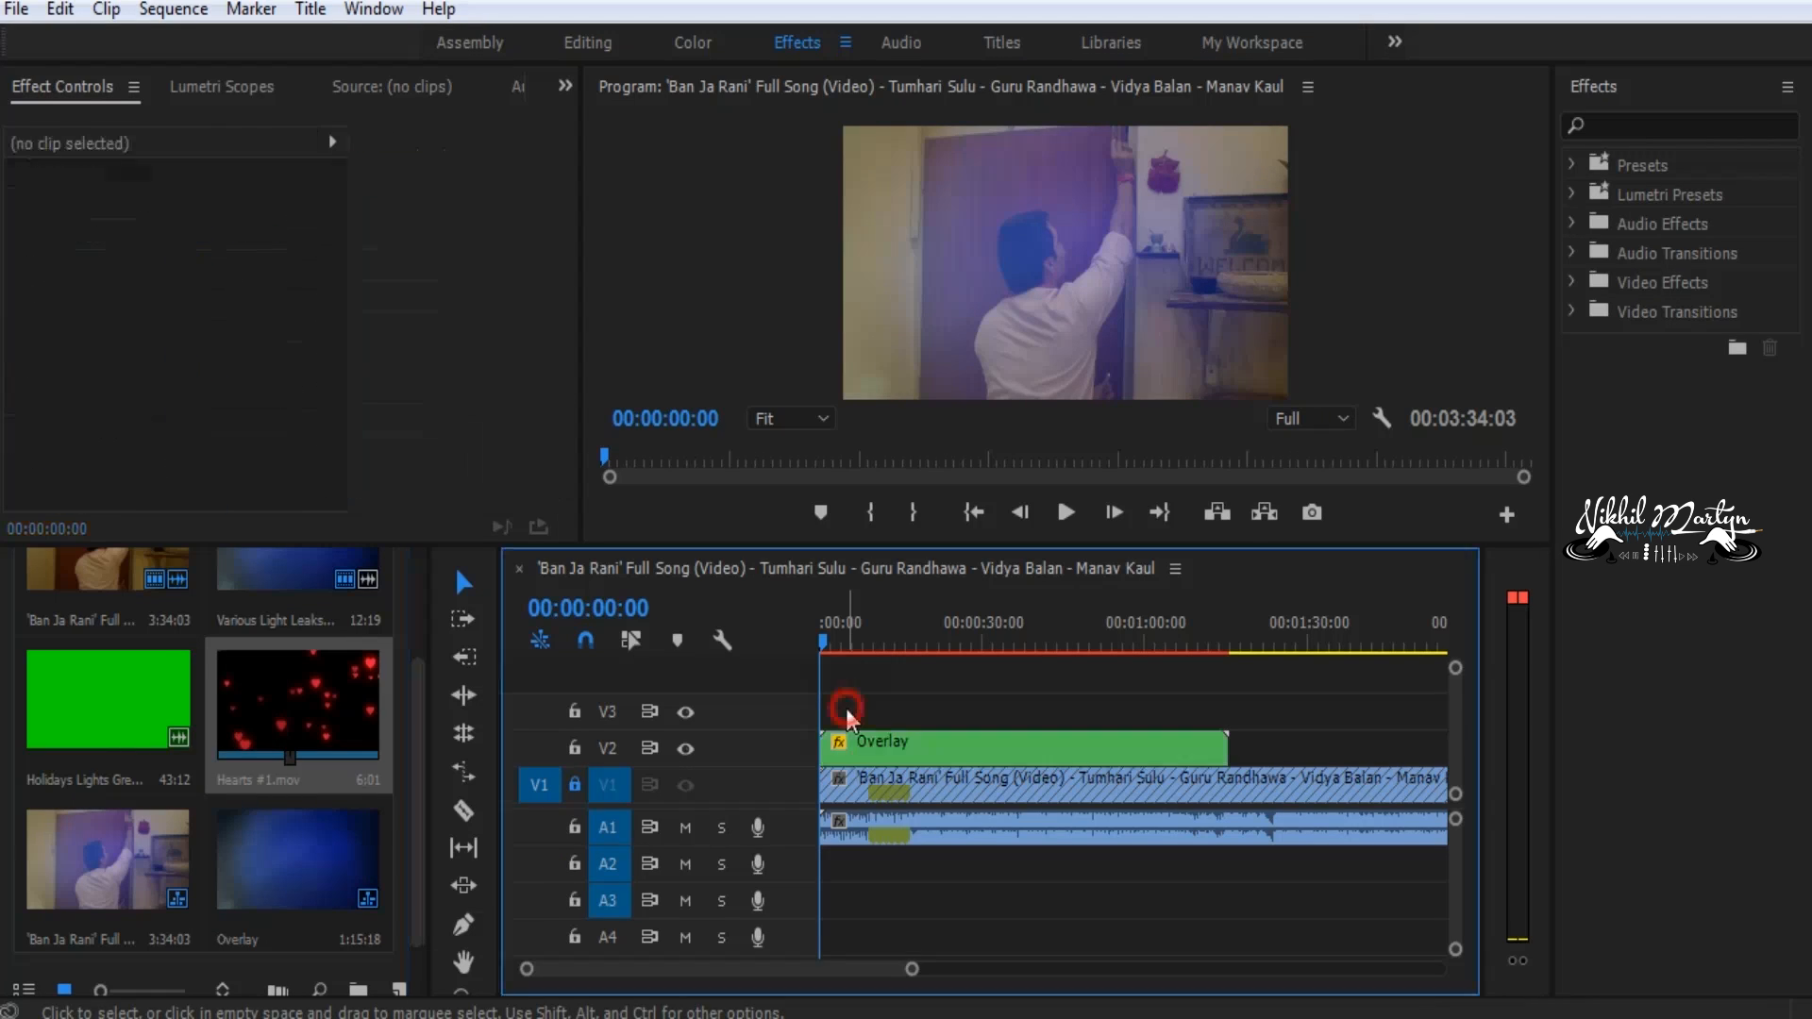
{"action": "left_click_drag", "start_coordinate": [344, 706], "coordinate": [830, 652]}
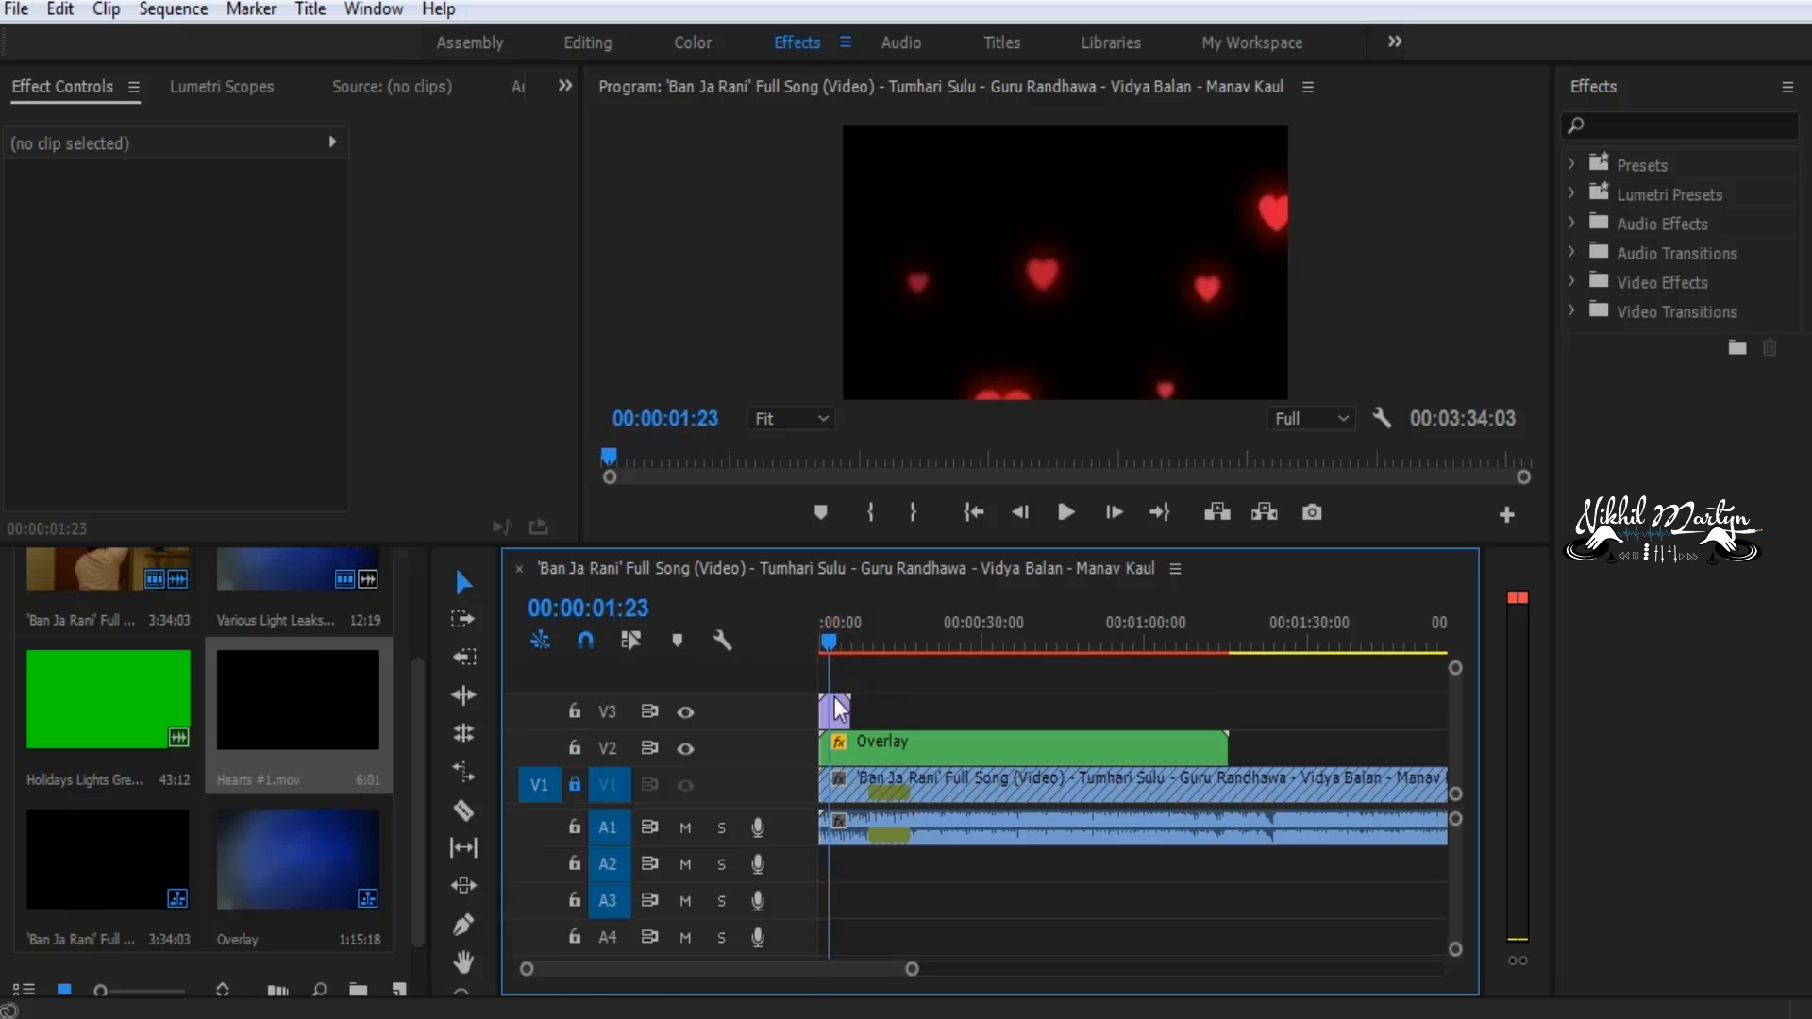
Set the blend mode of the Hearts #1.mov clip to Screen and scrub through it to 00:00:06:00
{"action": "left_click", "coordinate": [836, 720]}
{"action": "scroll", "coordinate": [400, 377], "scroll_direction": "down", "scroll_amount": 3}
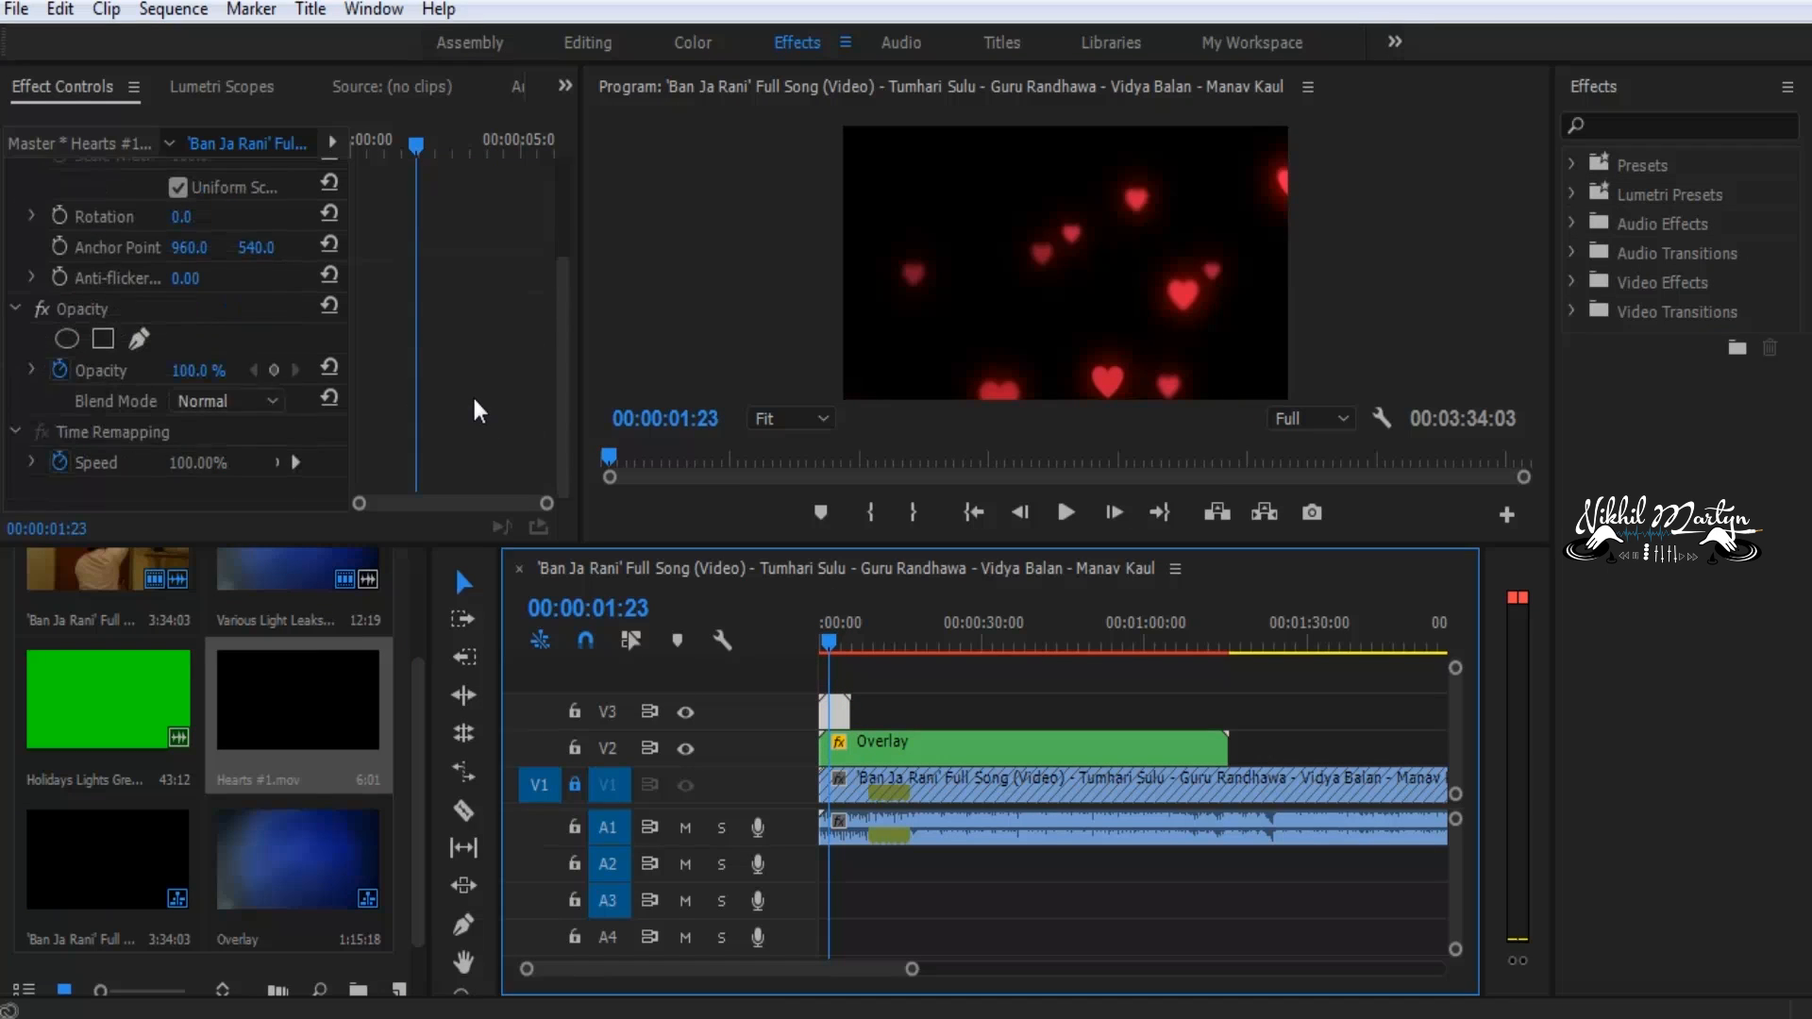
{"action": "left_click", "coordinate": [227, 402]}
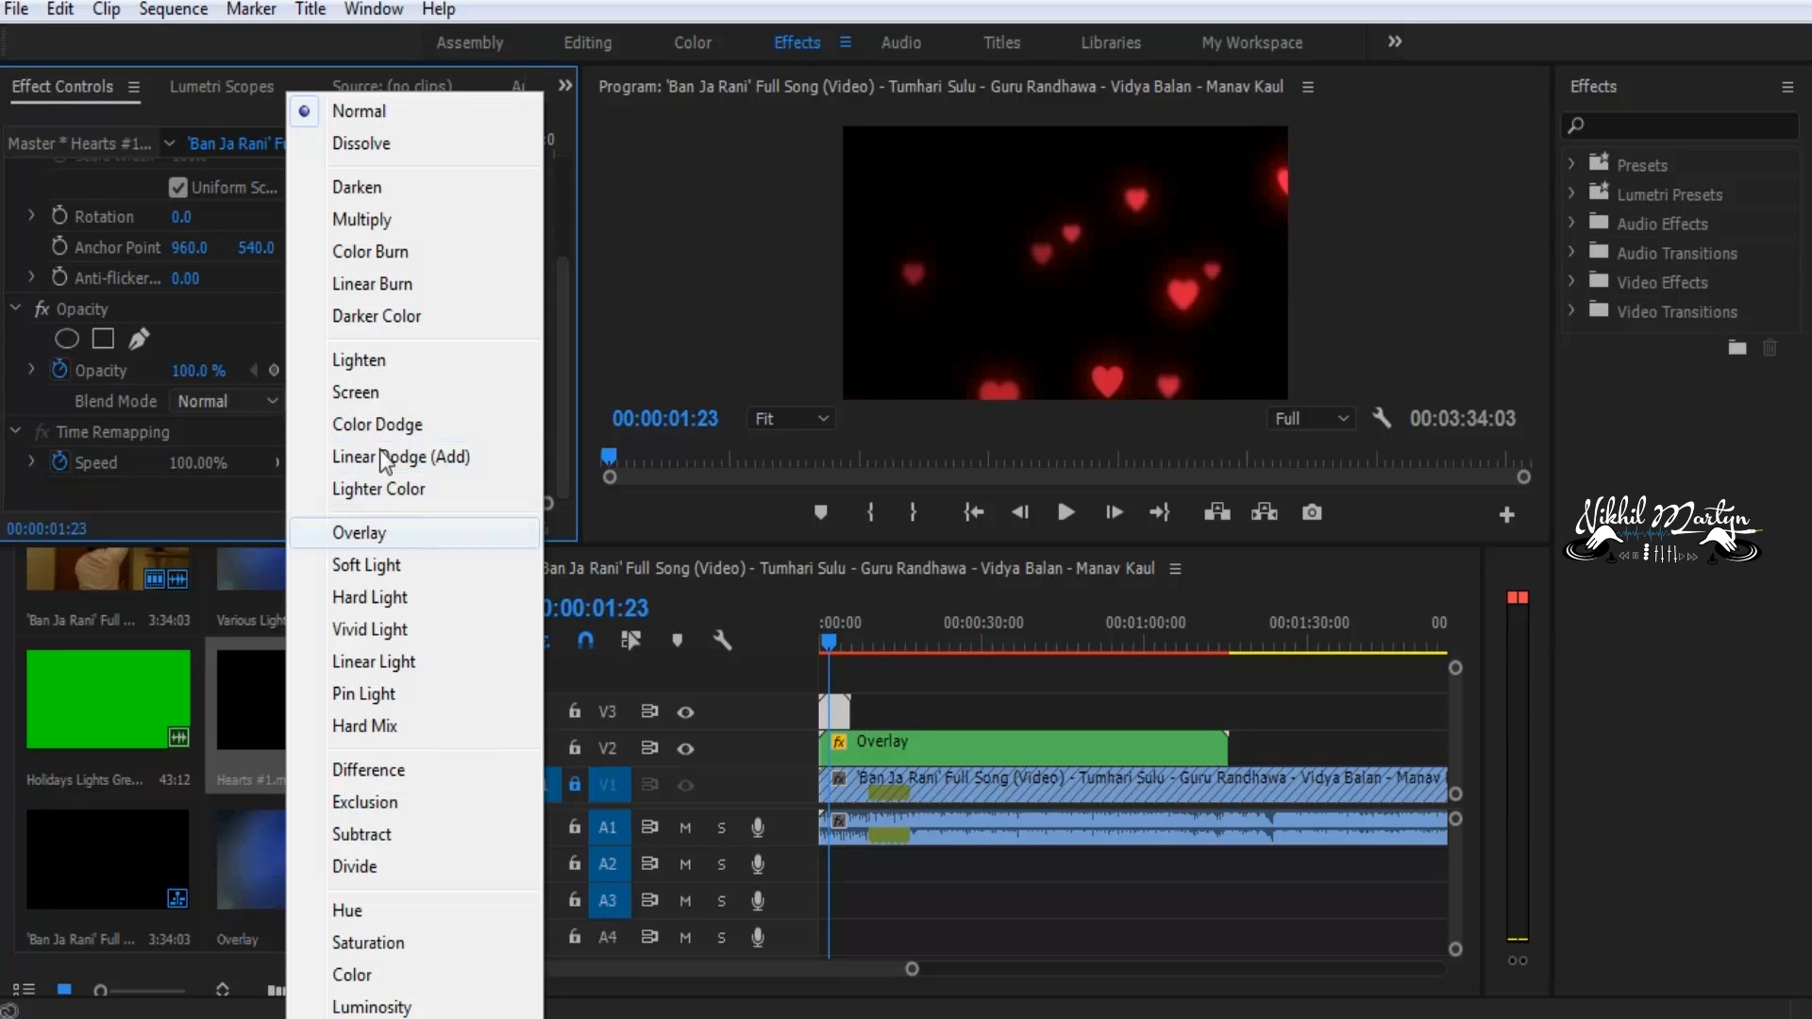
{"action": "left_click", "coordinate": [359, 394]}
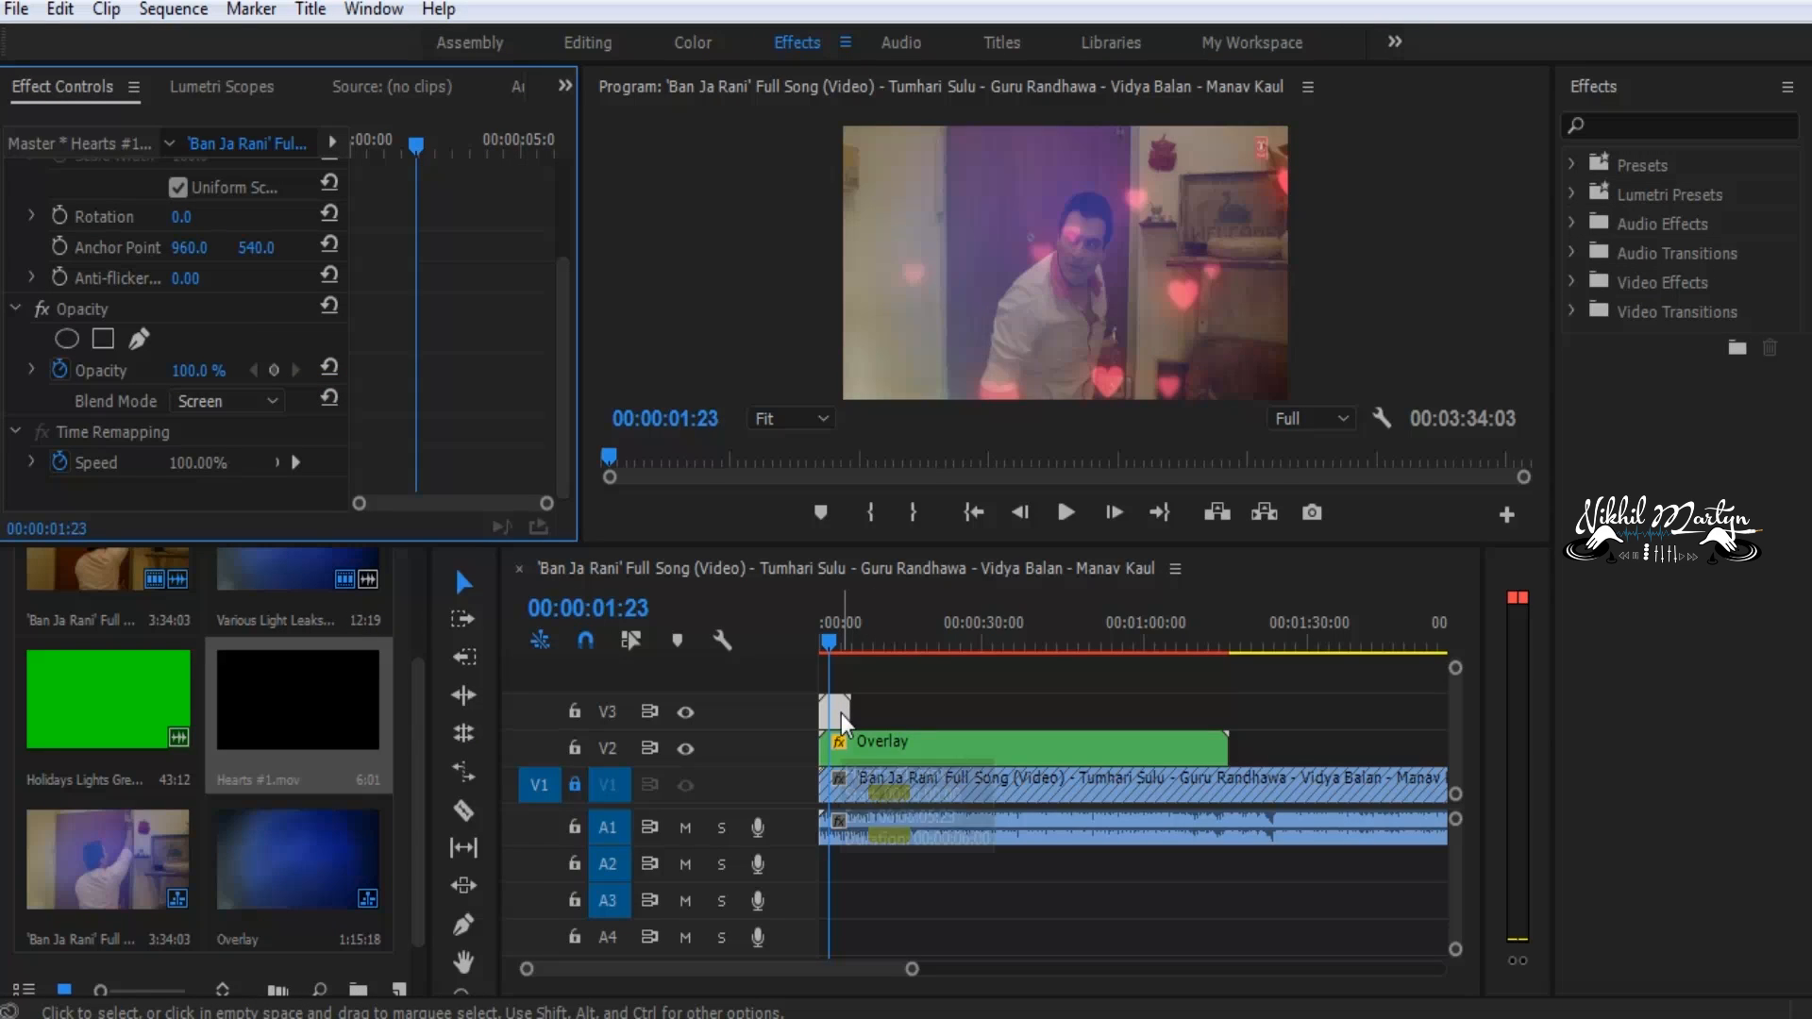
{"action": "left_click_drag", "start_coordinate": [912, 971], "coordinate": [798, 973]}
{"action": "left_click_drag", "start_coordinate": [897, 650], "coordinate": [1062, 656]}
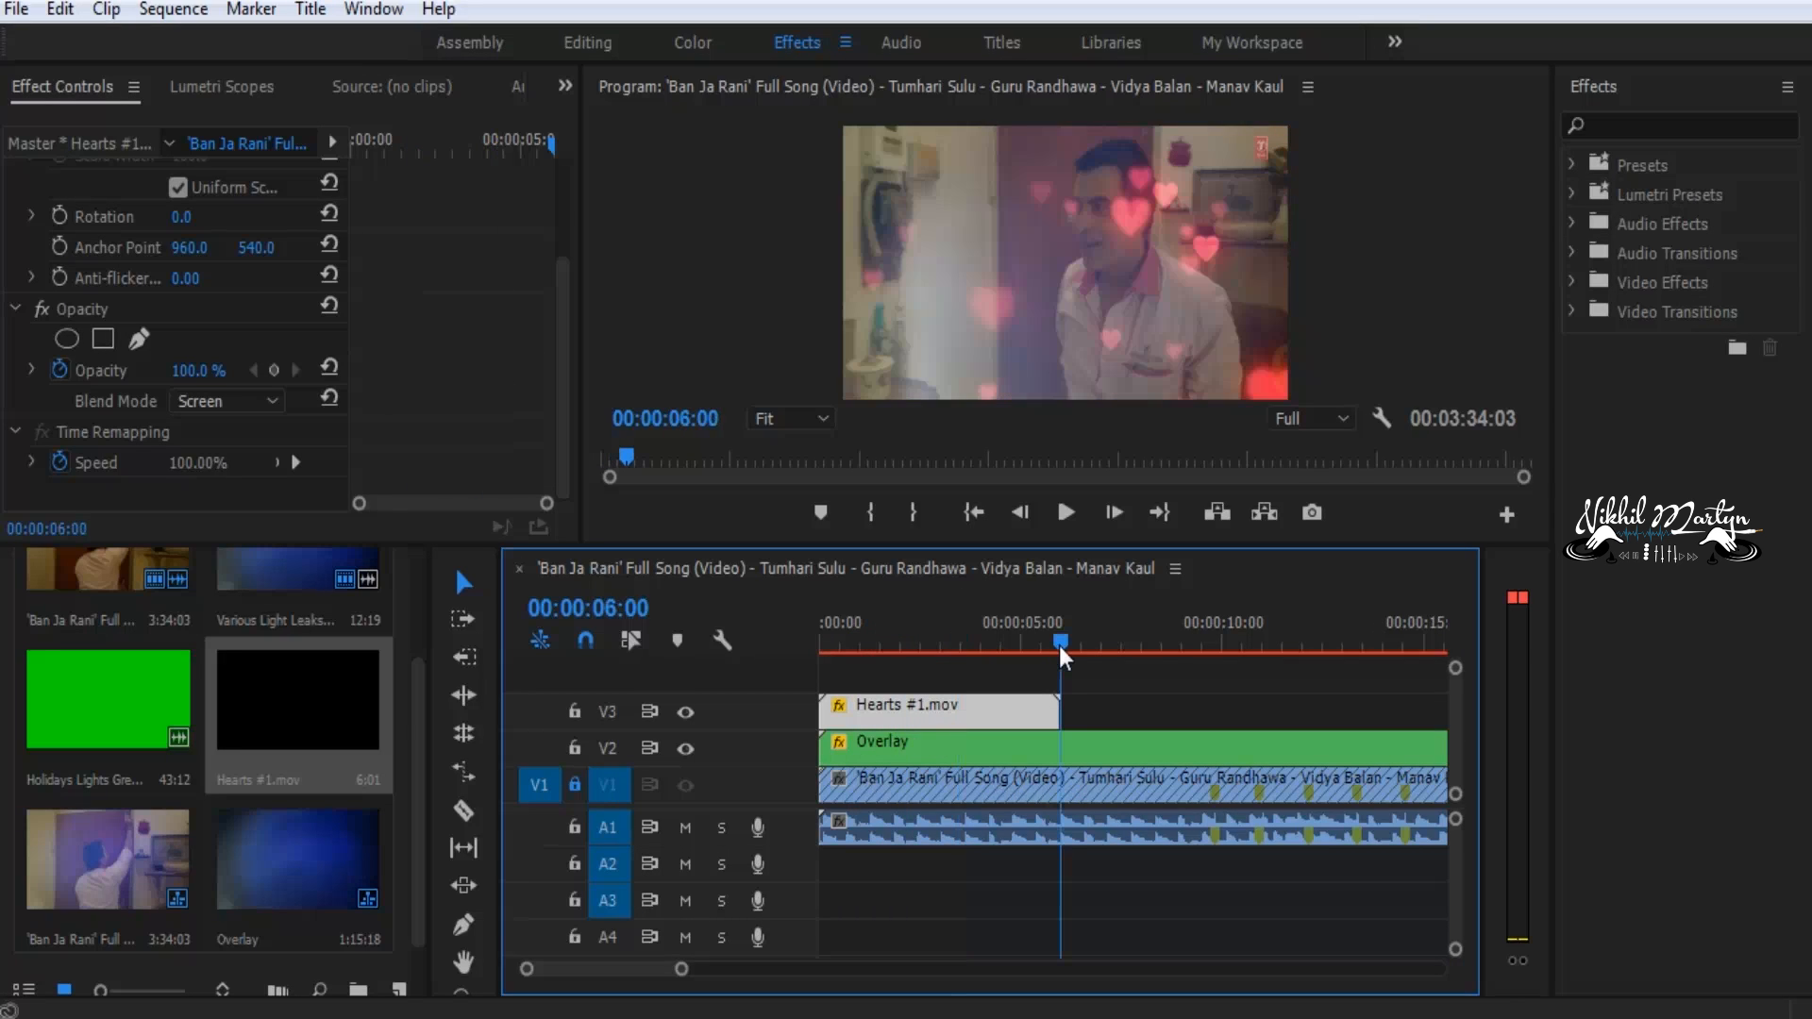
Copy the Hearts #1.mov clip, move the playhead to its end at 00:00:05:15, and lock tracks V1 and V2
{"action": "left_click", "coordinate": [574, 748]}
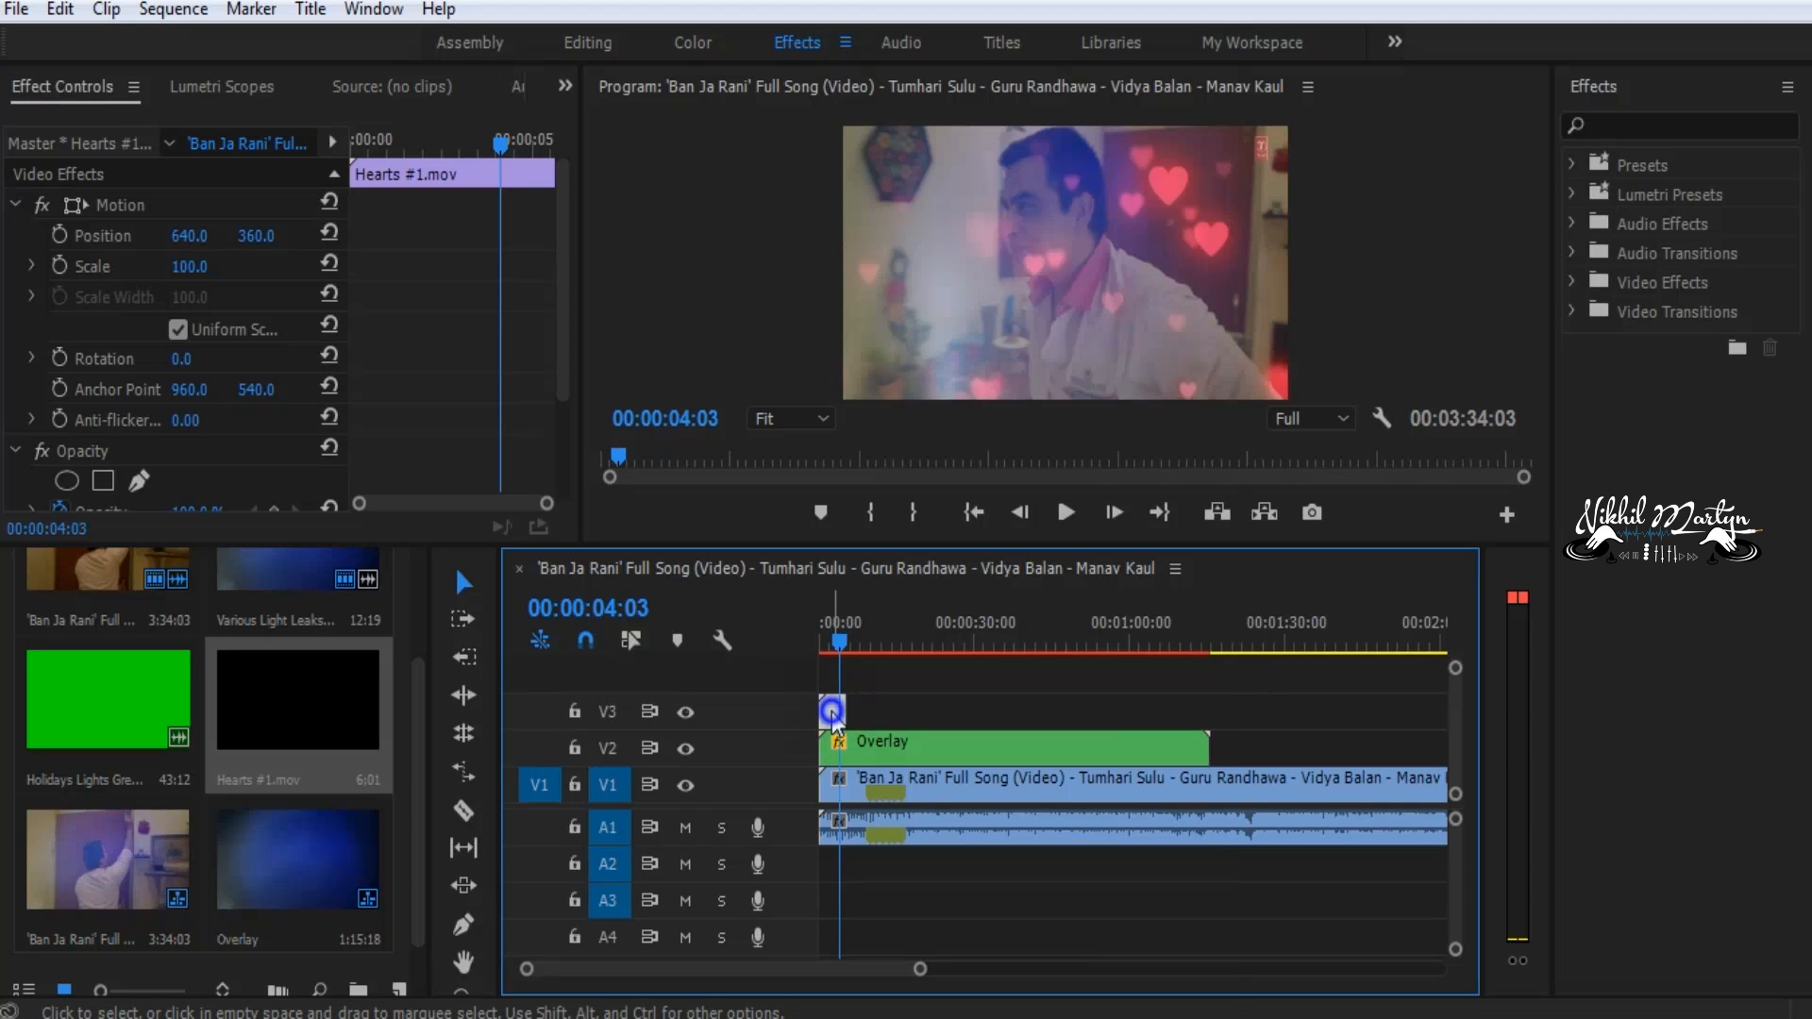
{"action": "right_click", "coordinate": [832, 716]}
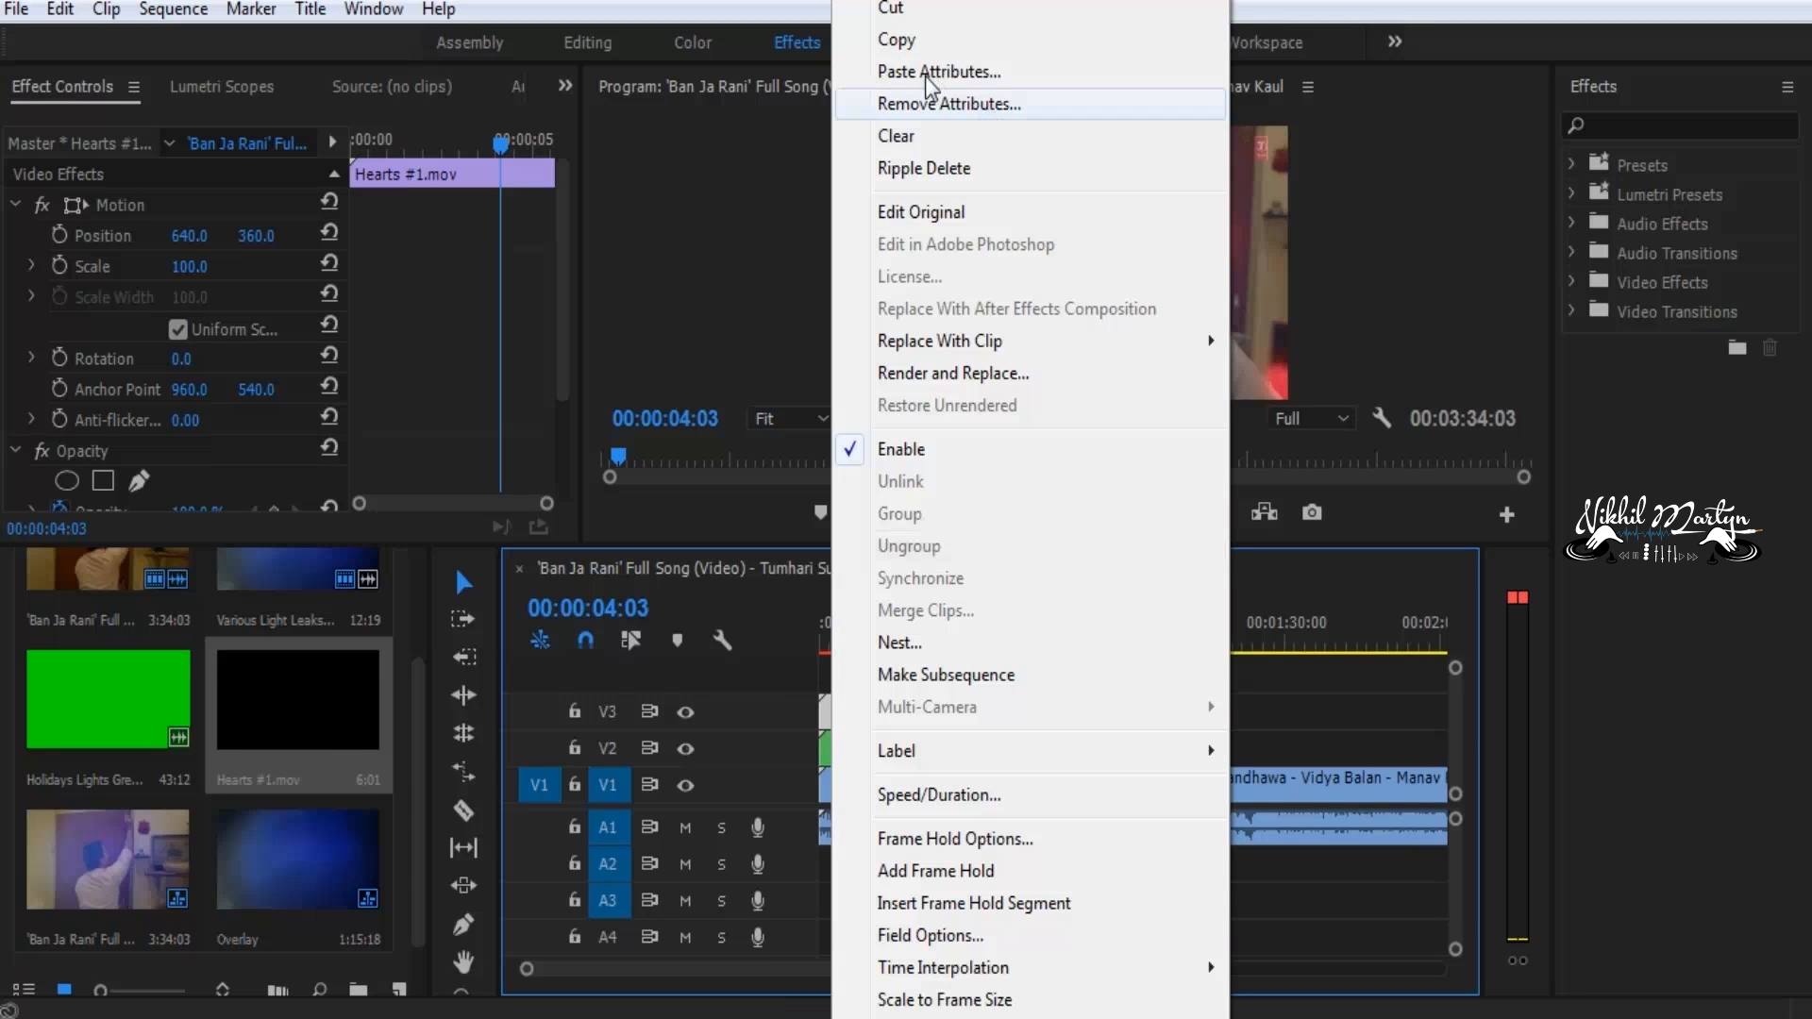
{"action": "left_click", "coordinate": [901, 38]}
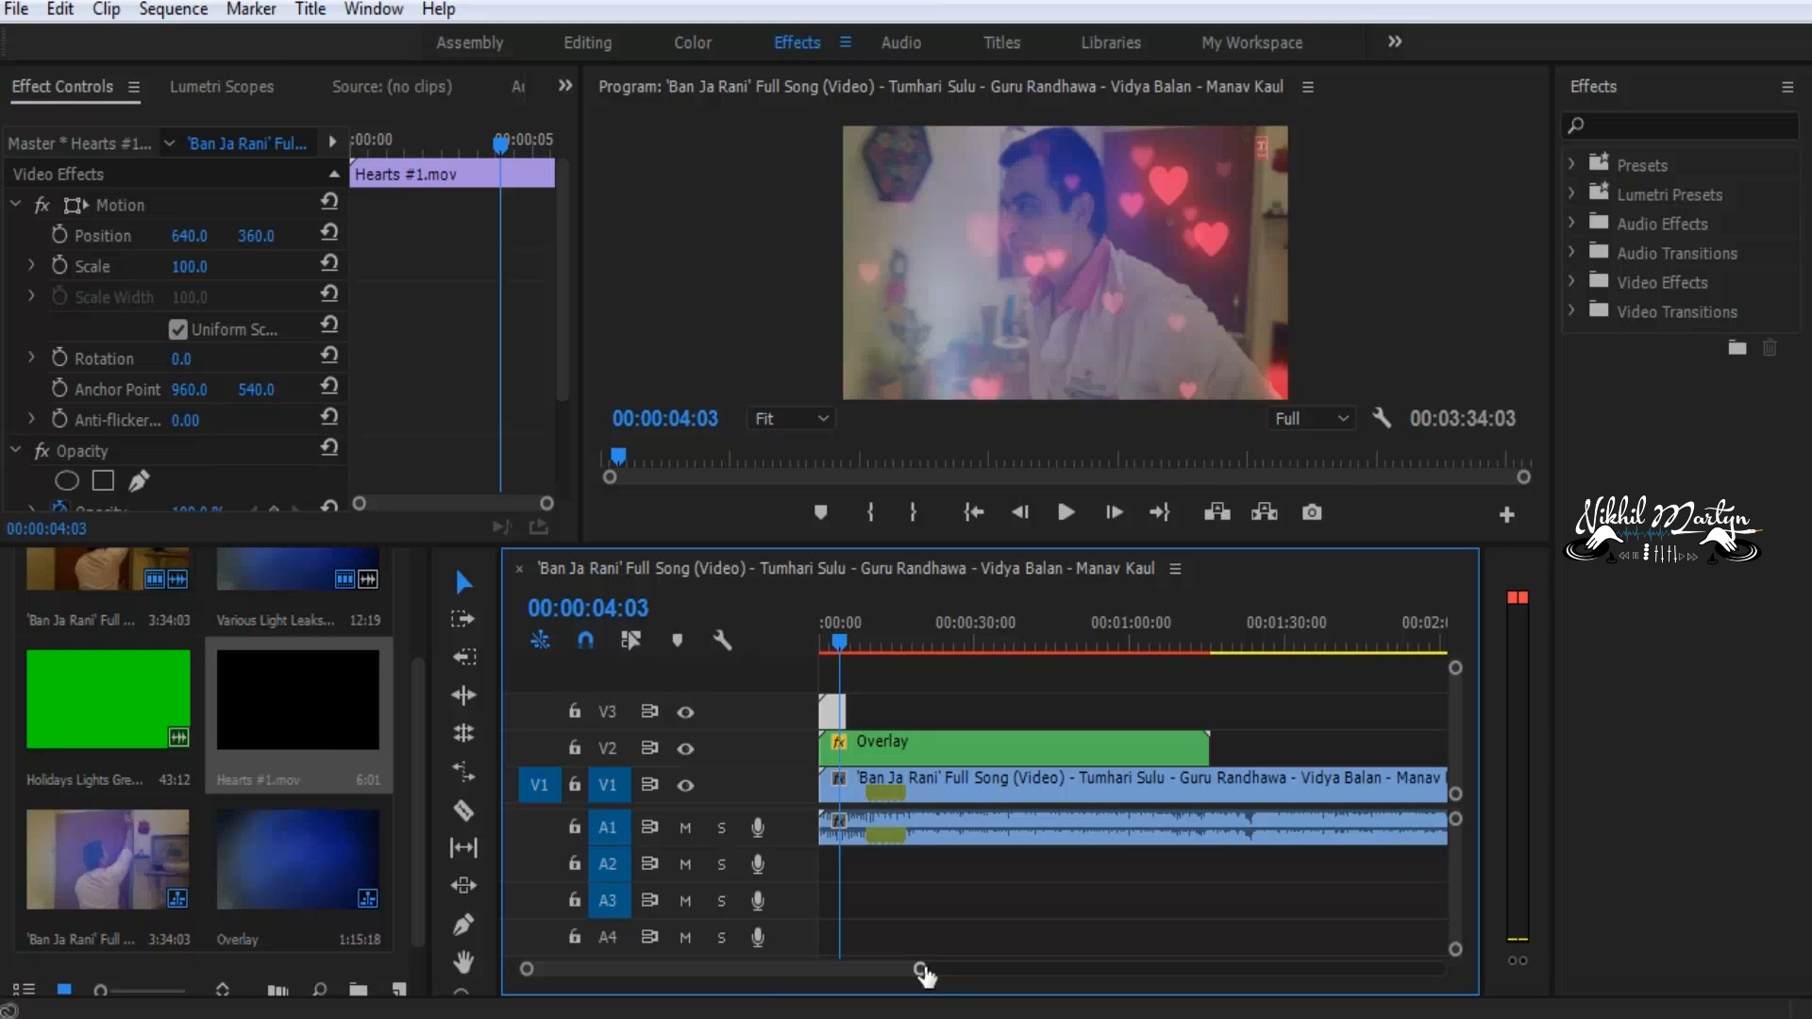
{"action": "left_click_drag", "start_coordinate": [920, 971], "coordinate": [624, 969]}
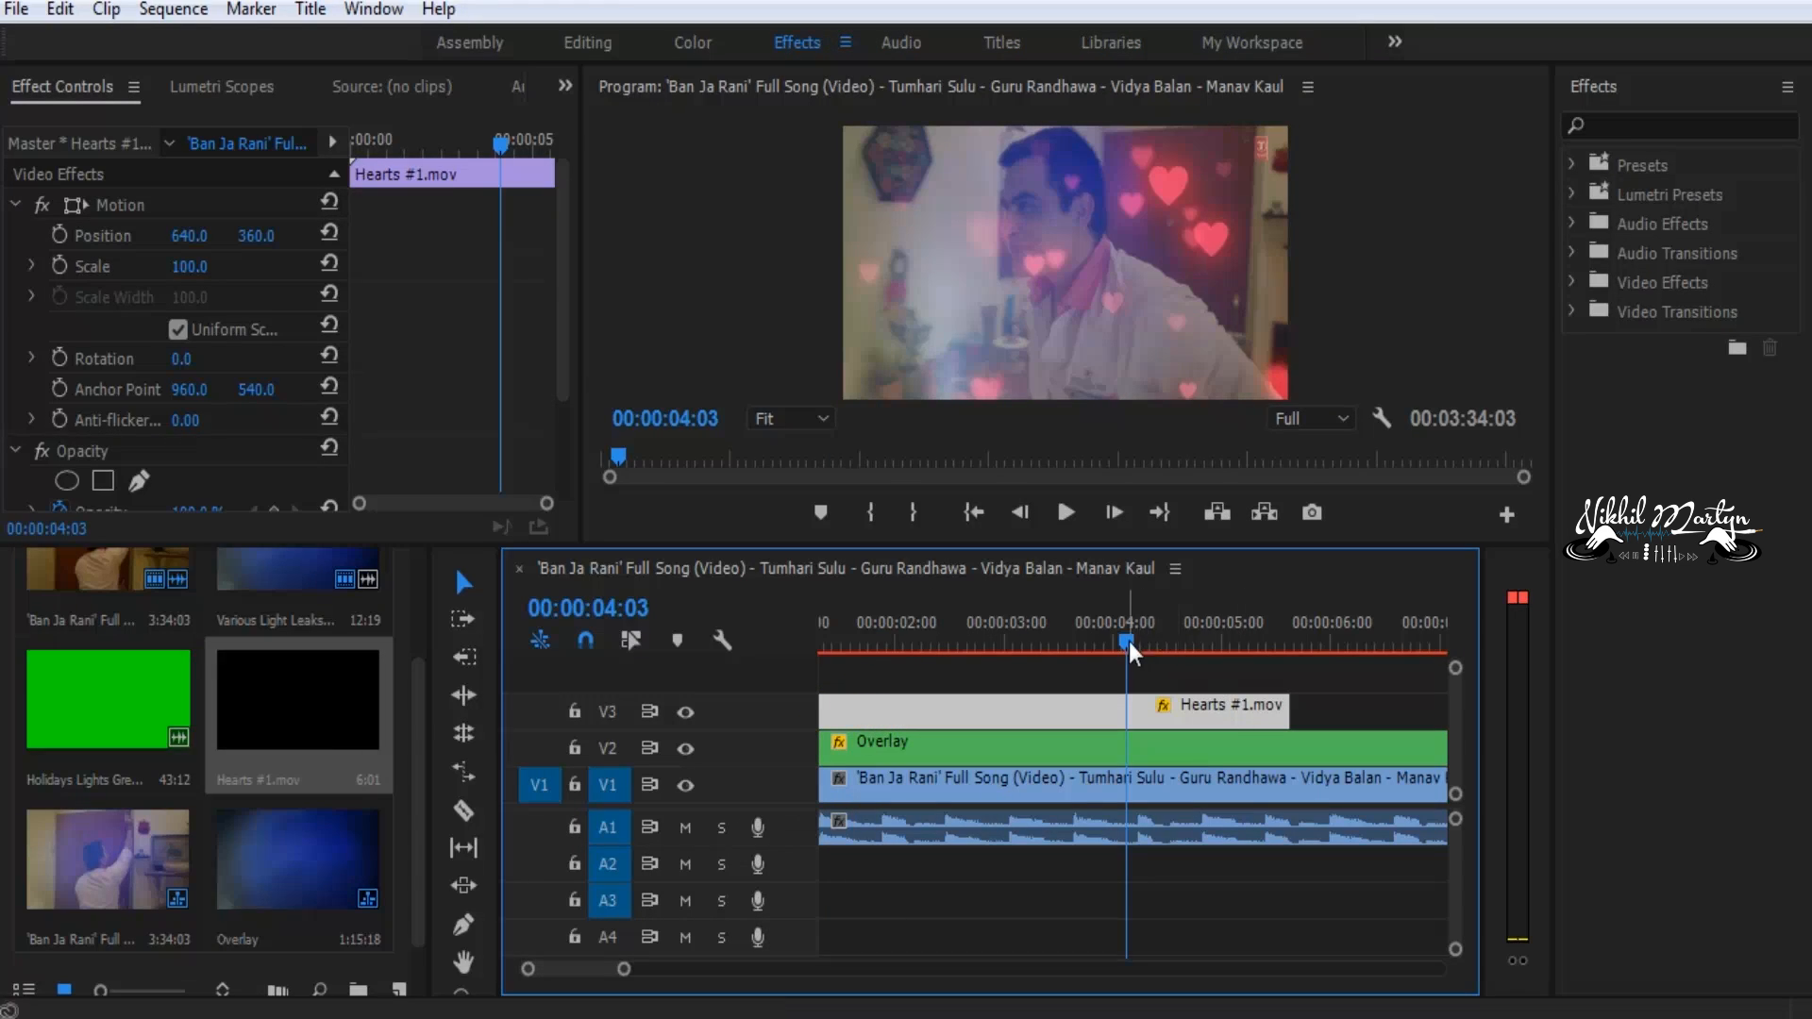
{"action": "left_click_drag", "start_coordinate": [1131, 649], "coordinate": [1296, 655]}
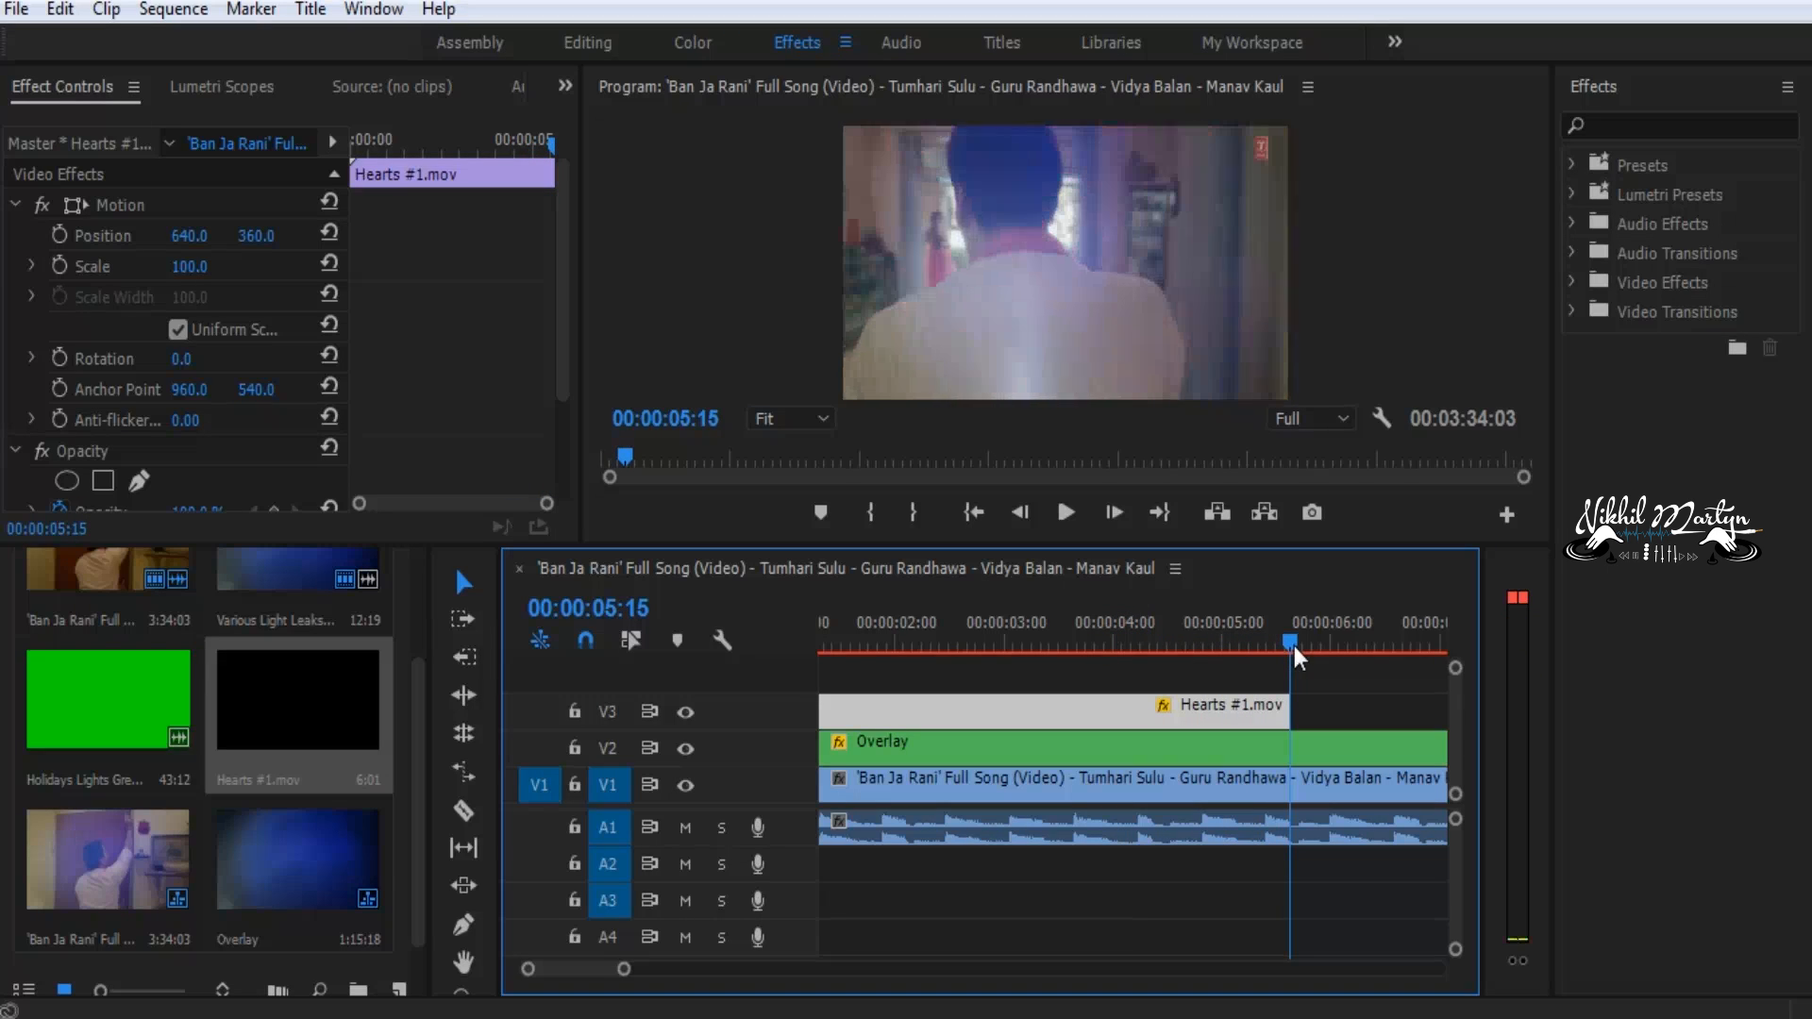
{"action": "left_click", "coordinate": [573, 748]}
{"action": "left_click", "coordinate": [574, 785]}
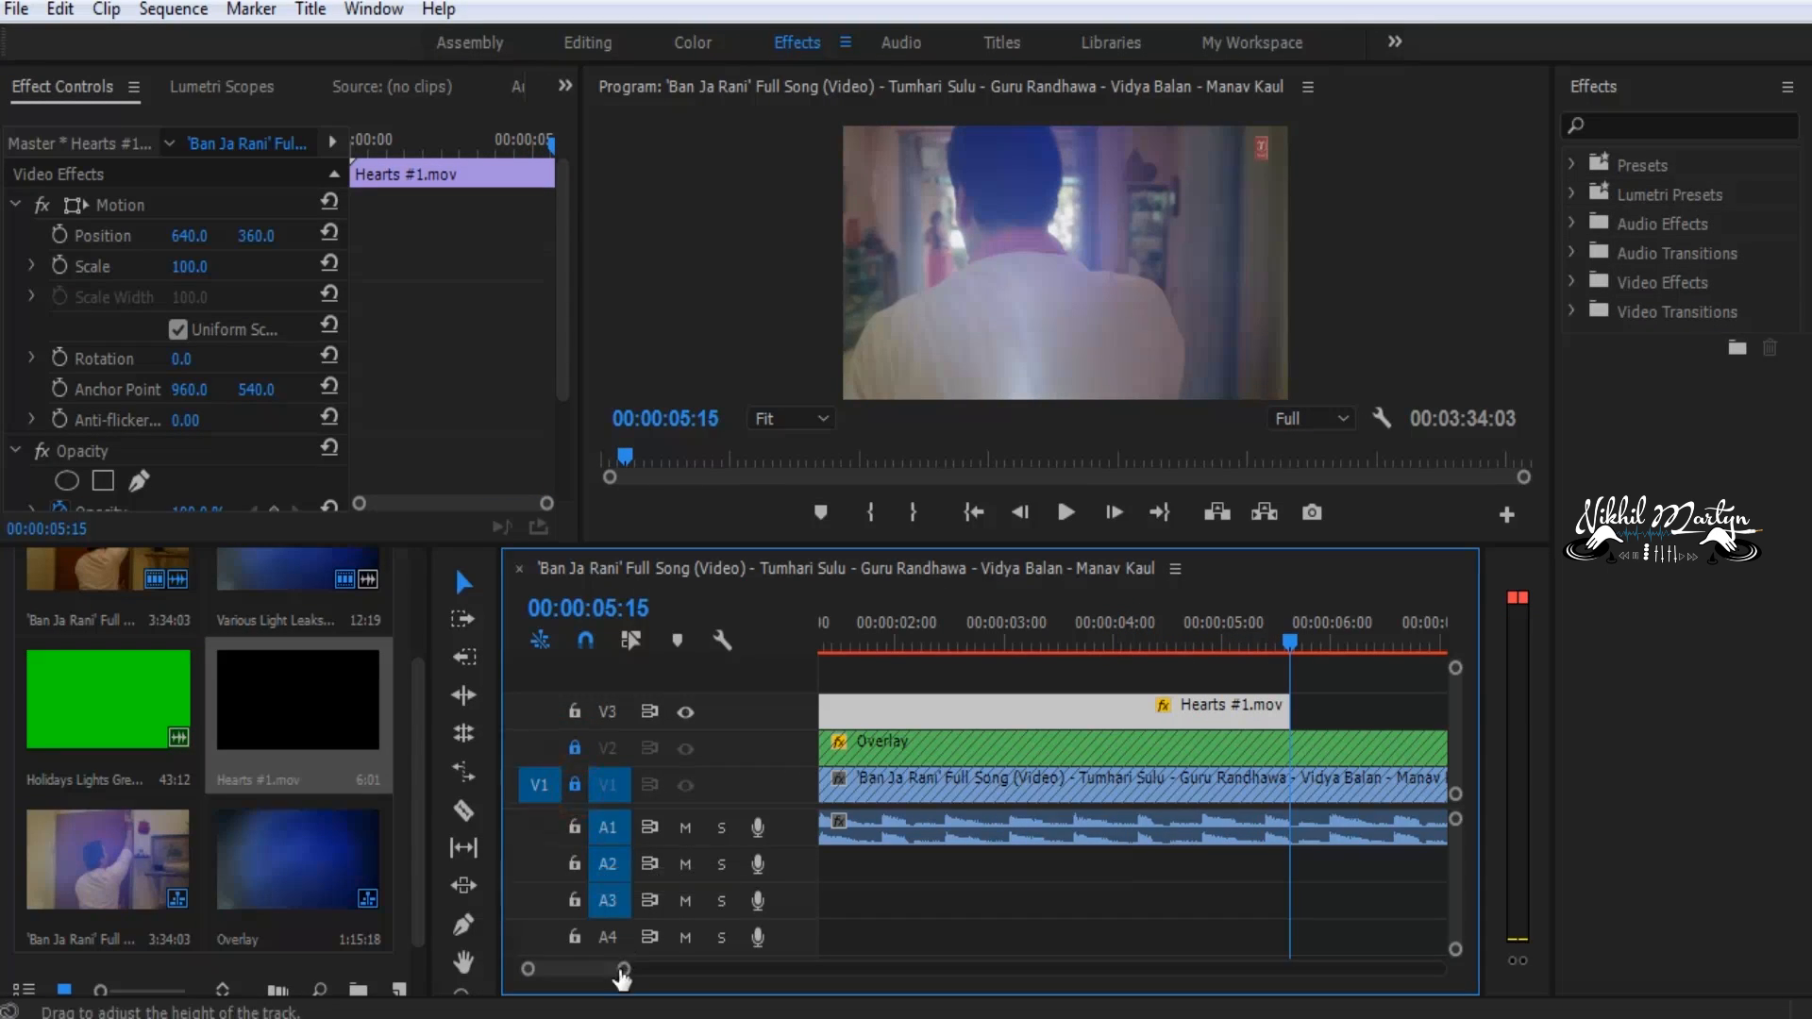
Paste thirteen copies of the Hearts #1.mov clip end to end on V3 and trim the last one to the end of Overlay
{"action": "left_click_drag", "start_coordinate": [622, 979], "coordinate": [918, 972]}
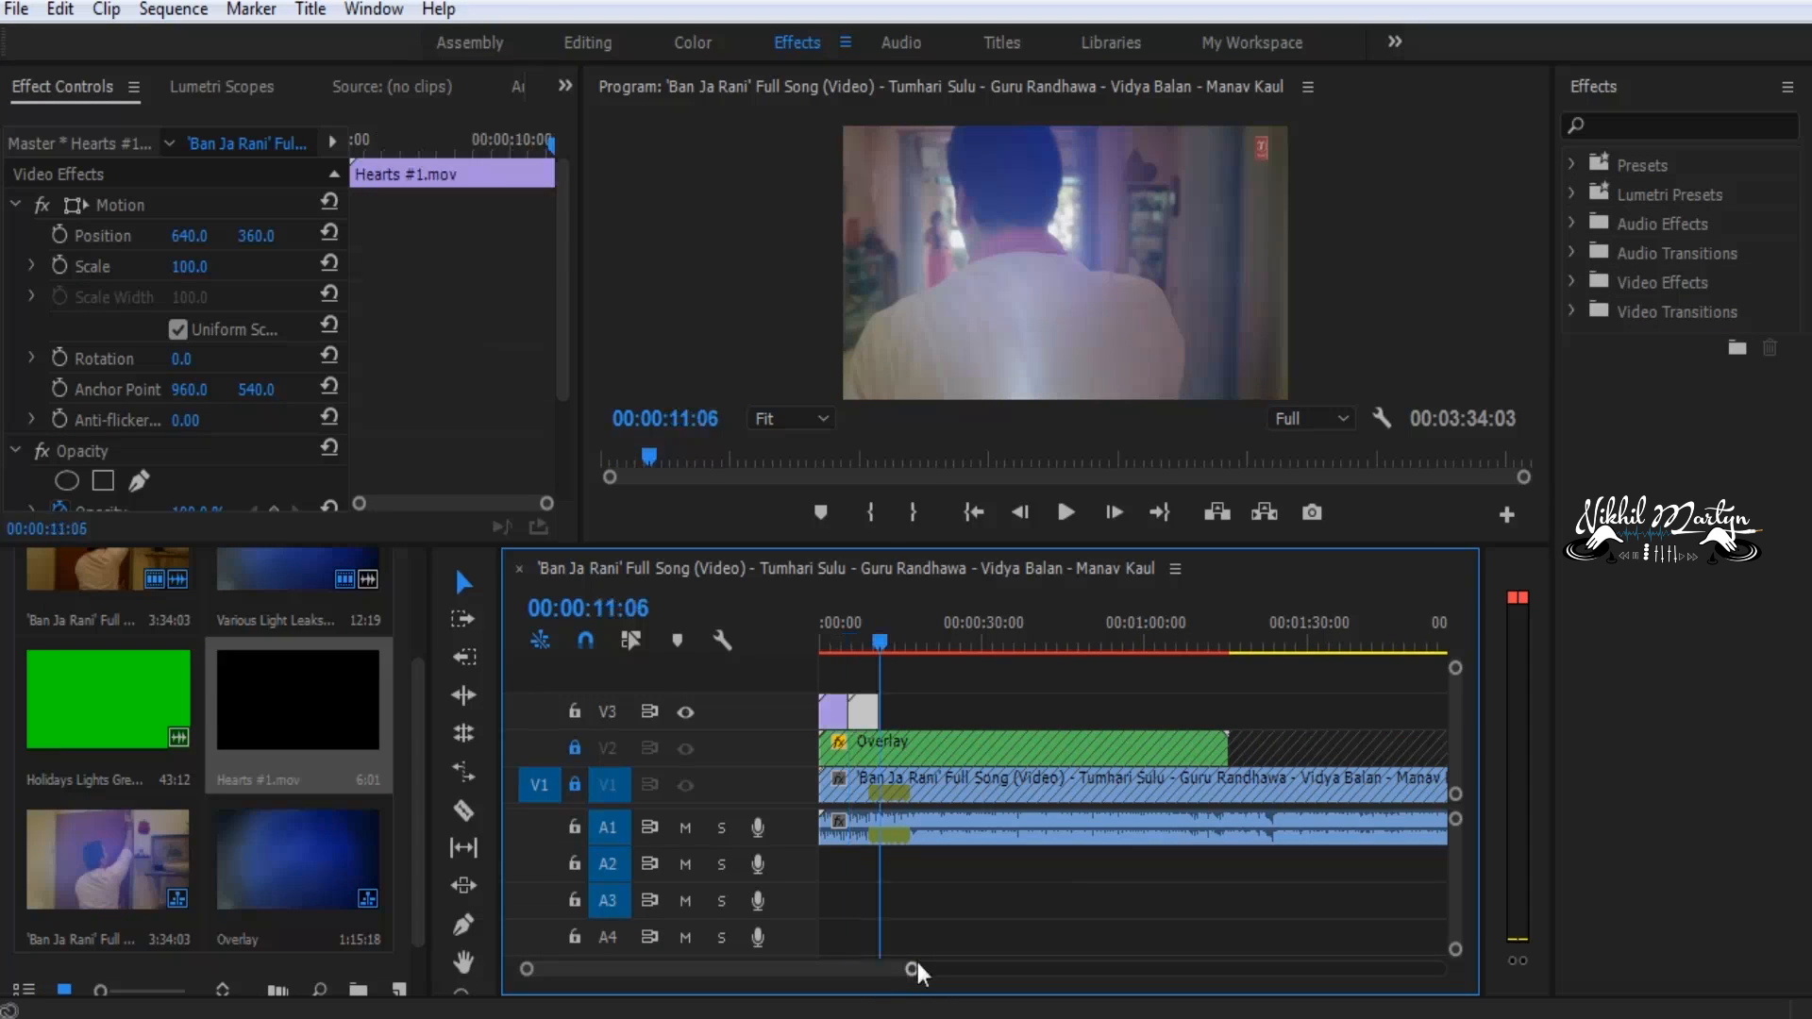
{"action": "key", "text": "ctrl+v"}
{"action": "key", "text": "ctrl+v"}
{"action": "key", "text": "ctrl+v"}
{"action": "key", "text": "ctrl+v"}
{"action": "key", "text": "ctrl+v"}
{"action": "key", "text": "ctrl+v"}
{"action": "key", "text": "ctrl+v"}
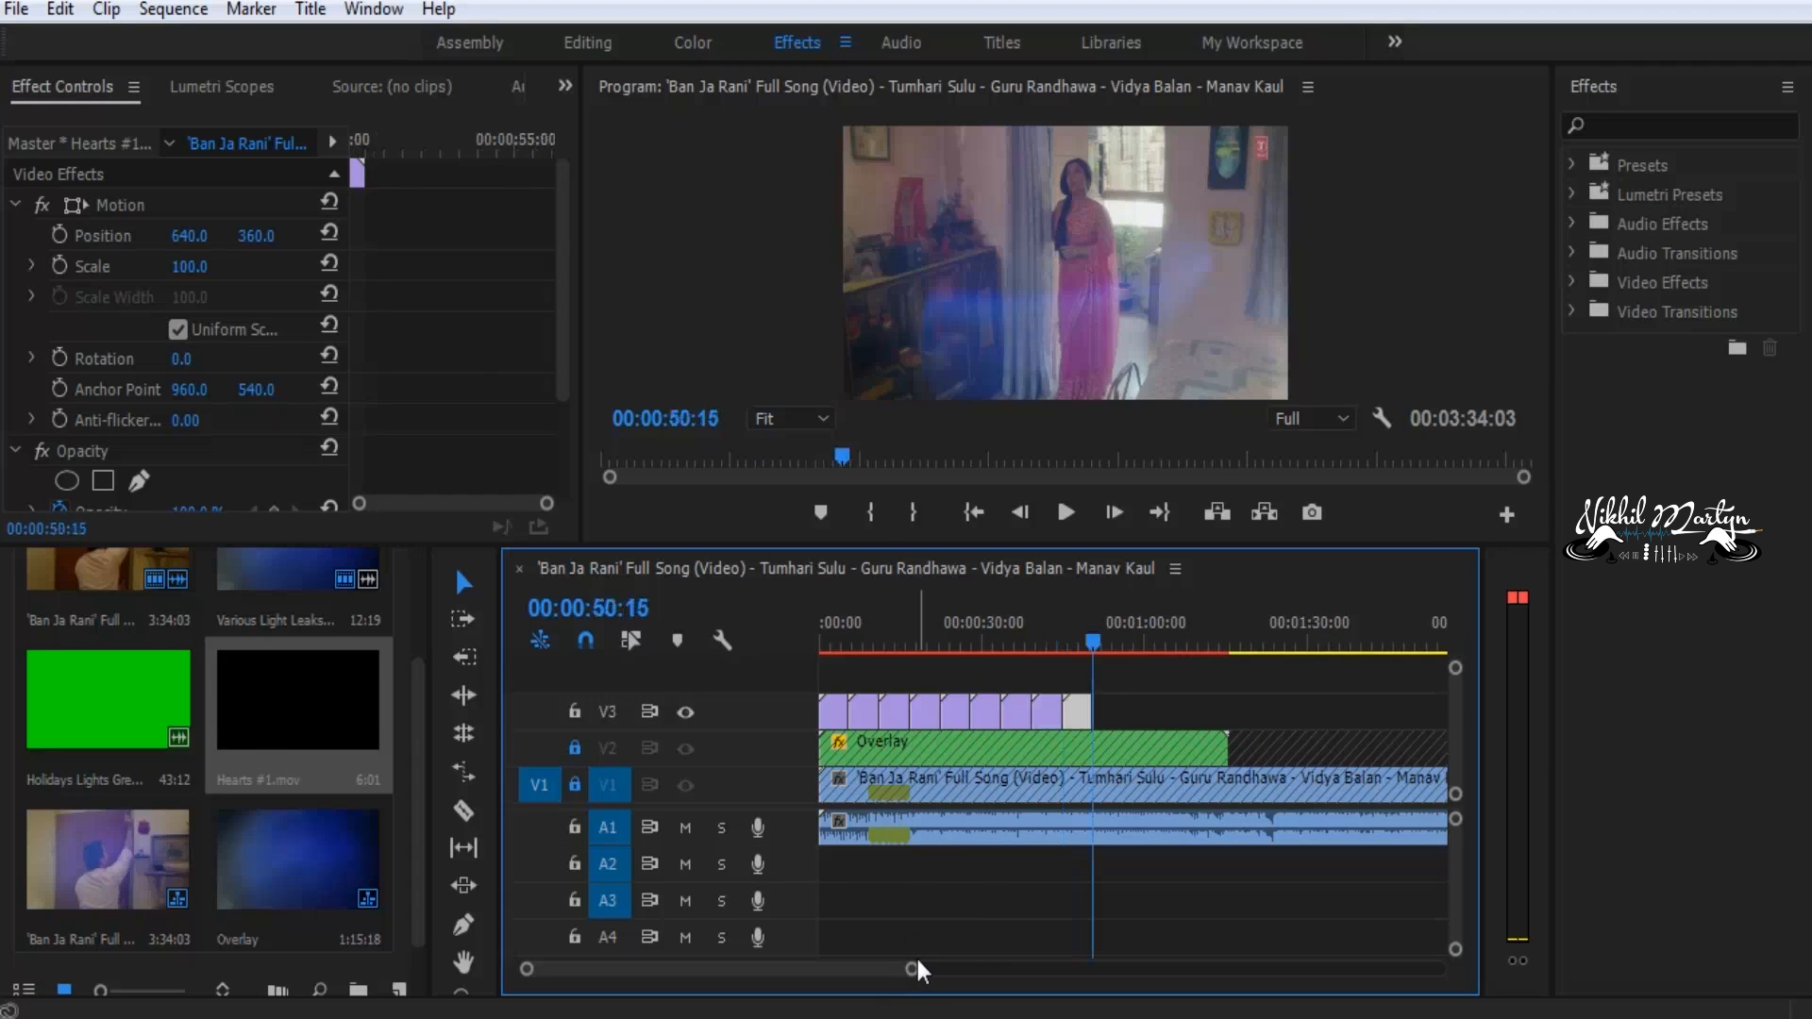
{"action": "key", "text": "ctrl+v"}
{"action": "key", "text": "ctrl+v"}
{"action": "key", "text": "ctrl+v"}
{"action": "key", "text": "ctrl+v"}
{"action": "key", "text": "ctrl+v"}
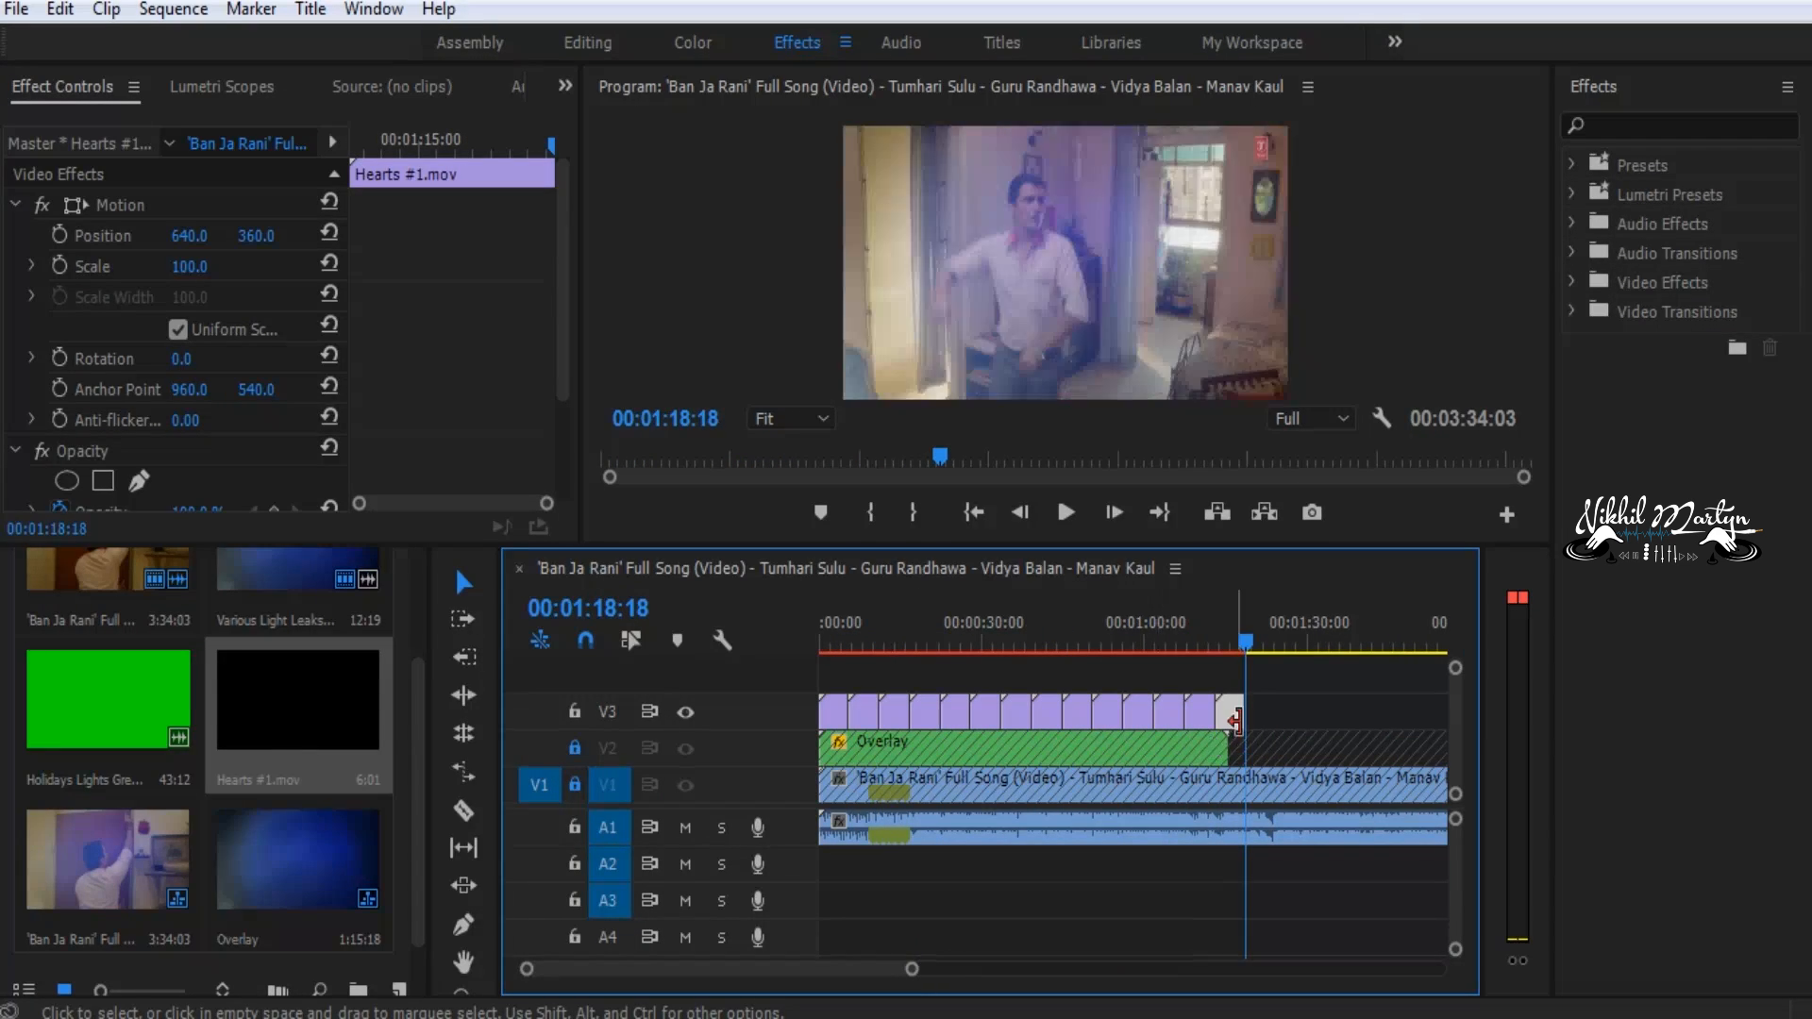
{"action": "left_click_drag", "start_coordinate": [1235, 720], "coordinate": [1227, 720]}
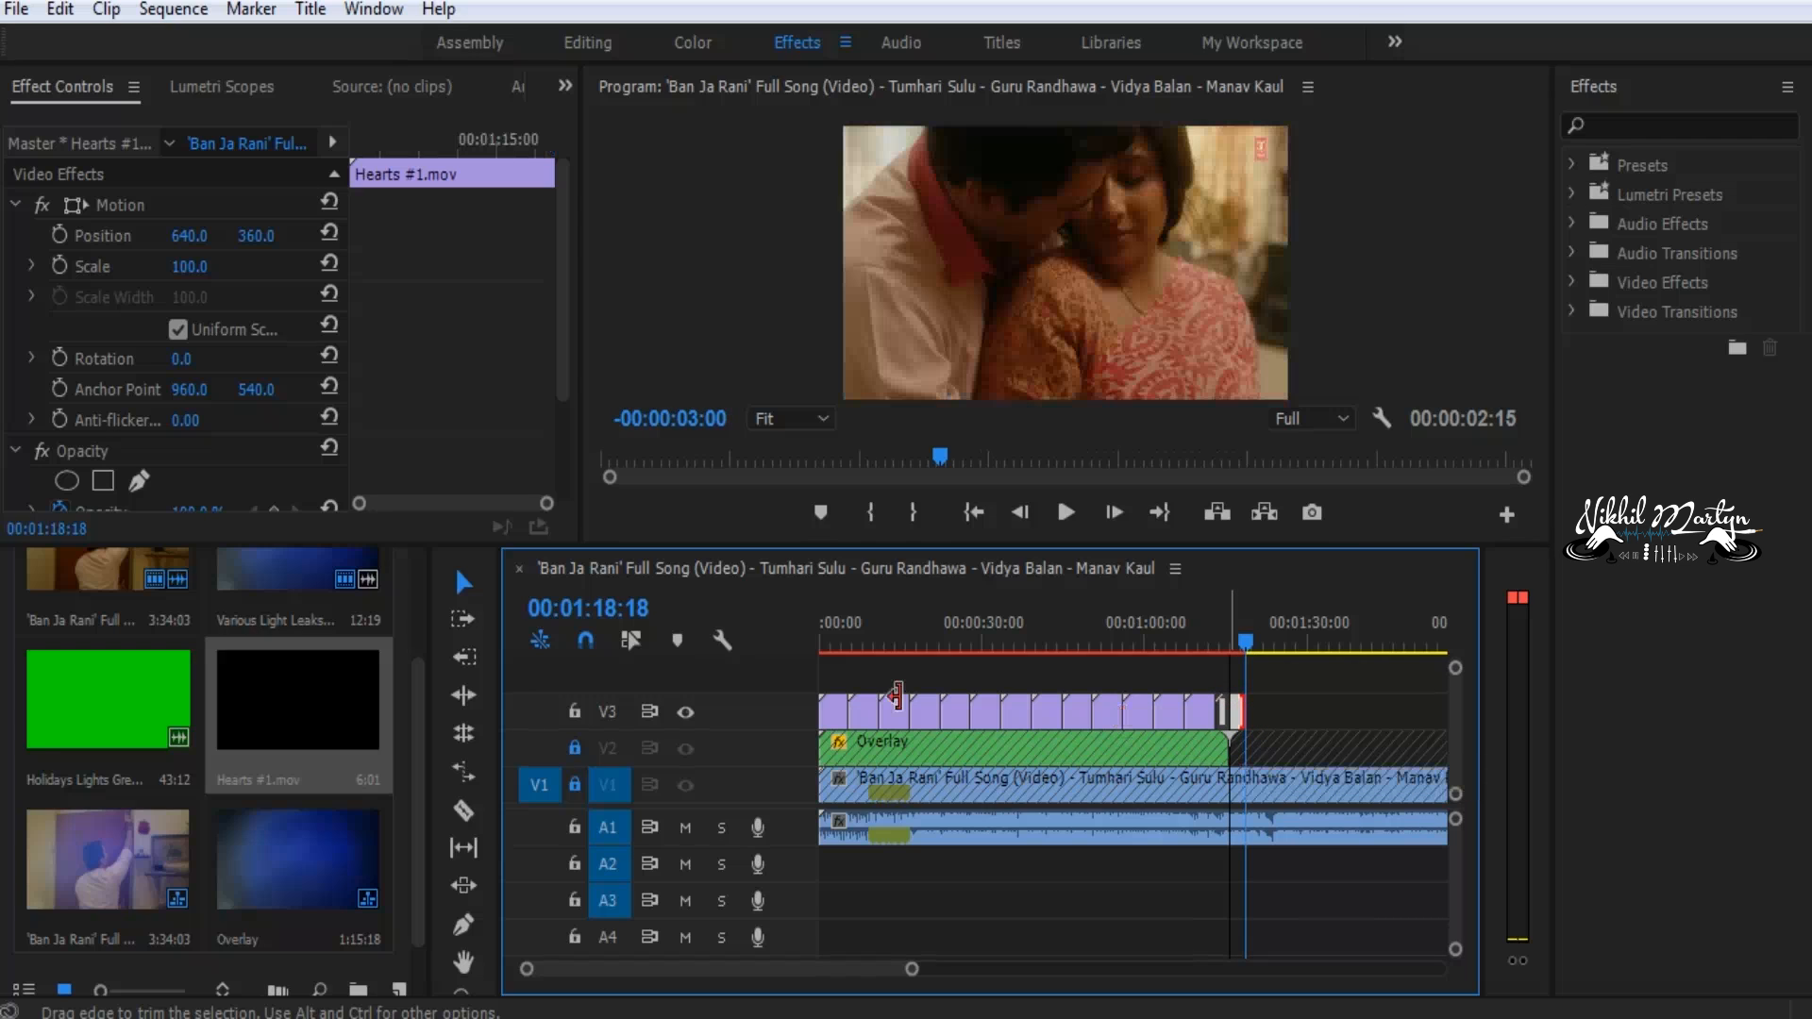
Play back the sequence from 00:00:08:15 to preview the hearts blended over the song video
{"action": "left_click", "coordinate": [865, 646]}
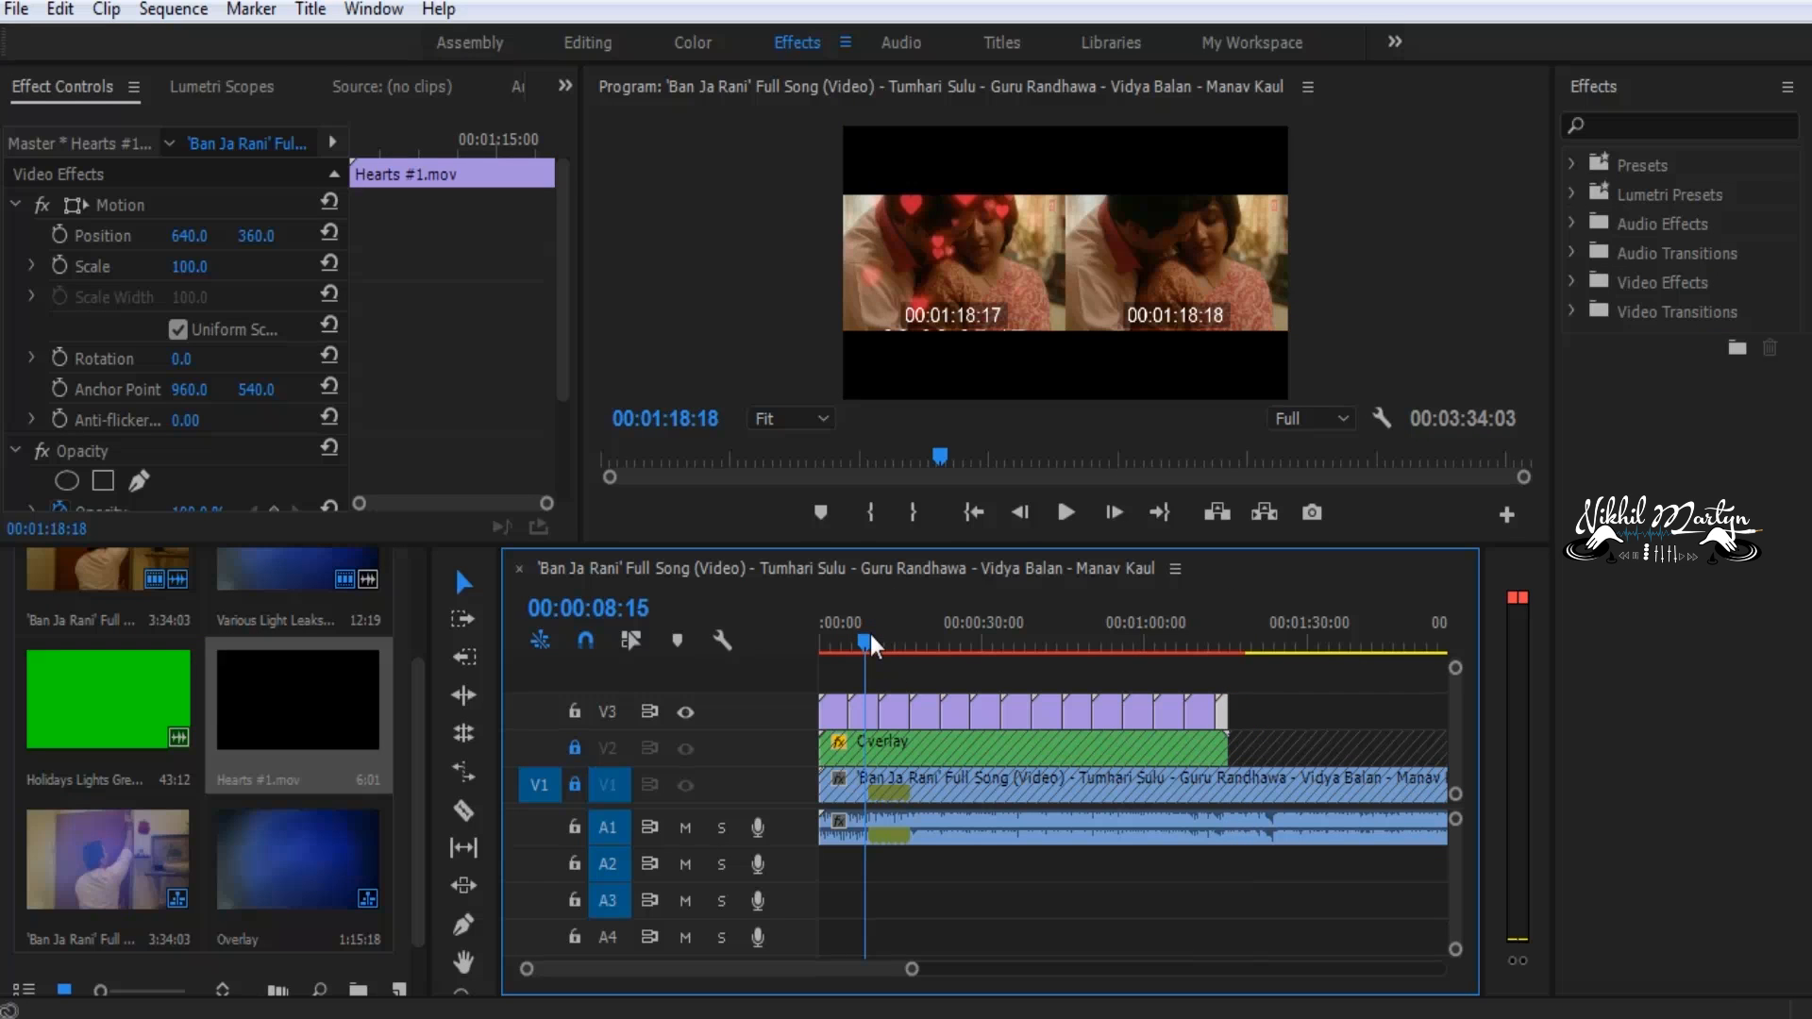
{"action": "key", "text": "space"}
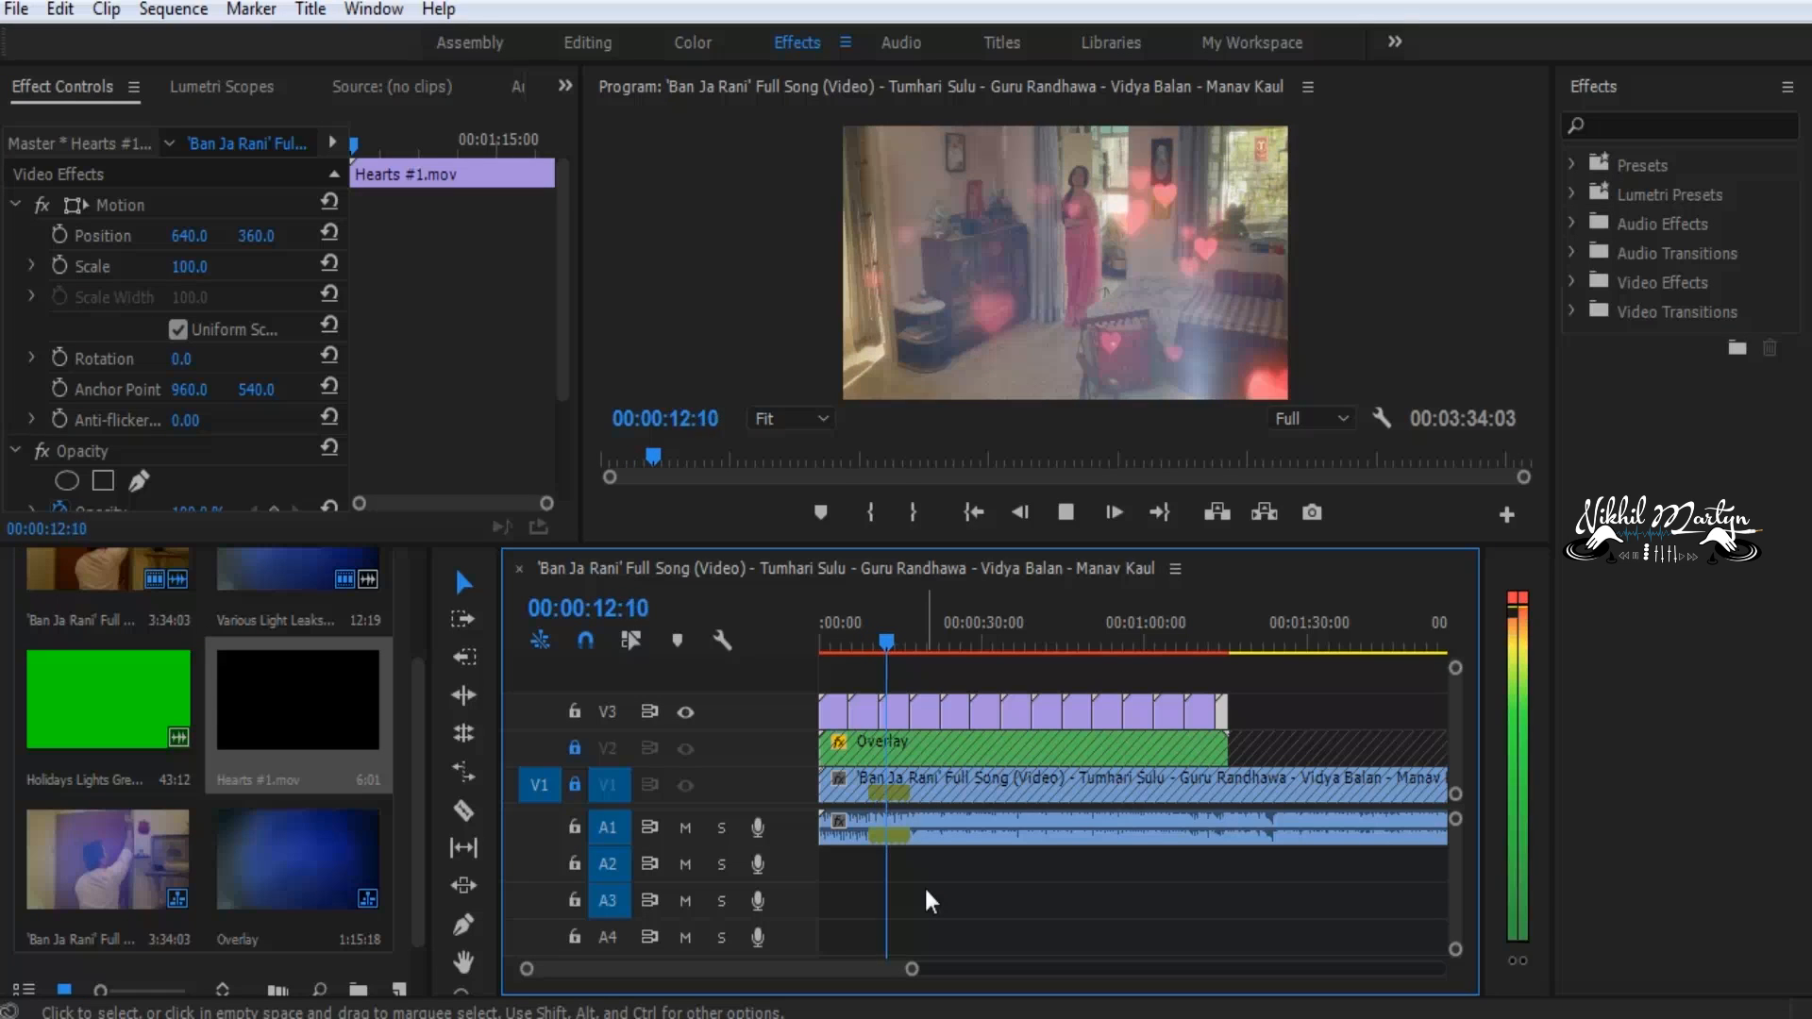
{"action": "key", "text": "space"}
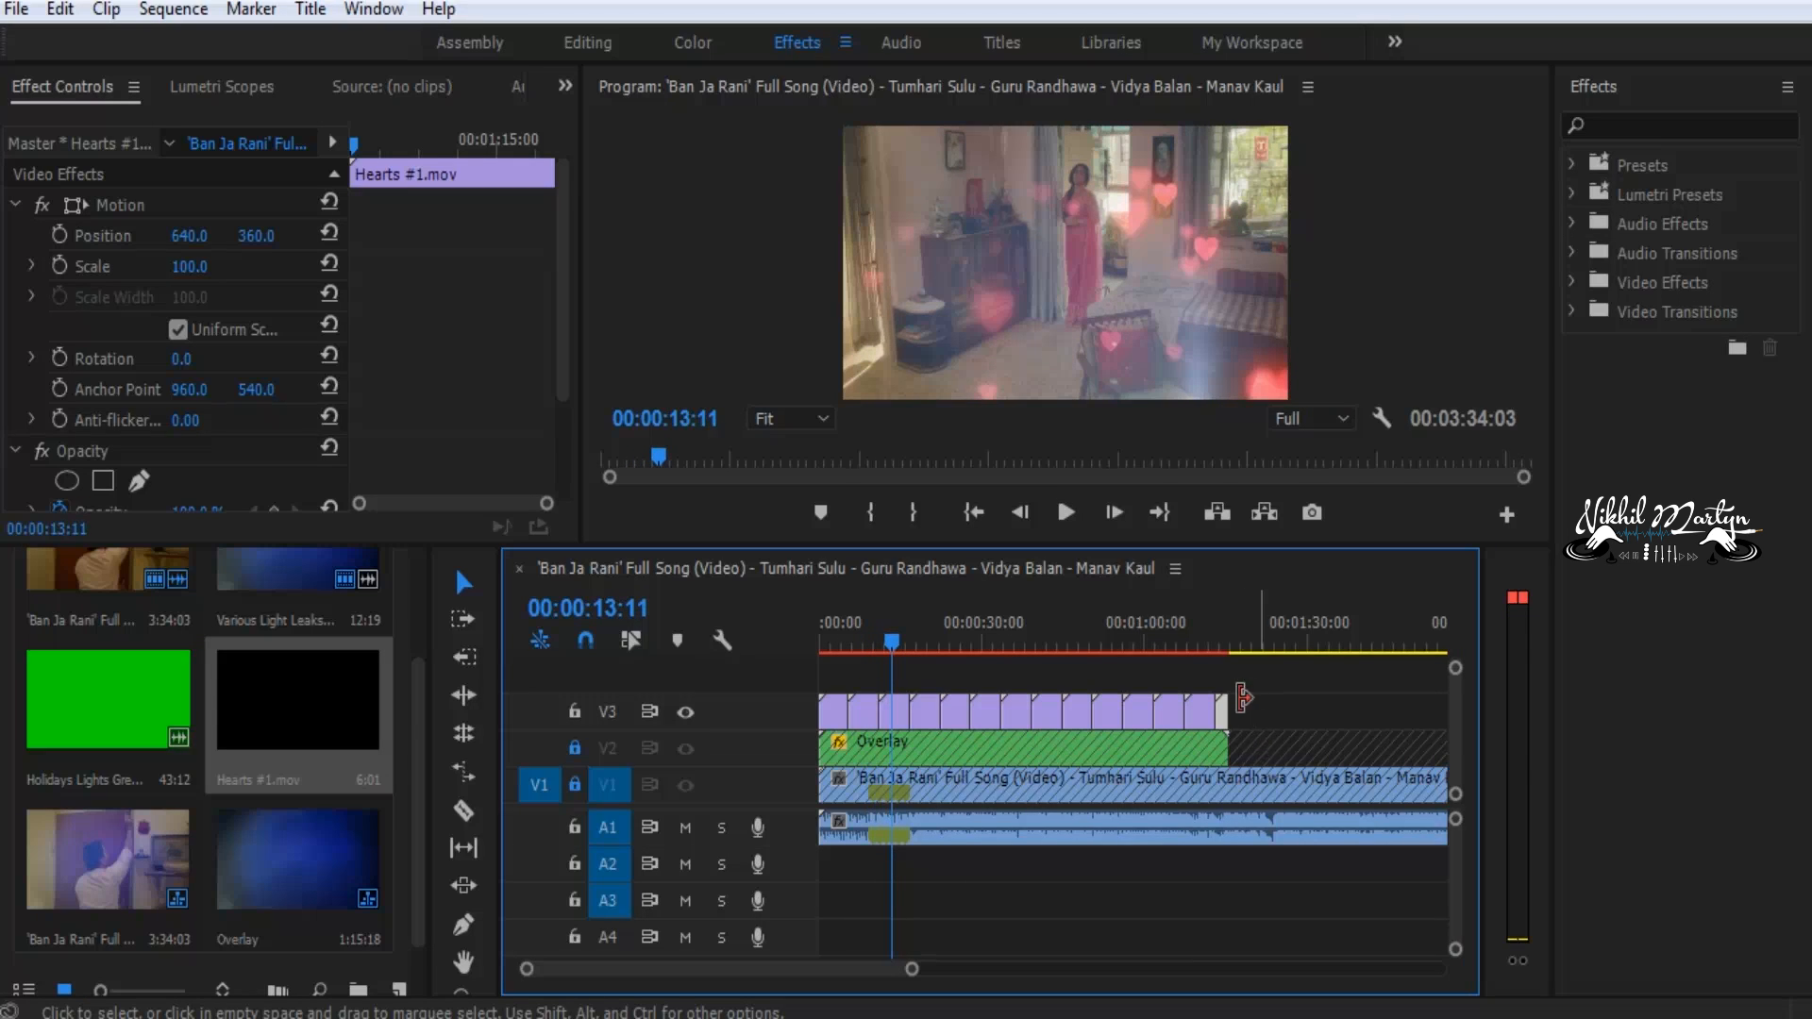
Unlock V2 and move the Overlay clip and all Hearts clips up two tracks to V4 and V5
{"action": "left_click_drag", "start_coordinate": [1193, 545], "coordinate": [1210, 395]}
{"action": "left_click_drag", "start_coordinate": [1297, 590], "coordinate": [1234, 652]}
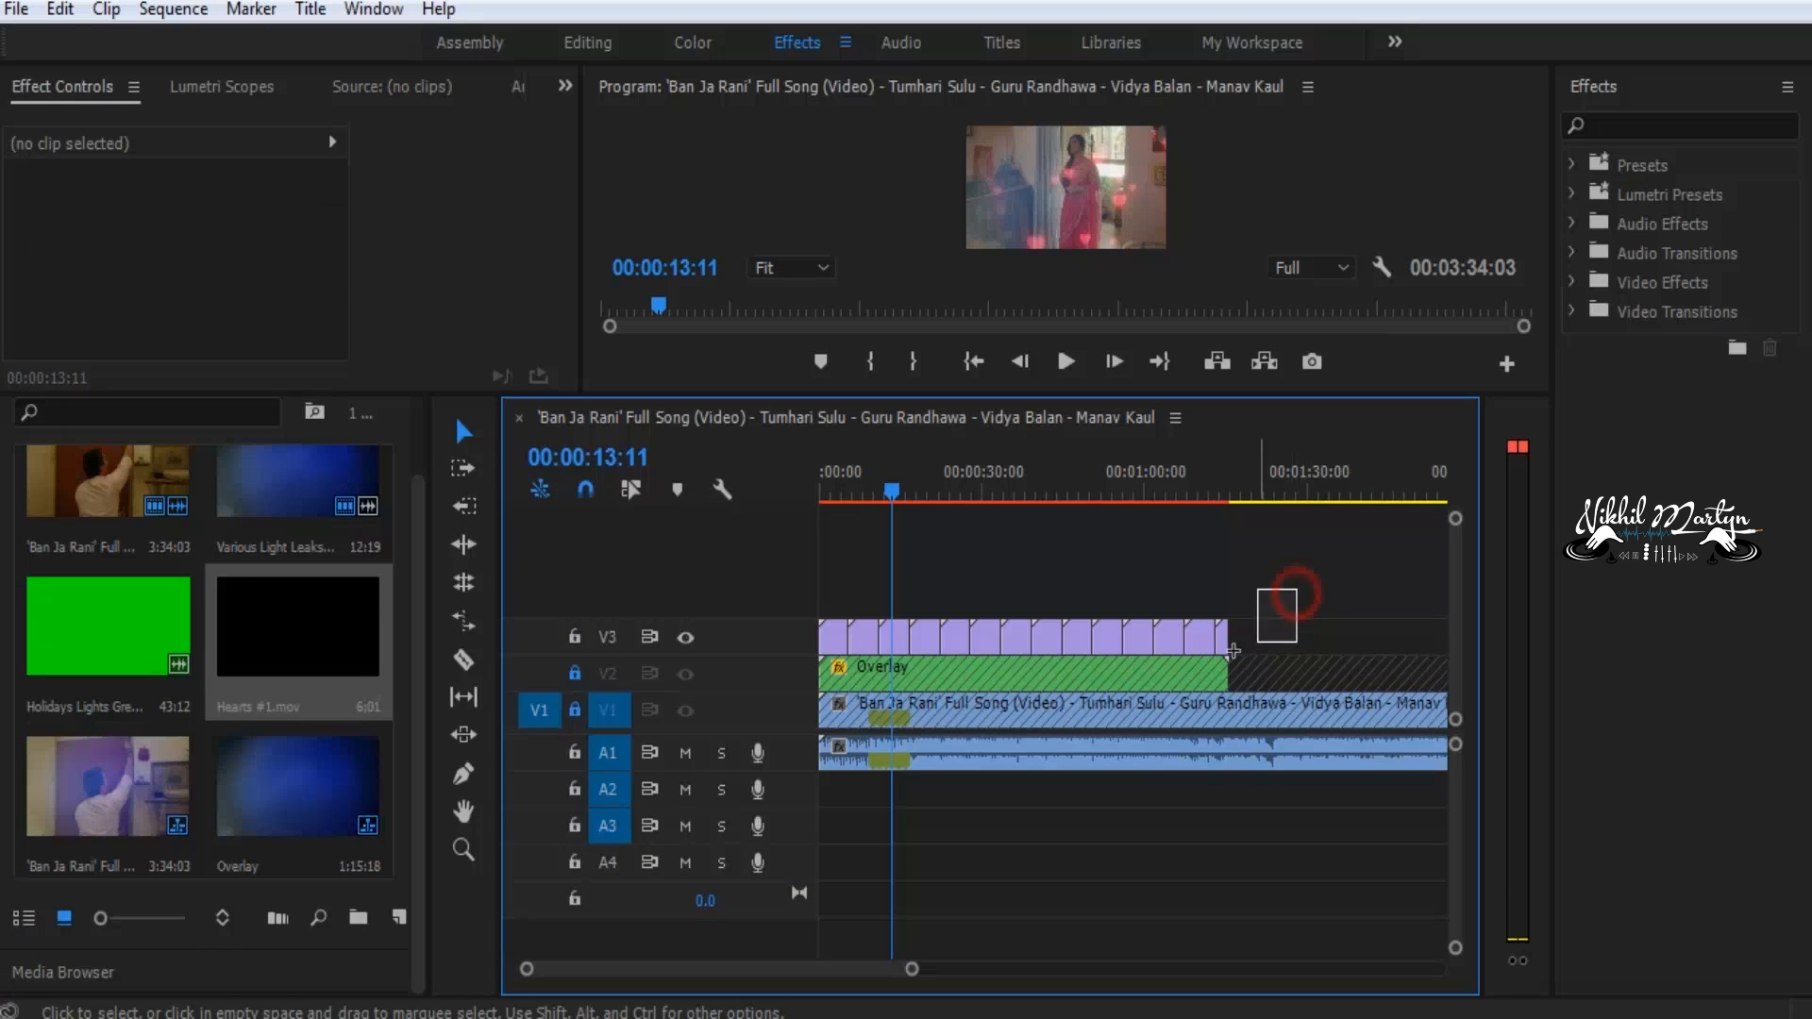
{"action": "left_click", "coordinate": [574, 673]}
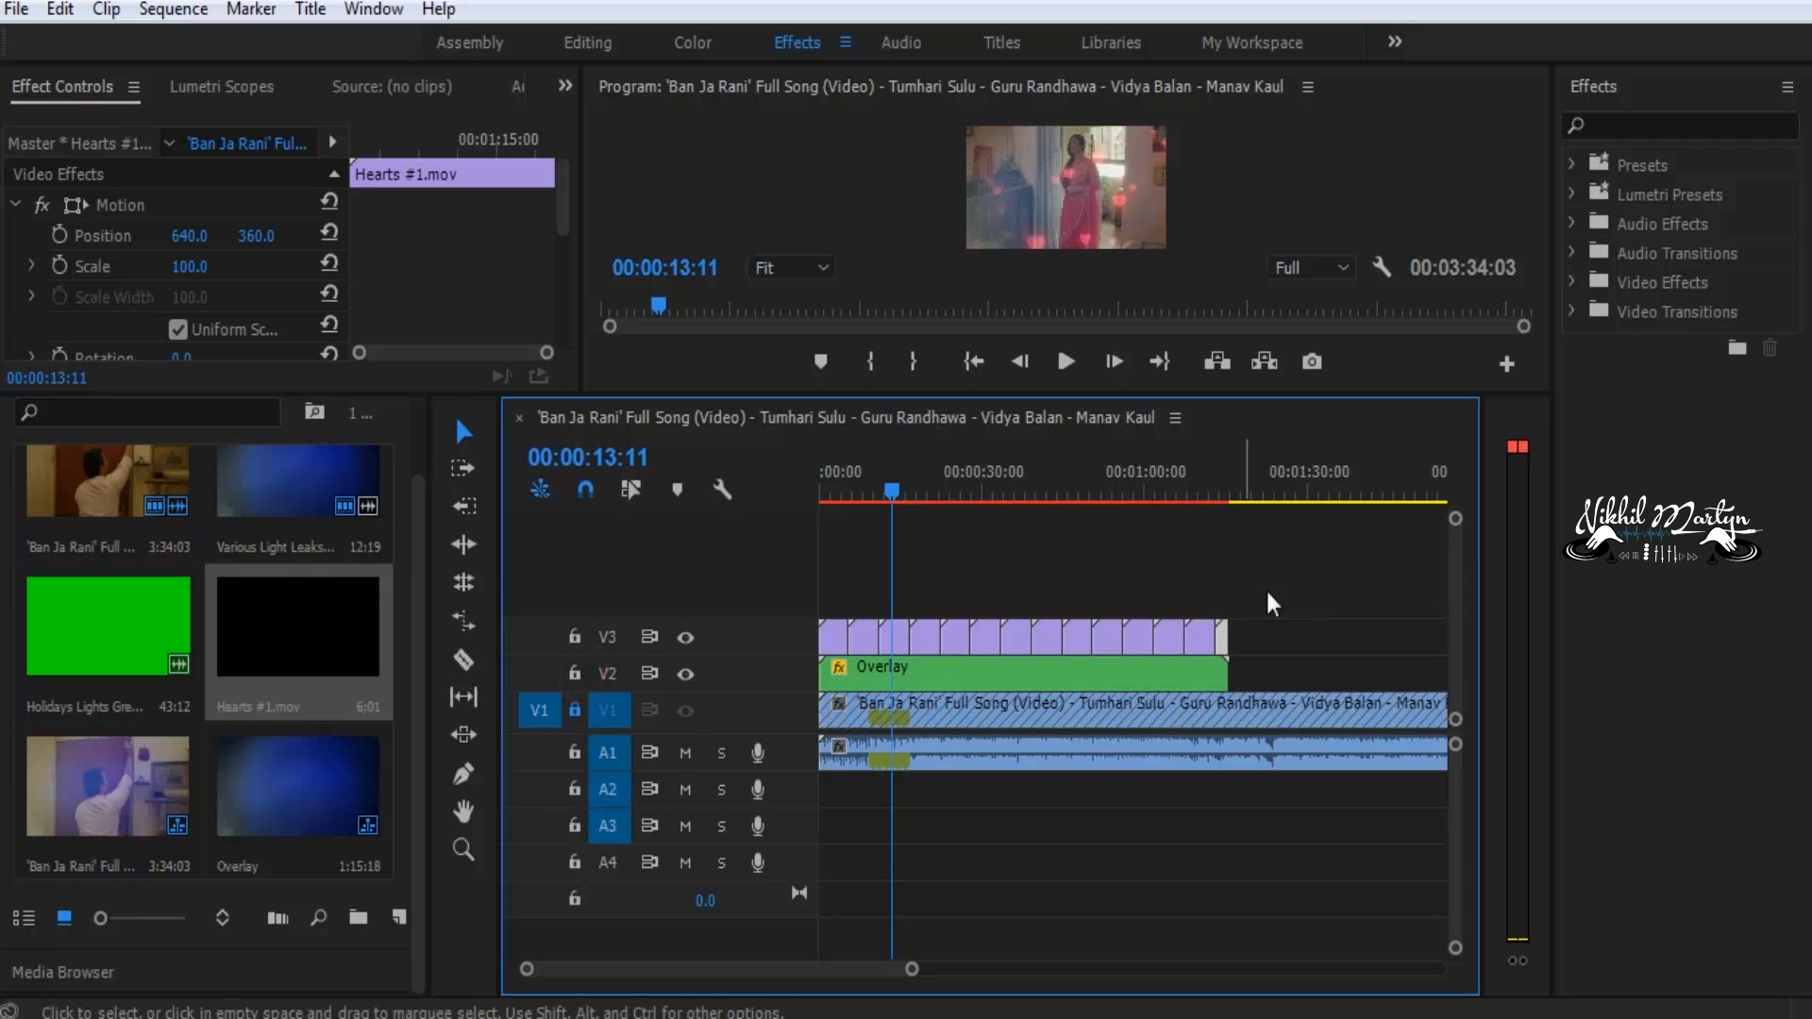
{"action": "left_click_drag", "start_coordinate": [1297, 590], "coordinate": [838, 671]}
{"action": "left_click_drag", "start_coordinate": [852, 667], "coordinate": [846, 557]}
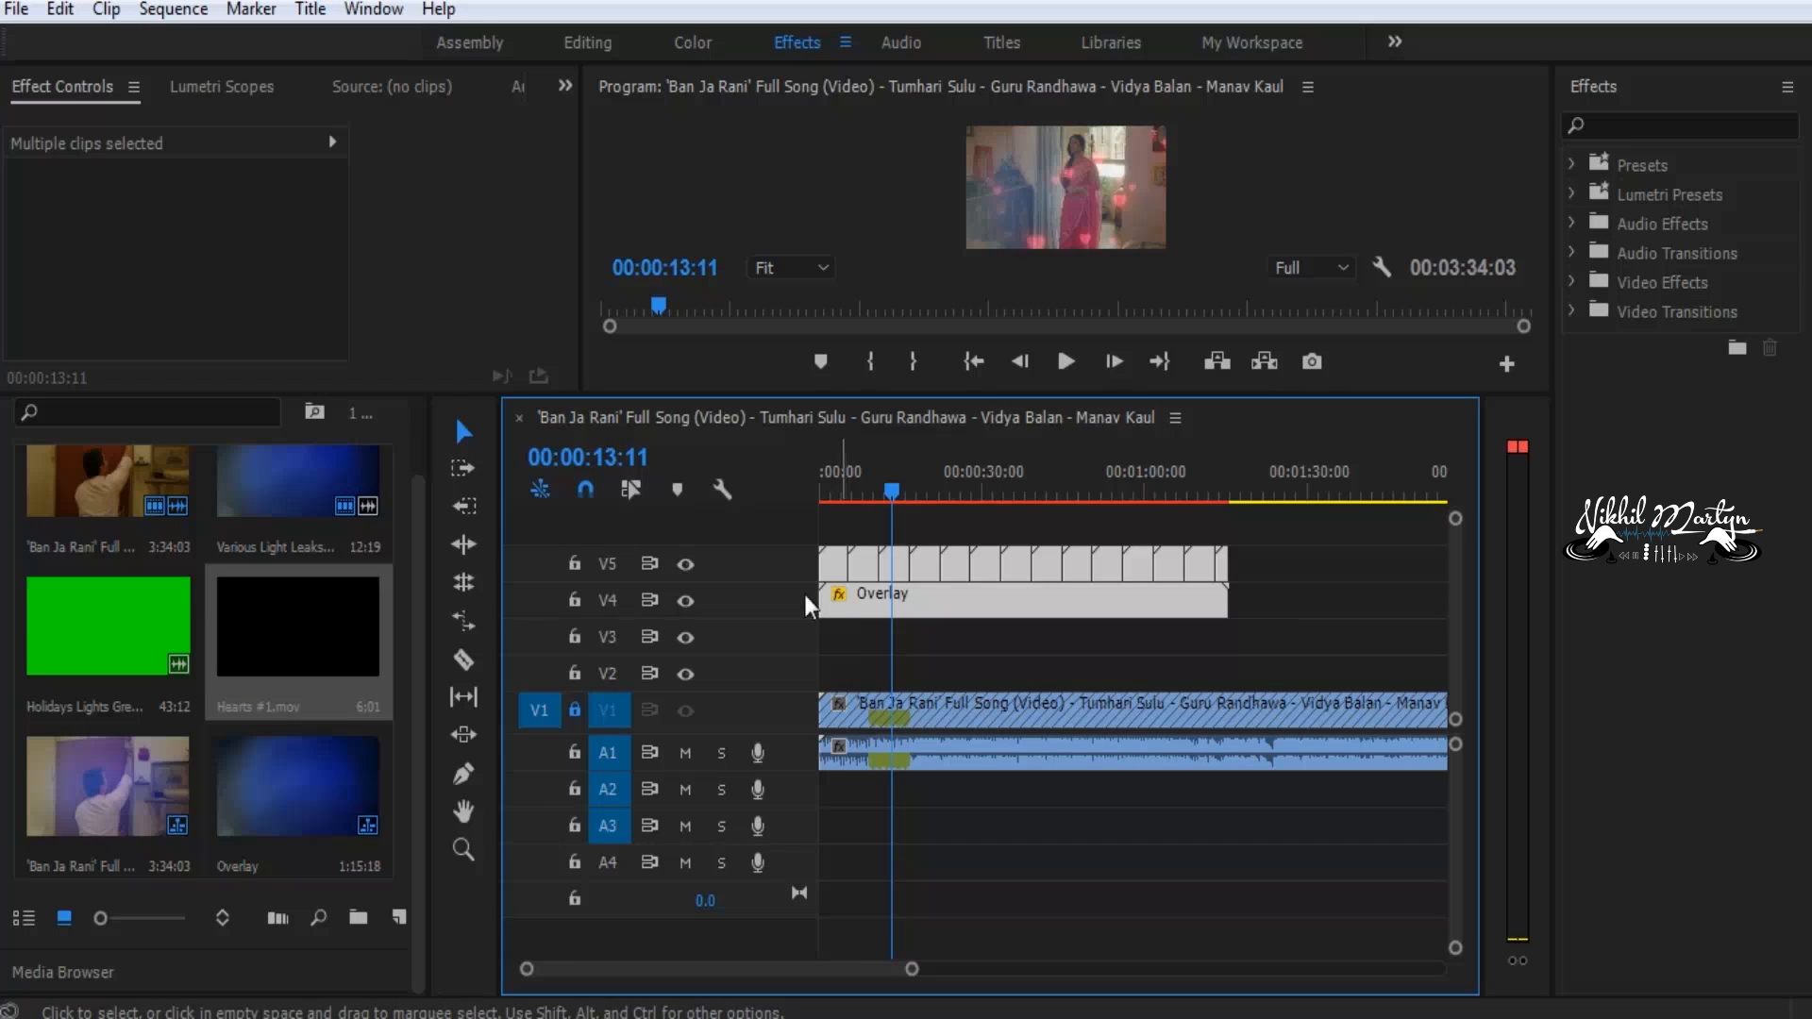
Hide video tracks V4 and V5 and bring the song clip's markers into close view with a larger preview
{"action": "left_click", "coordinate": [686, 564]}
{"action": "left_click", "coordinate": [685, 601]}
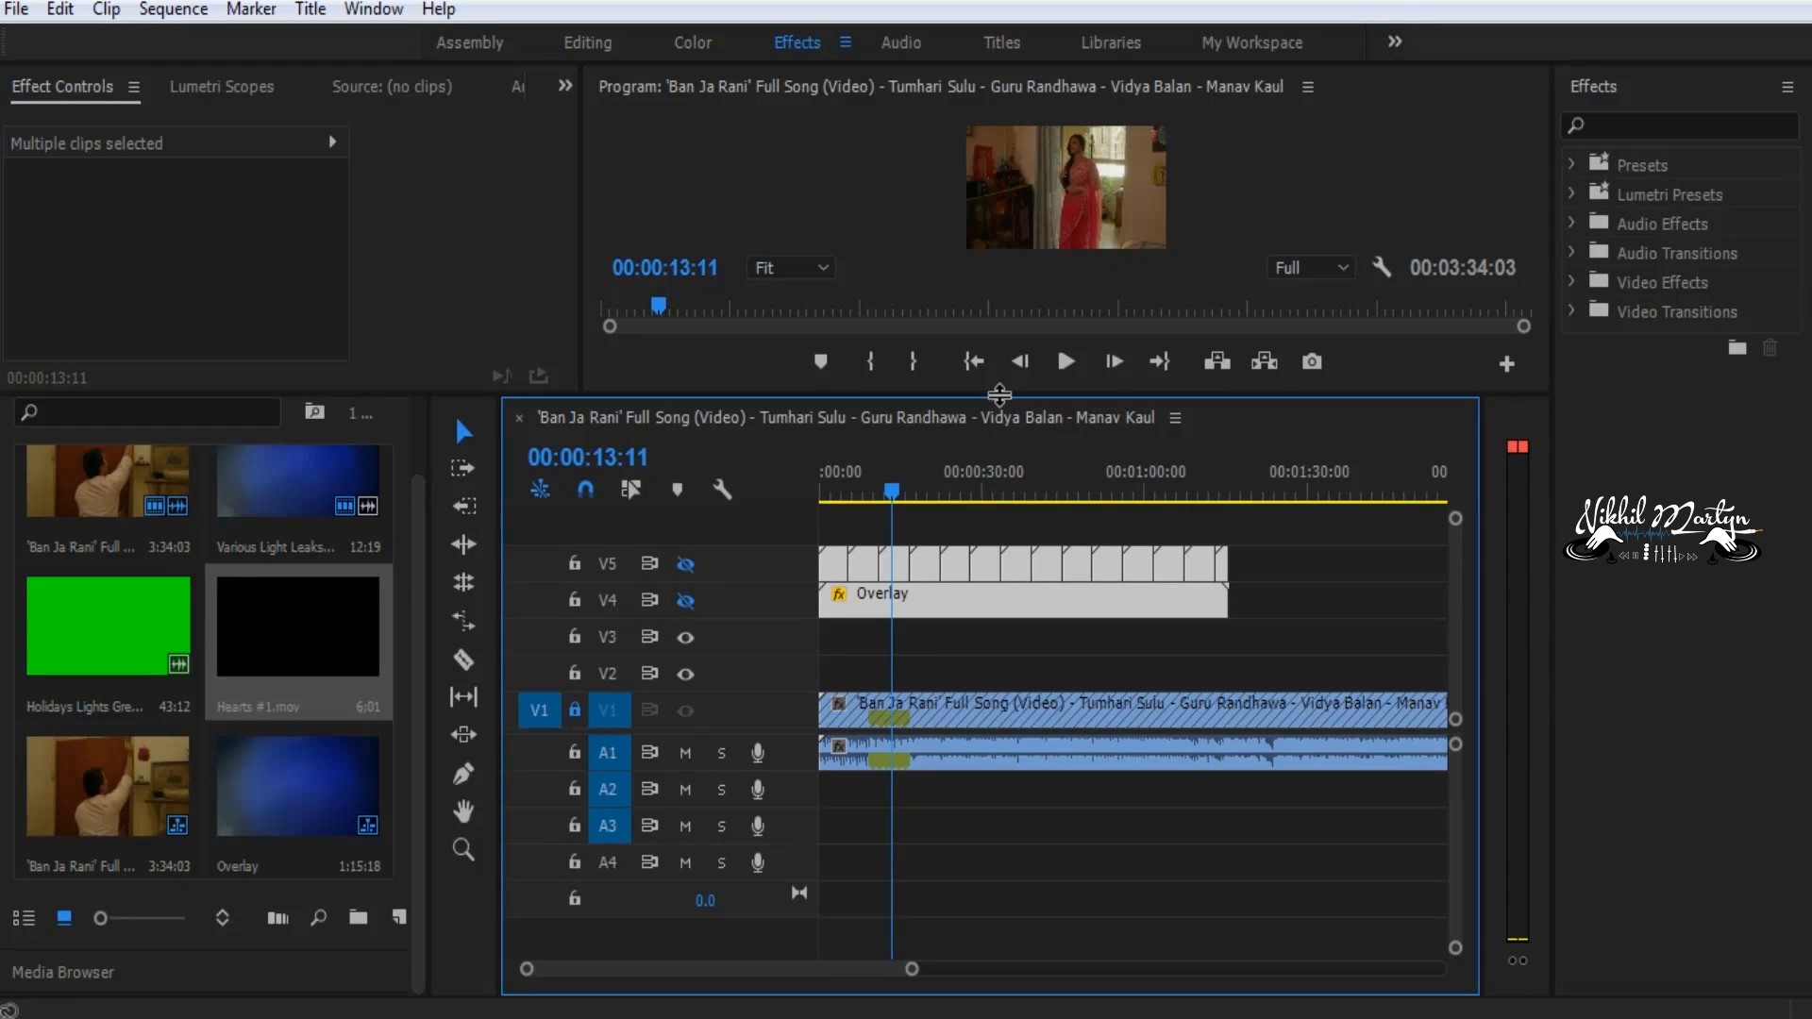
{"action": "left_click_drag", "start_coordinate": [999, 395], "coordinate": [1003, 651]}
{"action": "left_click_drag", "start_coordinate": [912, 970], "coordinate": [682, 972]}
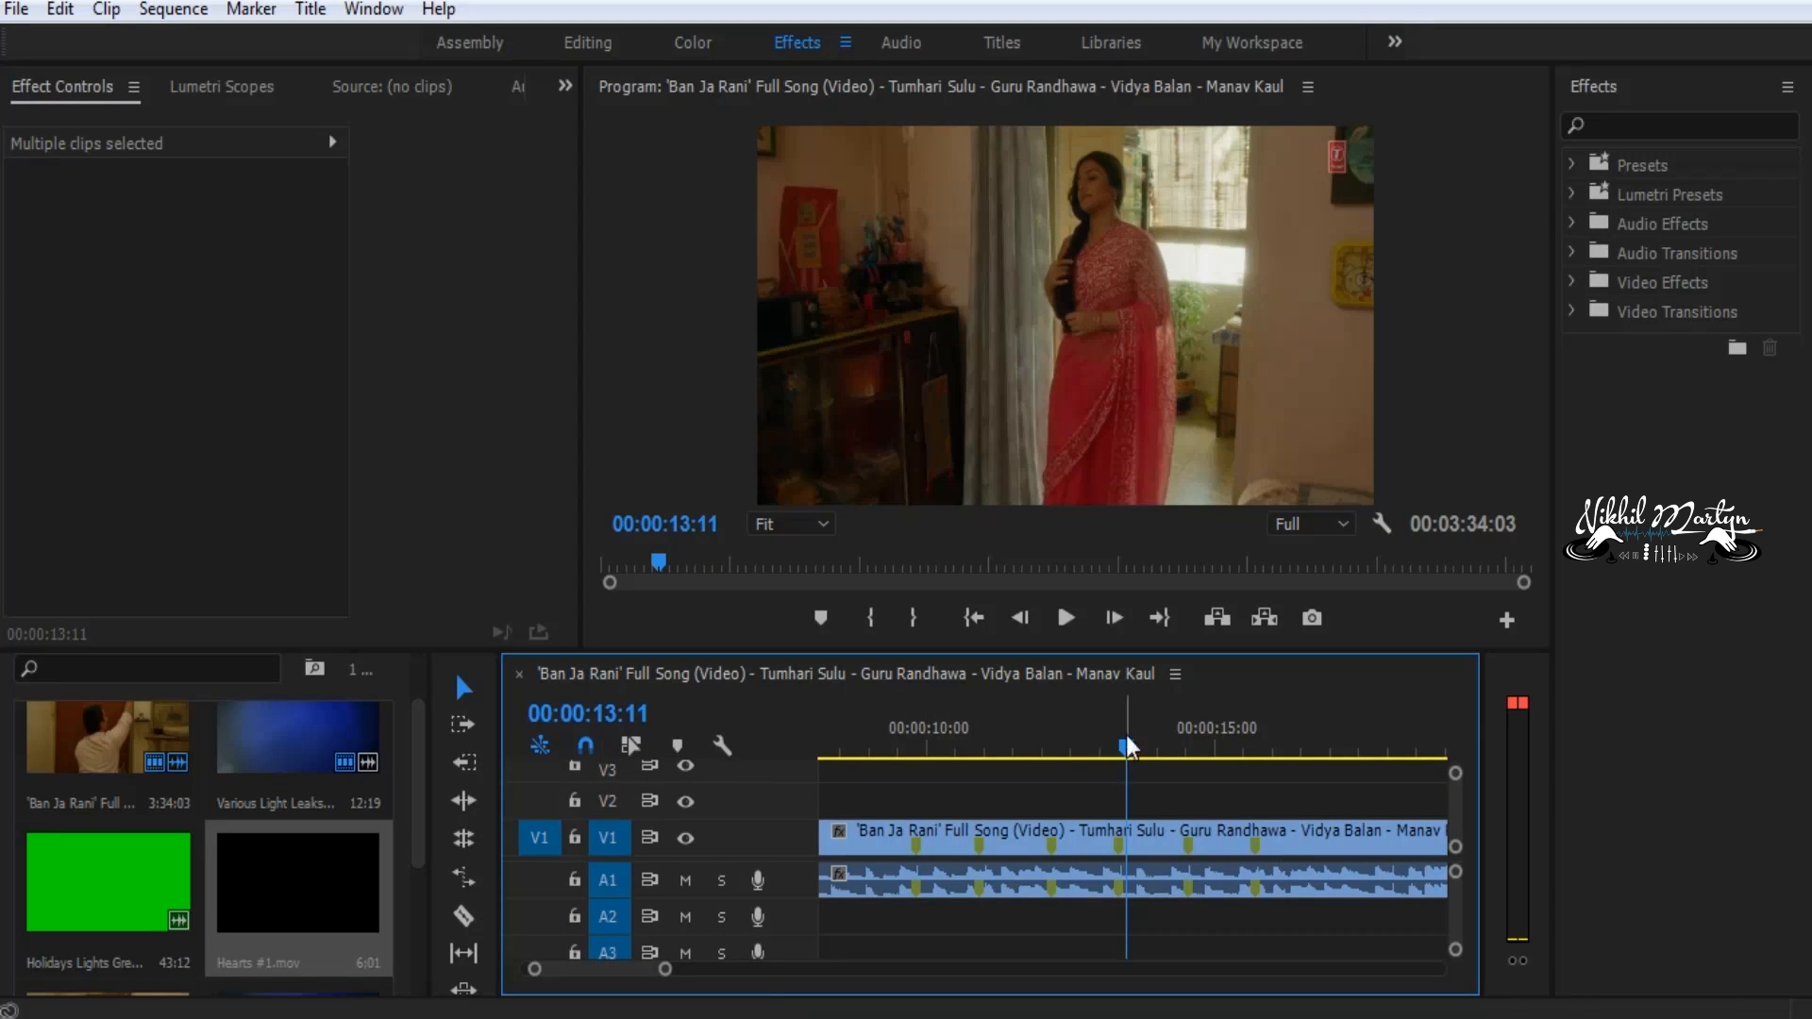
Play the song from the first marker to check the marked beats
{"action": "left_click_drag", "start_coordinate": [1130, 752], "coordinate": [911, 755]}
{"action": "key", "text": "space"}
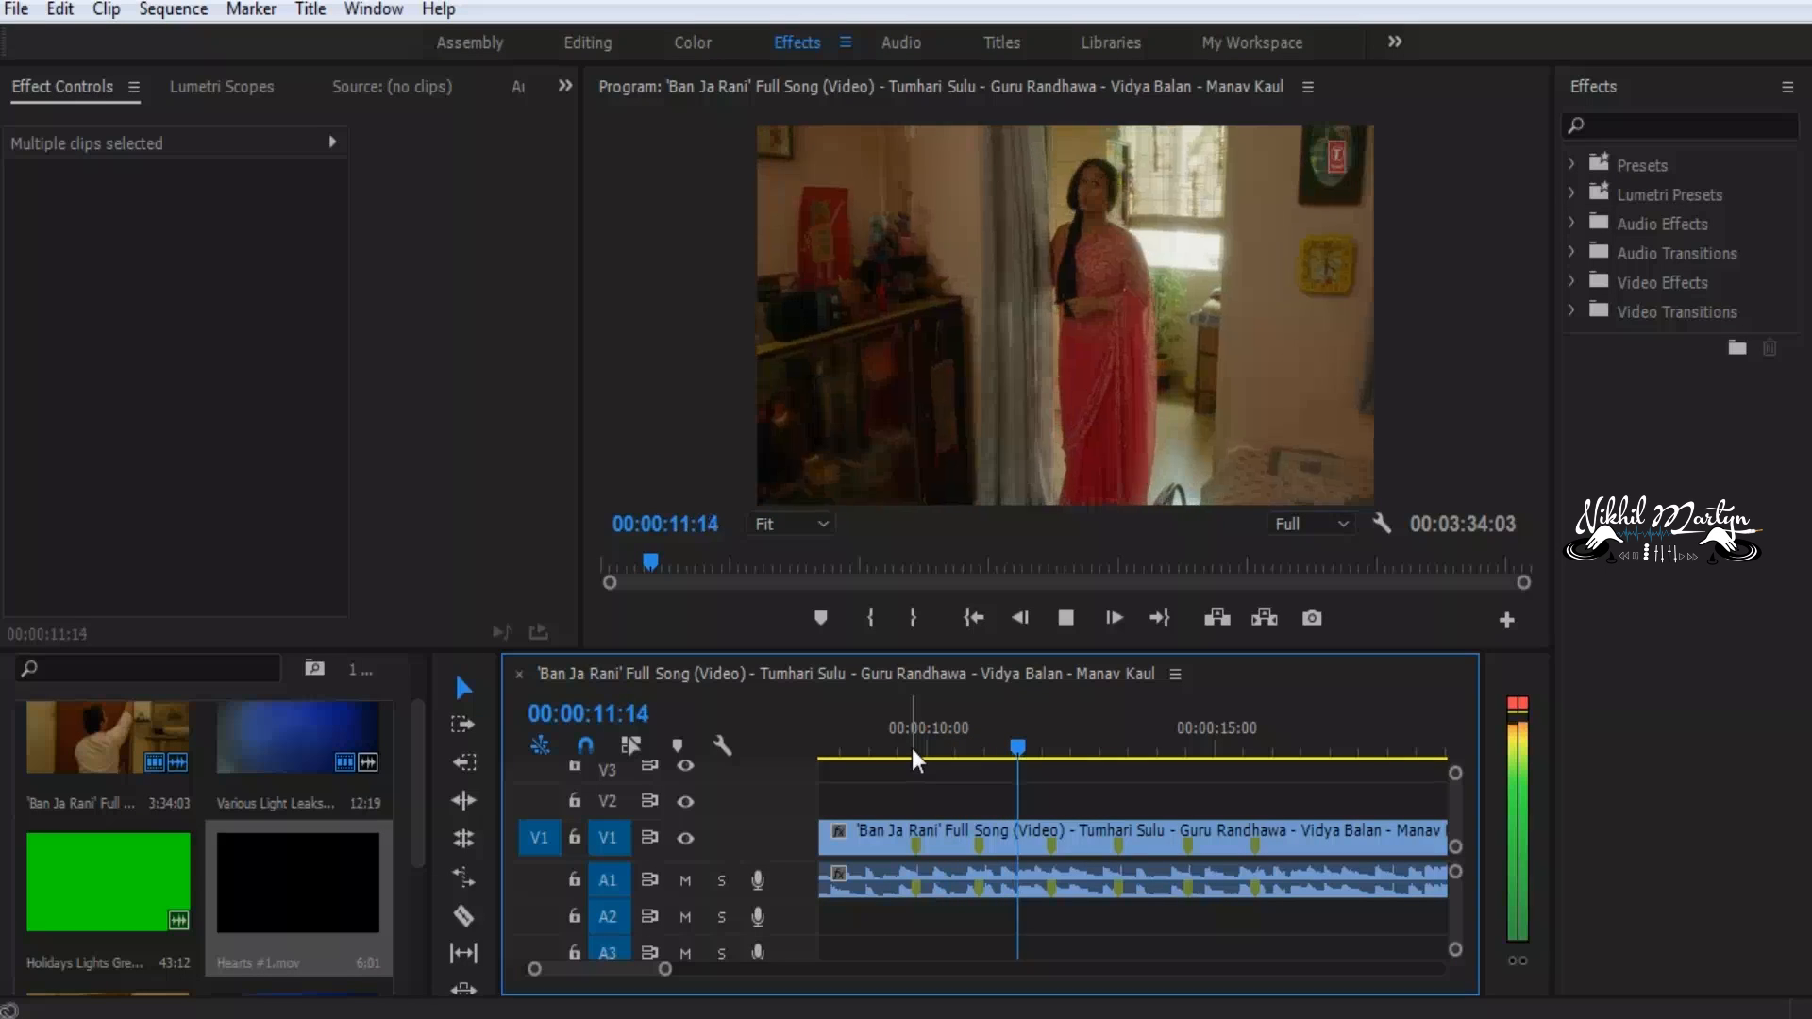
{"action": "key", "text": "space"}
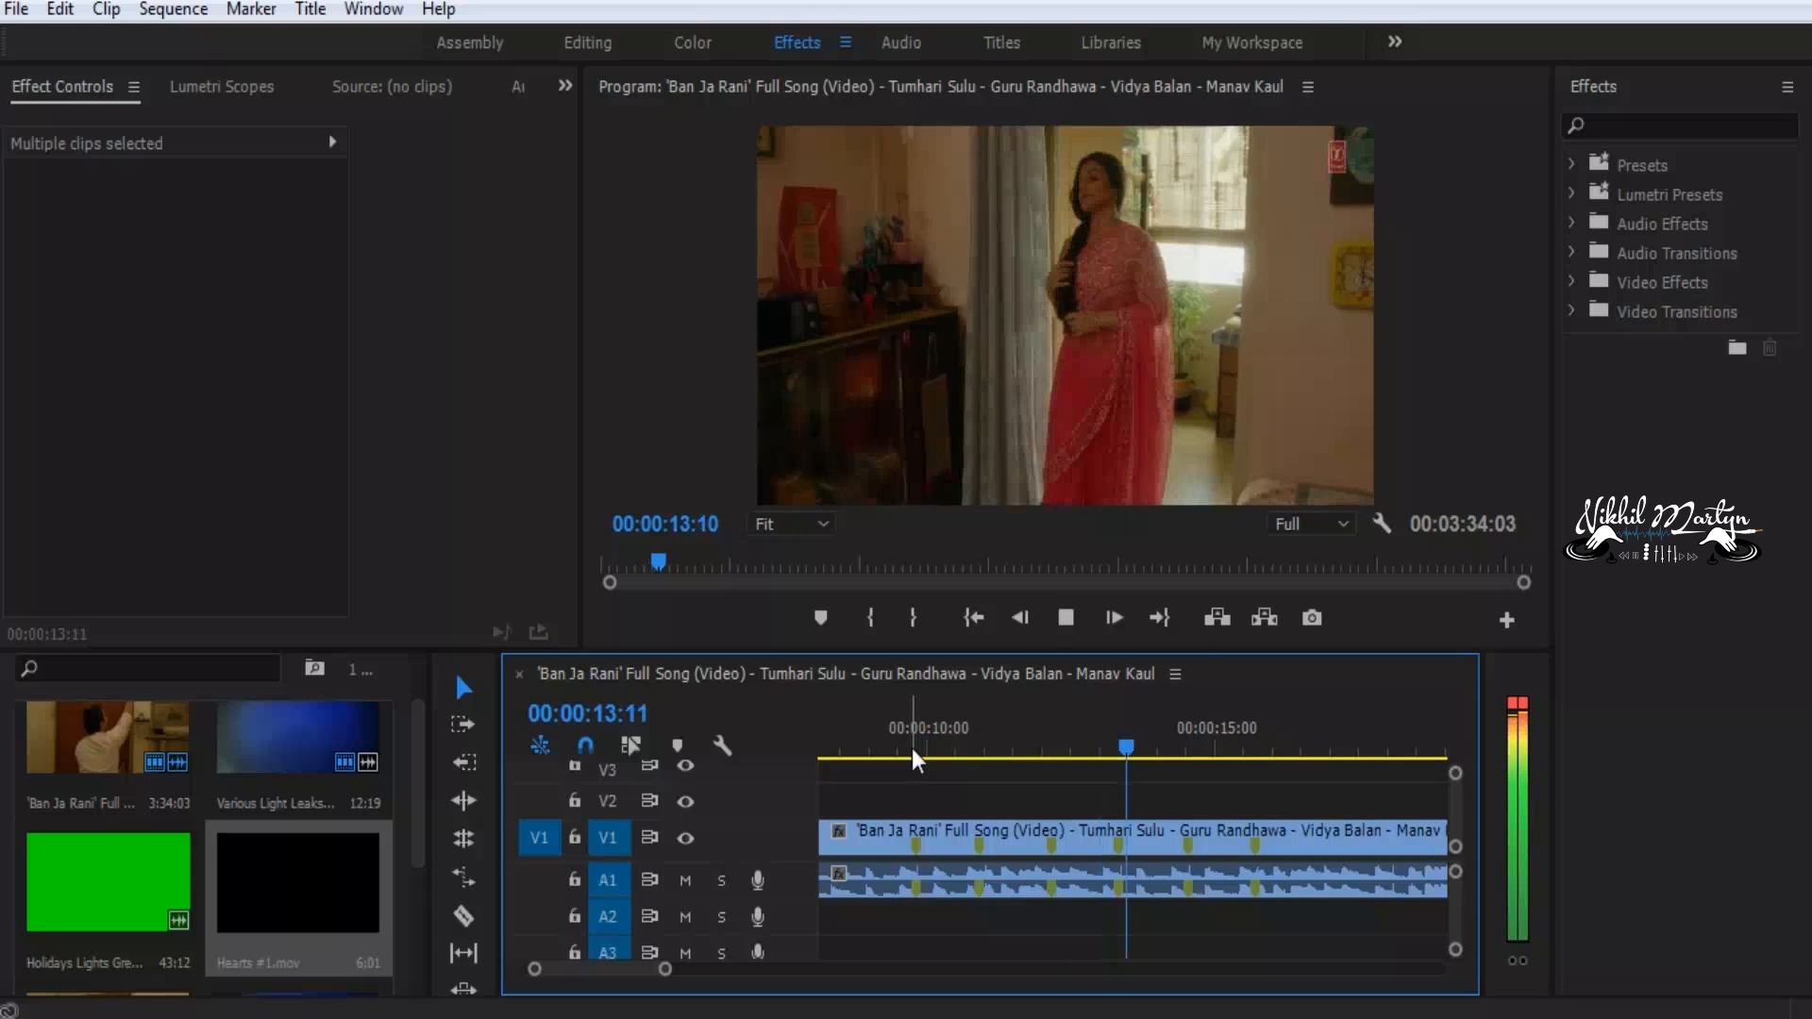
Listen past the last marker for the next beat and add a marker to the song clip at 00:00:16:21
{"action": "left_click", "coordinate": [1273, 744]}
{"action": "key", "text": "space"}
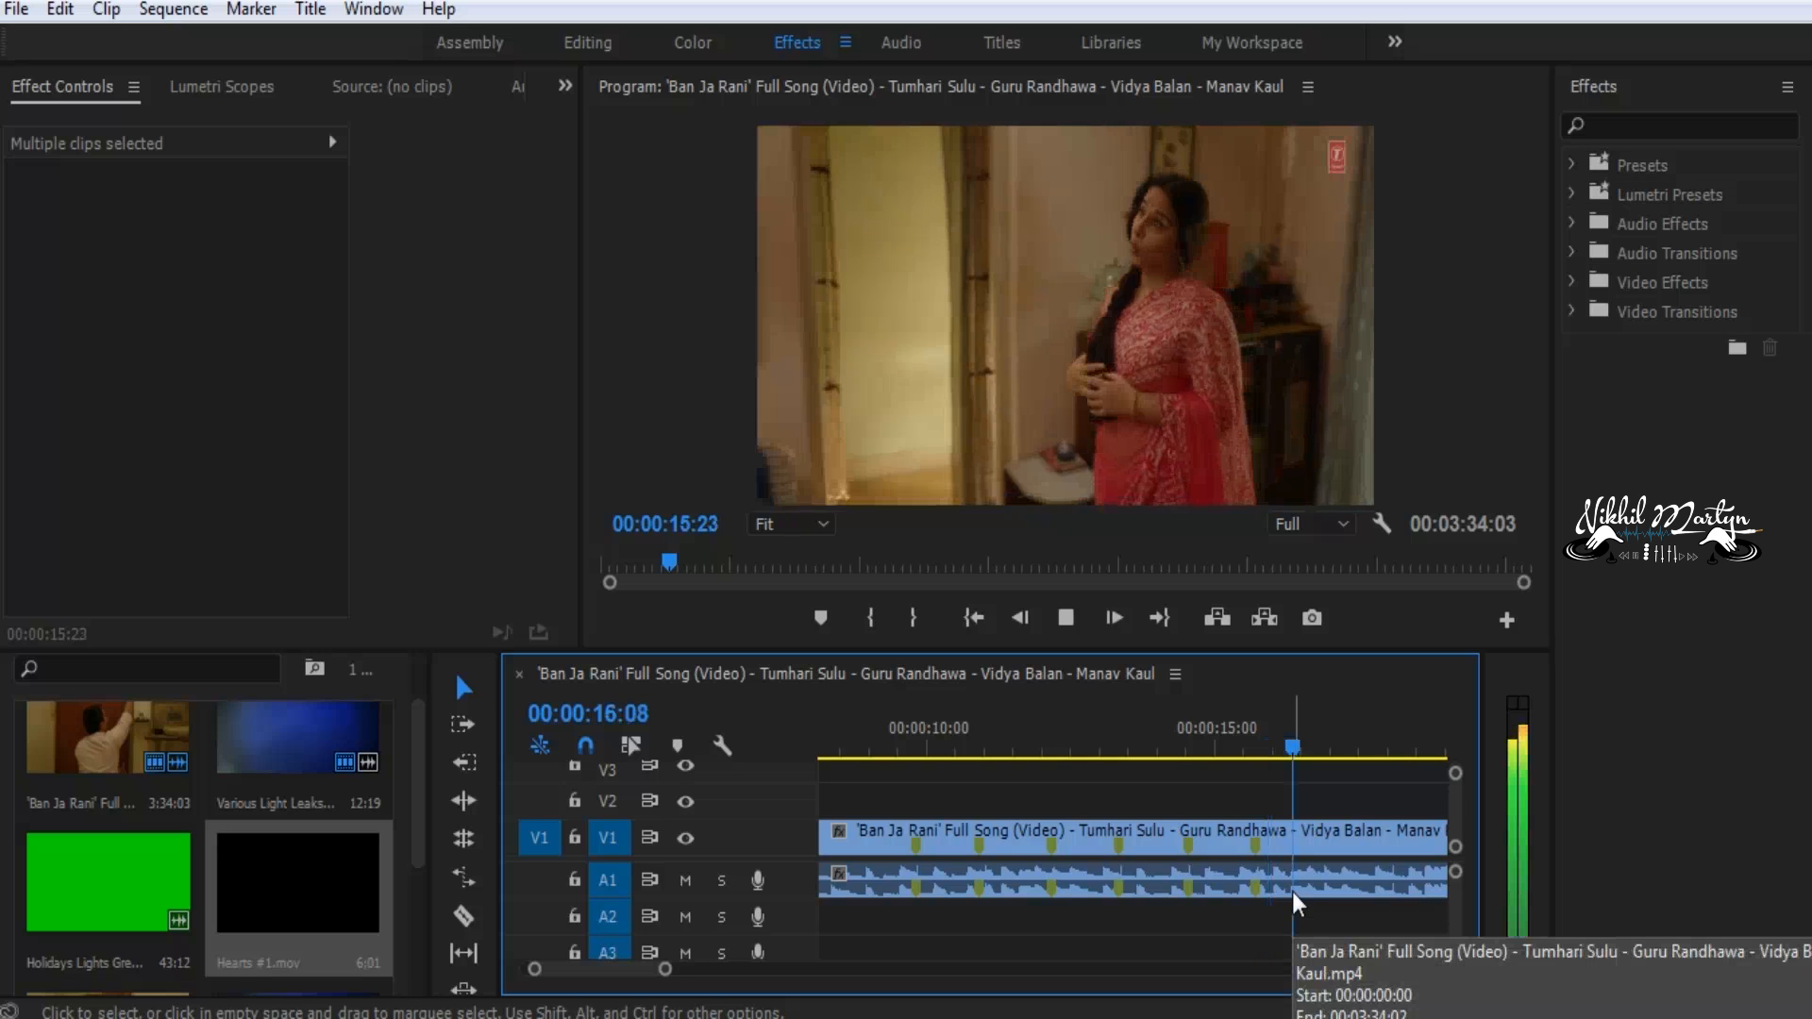
{"action": "key", "text": "space"}
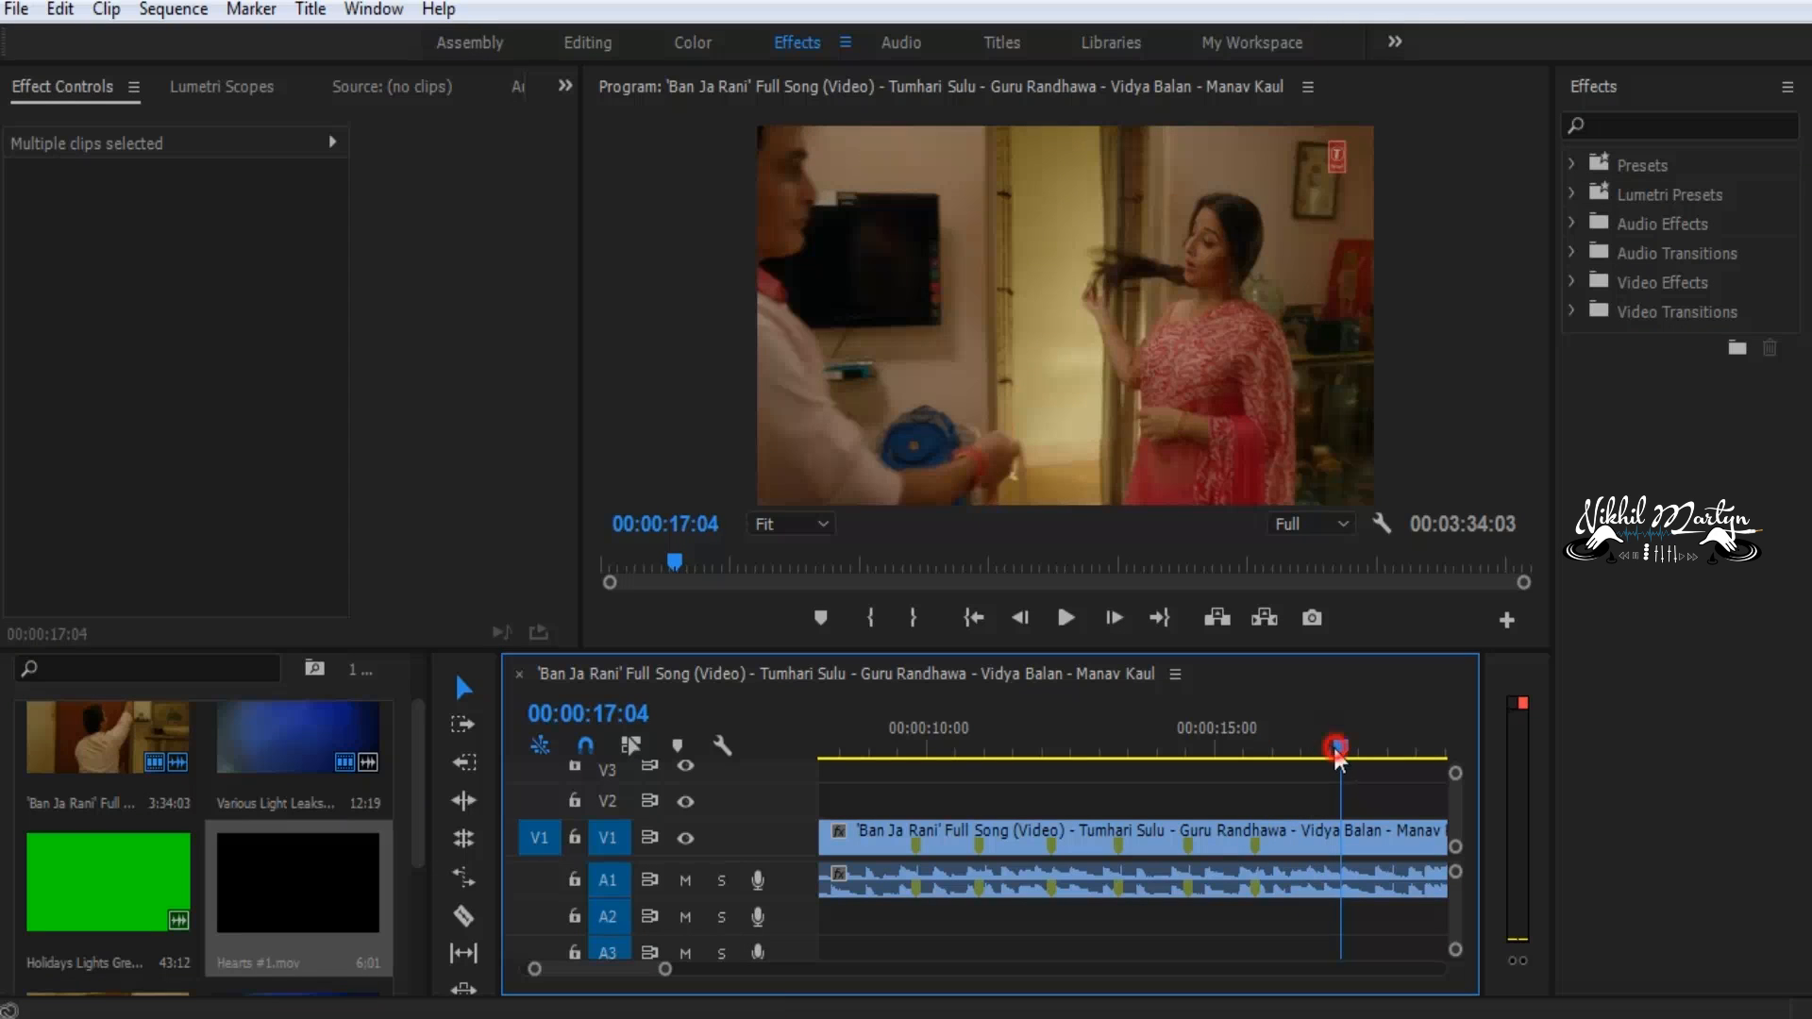
{"action": "left_click_drag", "start_coordinate": [1340, 748], "coordinate": [1323, 755]}
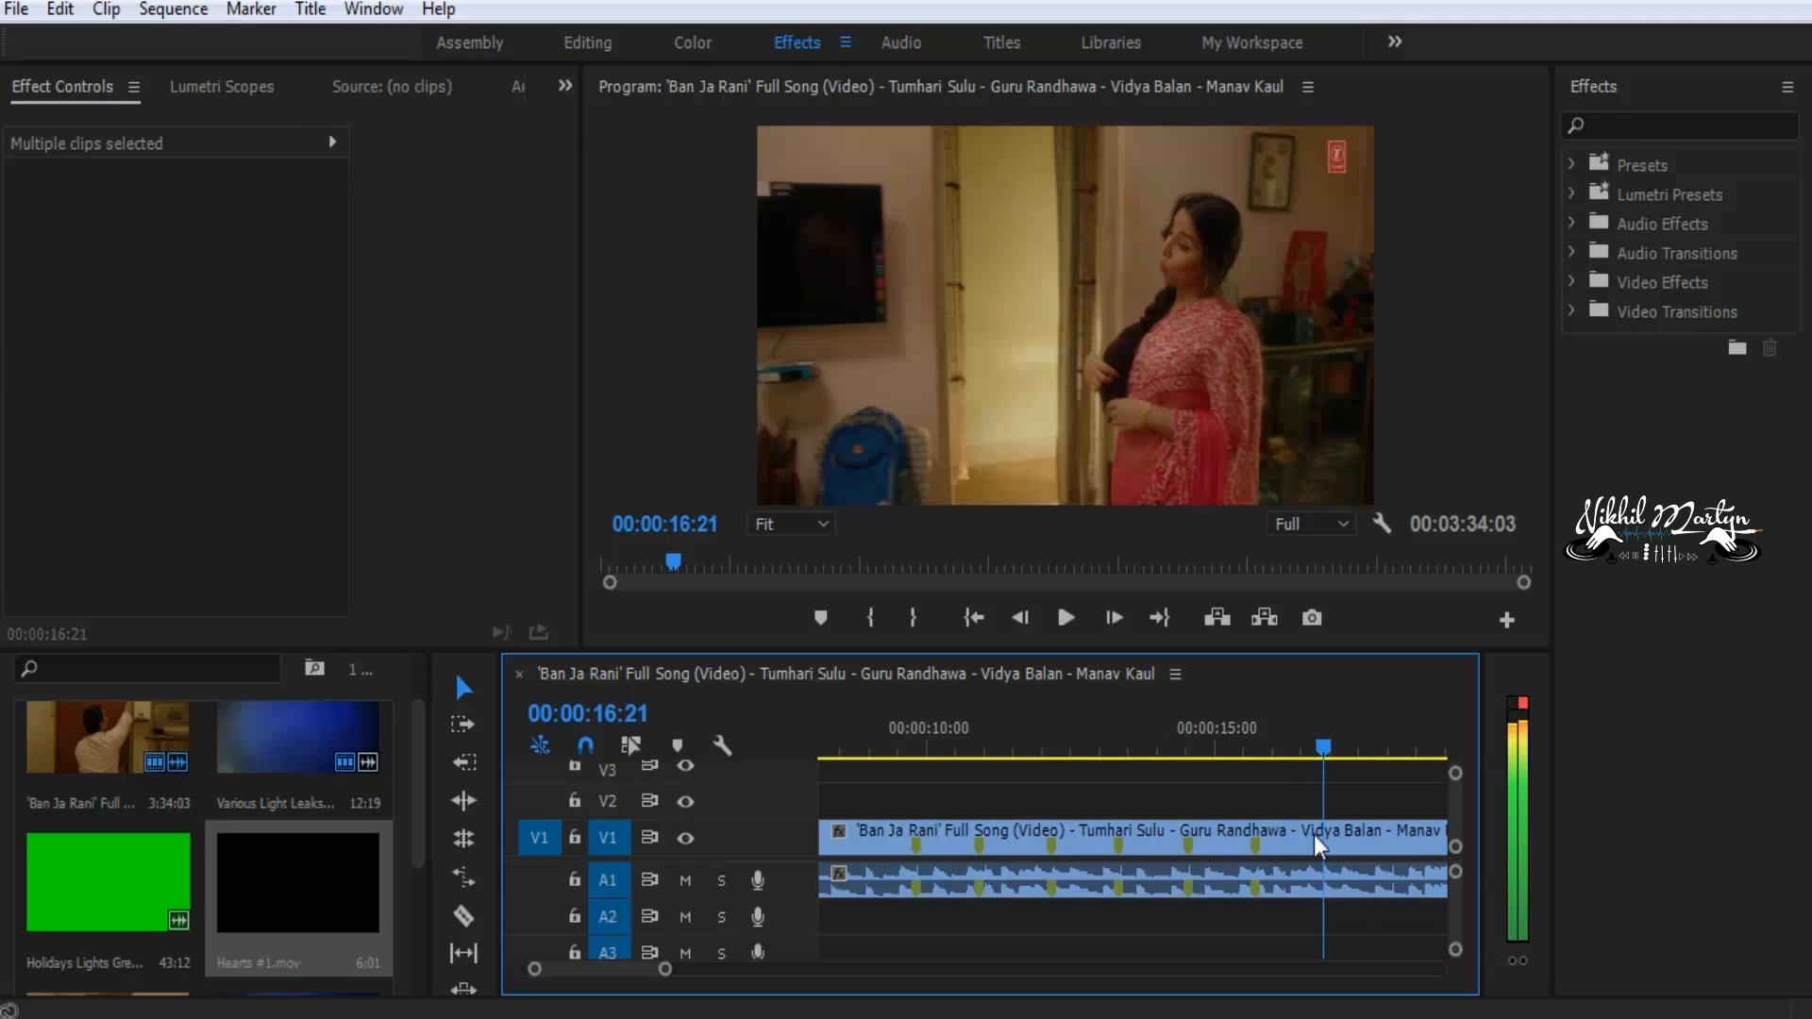
{"action": "left_click", "coordinate": [1331, 849]}
{"action": "left_click", "coordinate": [1335, 881]}
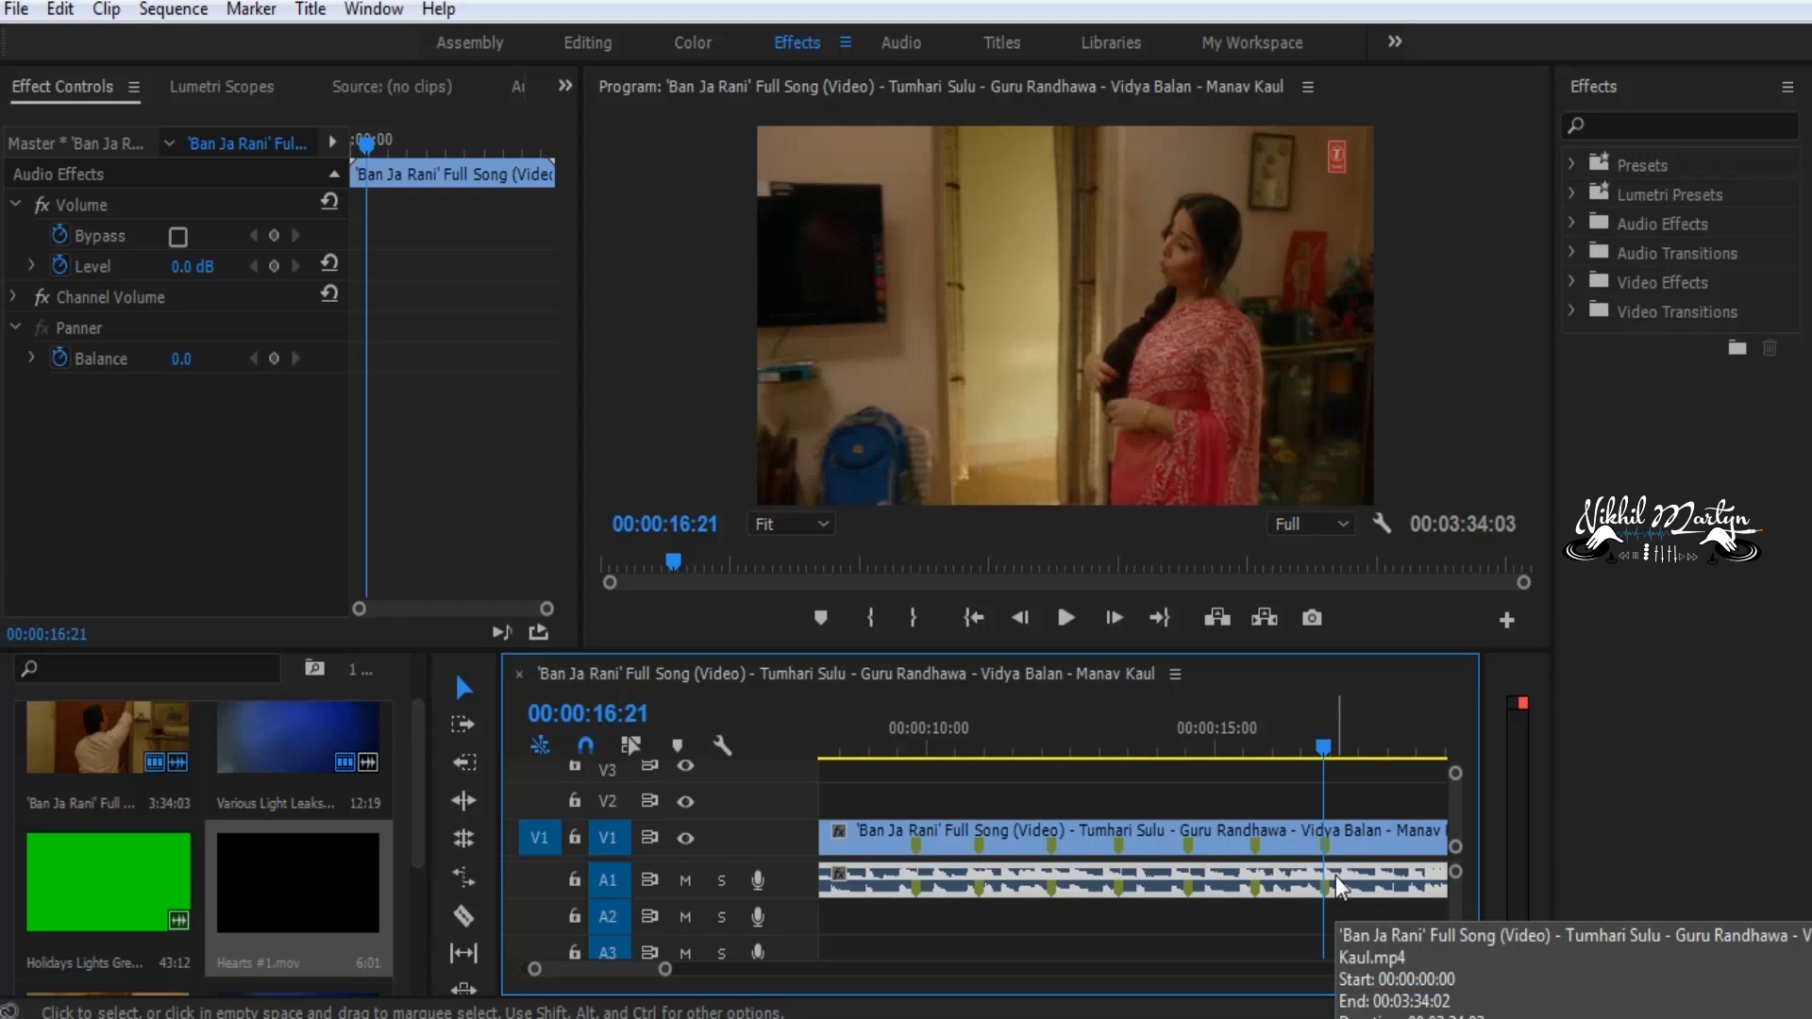
Park the playhead on the song's first beat marker and create a 1280 × 720, 24 fps black video with square pixels
{"action": "left_click", "coordinate": [915, 740]}
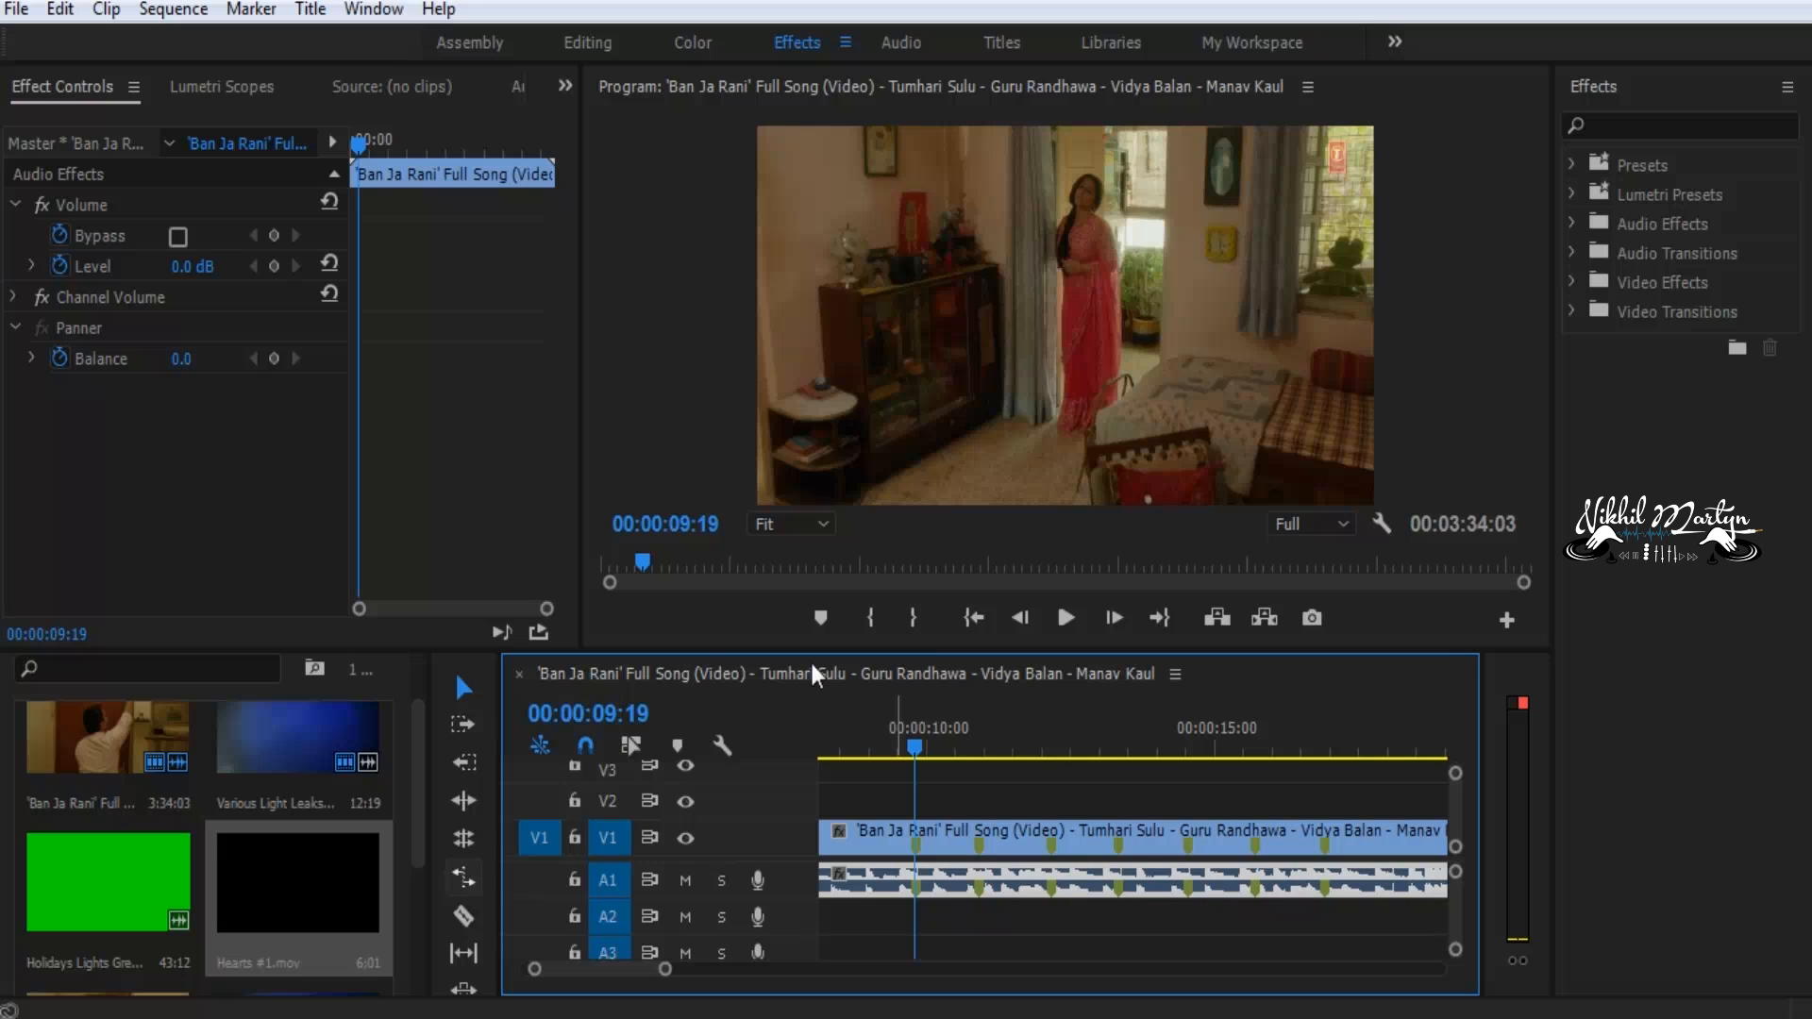
{"action": "left_click_drag", "start_coordinate": [1010, 653], "coordinate": [1038, 559]}
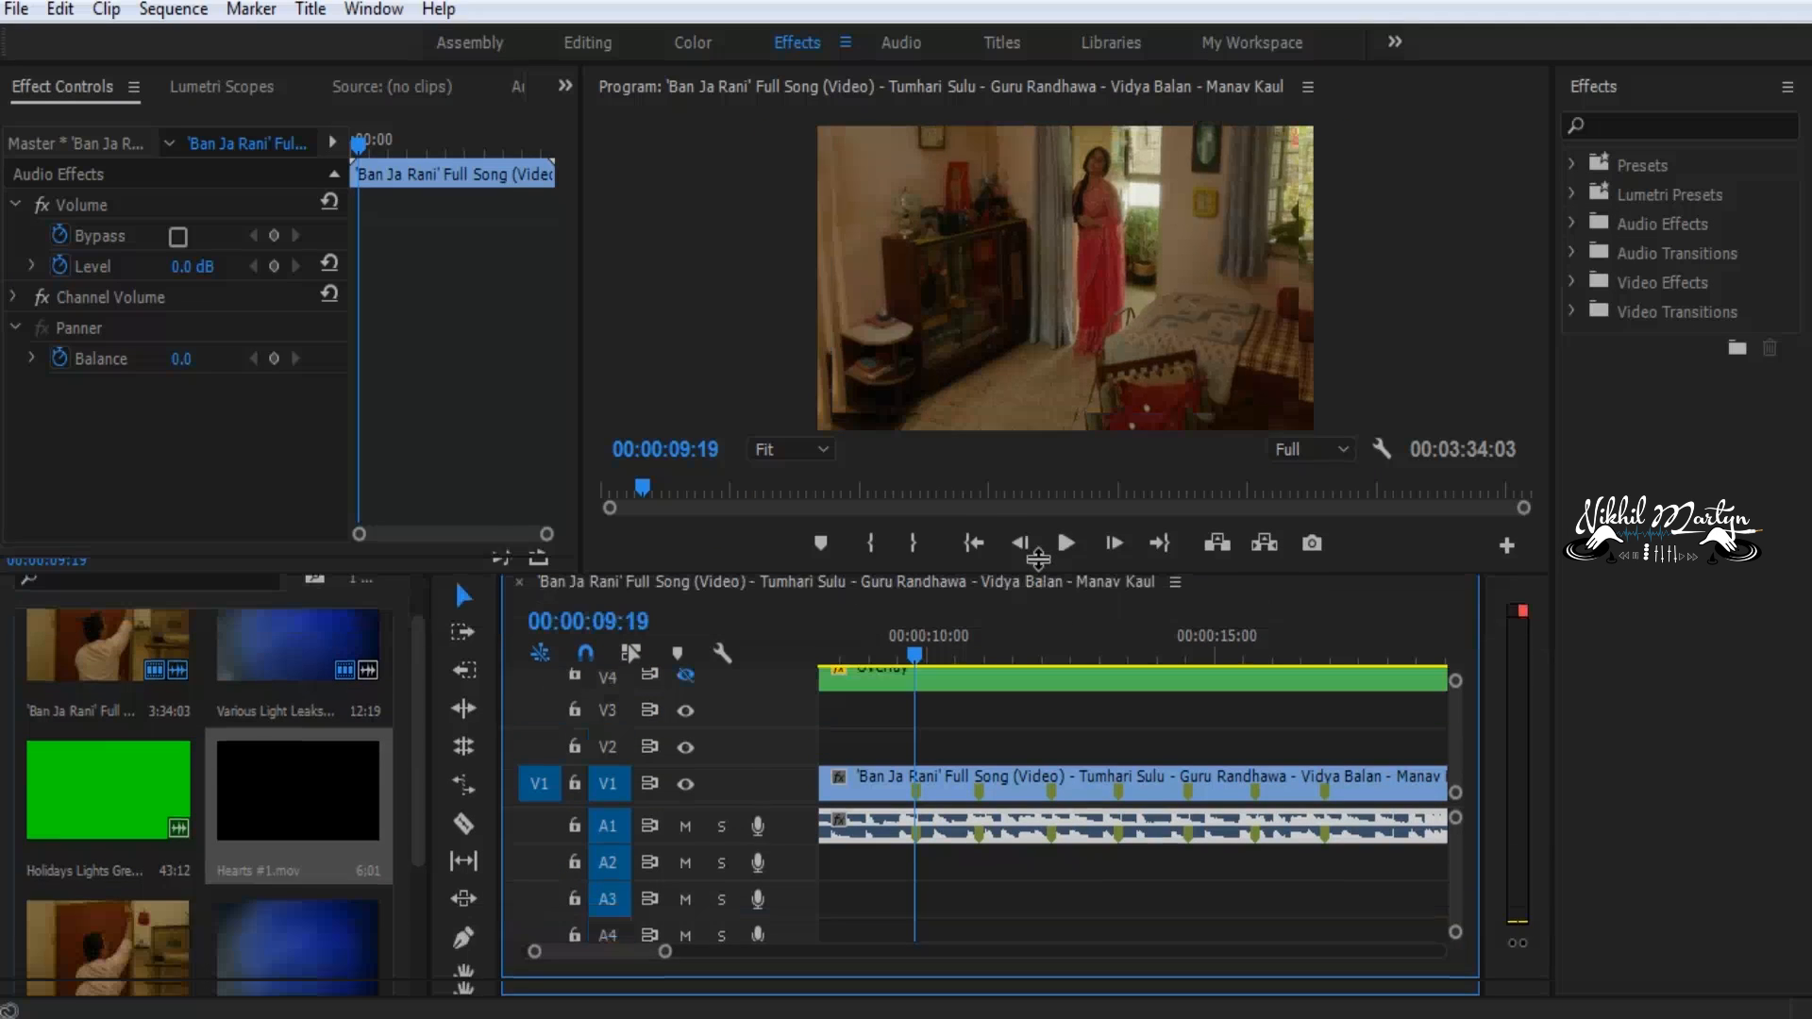
{"action": "left_click_drag", "start_coordinate": [417, 699], "coordinate": [408, 836]}
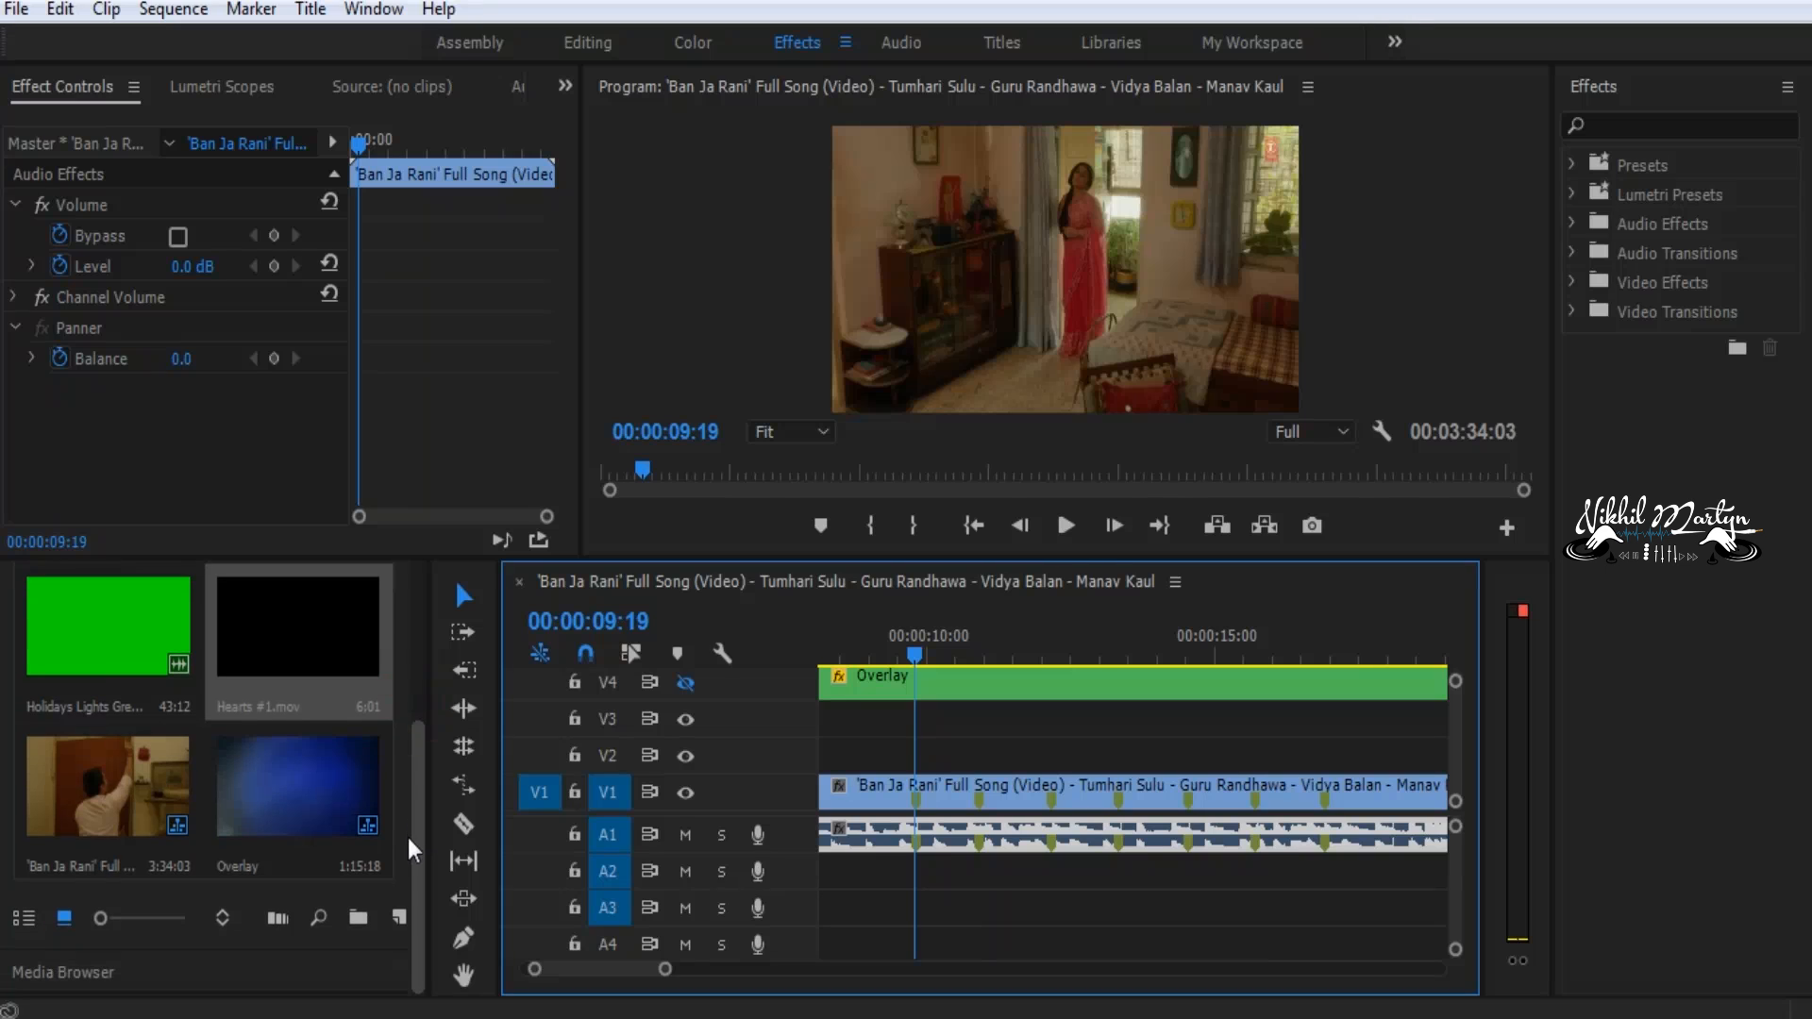
{"action": "left_click", "coordinate": [400, 921]}
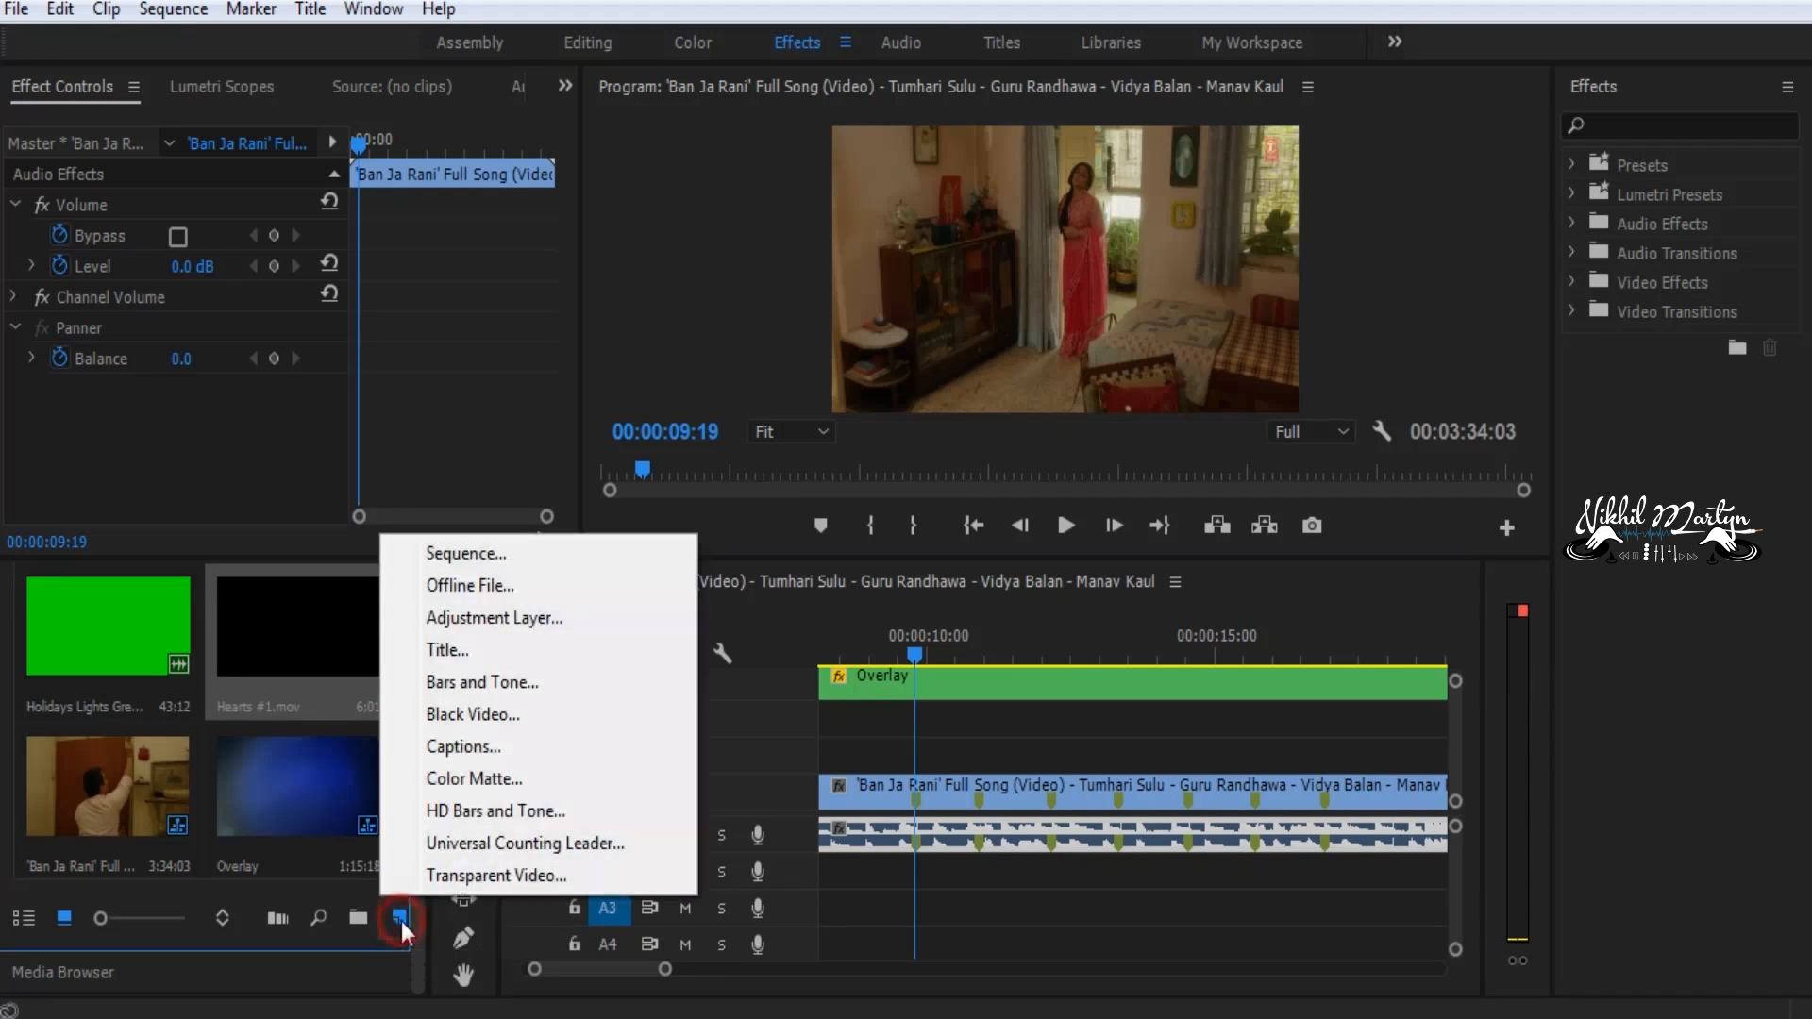
{"action": "left_click", "coordinate": [477, 718]}
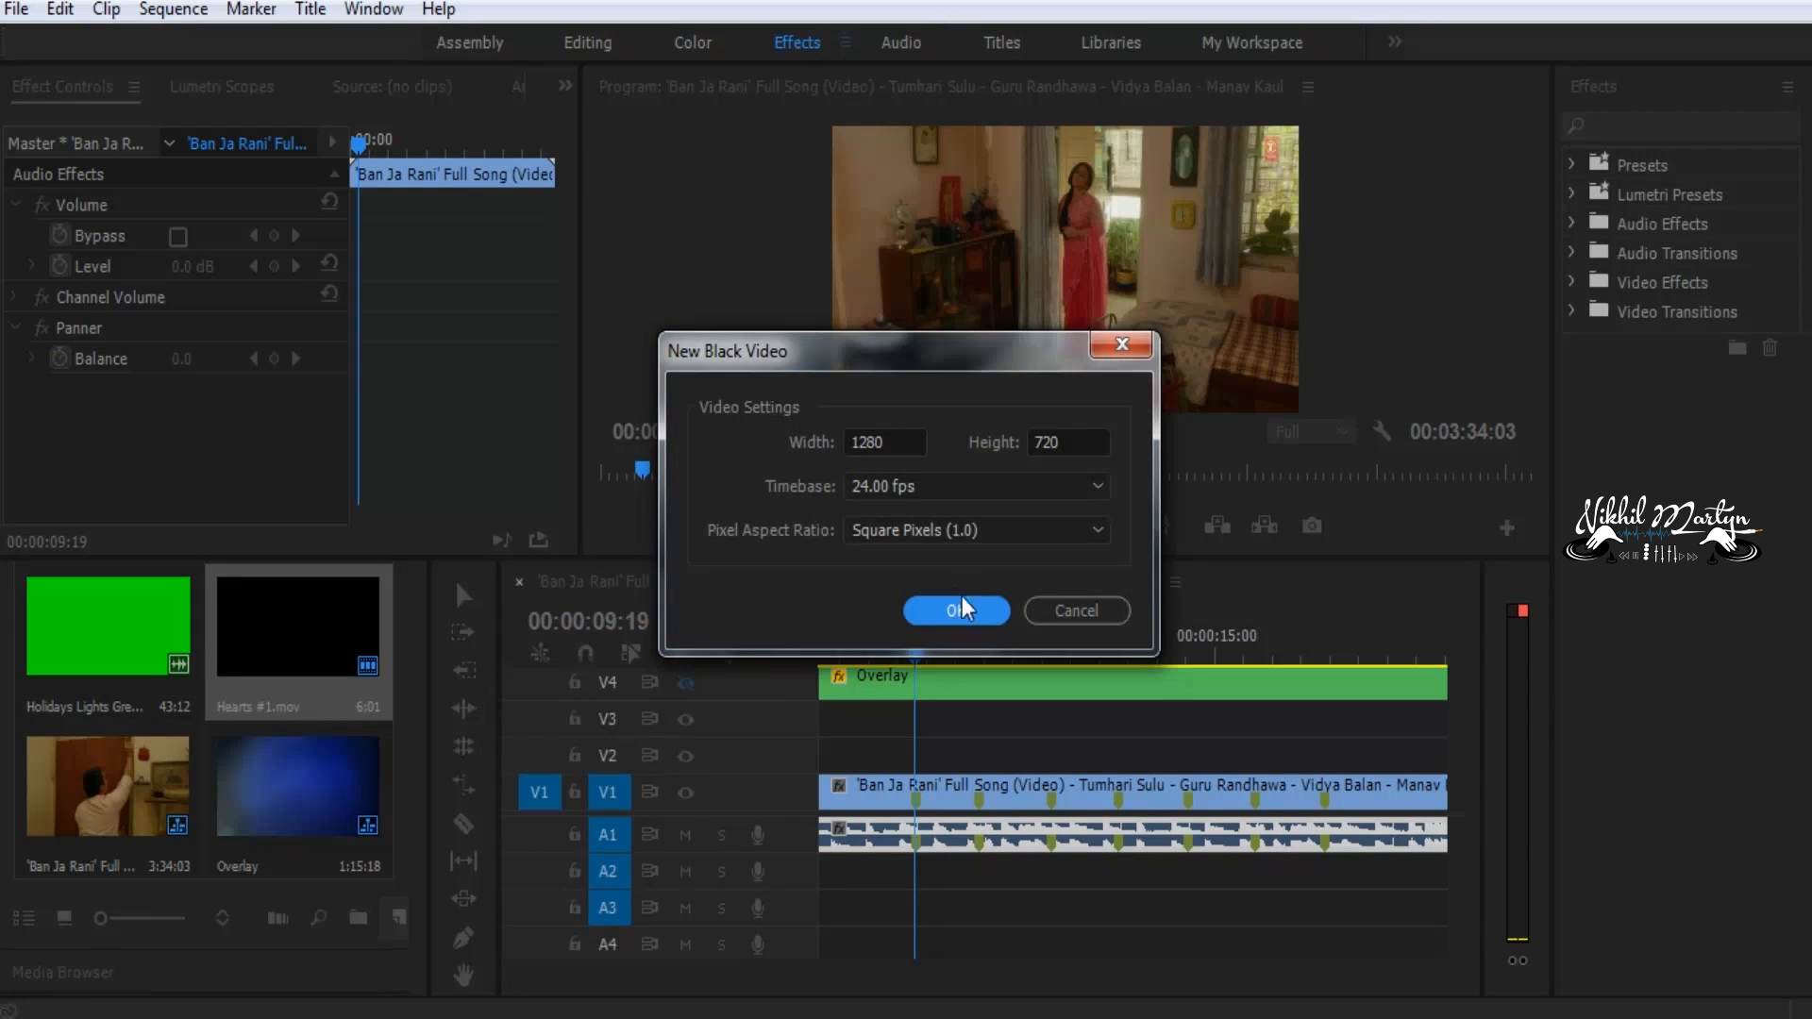
{"action": "left_click", "coordinate": [957, 609]}
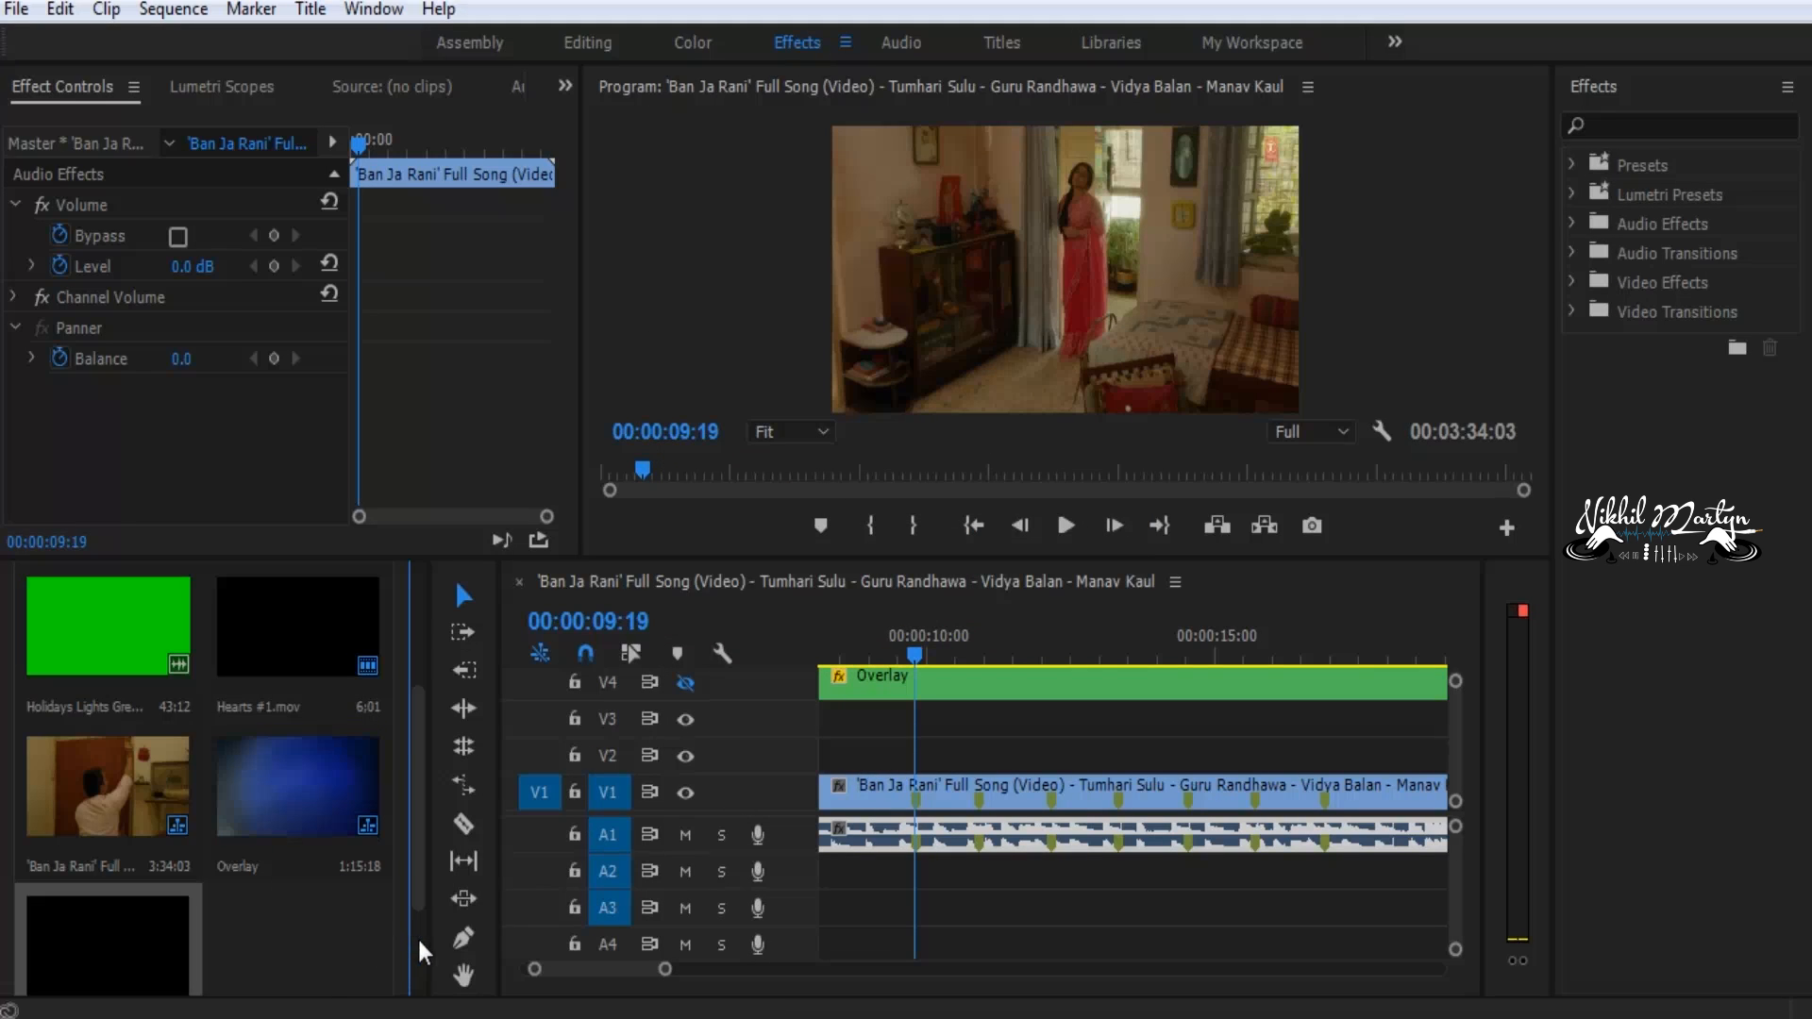
Place the Black Video on V2 at the first marker (00:00:09:19) and trim its end to make it six frames long
{"action": "left_click", "coordinate": [418, 936]}
{"action": "left_click_drag", "start_coordinate": [150, 806], "coordinate": [933, 750]}
{"action": "left_click_drag", "start_coordinate": [1199, 750], "coordinate": [920, 746]}
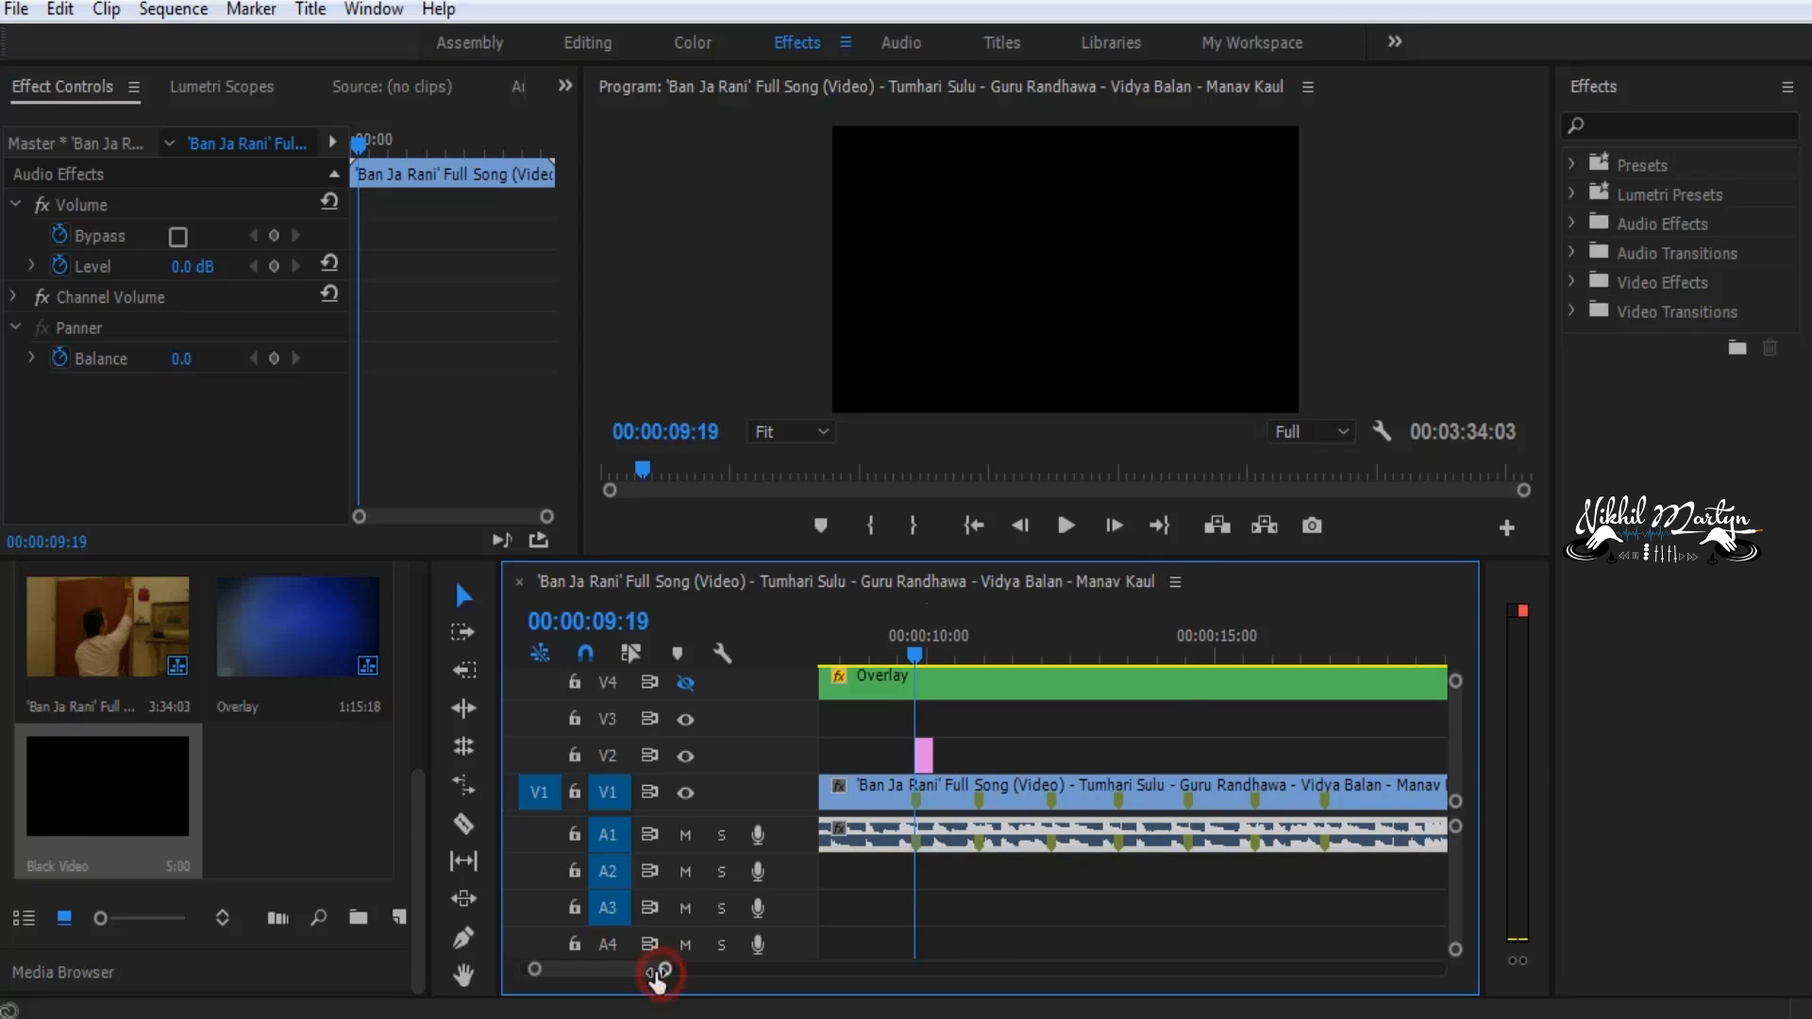
{"action": "left_click_drag", "start_coordinate": [658, 972], "coordinate": [599, 971]}
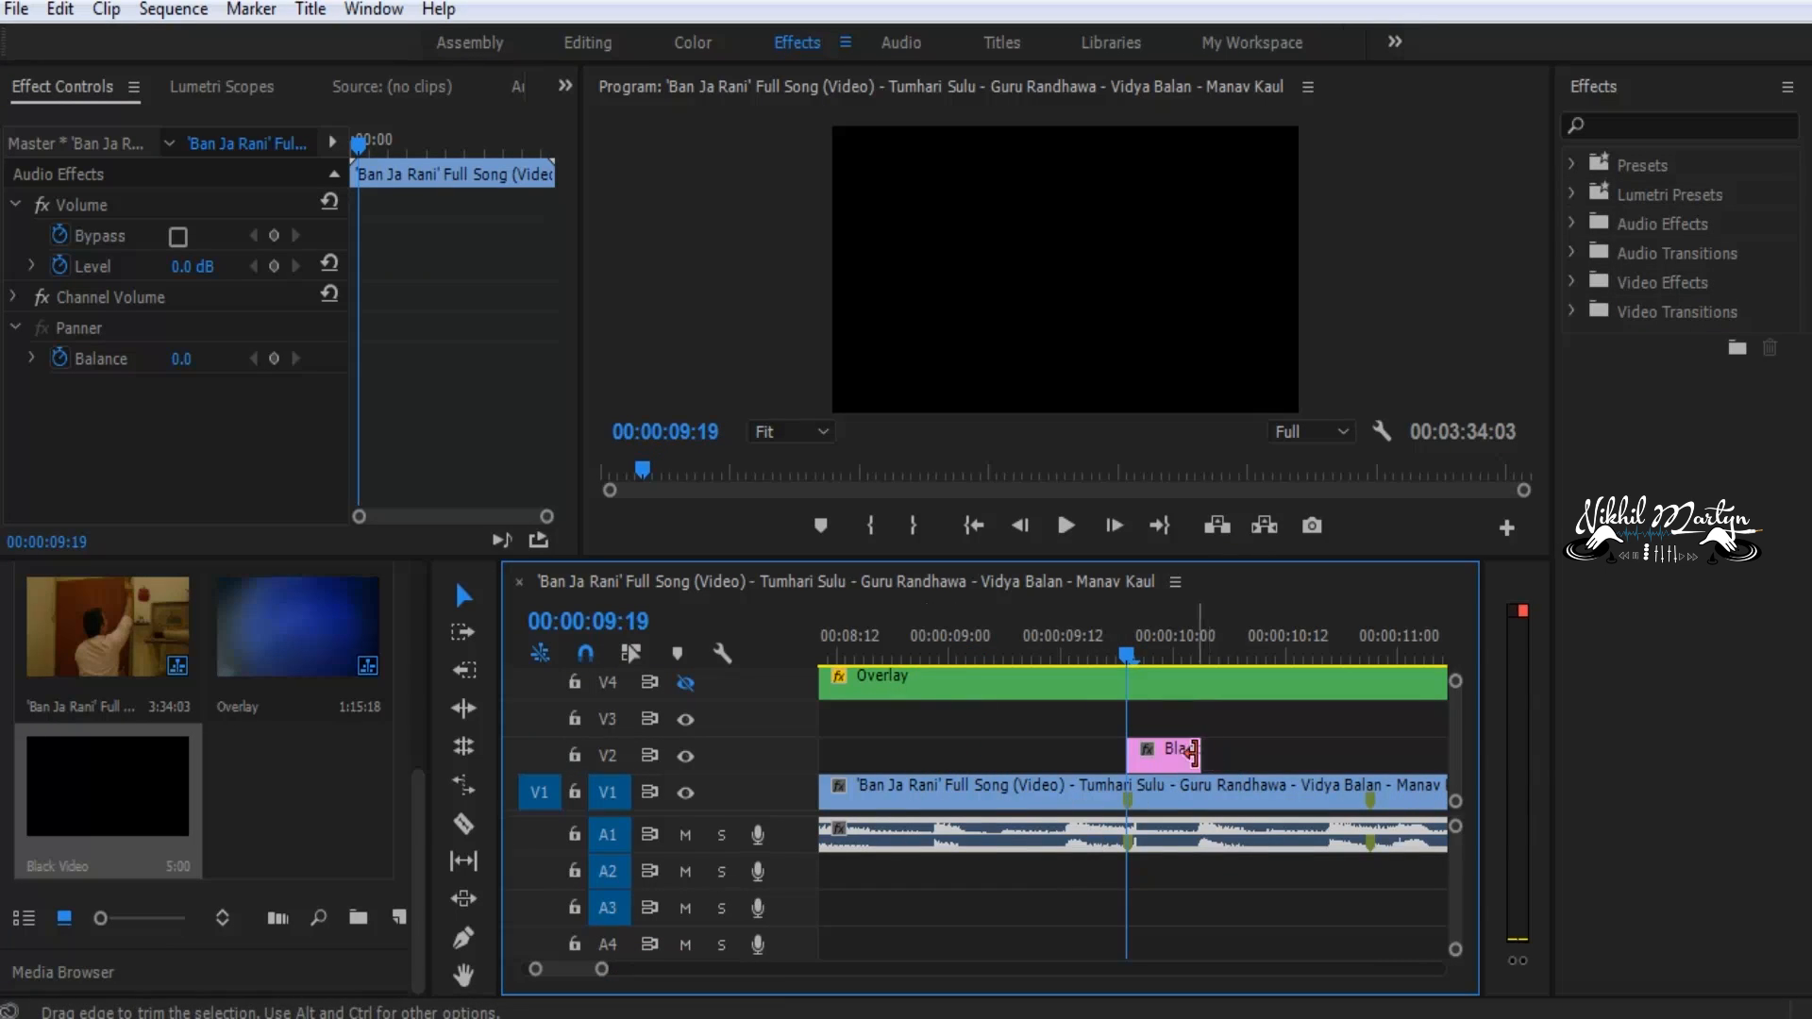
{"action": "left_click_drag", "start_coordinate": [1199, 757], "coordinate": [1180, 757]}
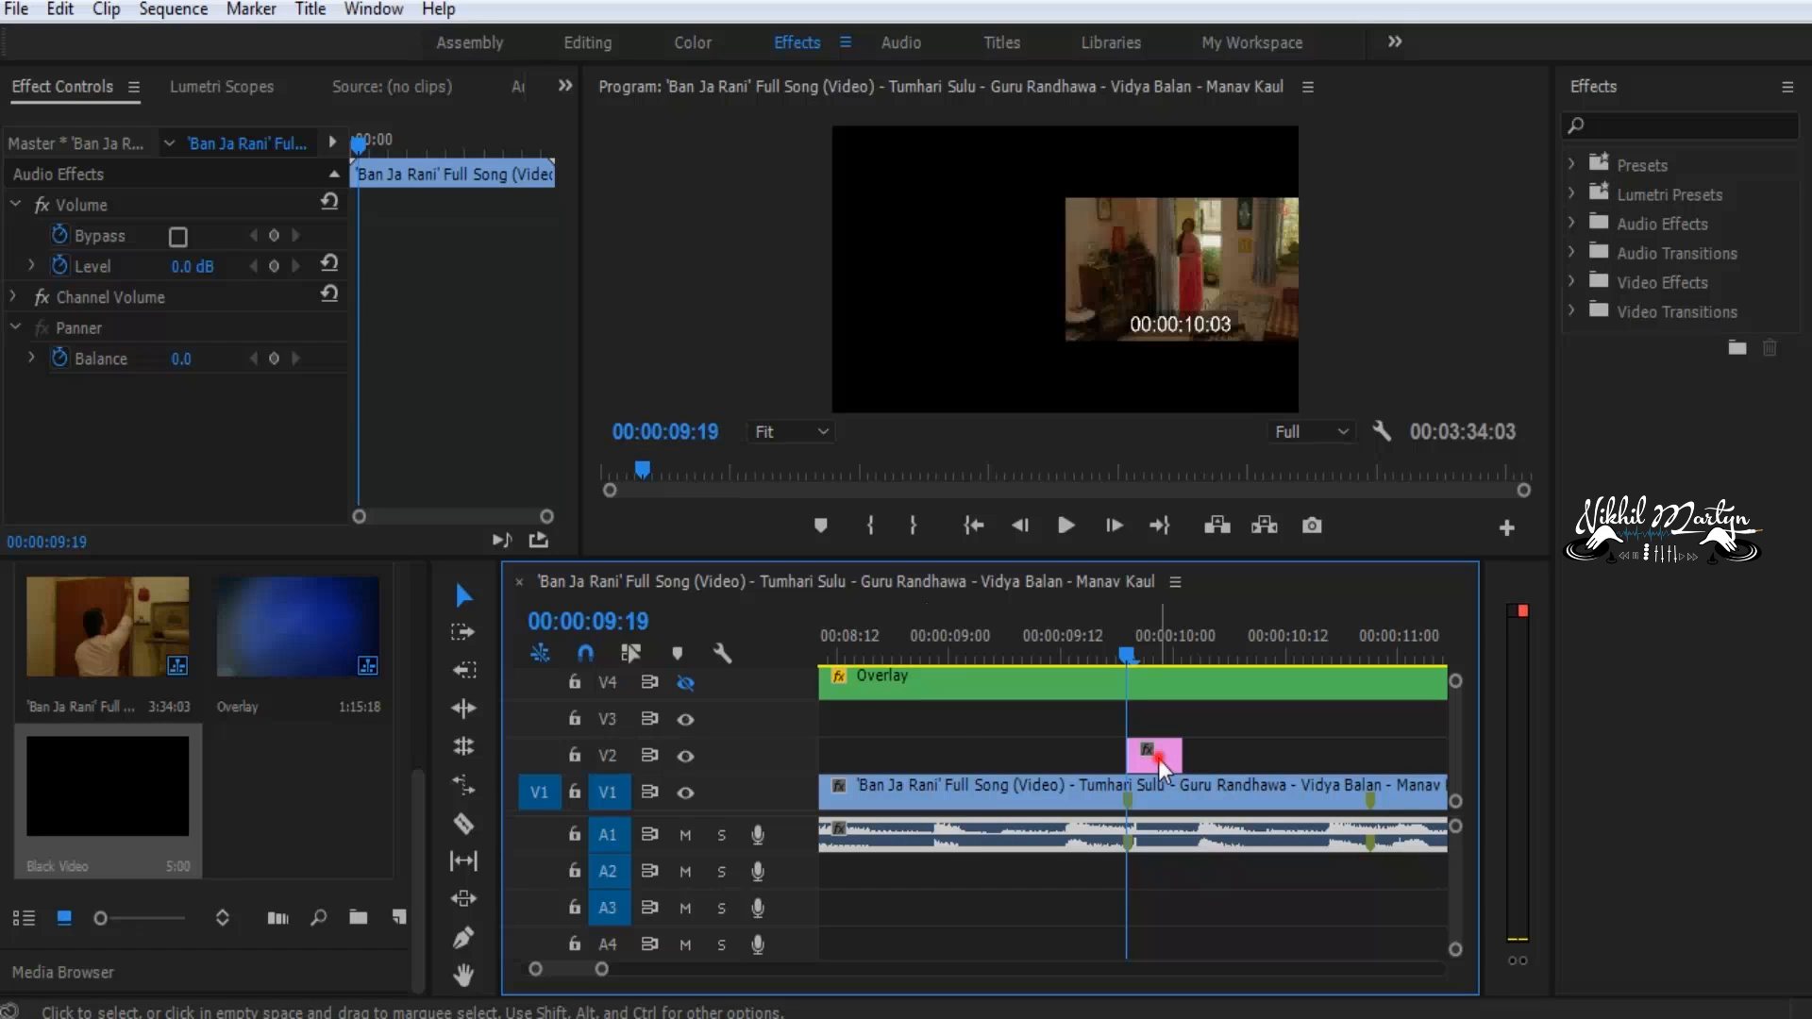
Copy the trimmed Black Video clip, lock V1, and paste a copy on V2 at the second marker, 00:00:10:21
{"action": "left_click", "coordinate": [1158, 759]}
{"action": "right_click", "coordinate": [1158, 759]}
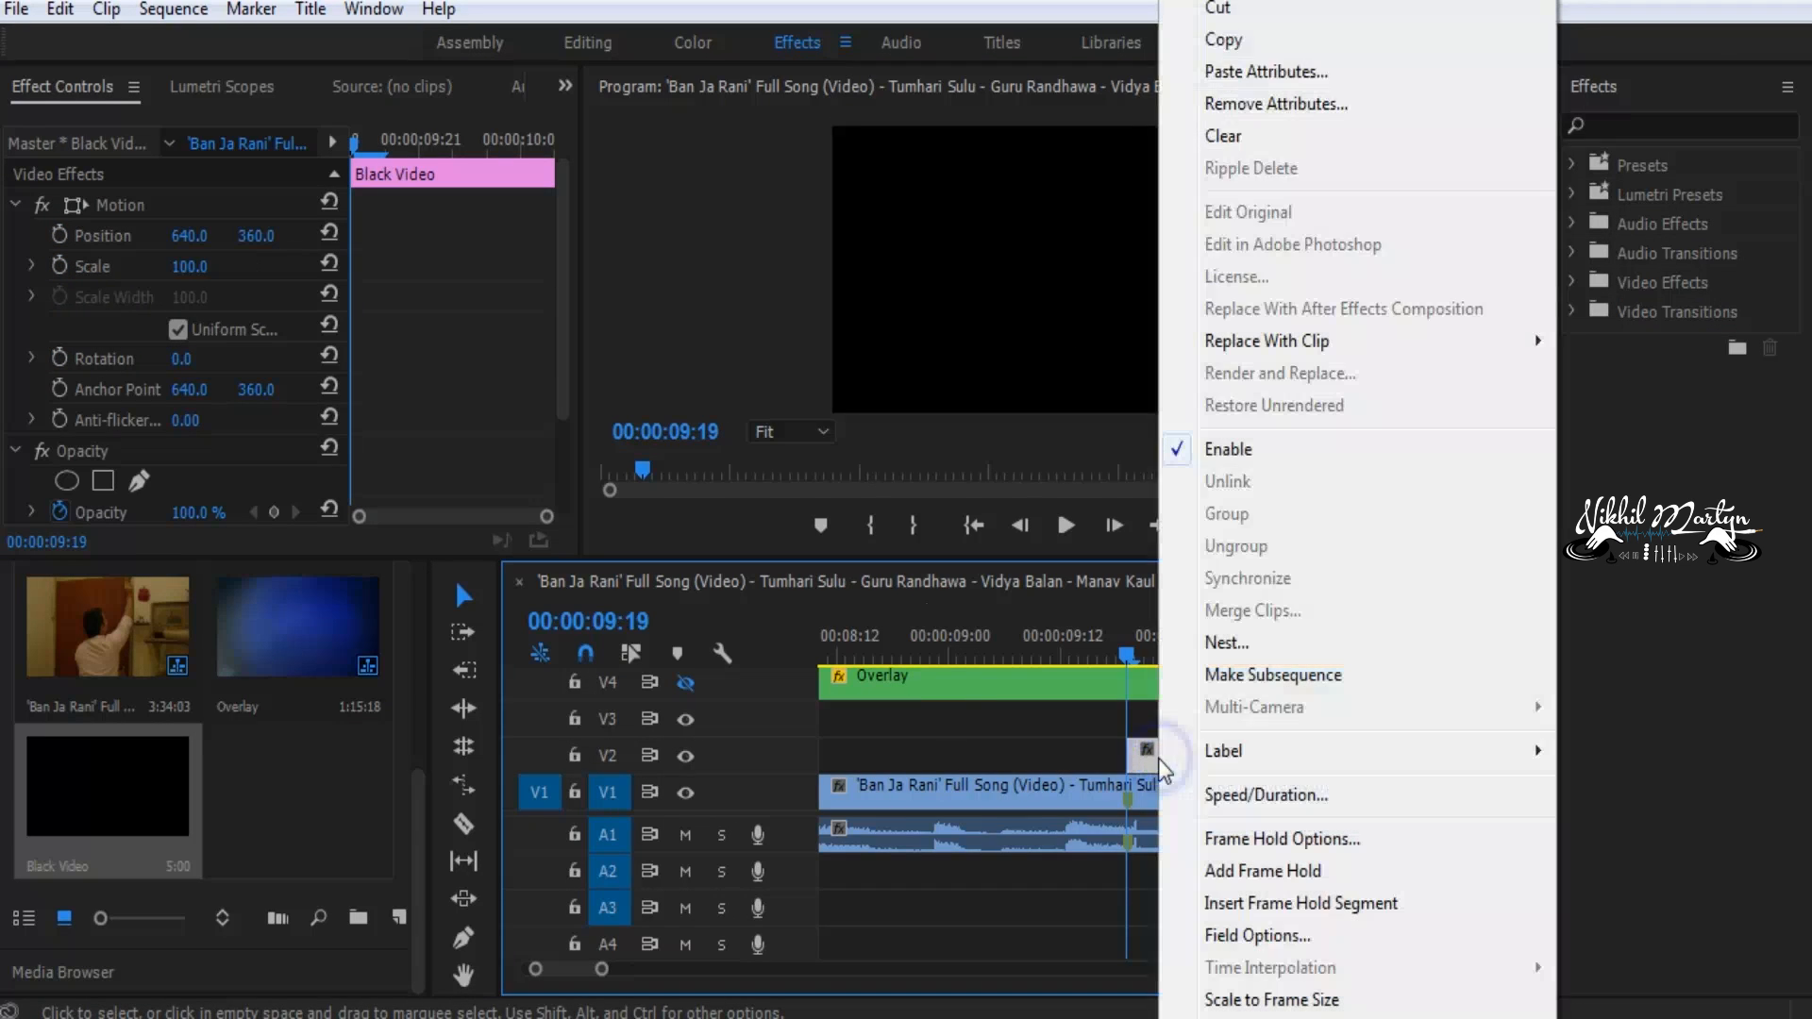
{"action": "left_click", "coordinate": [1223, 40]}
{"action": "left_click", "coordinate": [574, 793]}
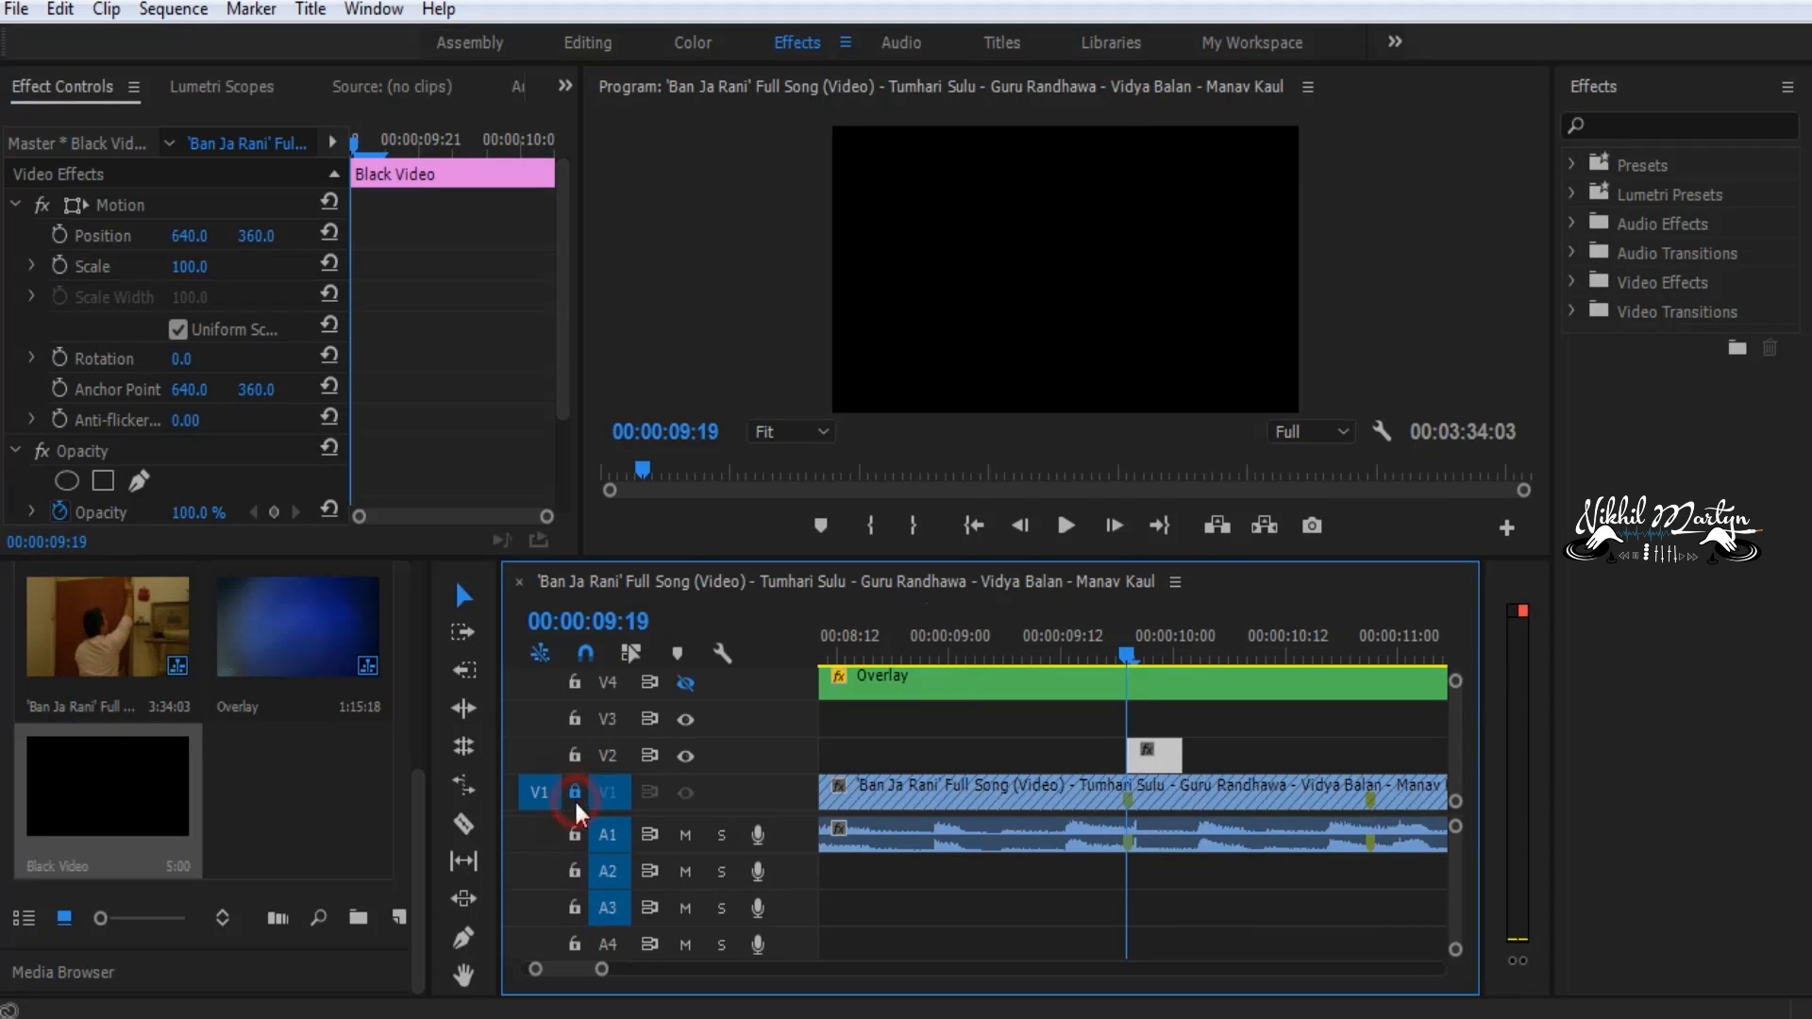
{"action": "key", "text": "space"}
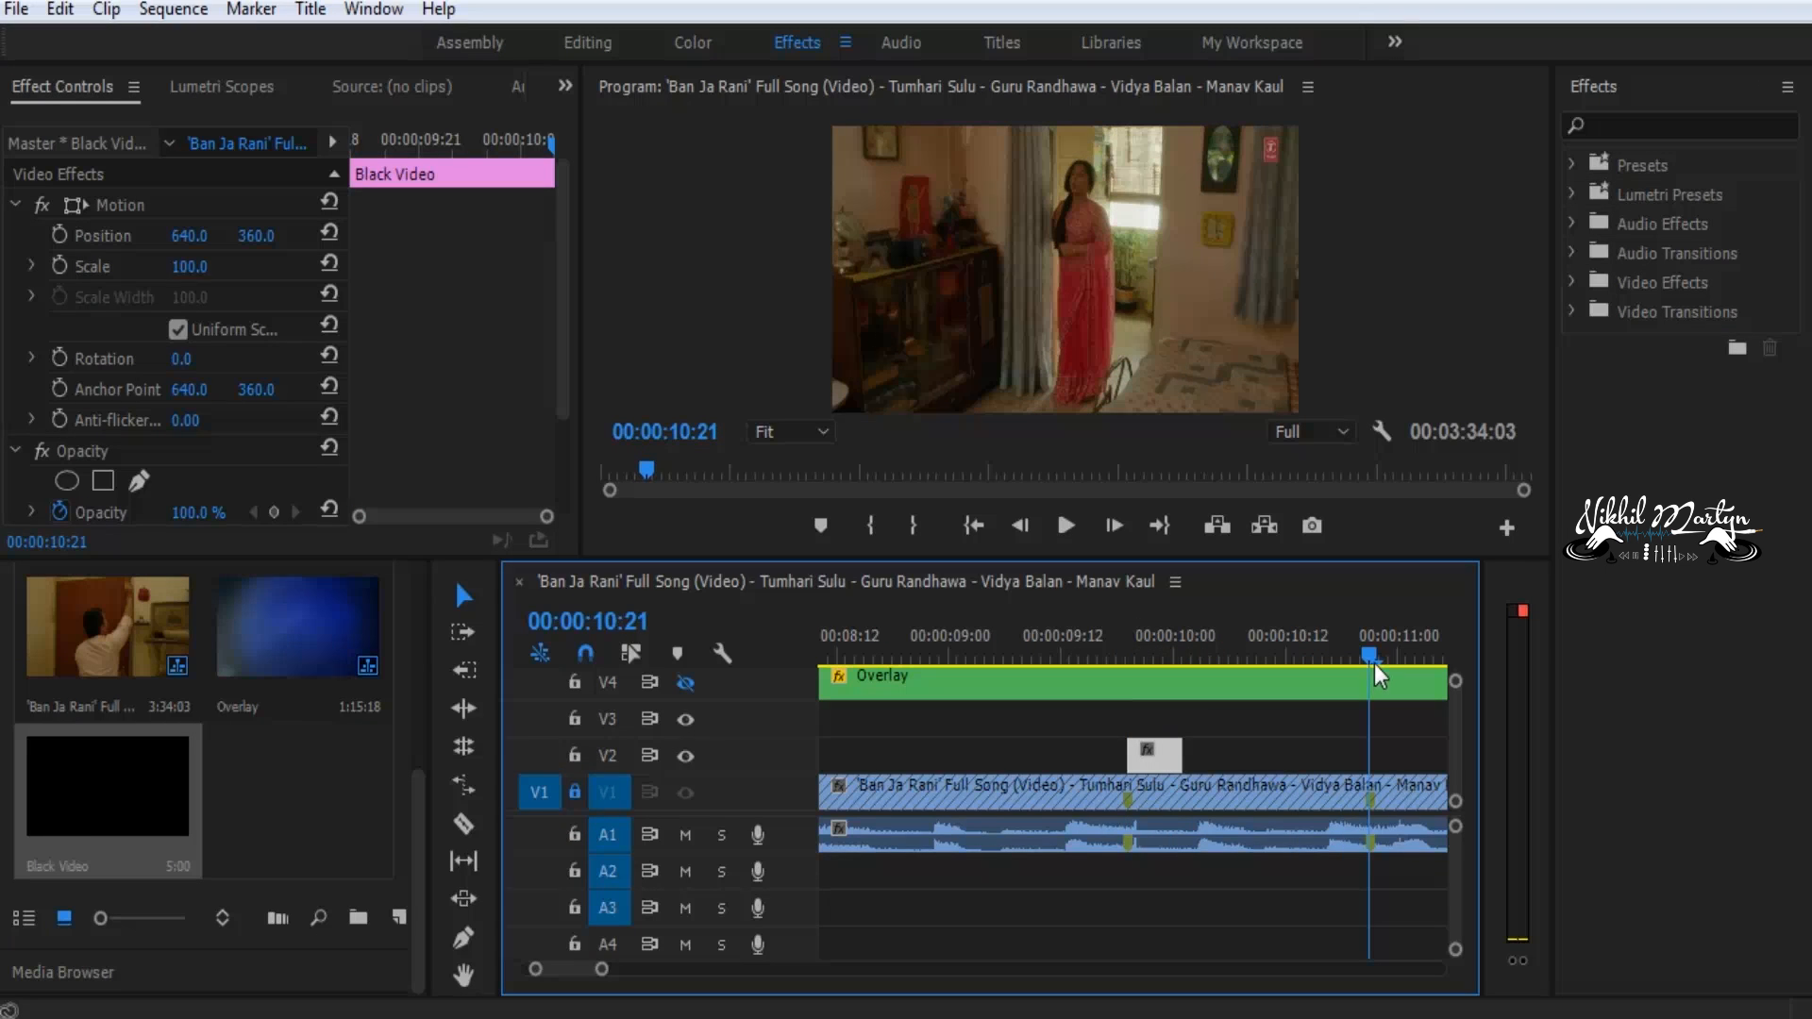
{"action": "key", "text": "space"}
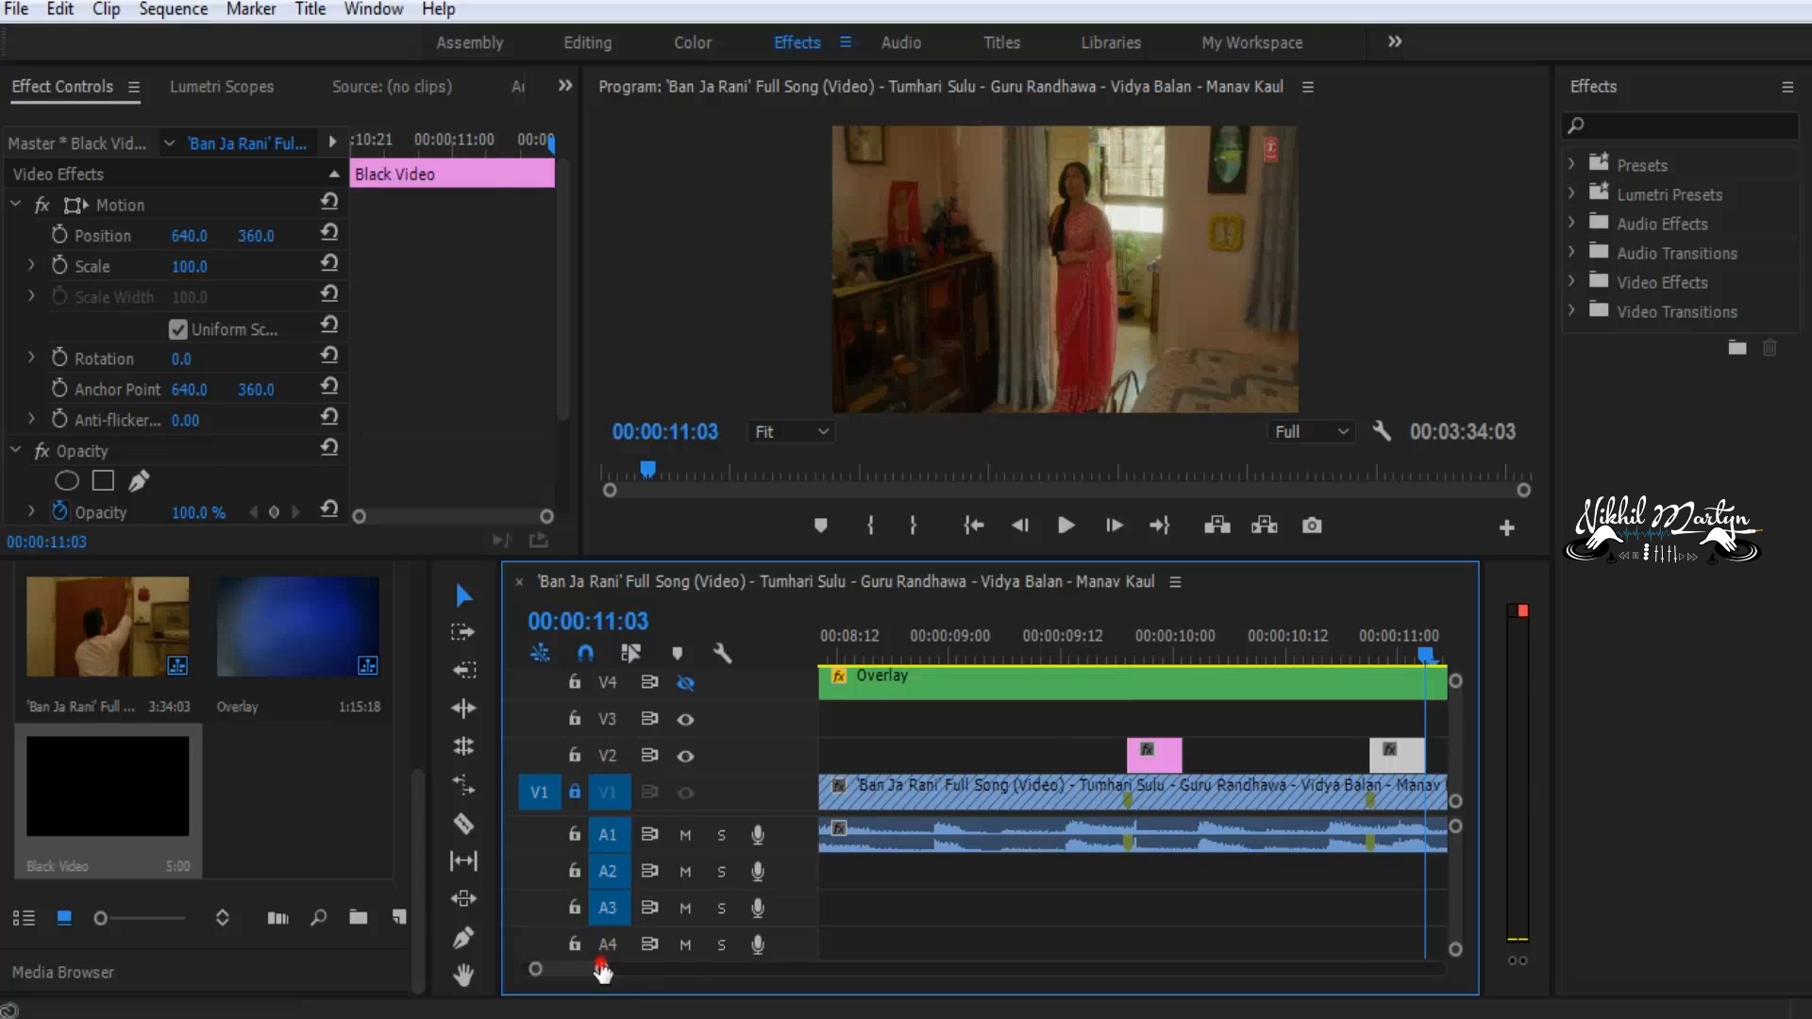
Paste another Black Video clip on V2 at the third marker, 00:00:12:03
{"action": "left_click_drag", "start_coordinate": [603, 969], "coordinate": [719, 972]}
{"action": "left_click_drag", "start_coordinate": [527, 970], "coordinate": [593, 974]}
{"action": "left_click", "coordinate": [1291, 654]}
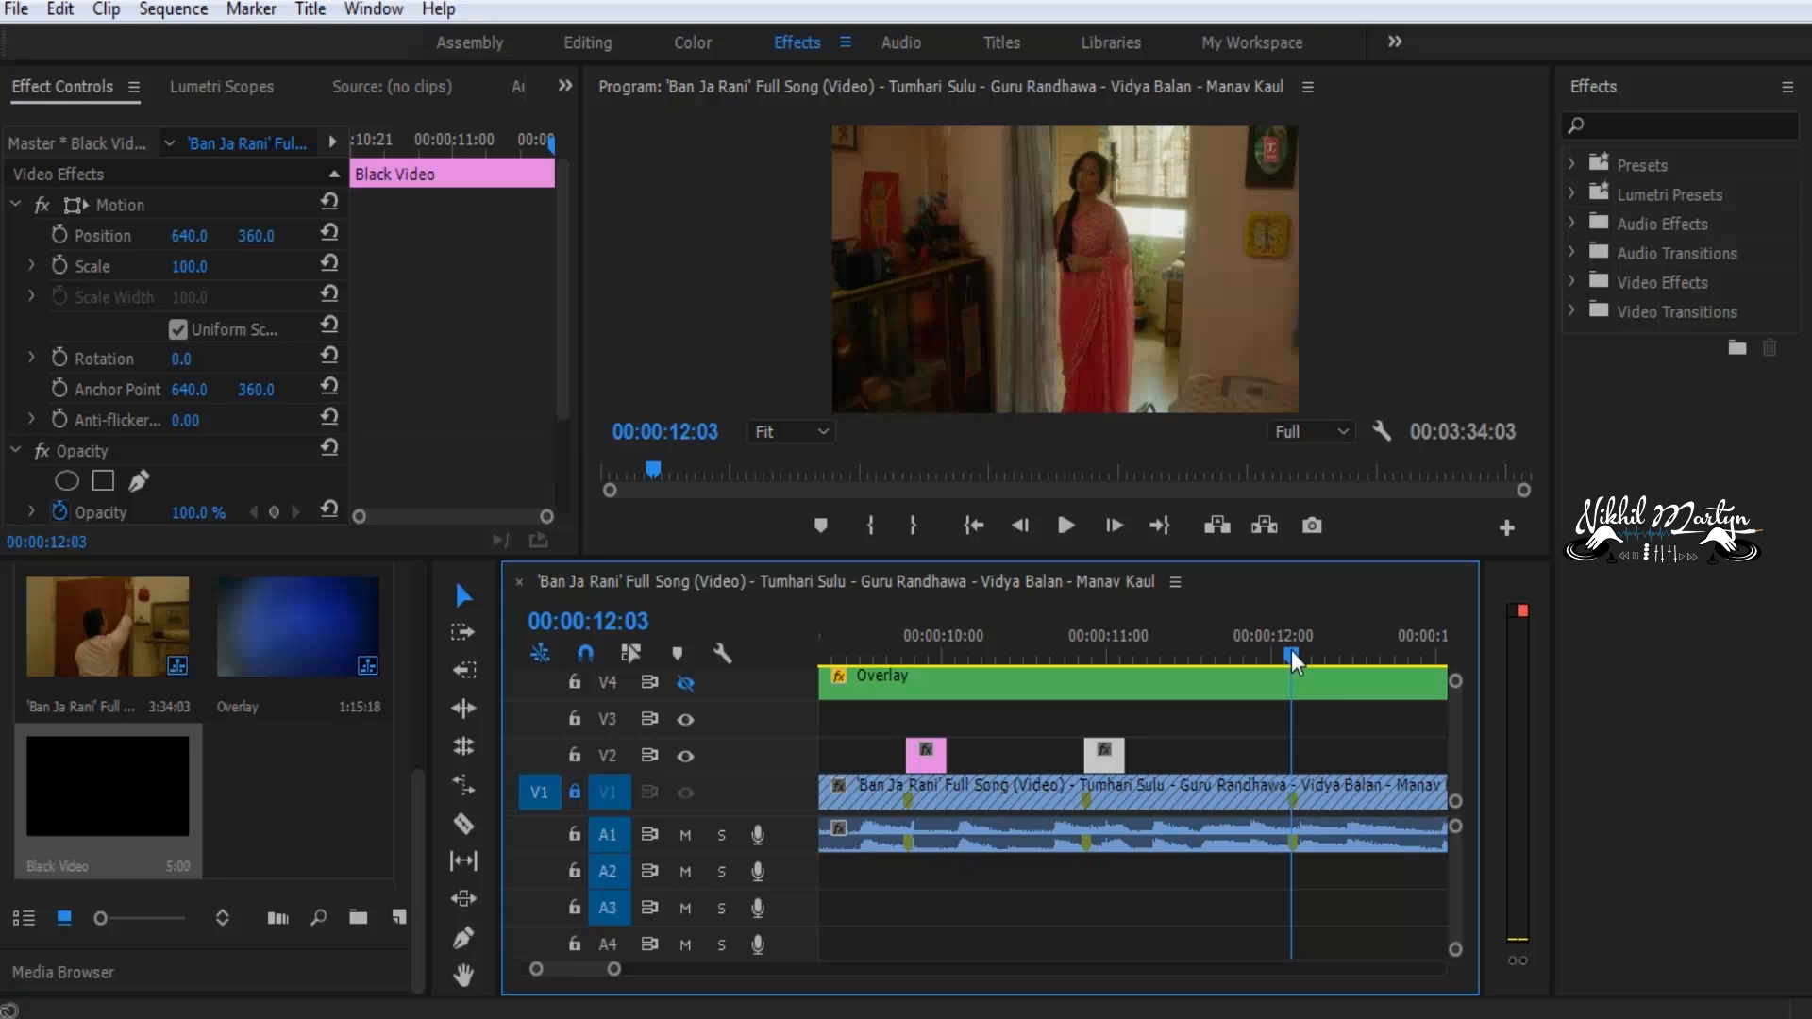
{"action": "left_click_drag", "start_coordinate": [1291, 649], "coordinate": [1293, 654]}
{"action": "key", "text": "ctrl+v"}
Paste a Black Video clip on V2 exactly at the fourth marker, 00:00:13:07
{"action": "left_click_drag", "start_coordinate": [616, 975], "coordinate": [684, 970]}
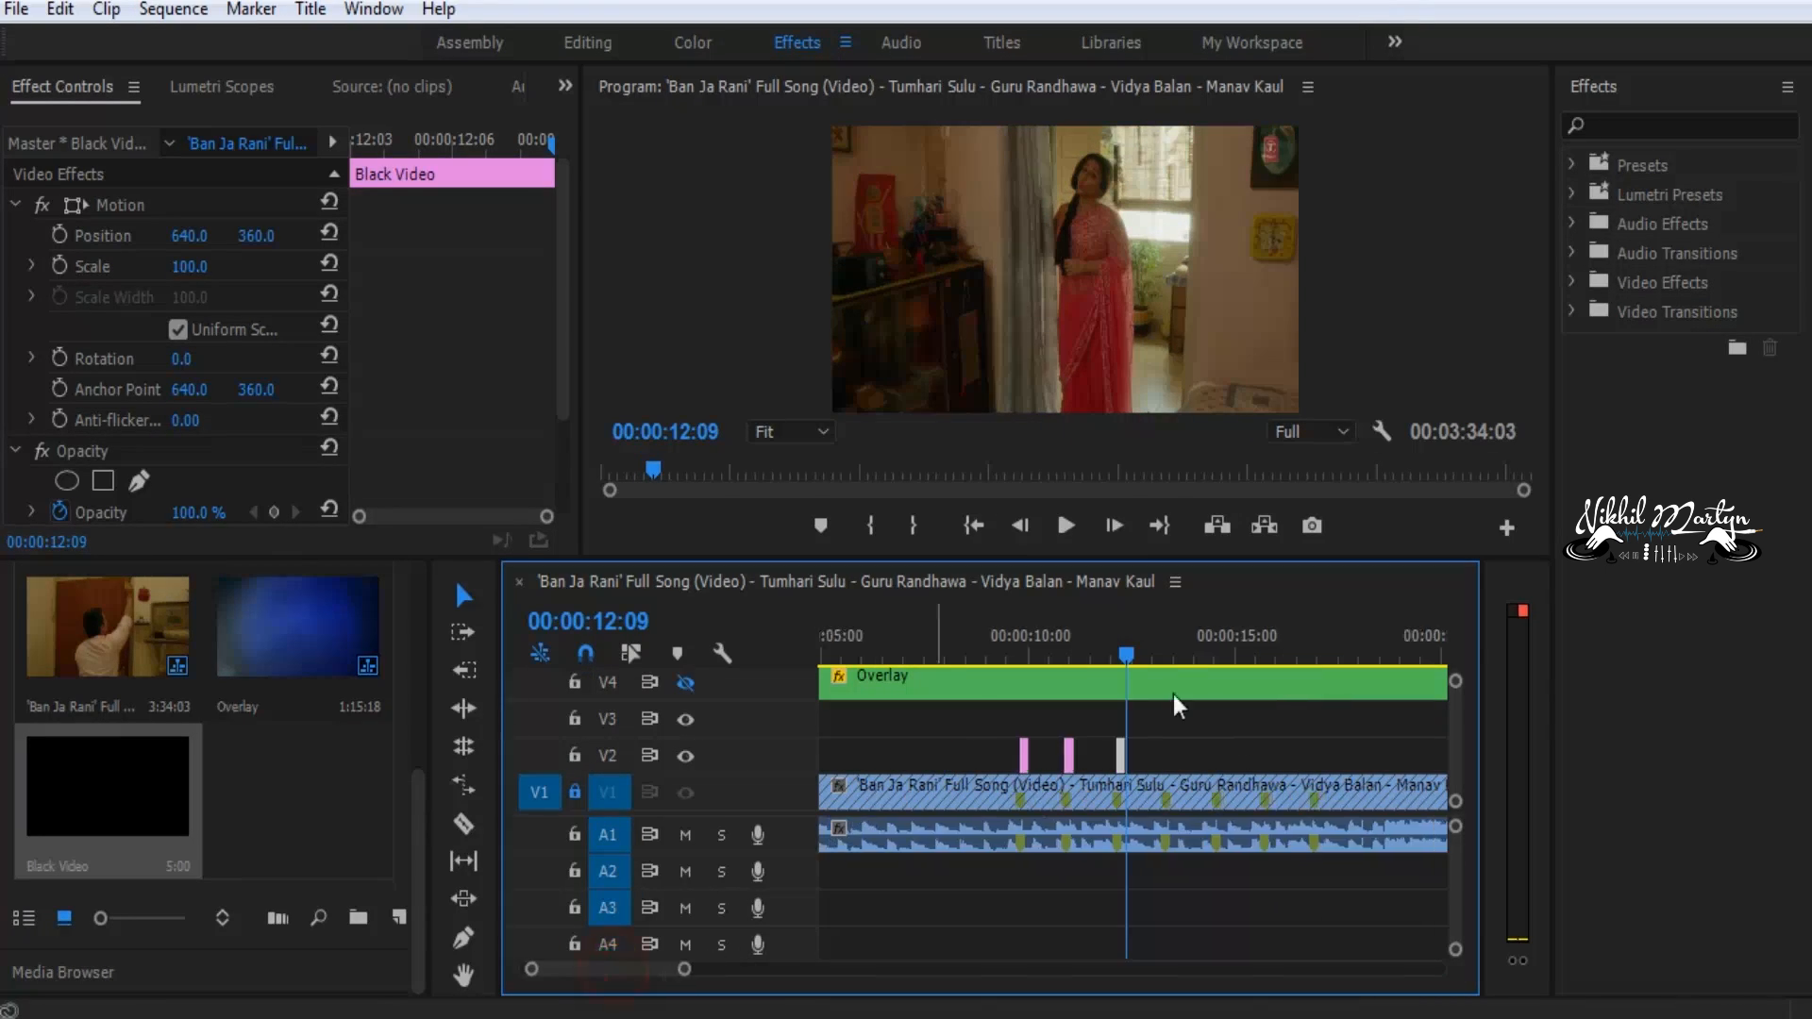
{"action": "left_click_drag", "start_coordinate": [1136, 659], "coordinate": [1163, 659]}
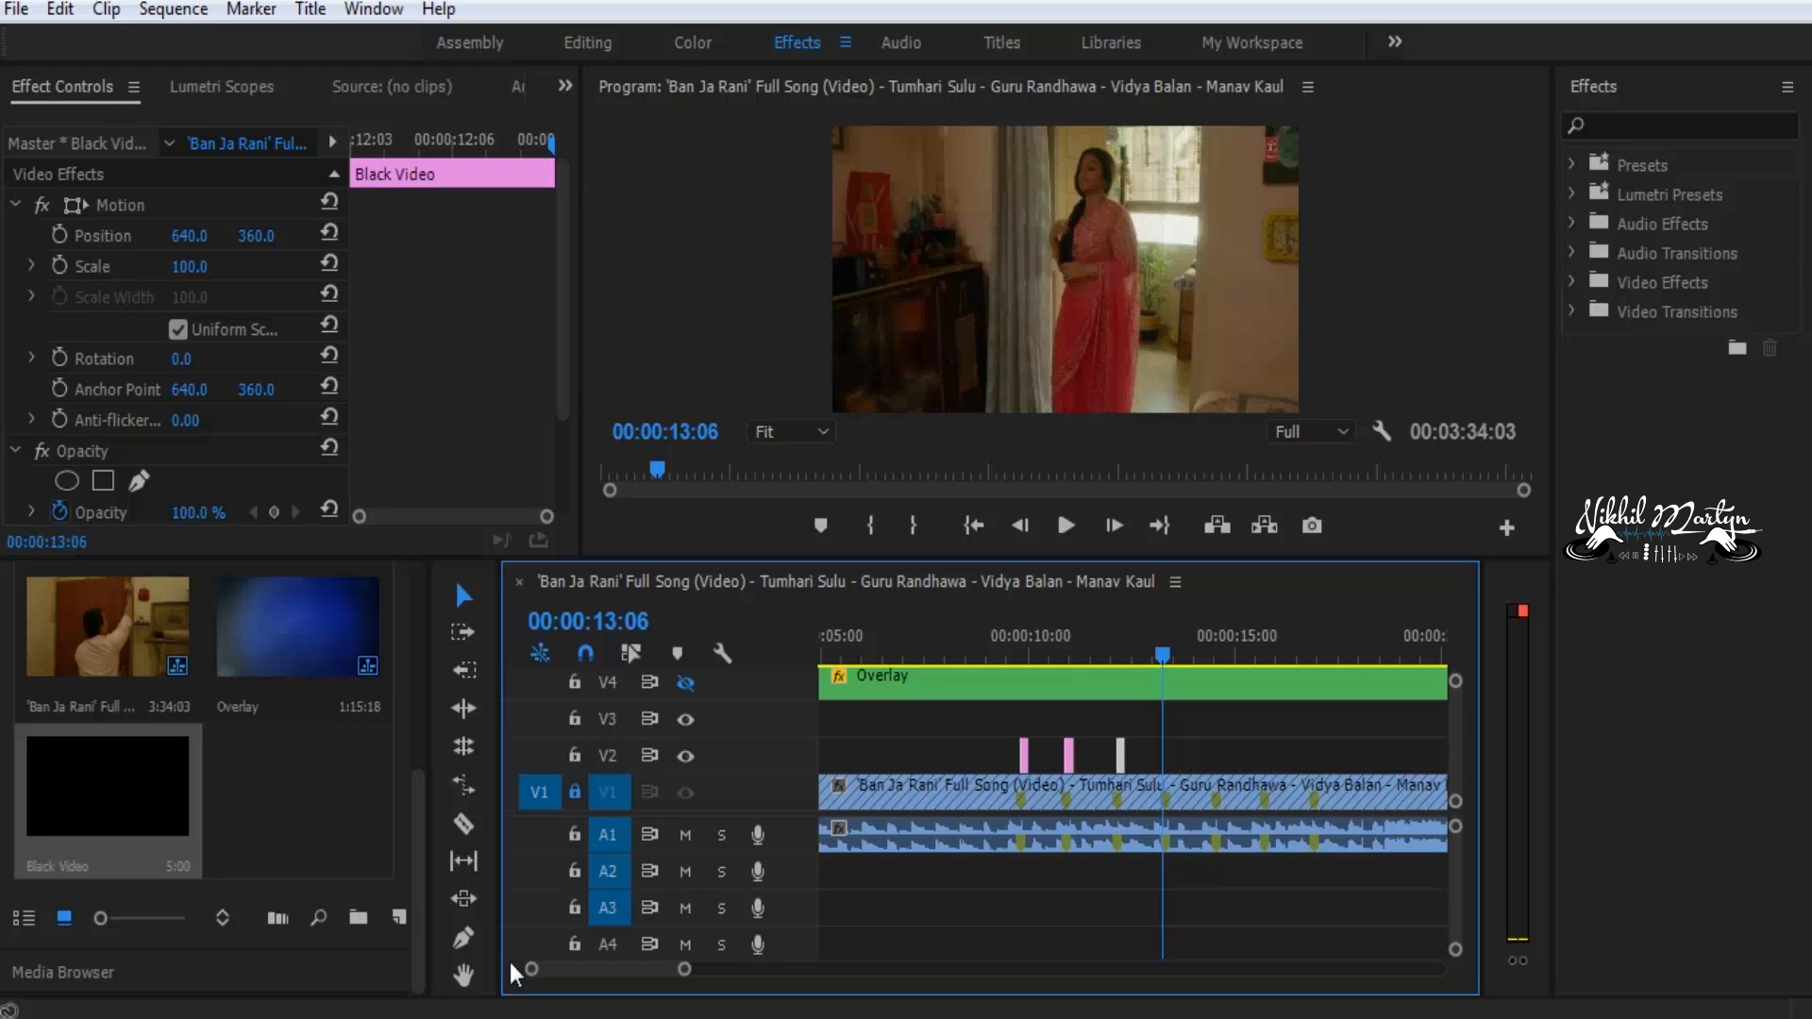
{"action": "left_click_drag", "start_coordinate": [531, 972], "coordinate": [626, 970]}
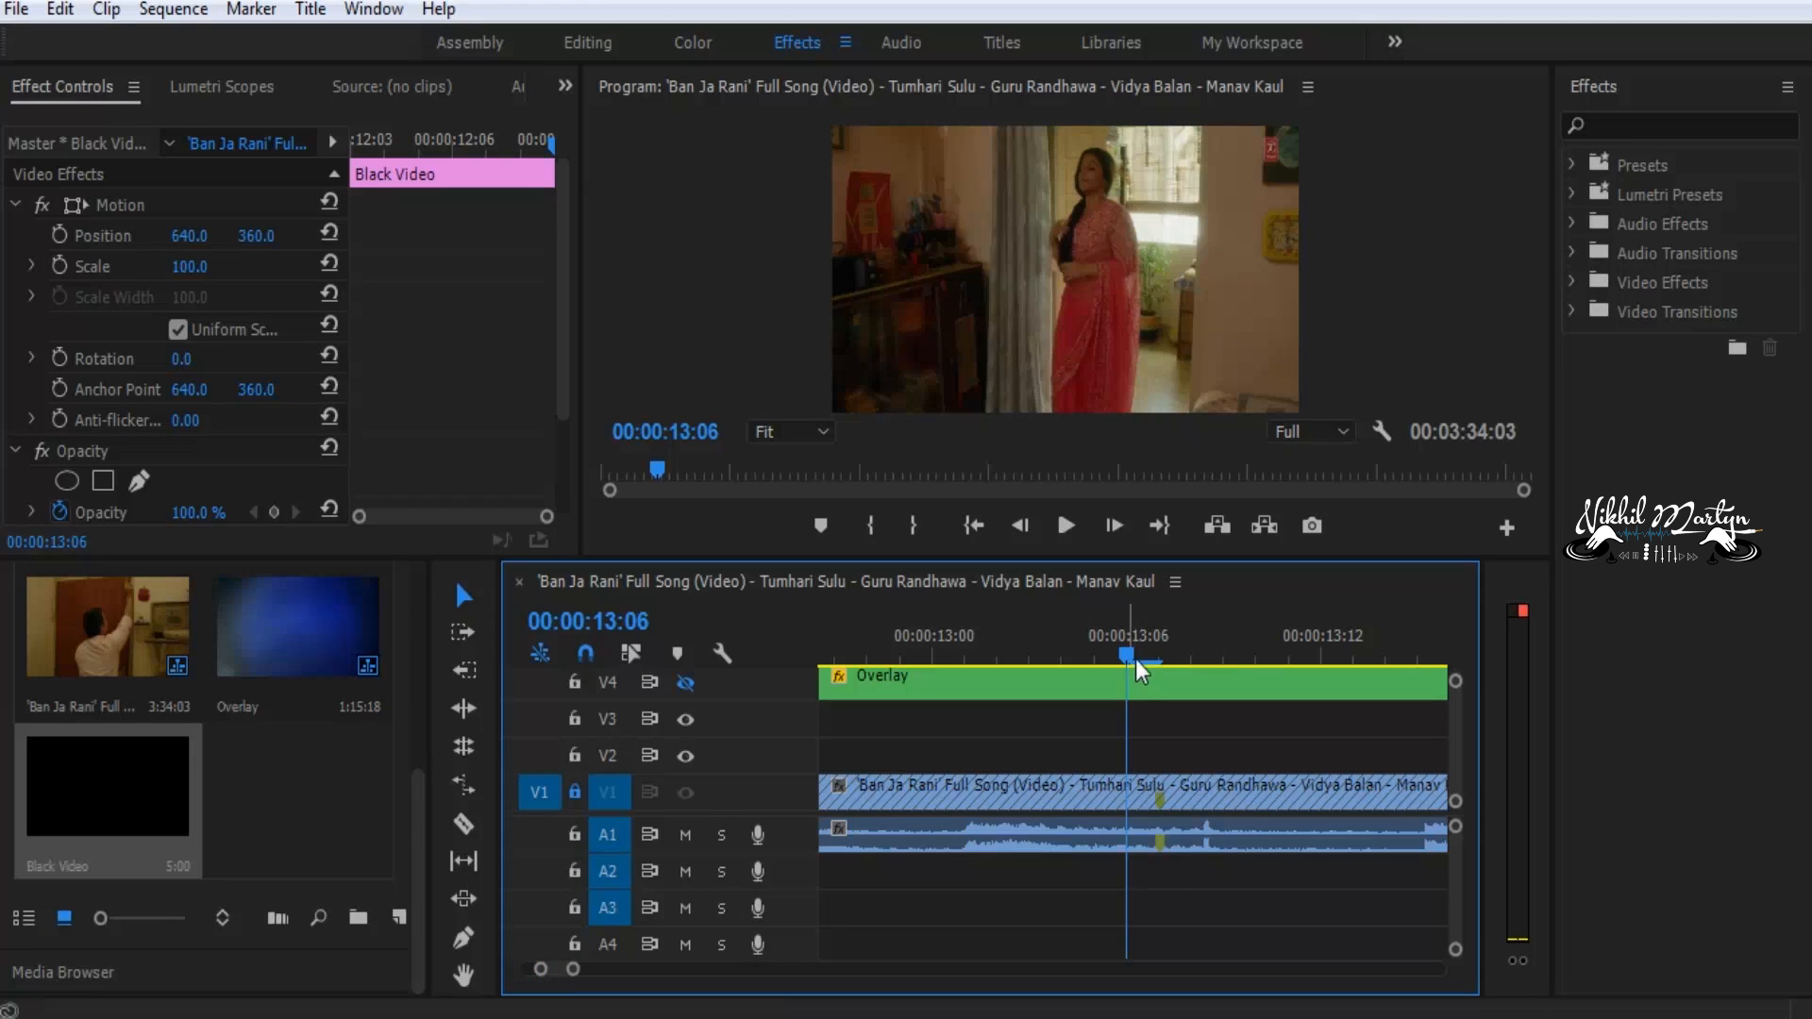
{"action": "left_click_drag", "start_coordinate": [1135, 658], "coordinate": [1167, 659]}
{"action": "key", "text": "ctrl+v"}
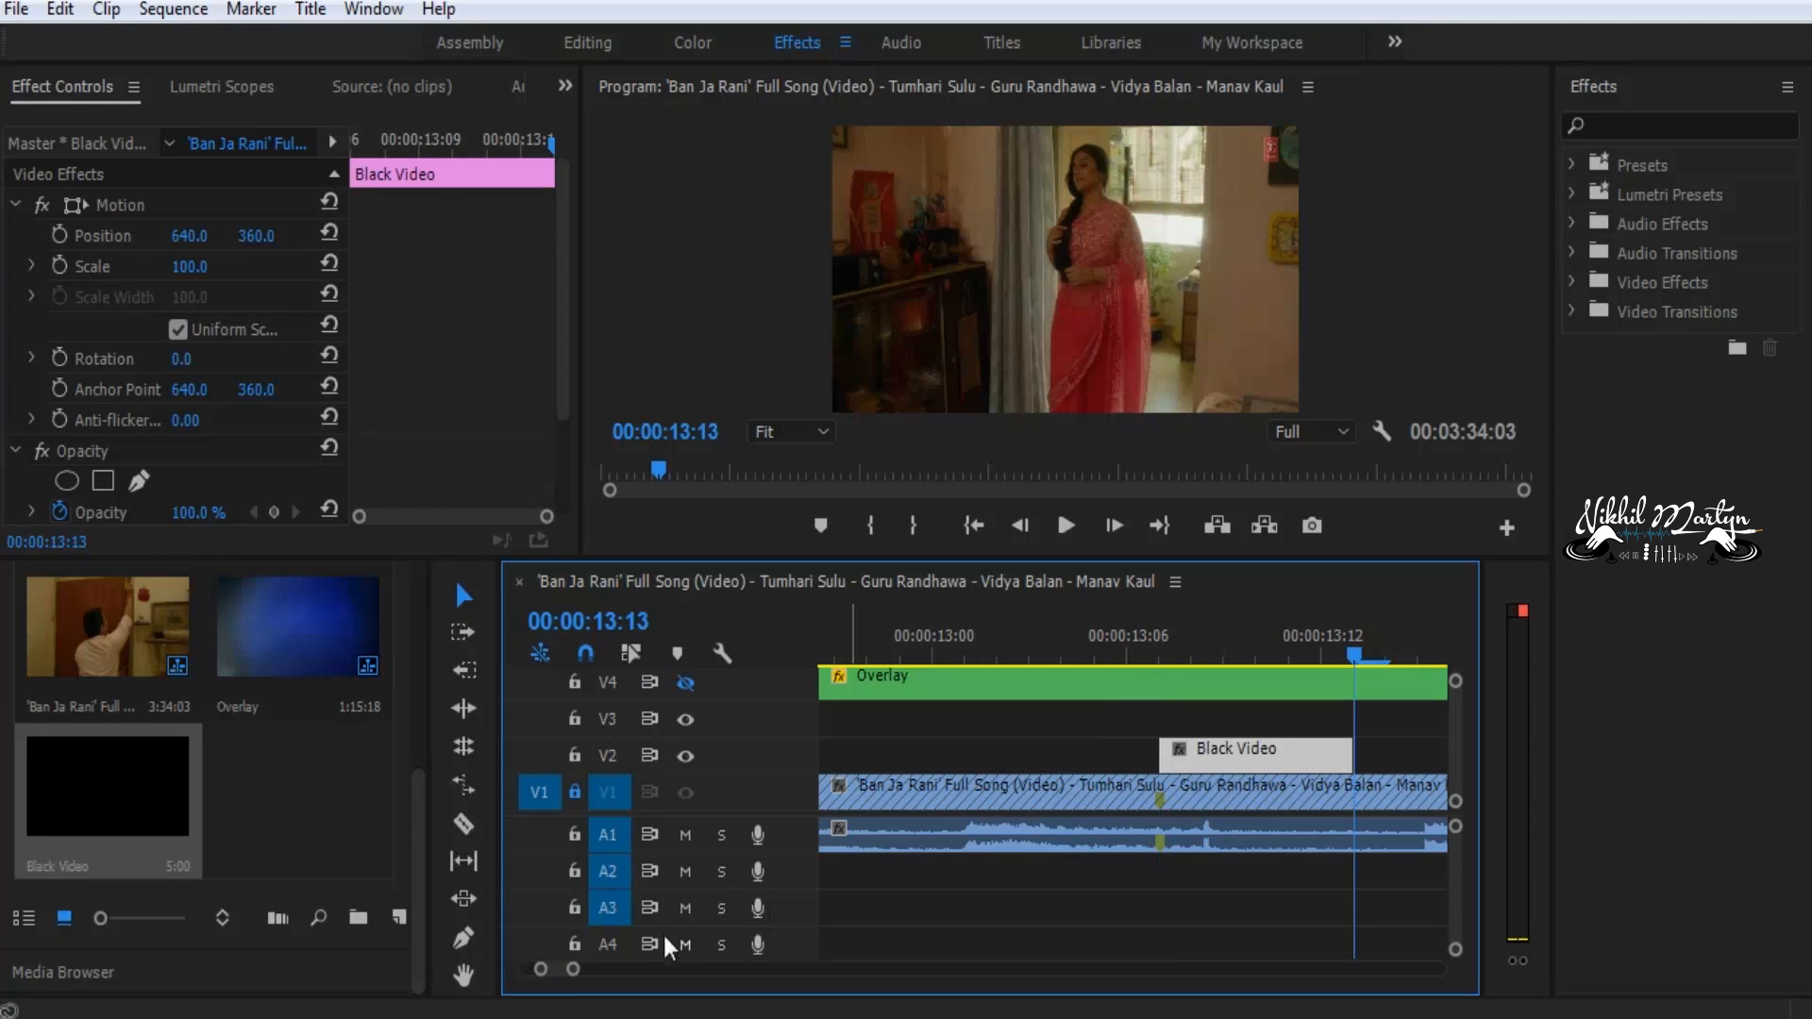
Paste Black Video clips on V2 at the three remaining markers, the last one at 00:00:16:22
{"action": "left_click_drag", "start_coordinate": [573, 969], "coordinate": [677, 969]}
{"action": "left_click_drag", "start_coordinate": [1132, 660], "coordinate": [1288, 655]}
{"action": "key", "text": "ctrl+v"}
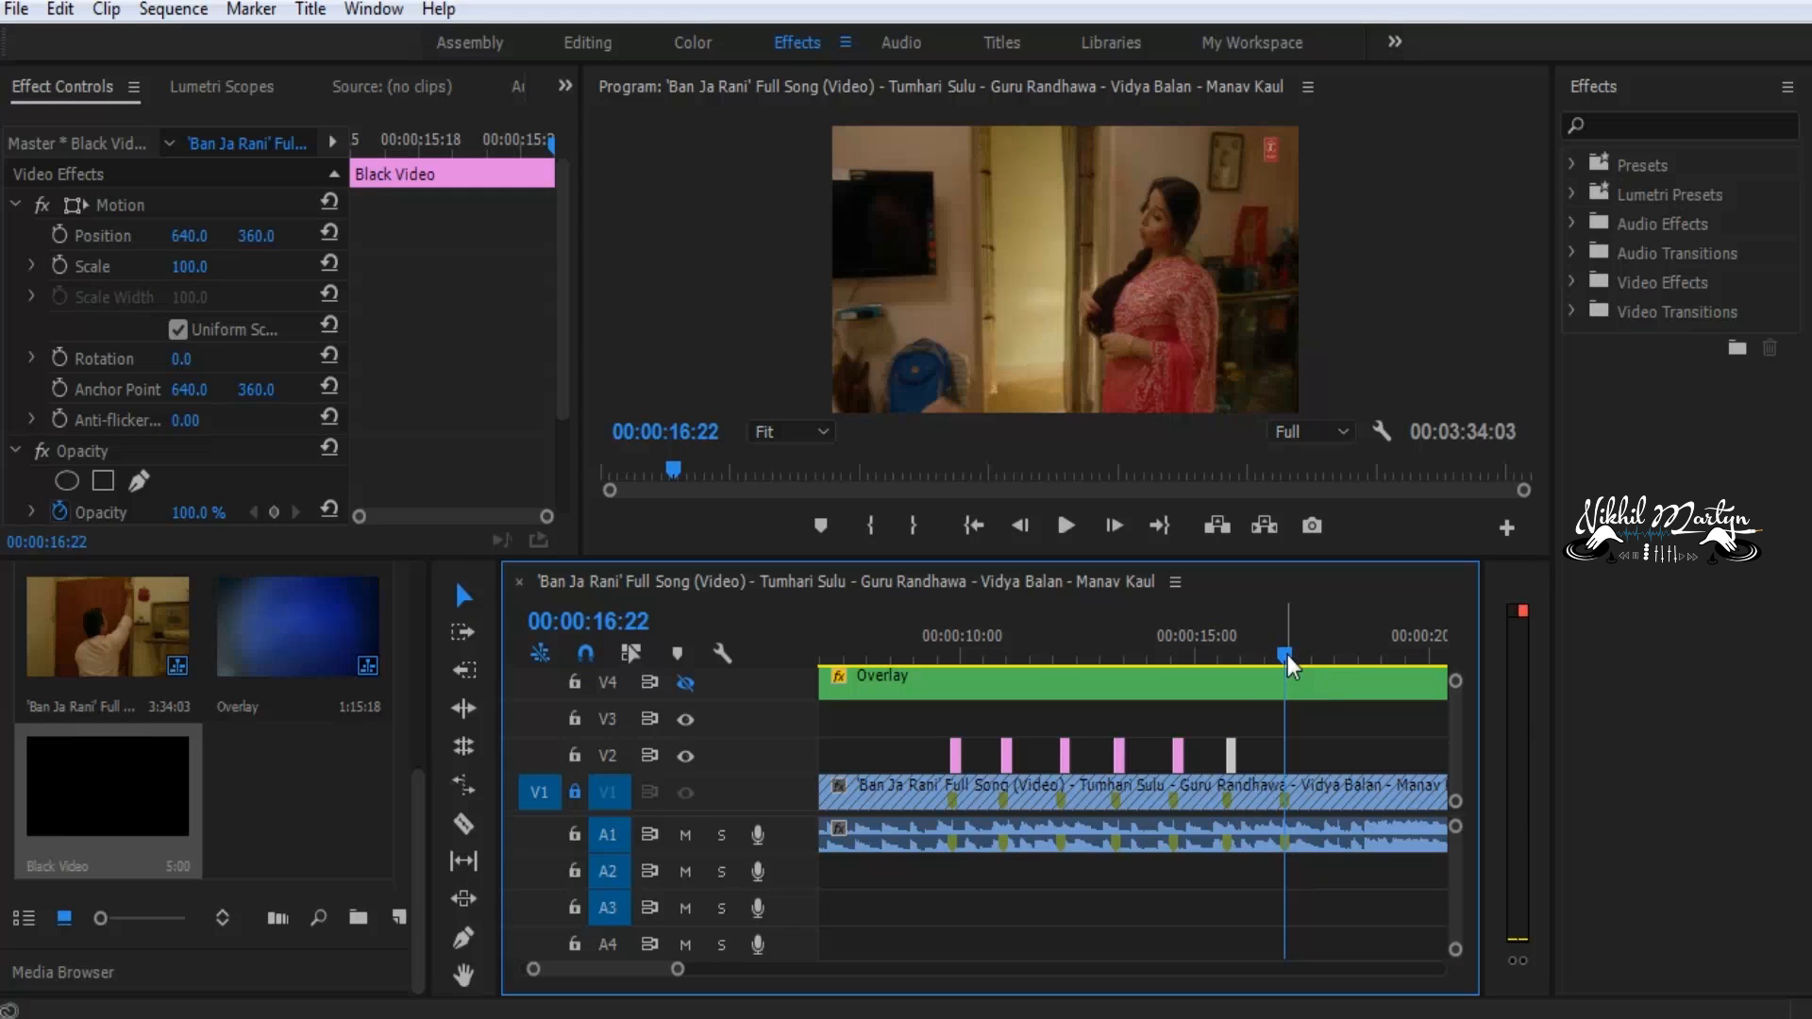
{"action": "key", "text": "ctrl+v"}
Play the song from 00:00:09:12 to check the black flashes against the beats
{"action": "left_click", "coordinate": [932, 659]}
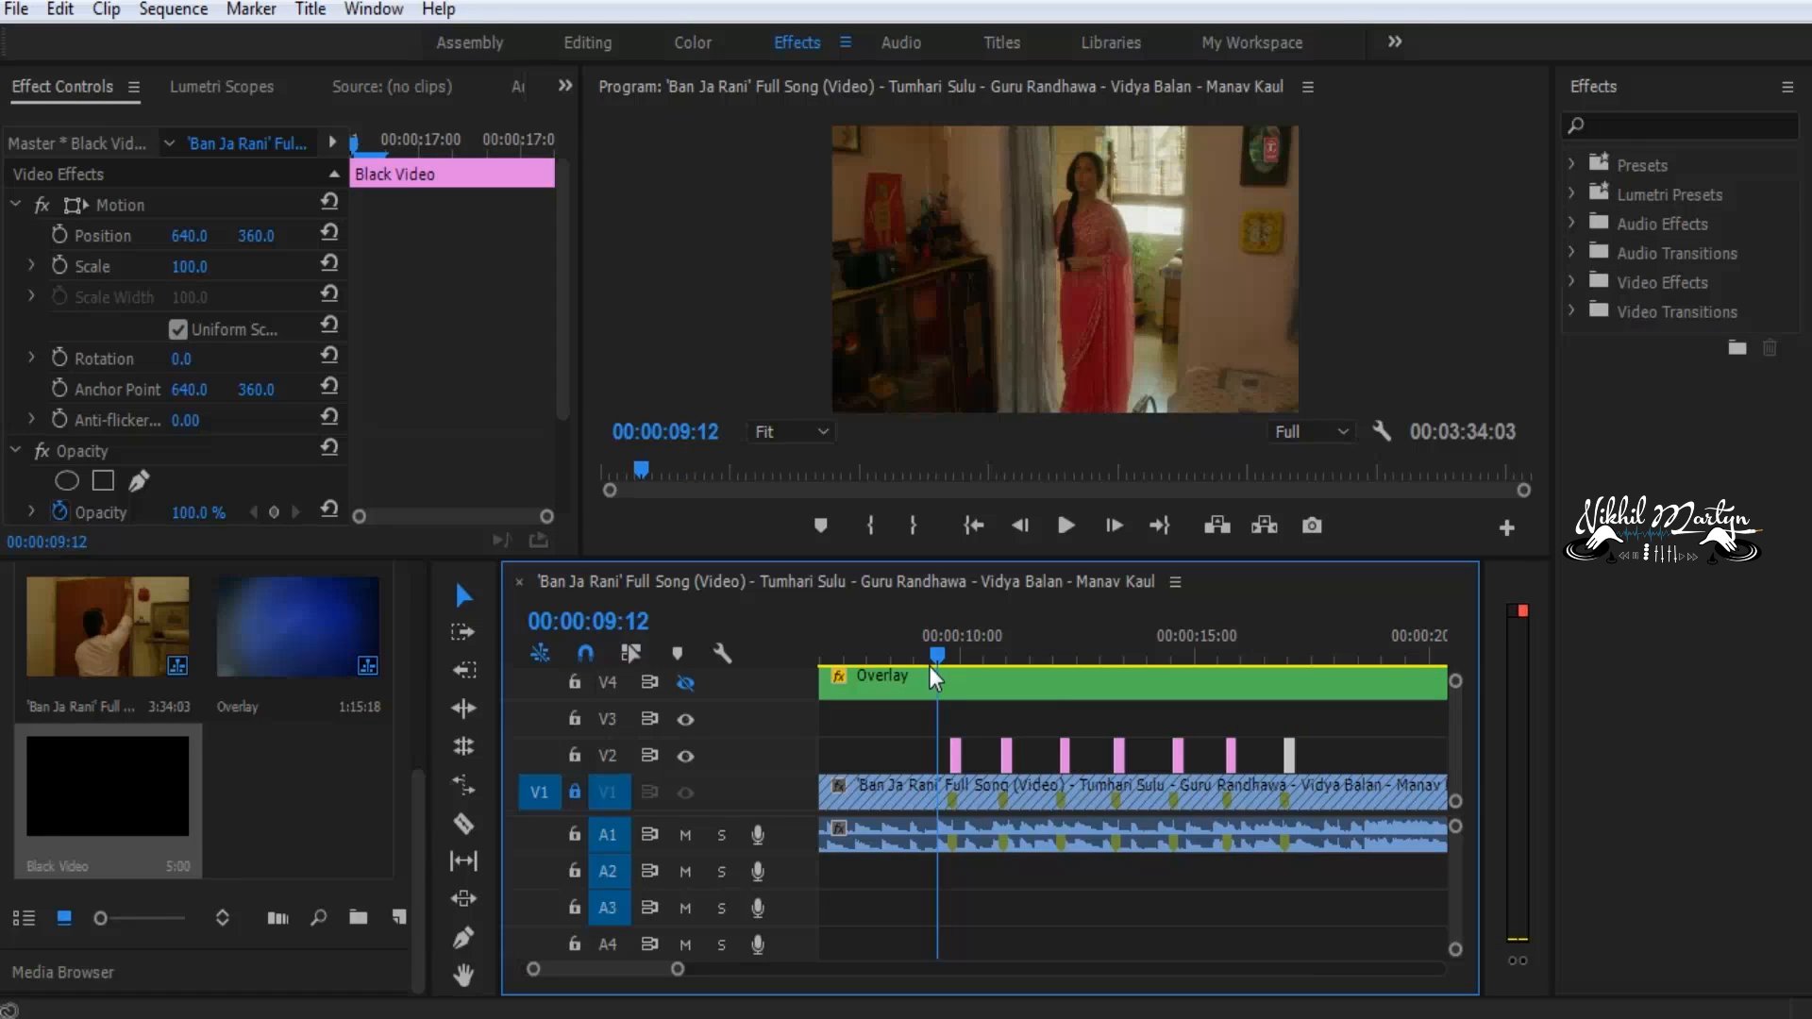
{"action": "left_click", "coordinate": [1065, 525]}
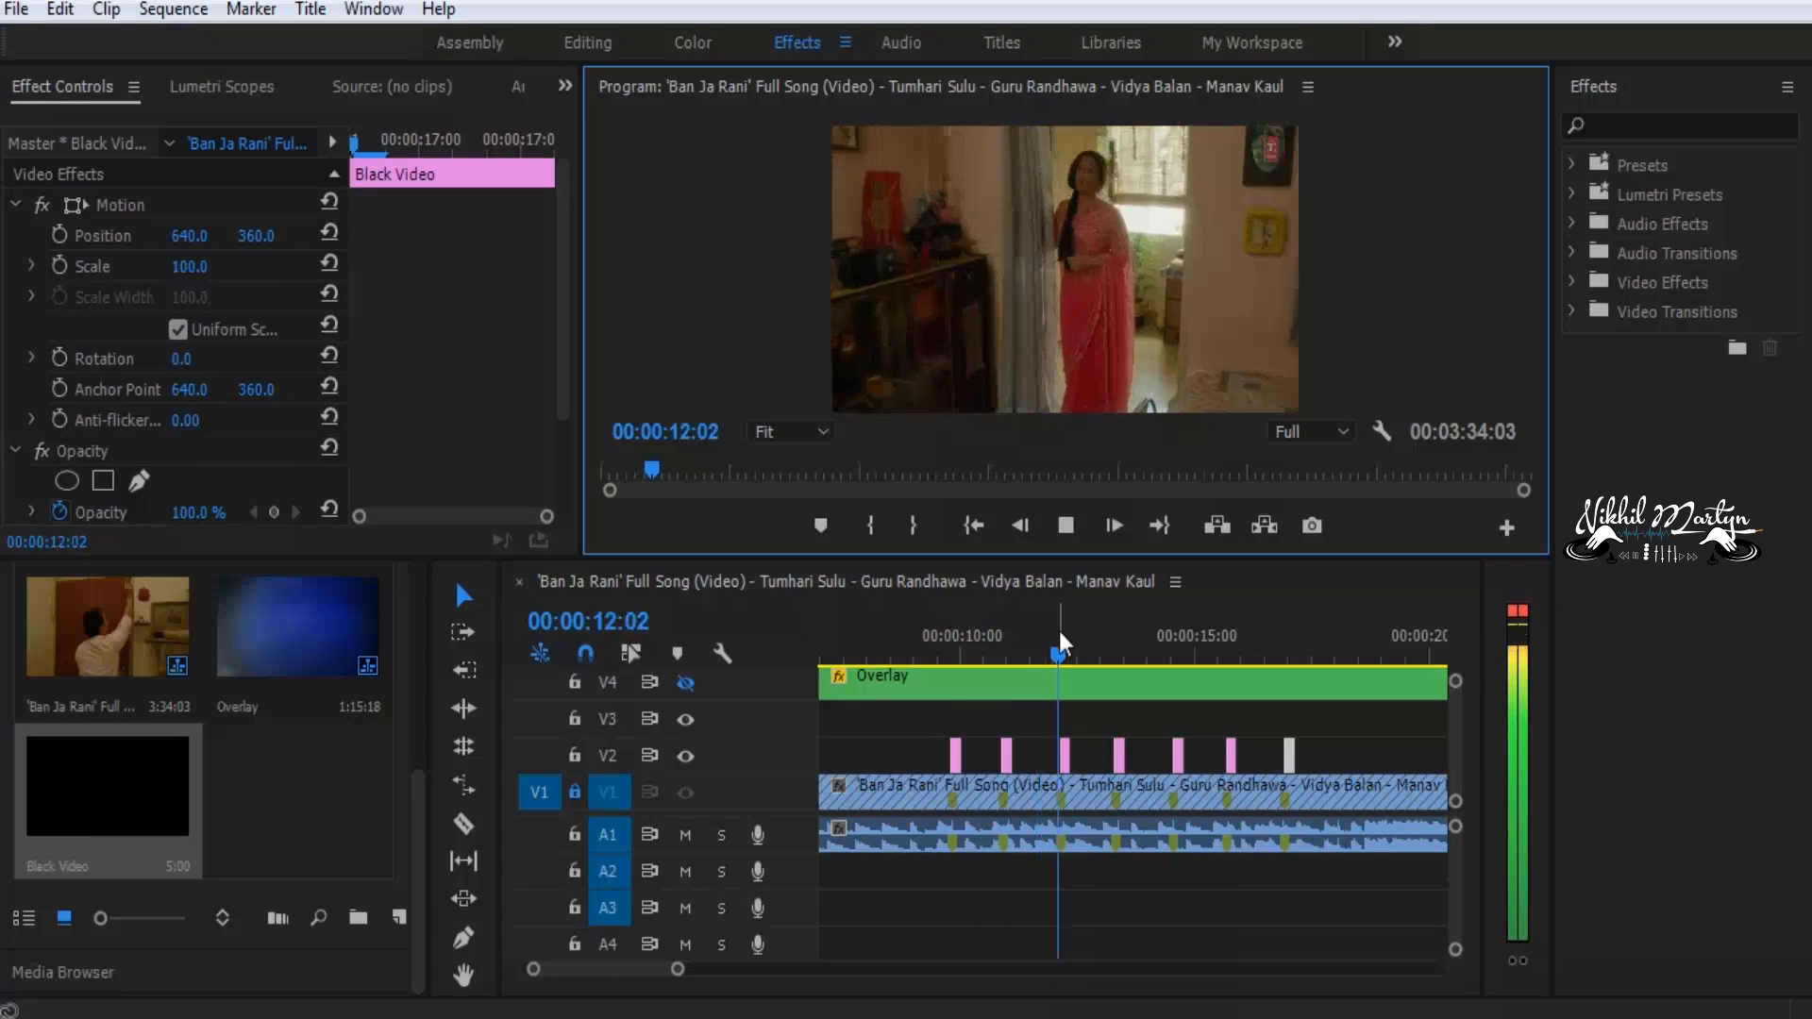
{"action": "key", "text": "space"}
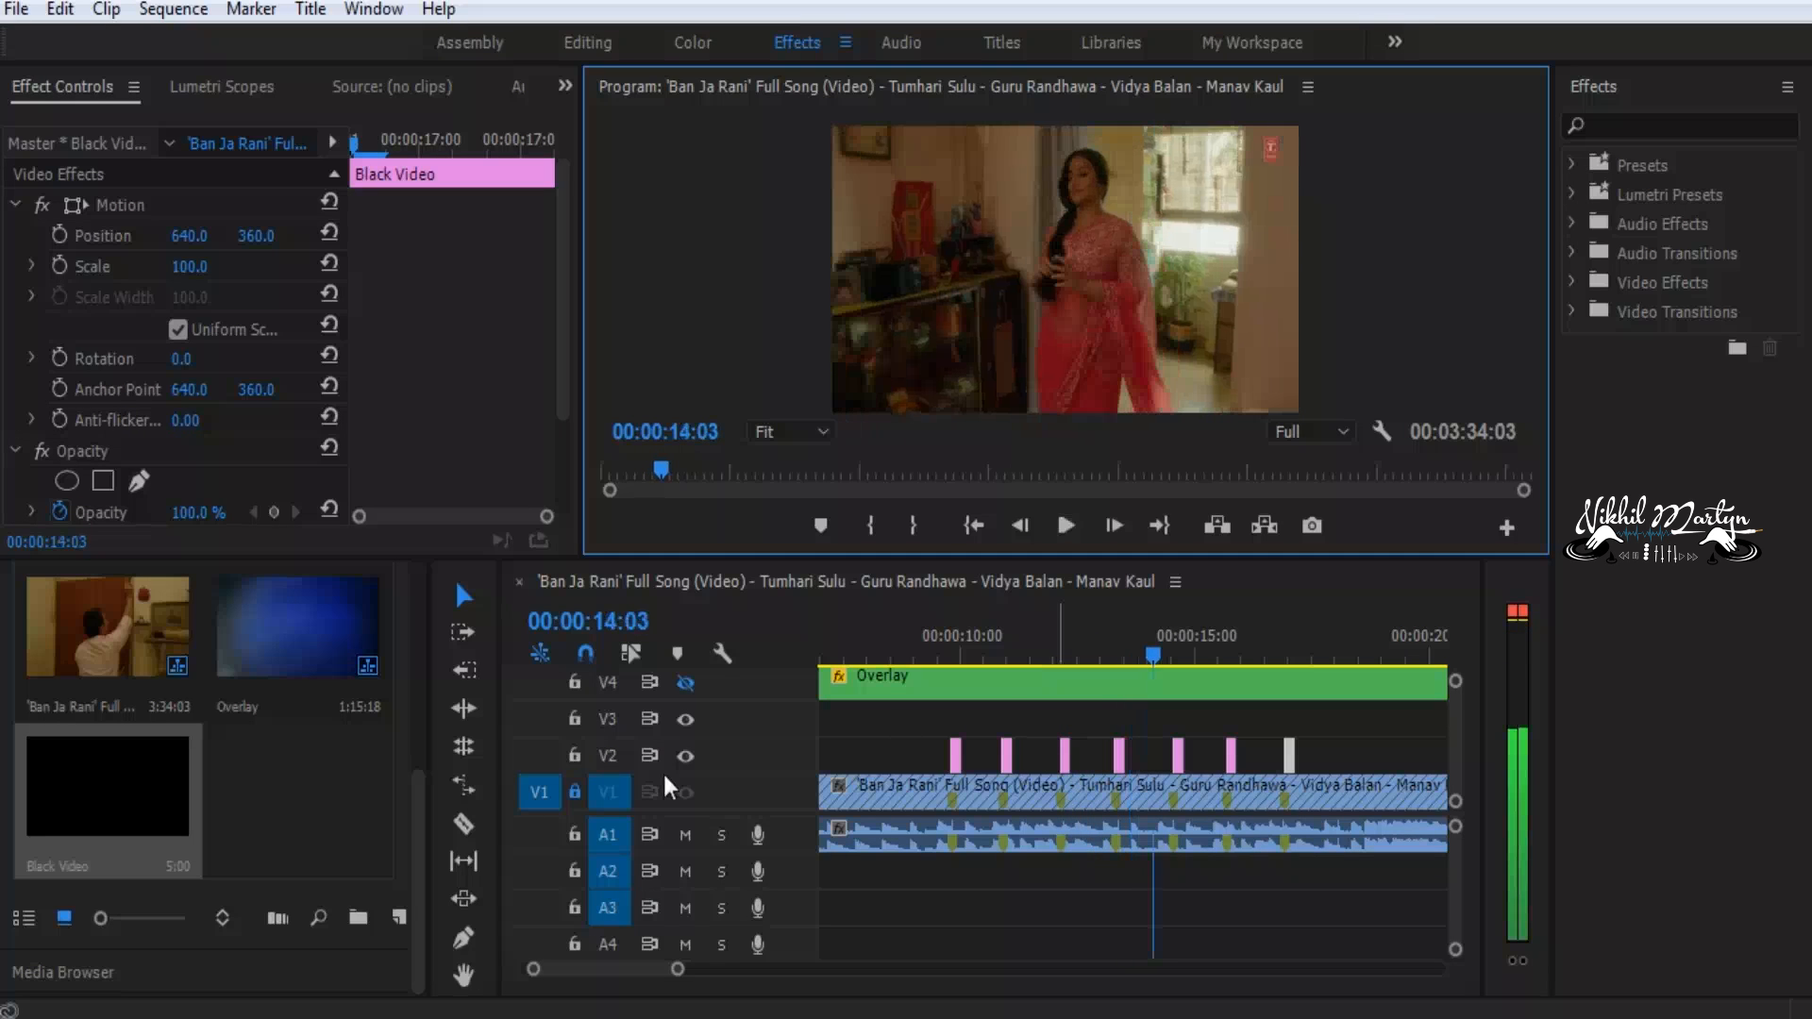
Show V4 and V5 again and play from just before the first Black Video clip to check the flashes together with the overlays
{"action": "left_click", "coordinate": [686, 755]}
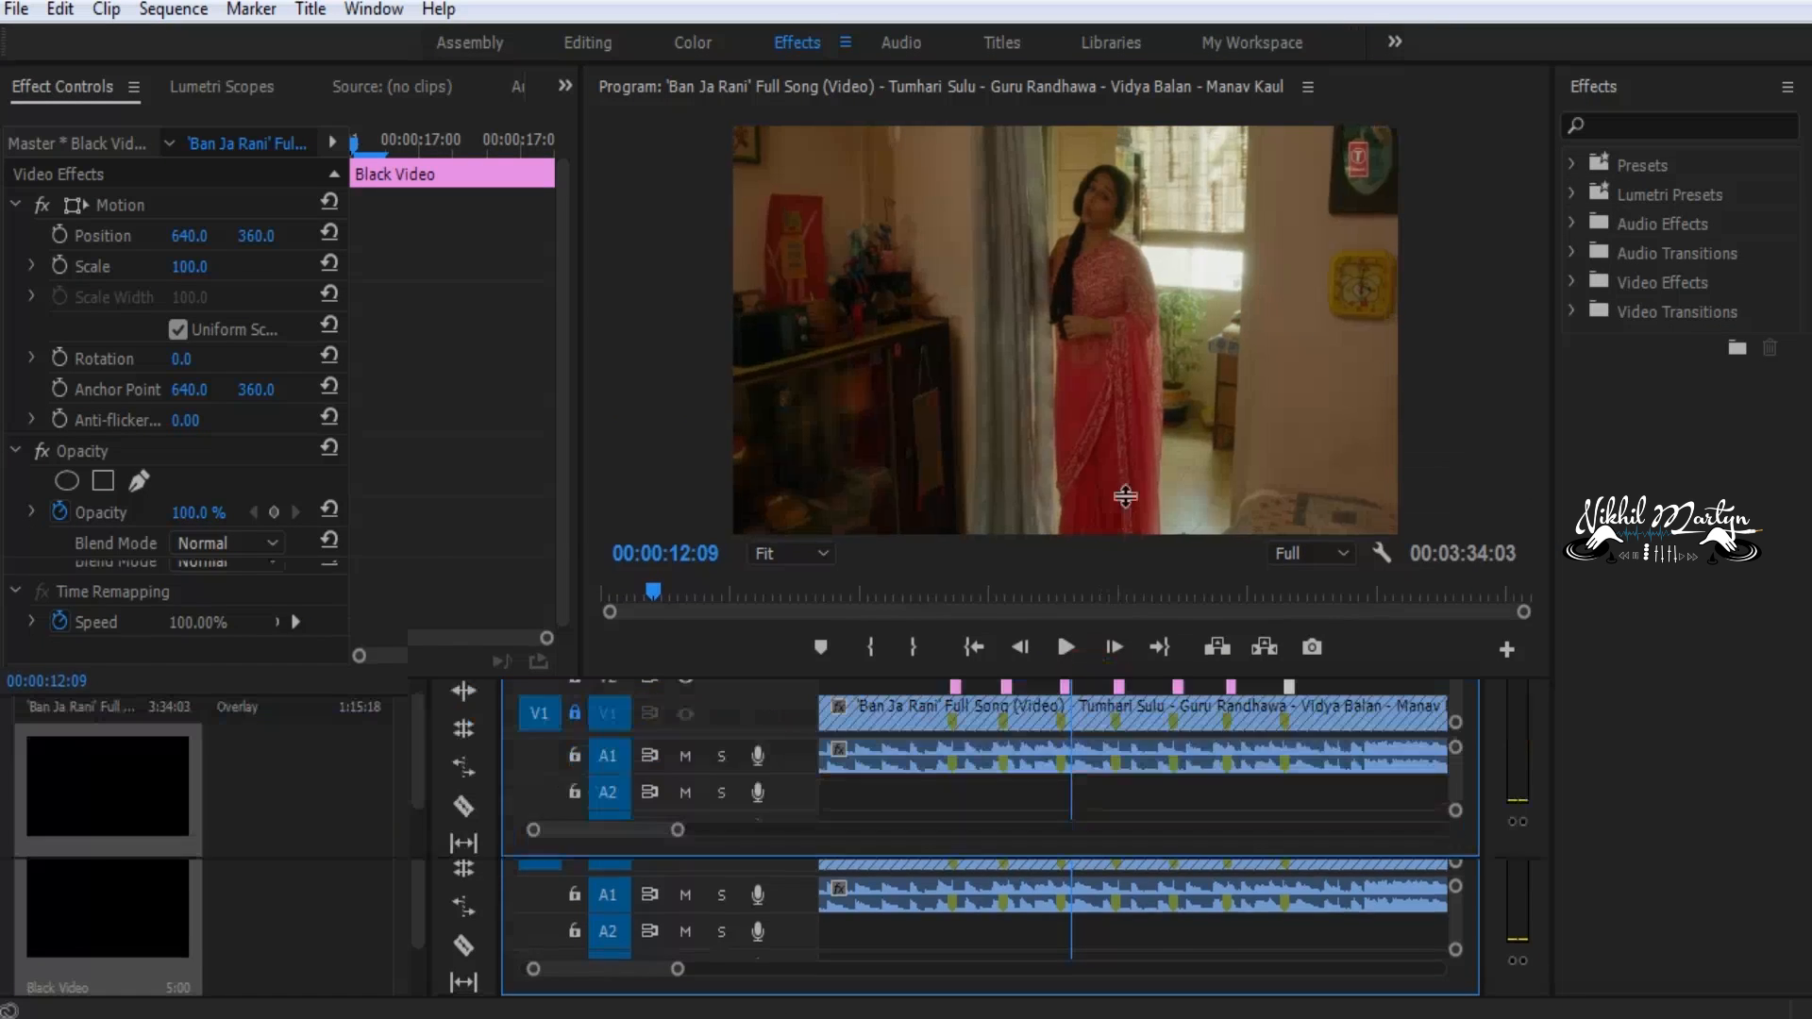
{"action": "left_click_drag", "start_coordinate": [1134, 679], "coordinate": [1135, 400]}
{"action": "left_click", "coordinate": [685, 566]}
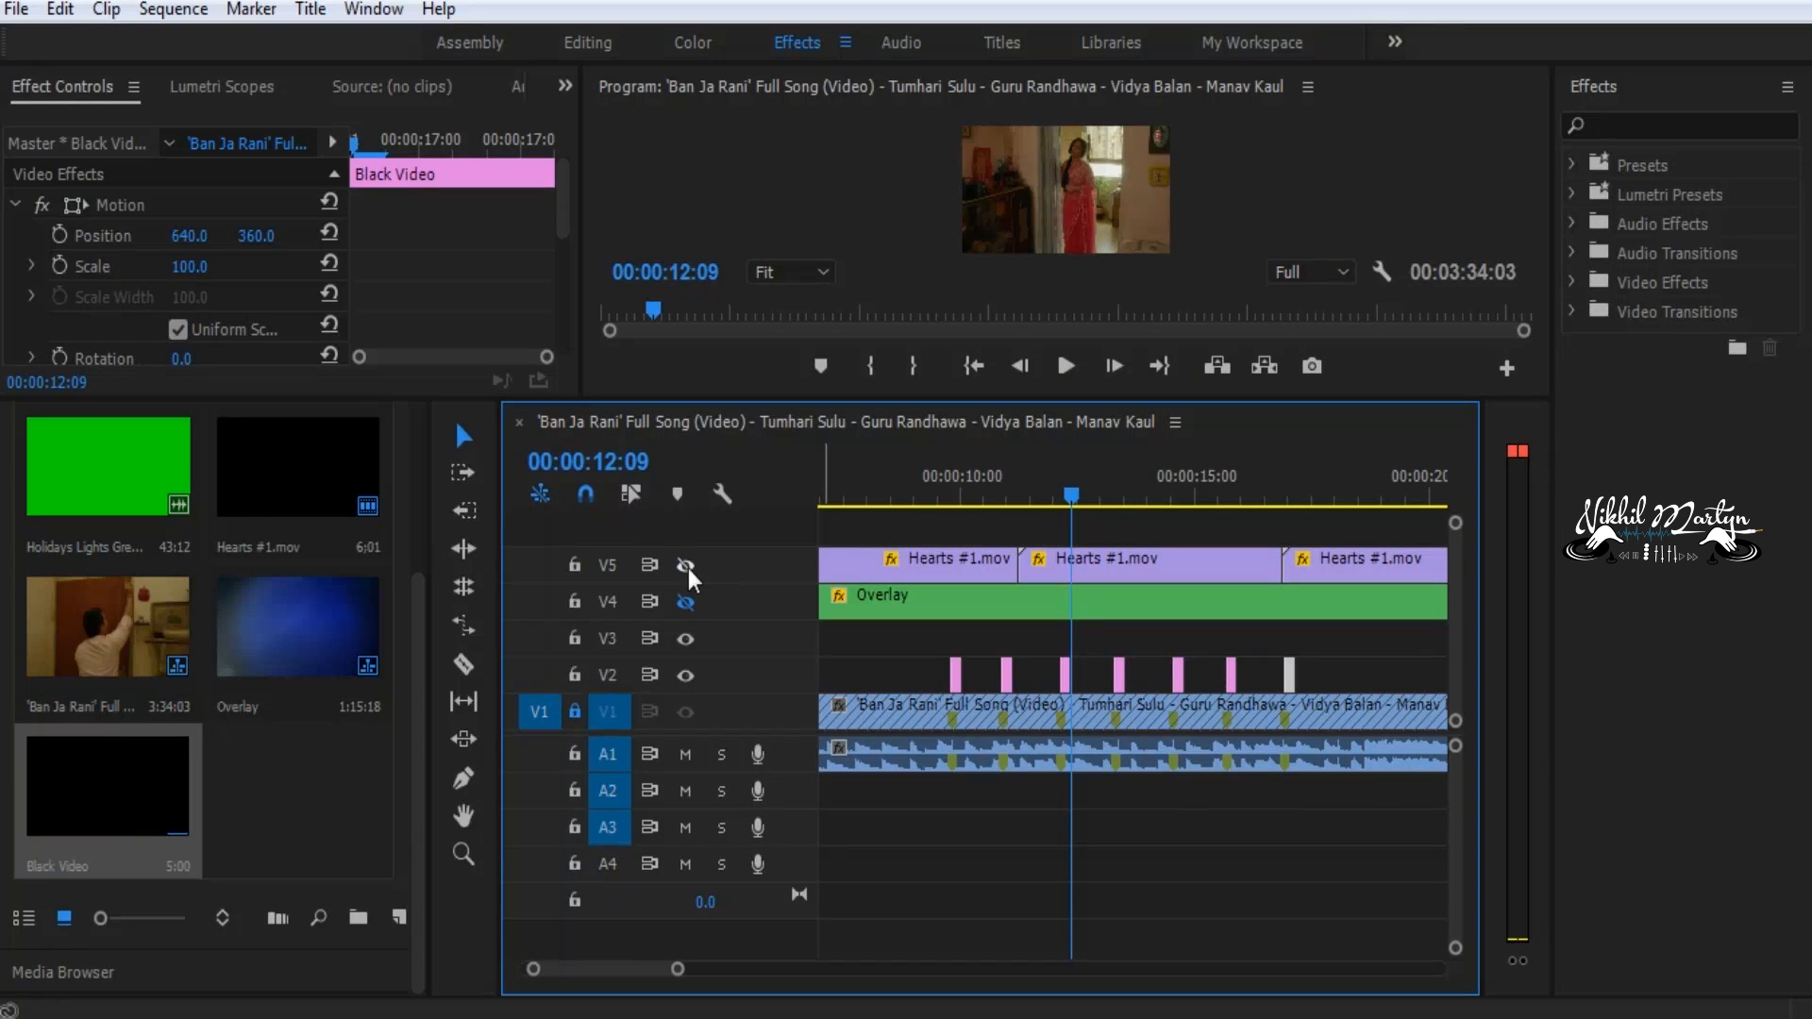
{"action": "left_click", "coordinate": [685, 603]}
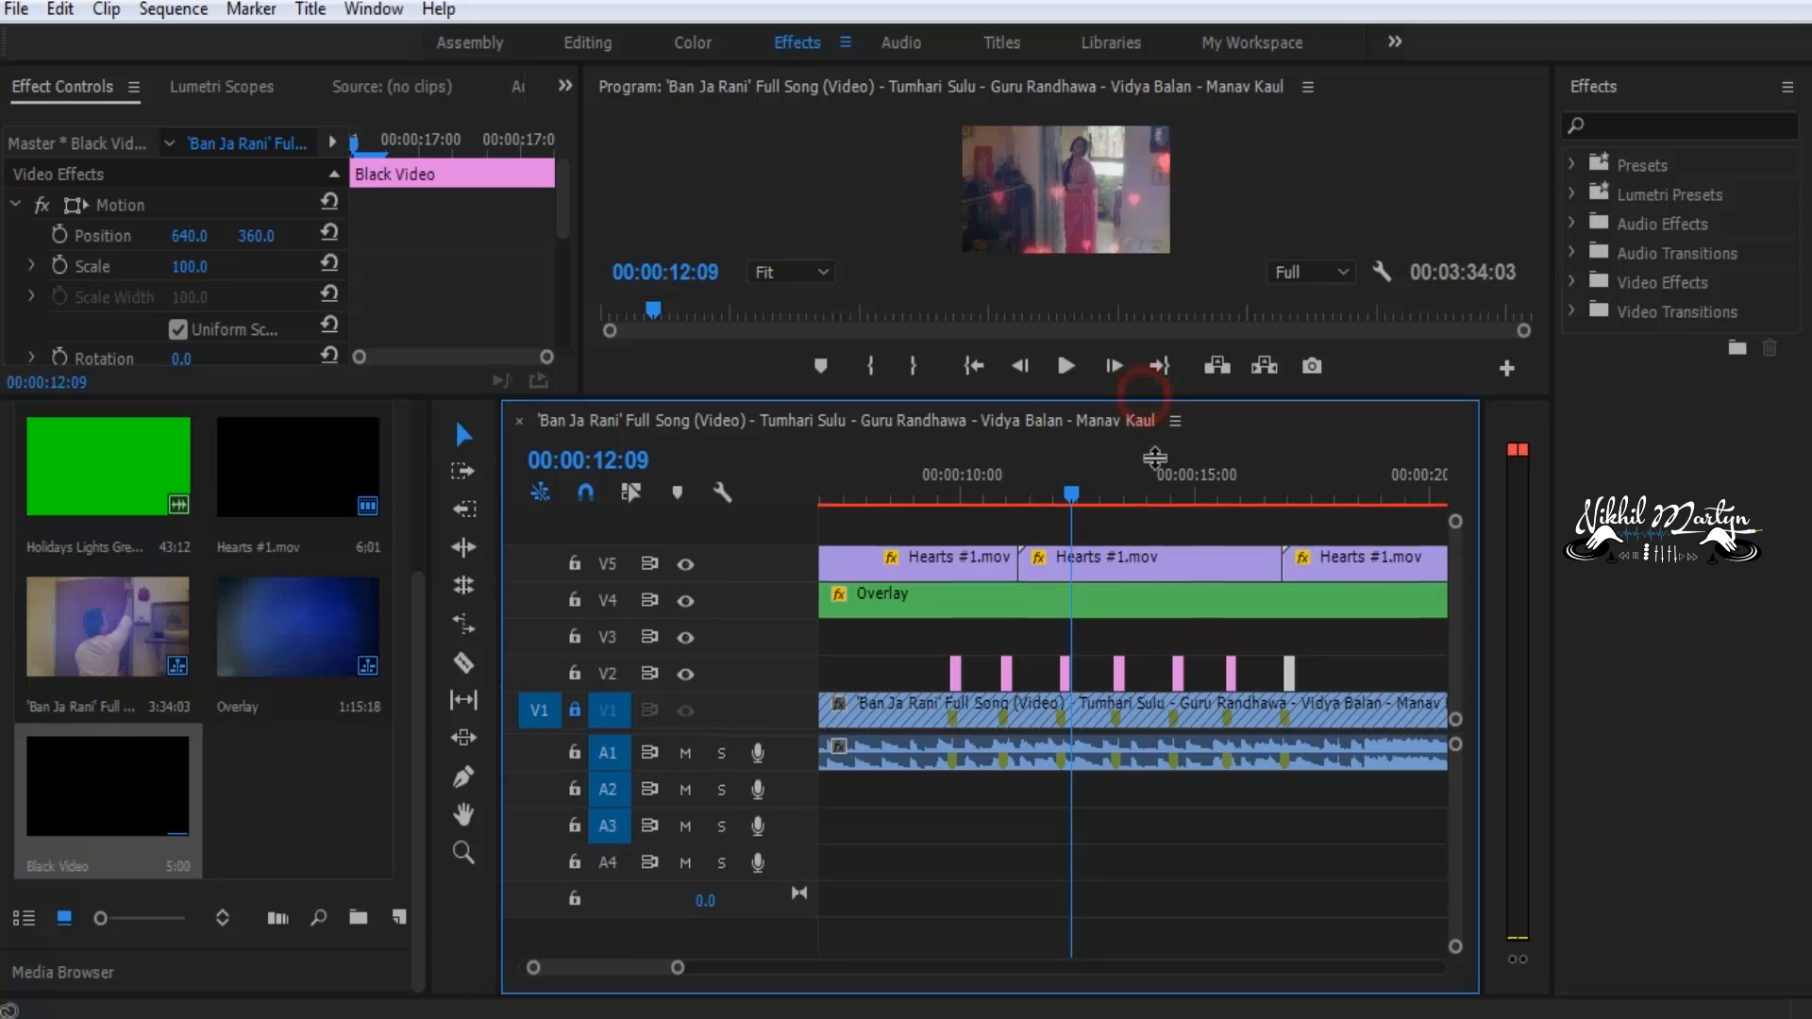
{"action": "left_click_drag", "start_coordinate": [1145, 397], "coordinate": [1165, 609]}
{"action": "left_click", "coordinate": [940, 707]}
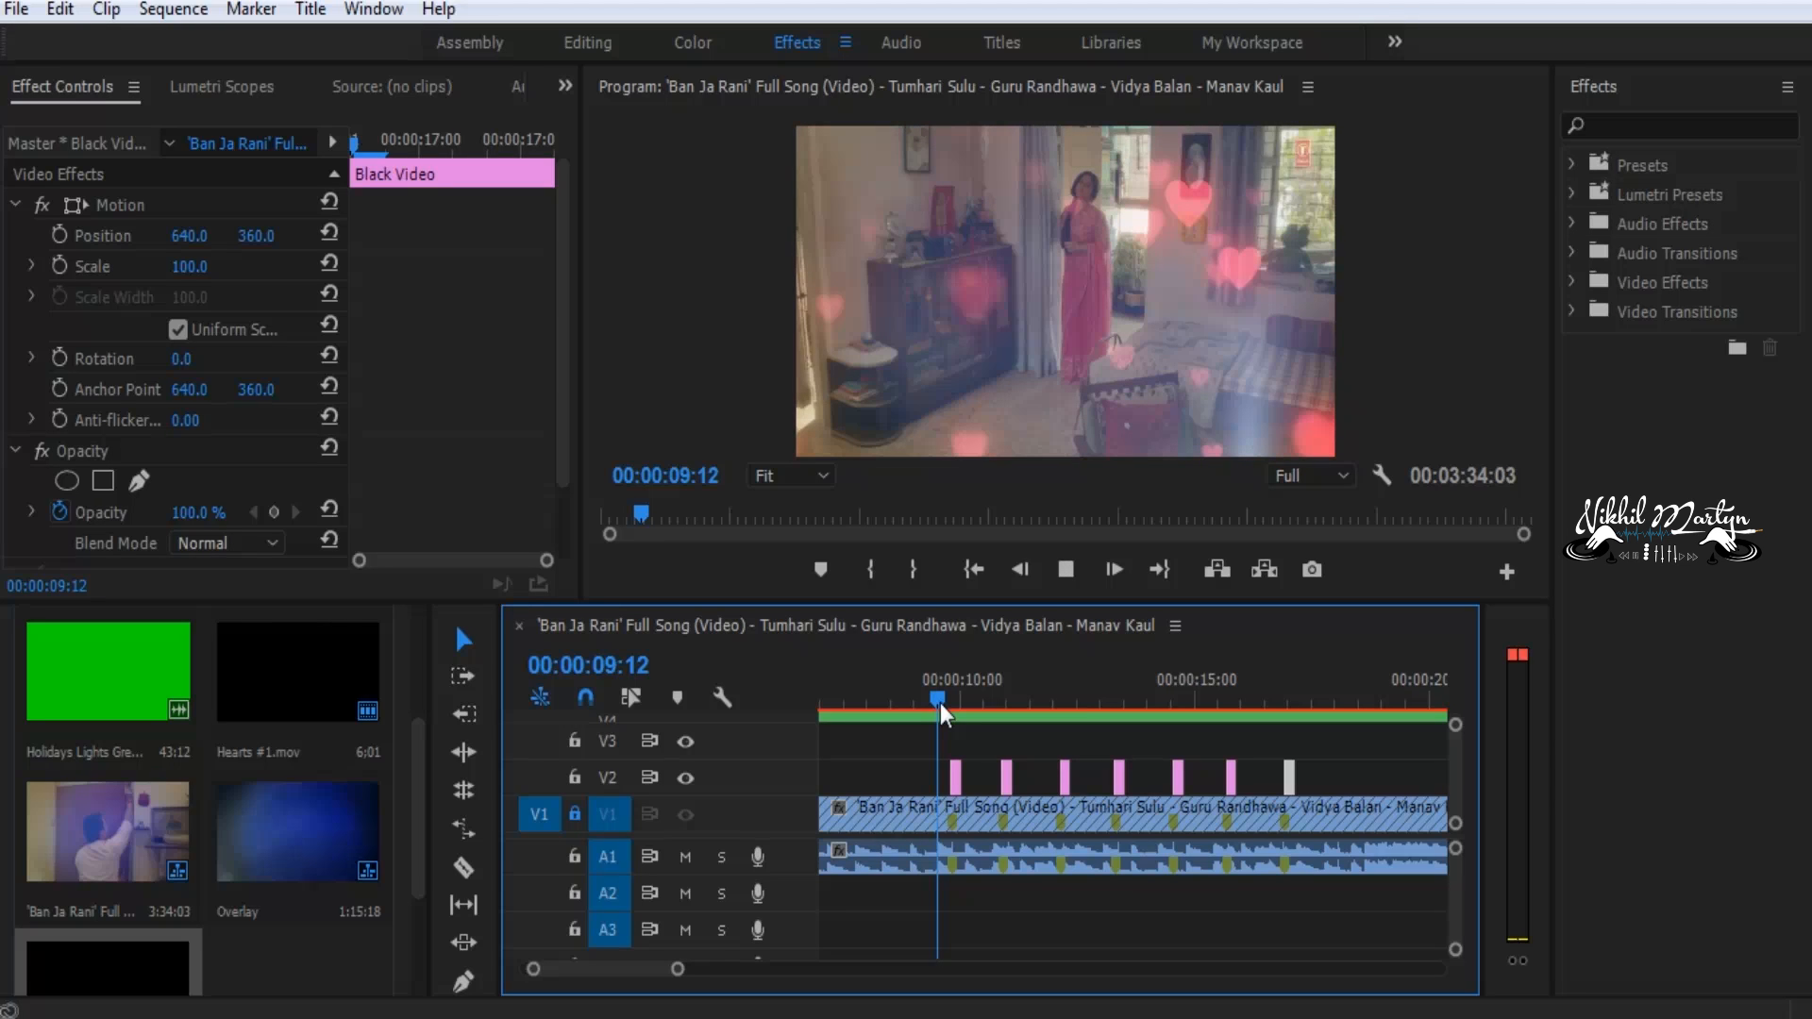
{"action": "key", "text": "space"}
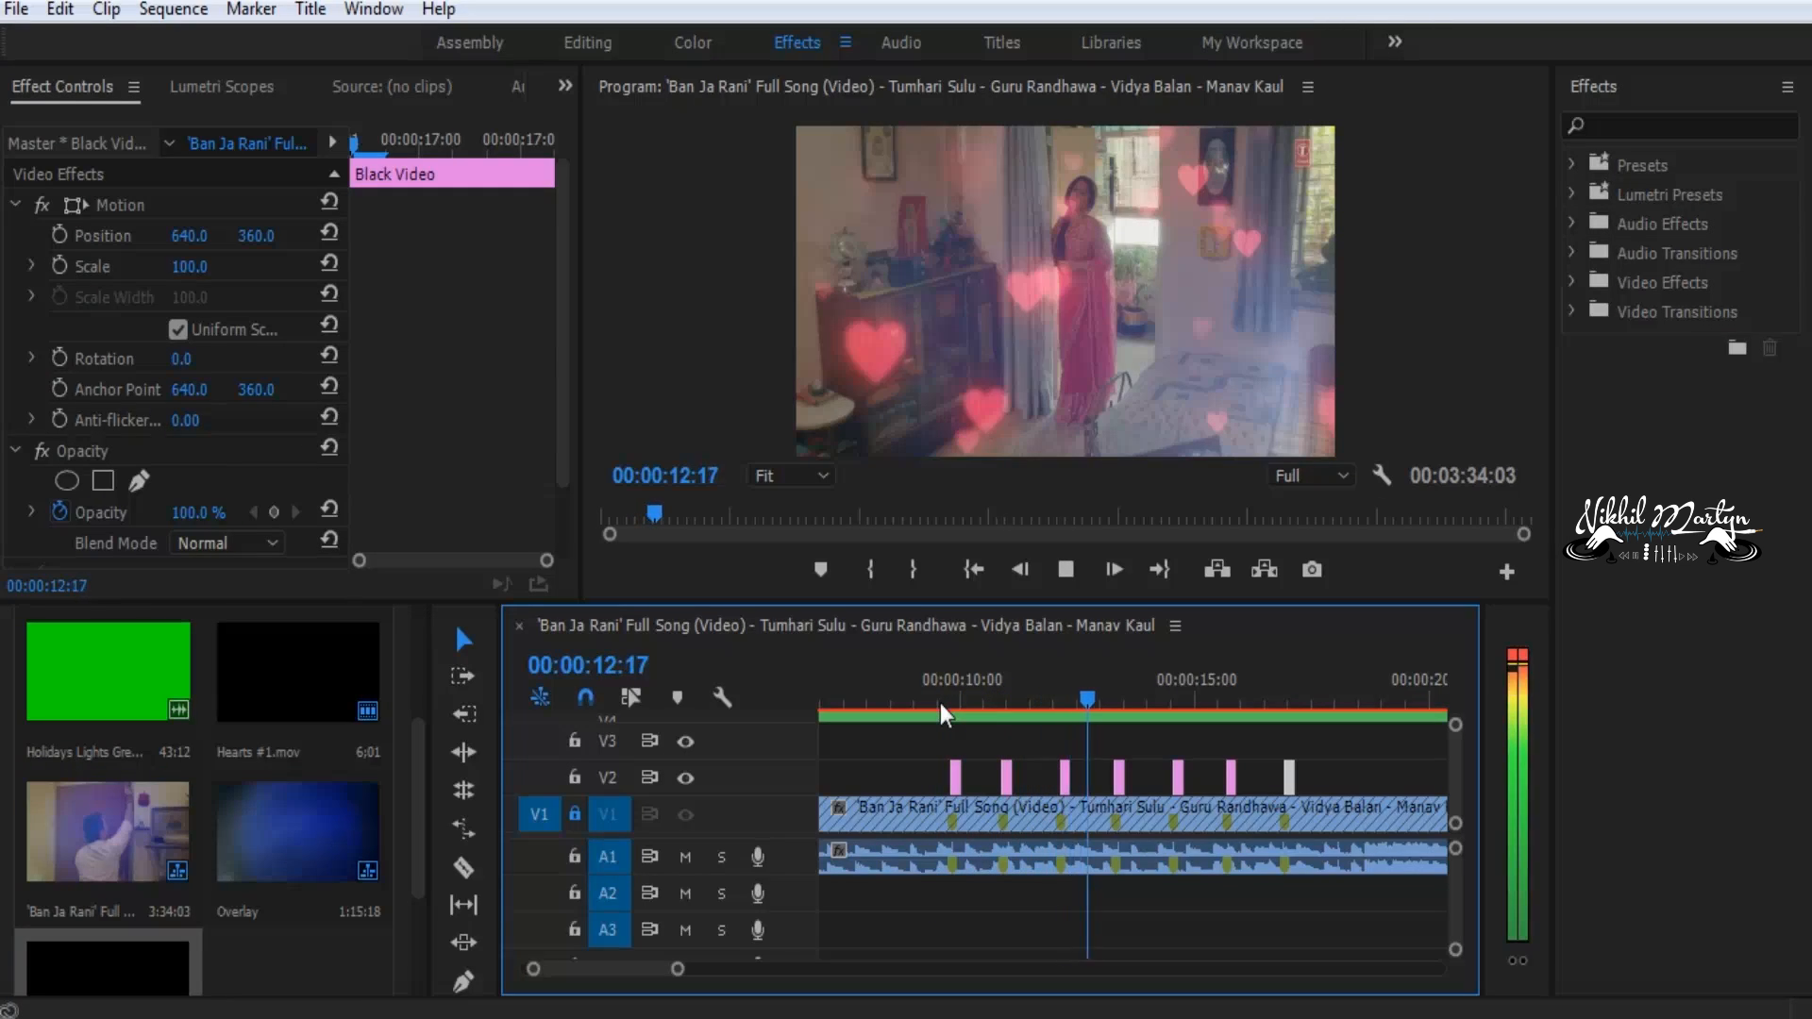
{"action": "key", "text": "space"}
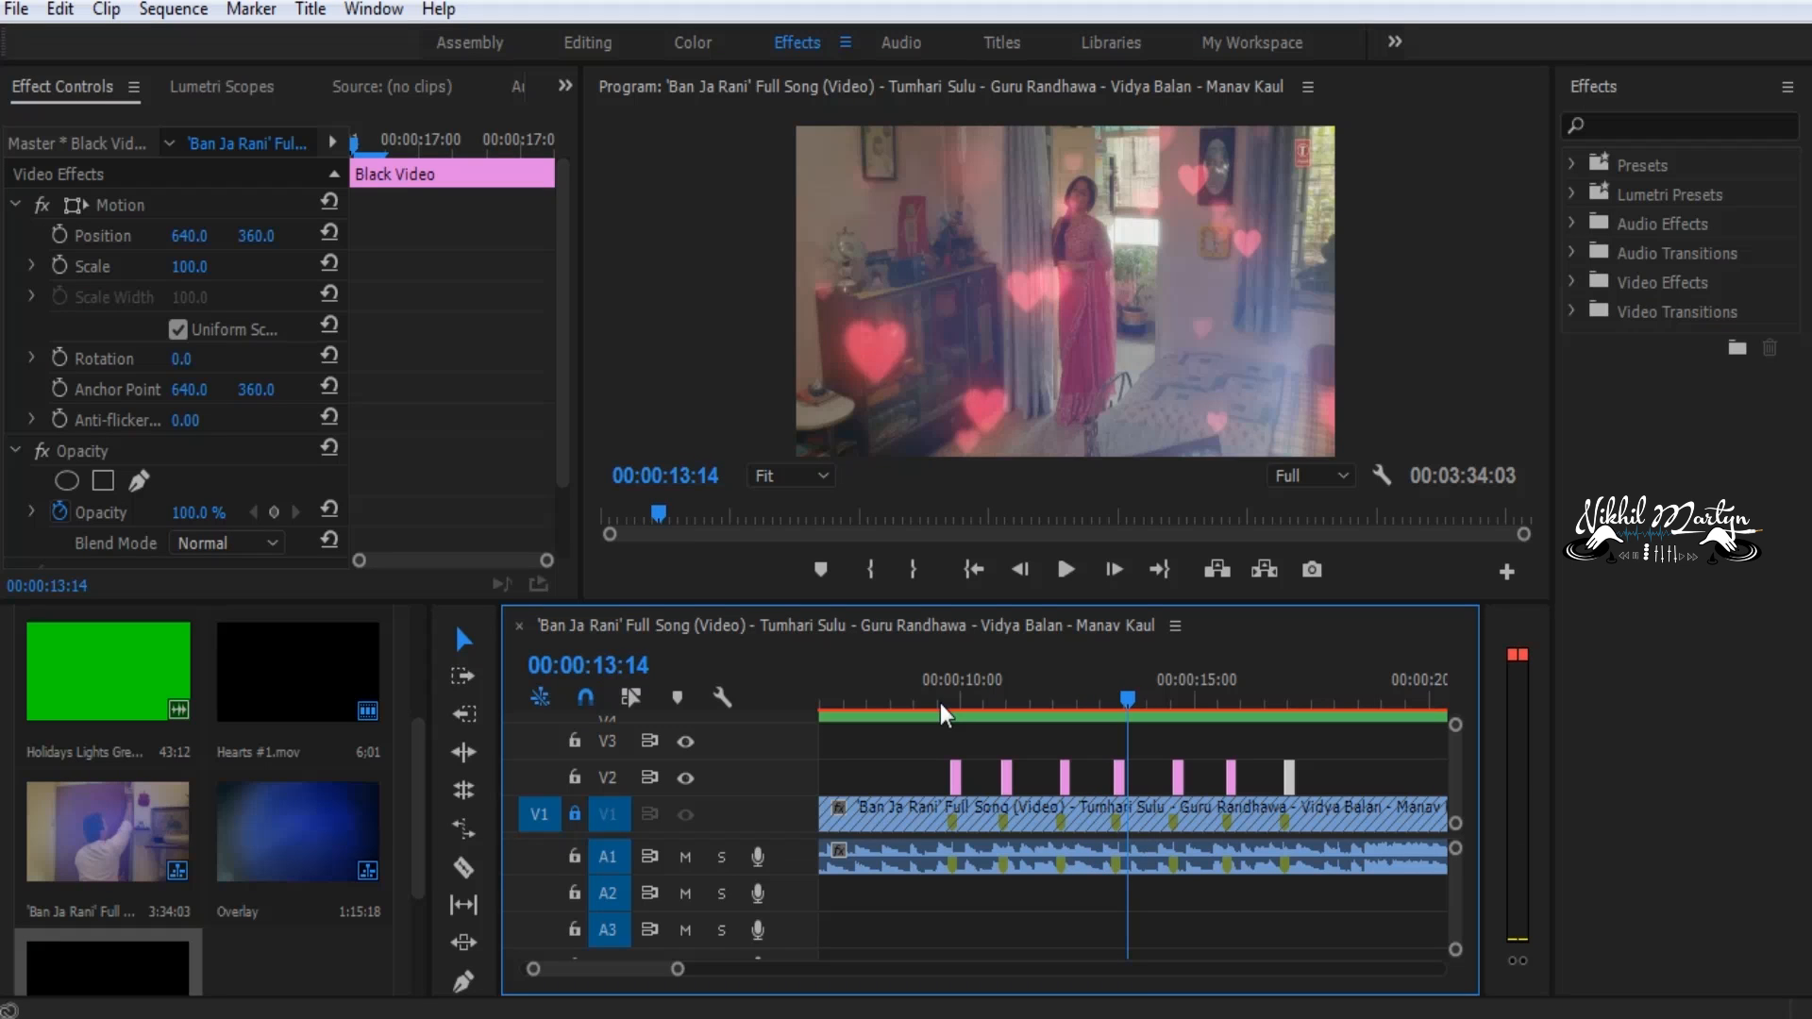
{"action": "left_click", "coordinate": [944, 699]}
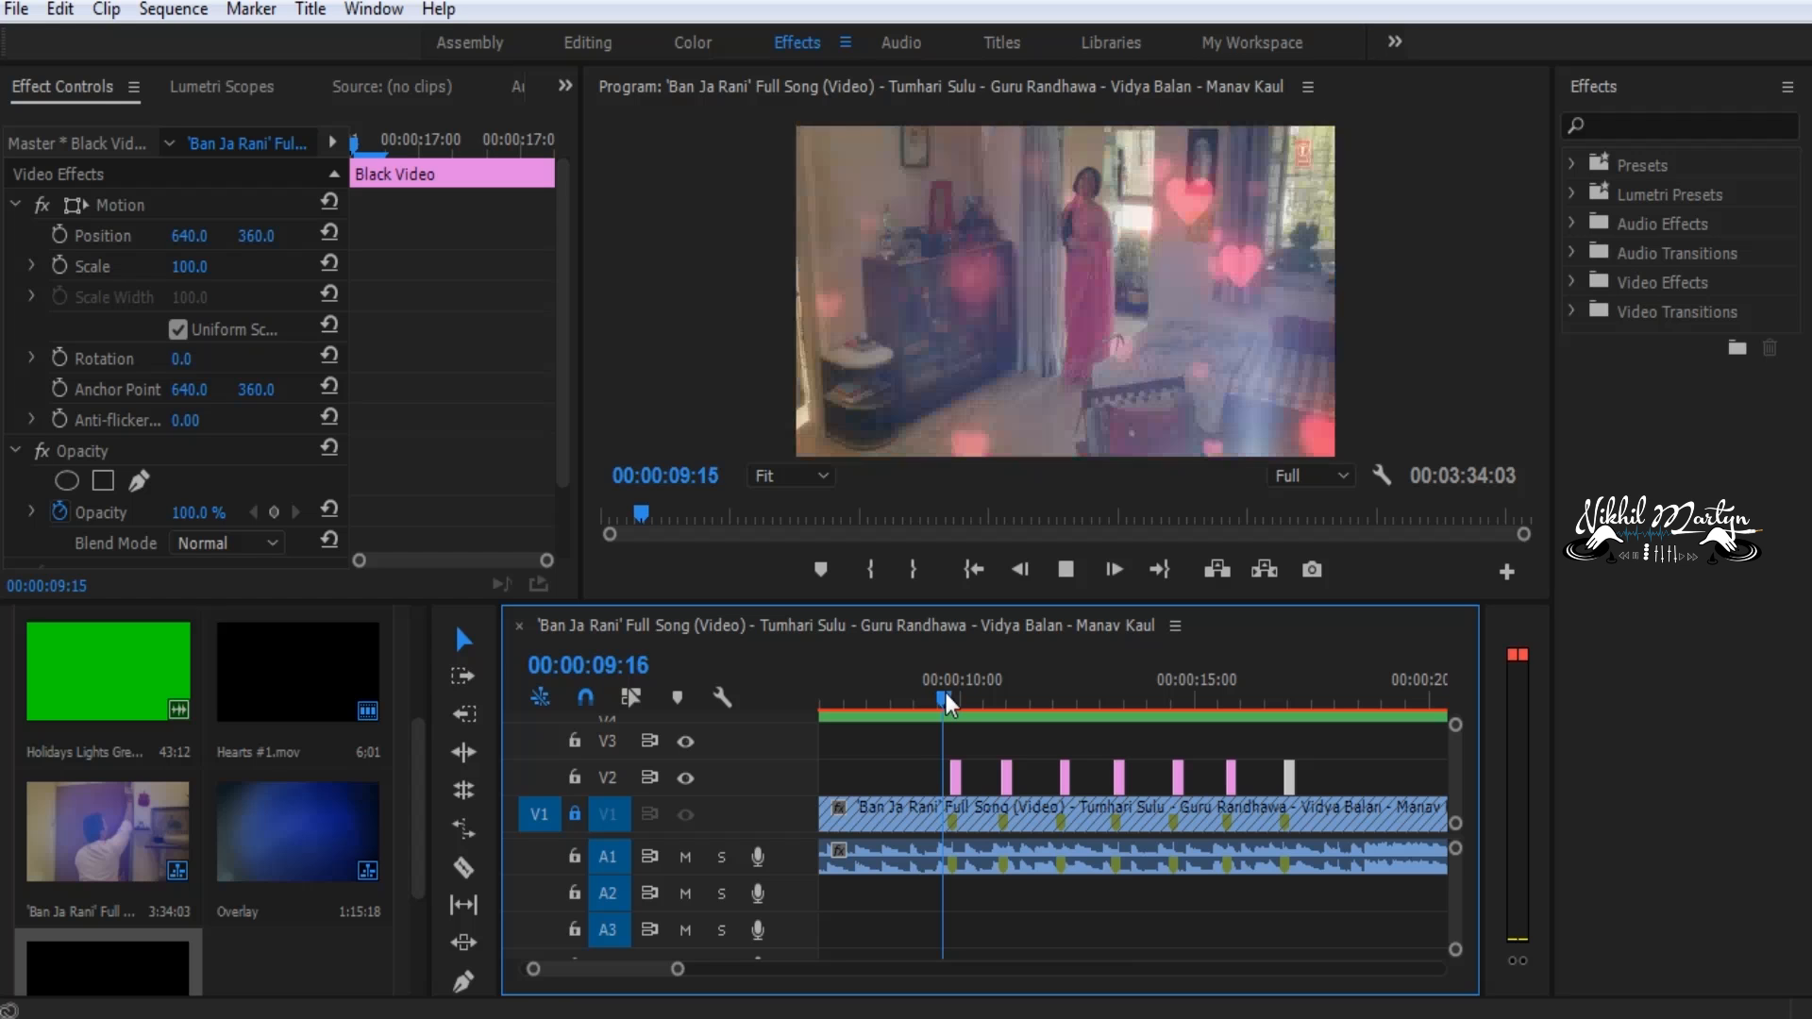
{"action": "key", "text": "space"}
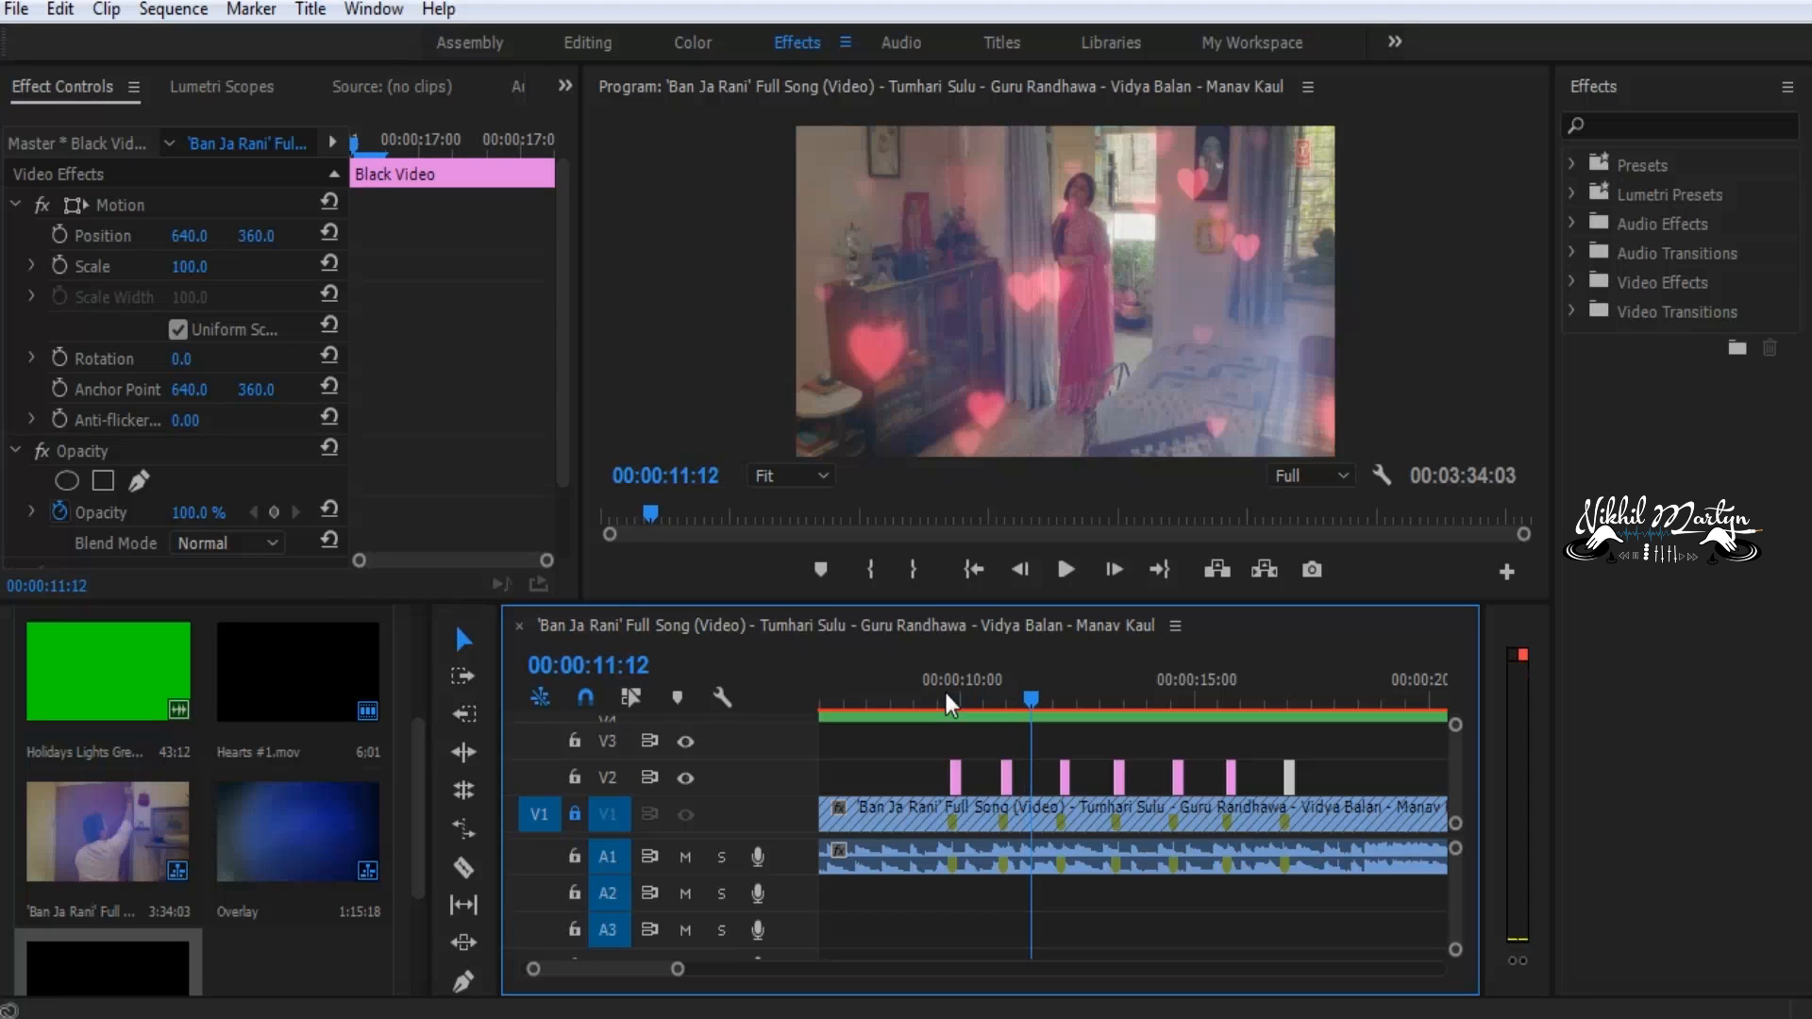
Hide video tracks V5, V4 and V2 so only the song video shows
{"action": "left_click_drag", "start_coordinate": [1088, 604], "coordinate": [1109, 484]}
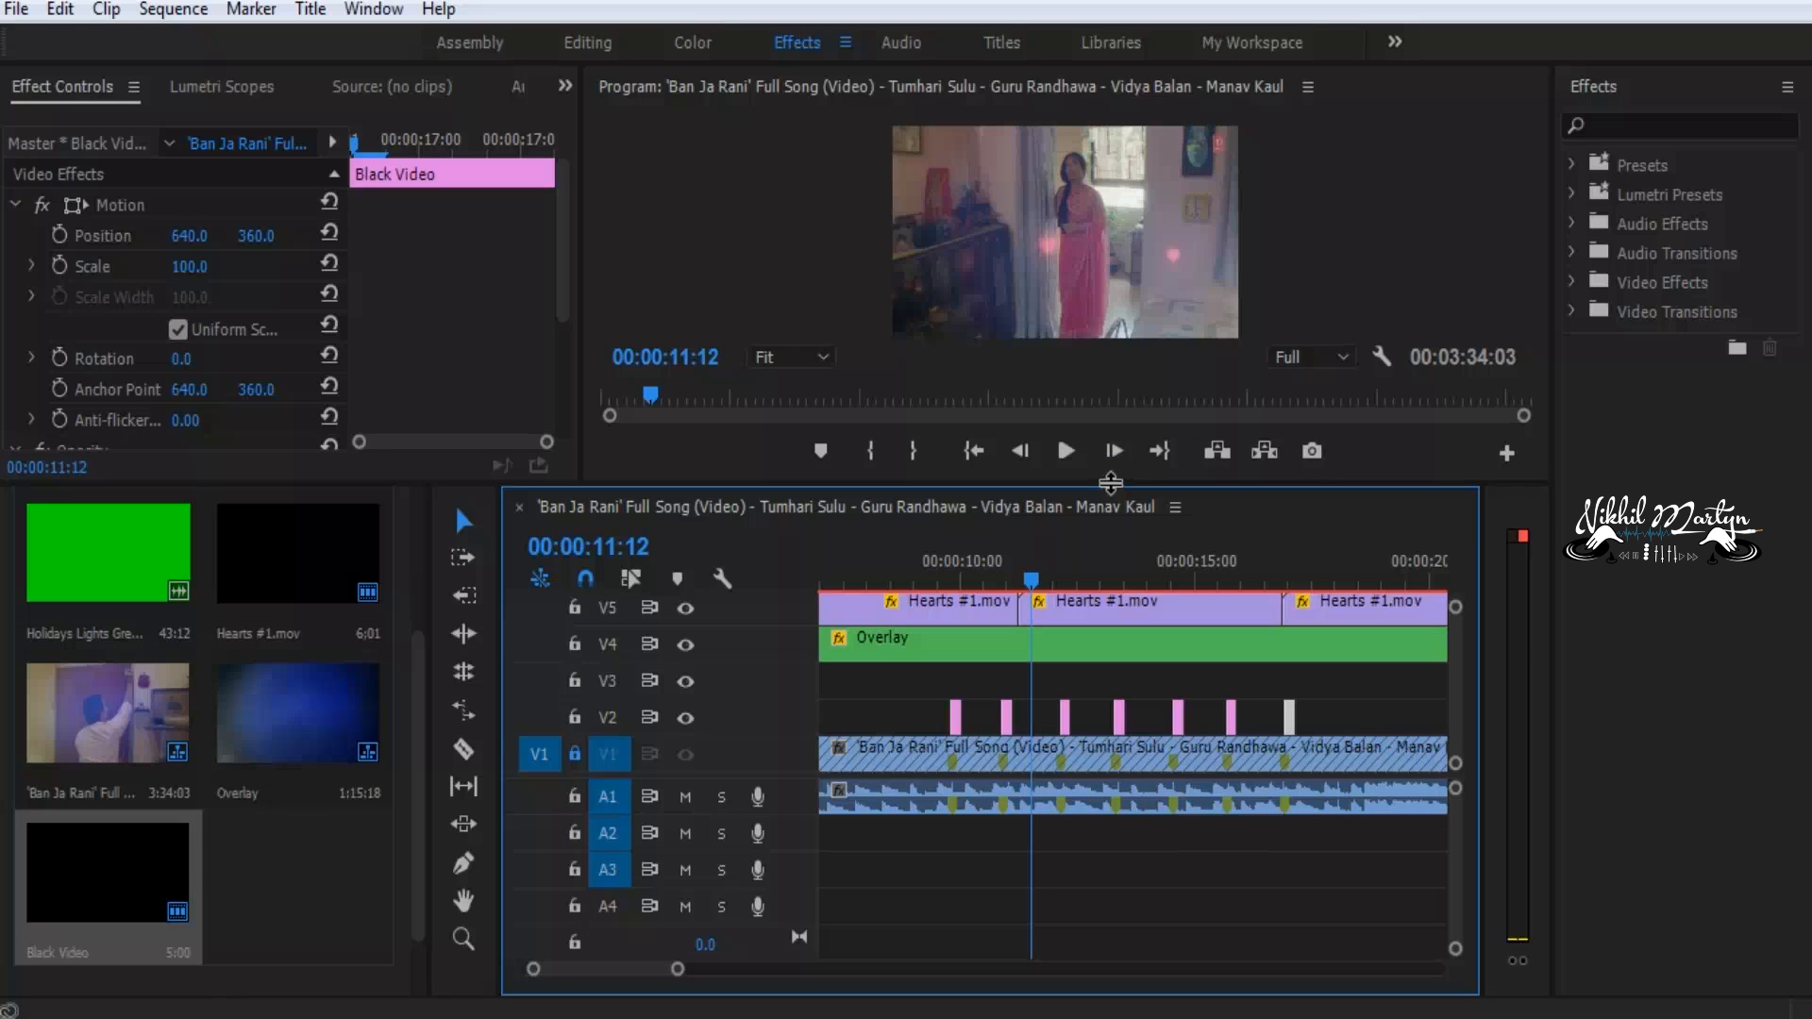
{"action": "left_click", "coordinate": [685, 608]}
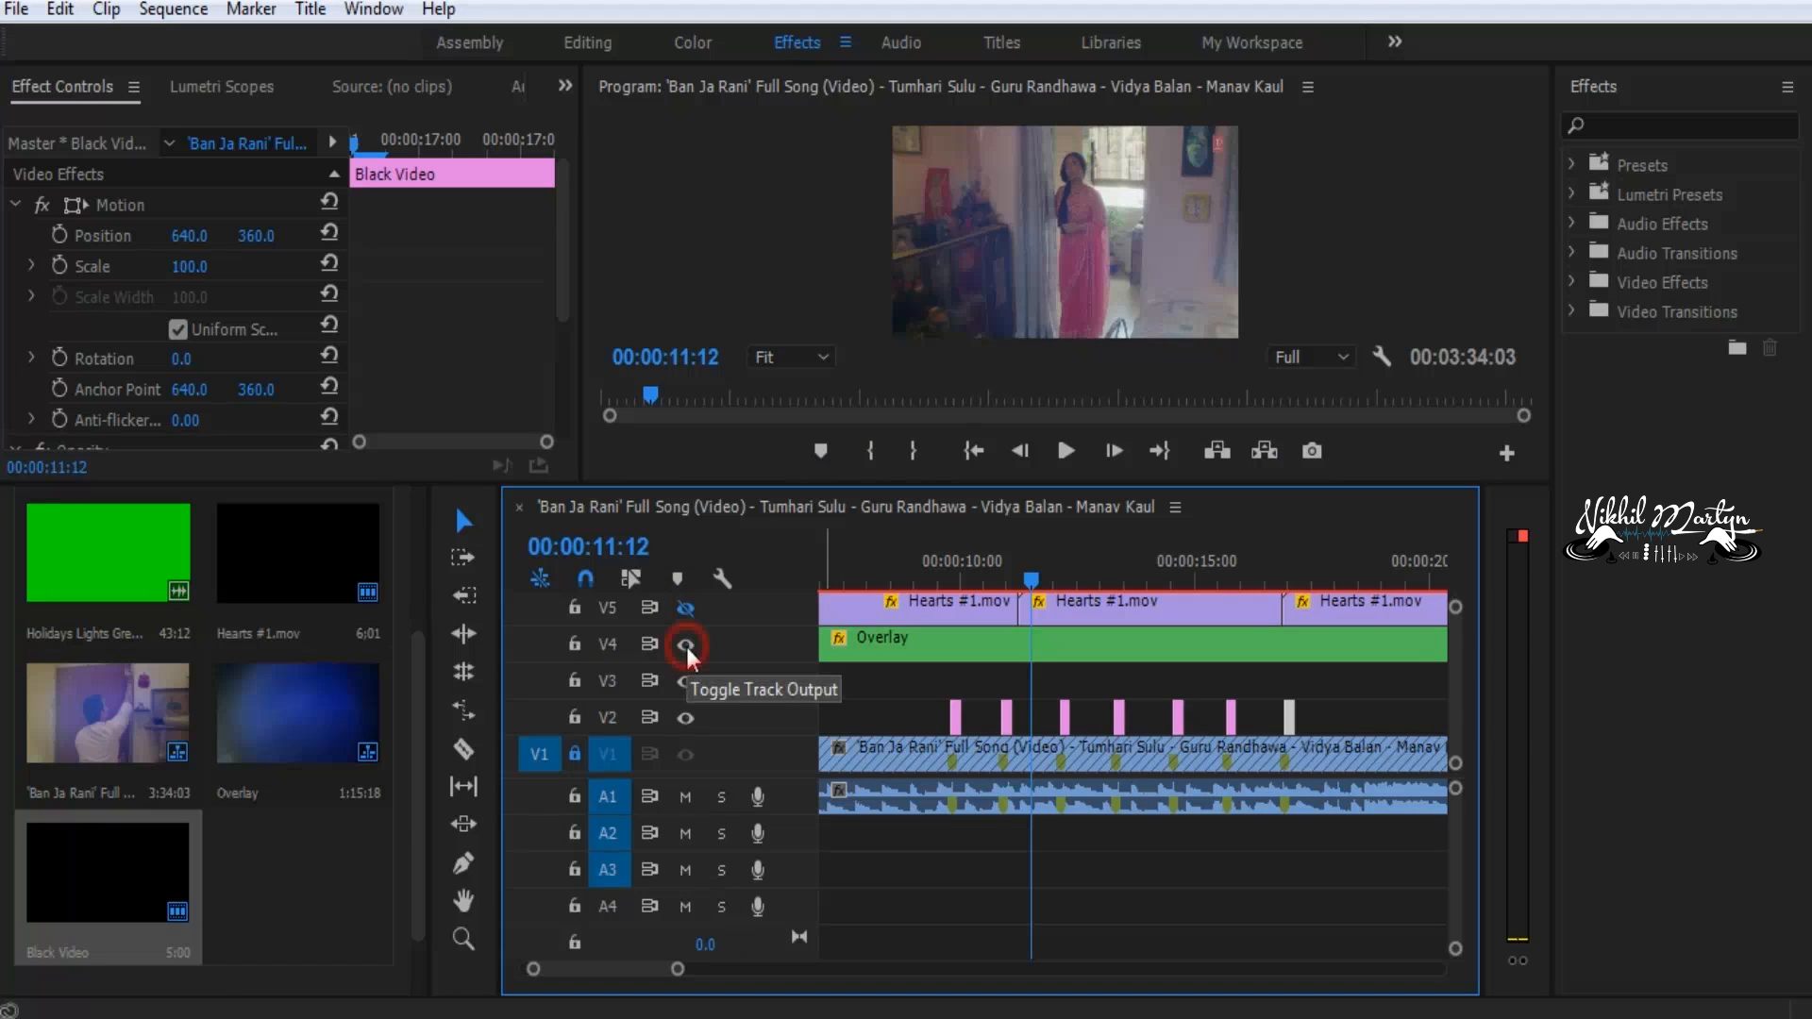
{"action": "left_click", "coordinate": [686, 645]}
{"action": "left_click", "coordinate": [685, 718]}
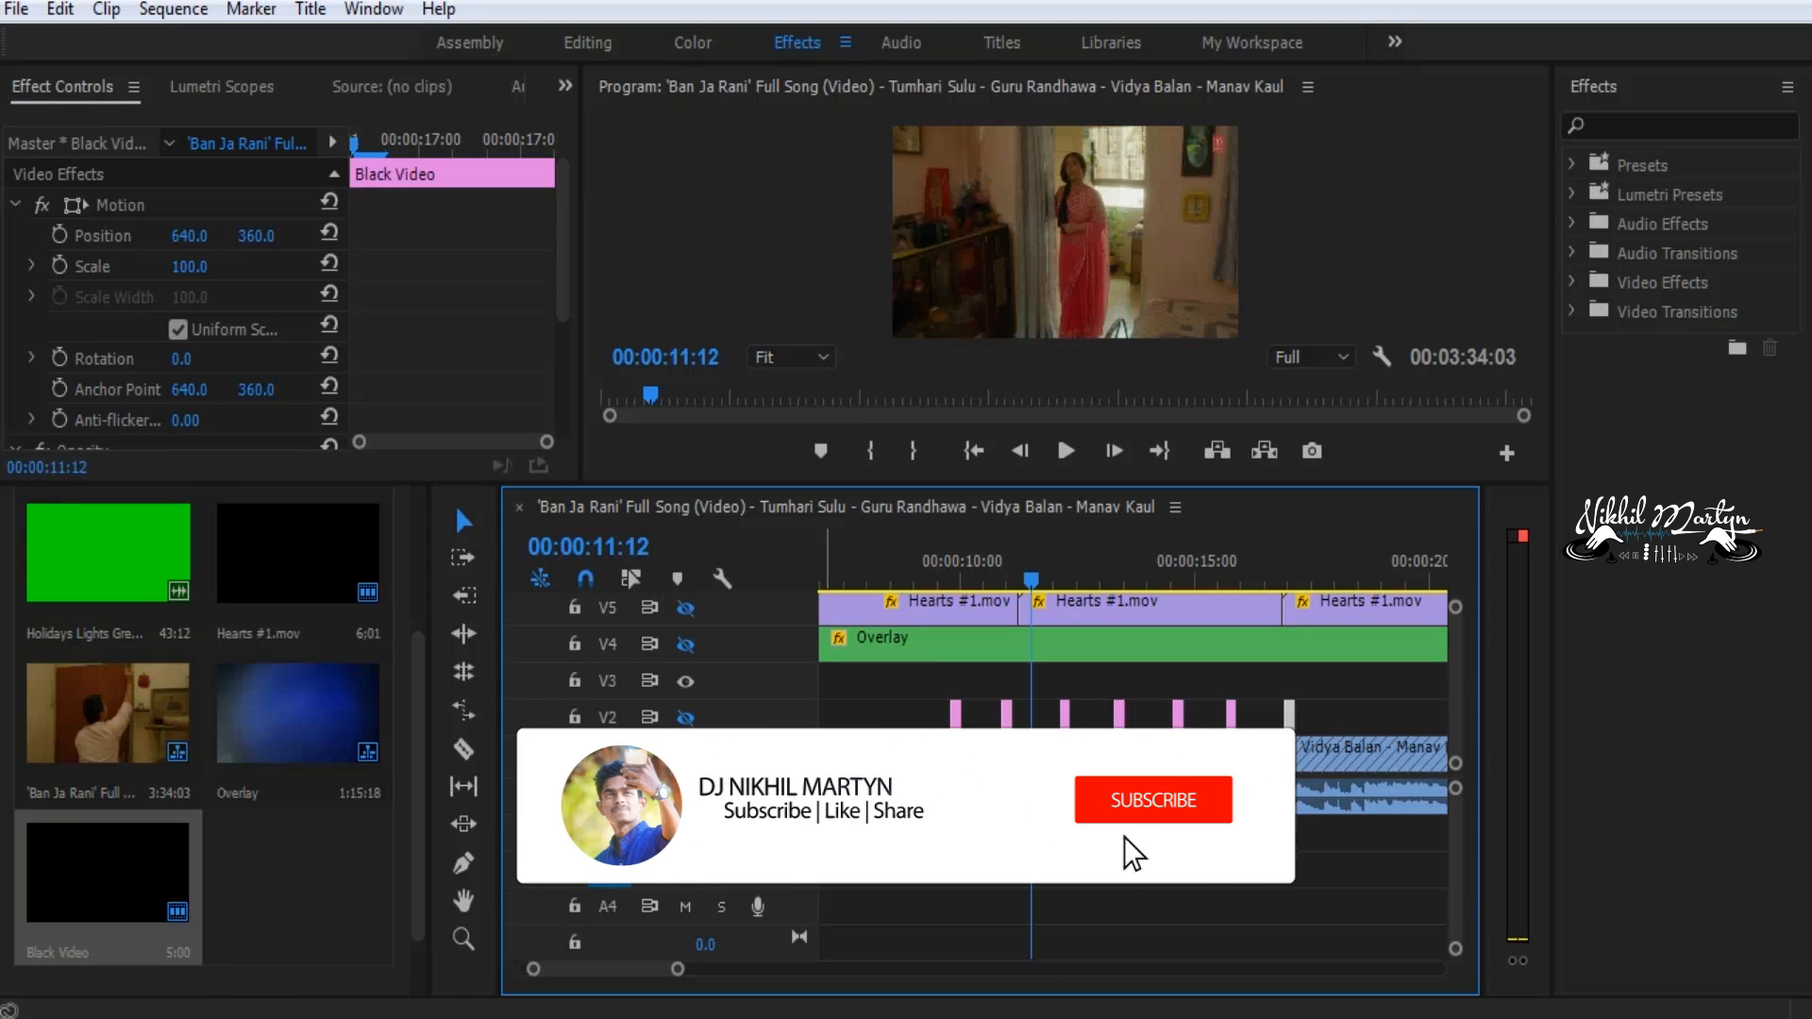
Place the Holidays Lights Green Screen Animation clip on V3 from the start of the sequence and delete its audio on A4
{"action": "left_click_drag", "start_coordinate": [1160, 485], "coordinate": [1126, 533]}
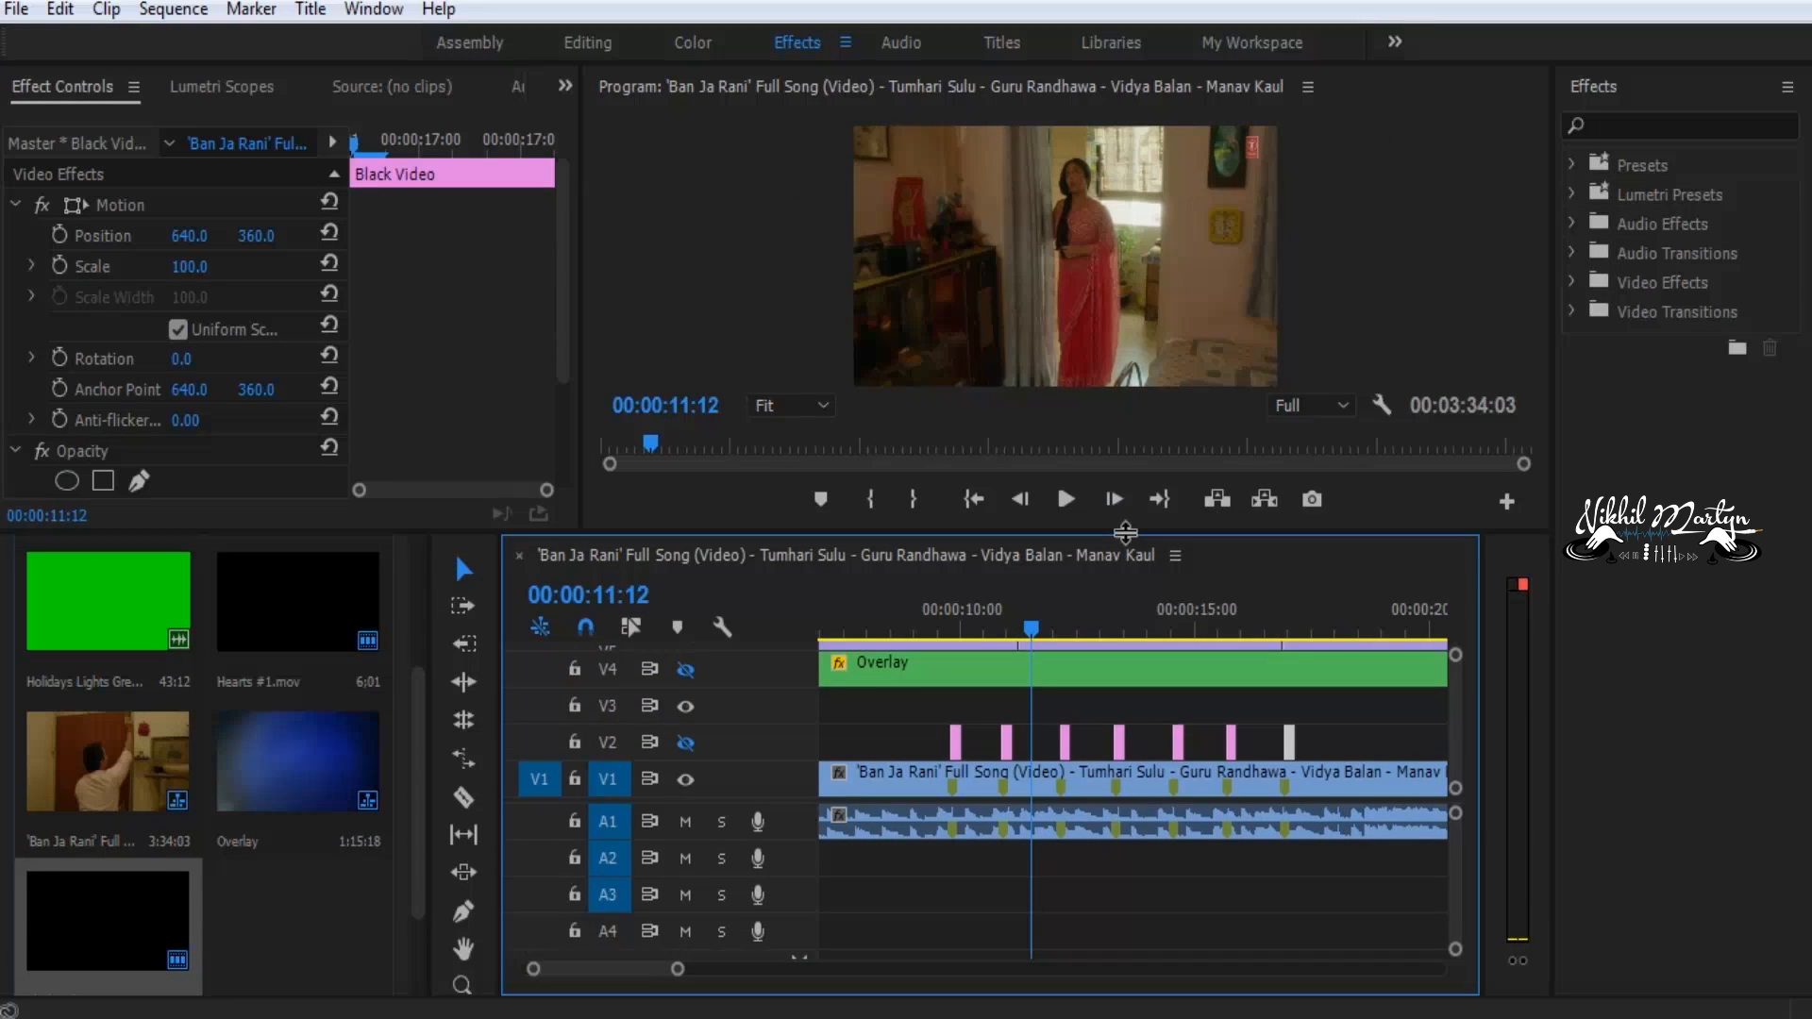
{"action": "left_click", "coordinate": [124, 613]}
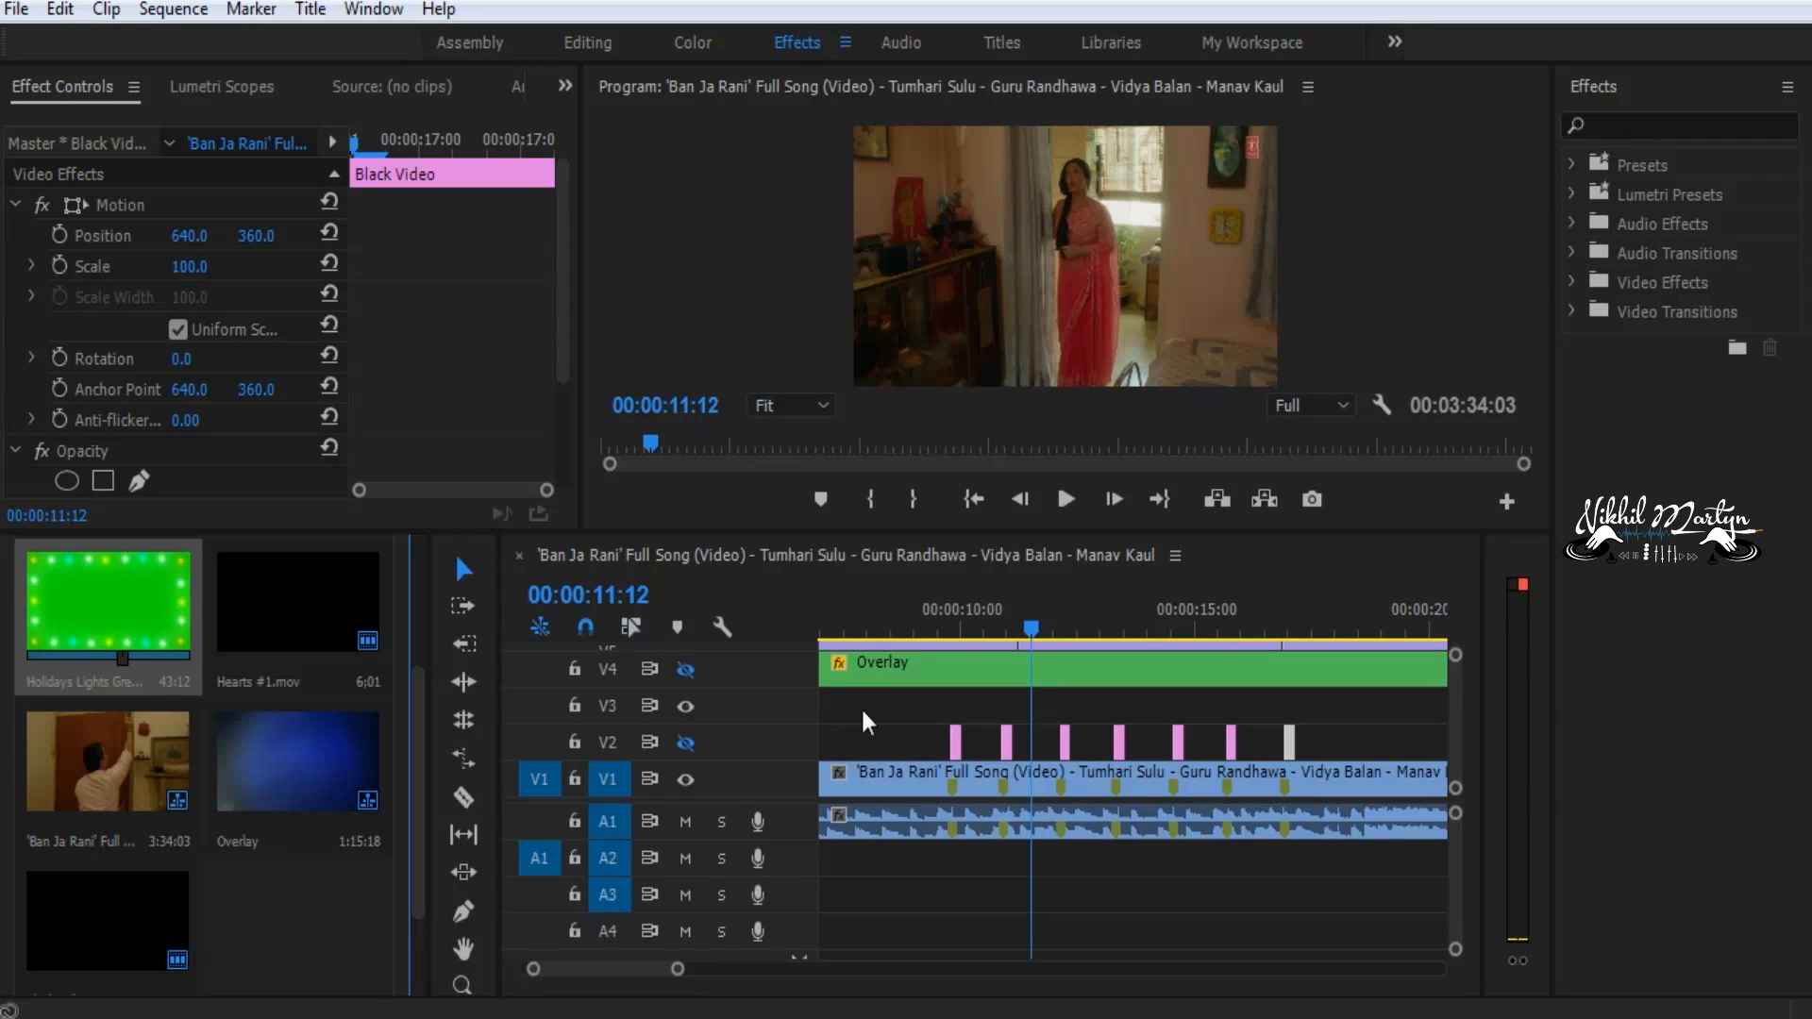
{"action": "left_click", "coordinate": [944, 721]}
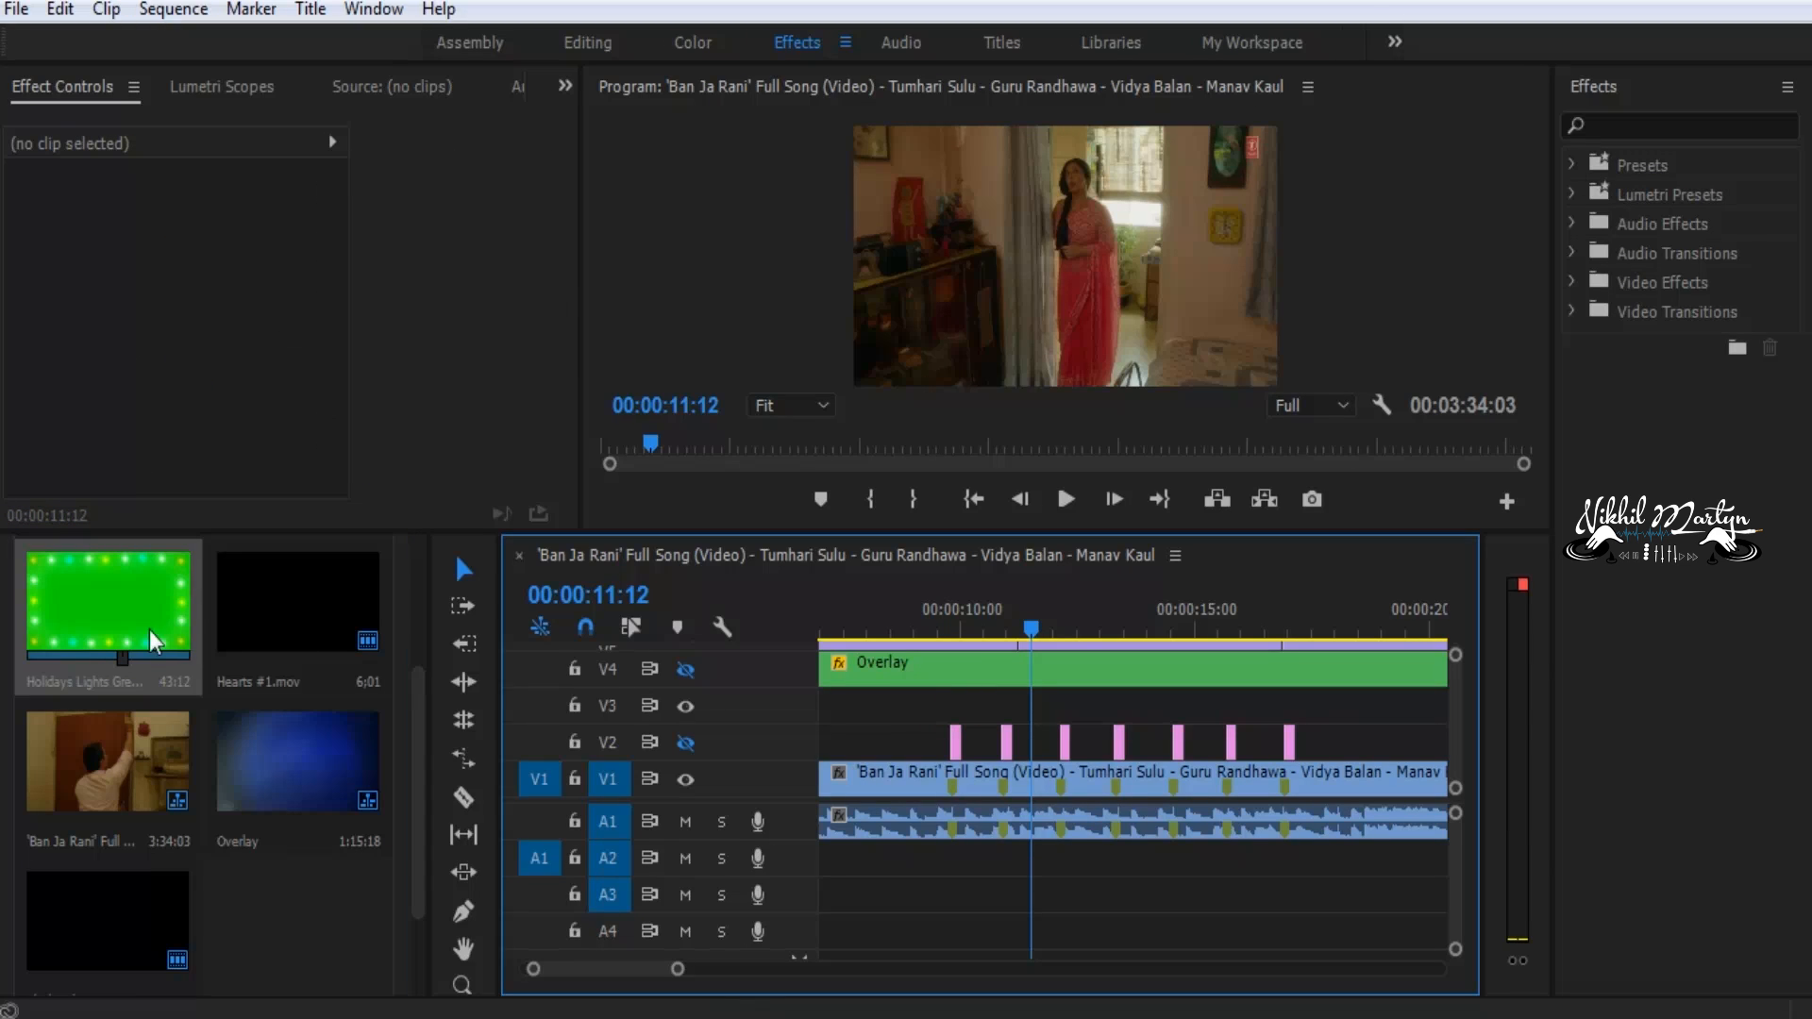
{"action": "left_click_drag", "start_coordinate": [149, 631], "coordinate": [989, 935]}
{"action": "left_click", "coordinate": [987, 935], "text": "alt"}
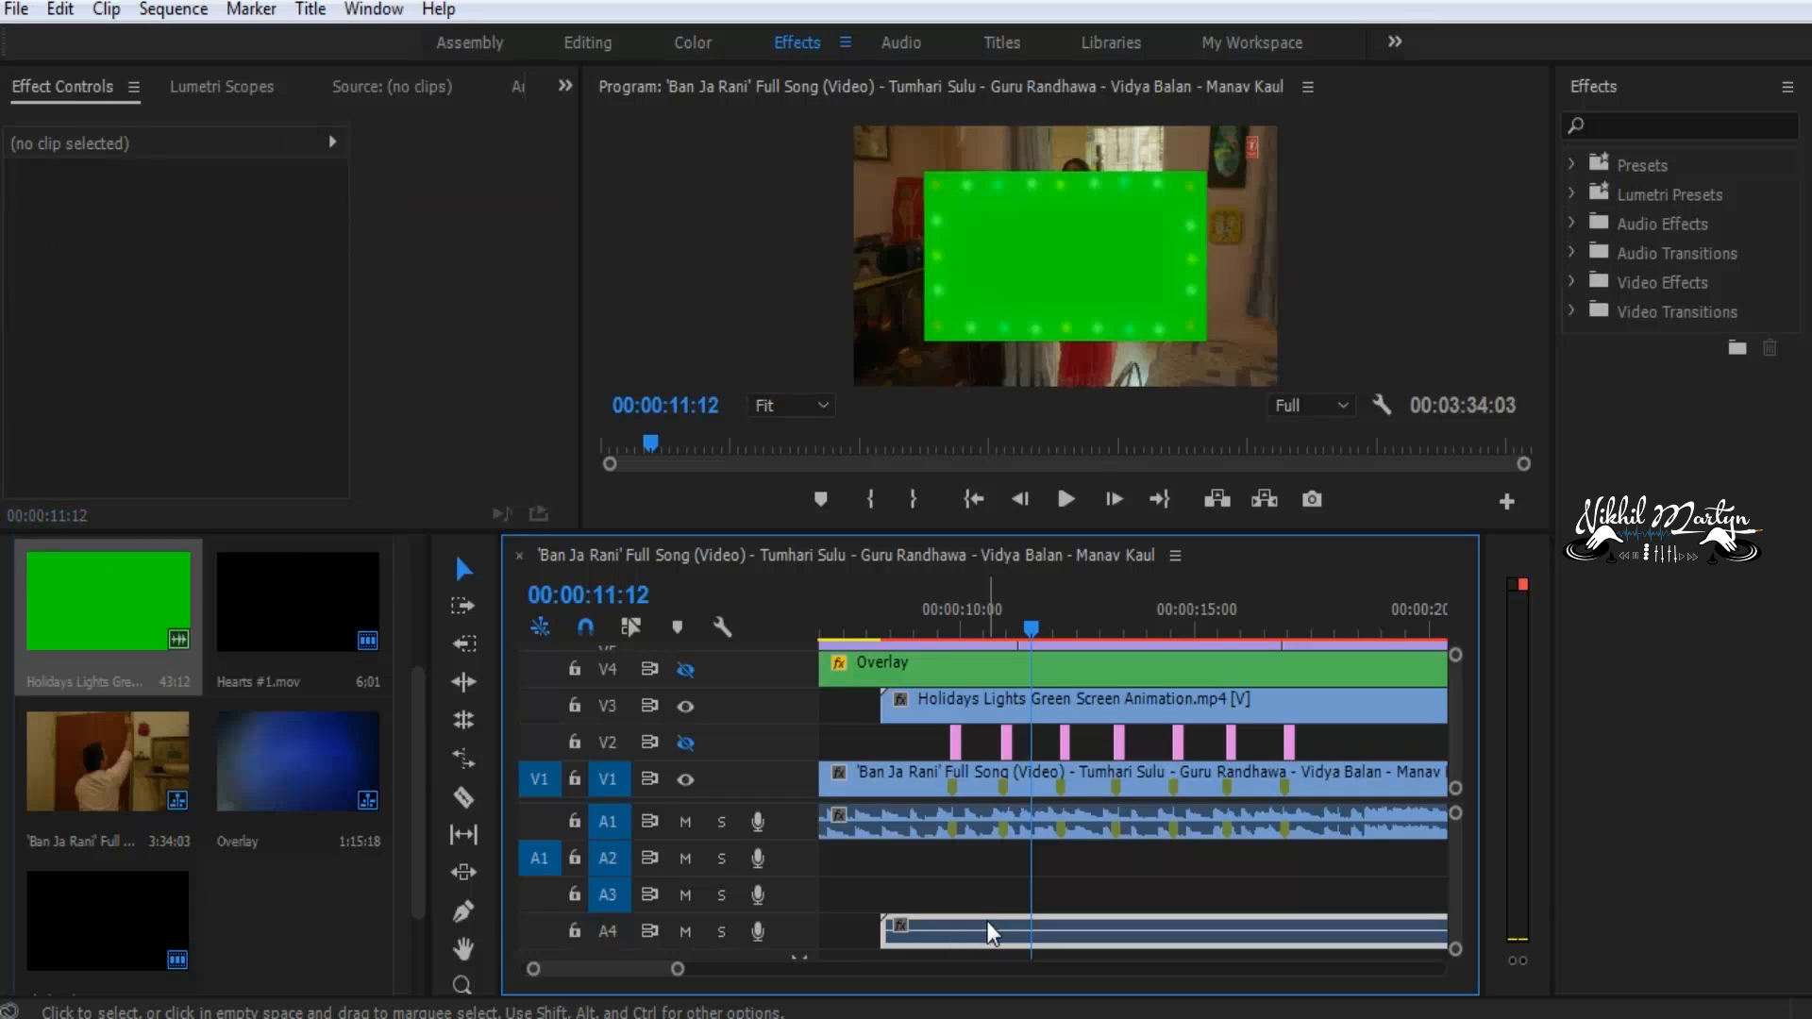
{"action": "key", "text": "Delete"}
{"action": "left_click_drag", "start_coordinate": [669, 973], "coordinate": [861, 972]}
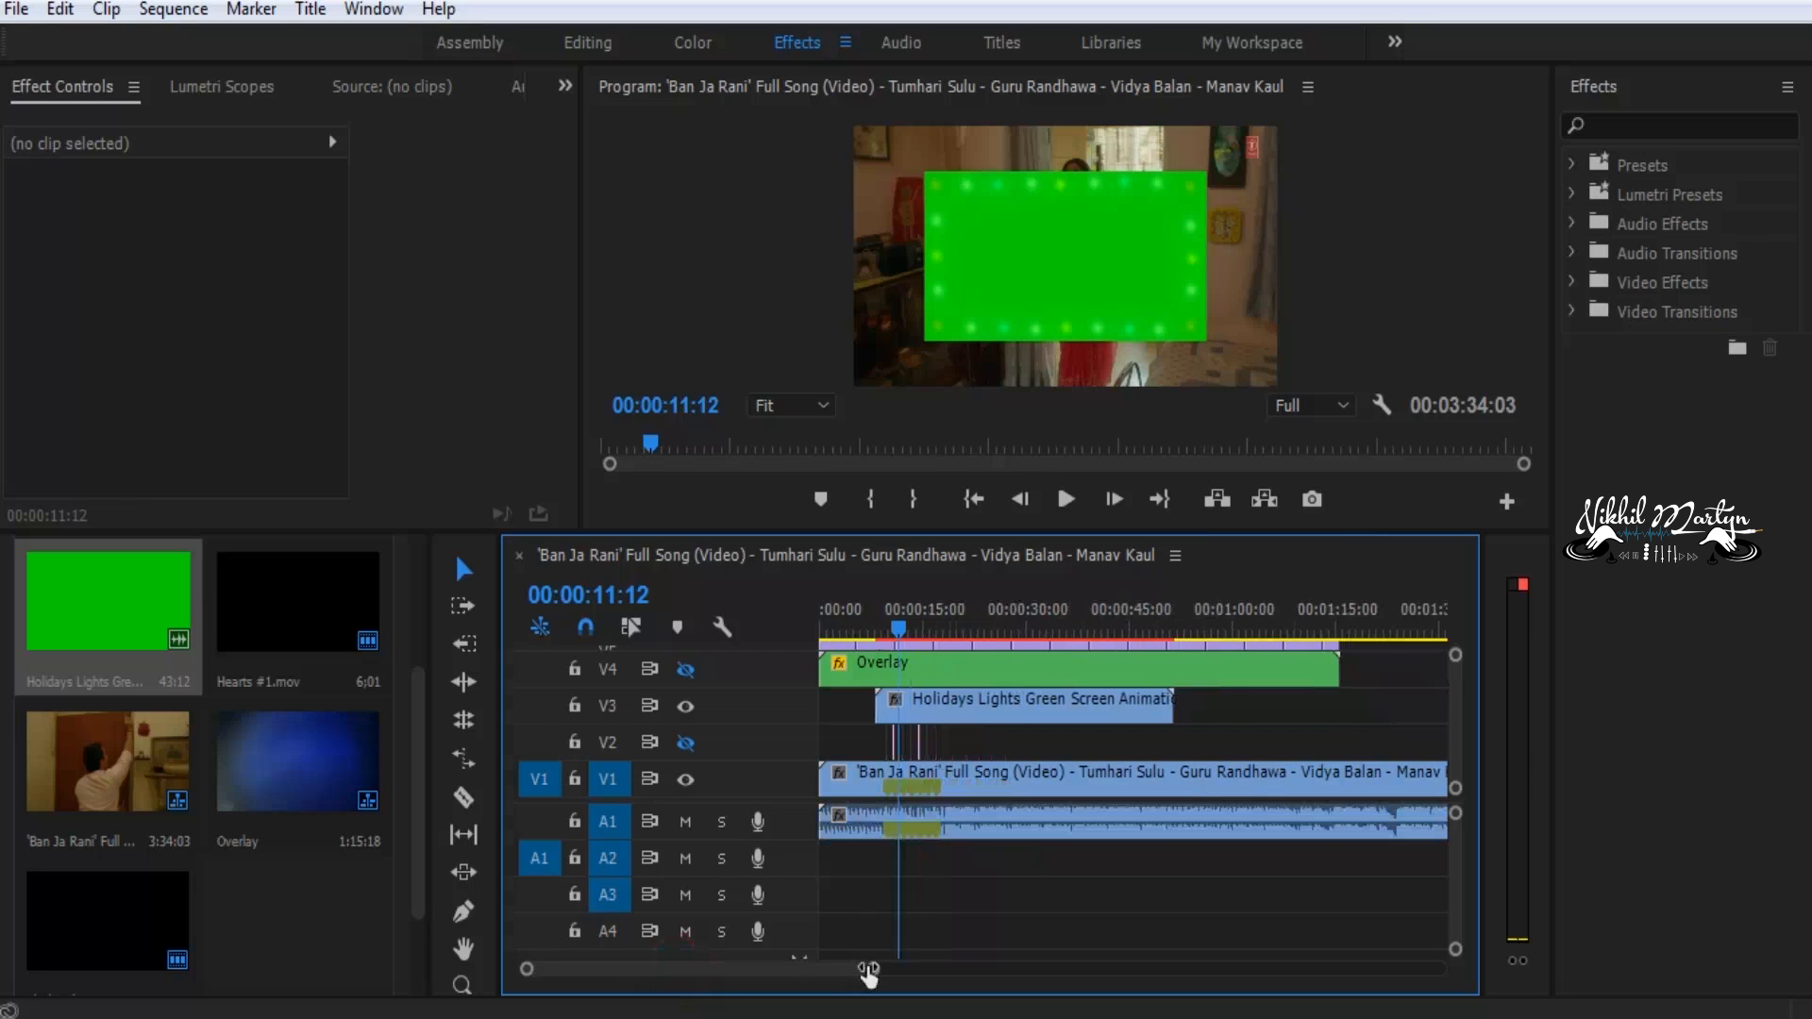
{"action": "left_click_drag", "start_coordinate": [1011, 706], "coordinate": [891, 710]}
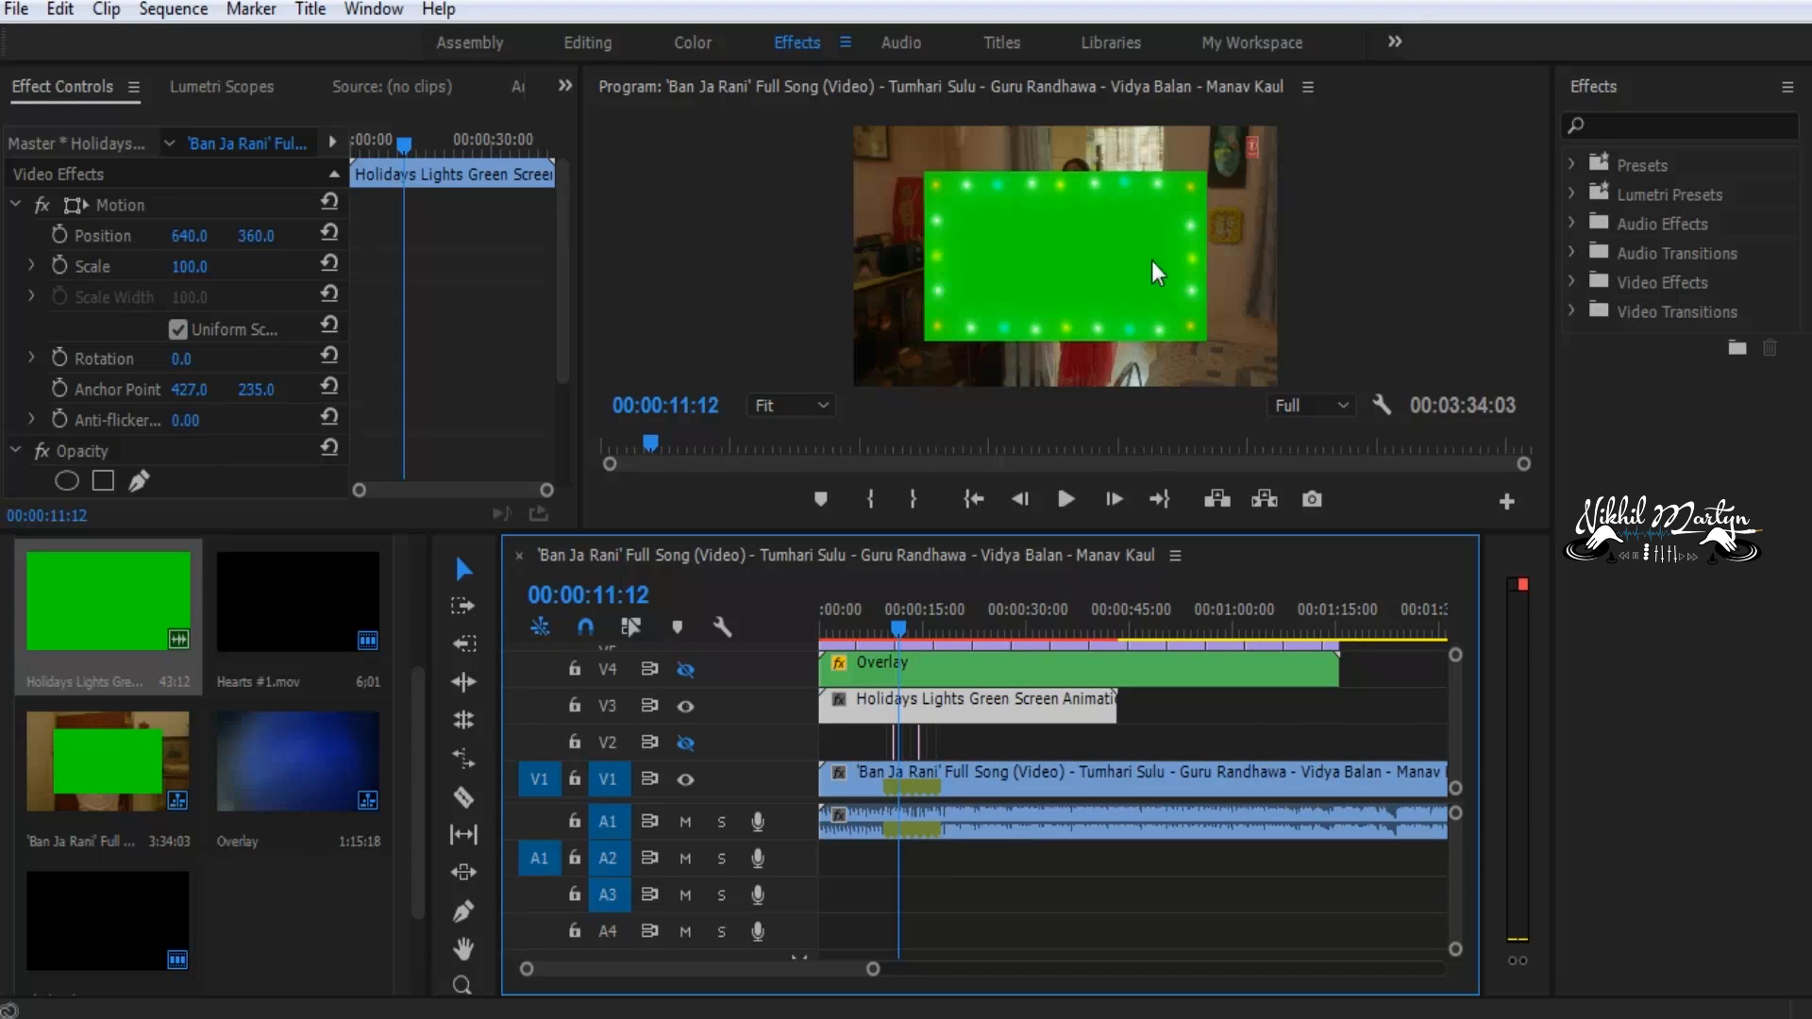
Scale the Holidays Lights clip on V3 to the frame size and set its Scale to 104
{"action": "key", "text": "equal"}
{"action": "left_click", "coordinate": [1044, 683]}
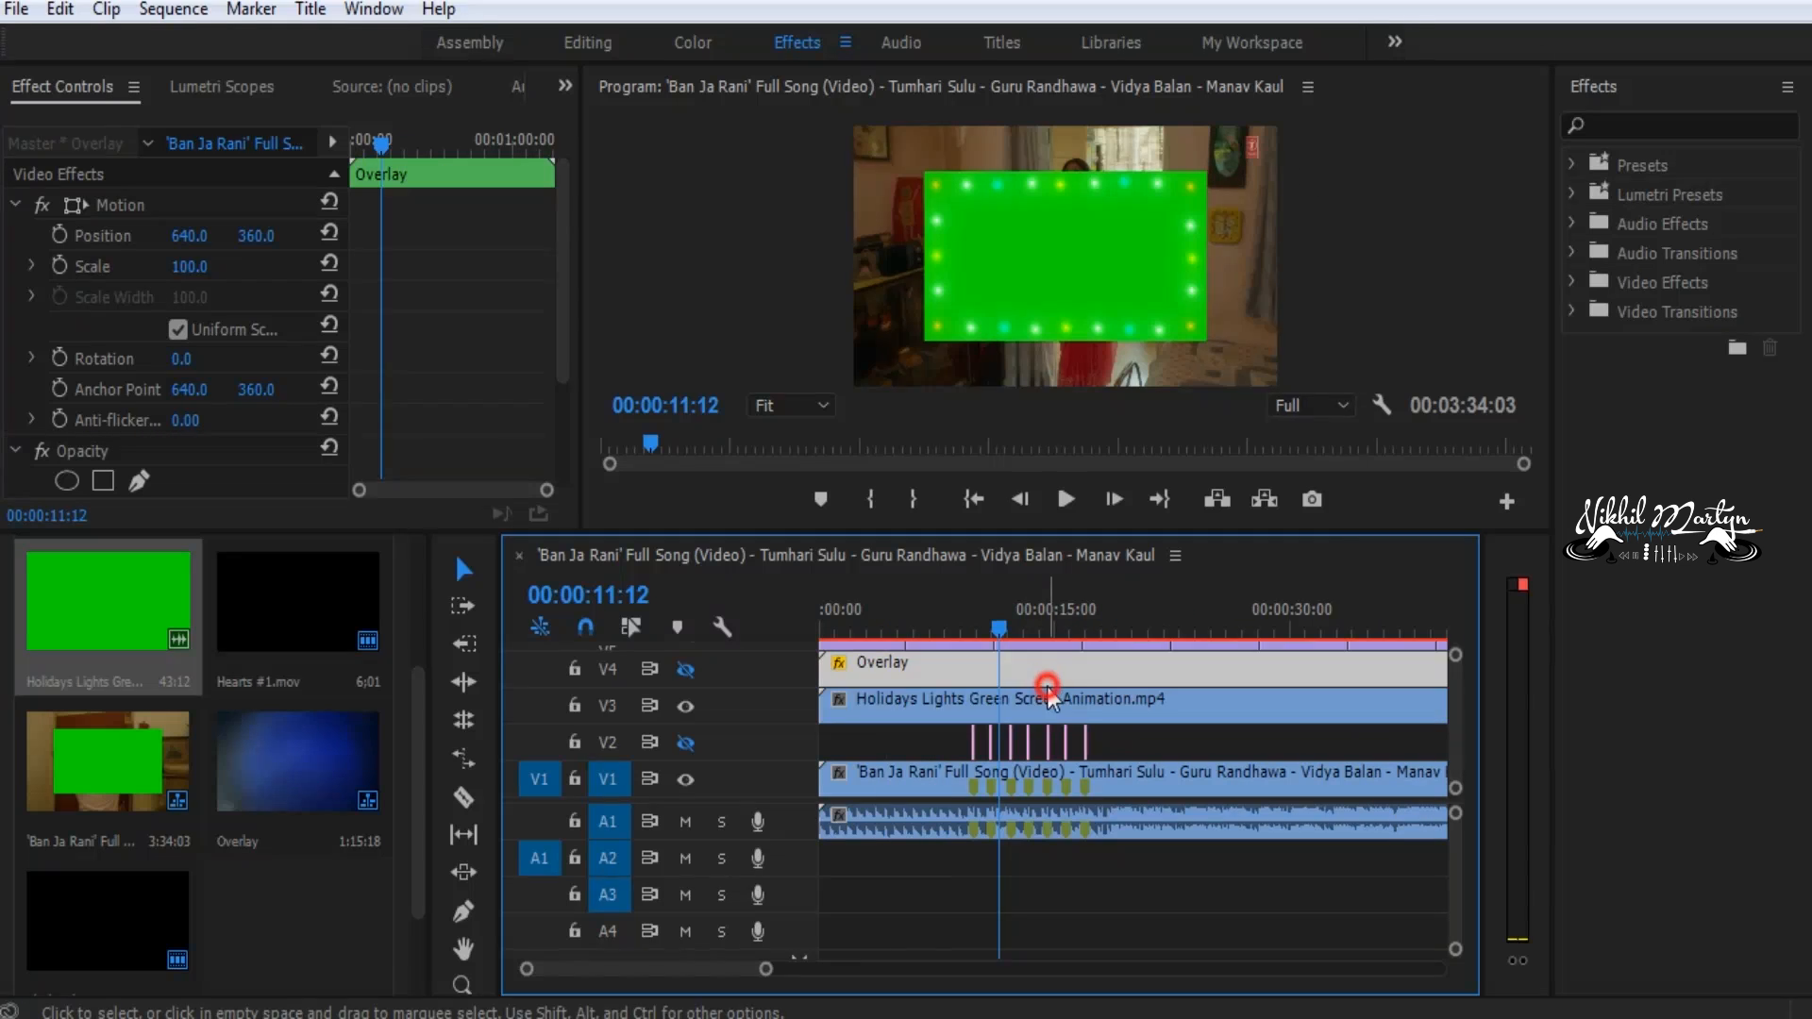
{"action": "left_click", "coordinate": [1014, 703]}
{"action": "right_click", "coordinate": [1057, 710]}
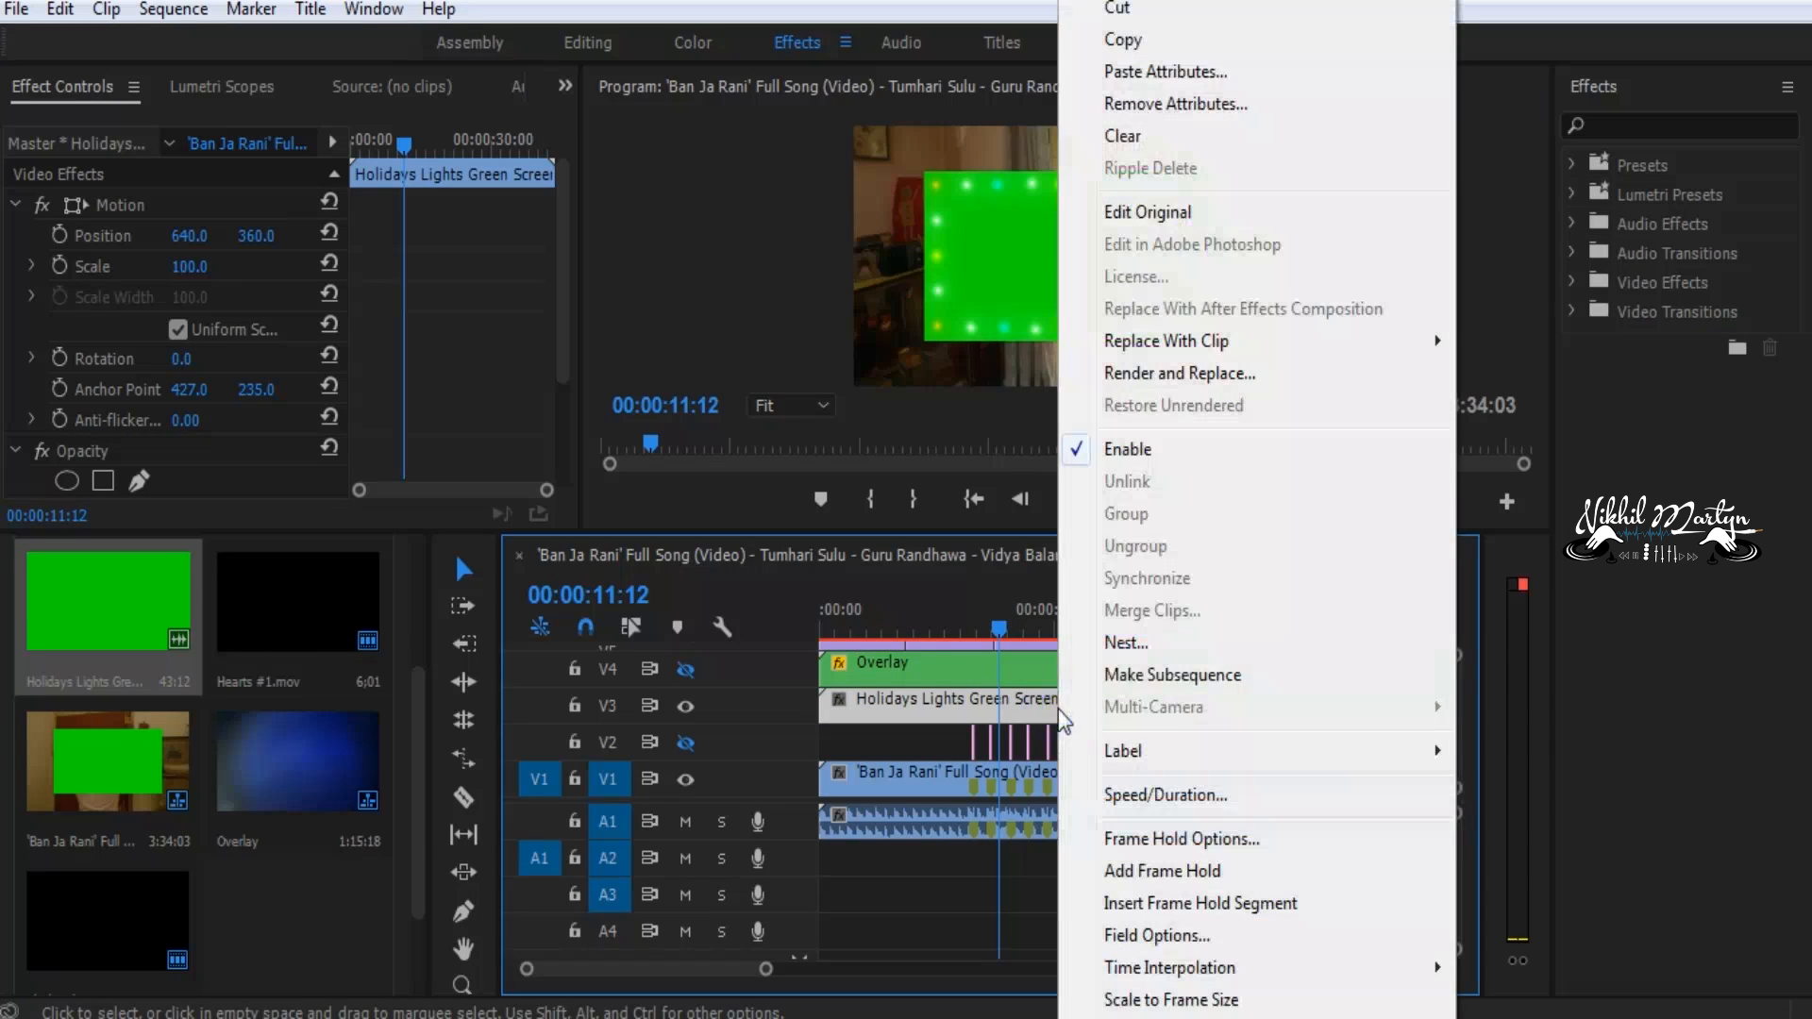
{"action": "left_click", "coordinate": [1133, 1003]}
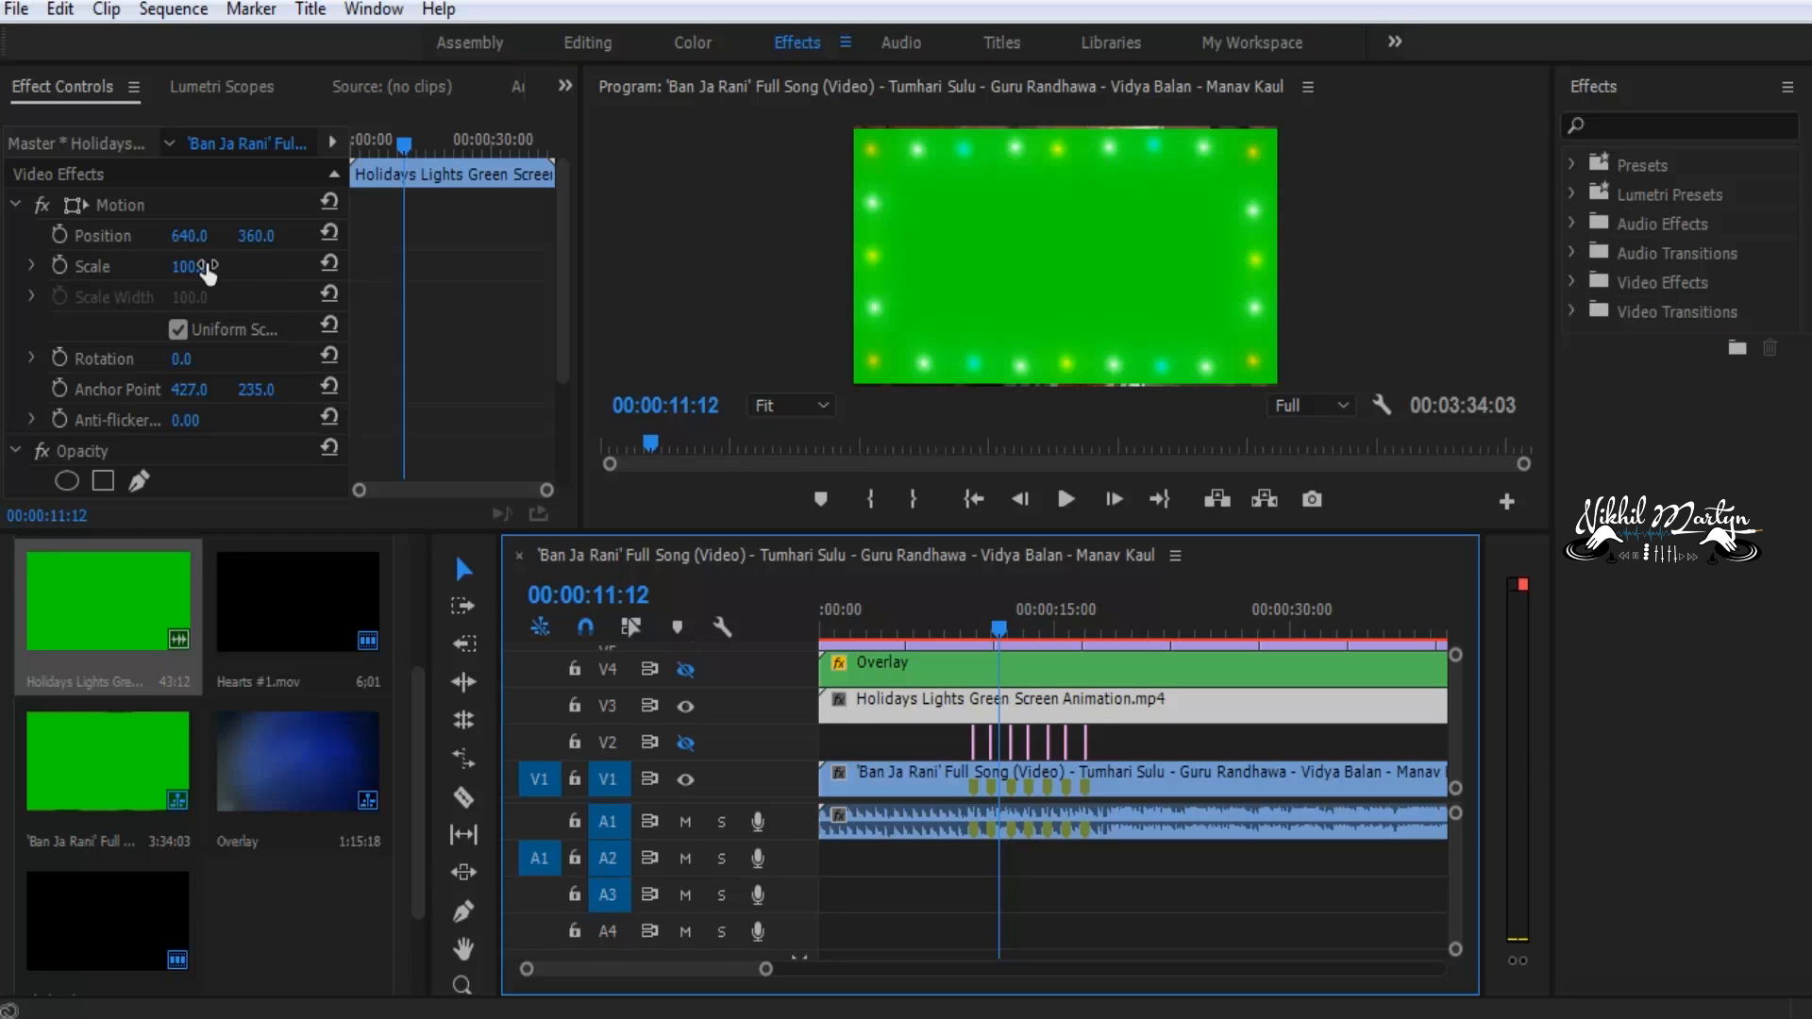
{"action": "left_click_drag", "start_coordinate": [208, 273], "coordinate": [213, 273]}
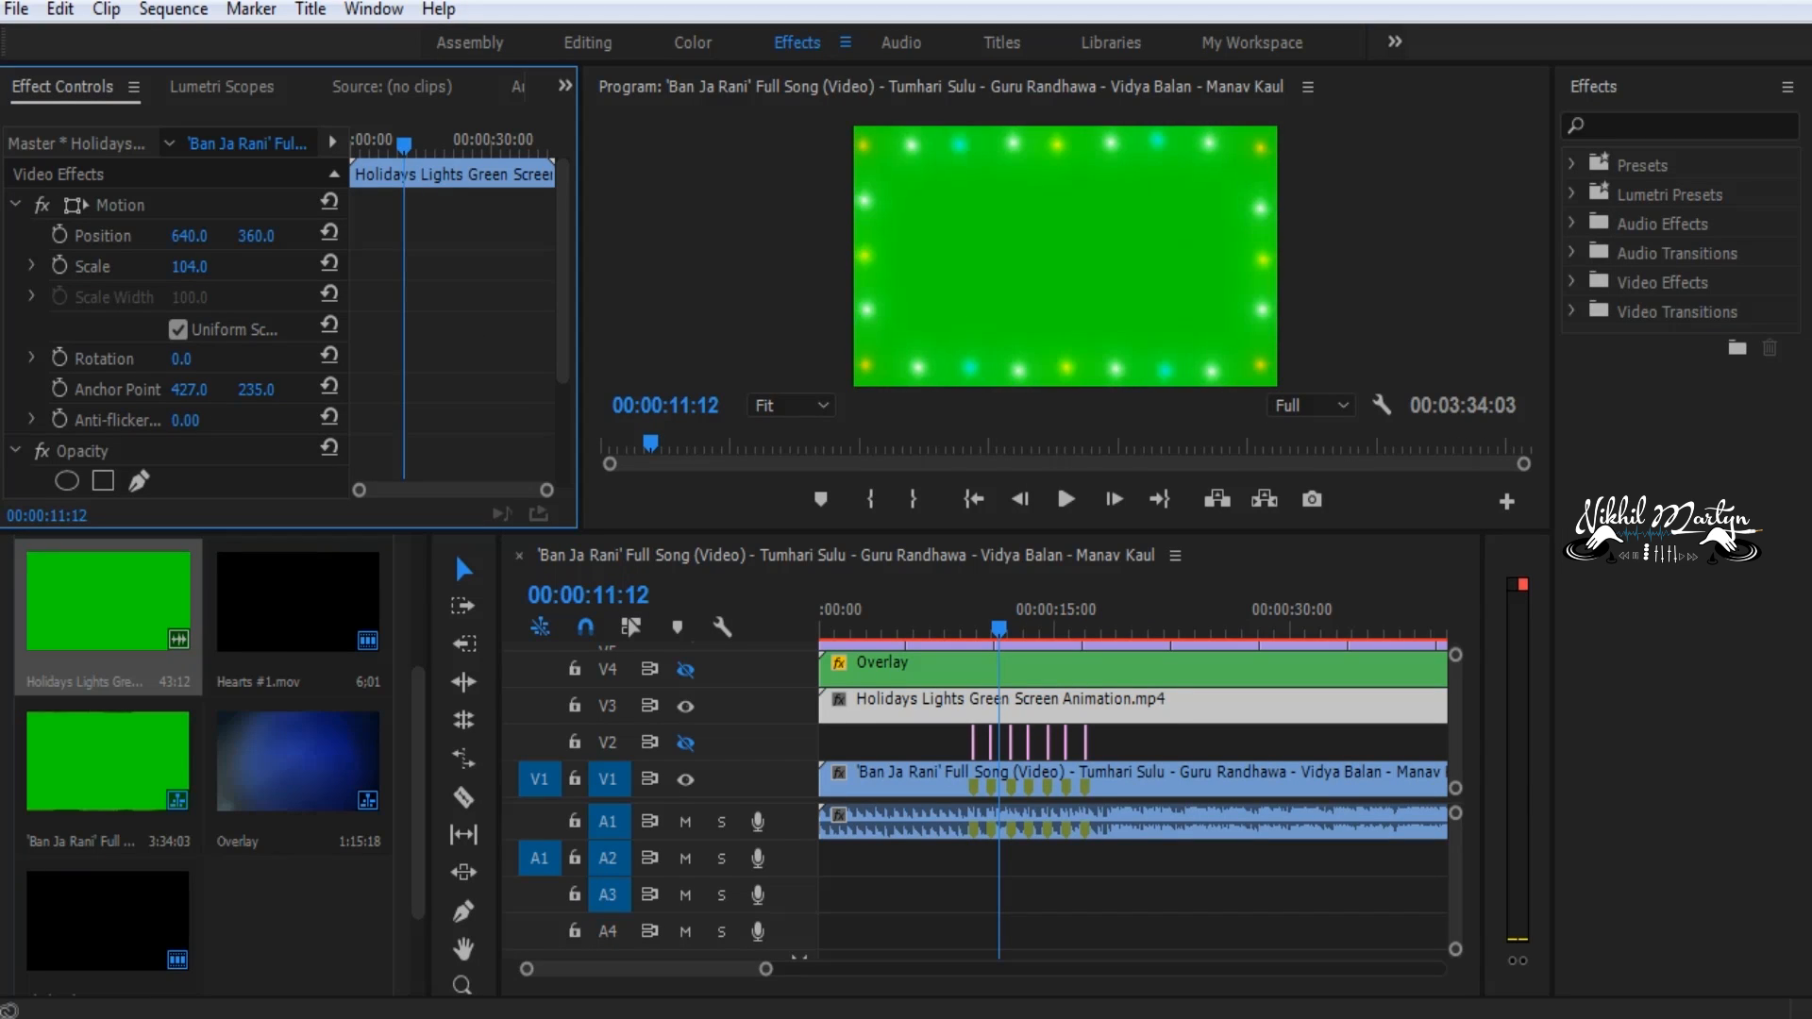
Find the Ultra Key effect and apply it to the Holidays Lights clip on V3
{"action": "left_click", "coordinate": [1038, 701]}
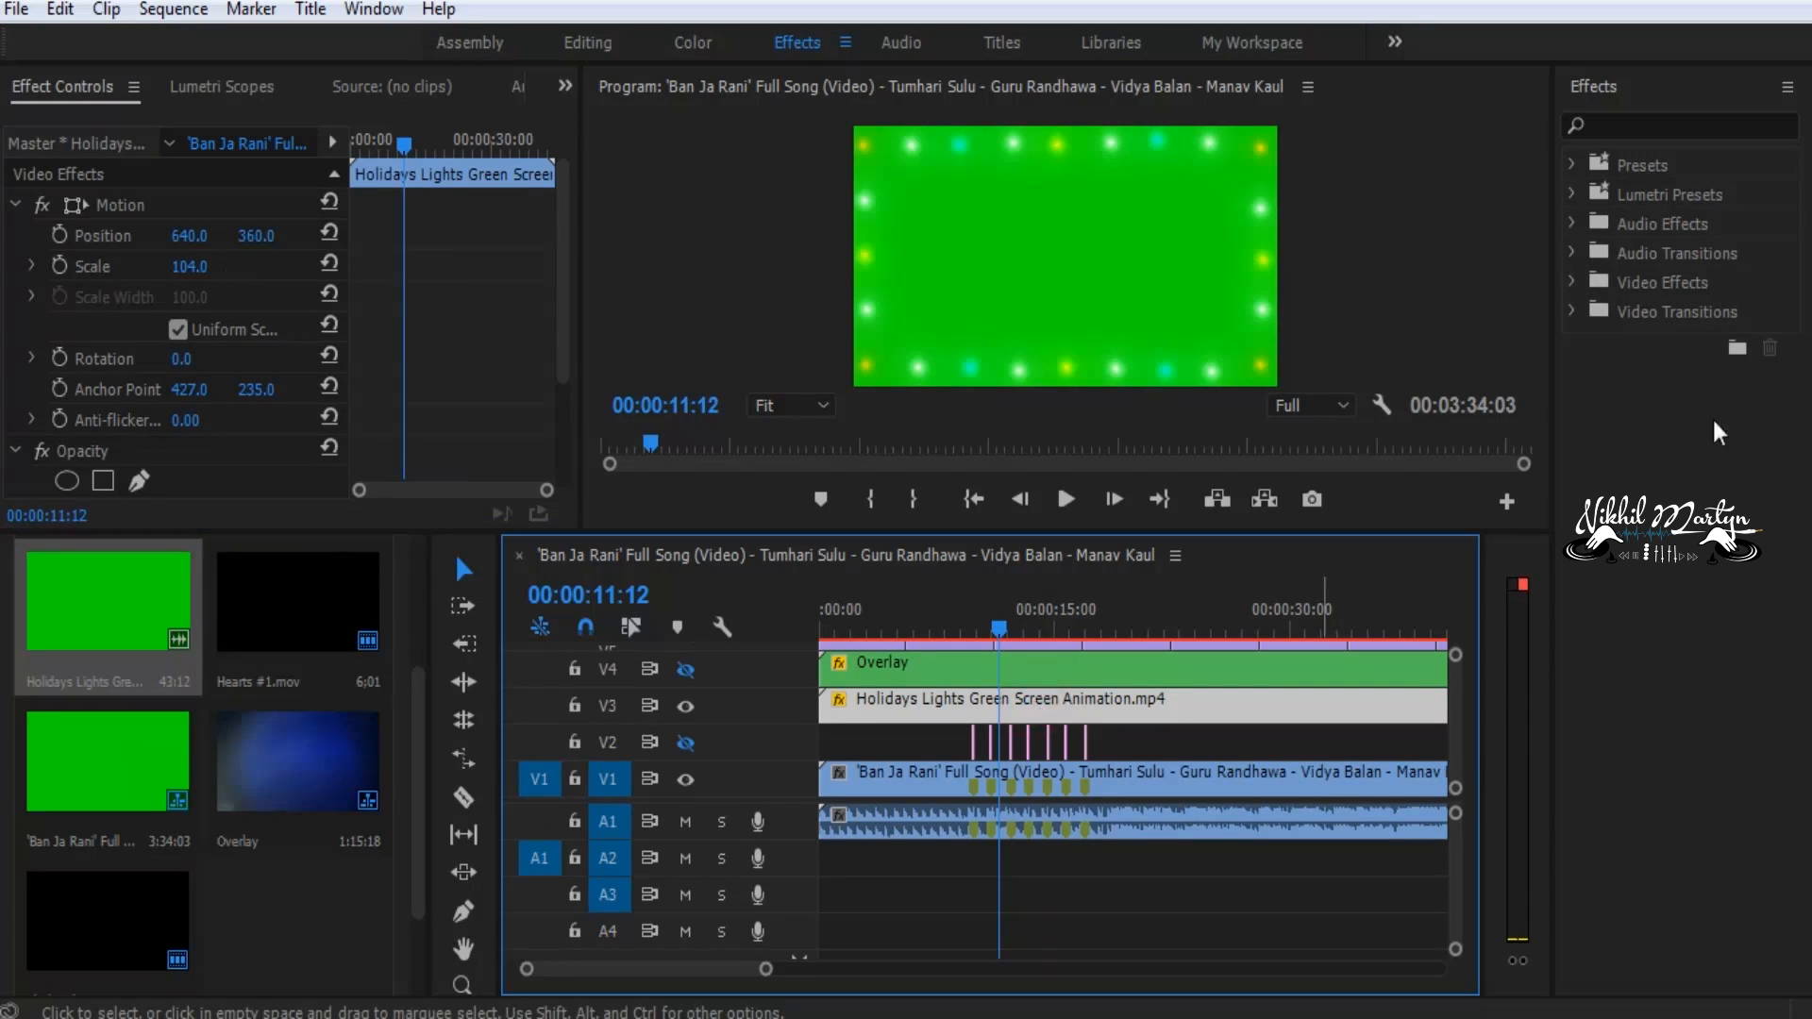
{"action": "left_click", "coordinate": [1613, 126]}
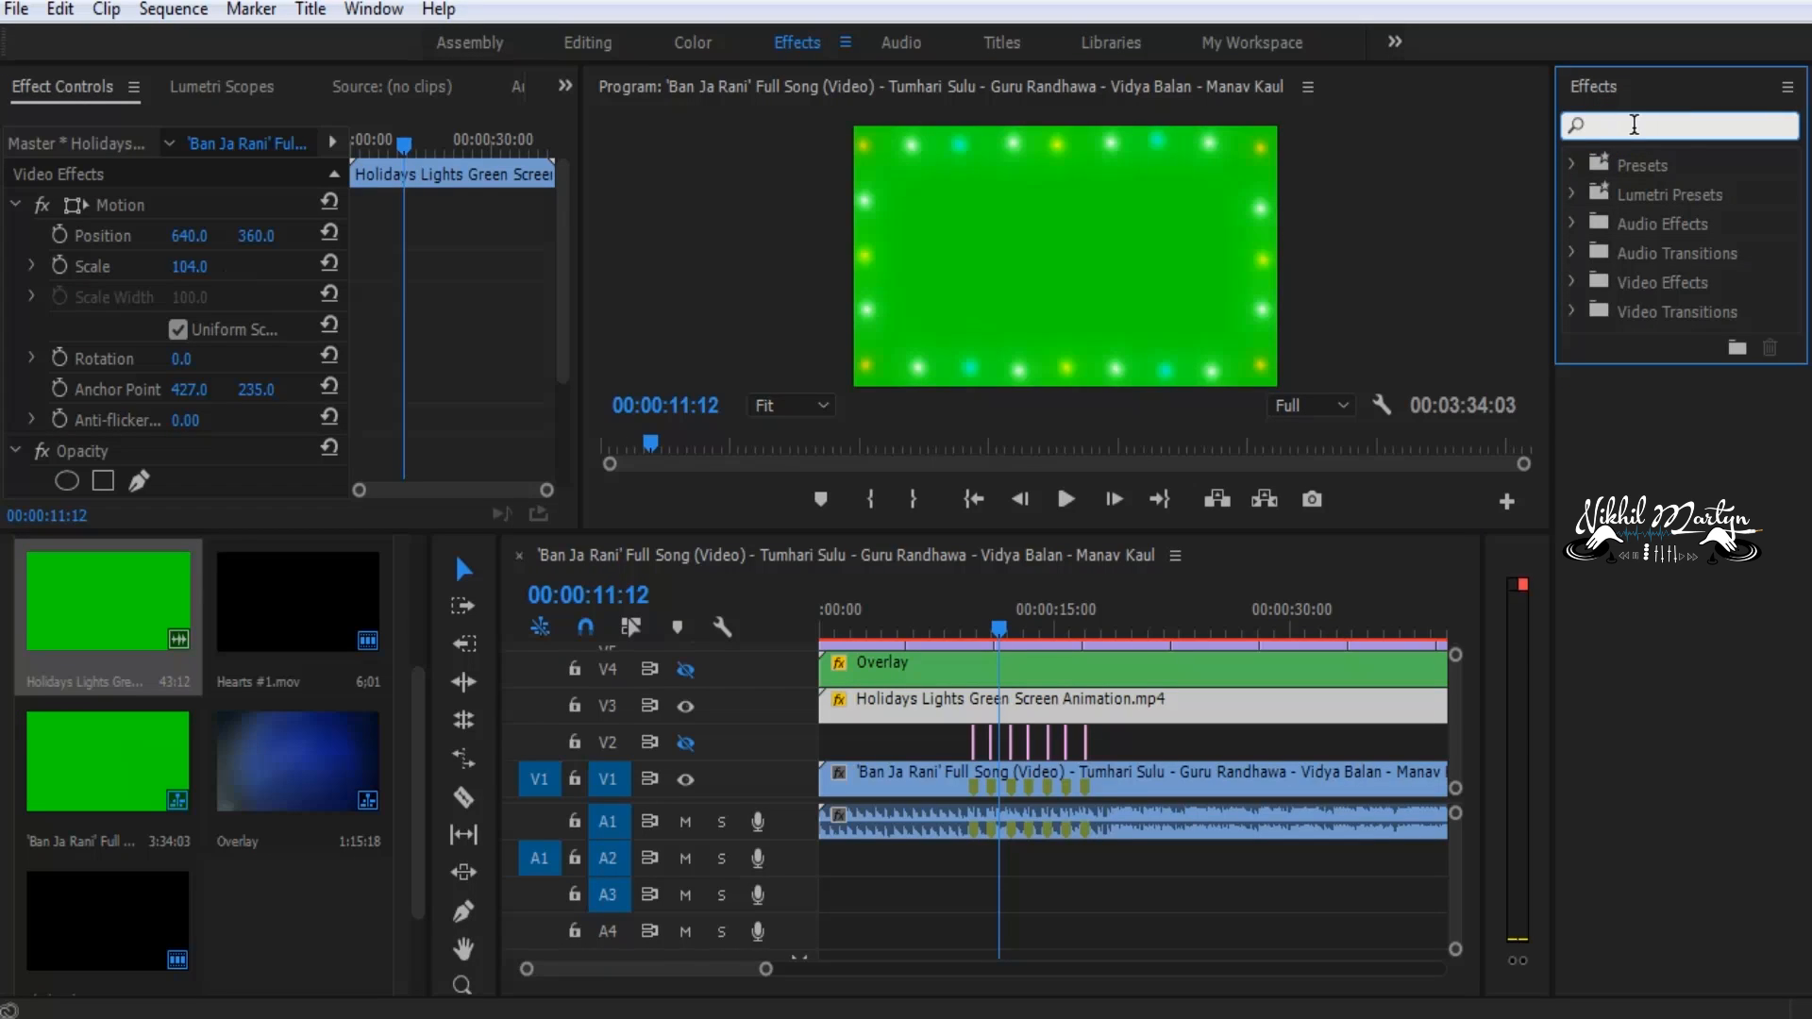
{"action": "type", "text": "u"}
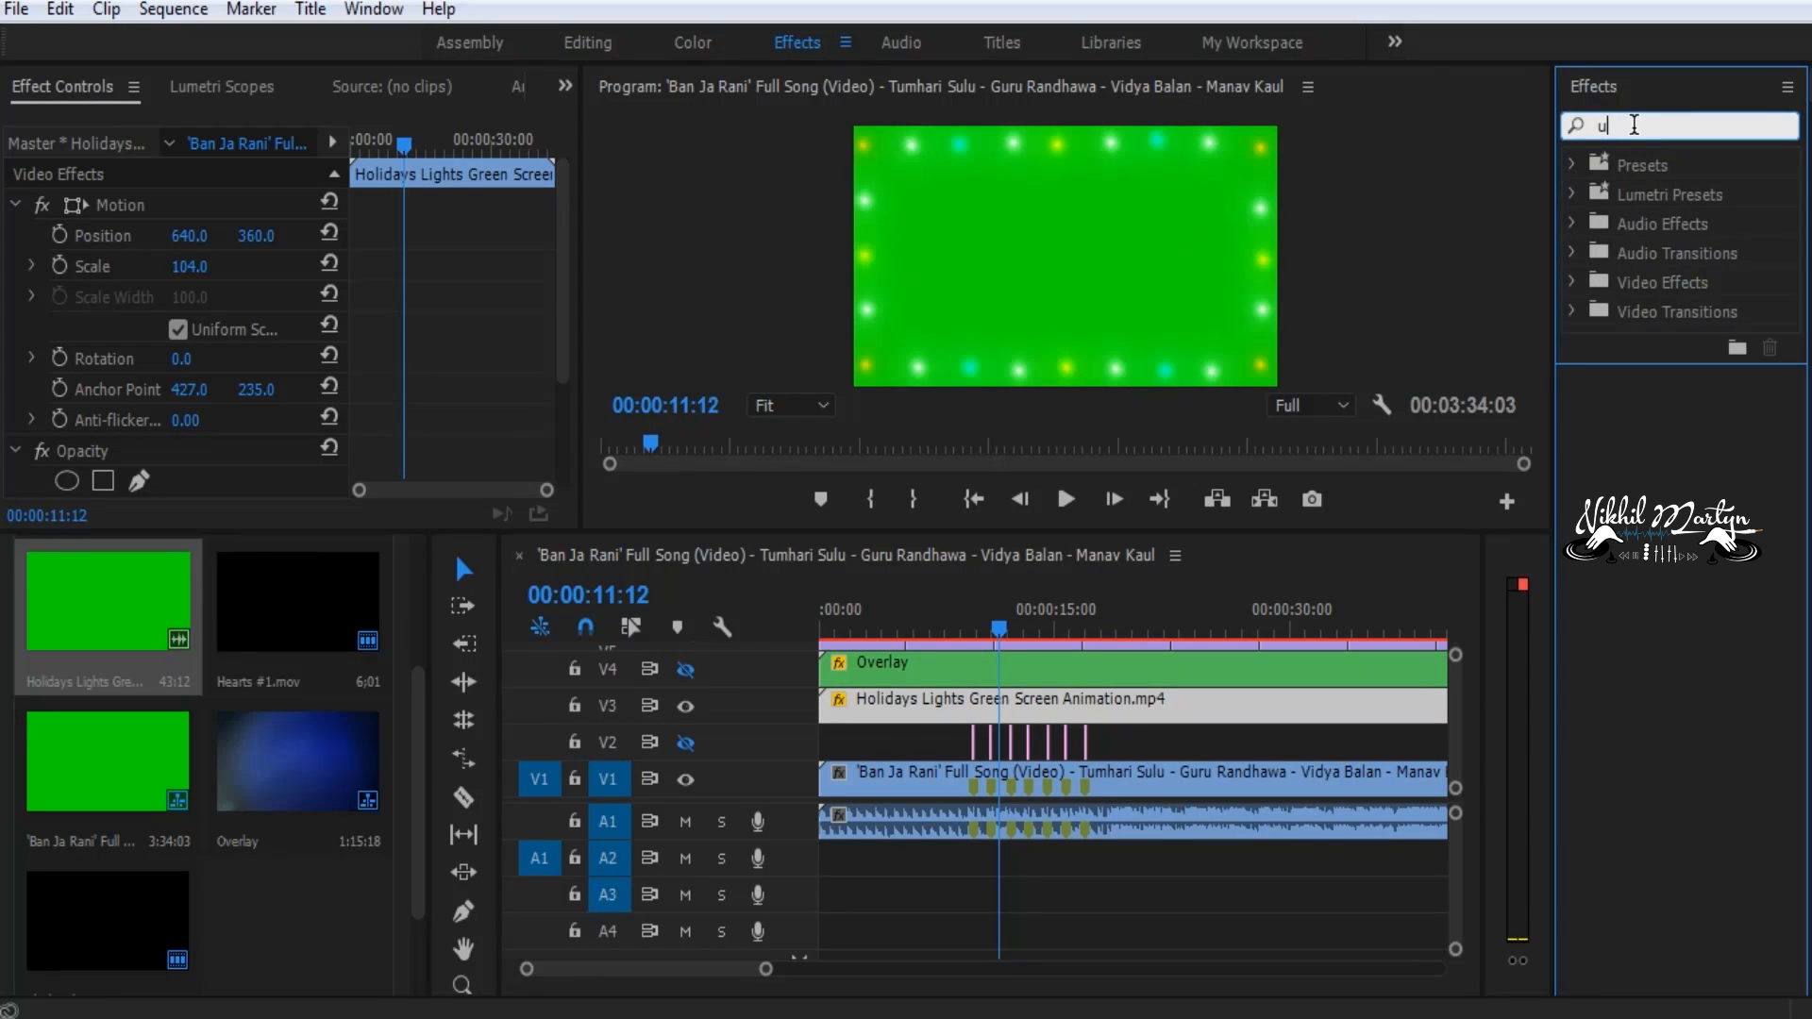
{"action": "type", "text": "ltra"}
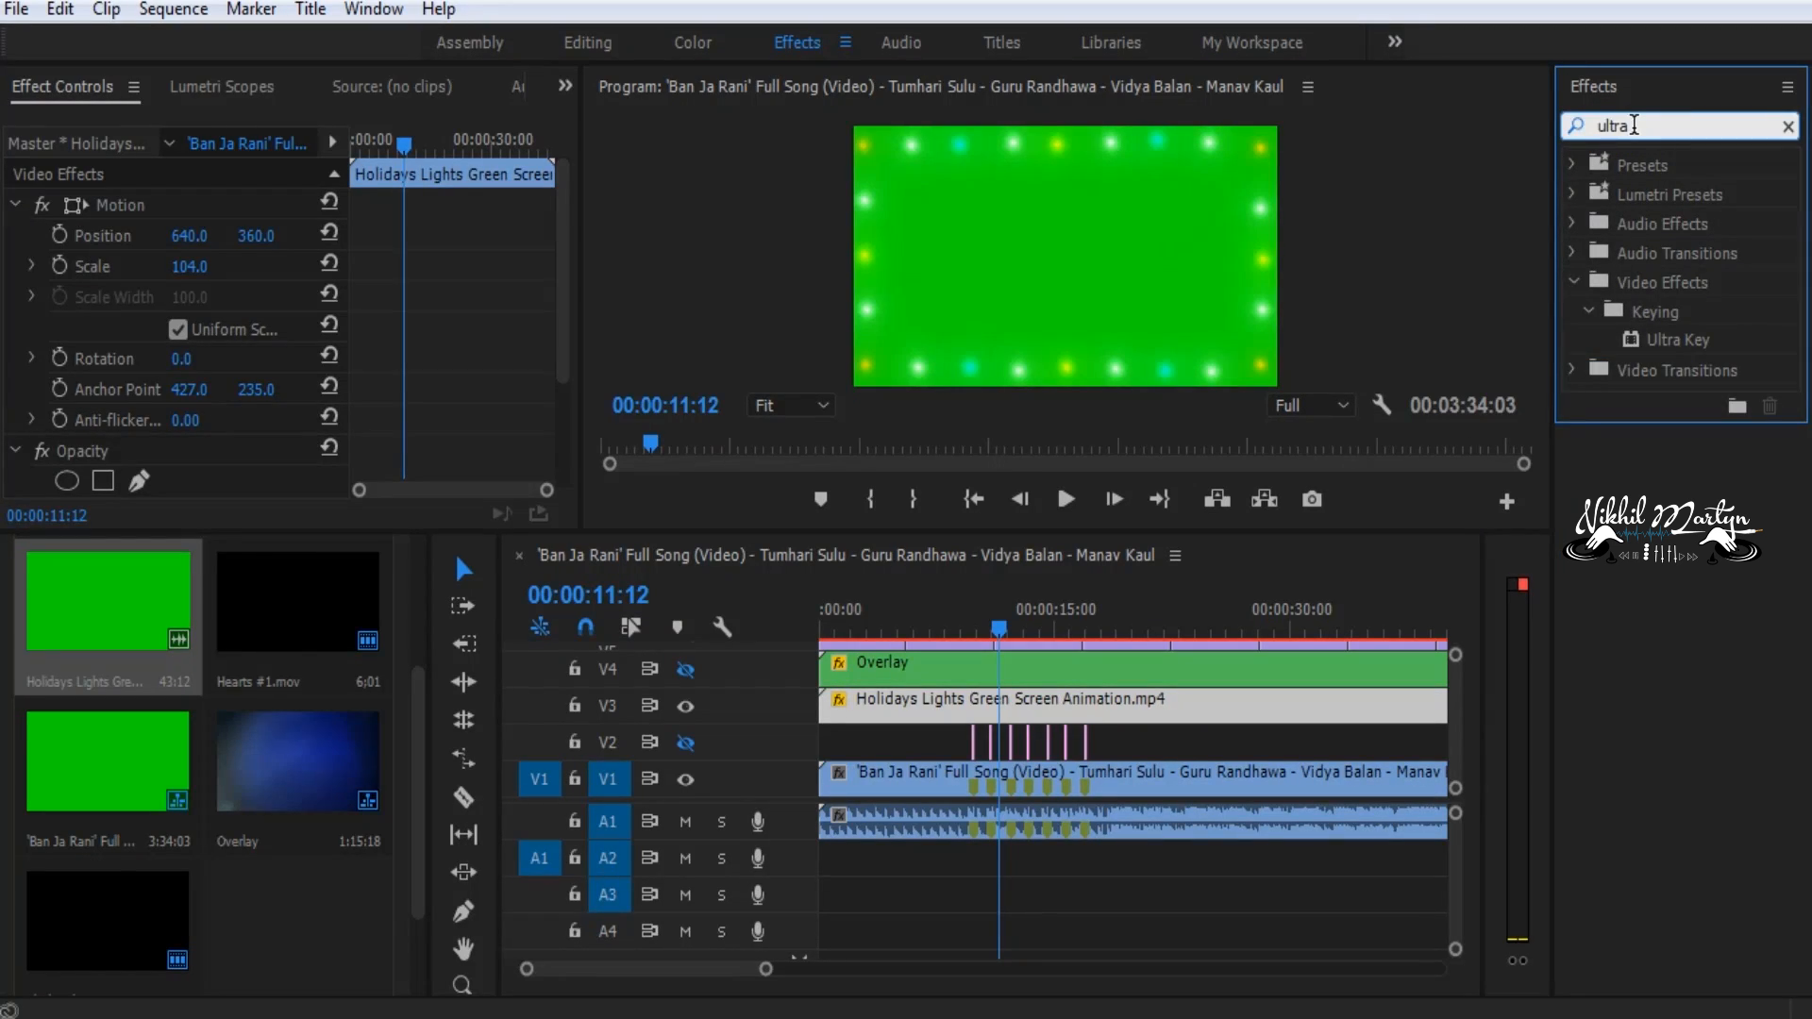
{"action": "left_click", "coordinate": [1690, 342]}
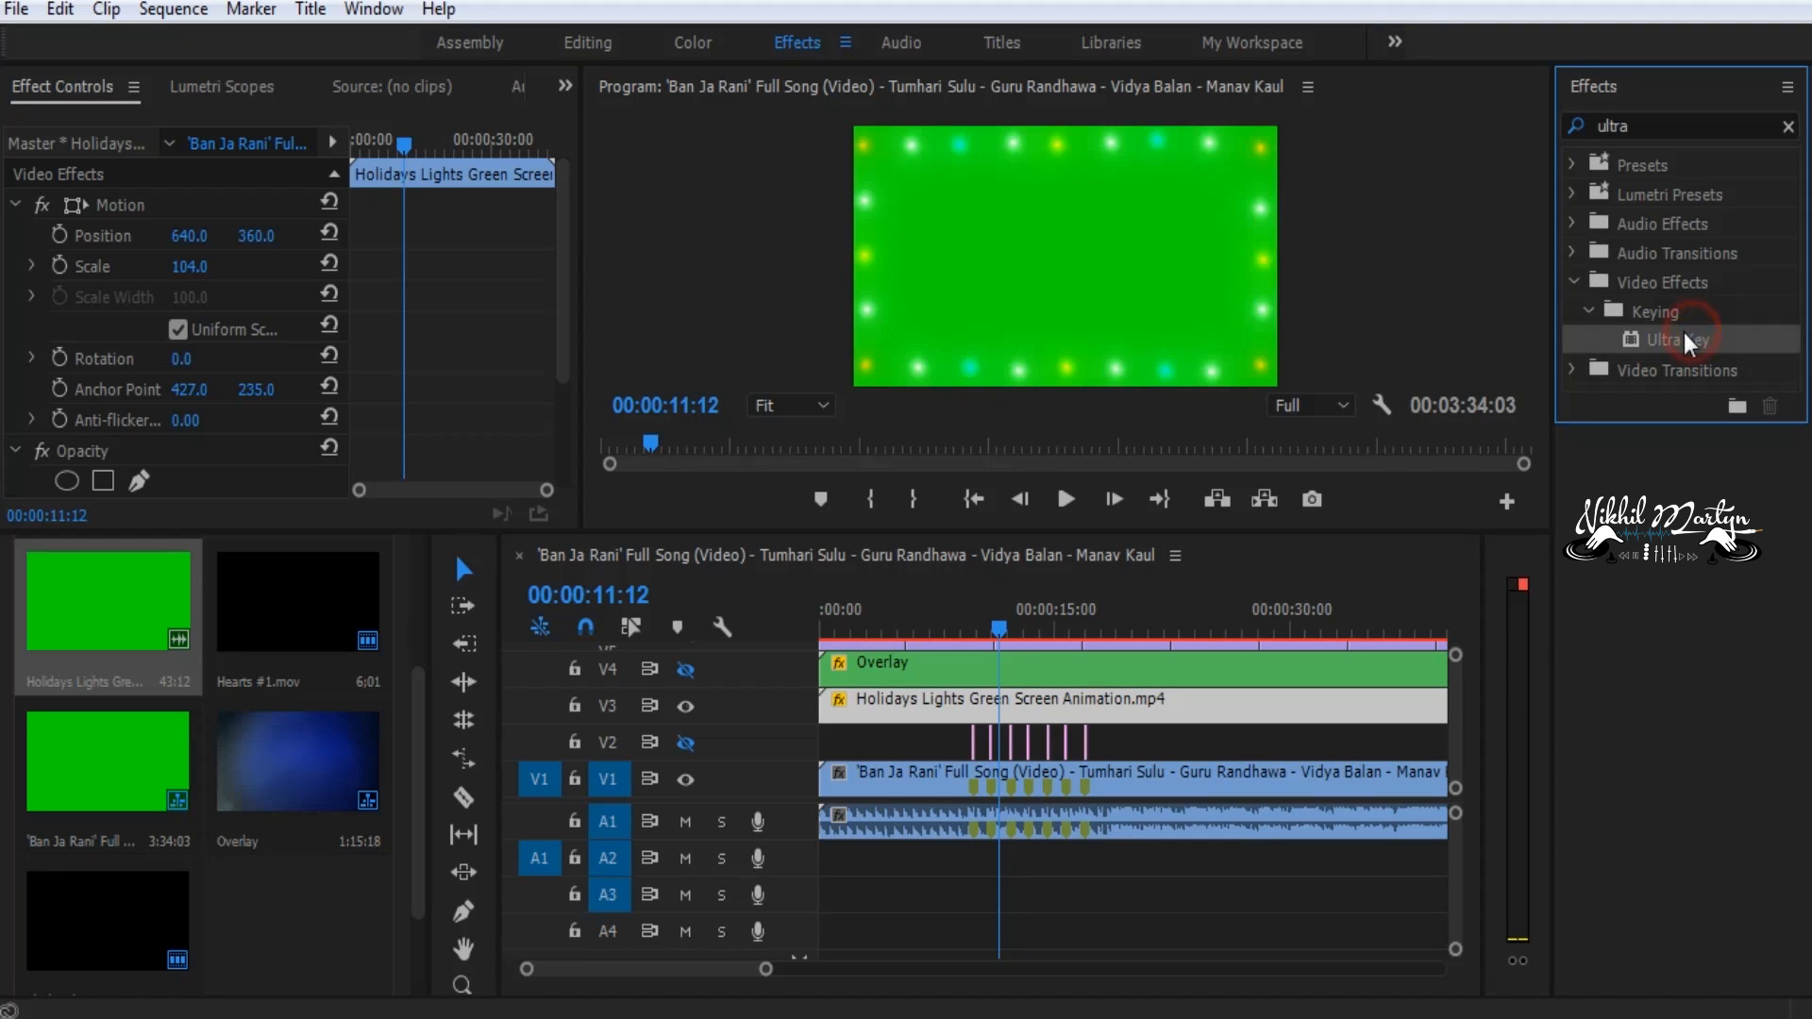
{"action": "left_click_drag", "start_coordinate": [1690, 338], "coordinate": [939, 710]}
Set the Ultra Key's Key Color by sampling the green background of the lights clip in the program monitor
{"action": "scroll", "coordinate": [496, 392], "scroll_direction": "down", "scroll_amount": 5}
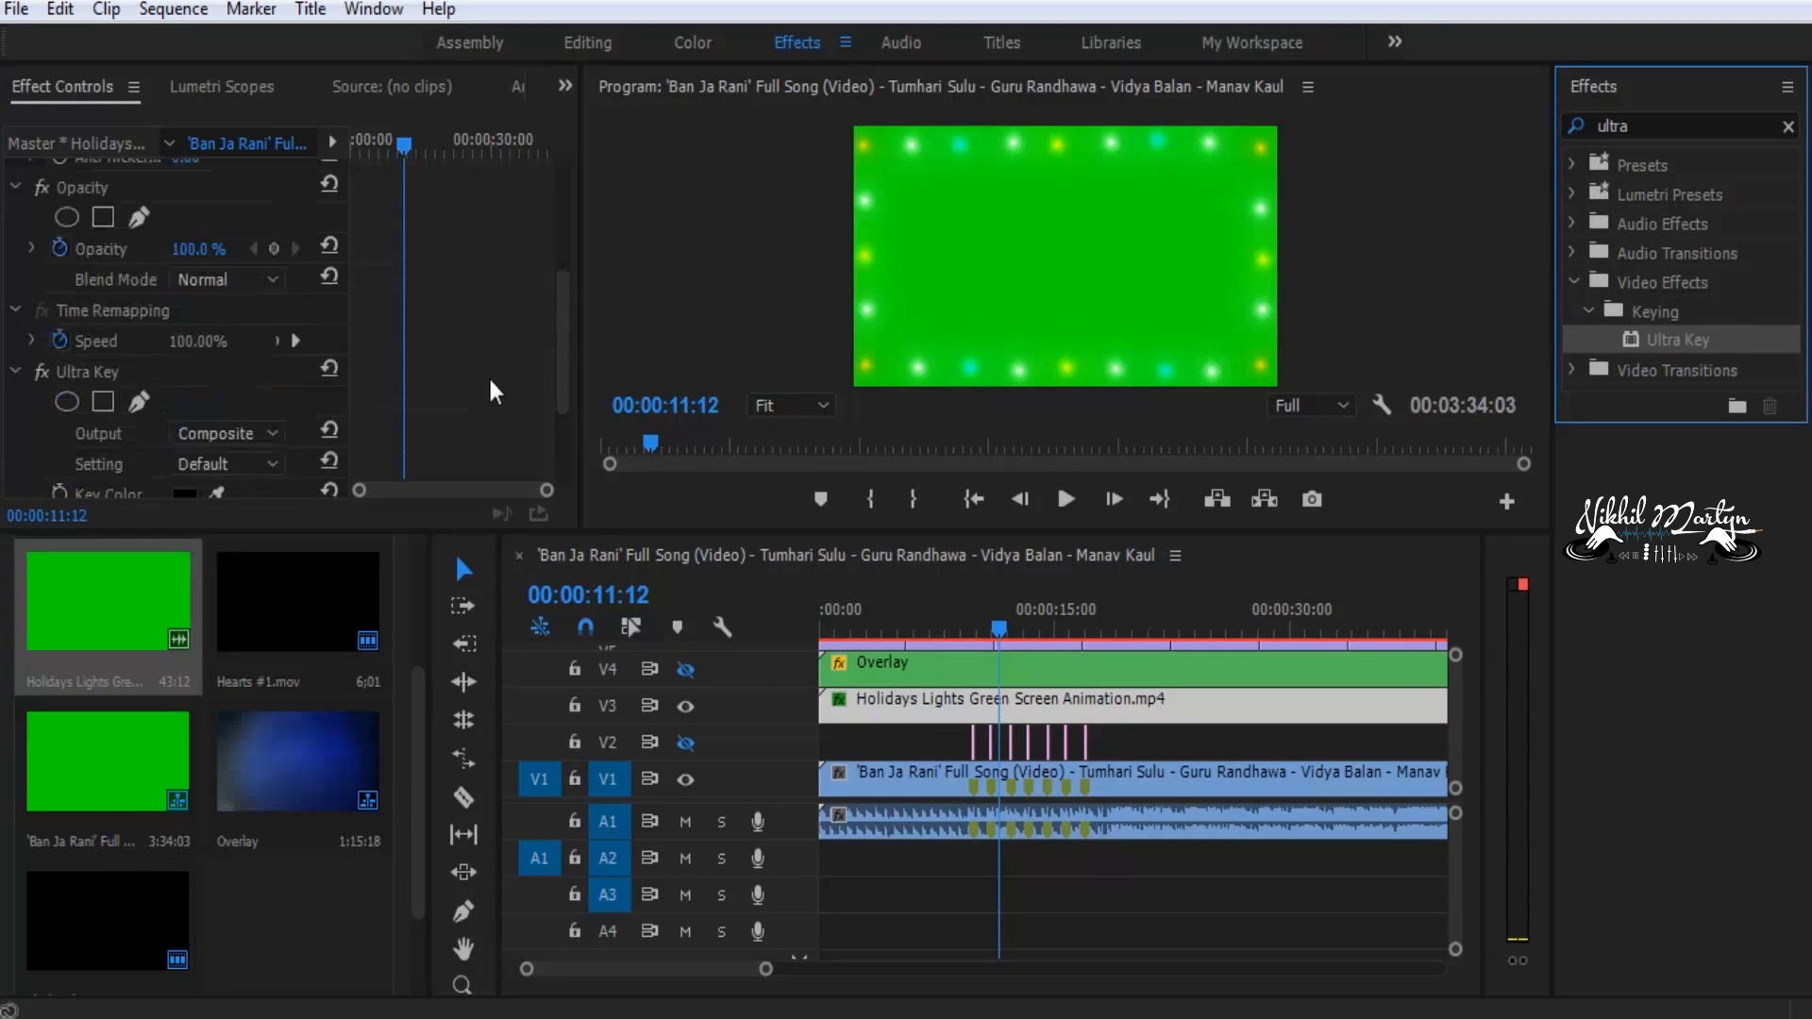
{"action": "scroll", "coordinate": [495, 392], "scroll_direction": "down", "scroll_amount": 4}
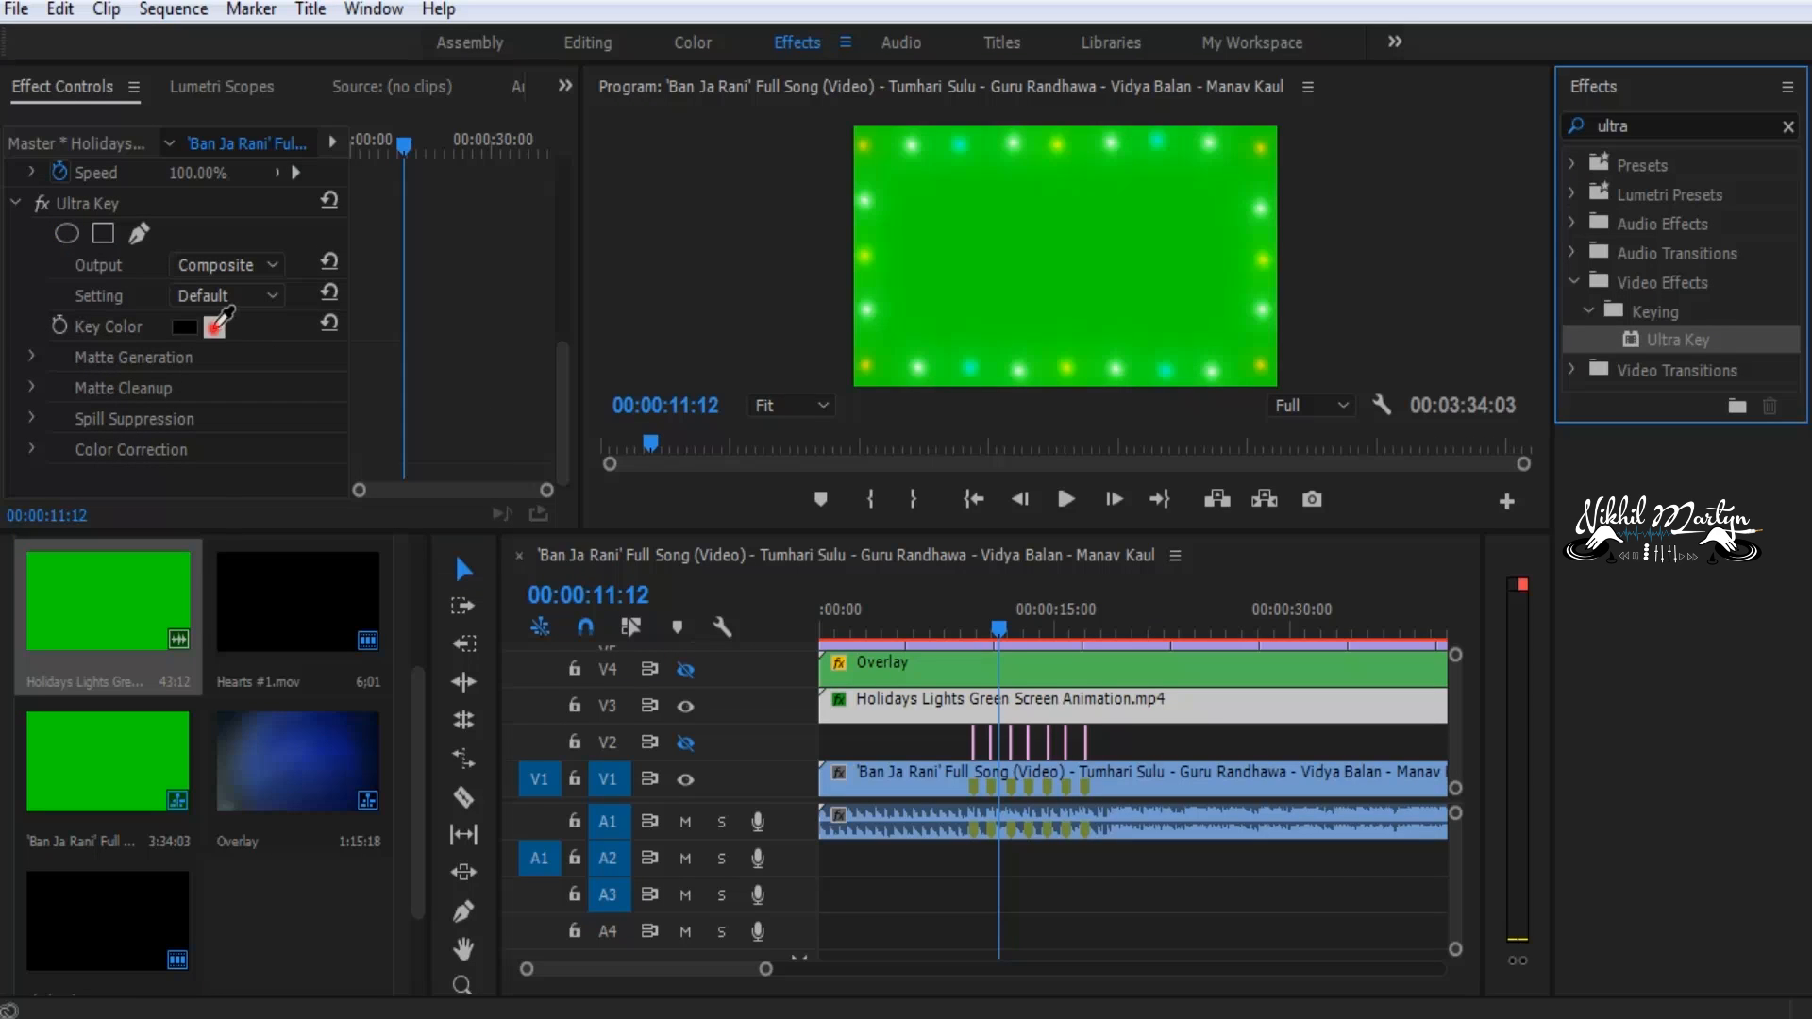
{"action": "left_click", "coordinate": [215, 326]}
{"action": "left_click", "coordinate": [1029, 243]}
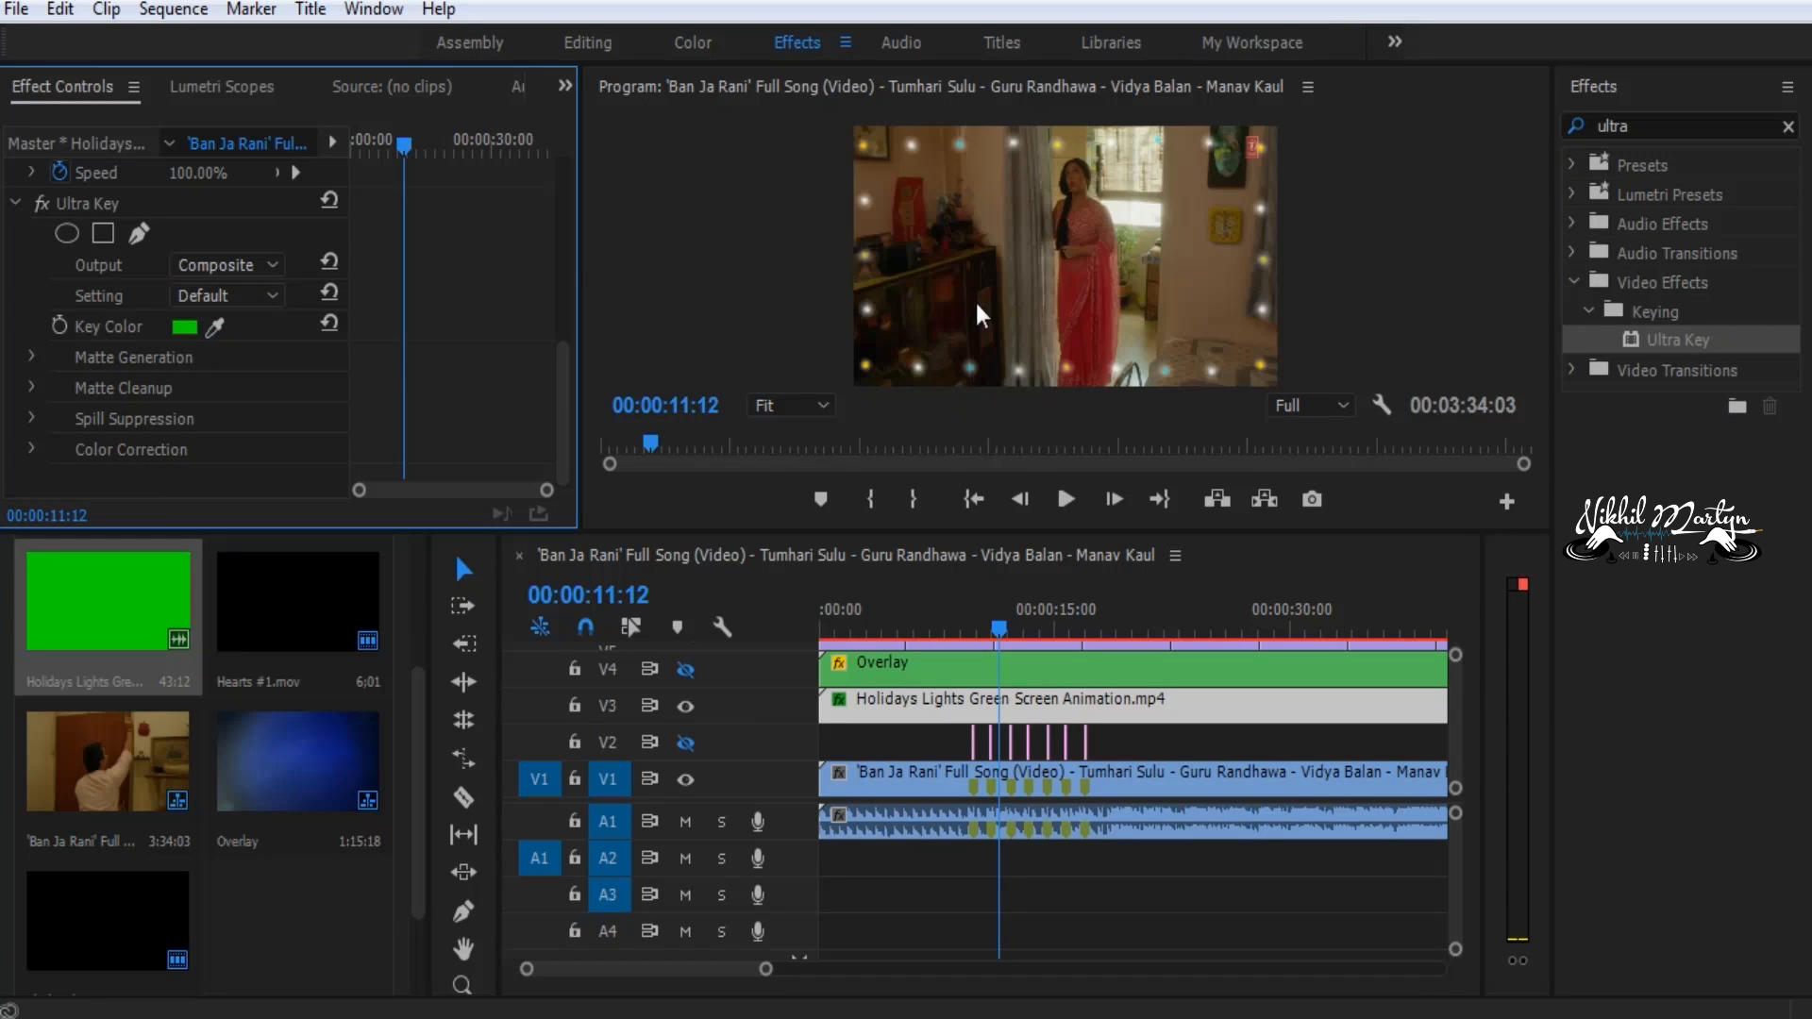
Play from the sequence start and trim the unlit opening off the Holidays Lights clip, keeping the clip at the sequence start
{"action": "left_click_drag", "start_coordinate": [984, 629], "coordinate": [805, 639]}
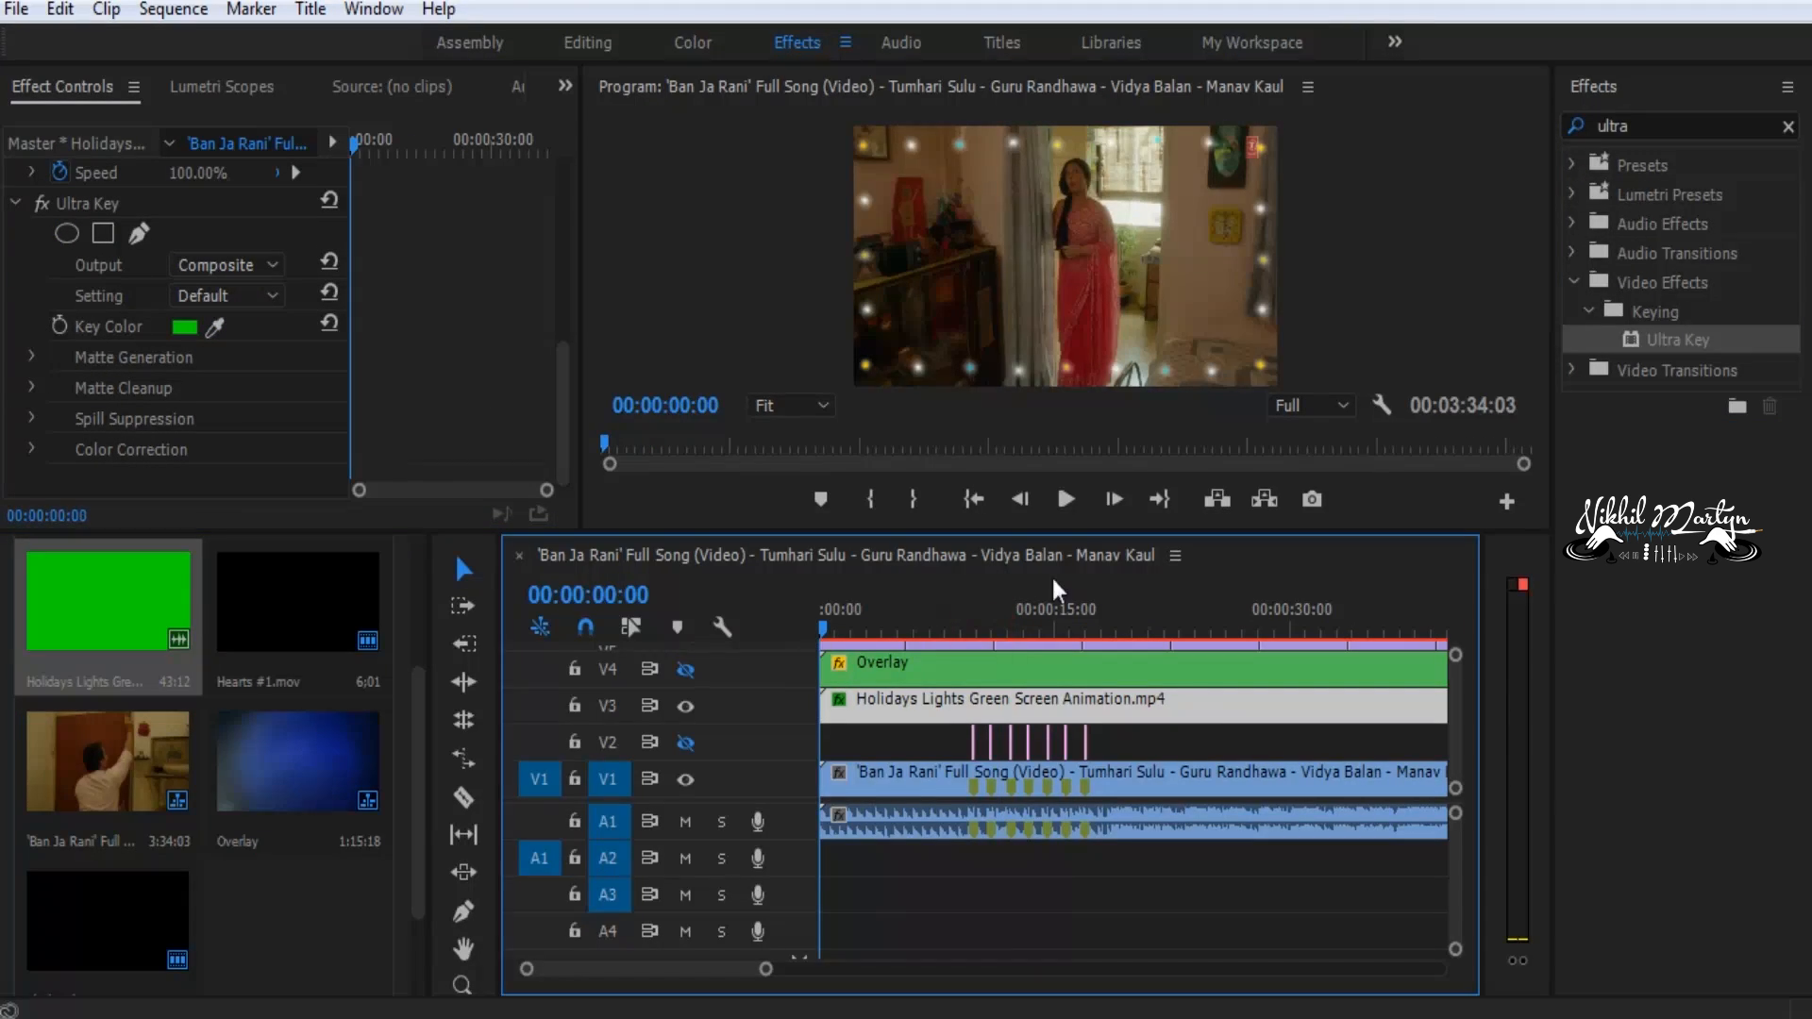
{"action": "left_click", "coordinate": [1062, 511]}
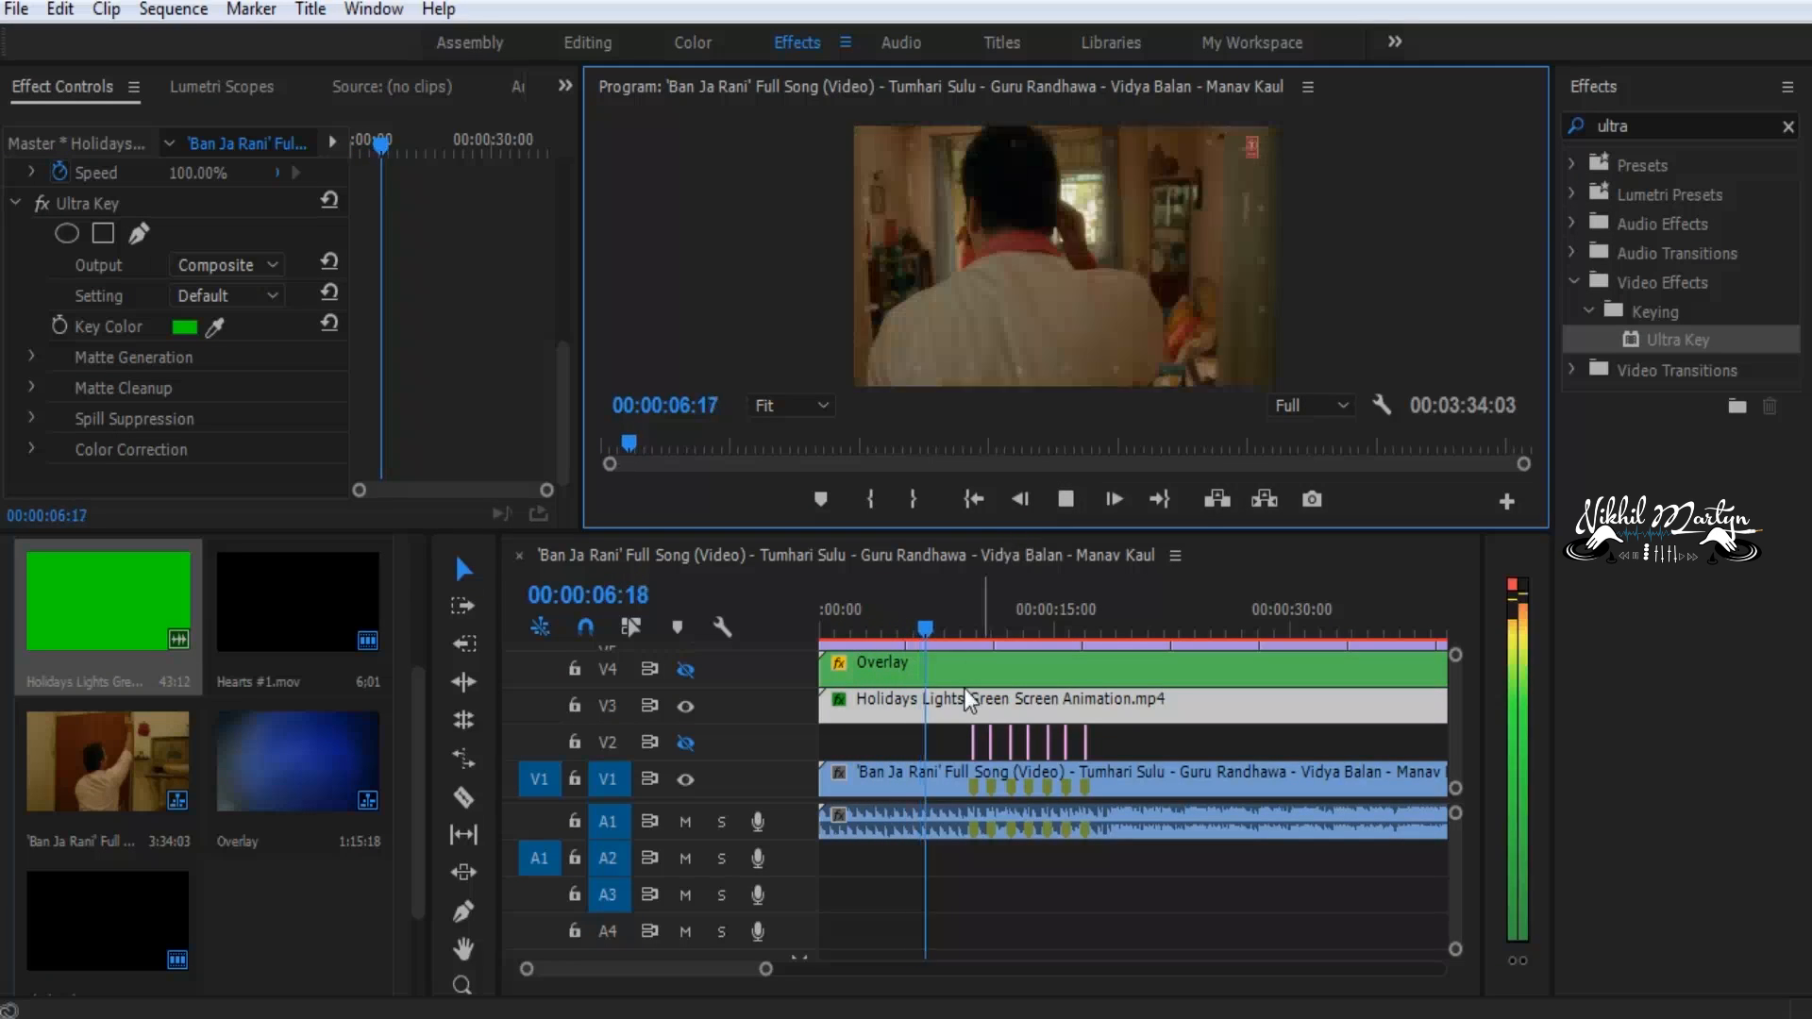
{"action": "left_click_drag", "start_coordinate": [821, 703], "coordinate": [869, 677]}
Play the sequence from about 00:00:01:03 to 00:00:09:03 to check the keyed holiday lights over the song video
{"action": "left_click", "coordinate": [839, 625]}
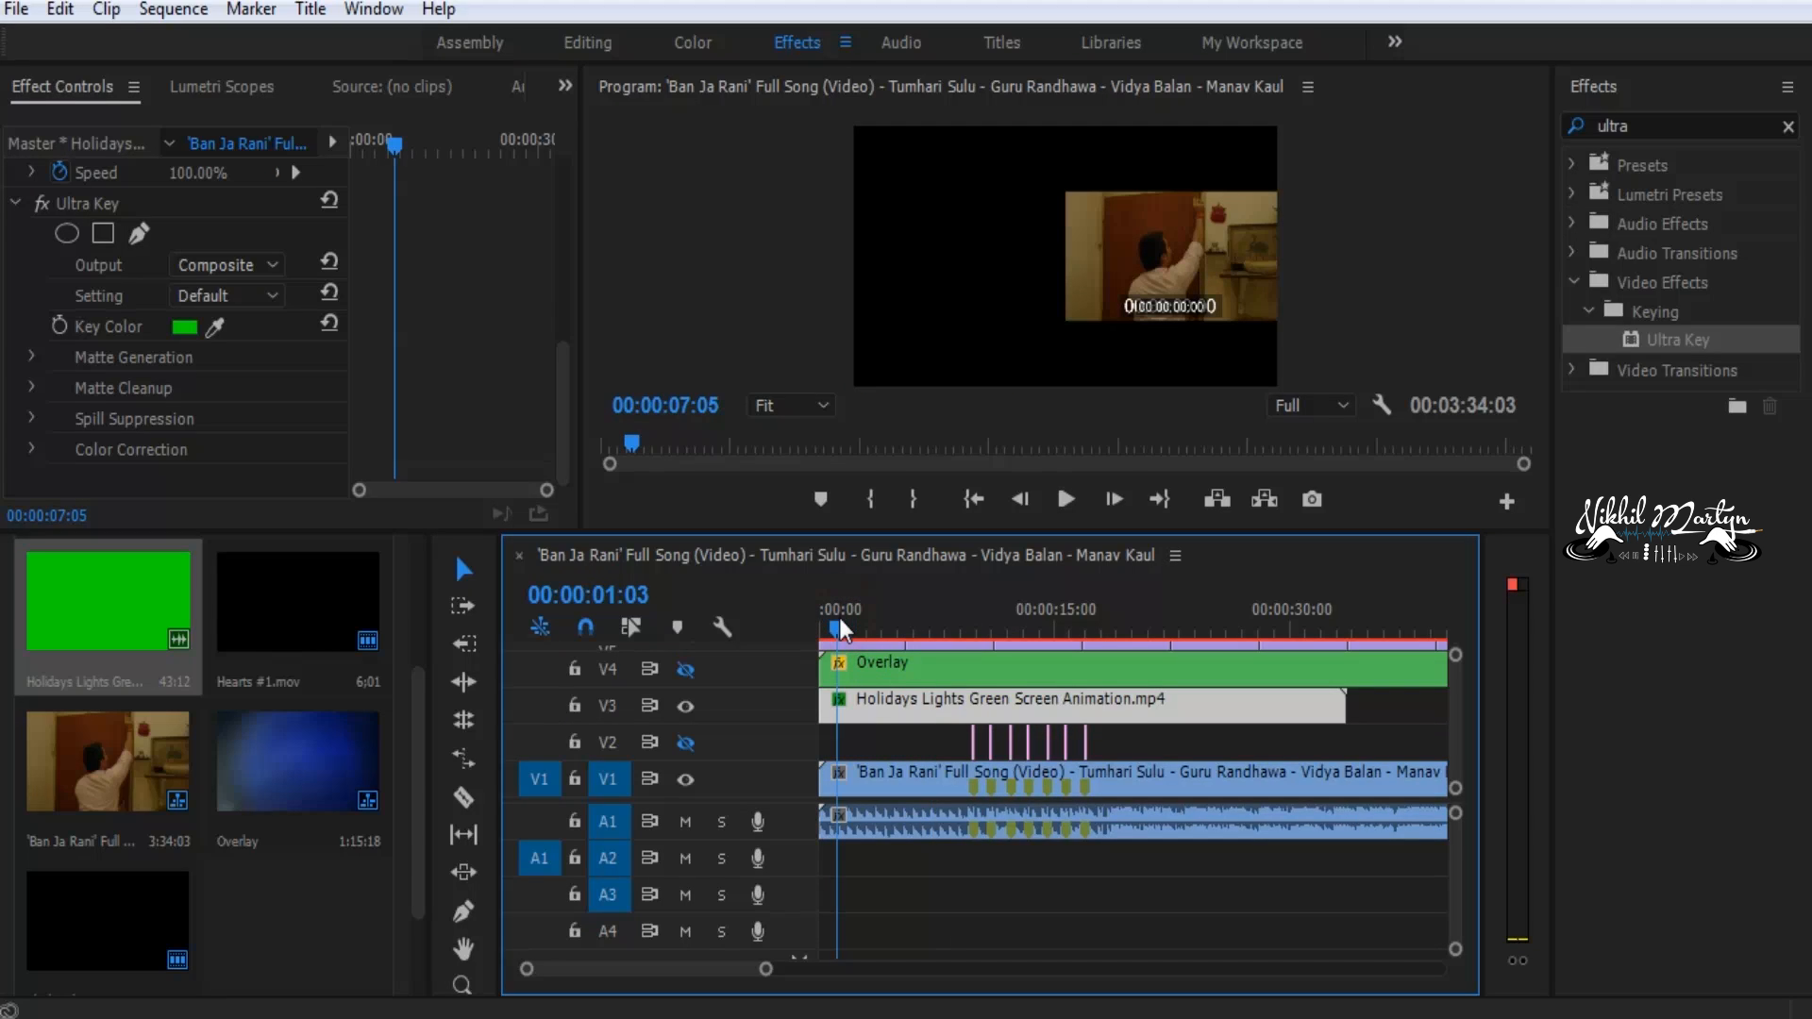
{"action": "left_click", "coordinate": [1062, 519]}
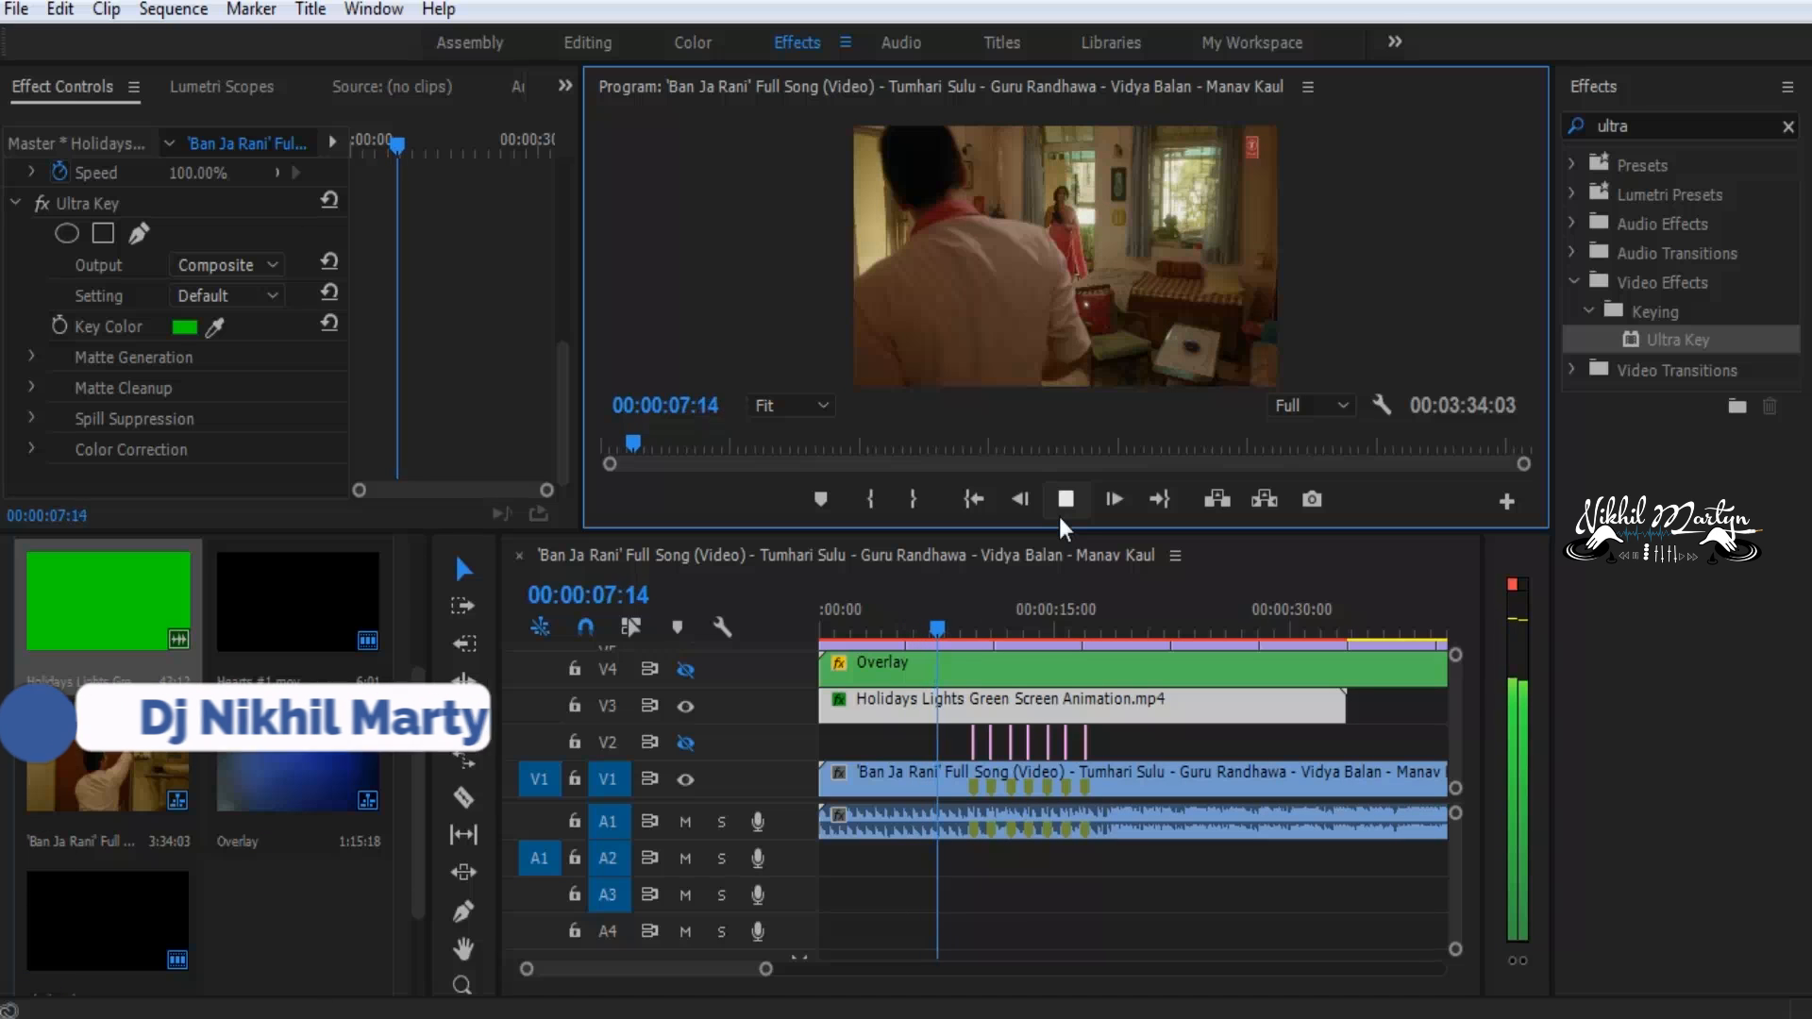
{"action": "left_click", "coordinate": [1065, 500]}
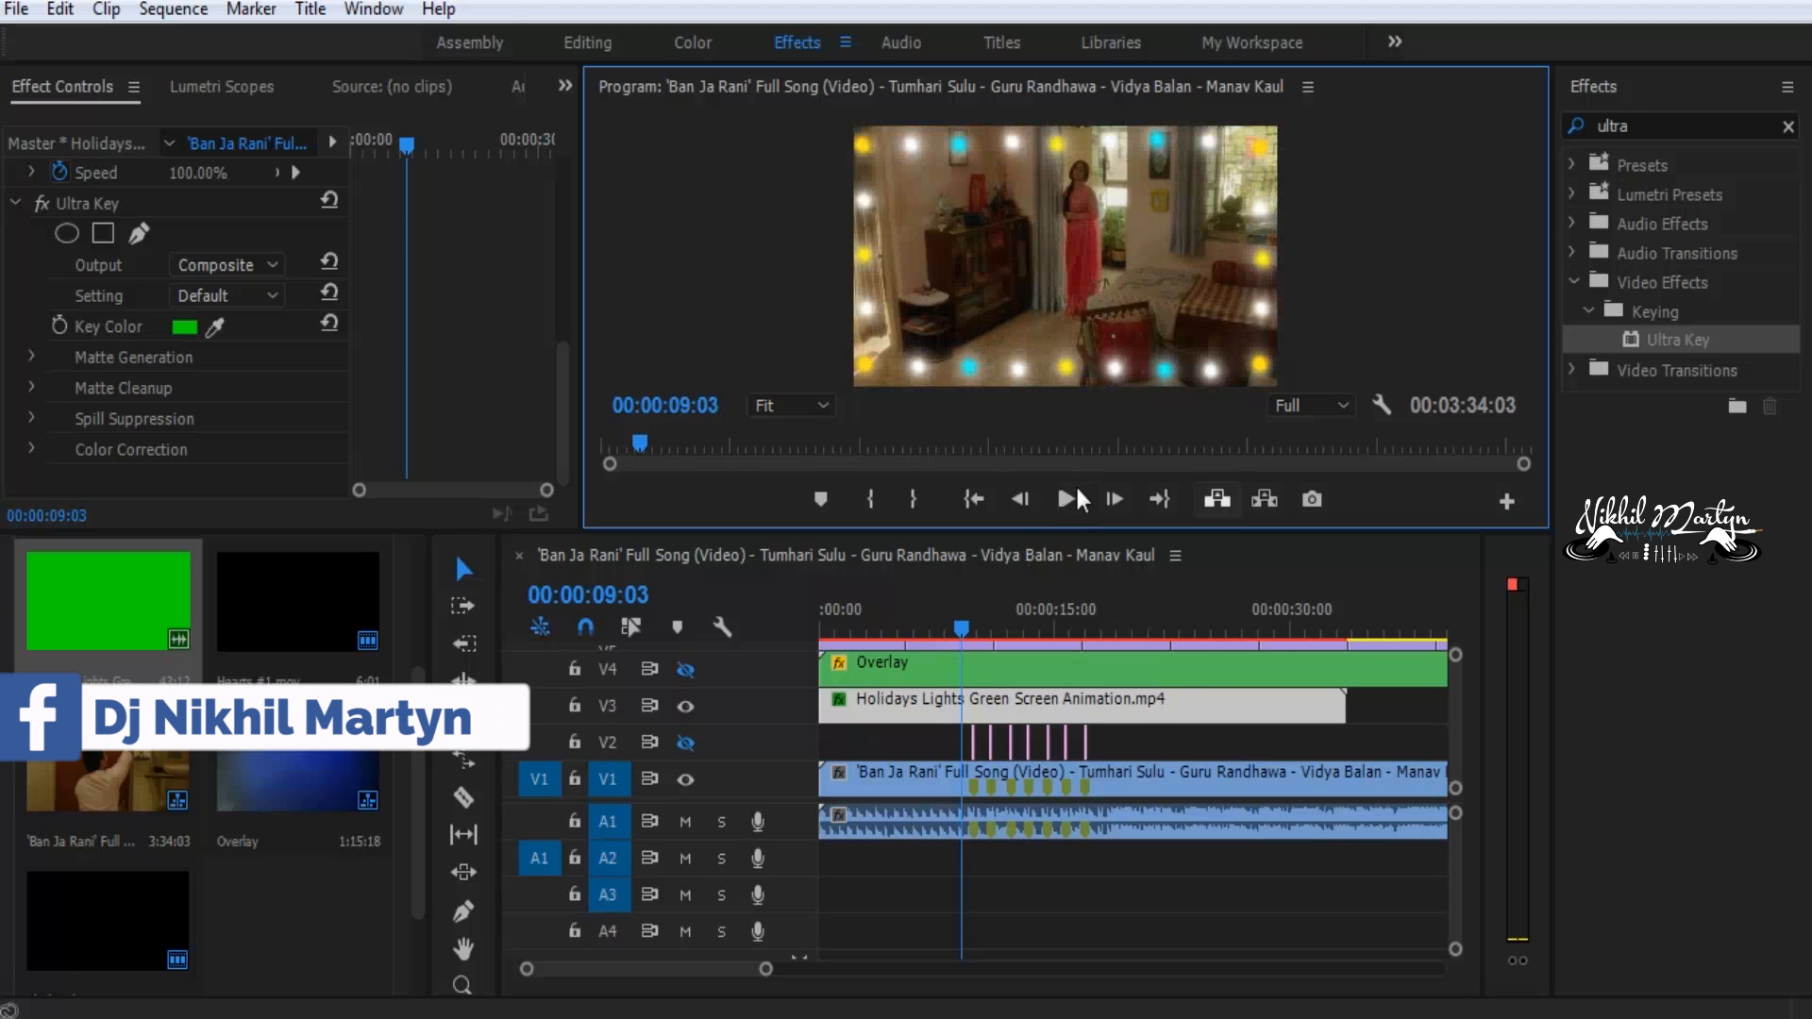
{"action": "left_click", "coordinate": [1184, 719]}
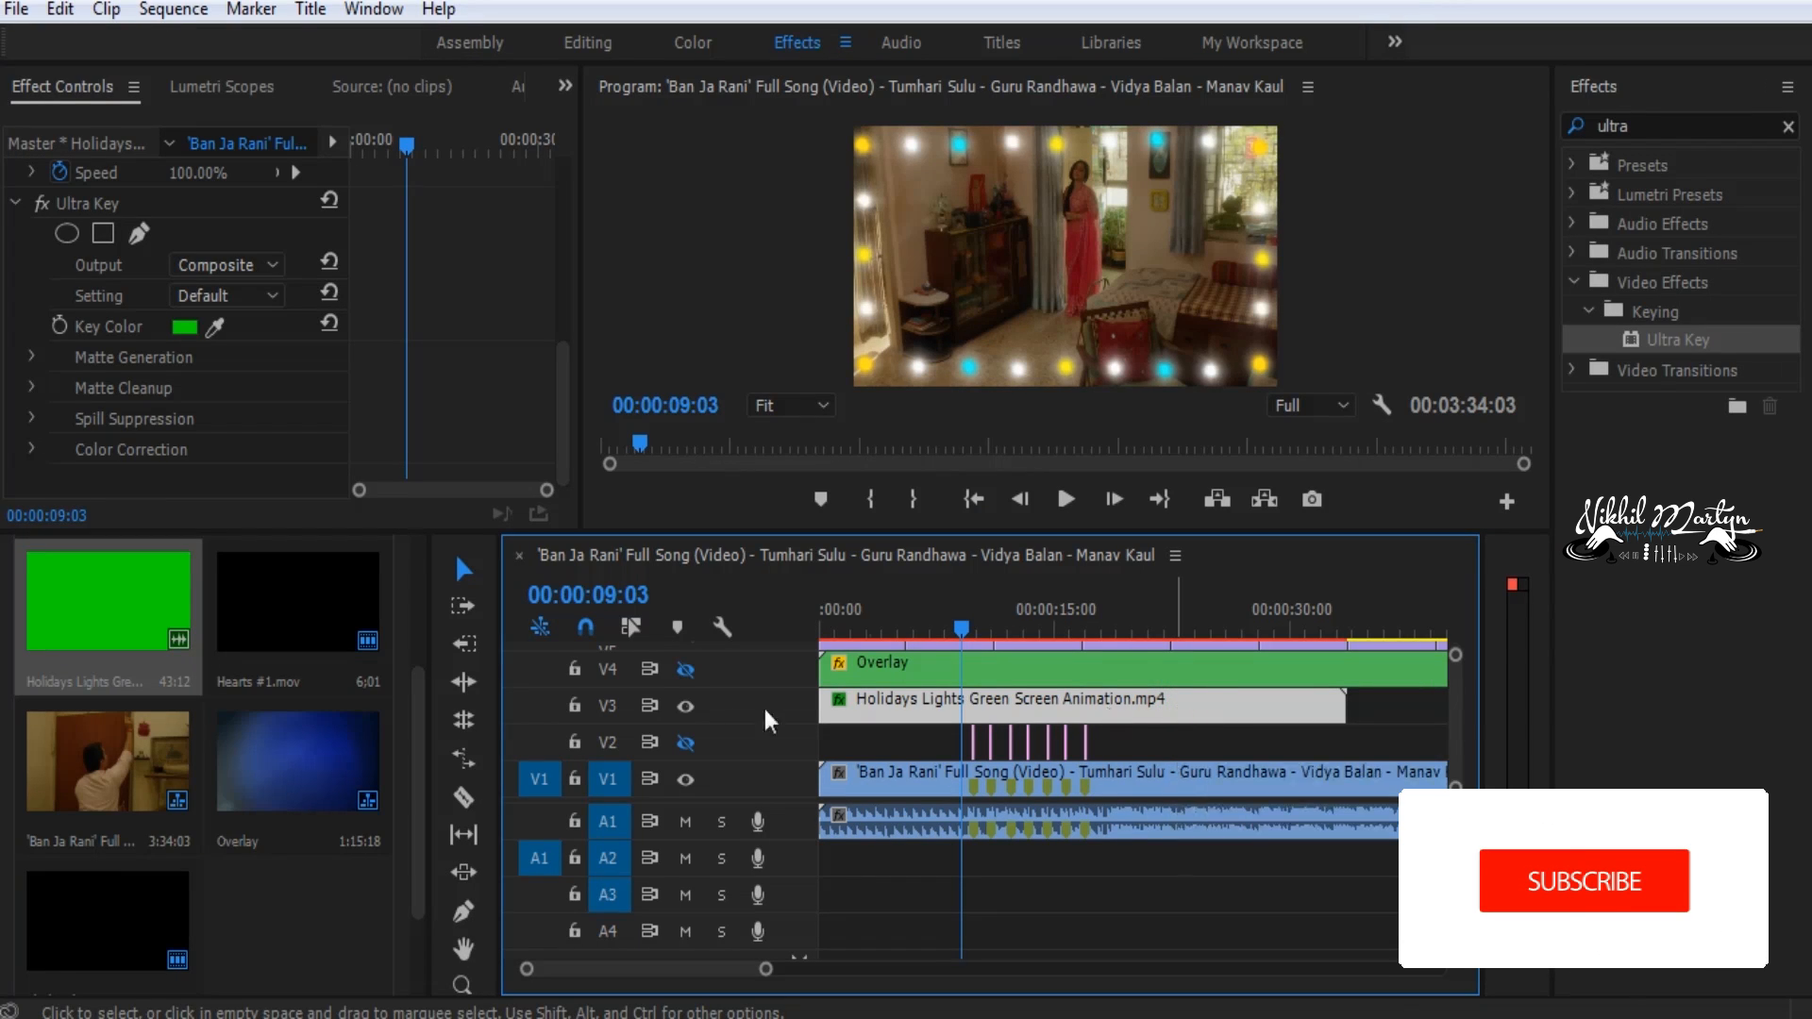
Hide V3 and move all the overlay clips on V2 to V5 up three tracks, to V5 through V8
{"action": "left_click", "coordinate": [685, 706]}
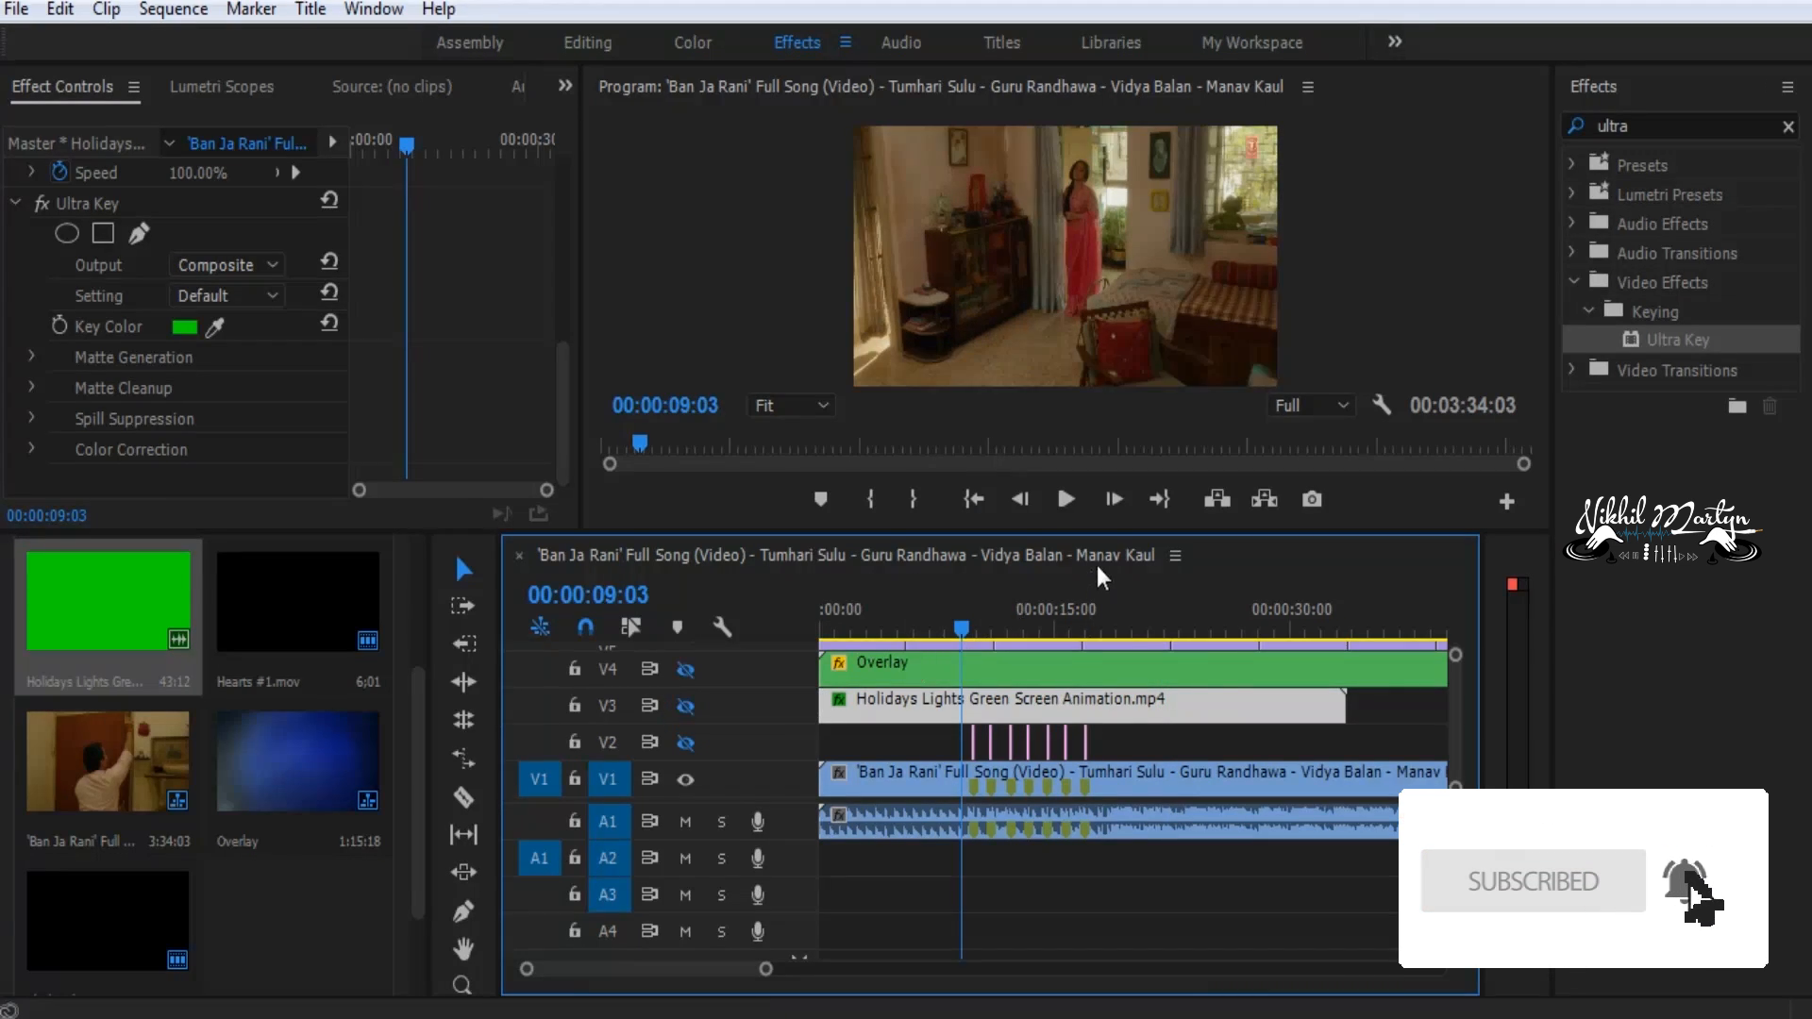
{"action": "left_click_drag", "start_coordinate": [1140, 529], "coordinate": [1140, 264]}
{"action": "left_click", "coordinate": [1389, 449]}
{"action": "left_click_drag", "start_coordinate": [1424, 428], "coordinate": [831, 609]}
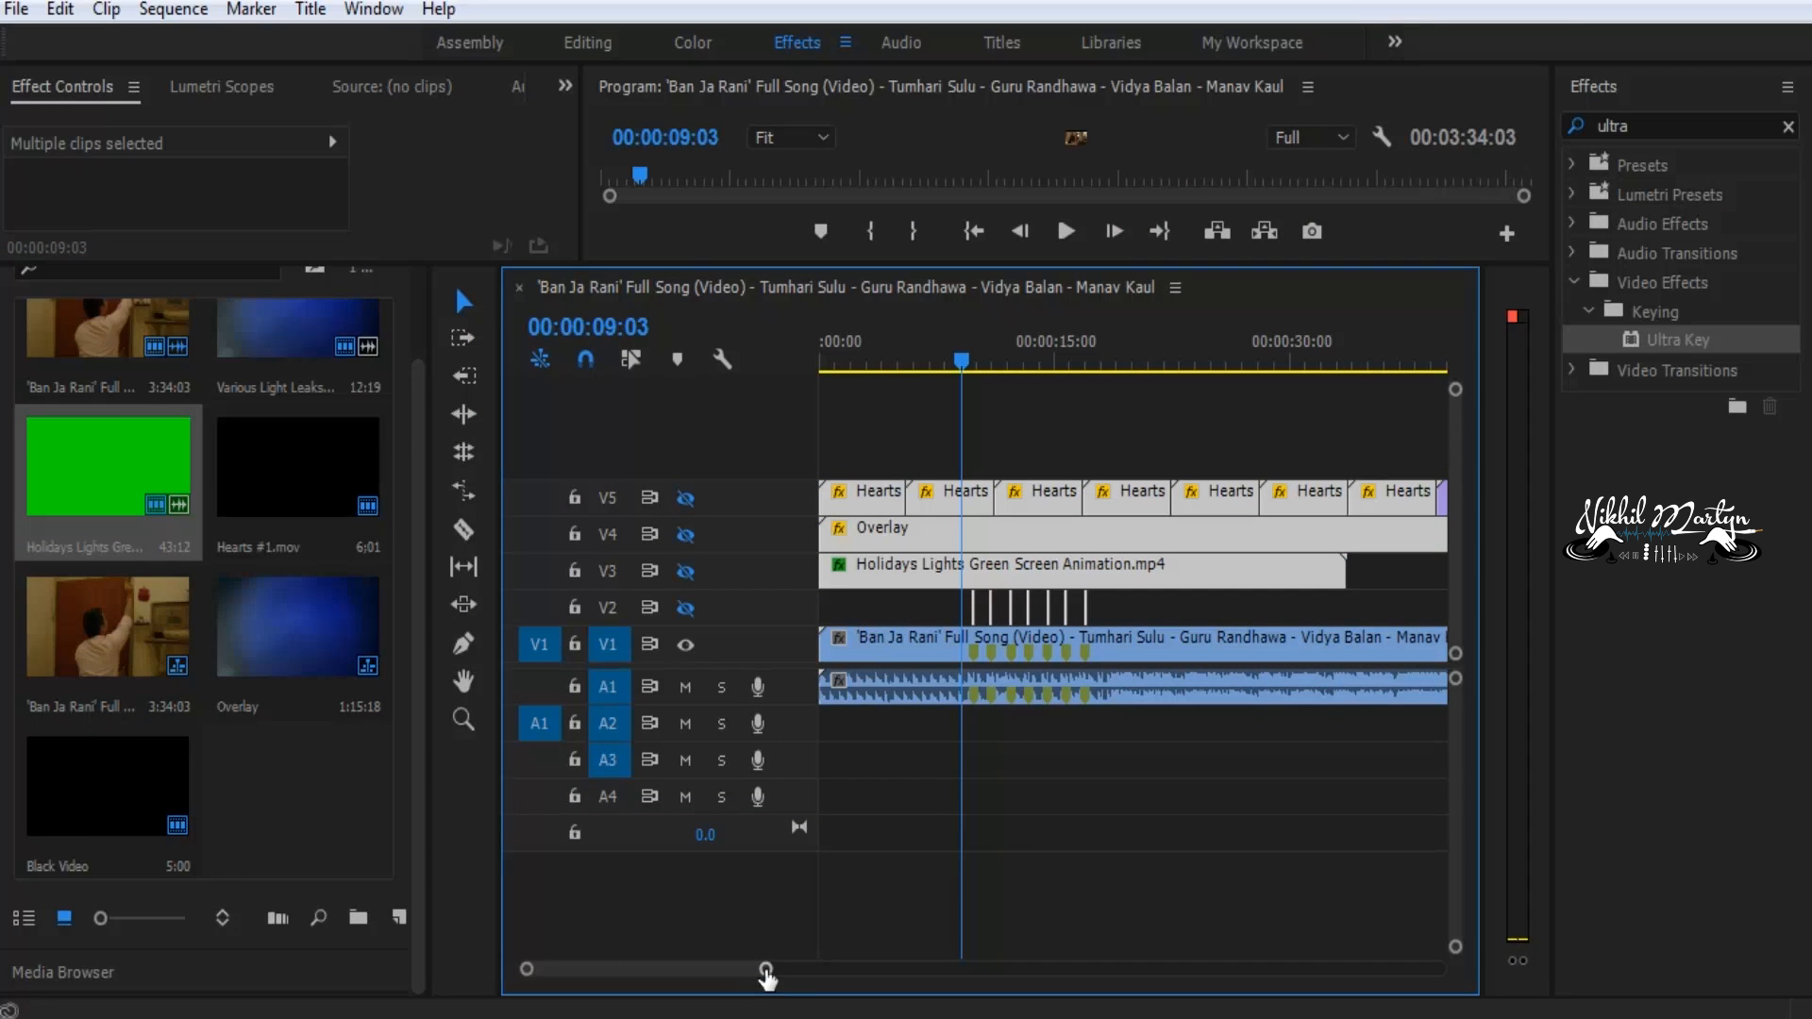
{"action": "left_click_drag", "start_coordinate": [767, 970], "coordinate": [862, 970]}
{"action": "left_click_drag", "start_coordinate": [1409, 437], "coordinate": [807, 618]}
{"action": "left_click_drag", "start_coordinate": [885, 571], "coordinate": [885, 474]}
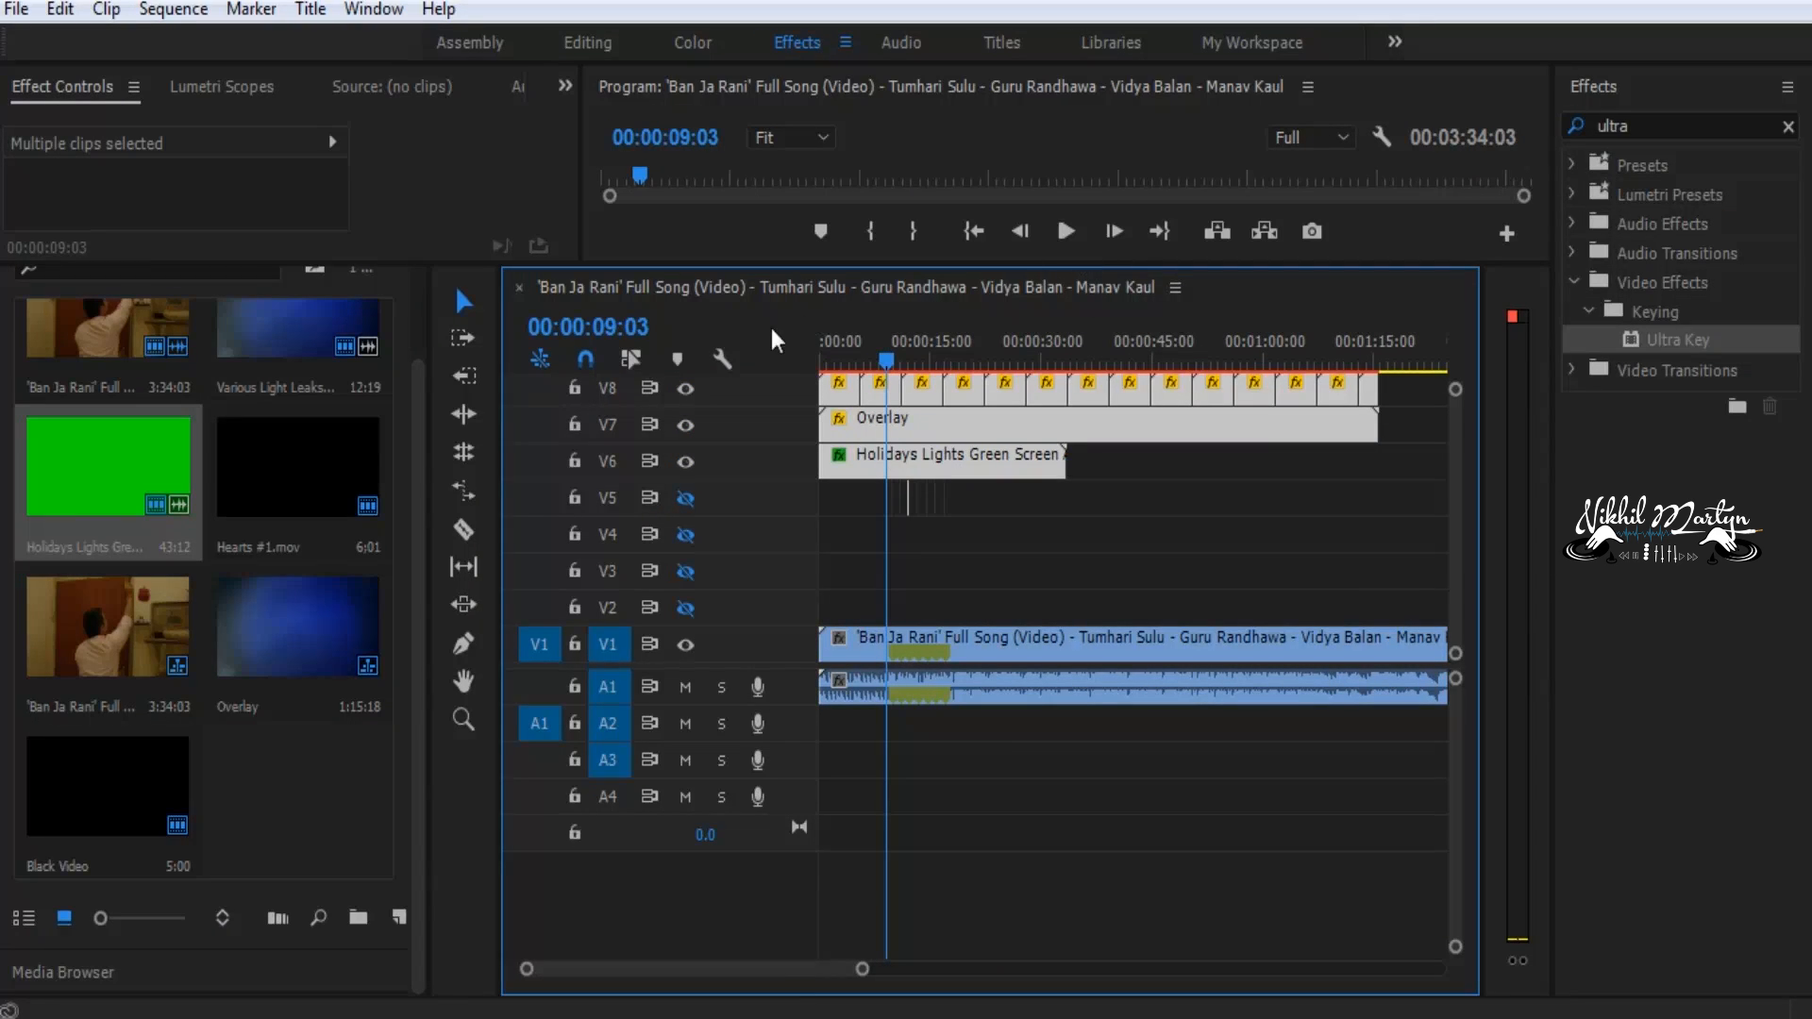
Hide video tracks V8, V7 and V6, and make tracks V2 to V5 visible
{"action": "left_click", "coordinate": [686, 388]}
{"action": "left_click", "coordinate": [687, 425]}
{"action": "left_click", "coordinate": [686, 460]}
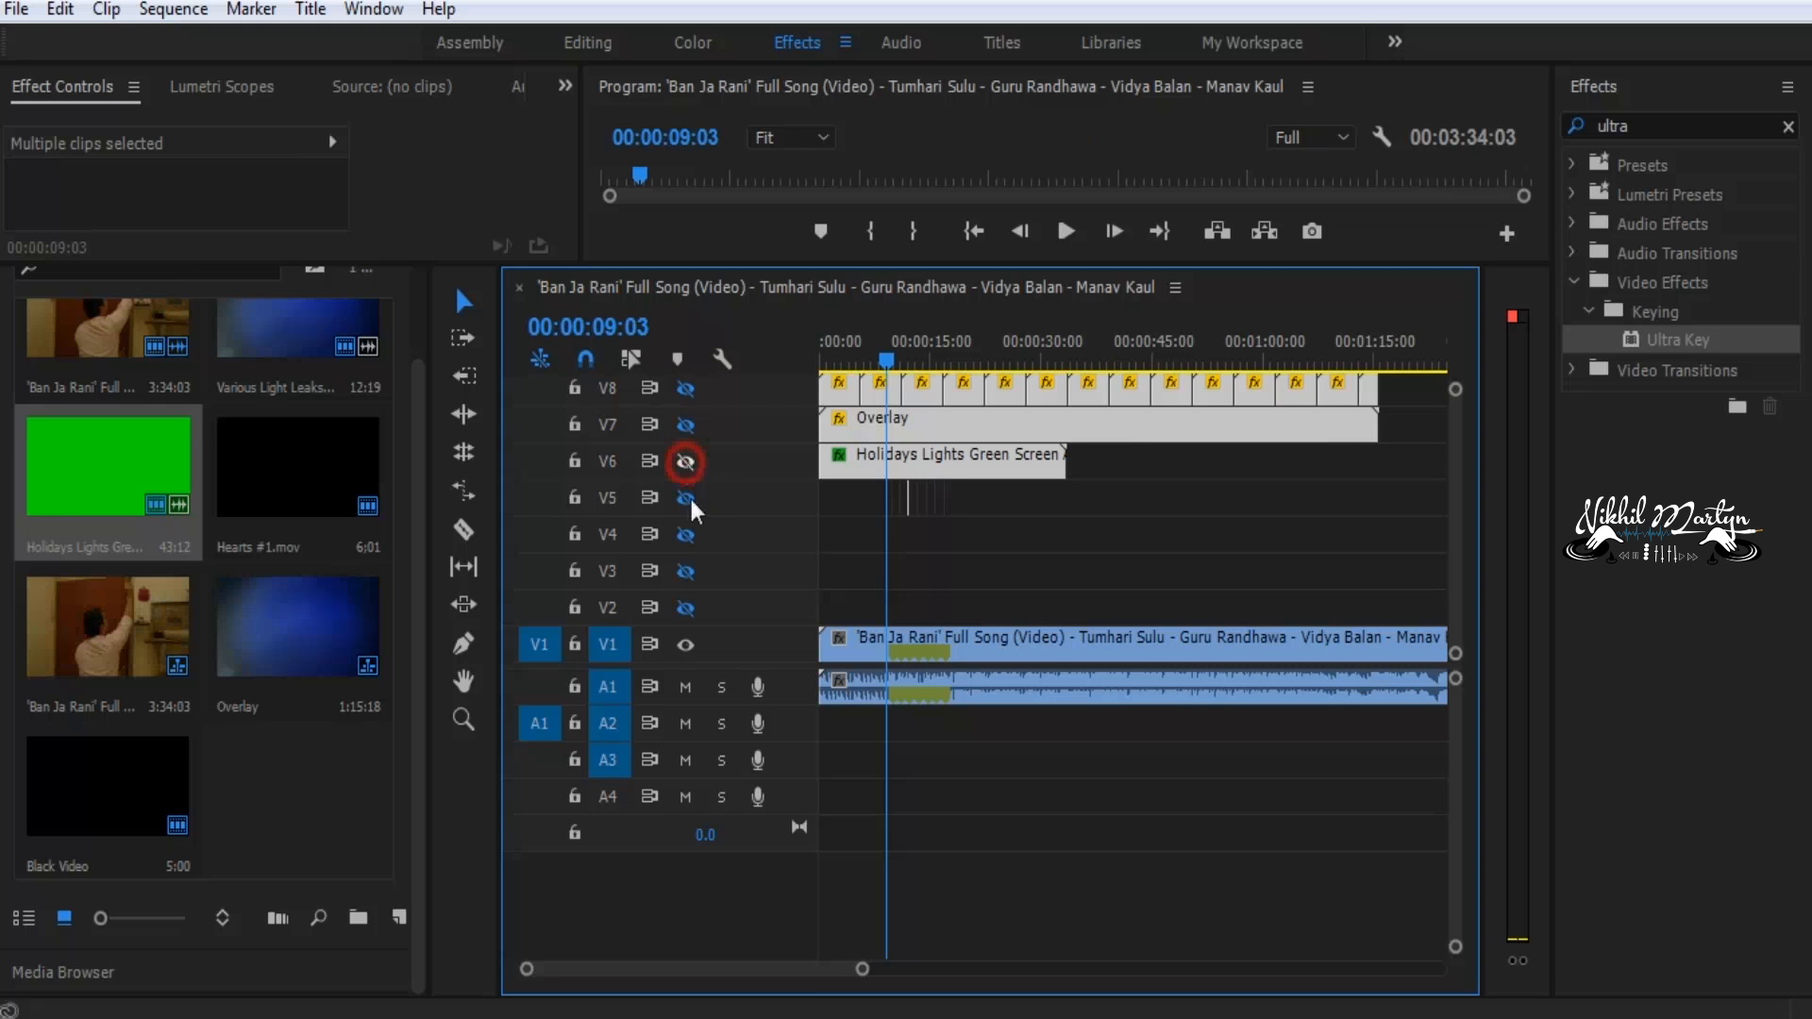
{"action": "left_click", "coordinate": [686, 499]}
{"action": "left_click", "coordinate": [687, 571]}
{"action": "left_click", "coordinate": [686, 608]}
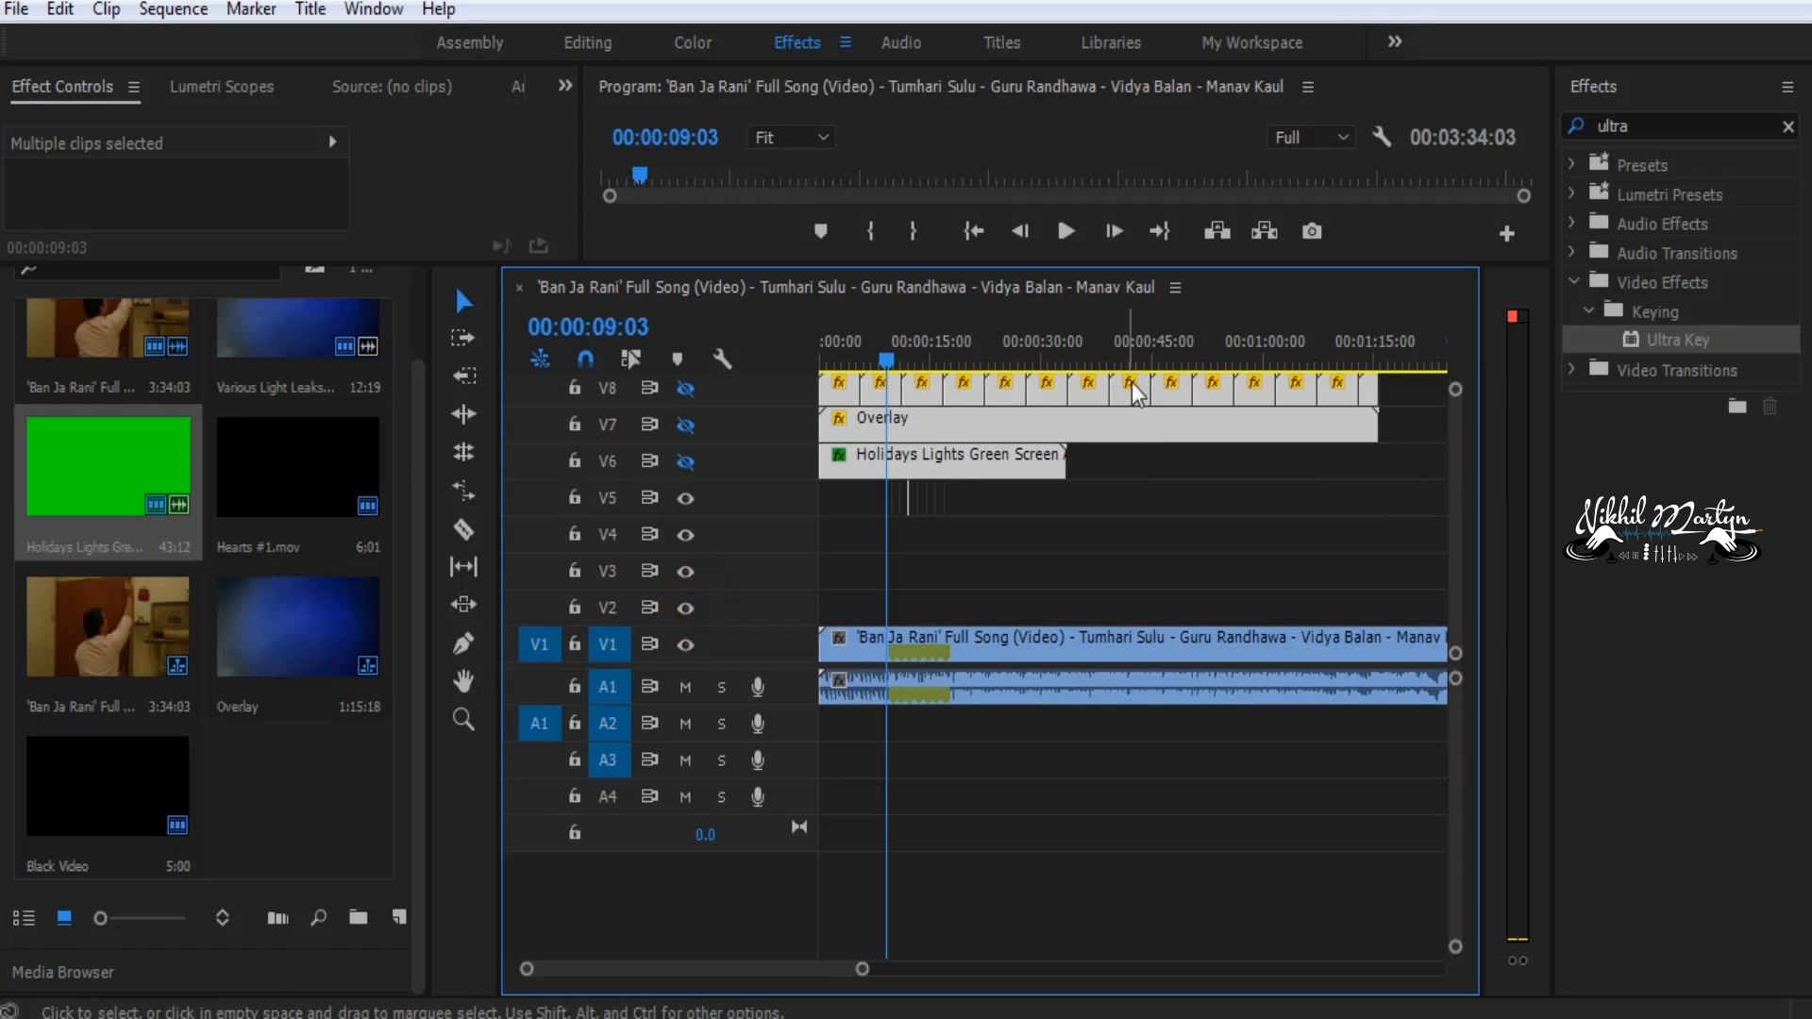
{"action": "left_click_drag", "start_coordinate": [1151, 263], "coordinate": [1170, 597]}
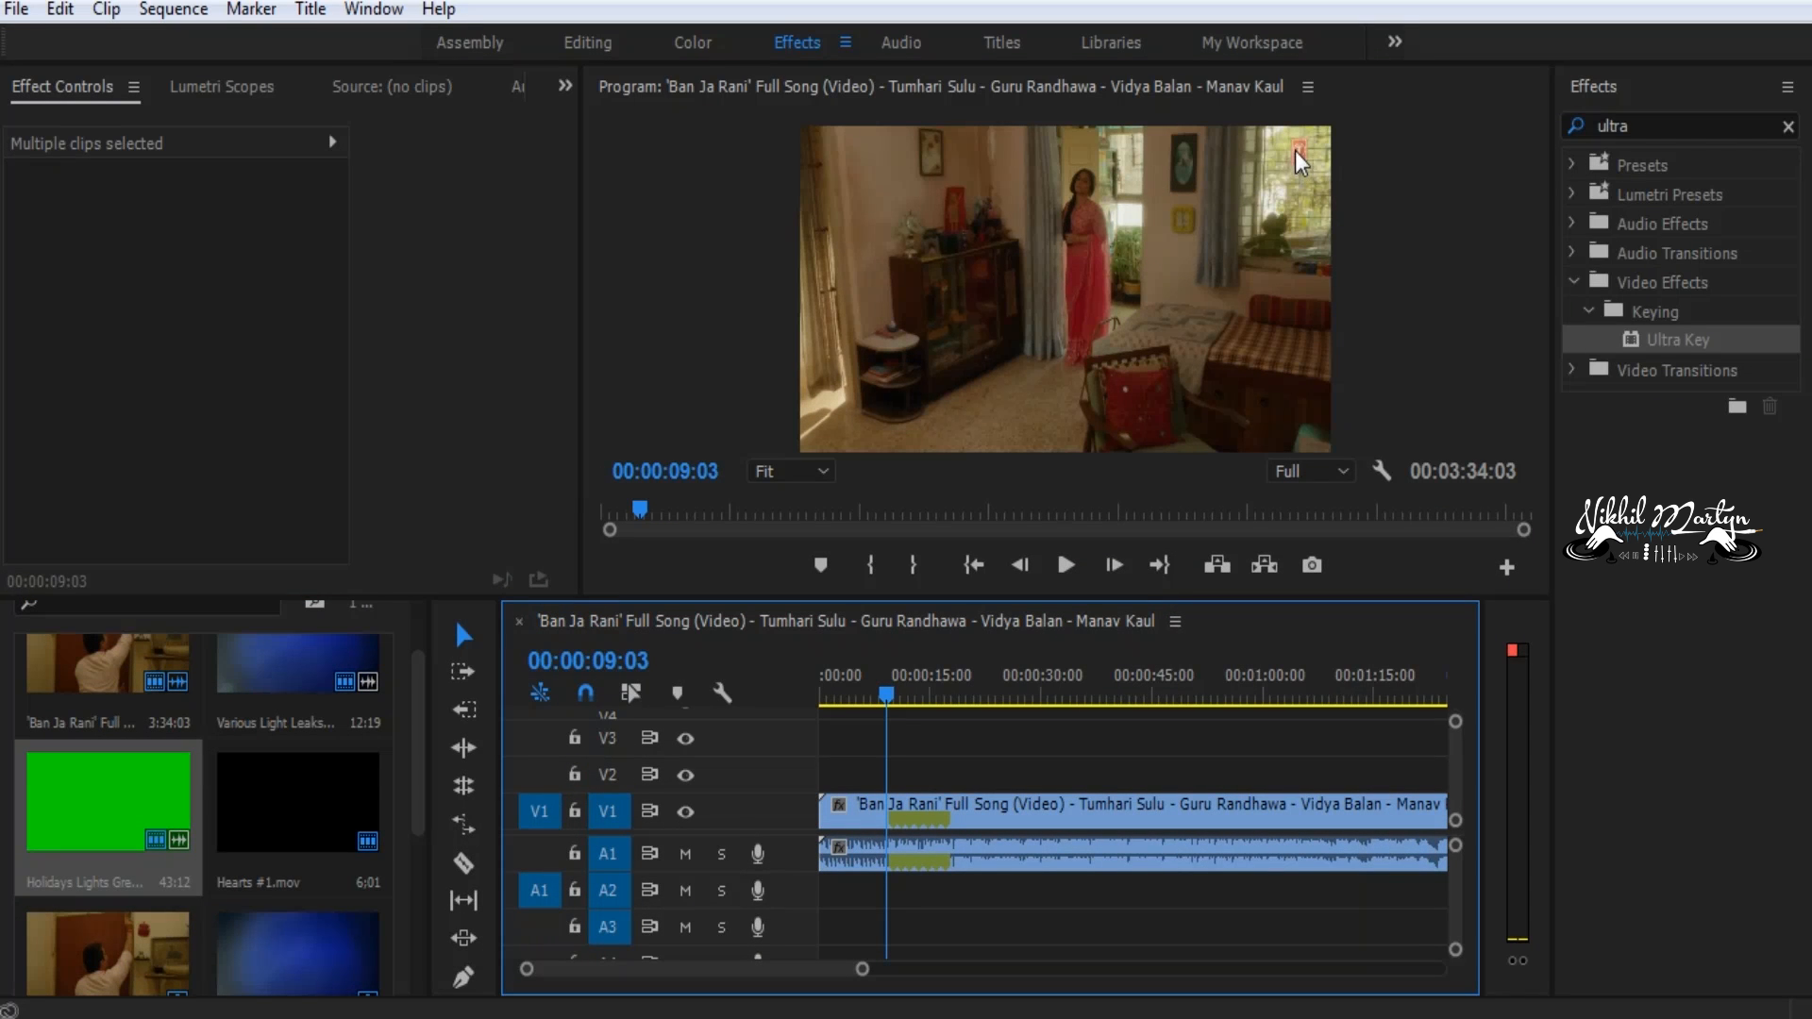
{"action": "left_click", "coordinate": [1312, 471]}
{"action": "left_click", "coordinate": [1323, 530]}
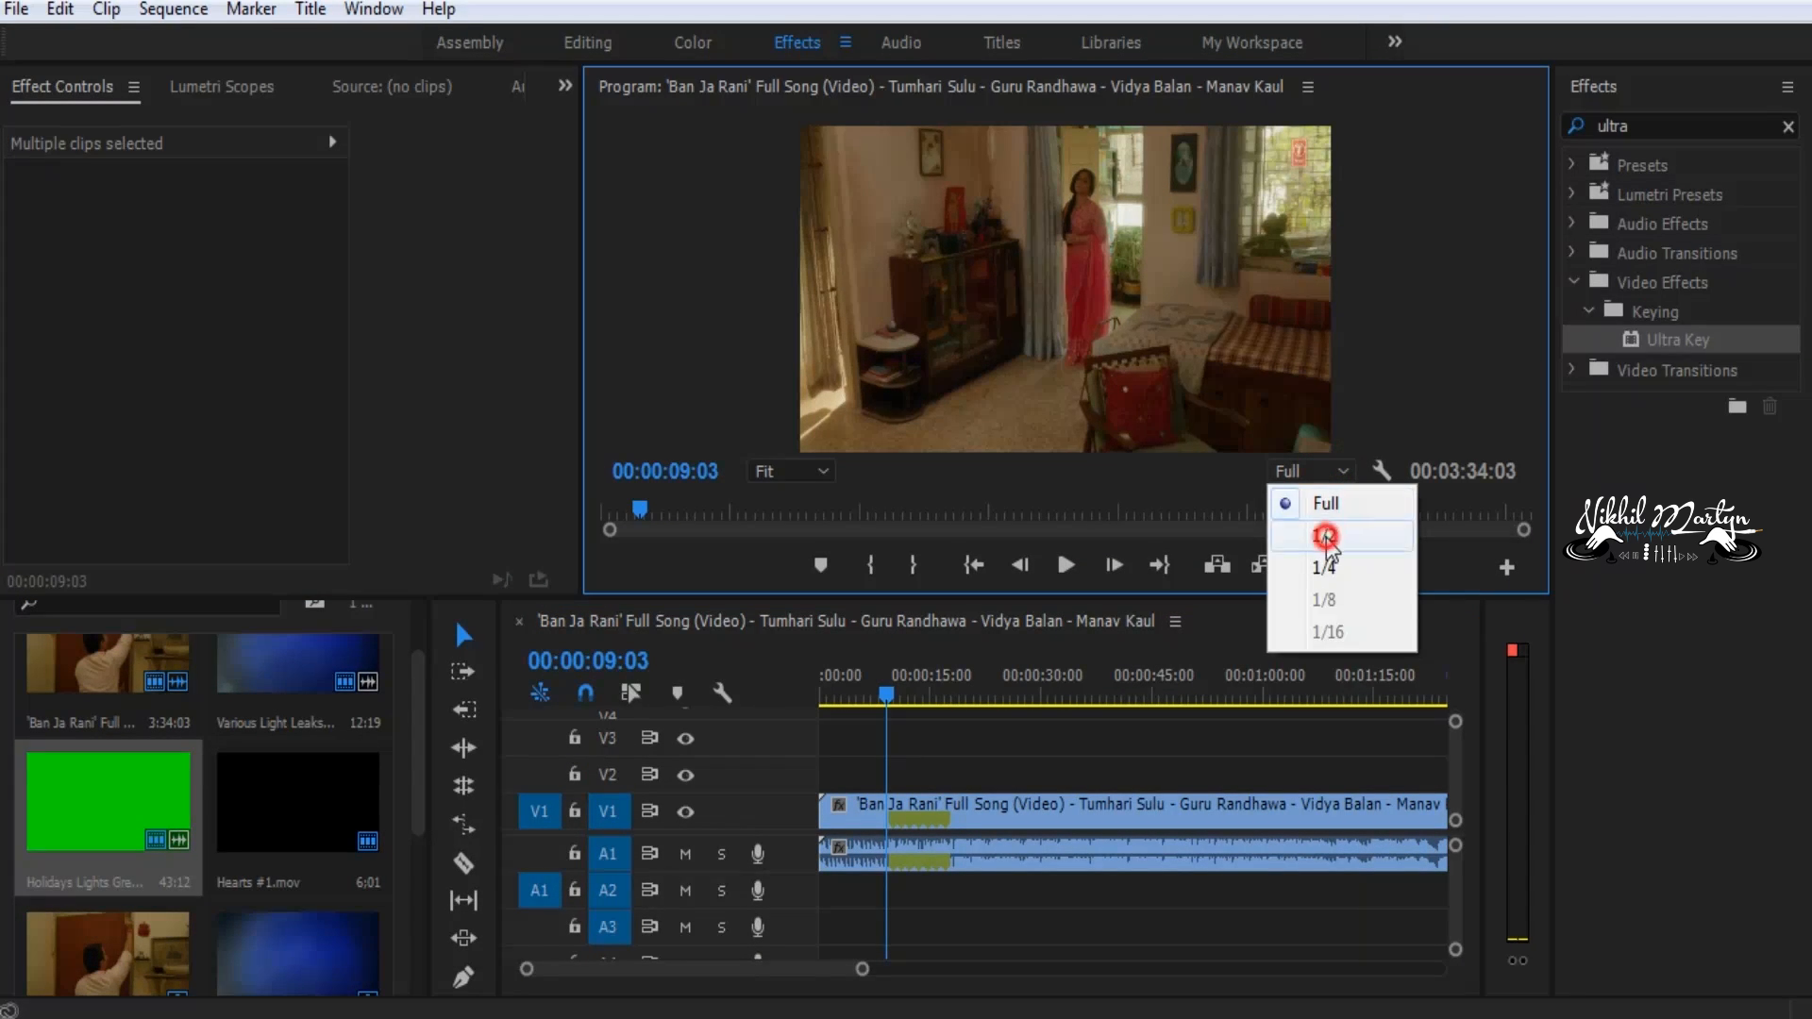
{"action": "left_click", "coordinate": [1312, 471]}
{"action": "left_click", "coordinate": [1312, 497]}
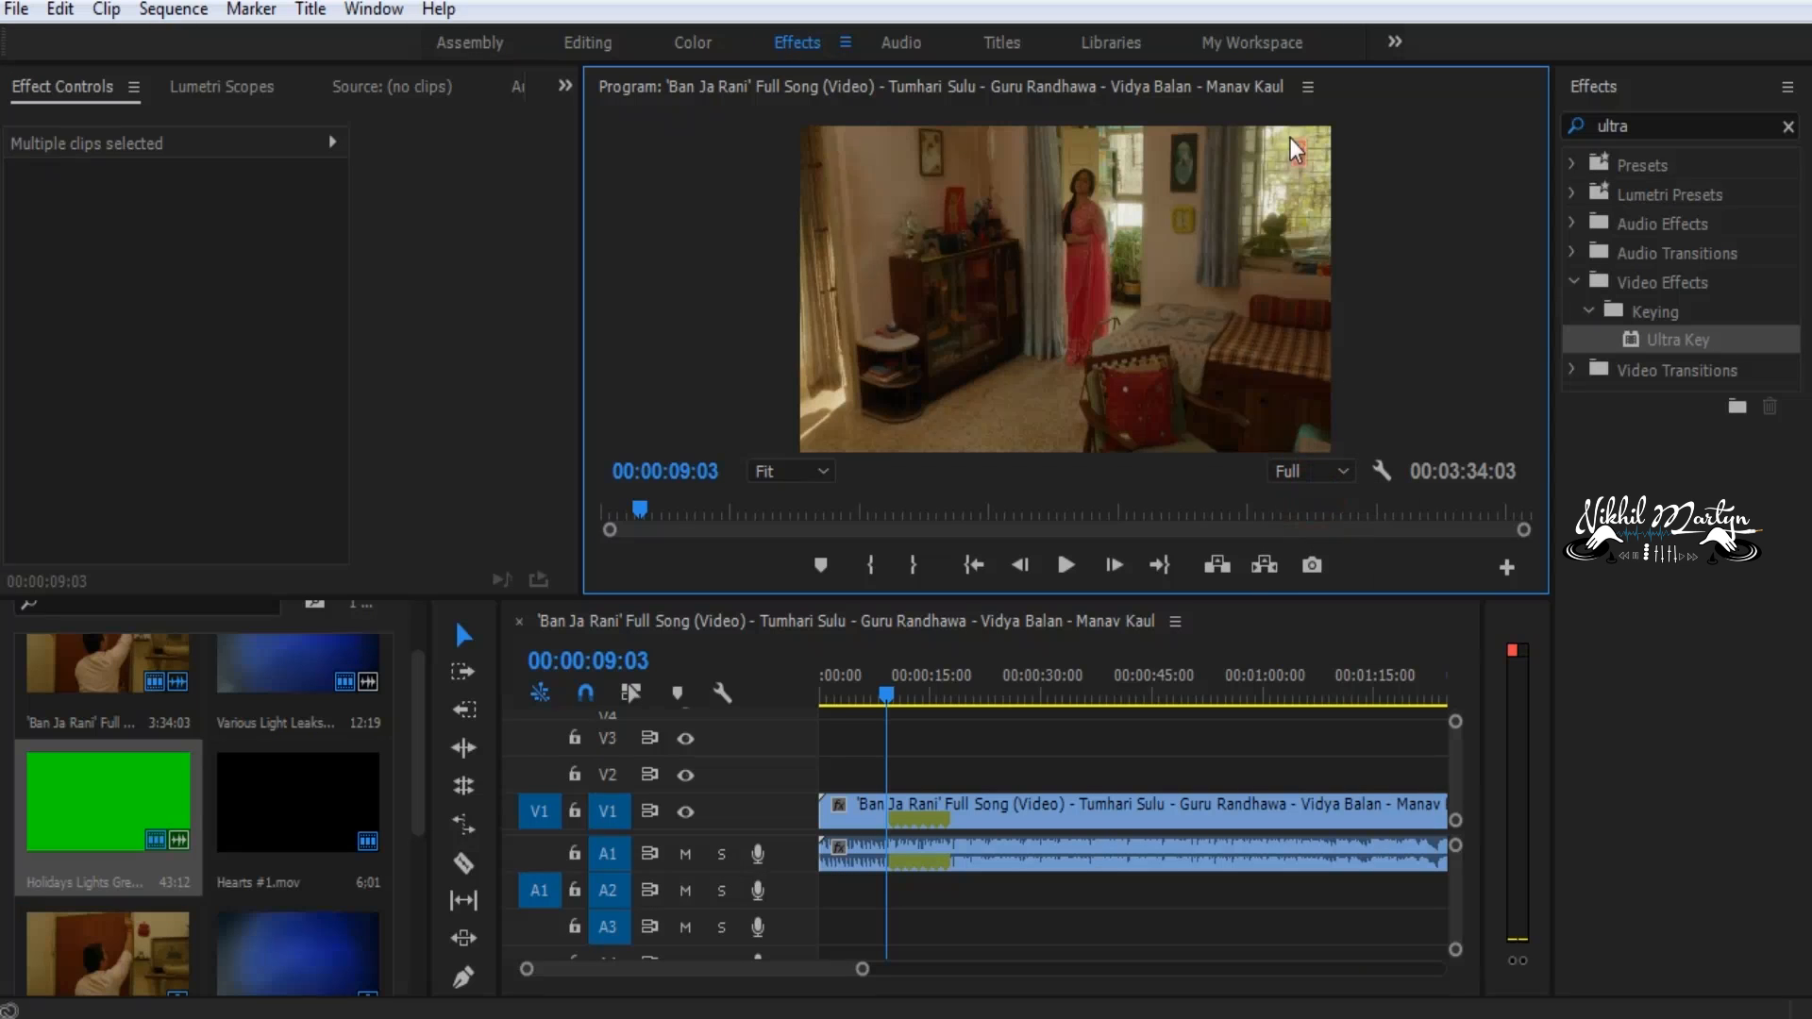
Set the program monitor zoom to 50% and examine the channel logo in the upper part of the frame
{"action": "left_click", "coordinate": [809, 472]}
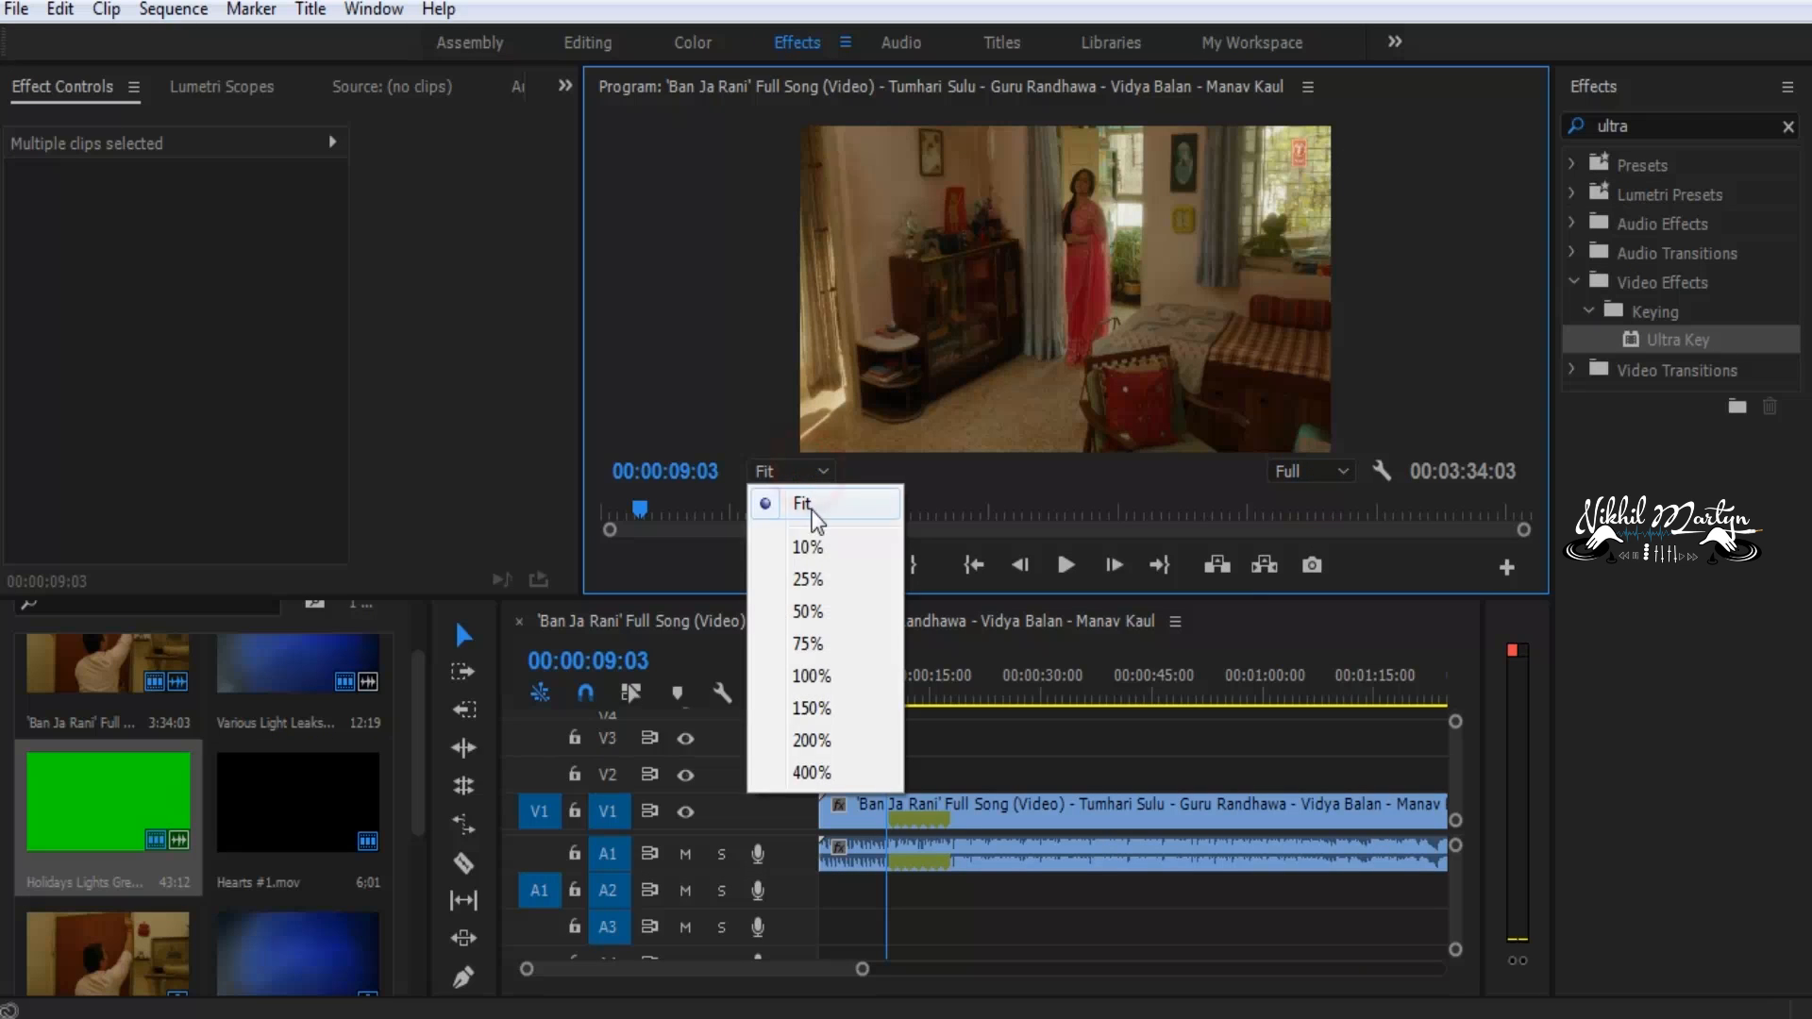
{"action": "left_click", "coordinate": [813, 610]}
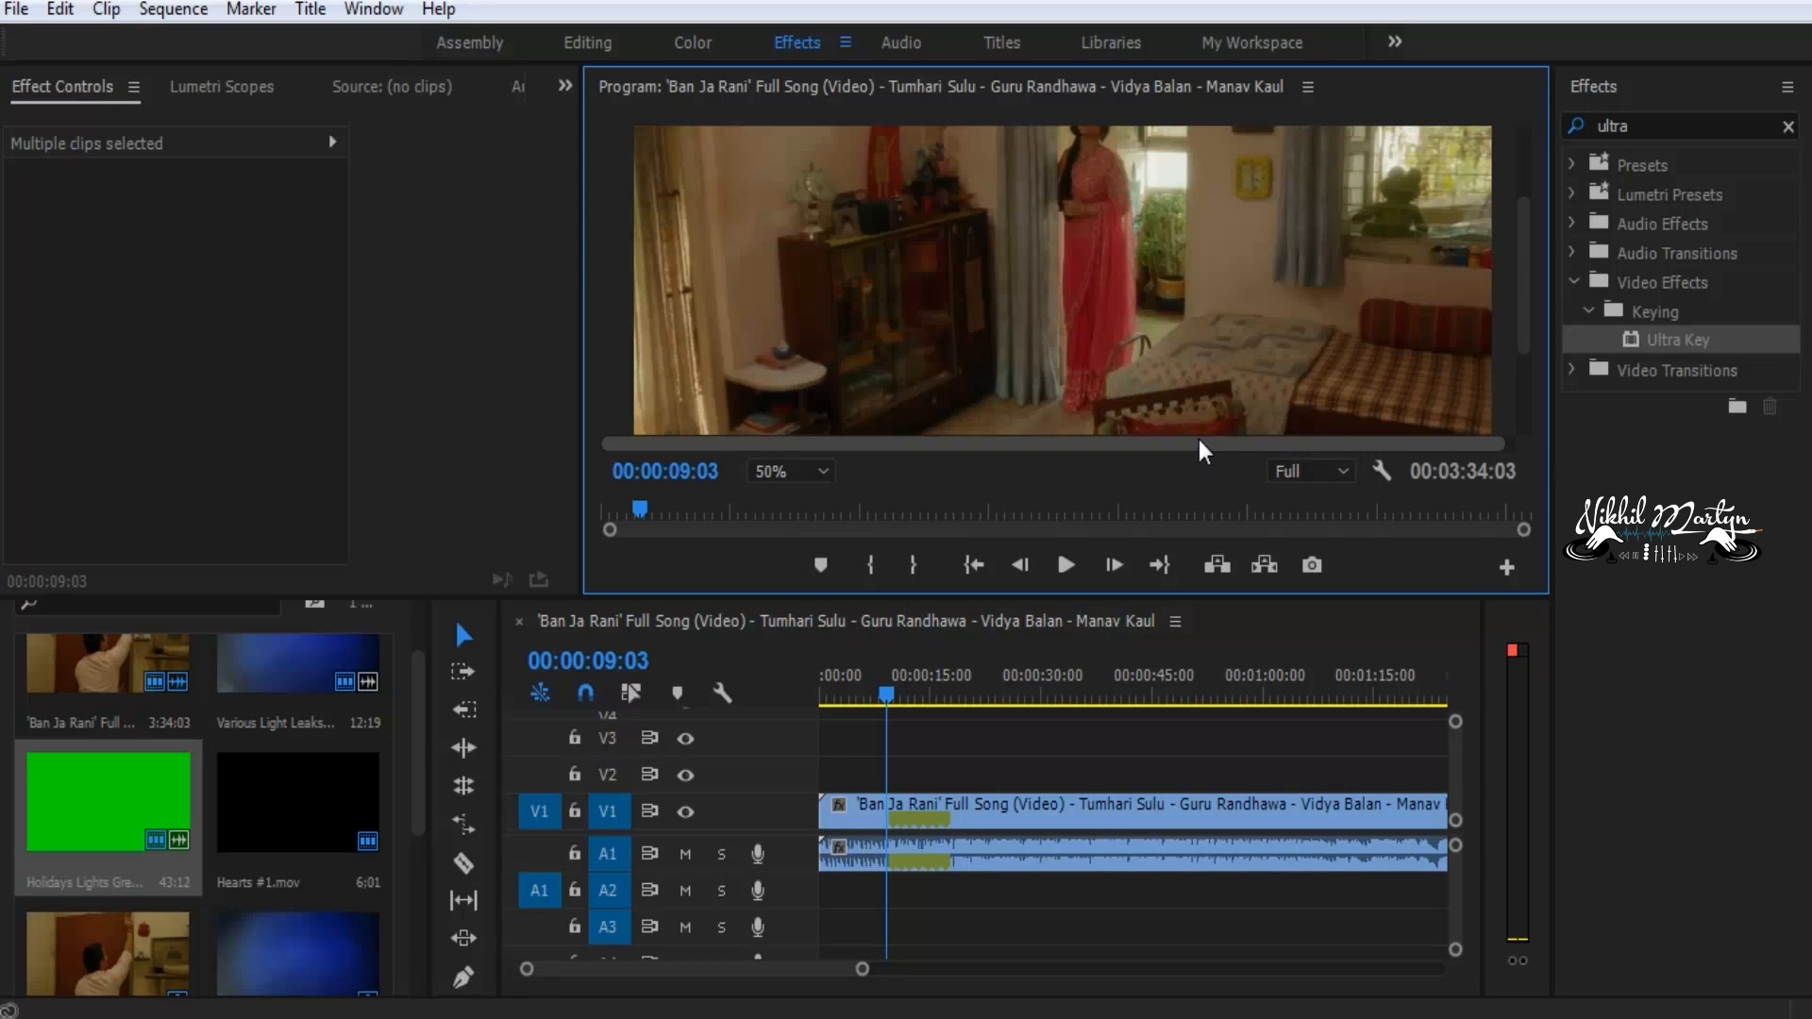
{"action": "left_click_drag", "start_coordinate": [1531, 310], "coordinate": [1531, 165]}
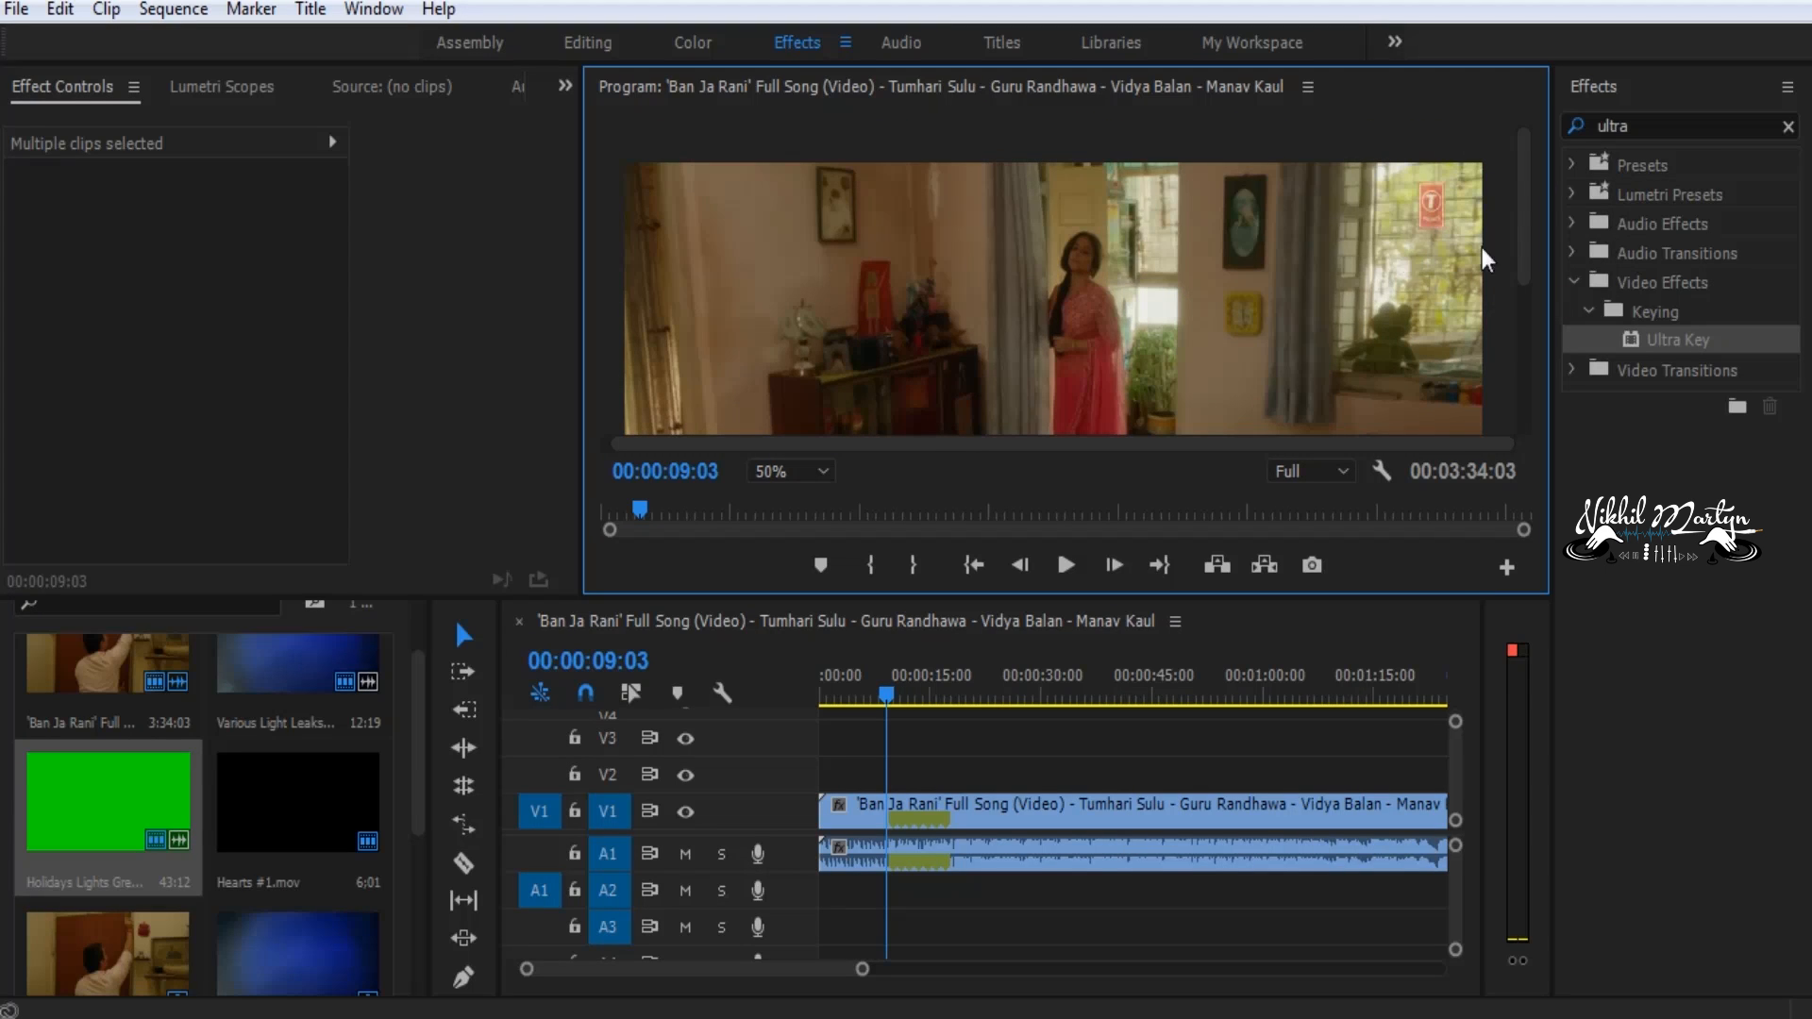
Find the Gaussian Blur effect and apply it to the song video clip on V1
{"action": "left_click", "coordinate": [1788, 127]}
{"action": "left_click", "coordinate": [1678, 126]}
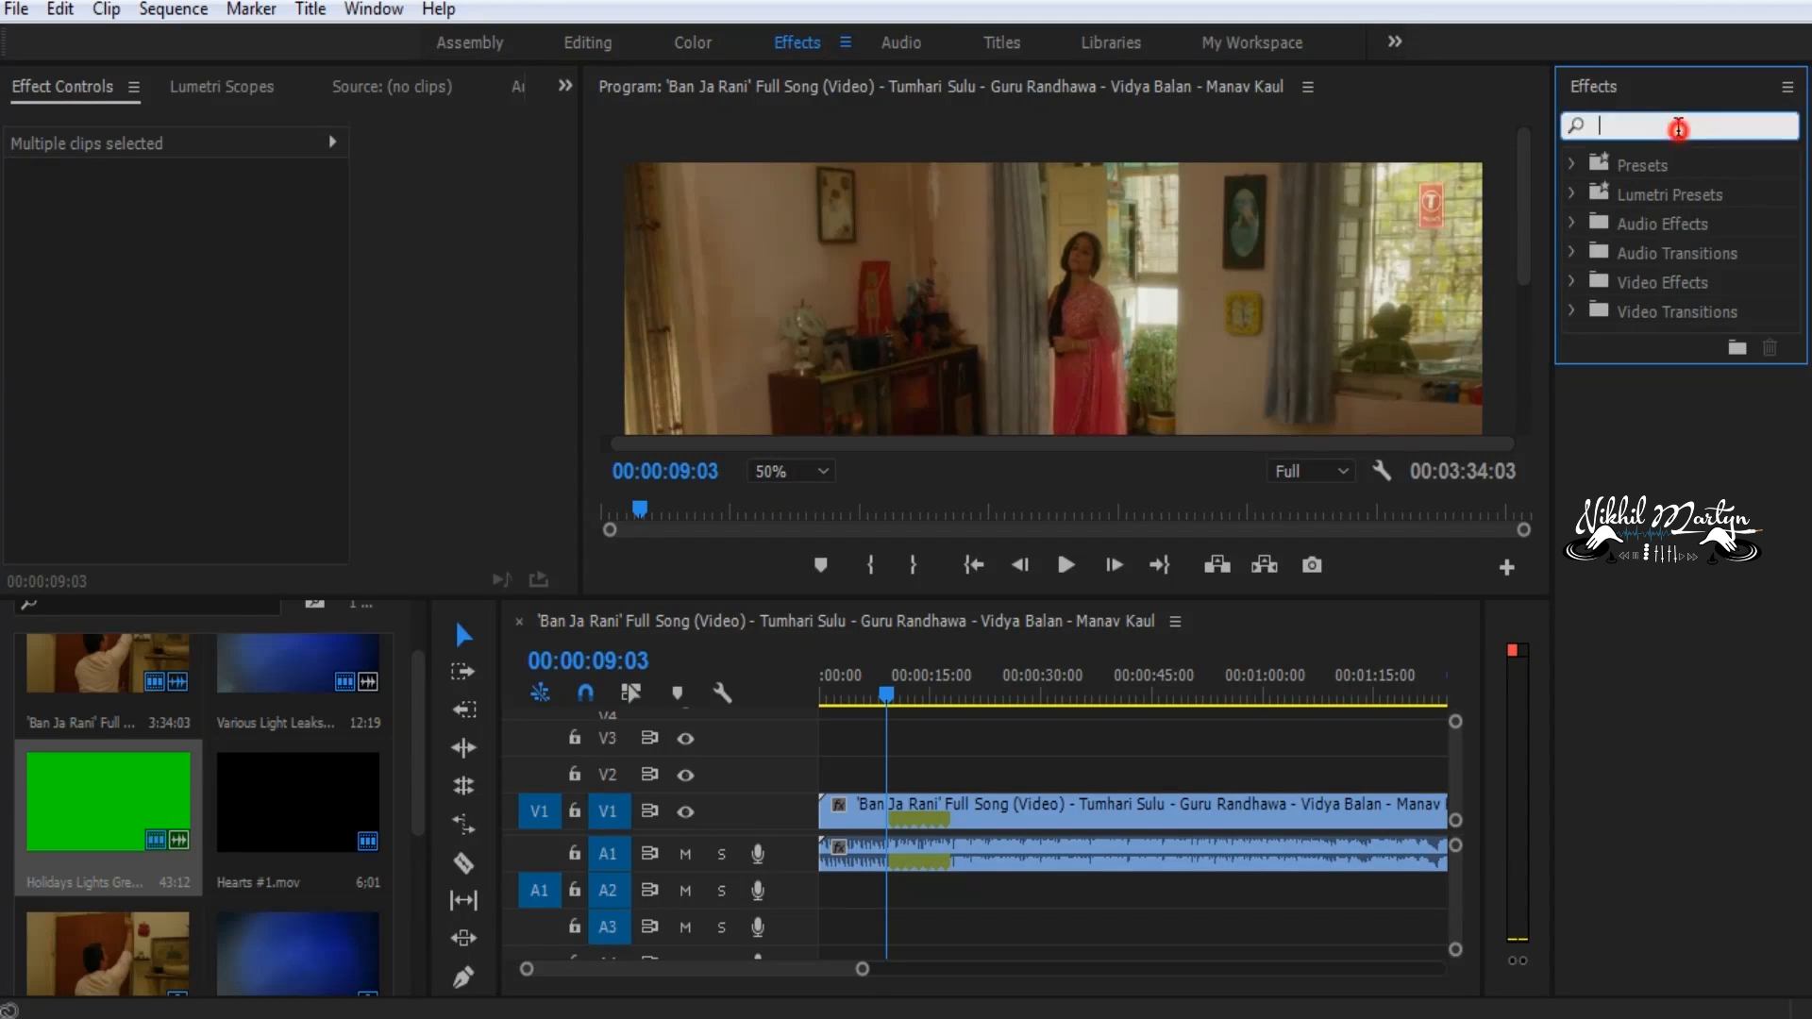
{"action": "type", "text": "gauss"}
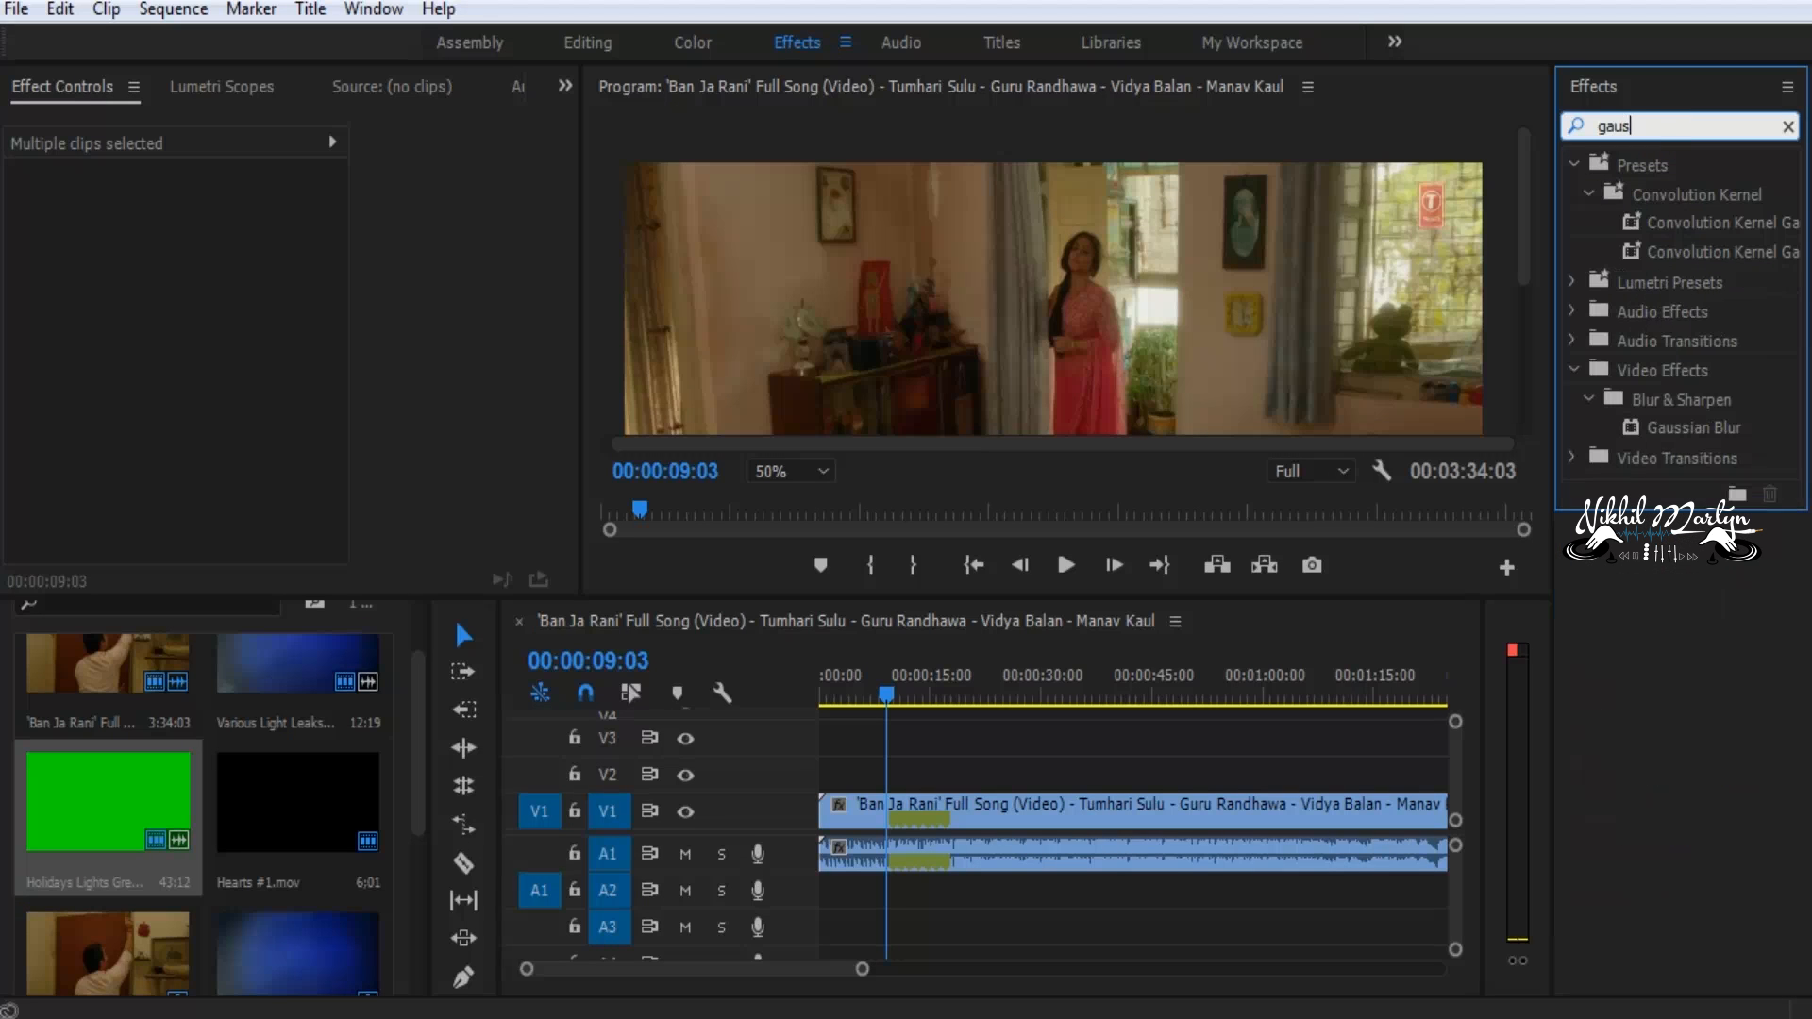
{"action": "left_click", "coordinate": [1697, 427]}
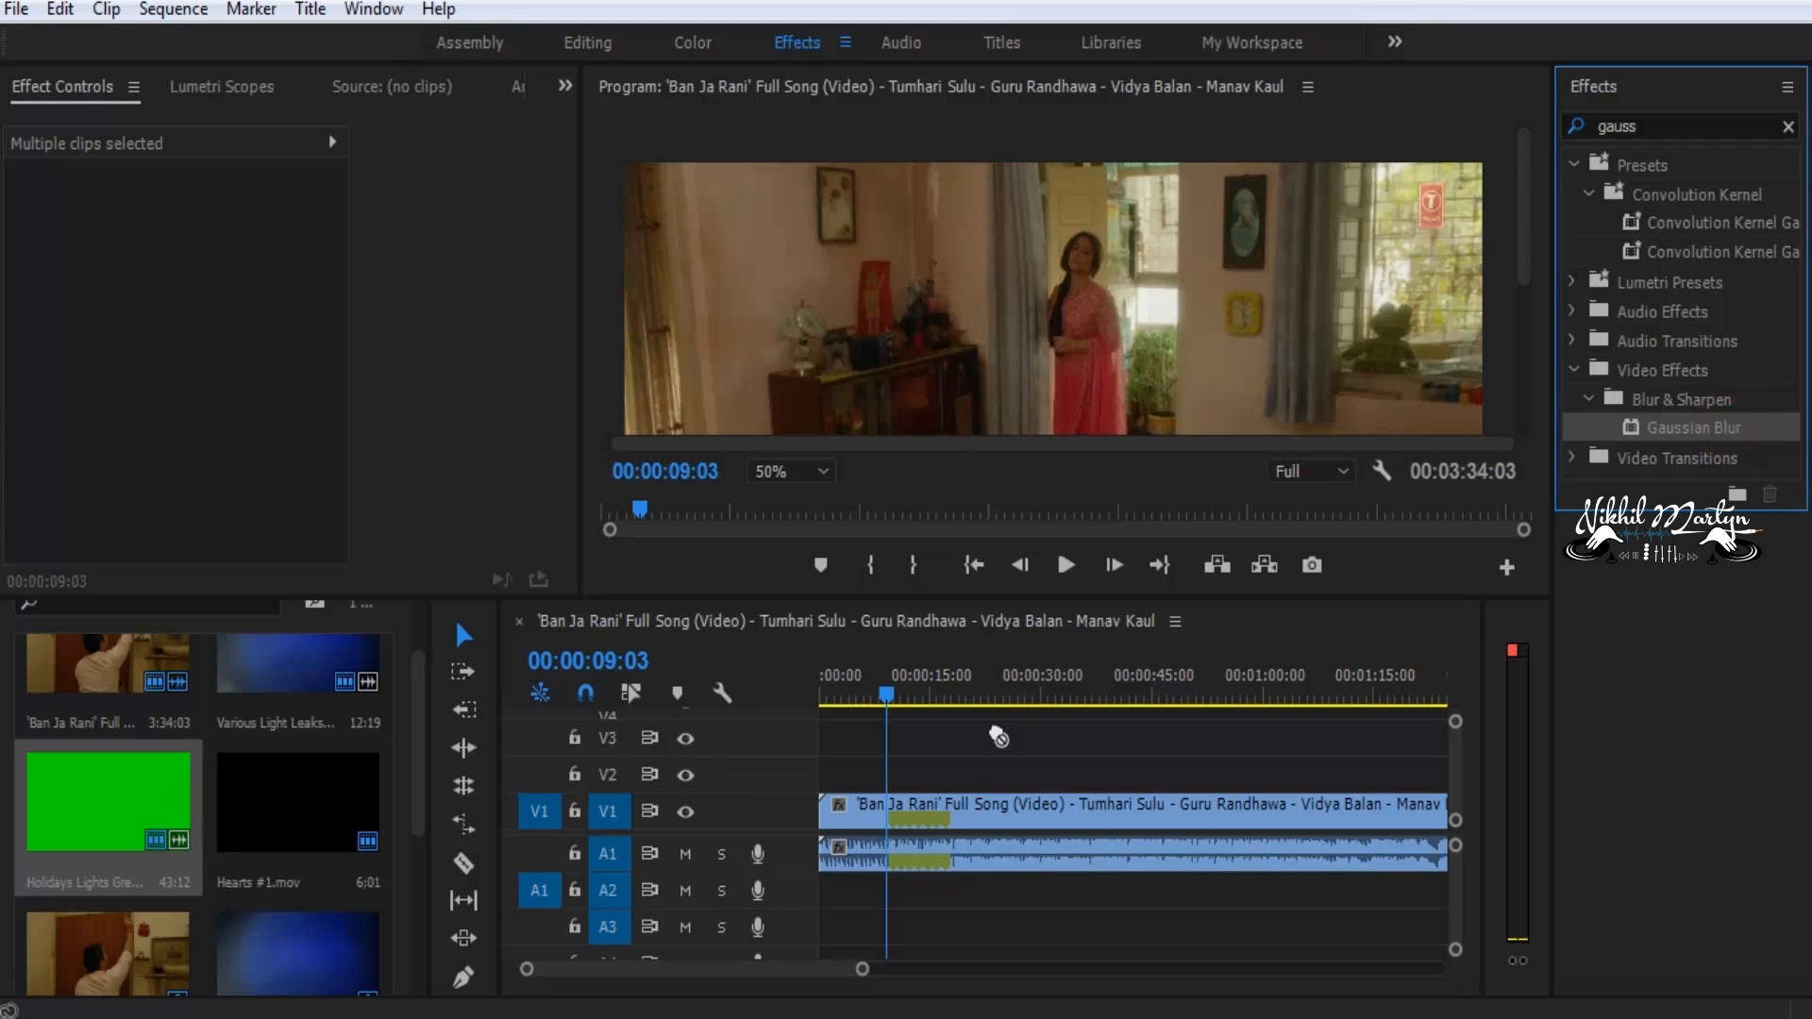
{"action": "left_click_drag", "start_coordinate": [998, 738], "coordinate": [1017, 814]}
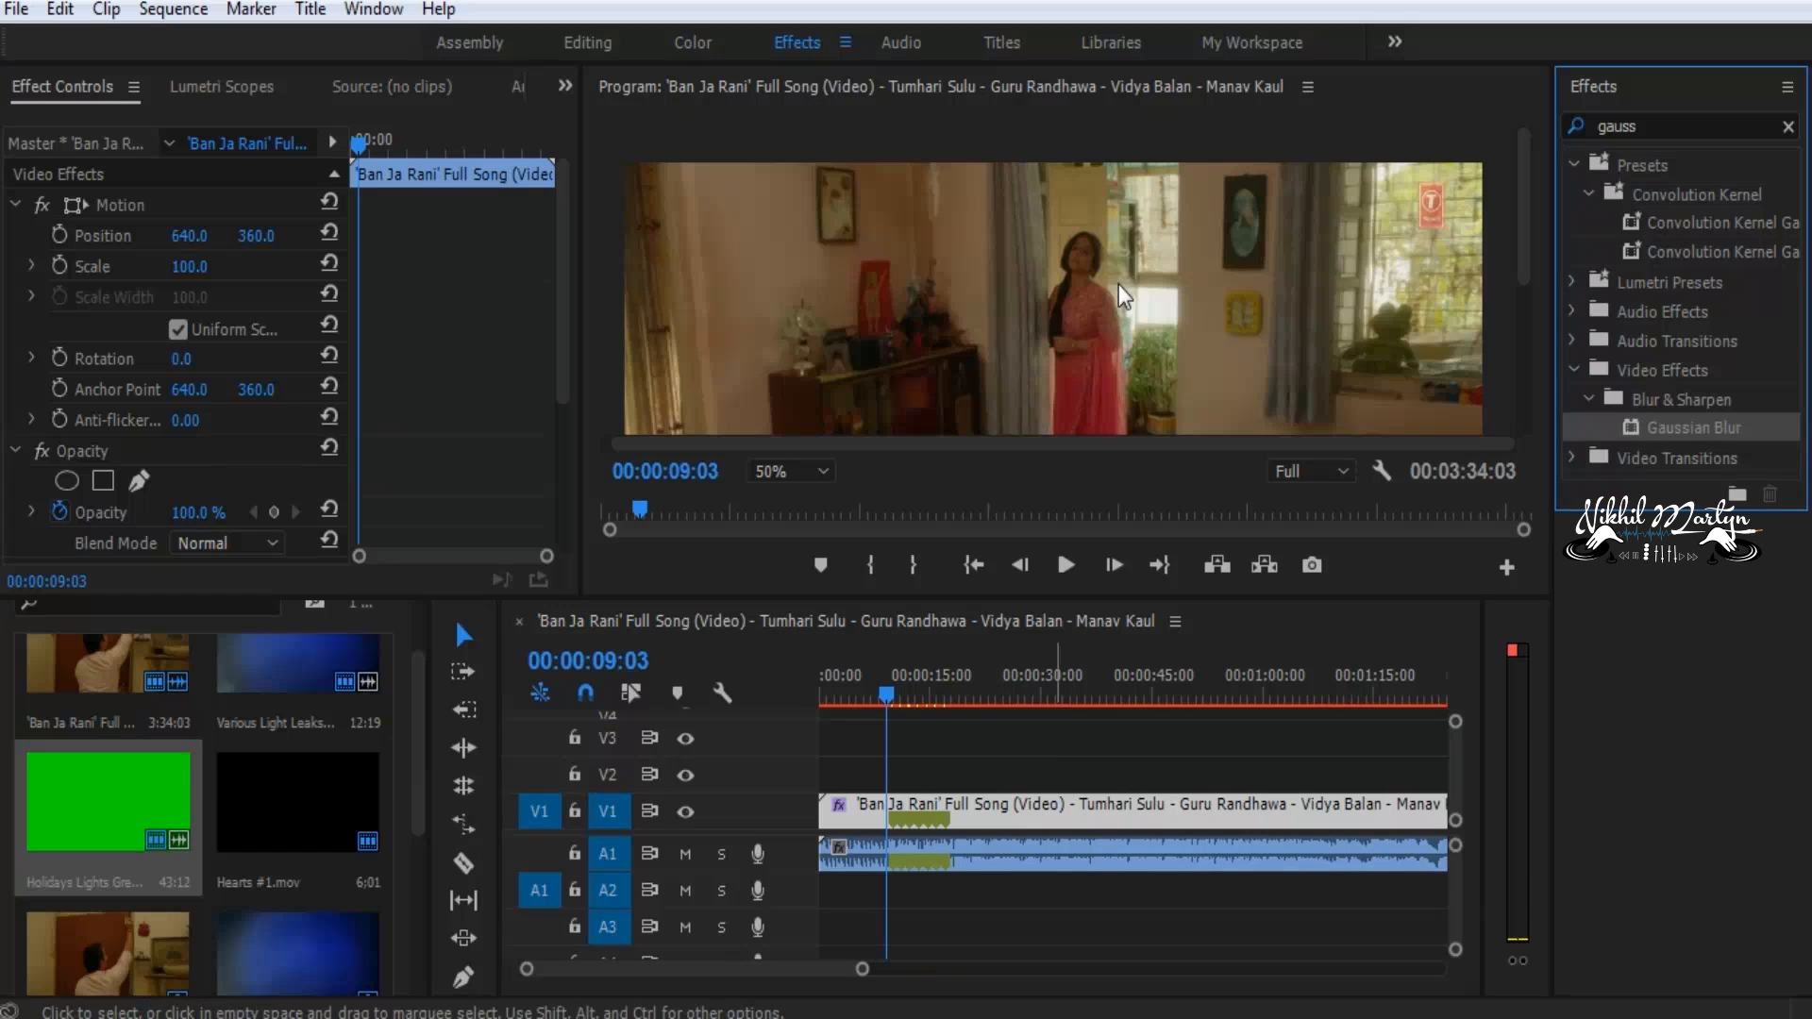
Draw a four-point Gaussian Blur mask closely around the channel logo with the Pen tool
{"action": "scroll", "coordinate": [465, 397], "scroll_direction": "down", "scroll_amount": 4}
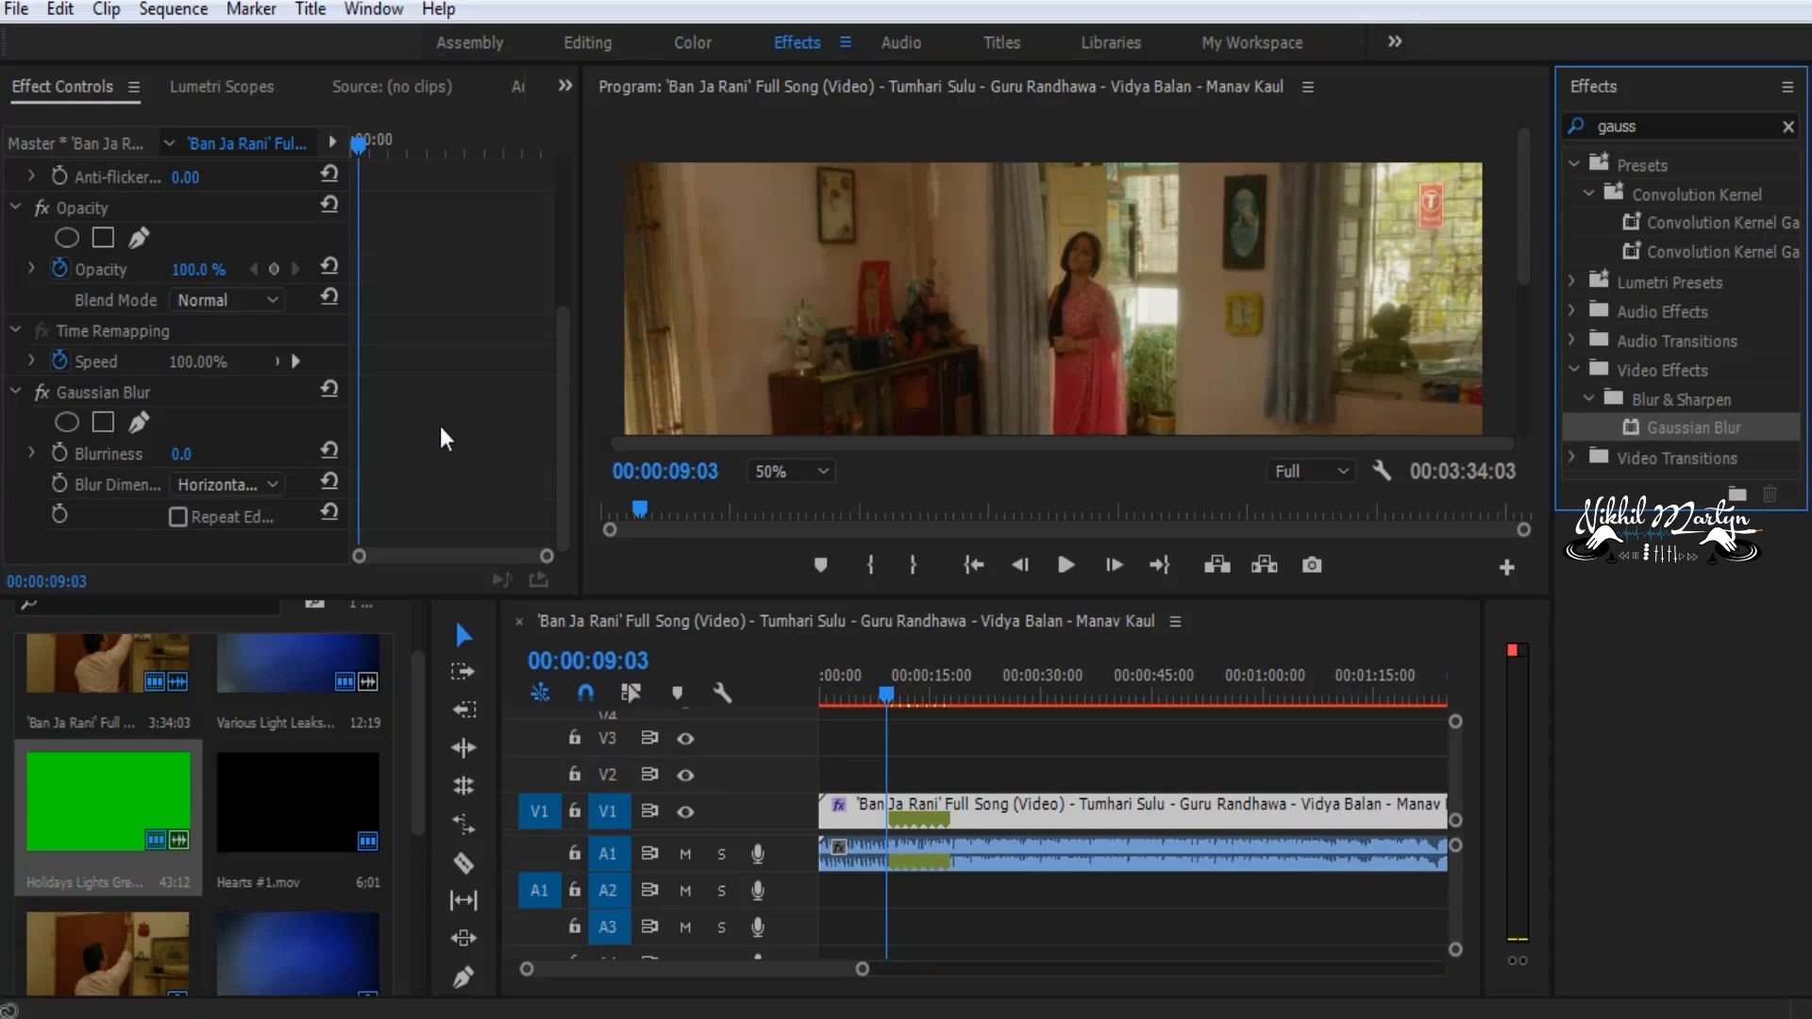
{"action": "left_click", "coordinate": [139, 423]}
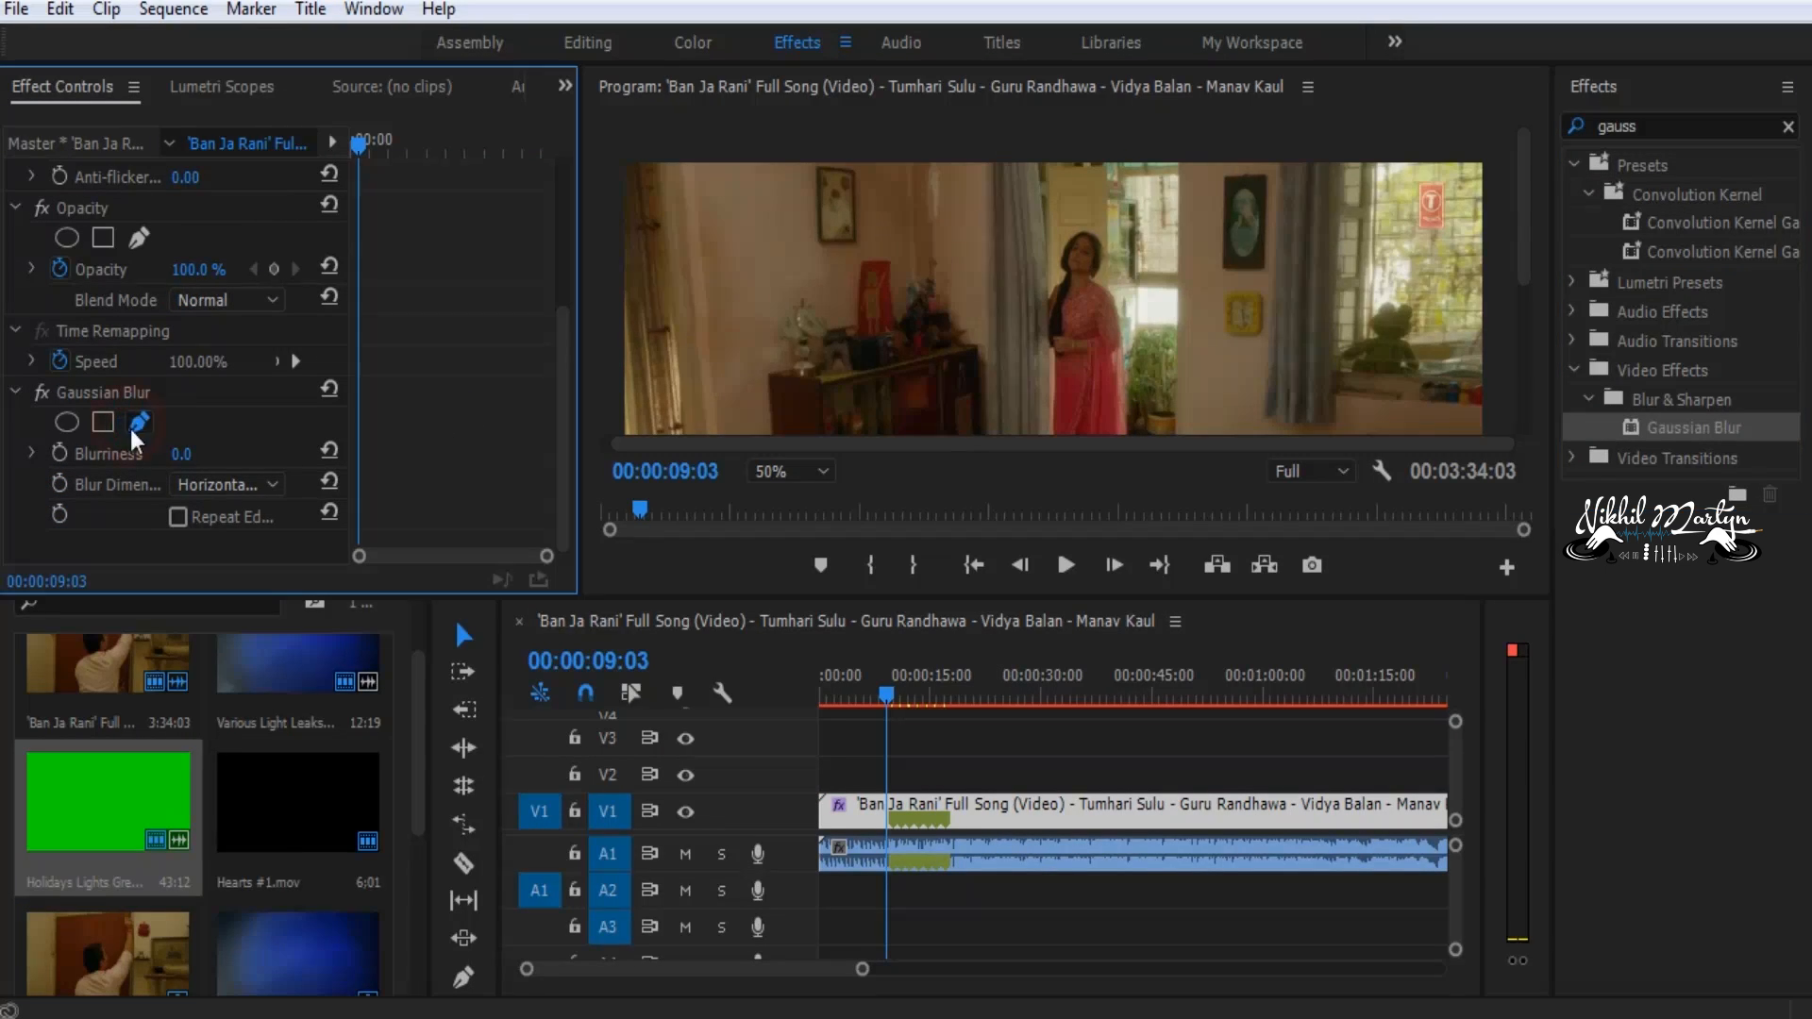
{"action": "left_click", "coordinate": [1491, 175]}
{"action": "left_click", "coordinate": [1396, 176]}
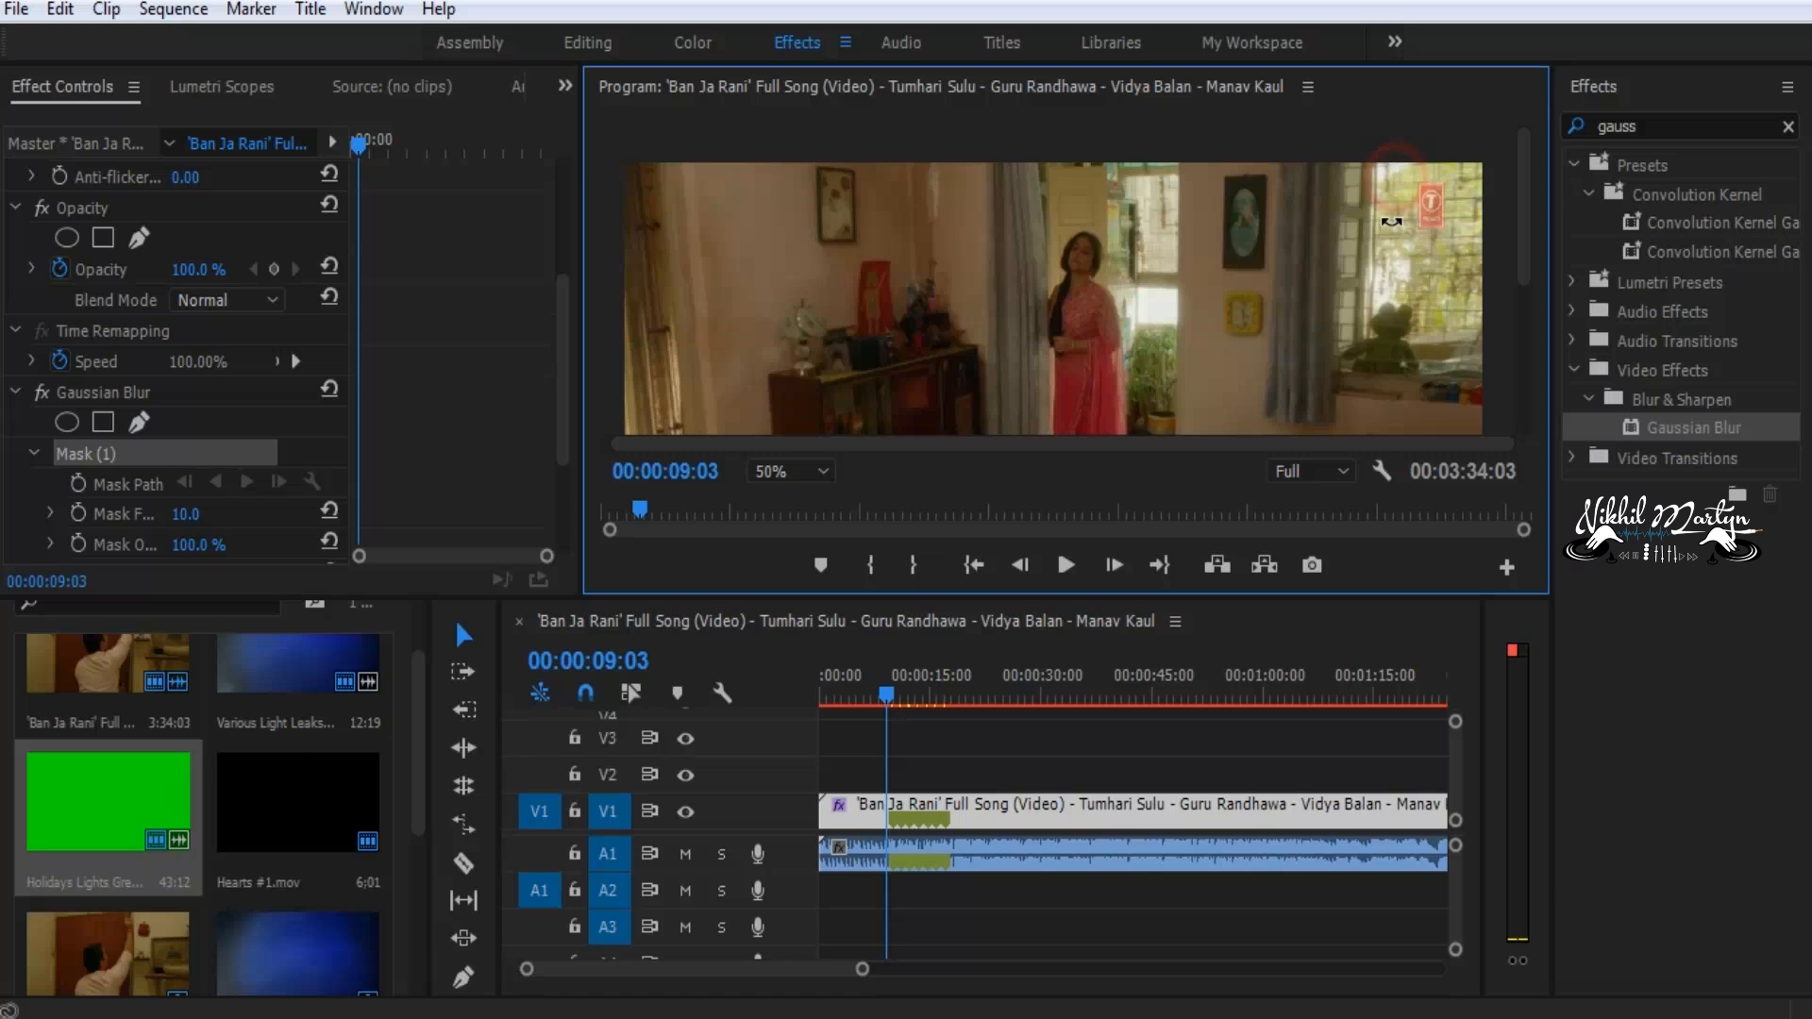
{"action": "left_click", "coordinate": [1396, 241]}
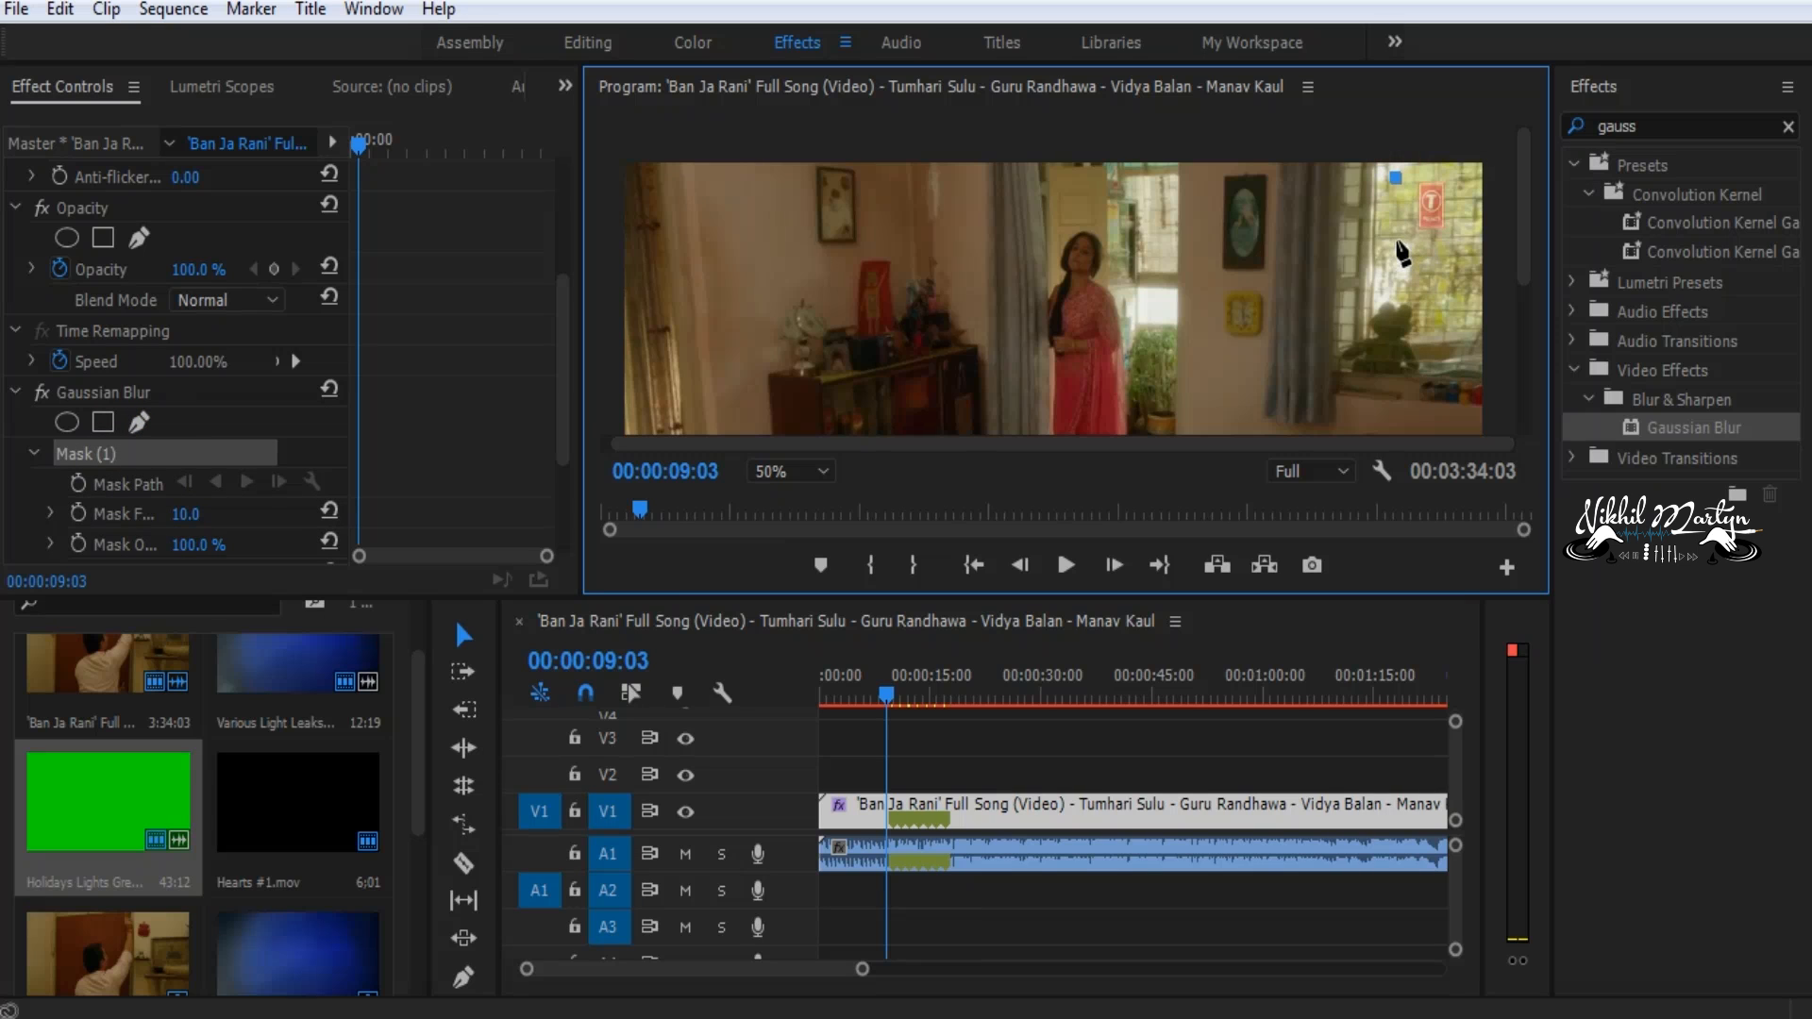
{"action": "left_click", "coordinate": [1455, 240]}
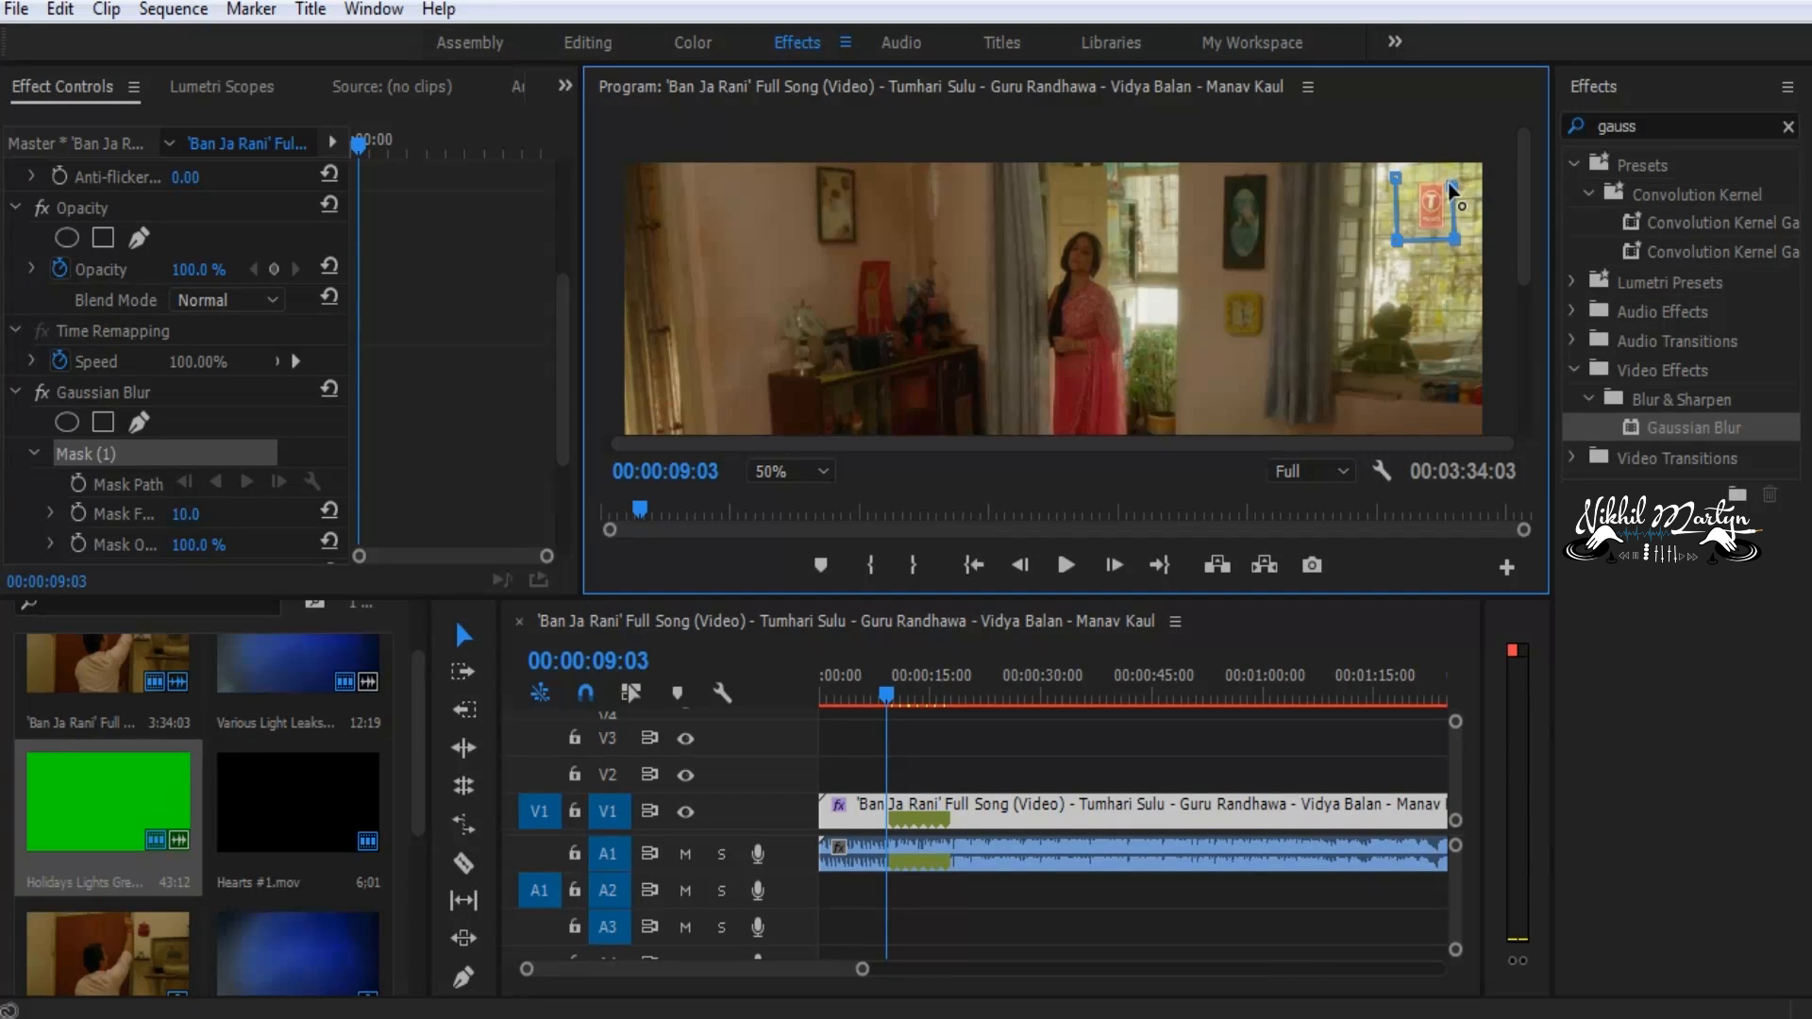
{"action": "key", "text": "ctrl+z"}
{"action": "key", "text": "ctrl+z"}
{"action": "left_click", "coordinate": [1458, 175]}
{"action": "left_click", "coordinate": [1396, 177]}
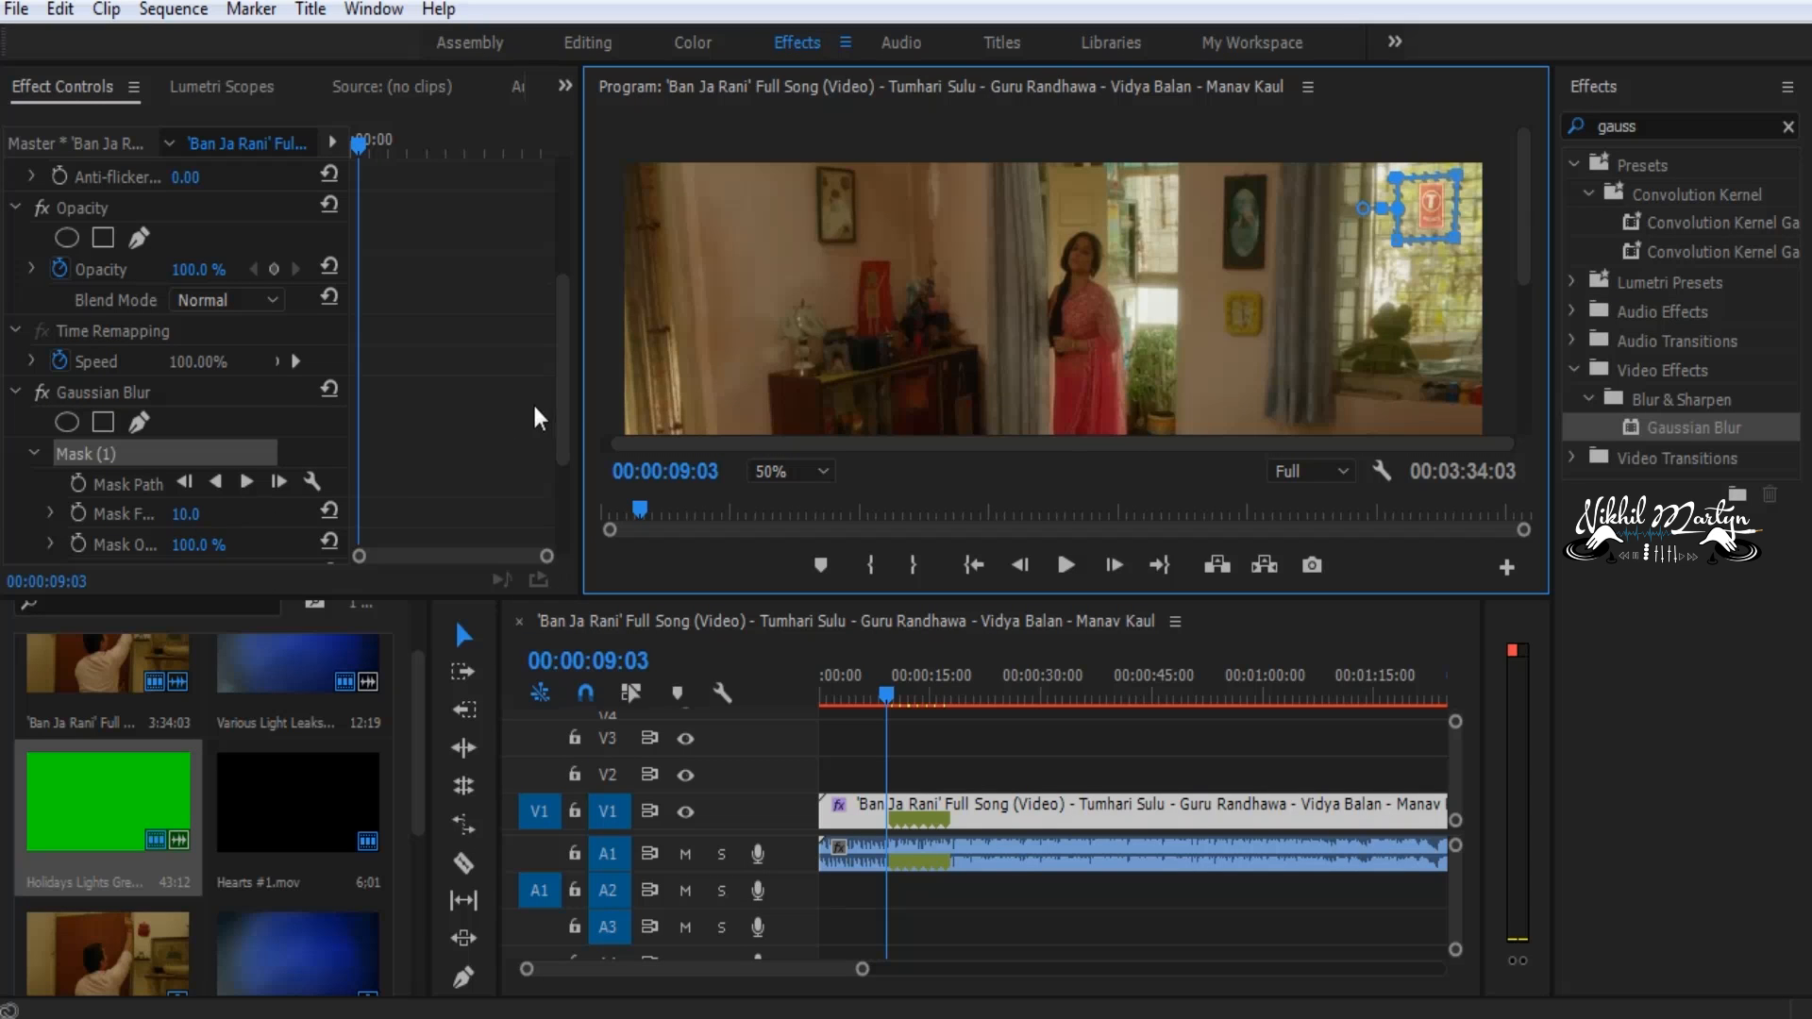
Set the Blurriness of the masked Gaussian Blur to 50
{"action": "left_click", "coordinate": [559, 411]}
{"action": "left_click_drag", "start_coordinate": [563, 436], "coordinate": [566, 518]}
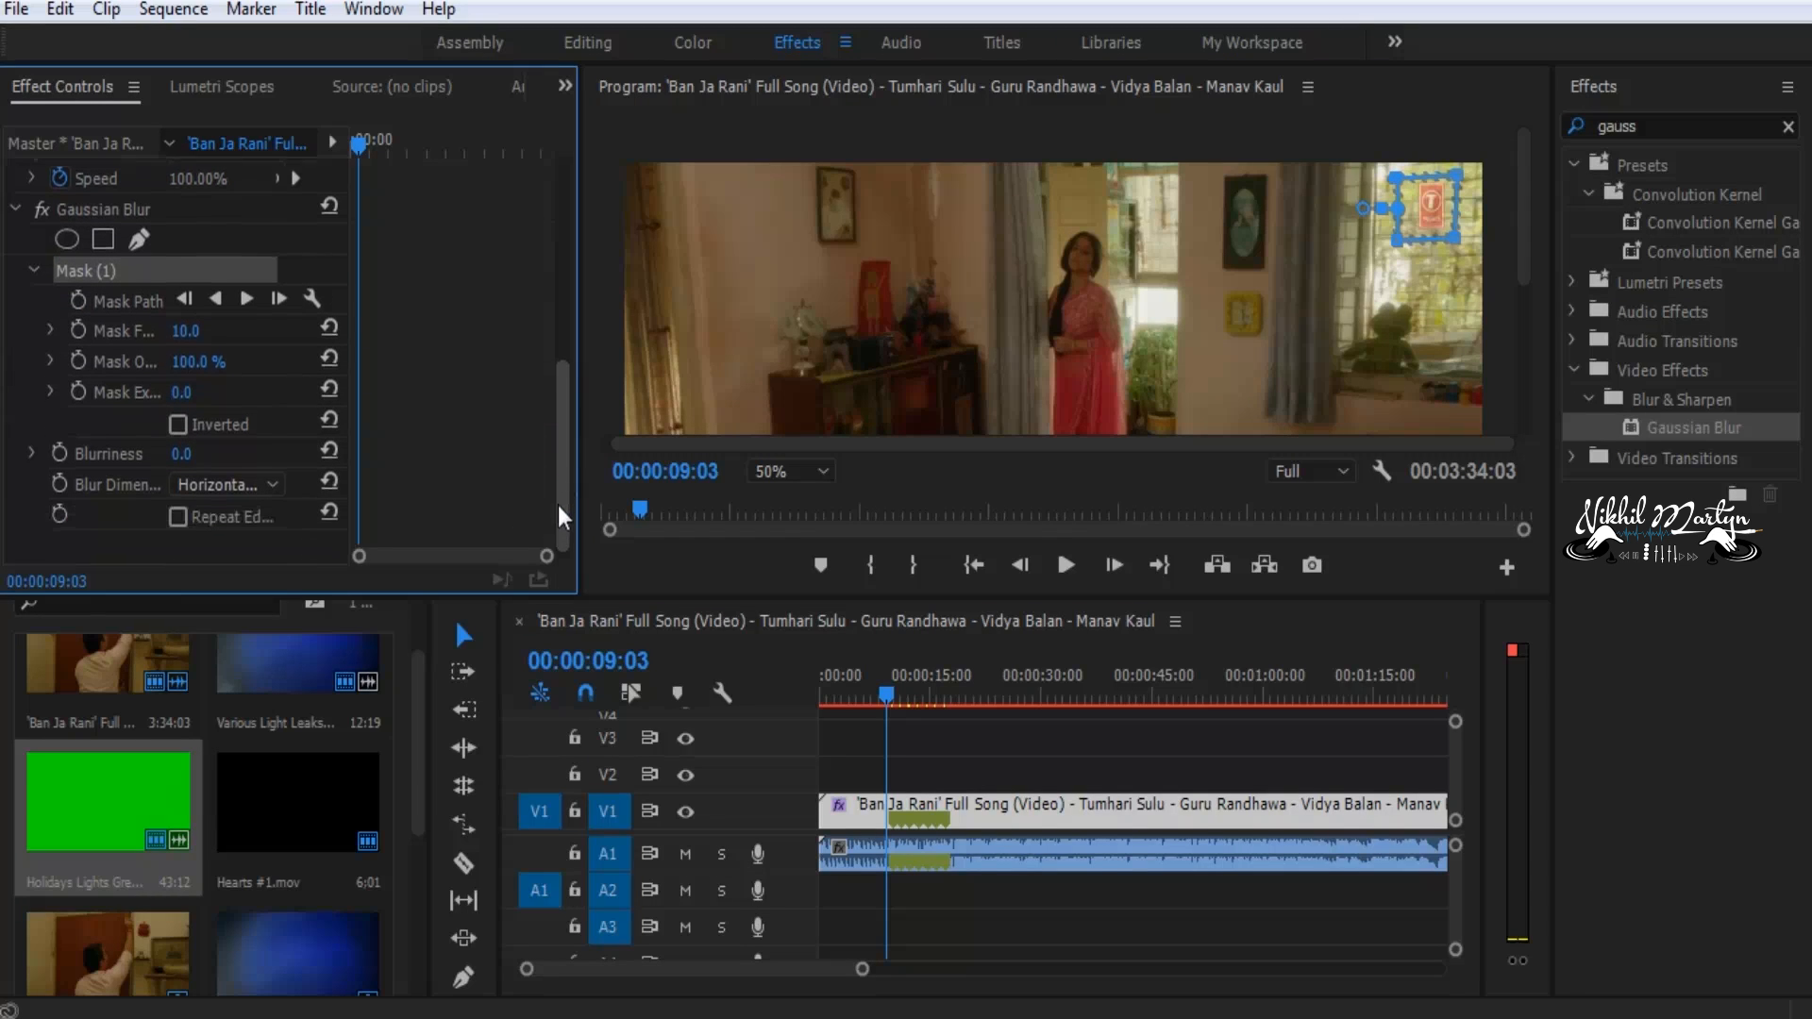
{"action": "left_click", "coordinate": [183, 454]}
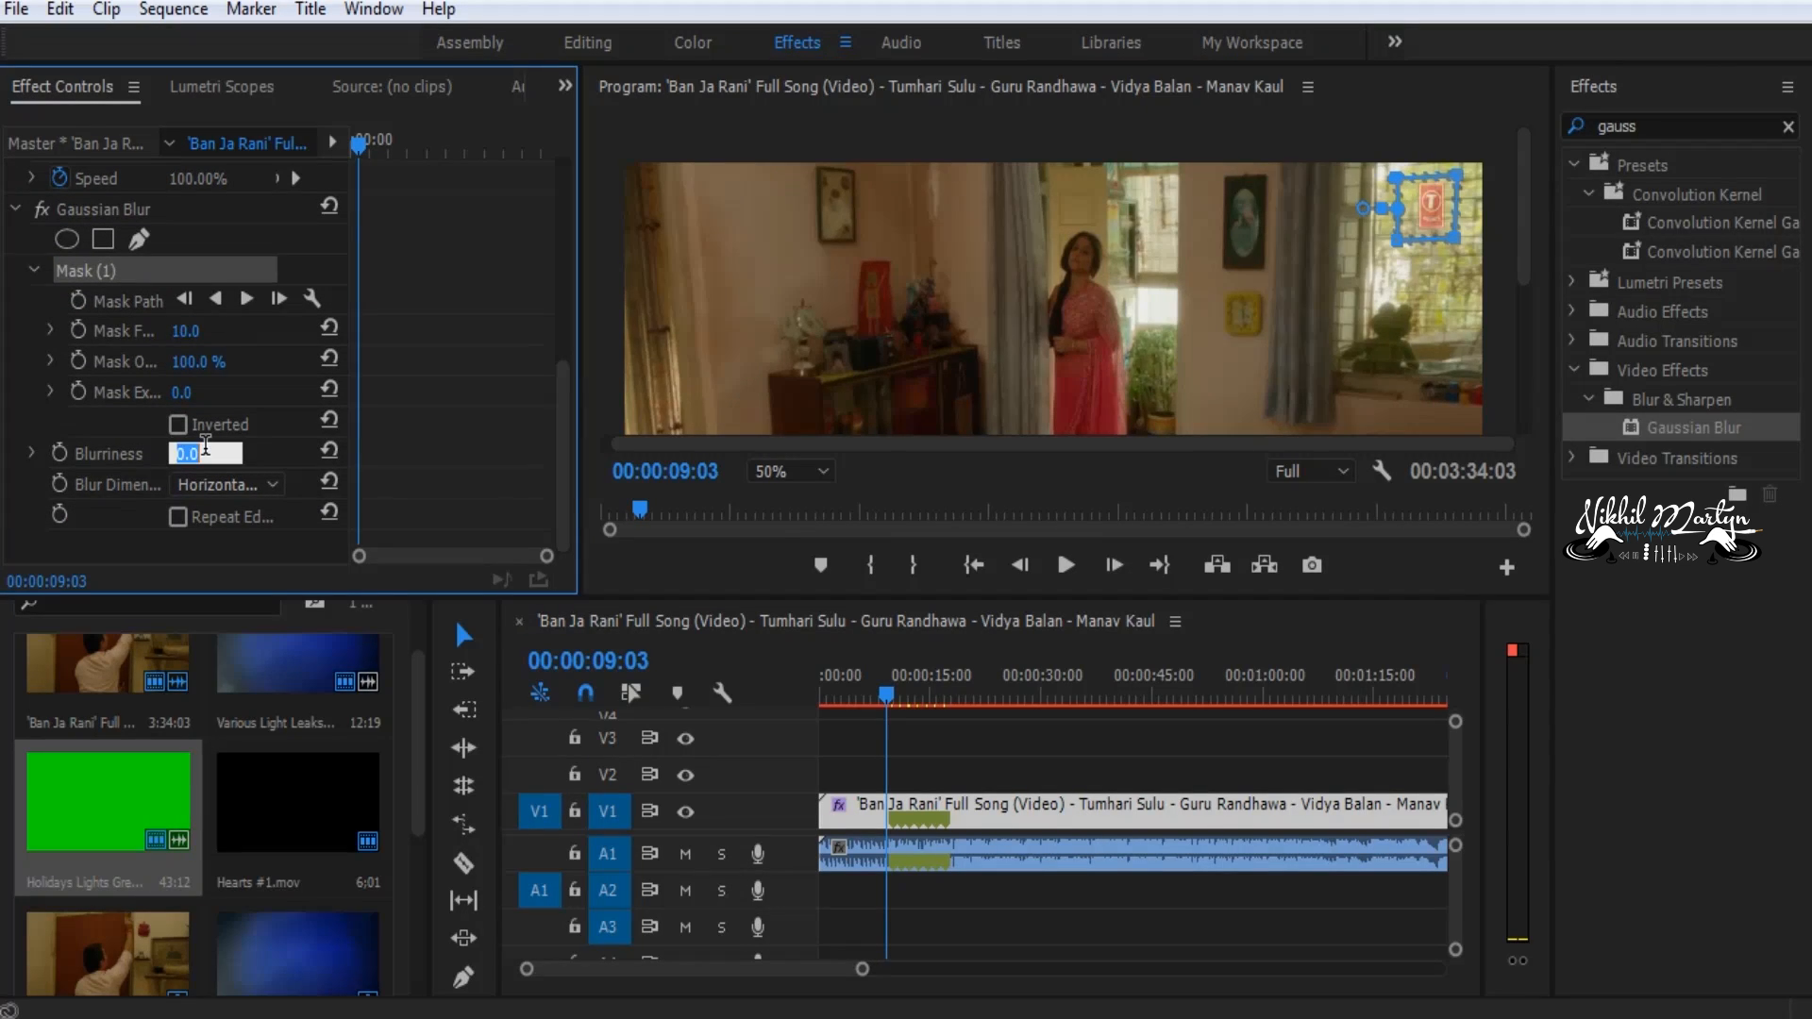
{"action": "type", "text": "50"}
{"action": "key", "text": "Return"}
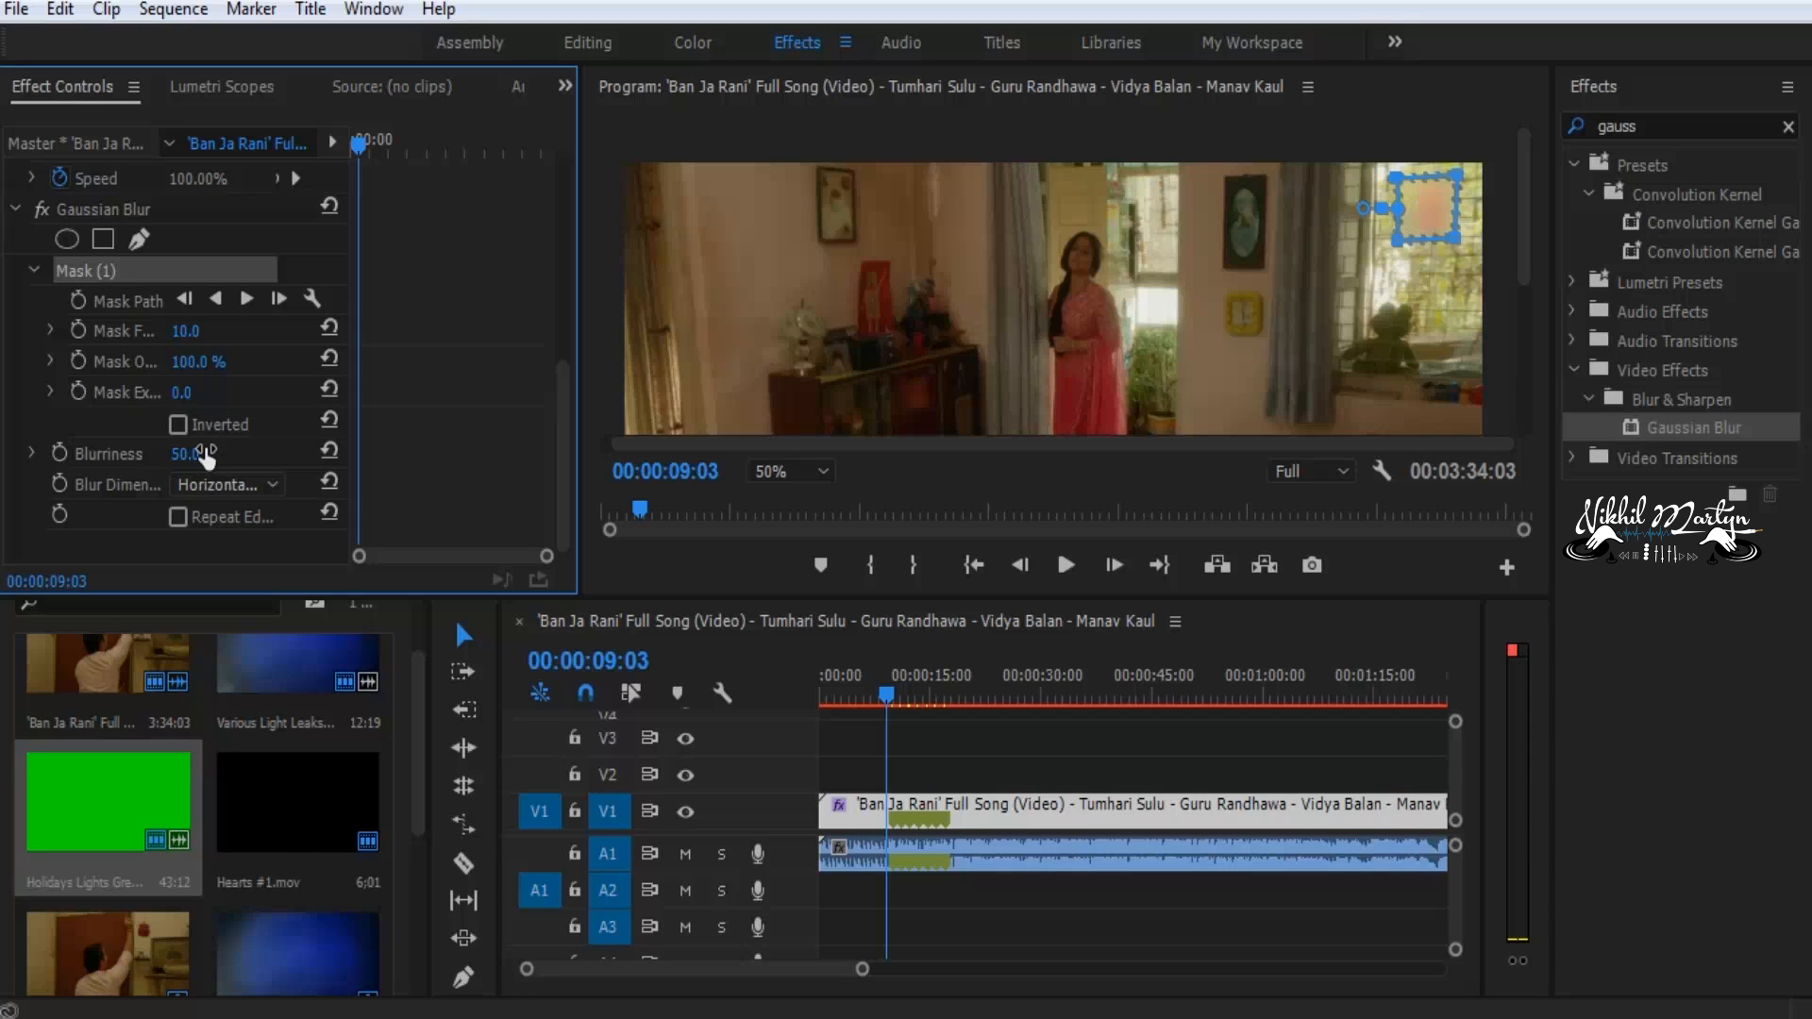
Set the program monitor zoom to Fit and play the sequence from the start to about 00:00:09:10 to check the blurred logo
{"action": "left_click", "coordinate": [802, 472]}
{"action": "left_click", "coordinate": [803, 500]}
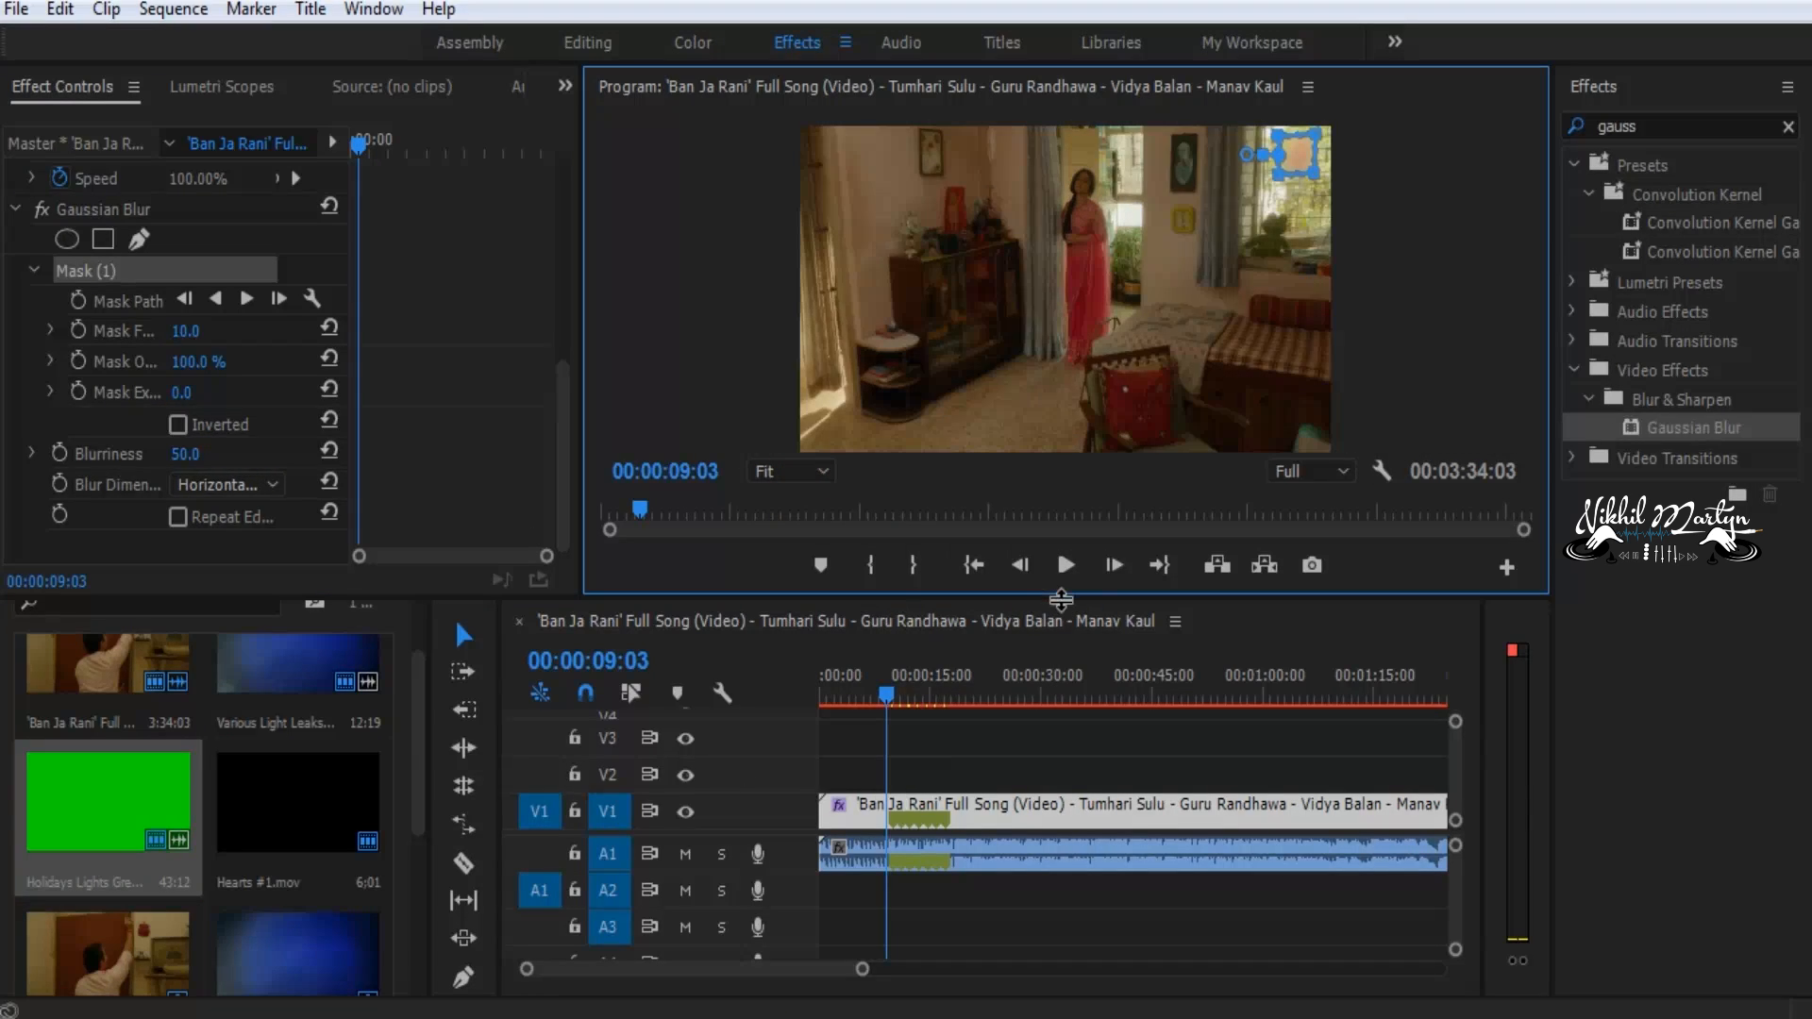
{"action": "left_click_drag", "start_coordinate": [886, 696], "coordinate": [776, 693]}
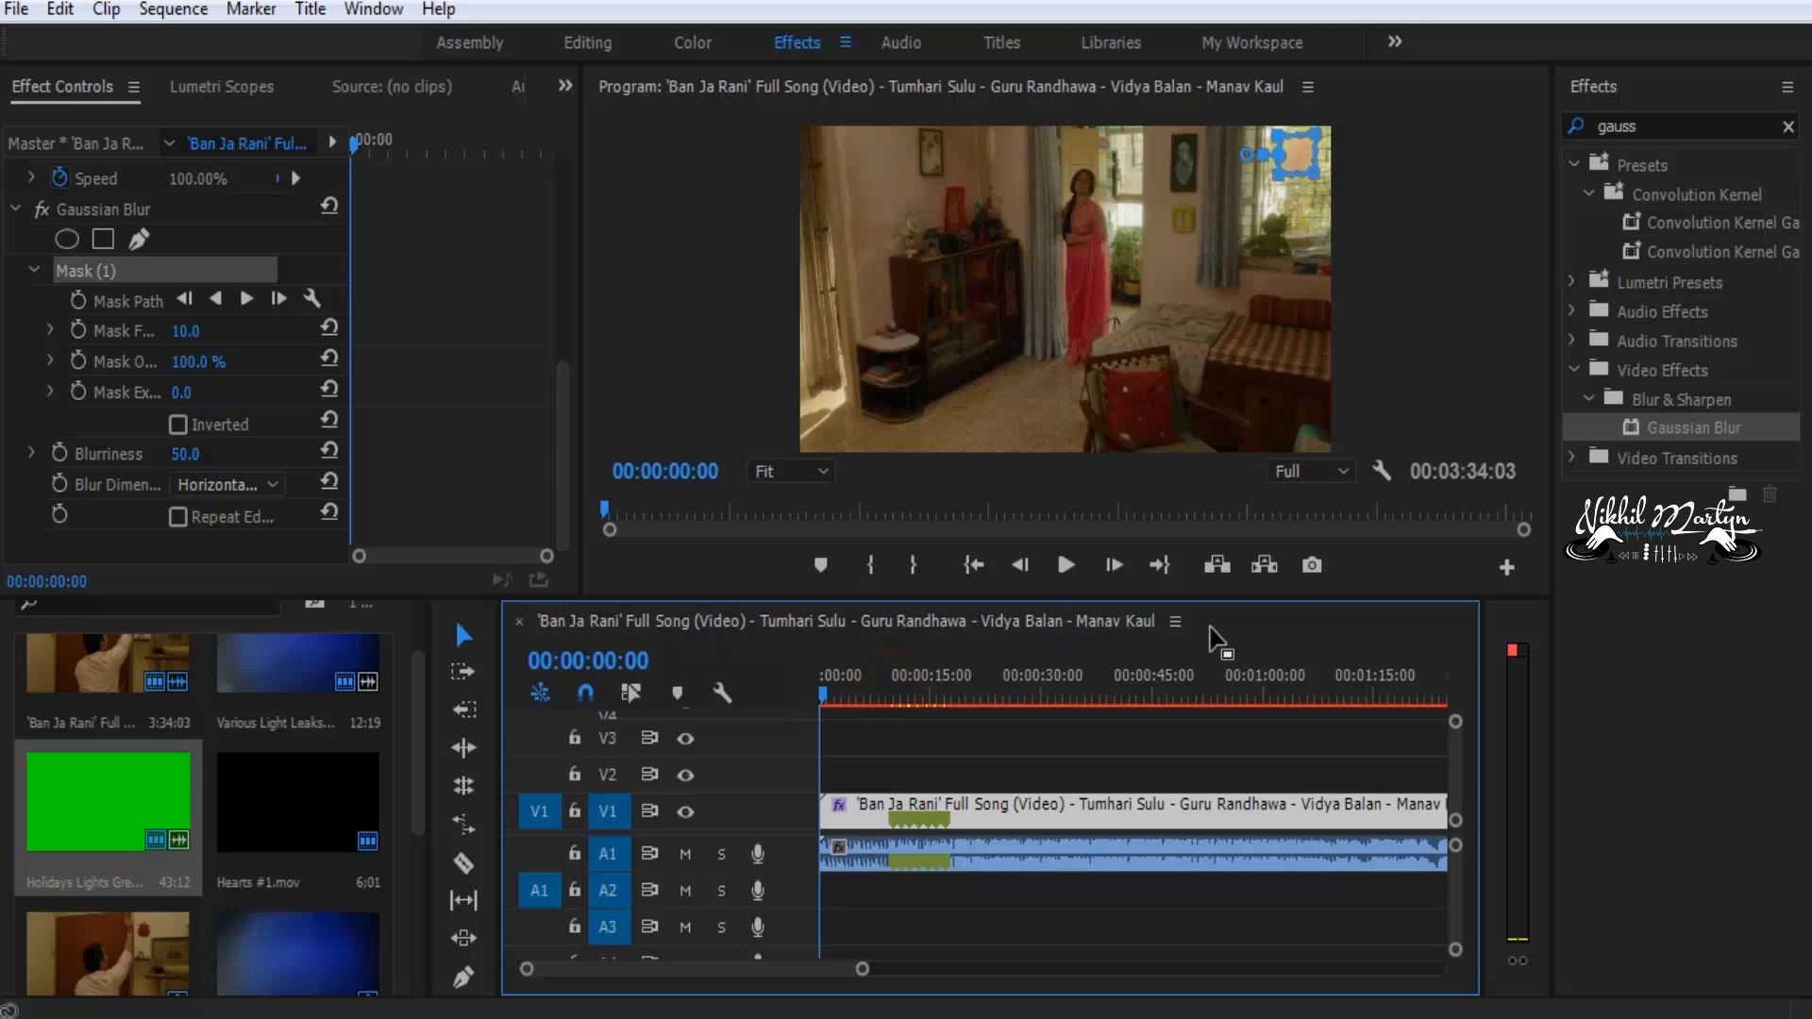
{"action": "left_click", "coordinate": [1002, 769]}
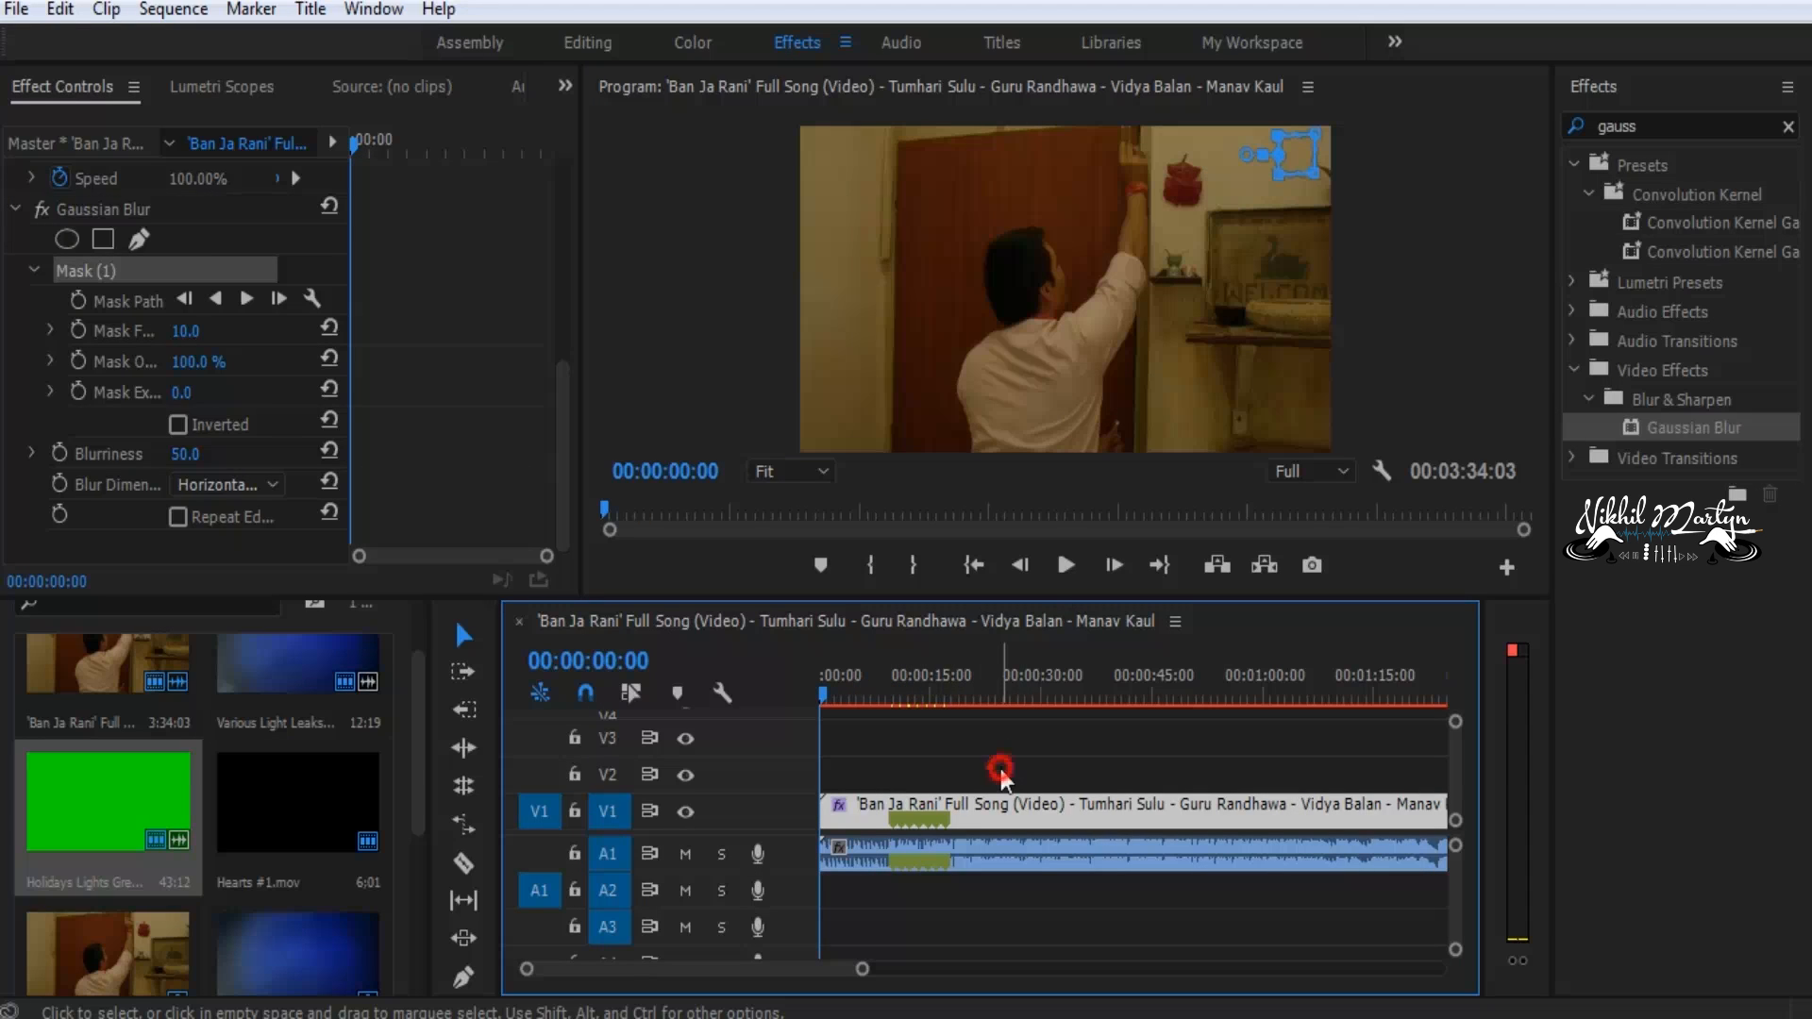
{"action": "left_click", "coordinate": [1064, 570]}
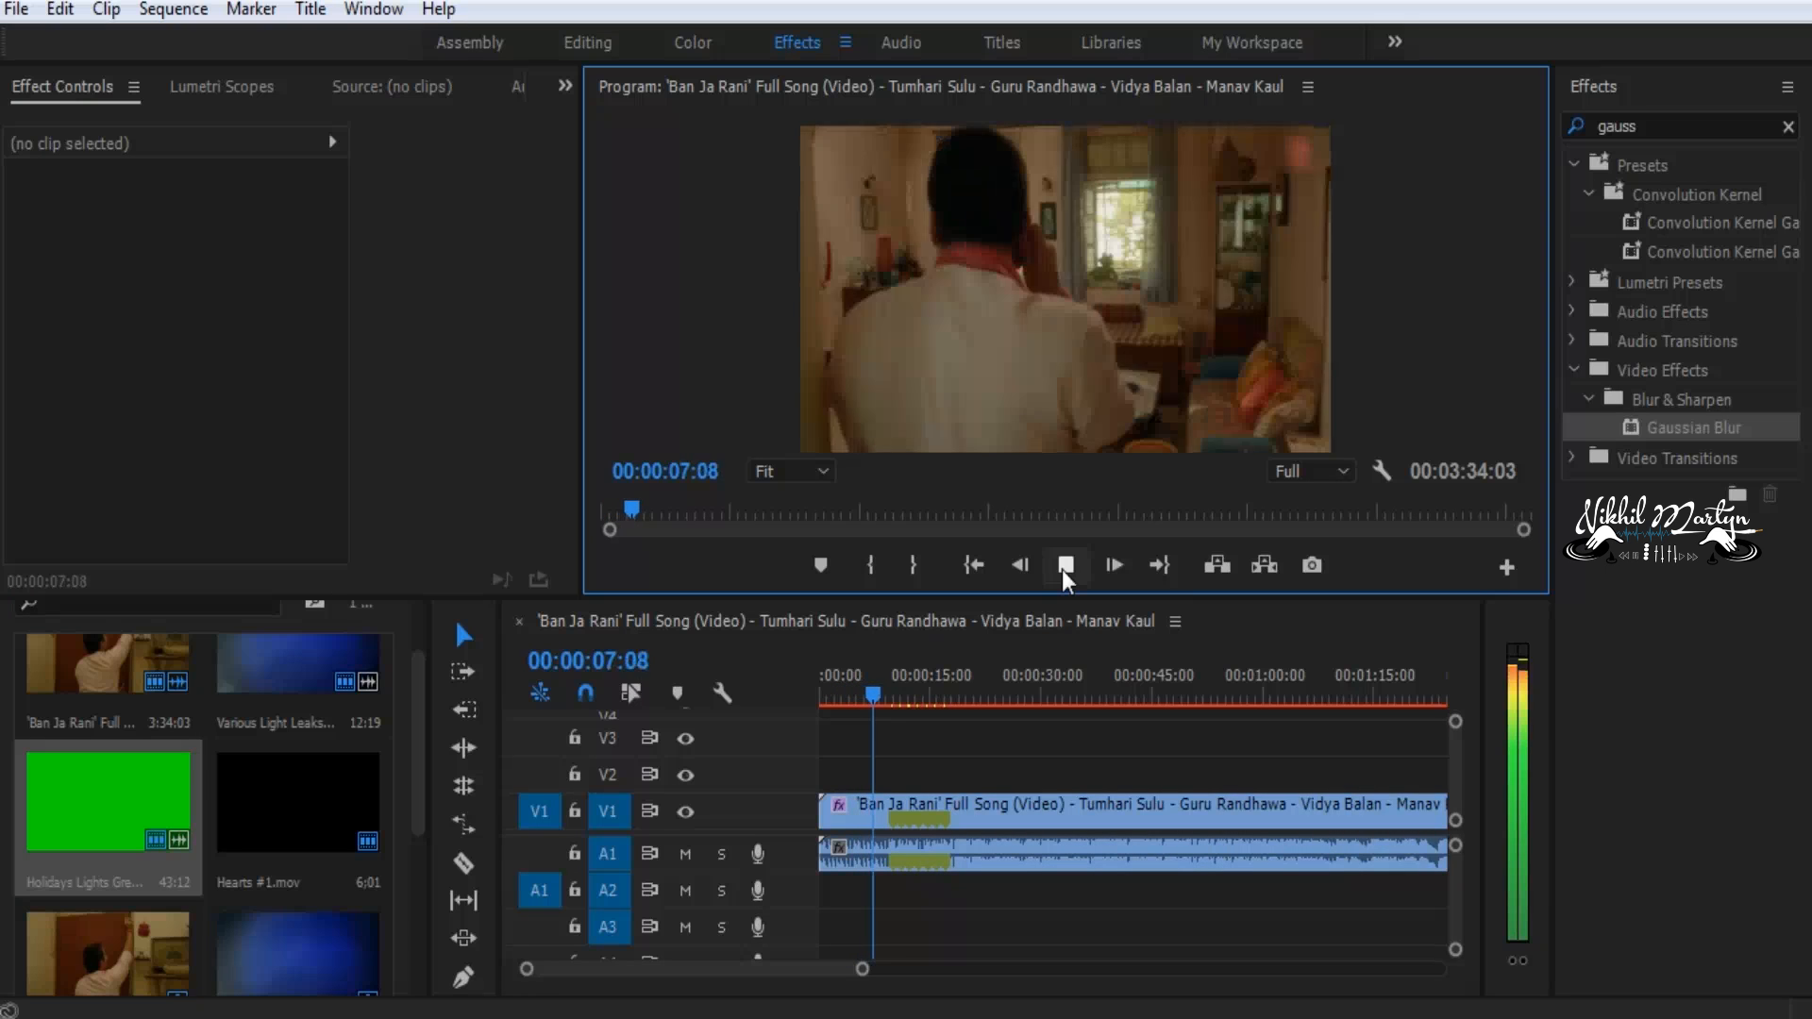
{"action": "left_click", "coordinate": [1065, 573]}
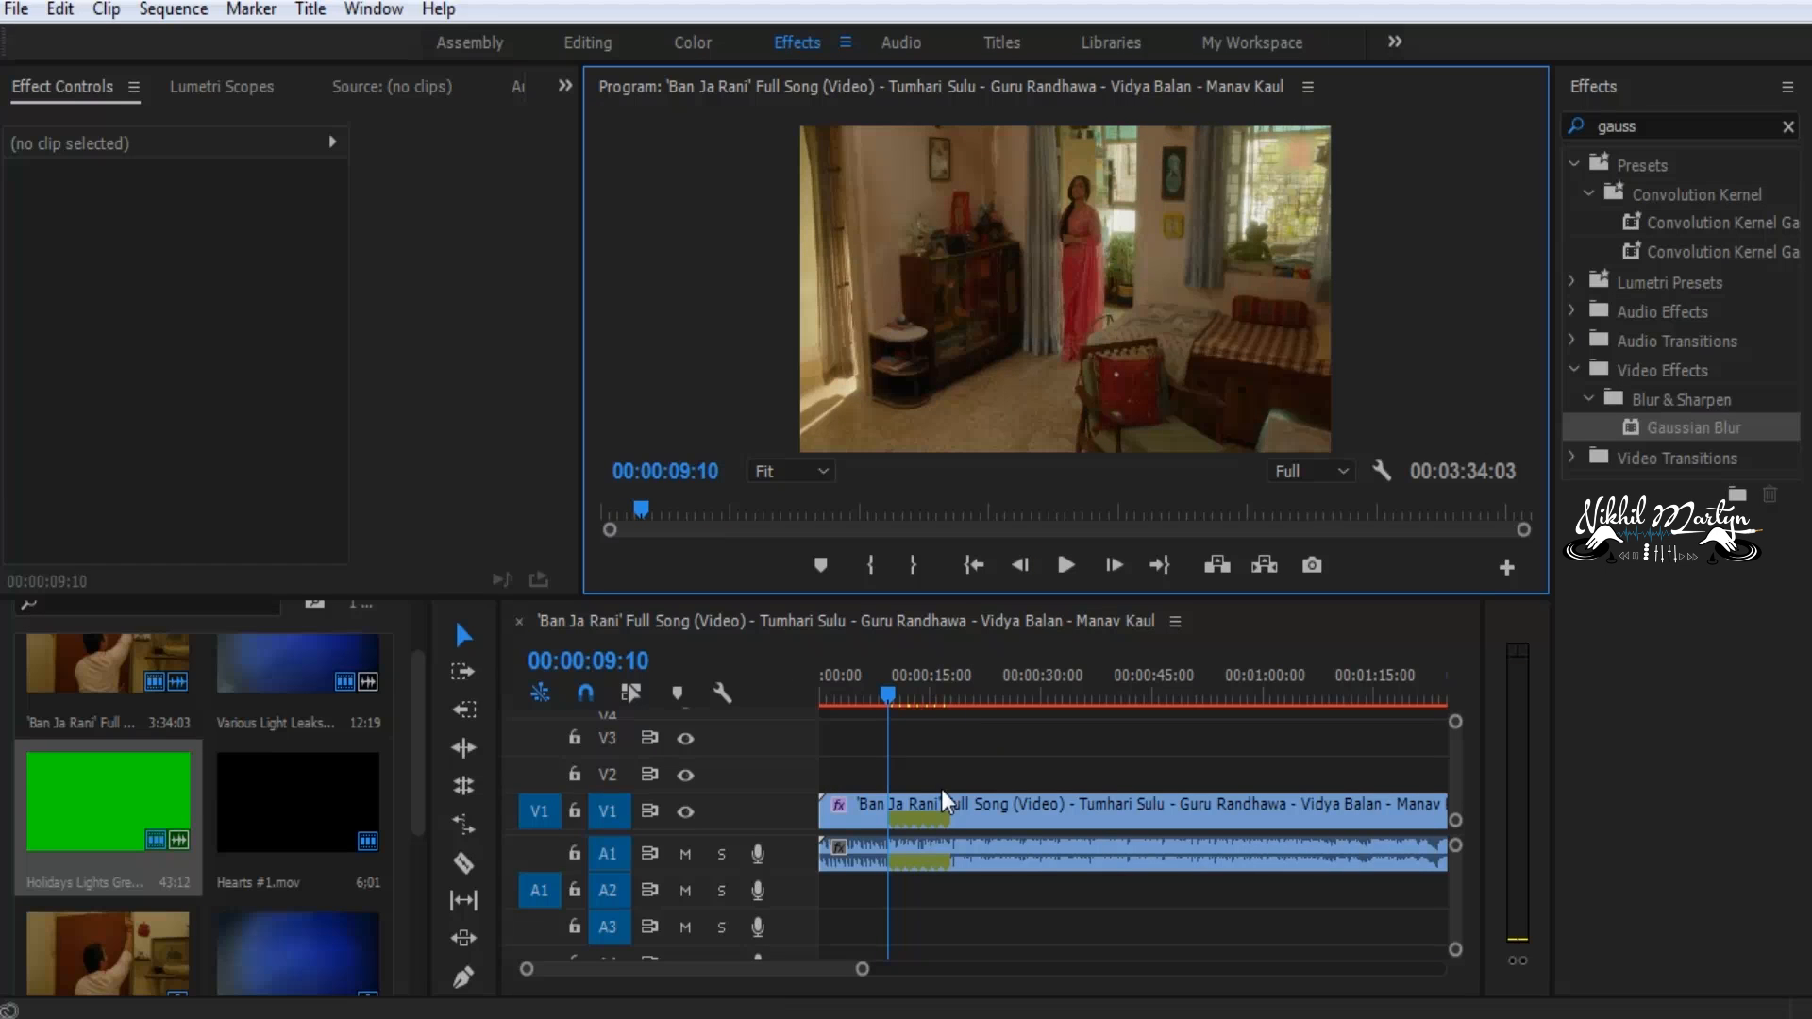
Delete the Gaussian Blur effect from the song video clip on V1
{"action": "left_click", "coordinate": [1031, 807]}
{"action": "scroll", "coordinate": [487, 434], "scroll_direction": "down", "scroll_amount": 8}
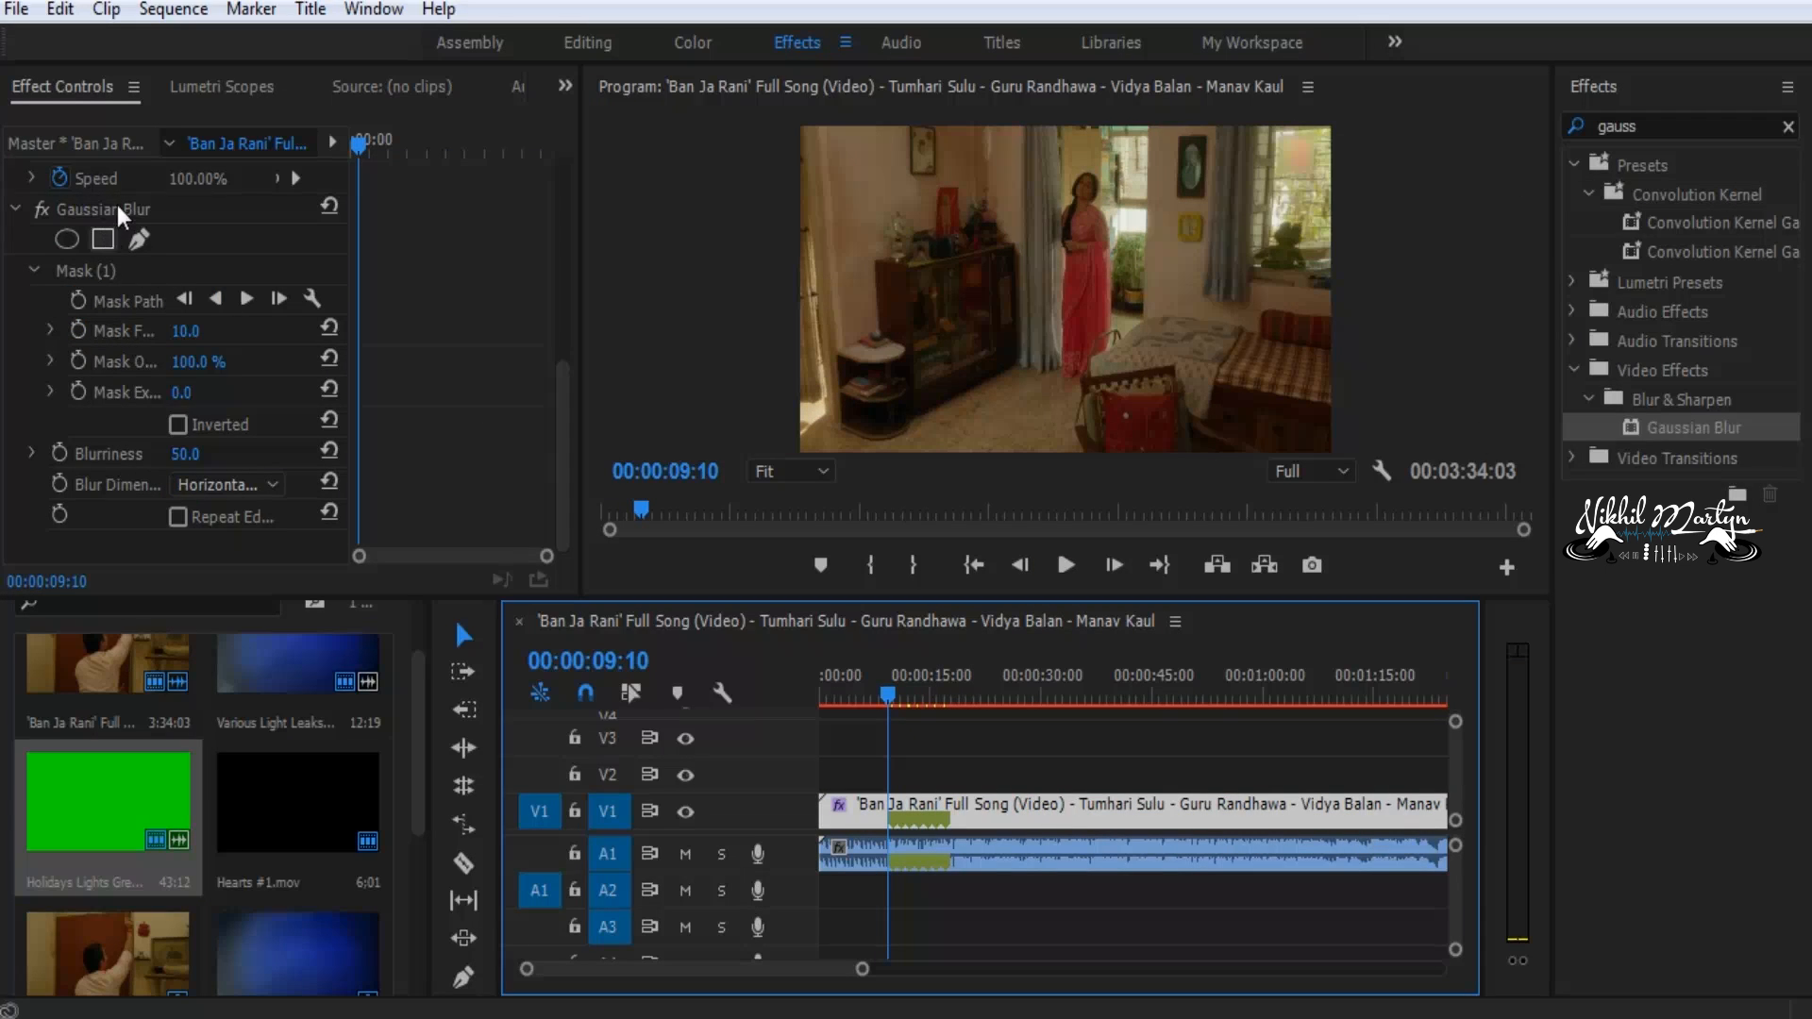
{"action": "left_click", "coordinate": [121, 212]}
{"action": "key", "text": "Delete"}
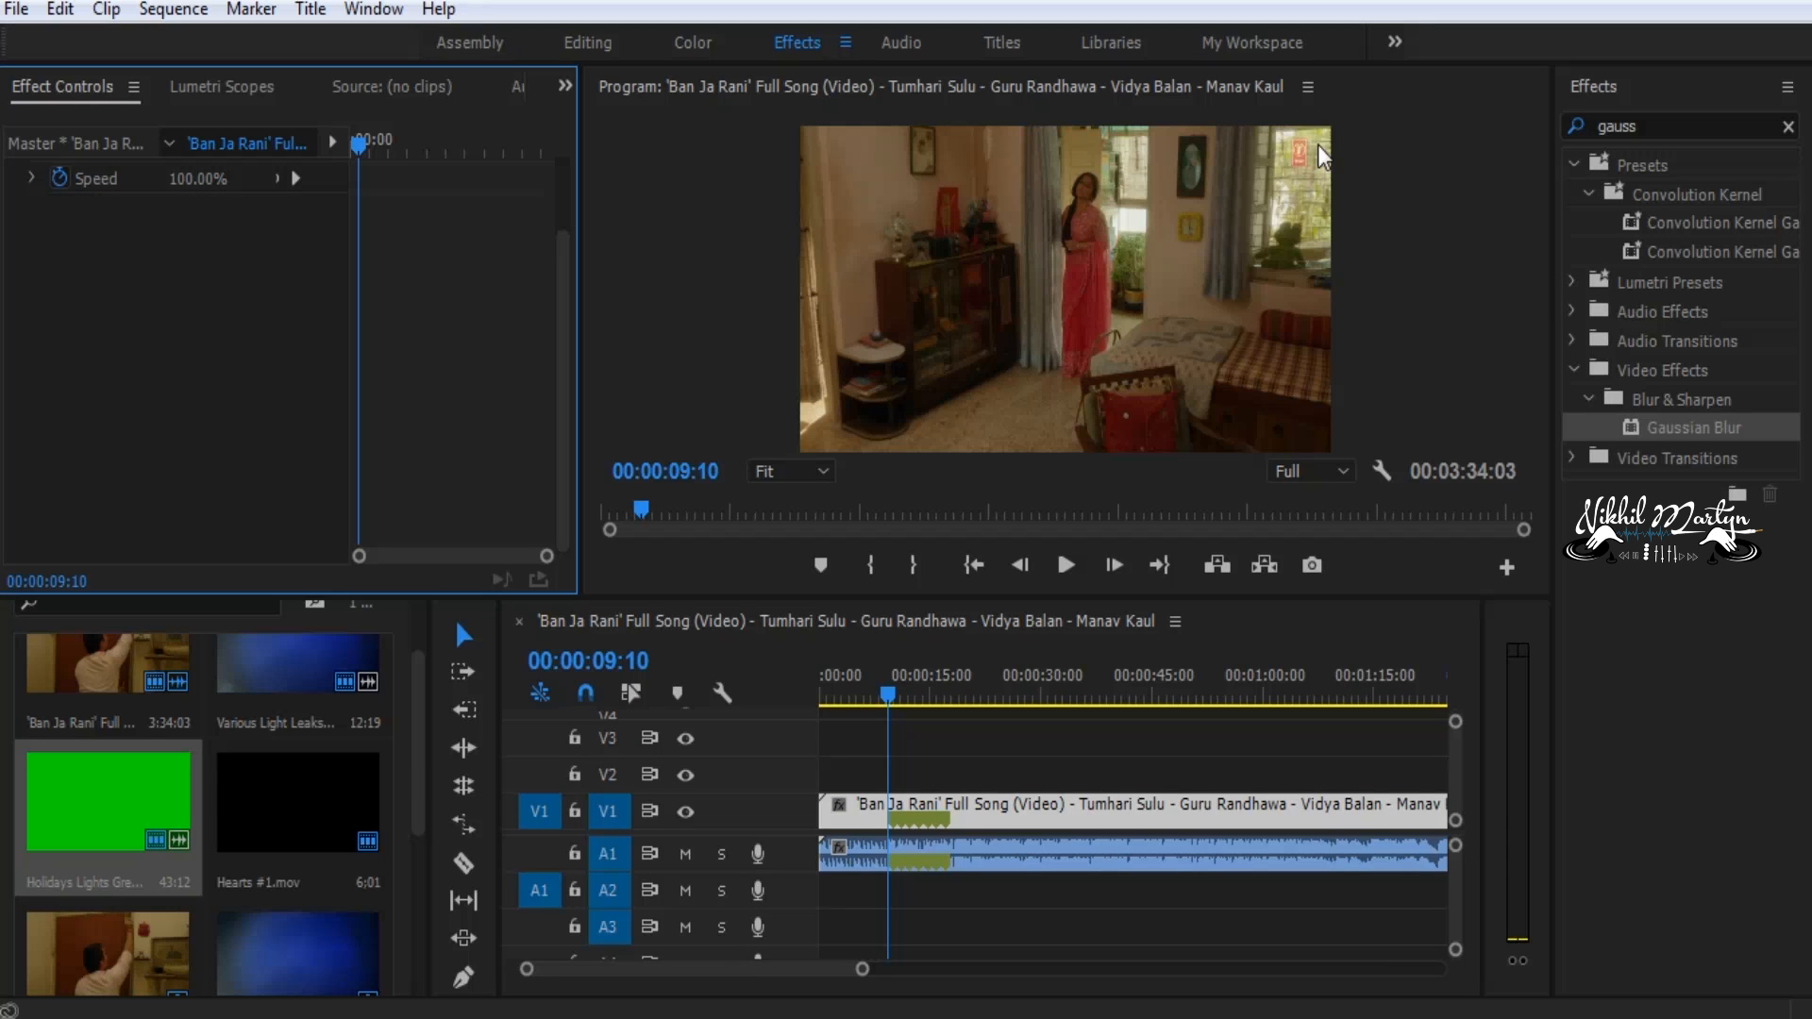
Set the song video clip's Scale to 119 so the channel logo falls outside the frame
{"action": "left_click", "coordinate": [987, 804]}
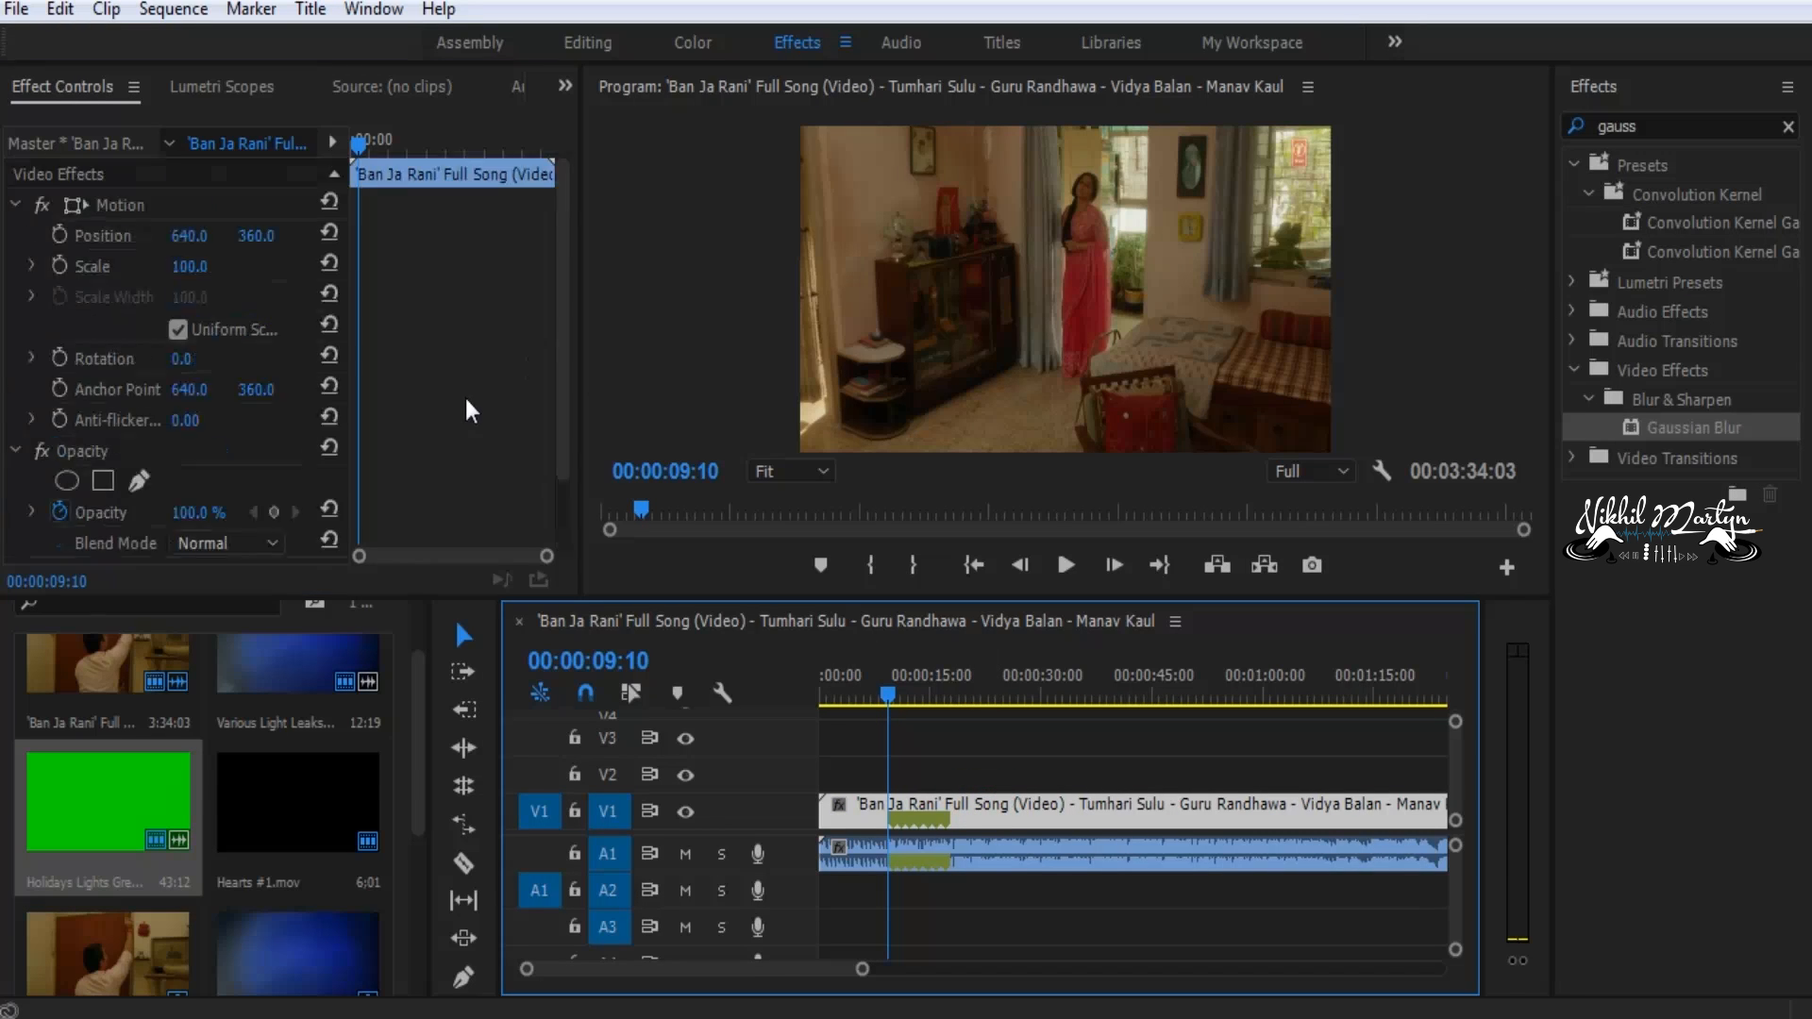
{"action": "left_click", "coordinate": [192, 268]}
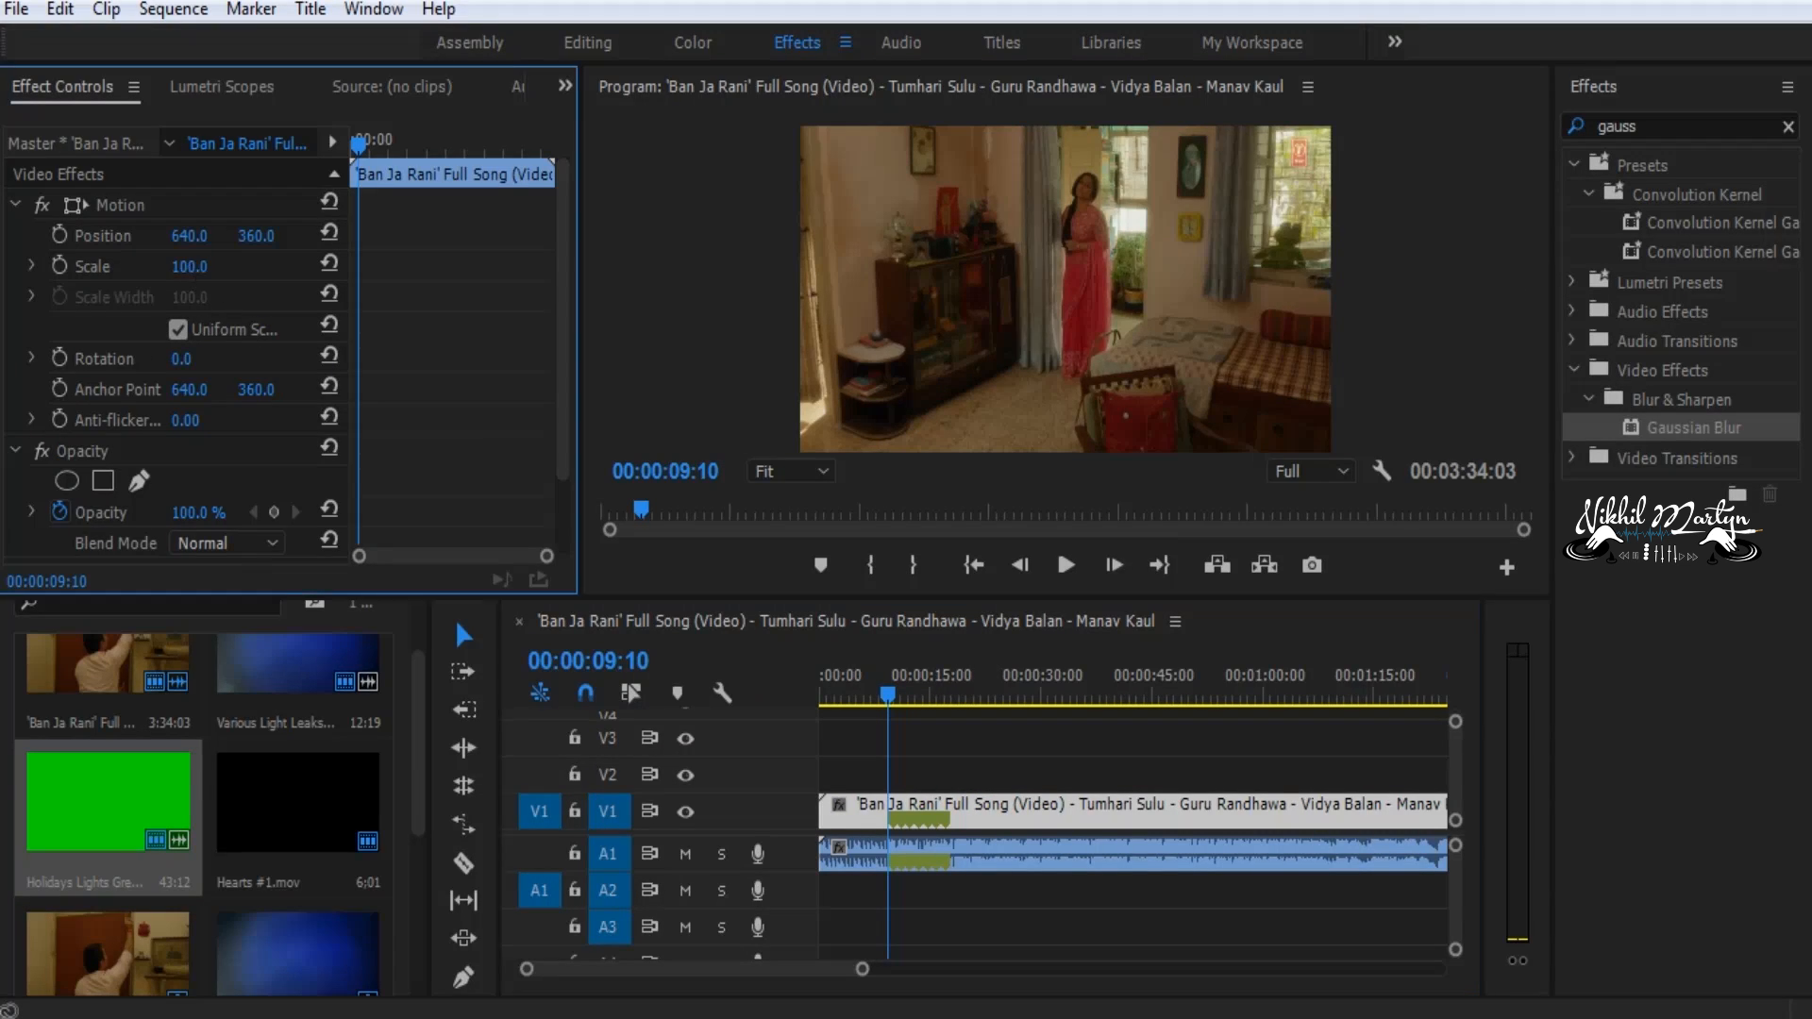
{"action": "left_click_drag", "start_coordinate": [193, 268], "coordinate": [210, 268]}
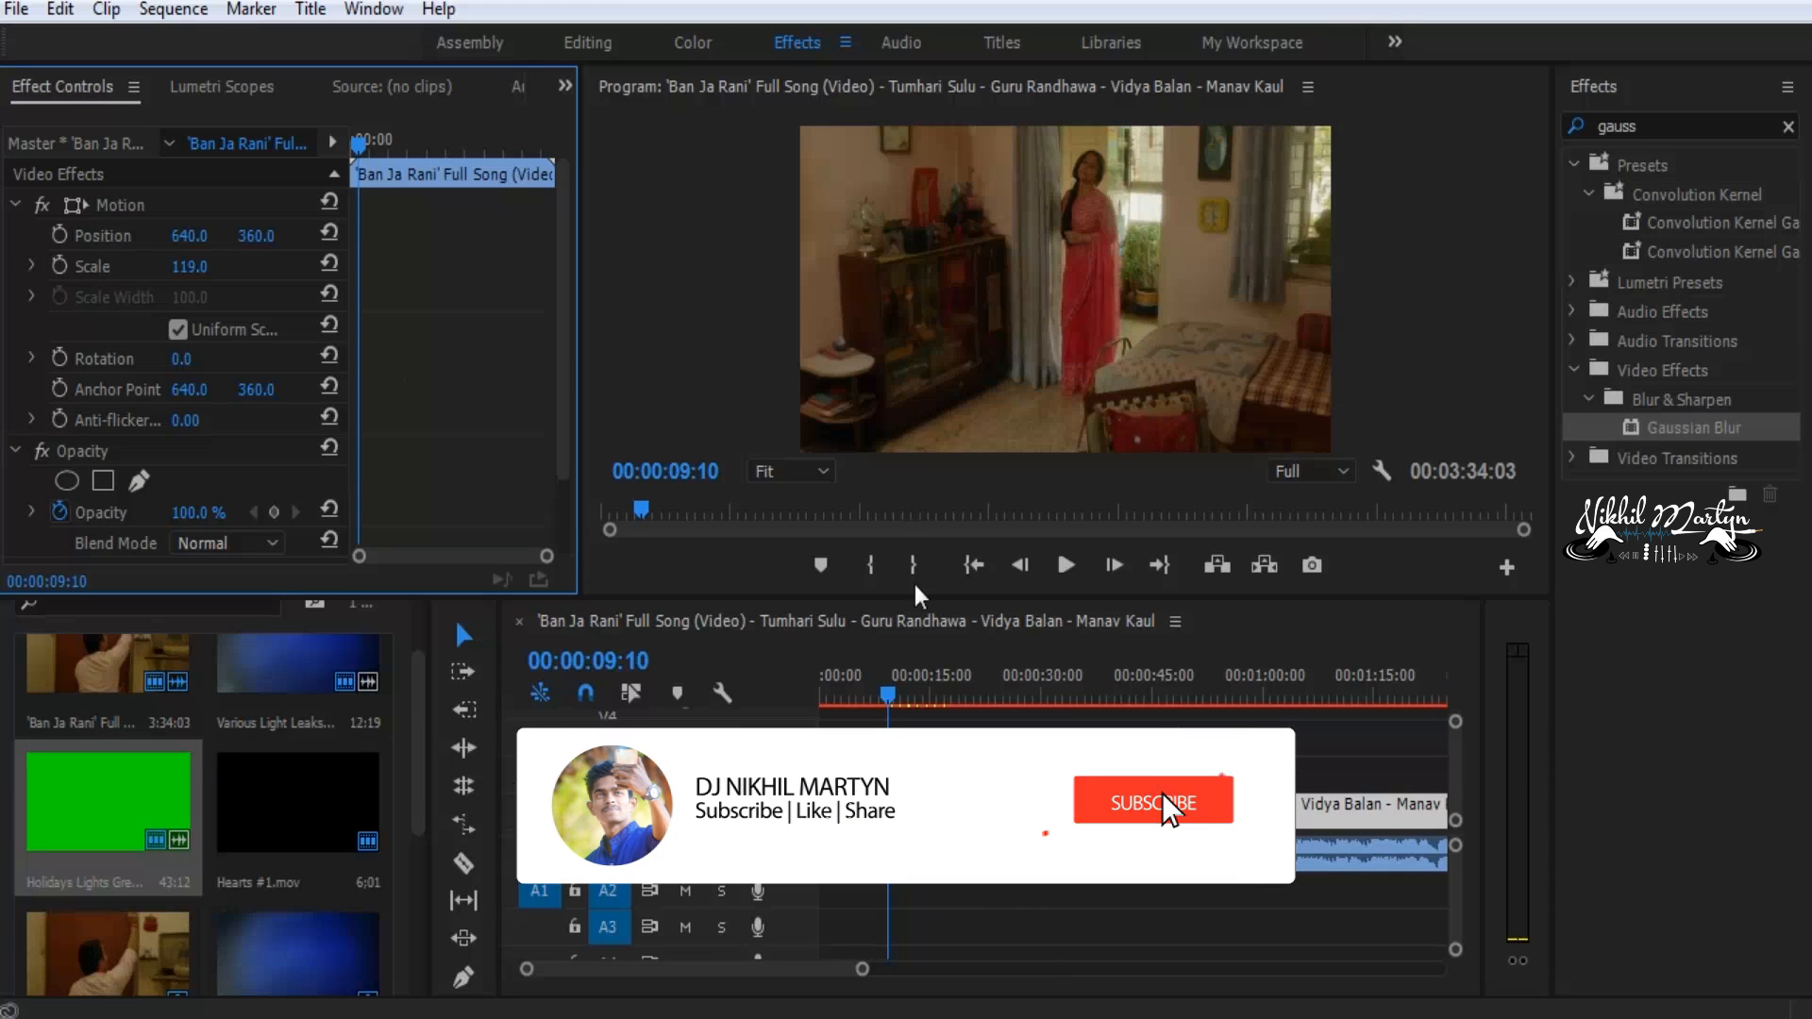
Play the sequence from the start to about 00:00:09:06 to check the enlarged song video
{"action": "left_click_drag", "start_coordinate": [889, 695], "coordinate": [760, 708]}
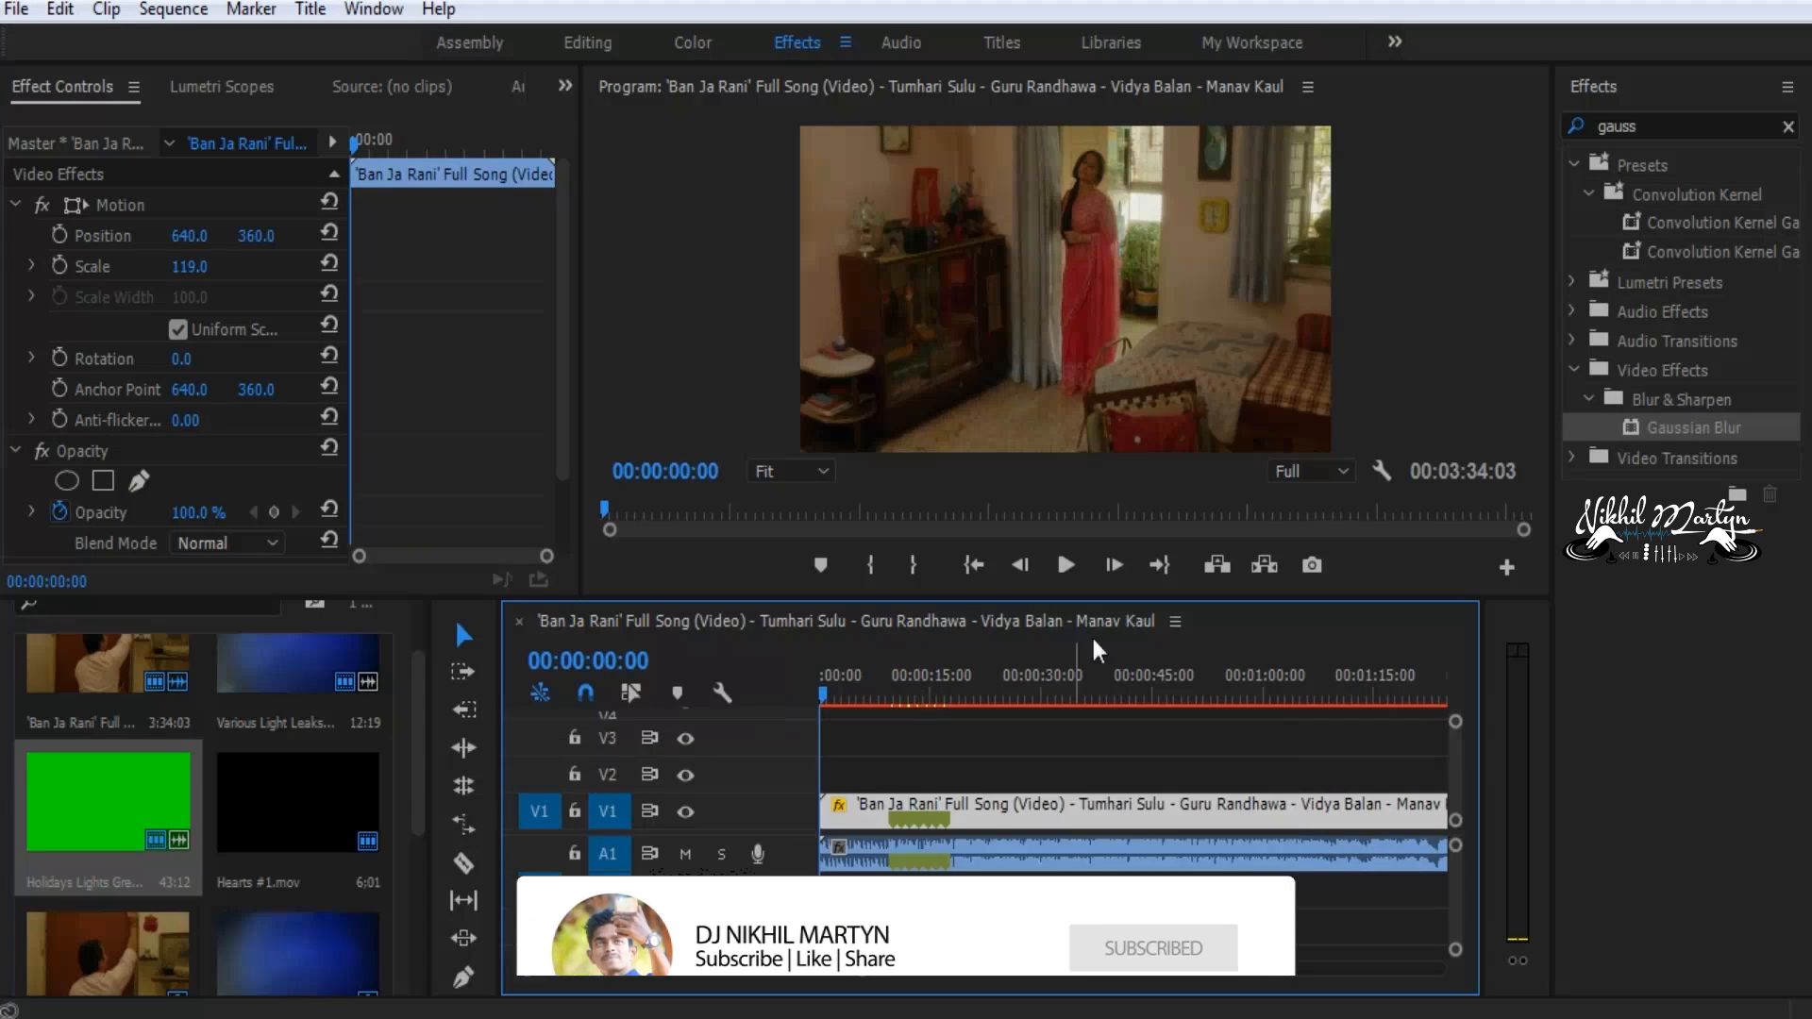
{"action": "left_click", "coordinate": [1067, 567]}
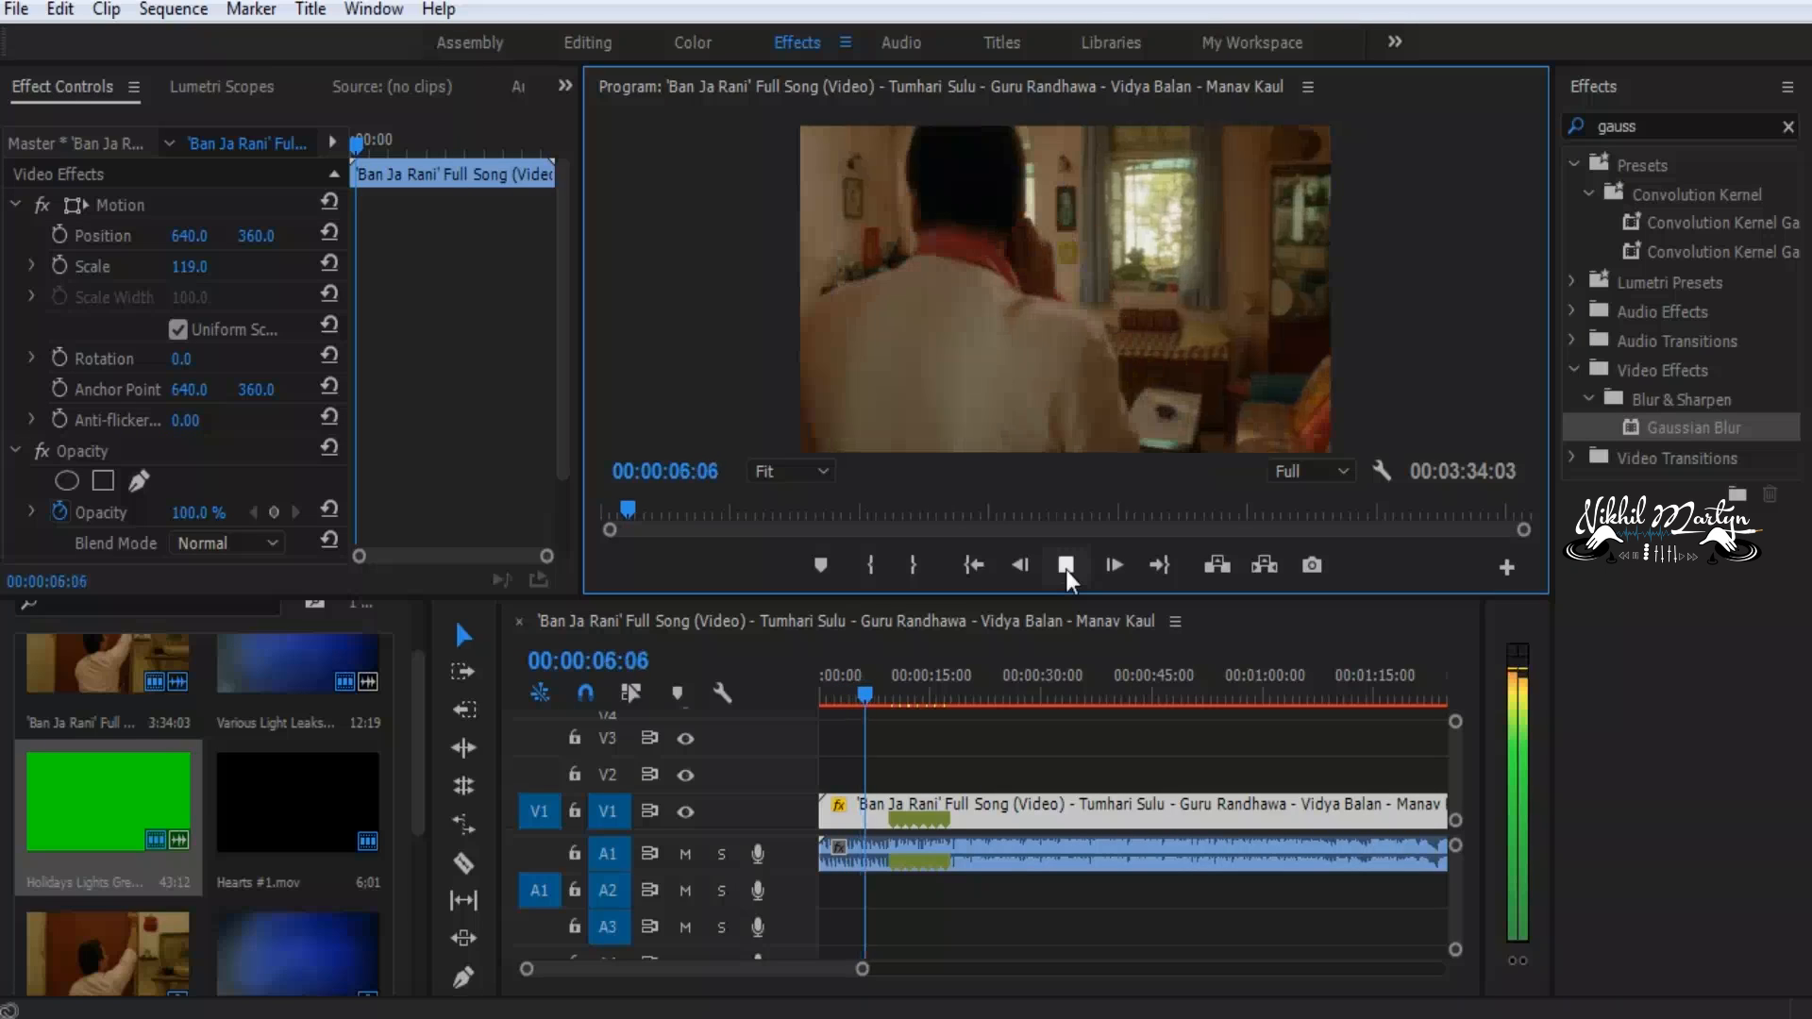
{"action": "left_click", "coordinate": [1066, 566]}
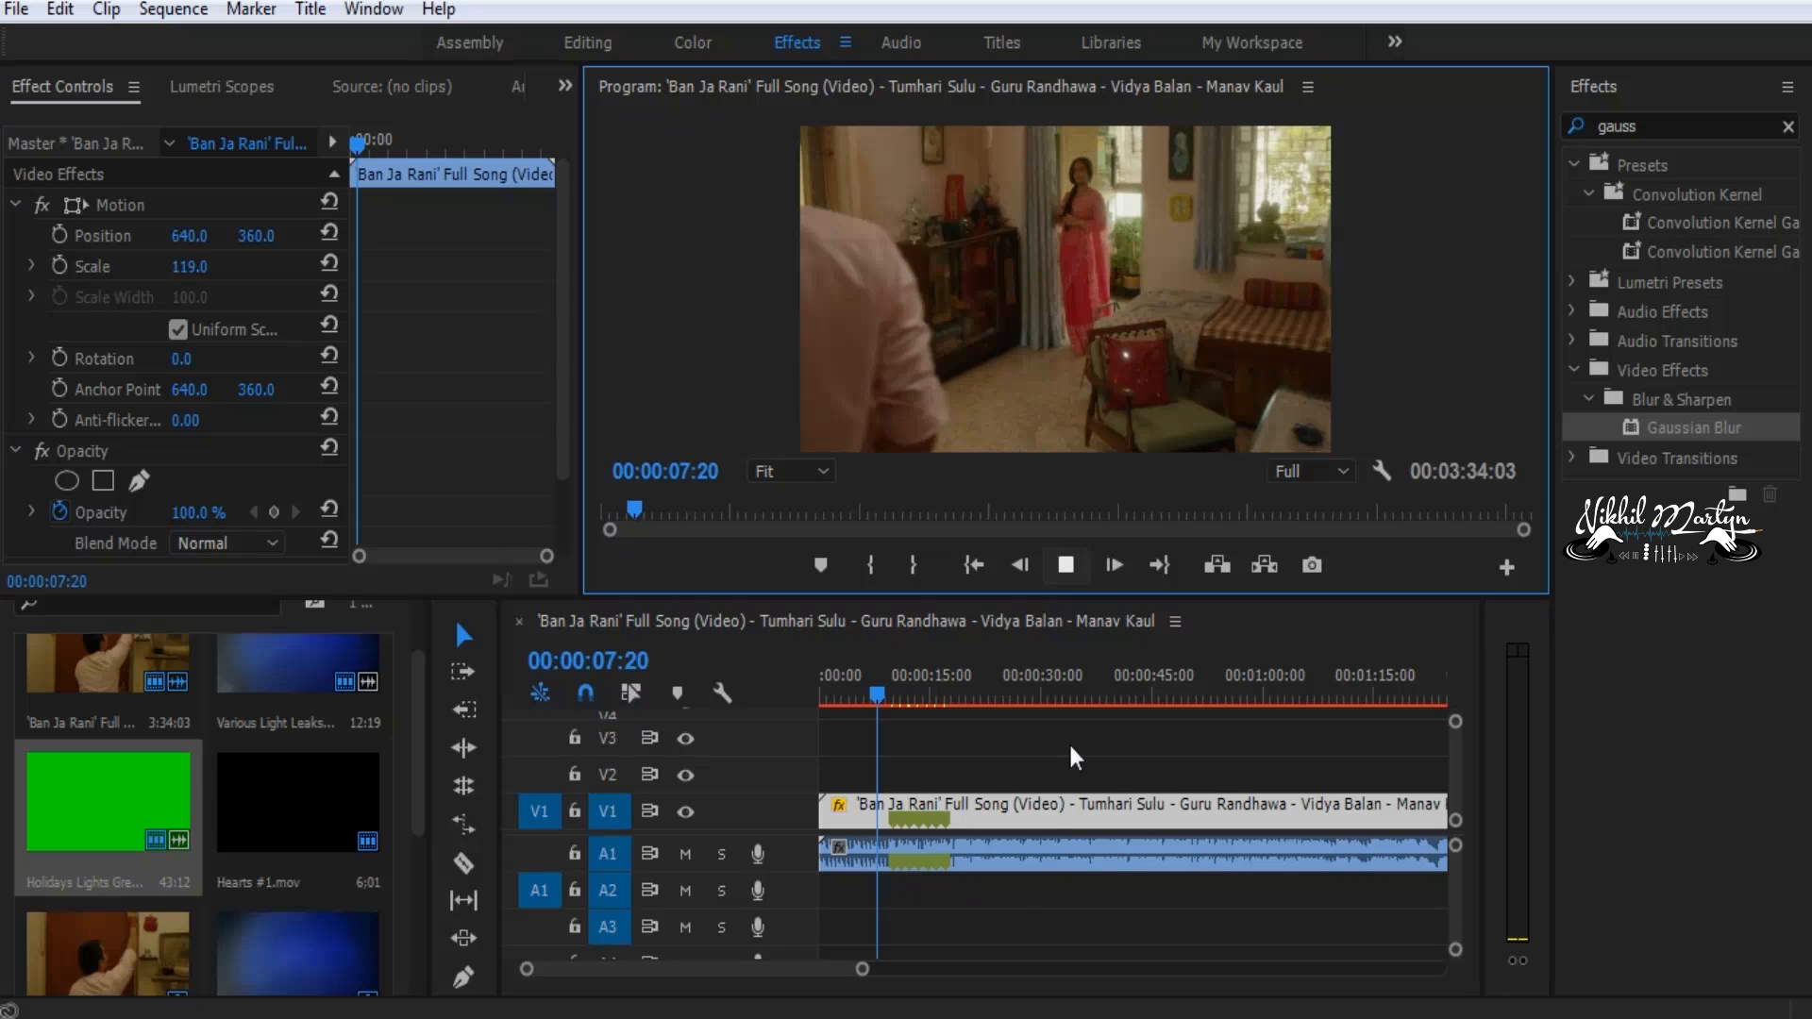
{"action": "key", "text": "space"}
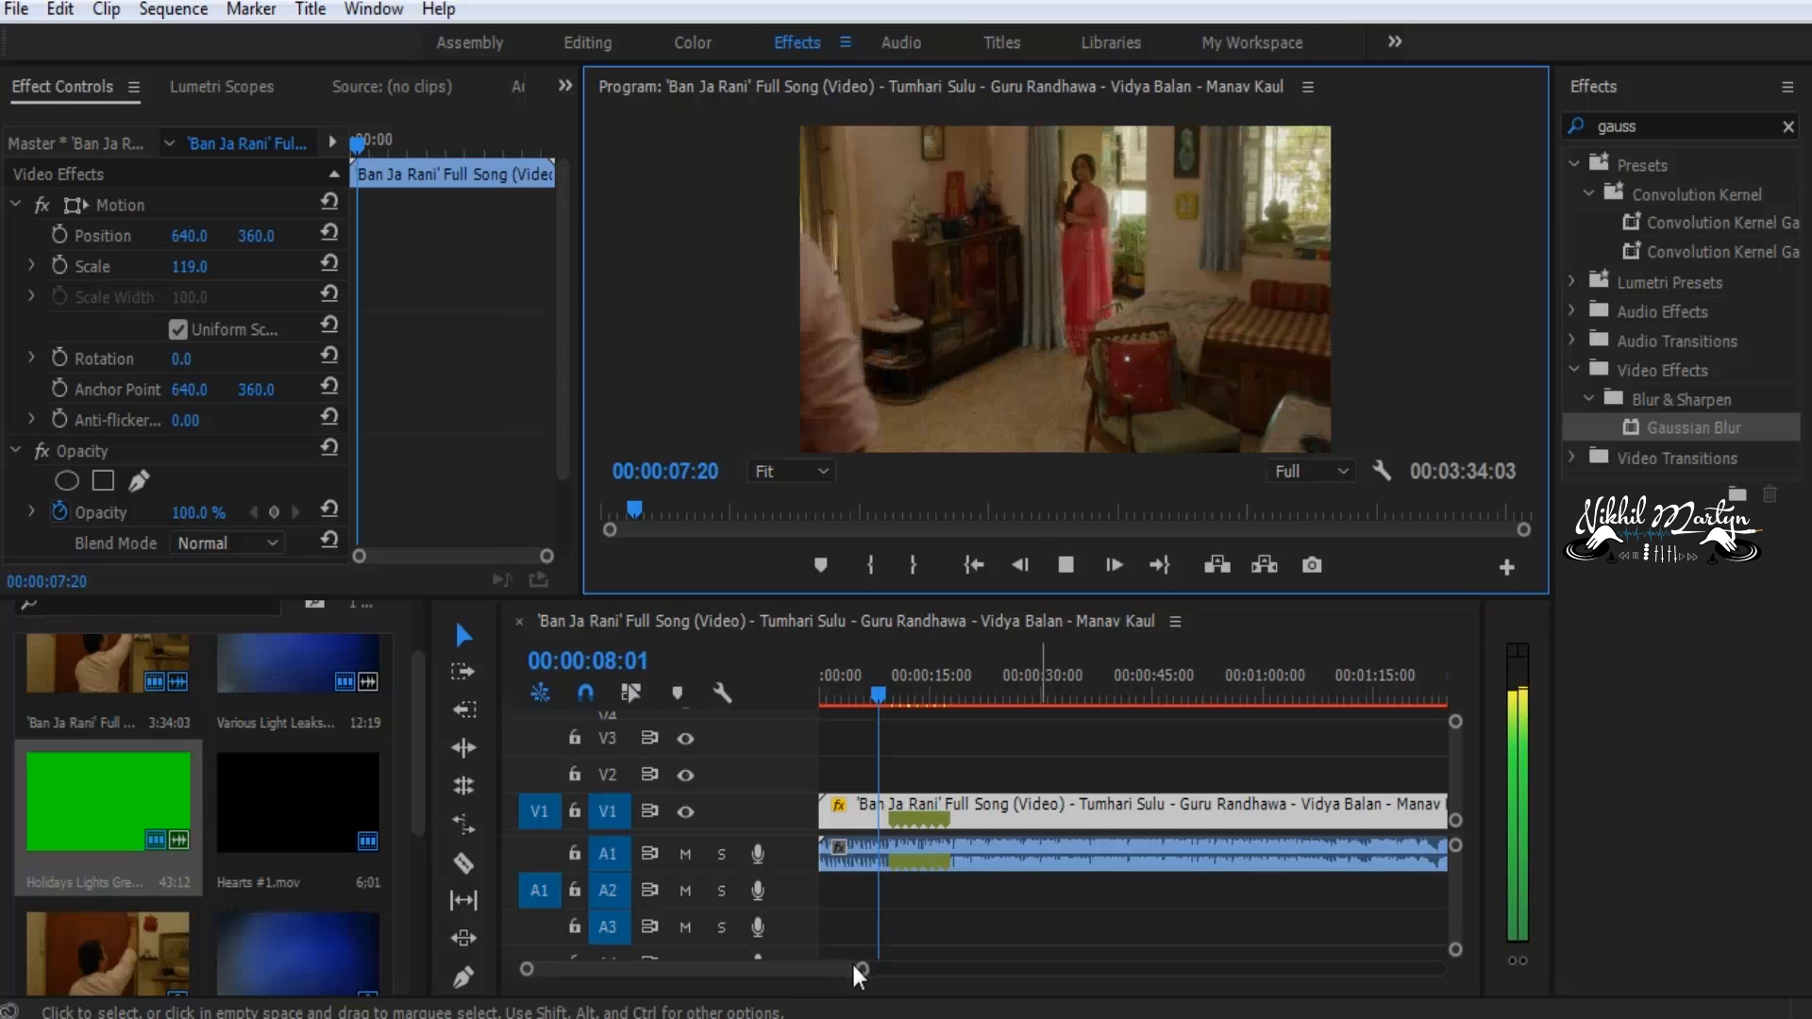
{"action": "left_click", "coordinate": [1066, 565]}
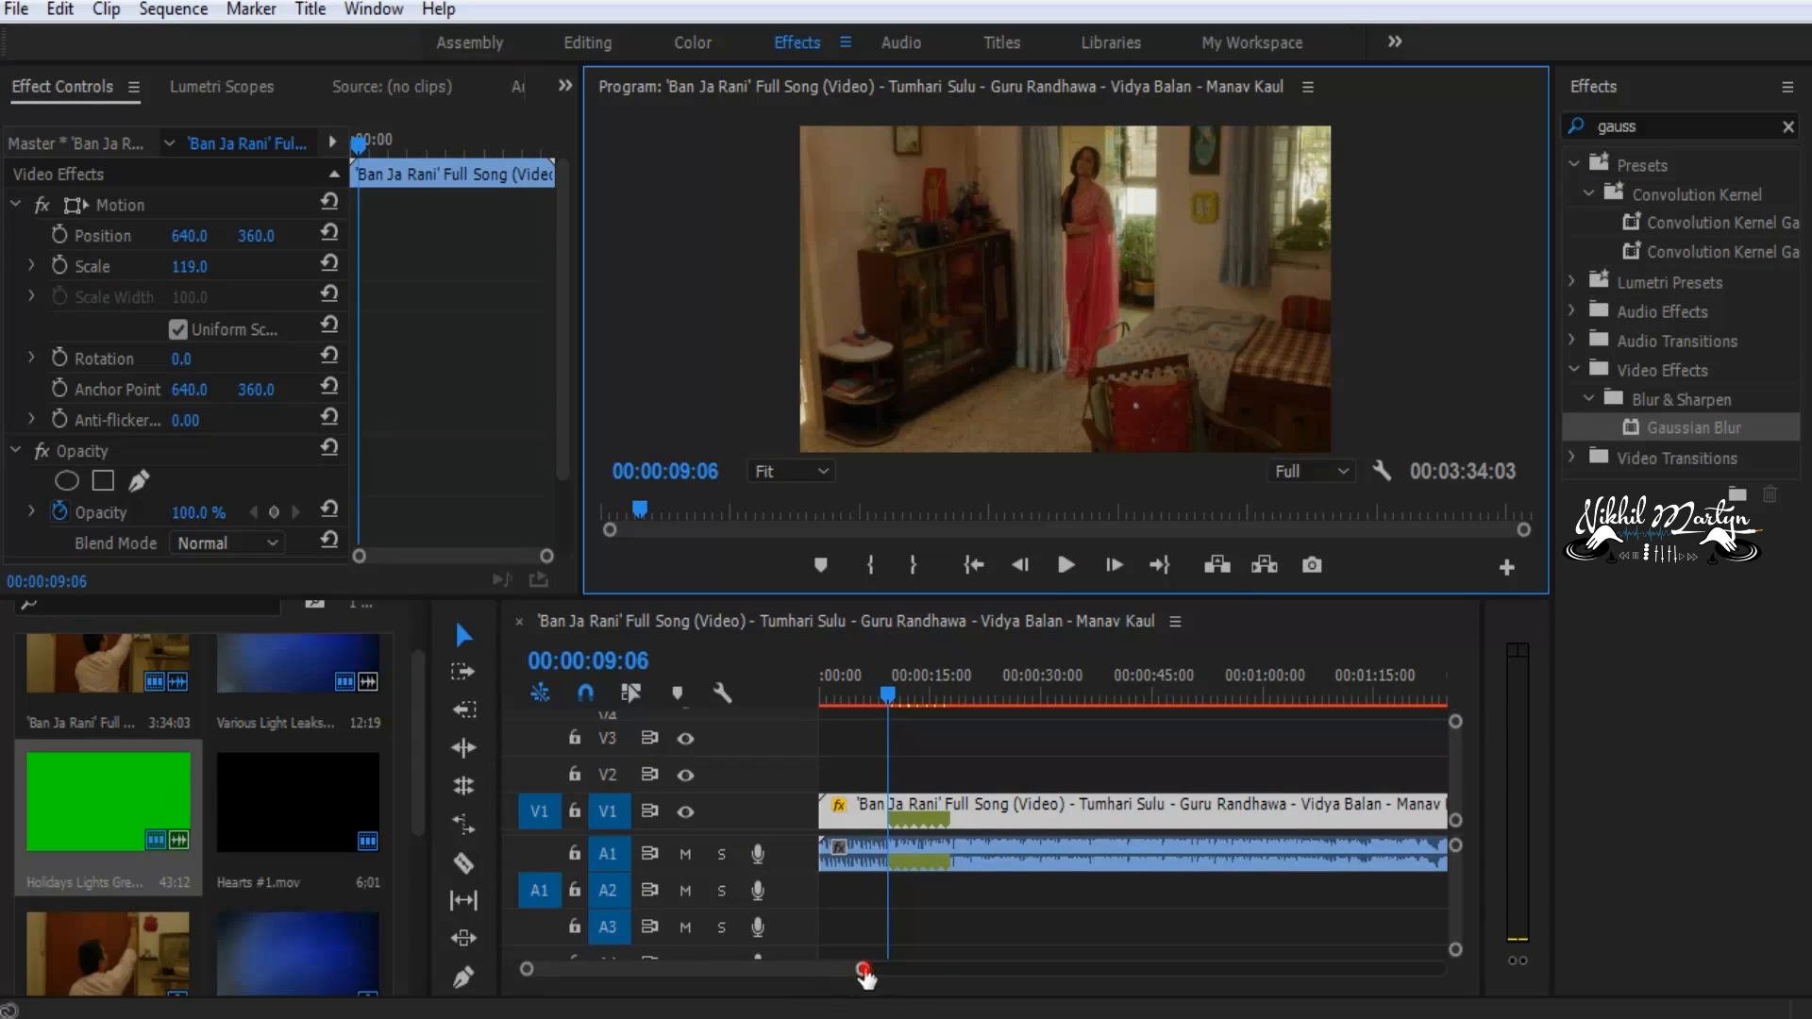
Split the V1 song video clip at 00:00:07:10 and at 00:00:09:07
{"action": "left_click_drag", "start_coordinate": [864, 971], "coordinate": [779, 961]}
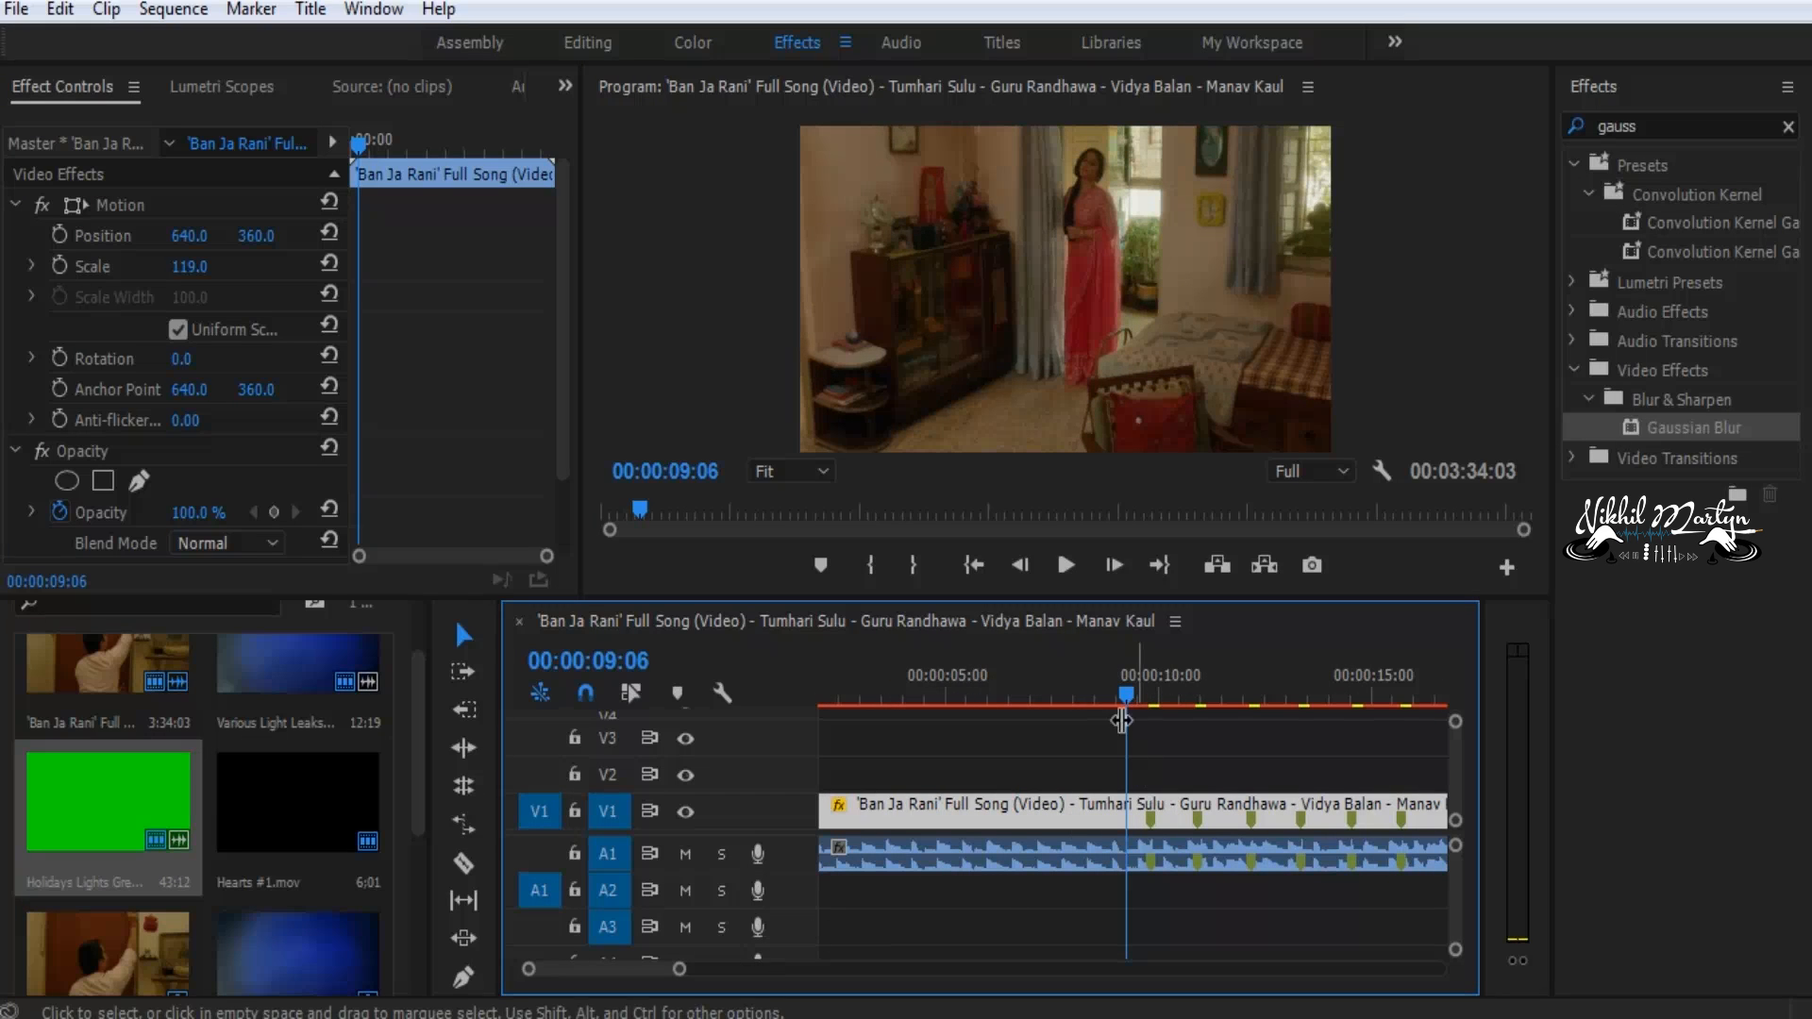
{"action": "left_click", "coordinate": [1048, 699]}
{"action": "left_click", "coordinate": [1049, 805]}
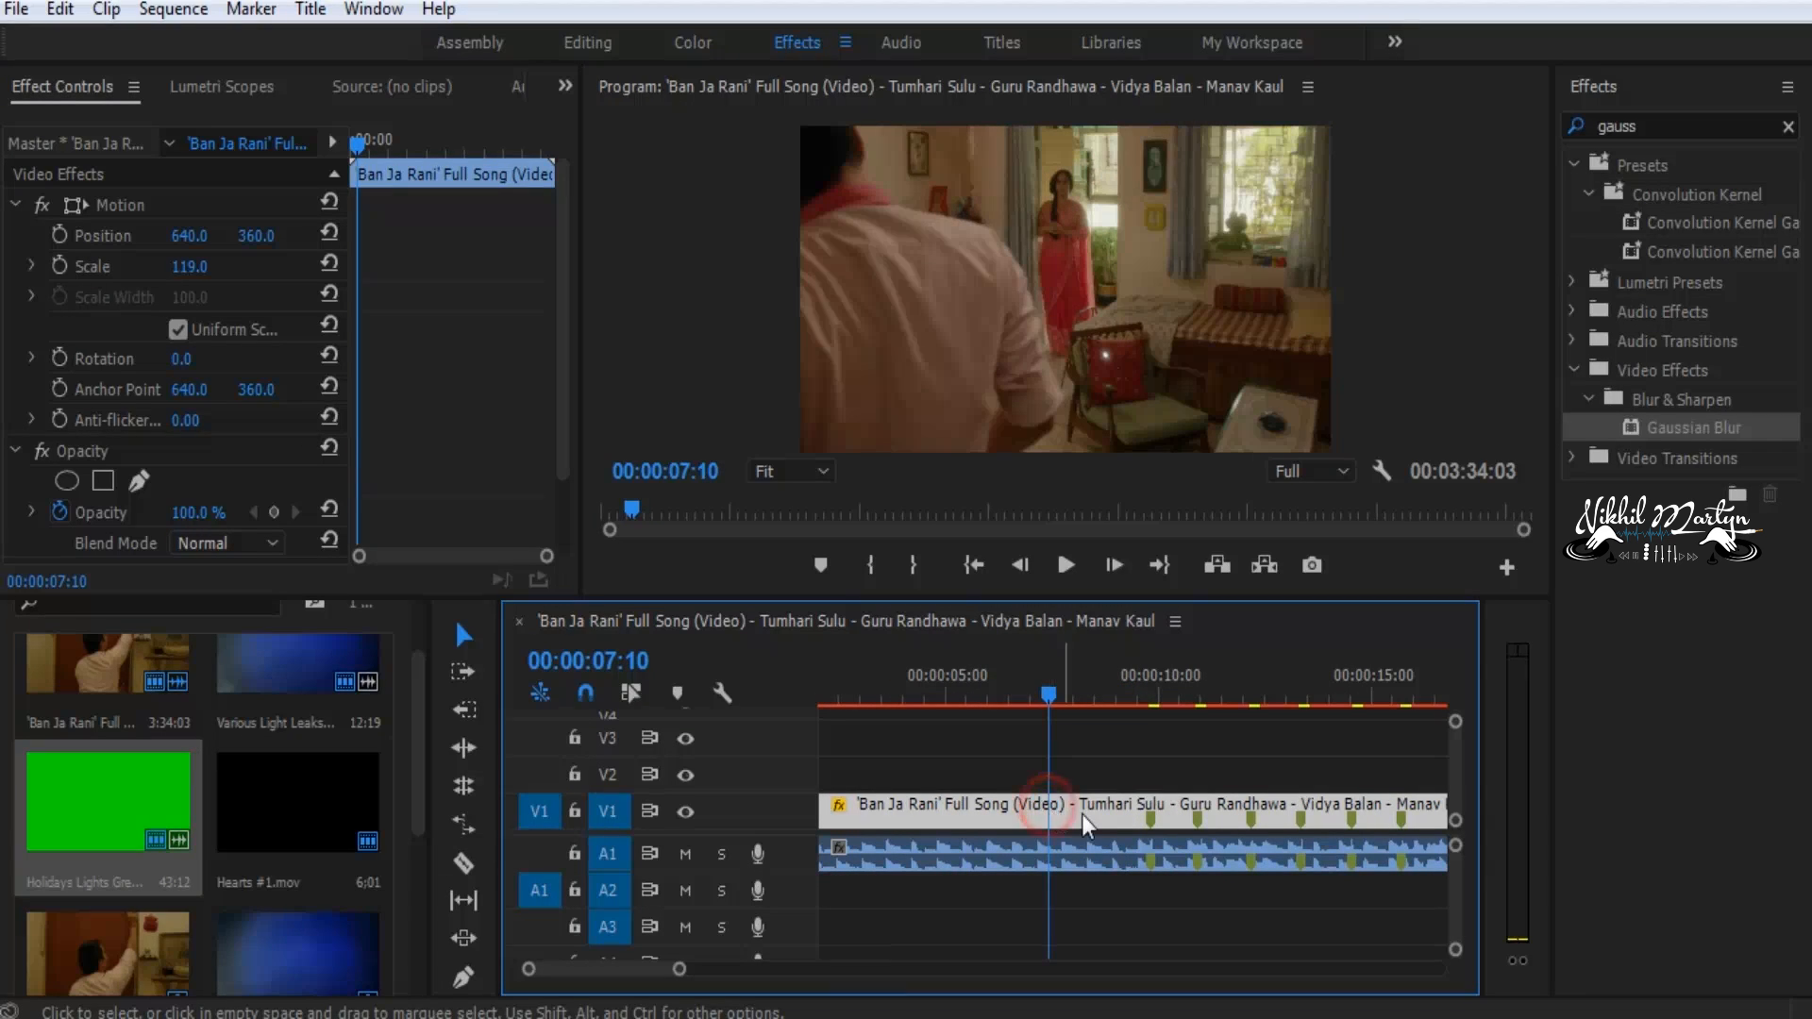
{"action": "key", "text": "ctrl+k"}
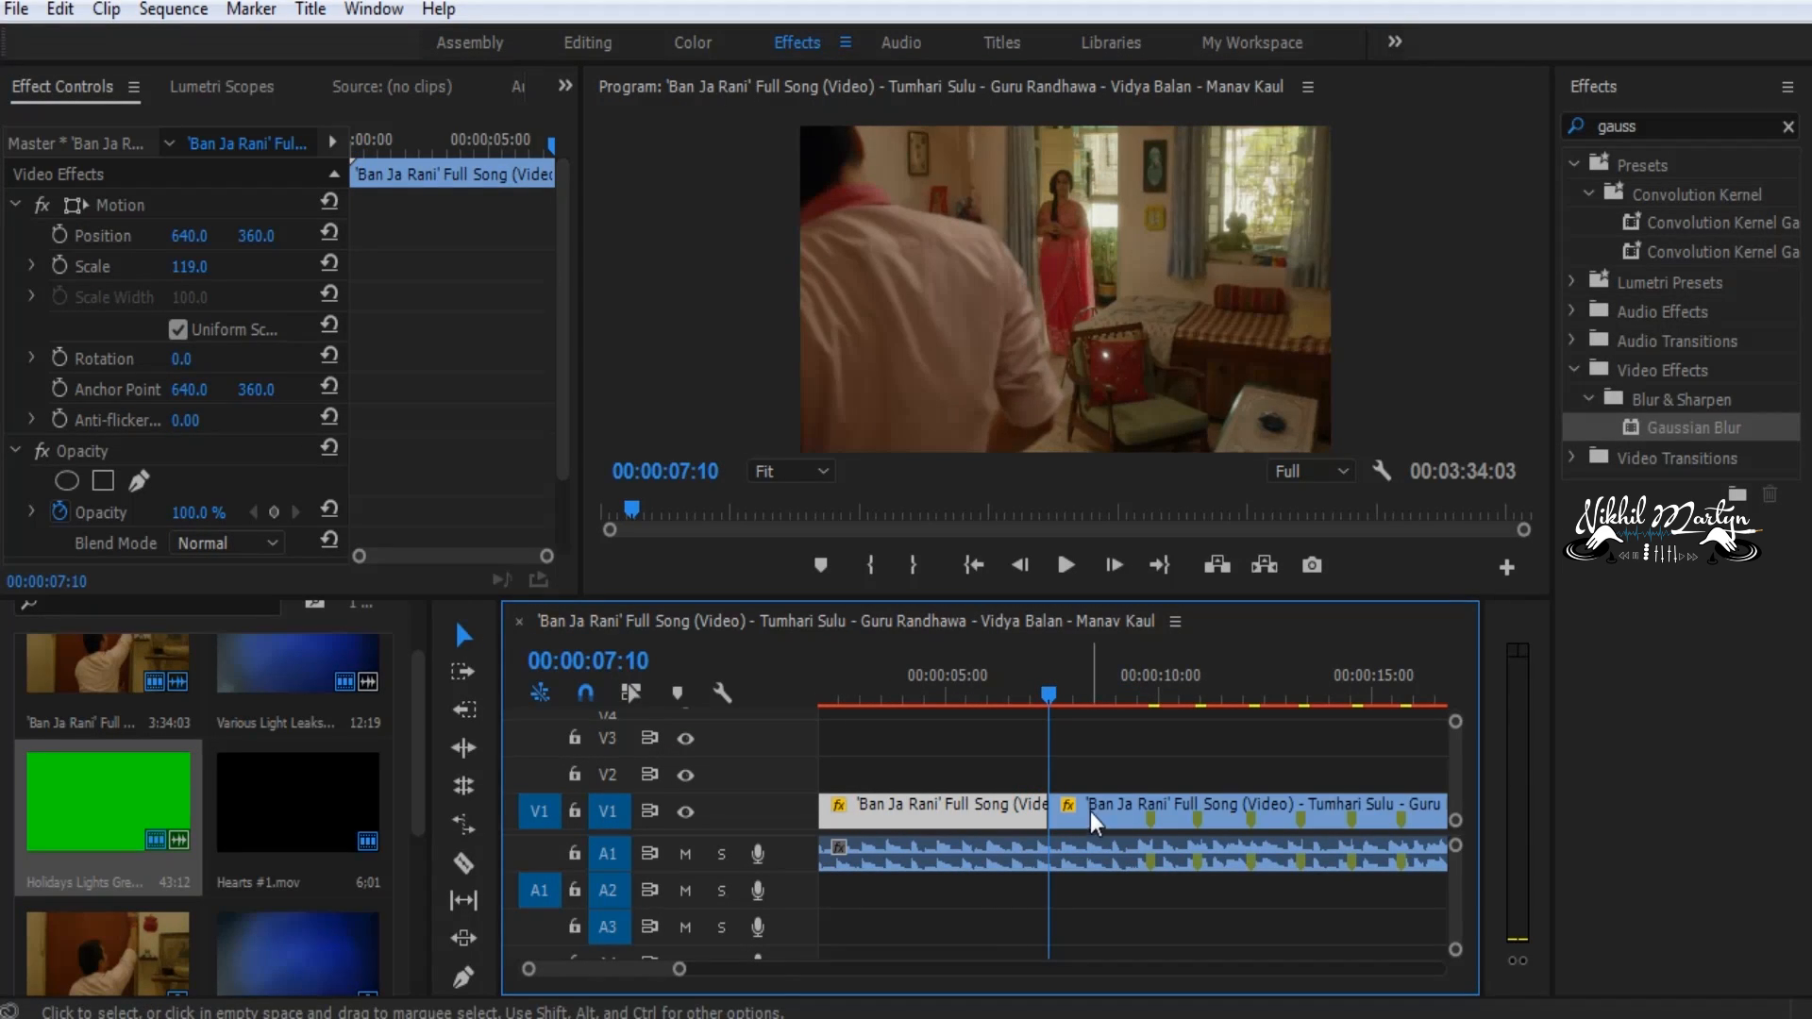
{"action": "left_click_drag", "start_coordinate": [1059, 710], "coordinate": [1129, 708]}
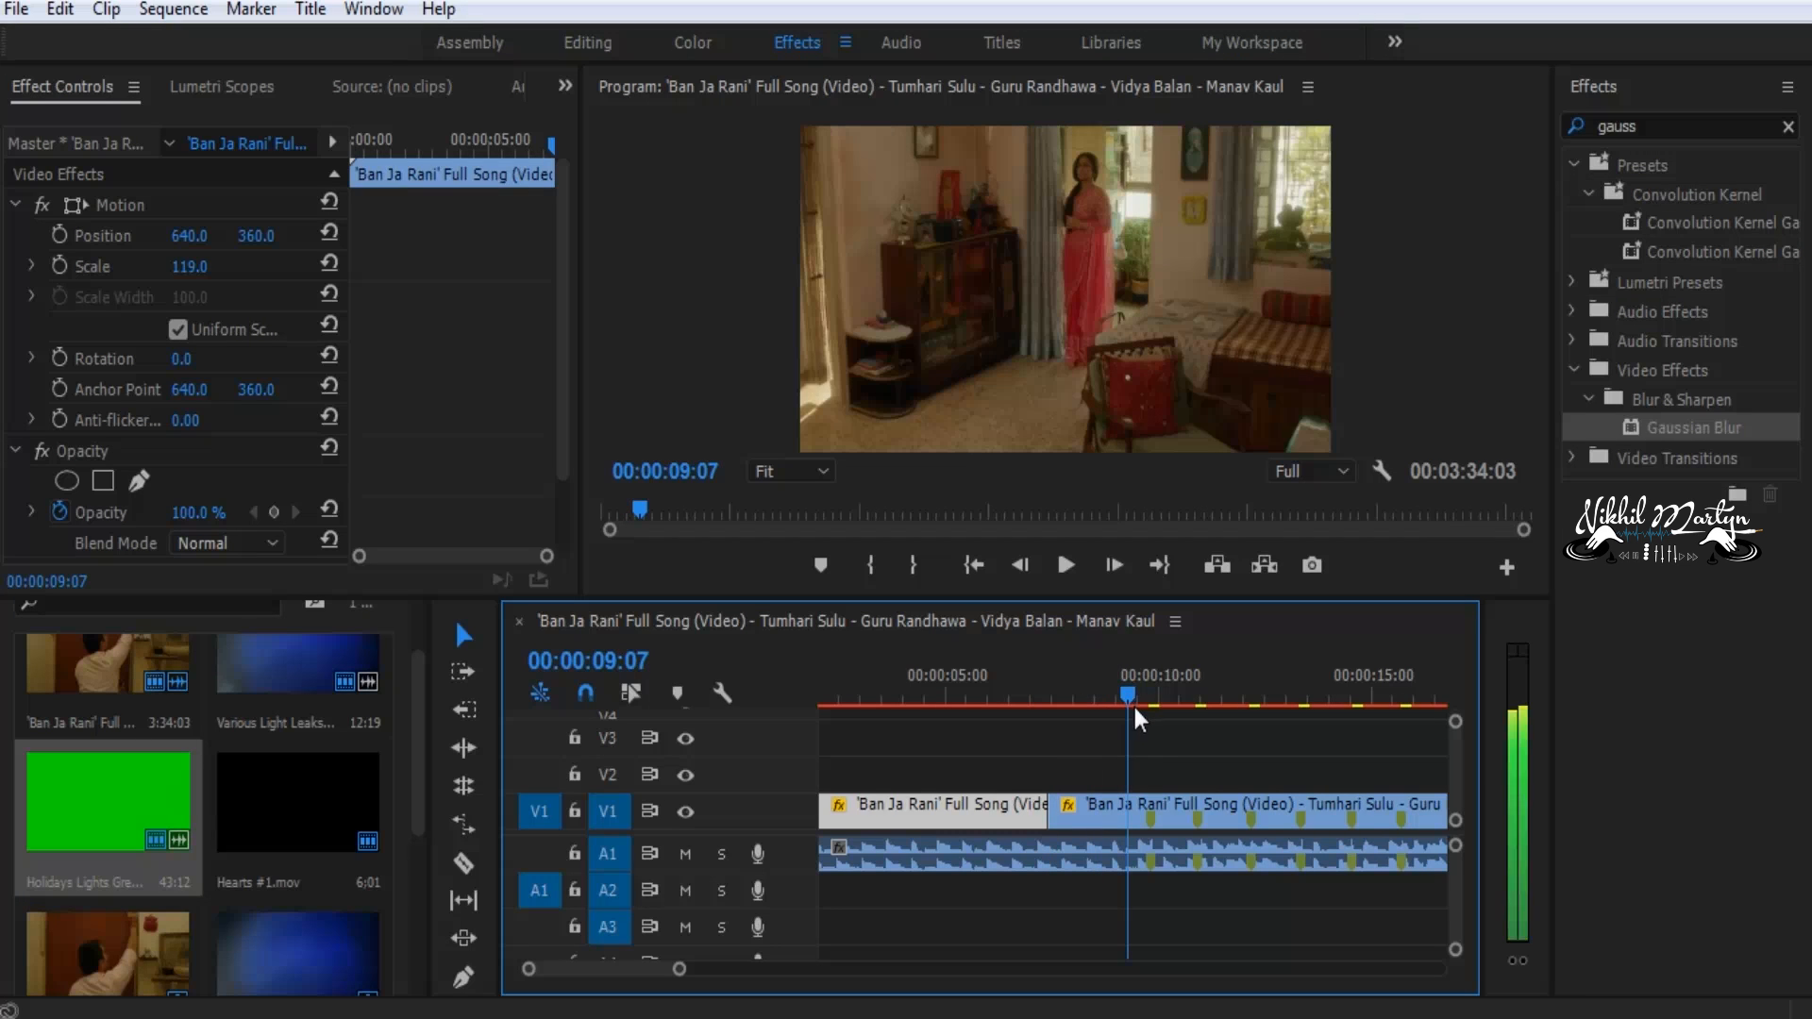
{"action": "left_click", "coordinate": [1129, 810]}
{"action": "key", "text": "ctrl+k"}
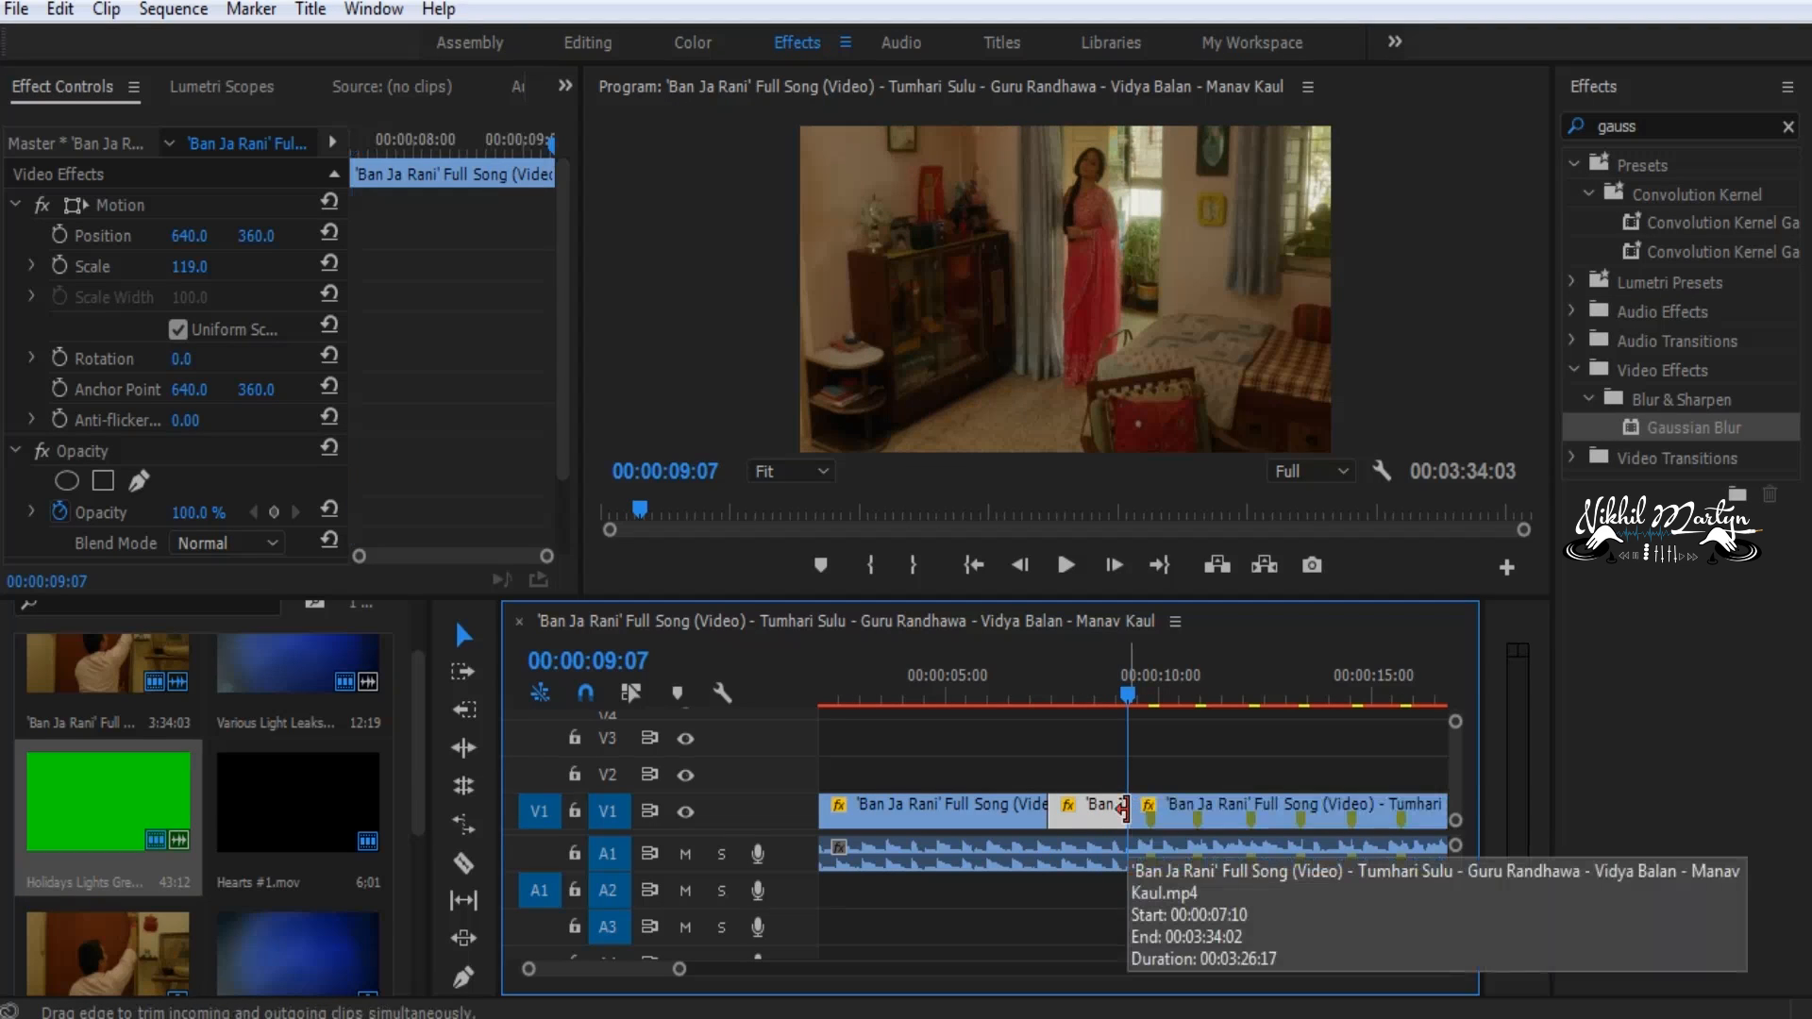
Search the effects for "dissolve" and apply Dip to Black at the V1 cut at 00:00:07:10
{"action": "left_click", "coordinate": [1788, 129]}
{"action": "left_click", "coordinate": [1703, 132]}
{"action": "type", "text": "d"}
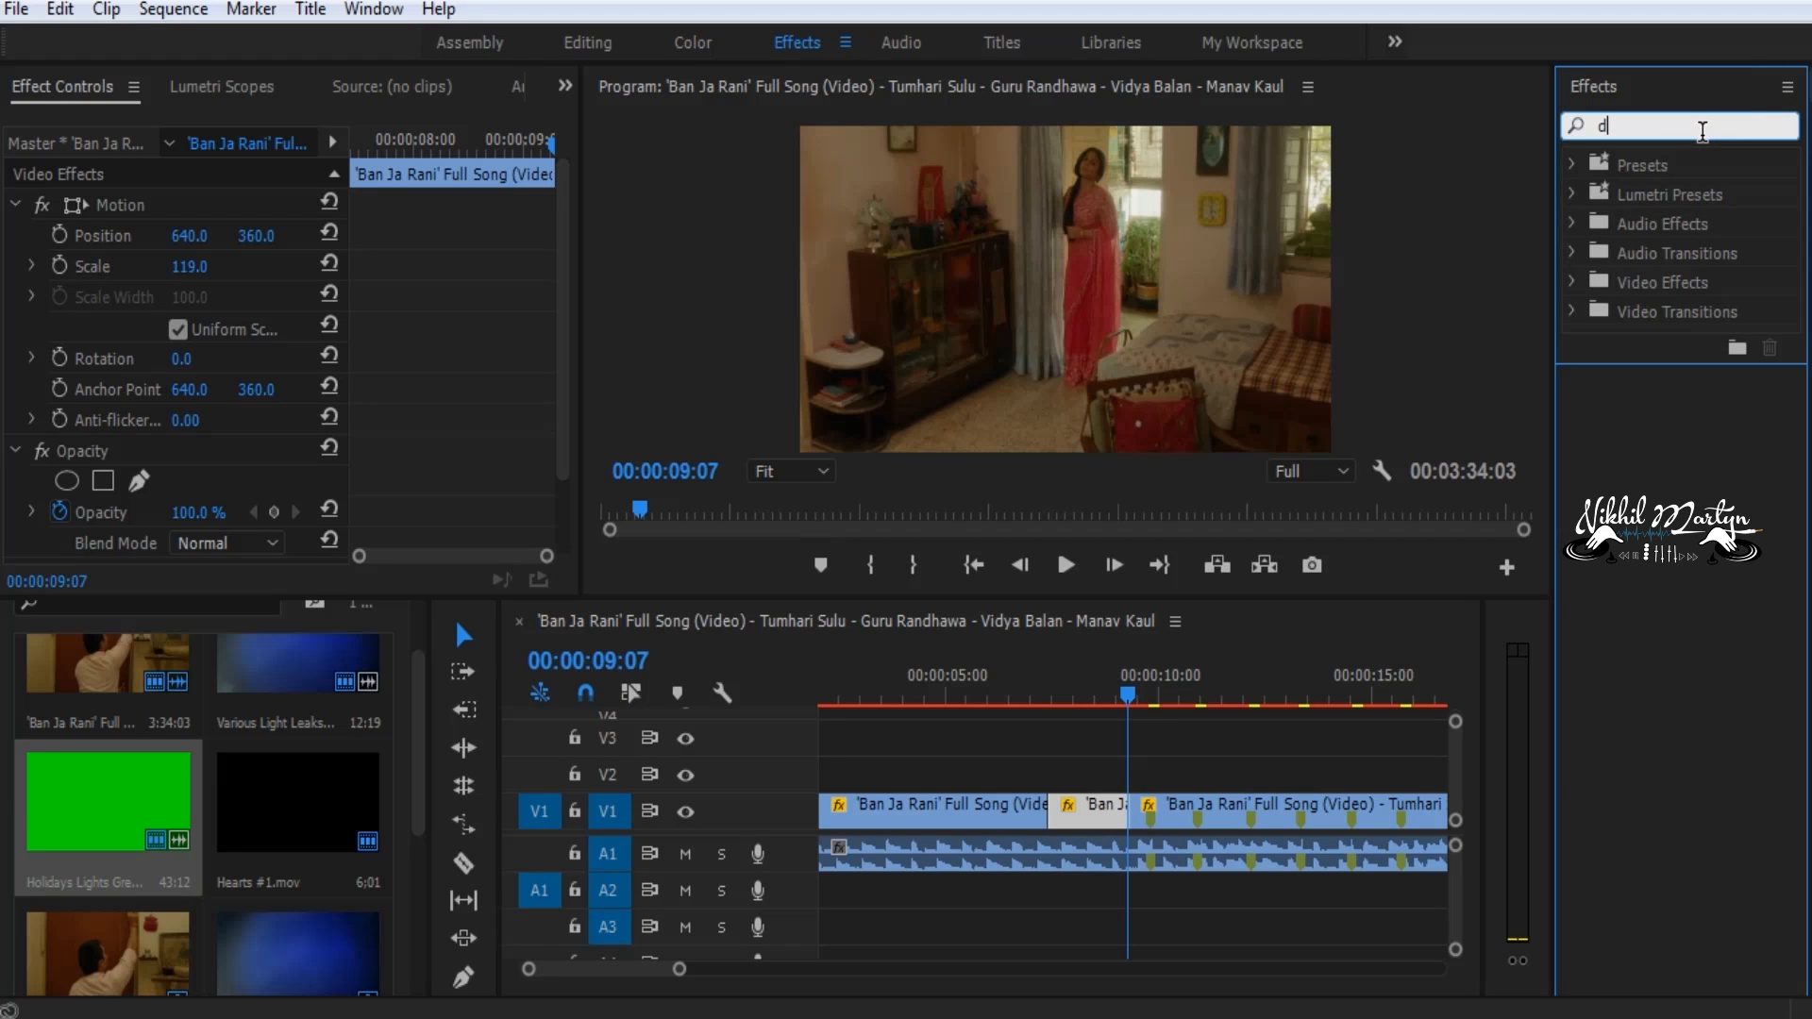
{"action": "type", "text": "issolve"}
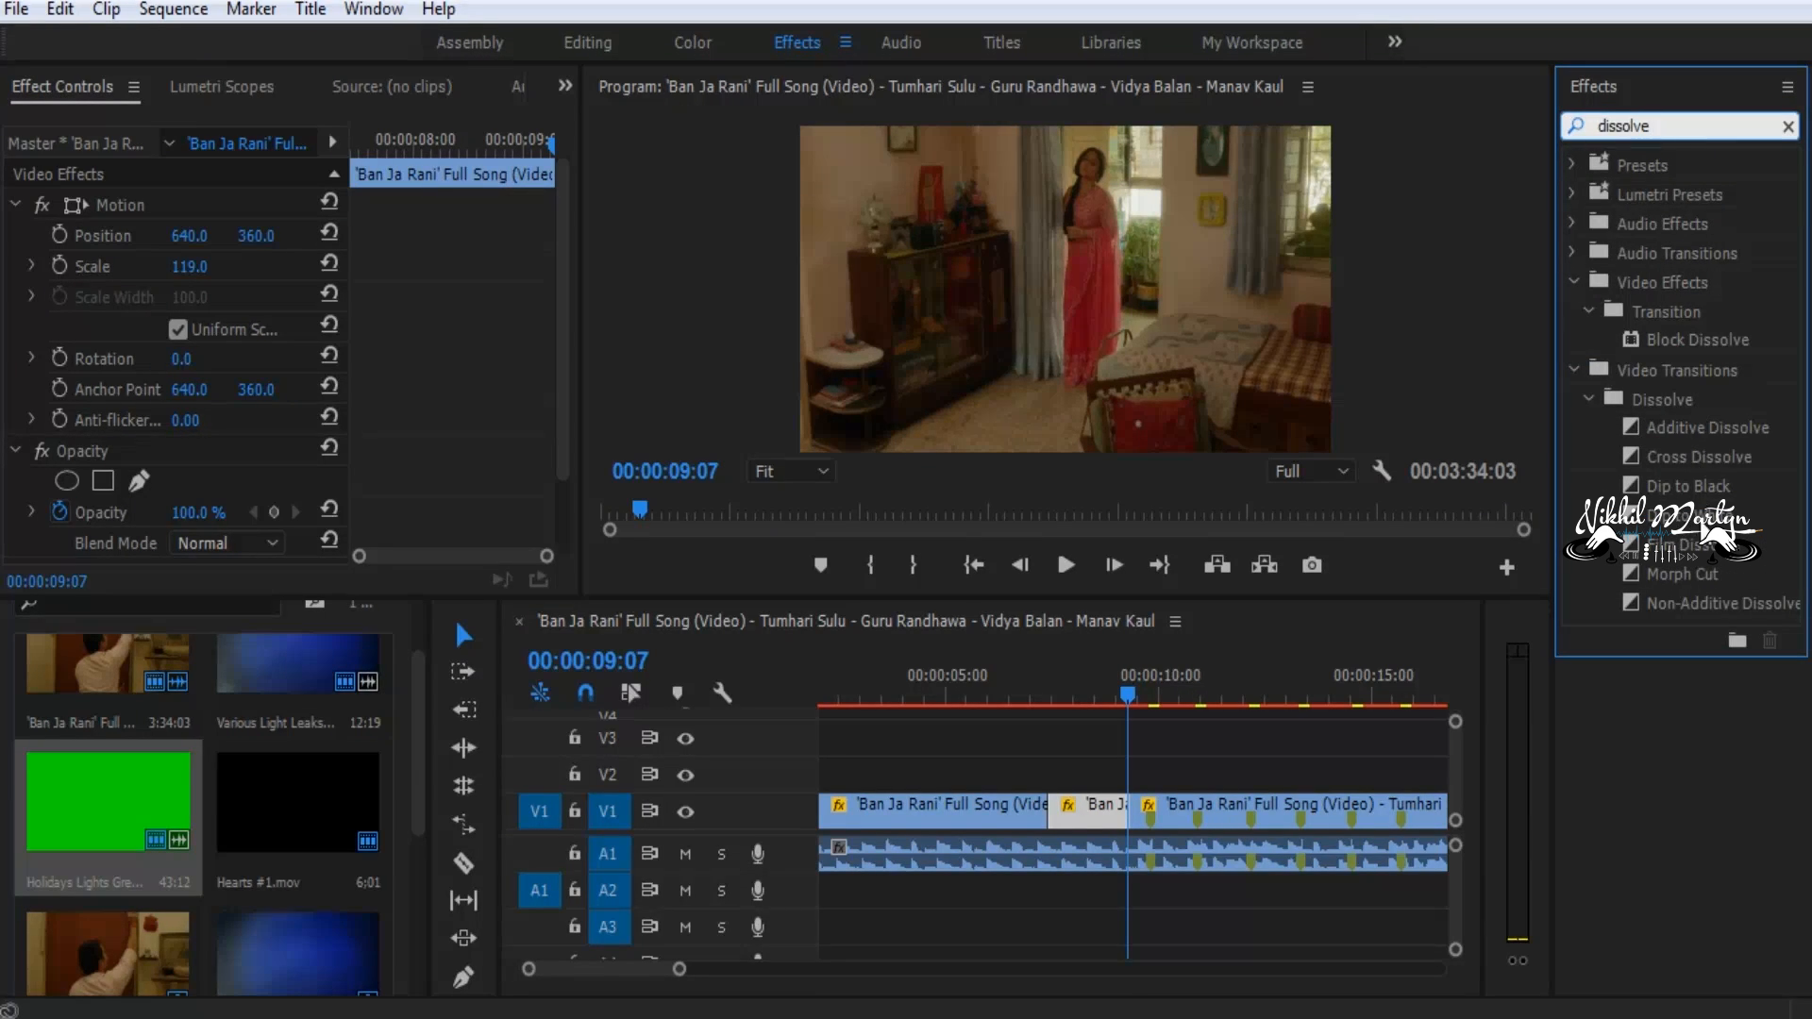
{"action": "left_click", "coordinate": [1708, 491]}
{"action": "left_click_drag", "start_coordinate": [1713, 486], "coordinate": [1072, 821]}
Lengthen the Dip to Black transition to 00:00:01:21 and set its End value to 50
{"action": "left_click_drag", "start_coordinate": [1128, 703], "coordinate": [1036, 694]}
{"action": "left_click", "coordinate": [1086, 814]}
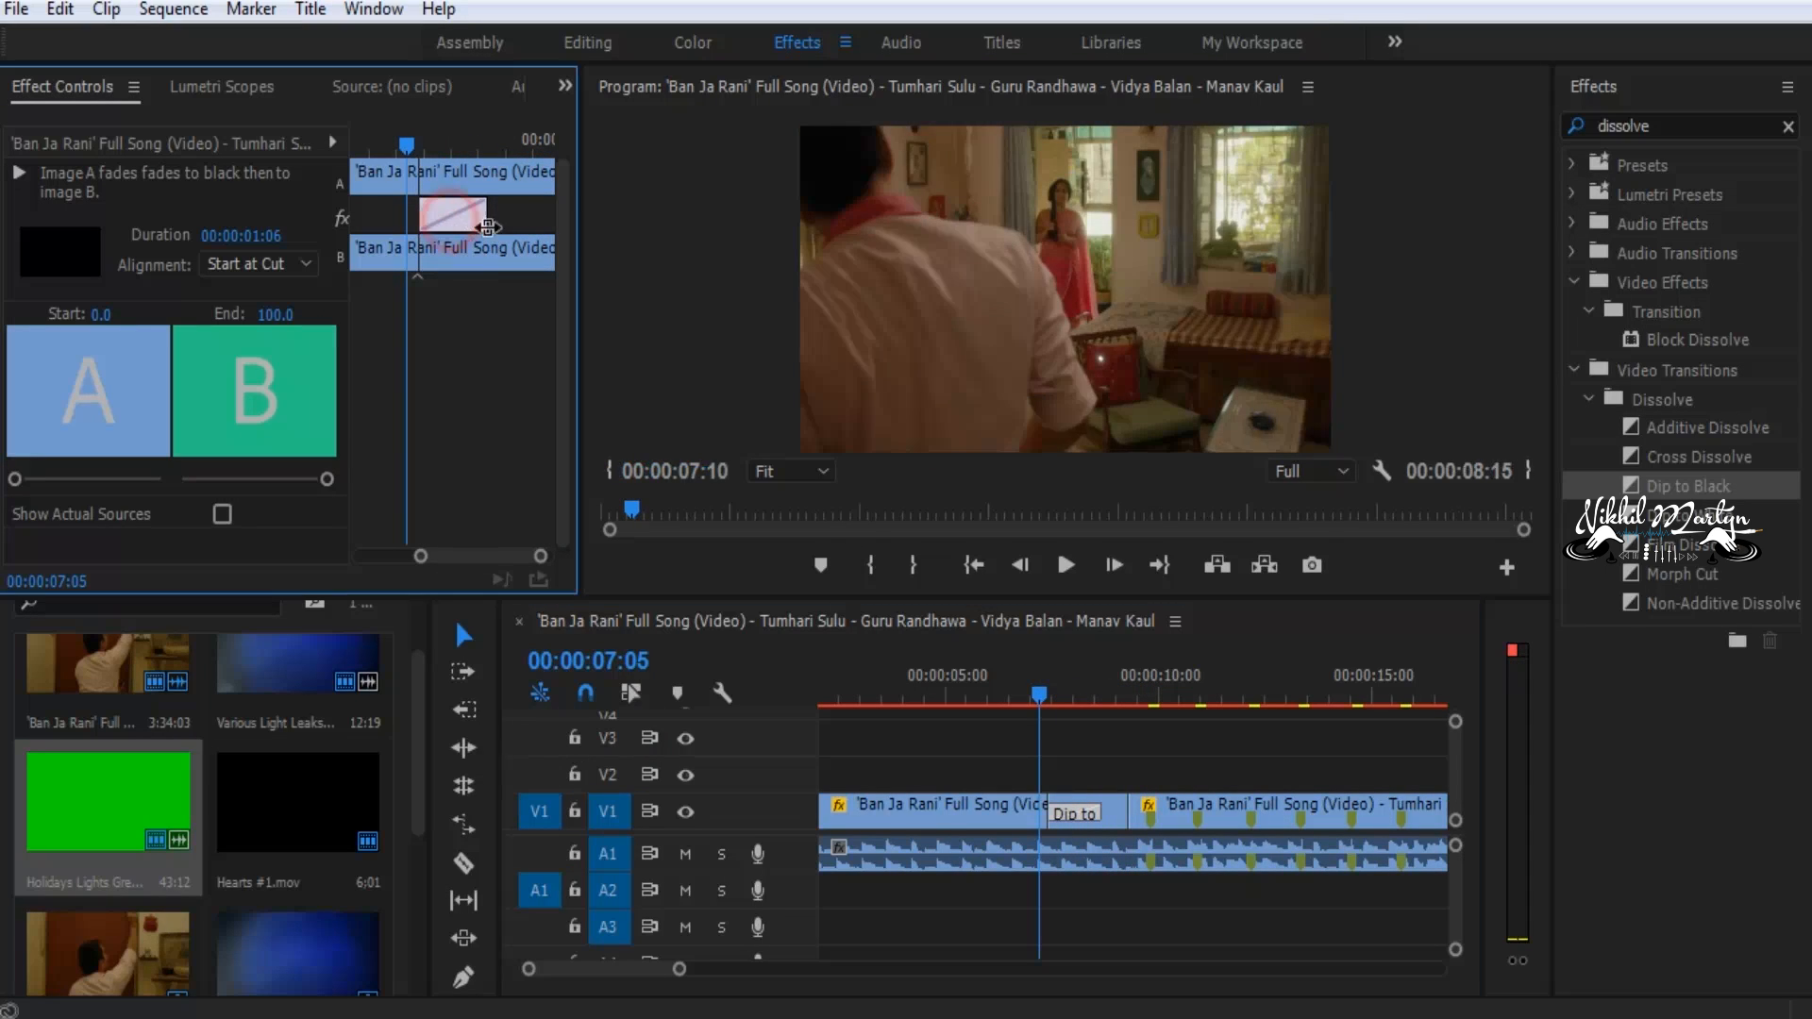
{"action": "left_click_drag", "start_coordinate": [486, 219], "coordinate": [558, 220]}
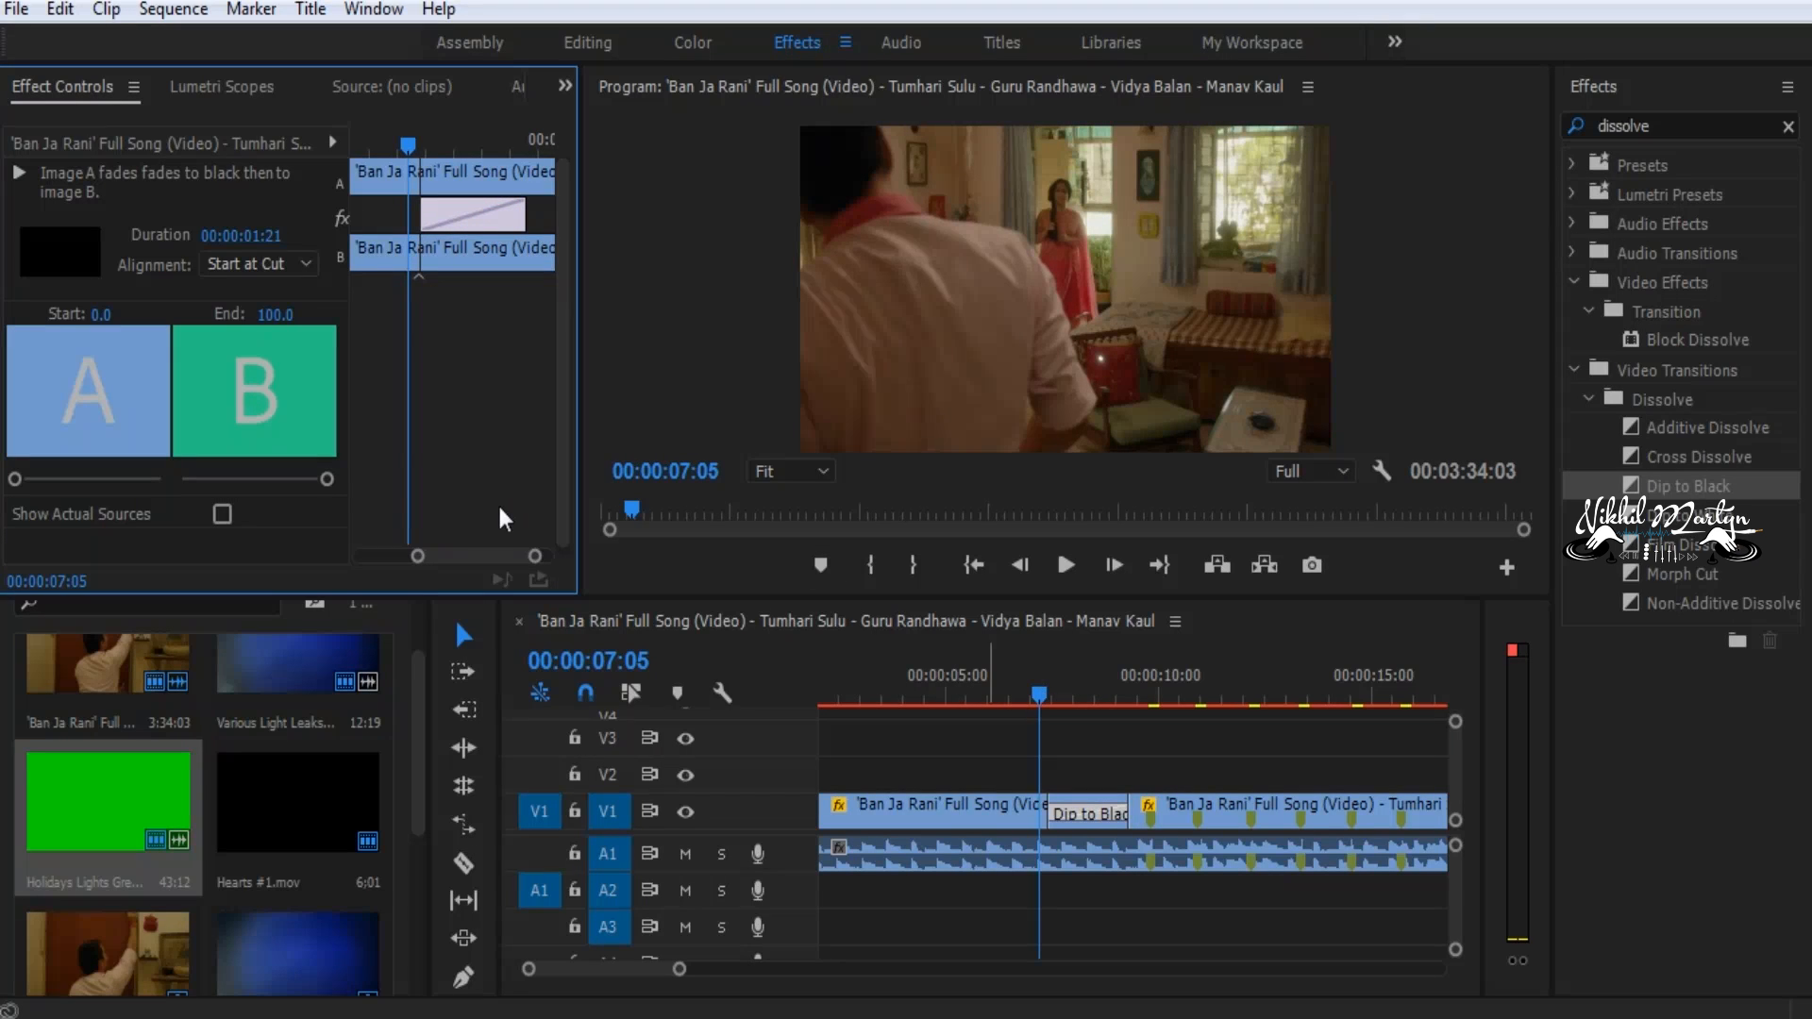
{"action": "scroll", "coordinate": [485, 379], "scroll_direction": "down", "scroll_amount": 1}
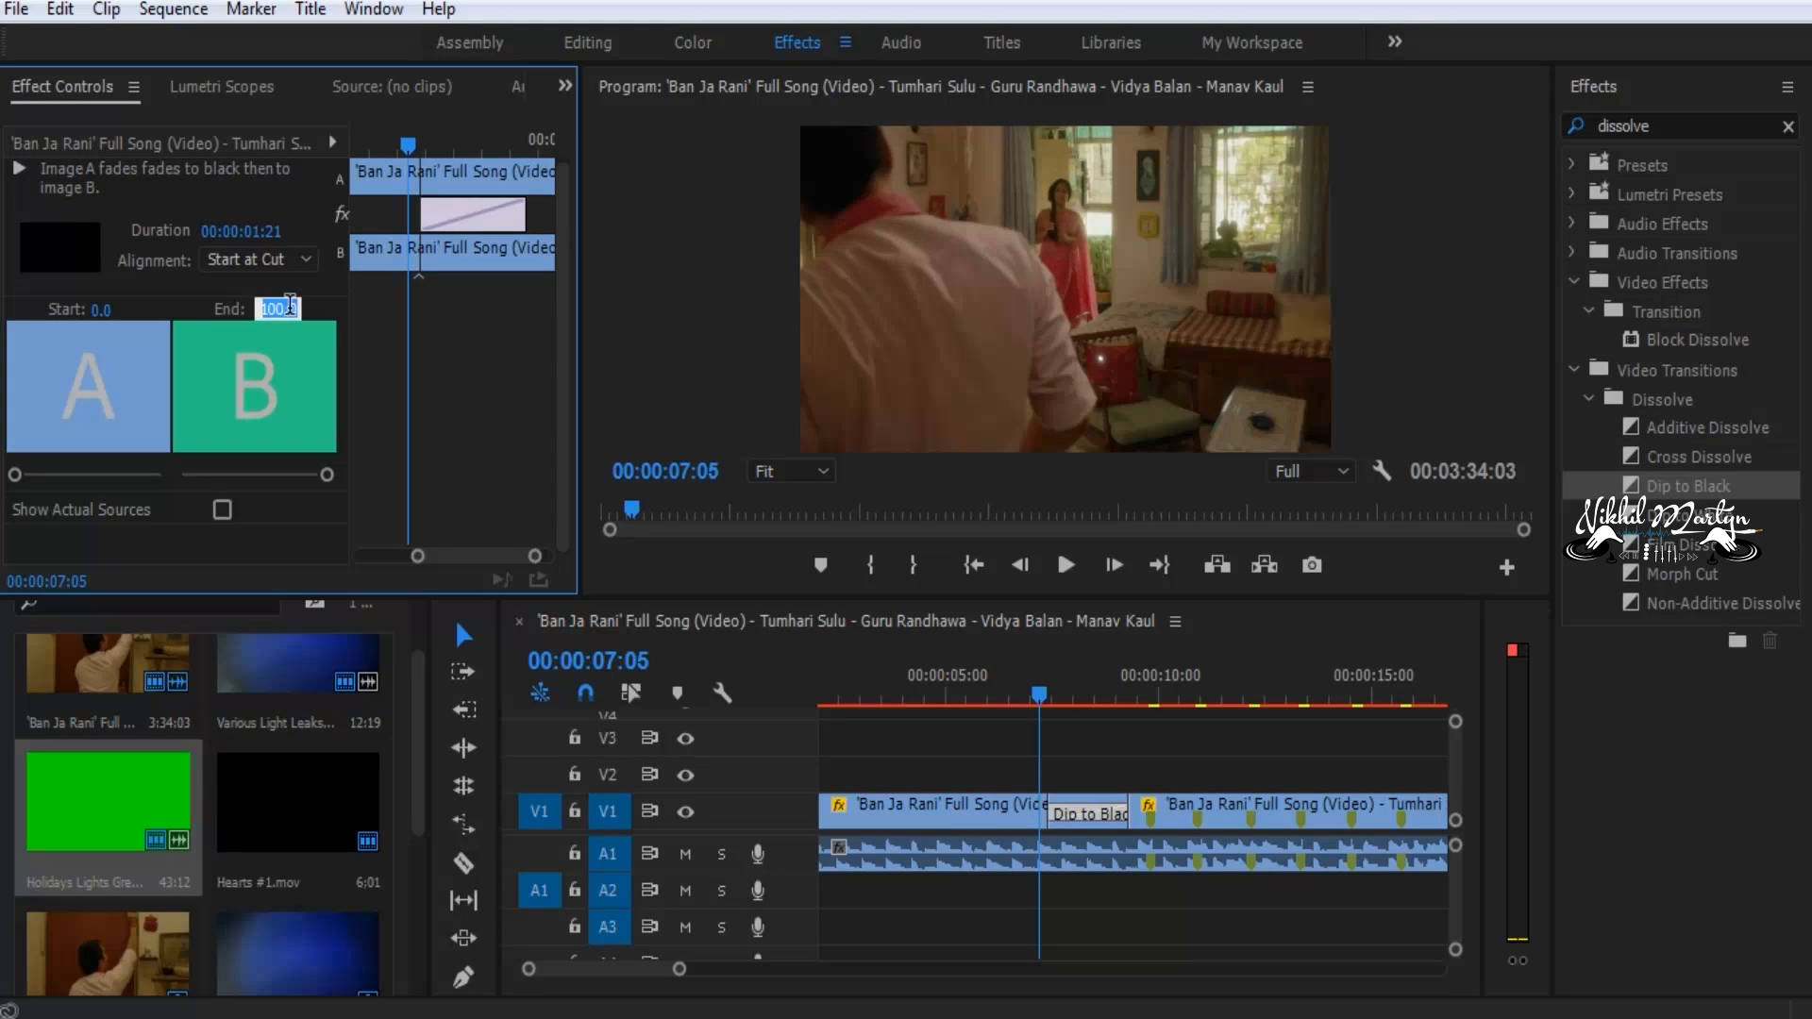
{"action": "key", "text": "Return"}
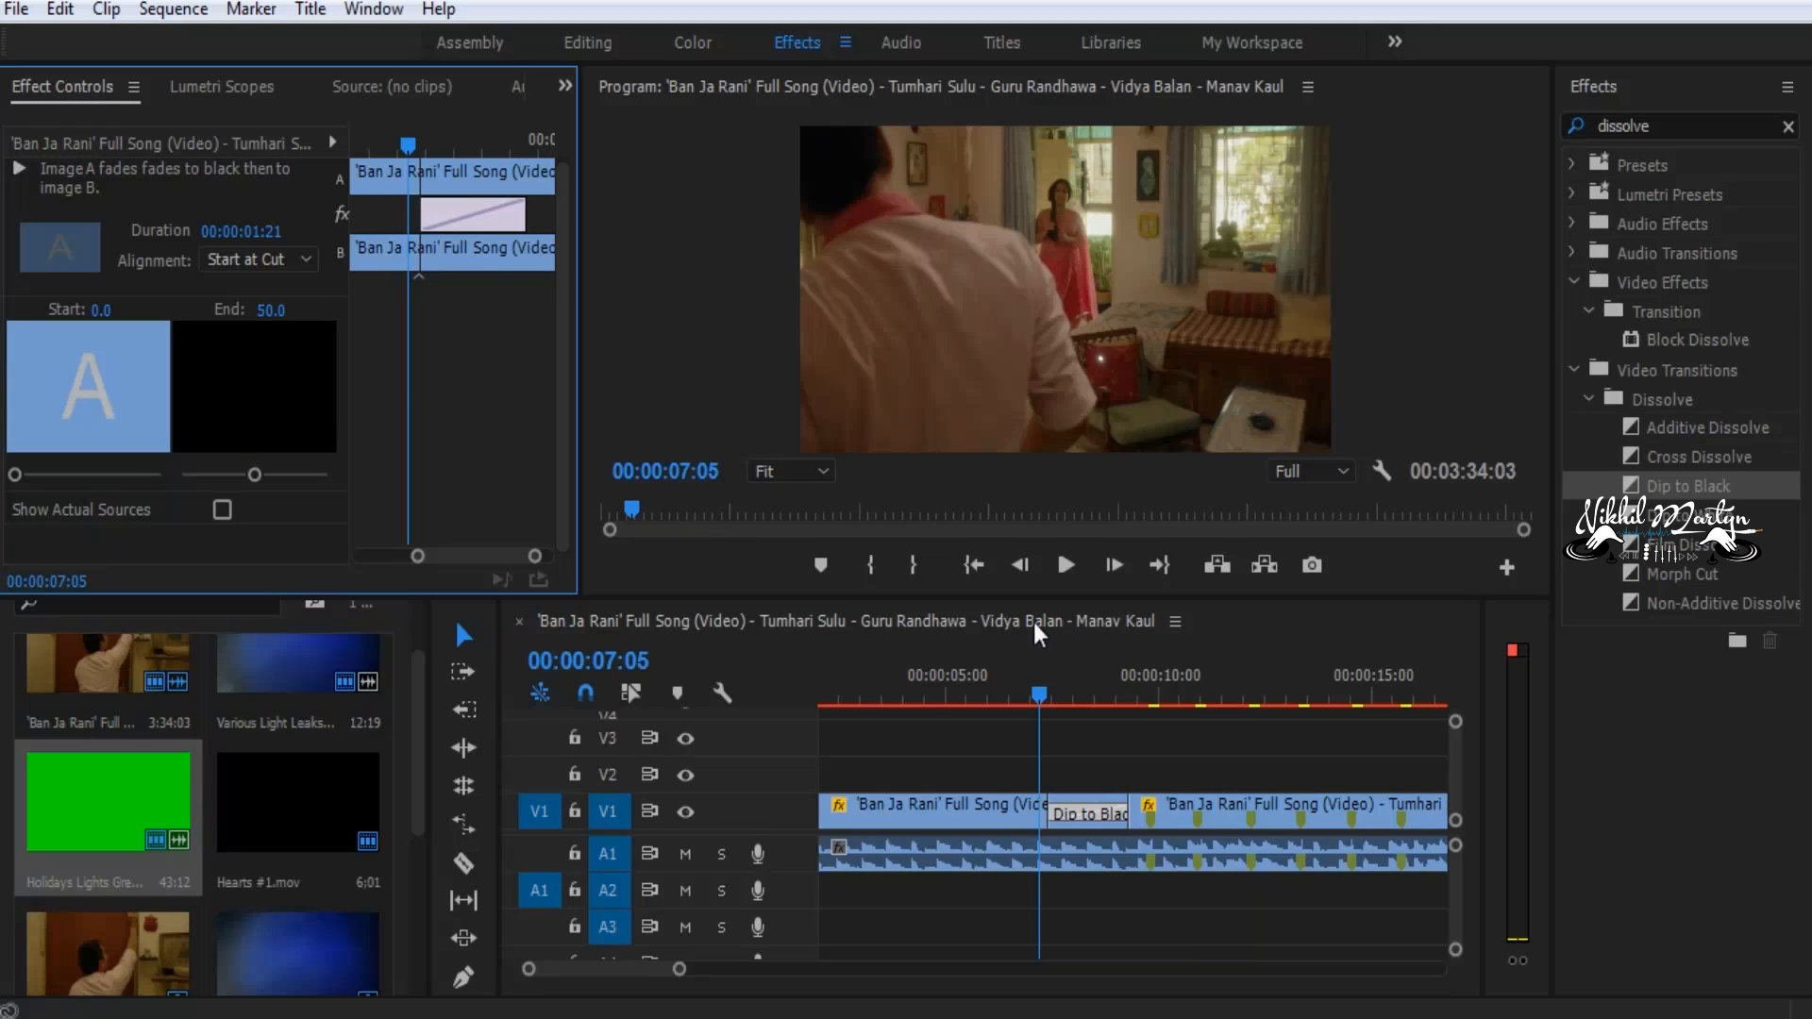
{"action": "mouse_move", "coordinate": [1033, 693]}
{"action": "left_mouse_down"}
{"action": "mouse_move", "coordinate": [1205, 706]}
{"action": "mouse_move", "coordinate": [1034, 706]}
{"action": "left_mouse_up"}
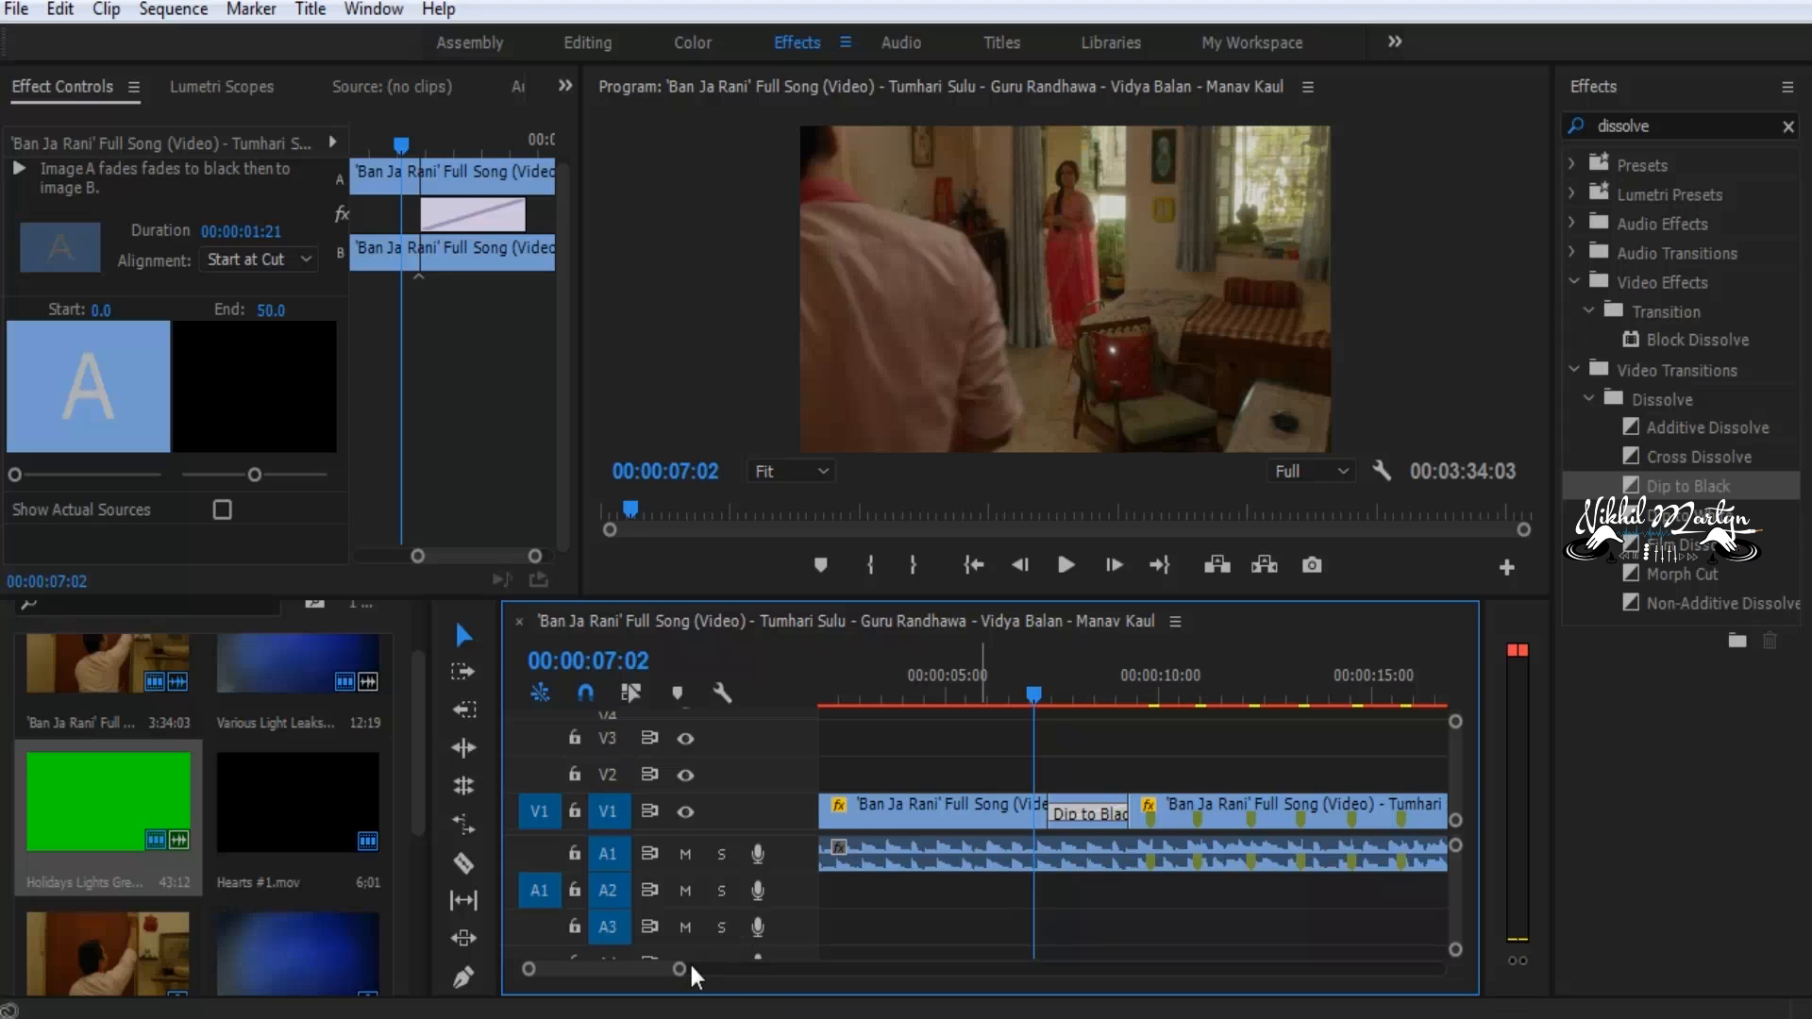
Split the V1 song video clip at 00:00:01:14
{"action": "mouse_move", "coordinate": [713, 975]}
{"action": "left_mouse_down"}
{"action": "mouse_move", "coordinate": [942, 972]}
{"action": "mouse_move", "coordinate": [726, 975]}
{"action": "left_mouse_up"}
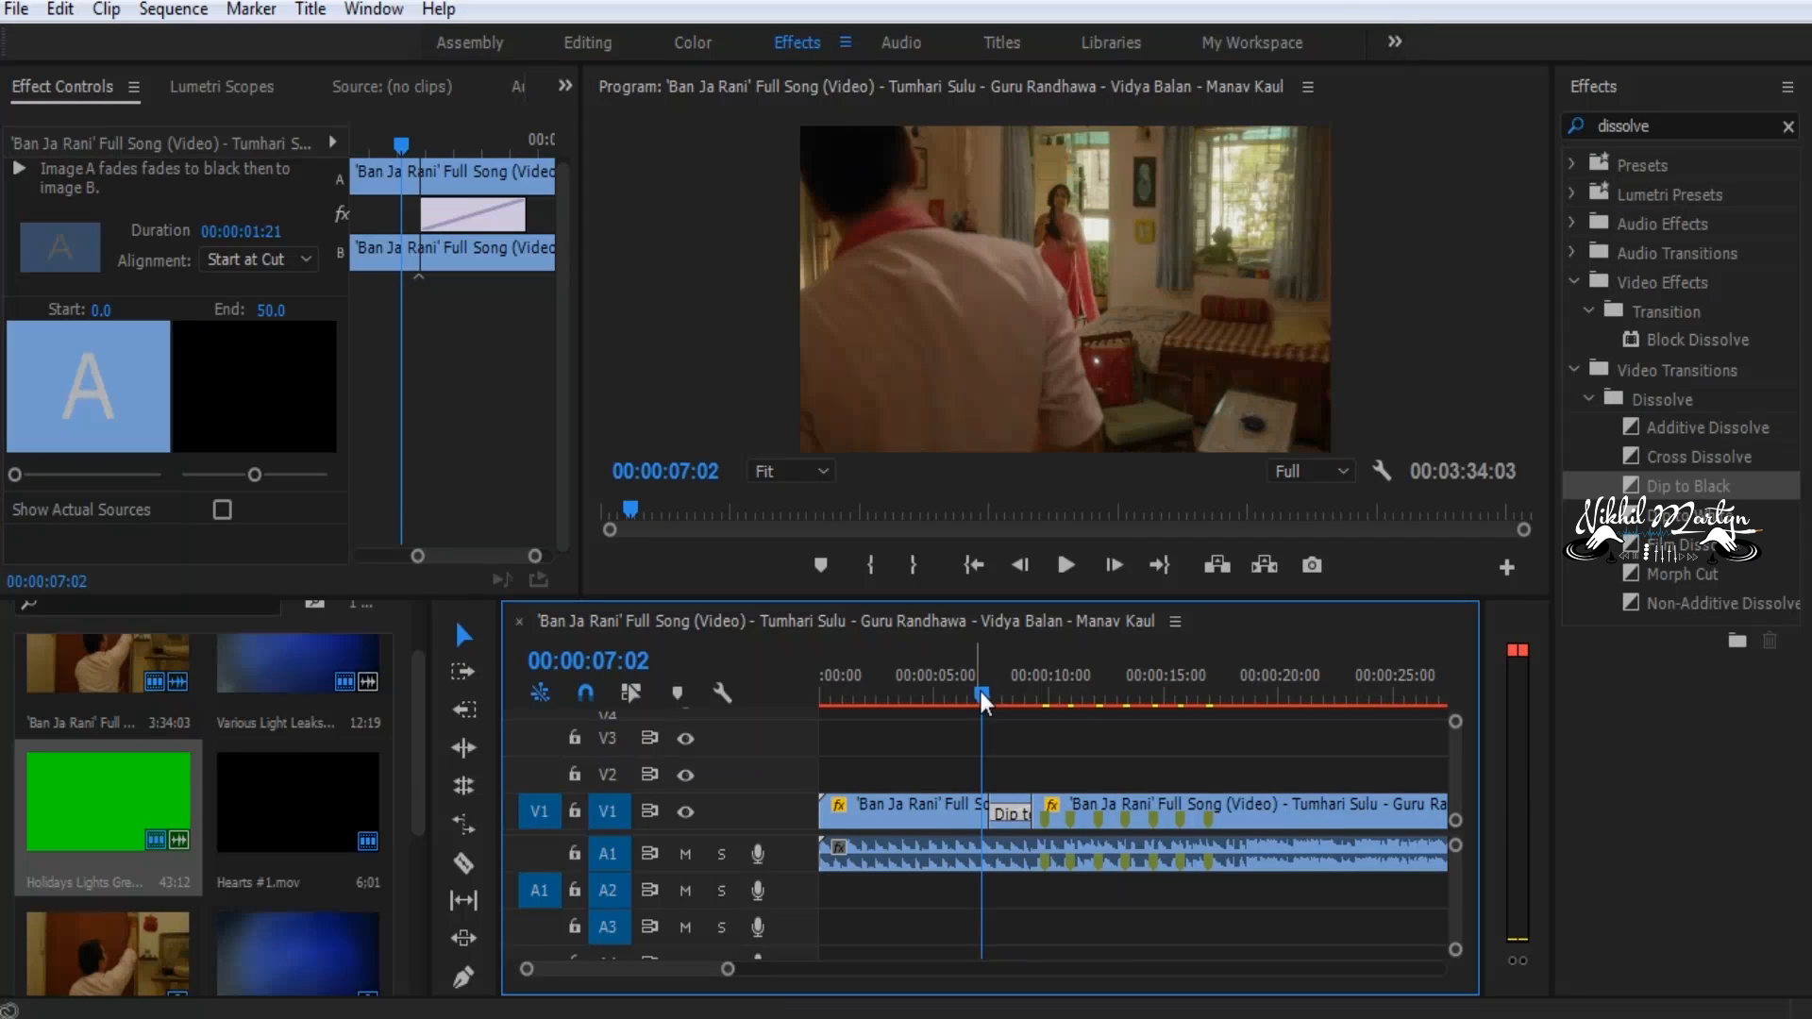
{"action": "left_click_drag", "start_coordinate": [980, 693], "coordinate": [855, 738]}
{"action": "left_click", "coordinate": [872, 811]}
{"action": "key", "text": "ctrl+k"}
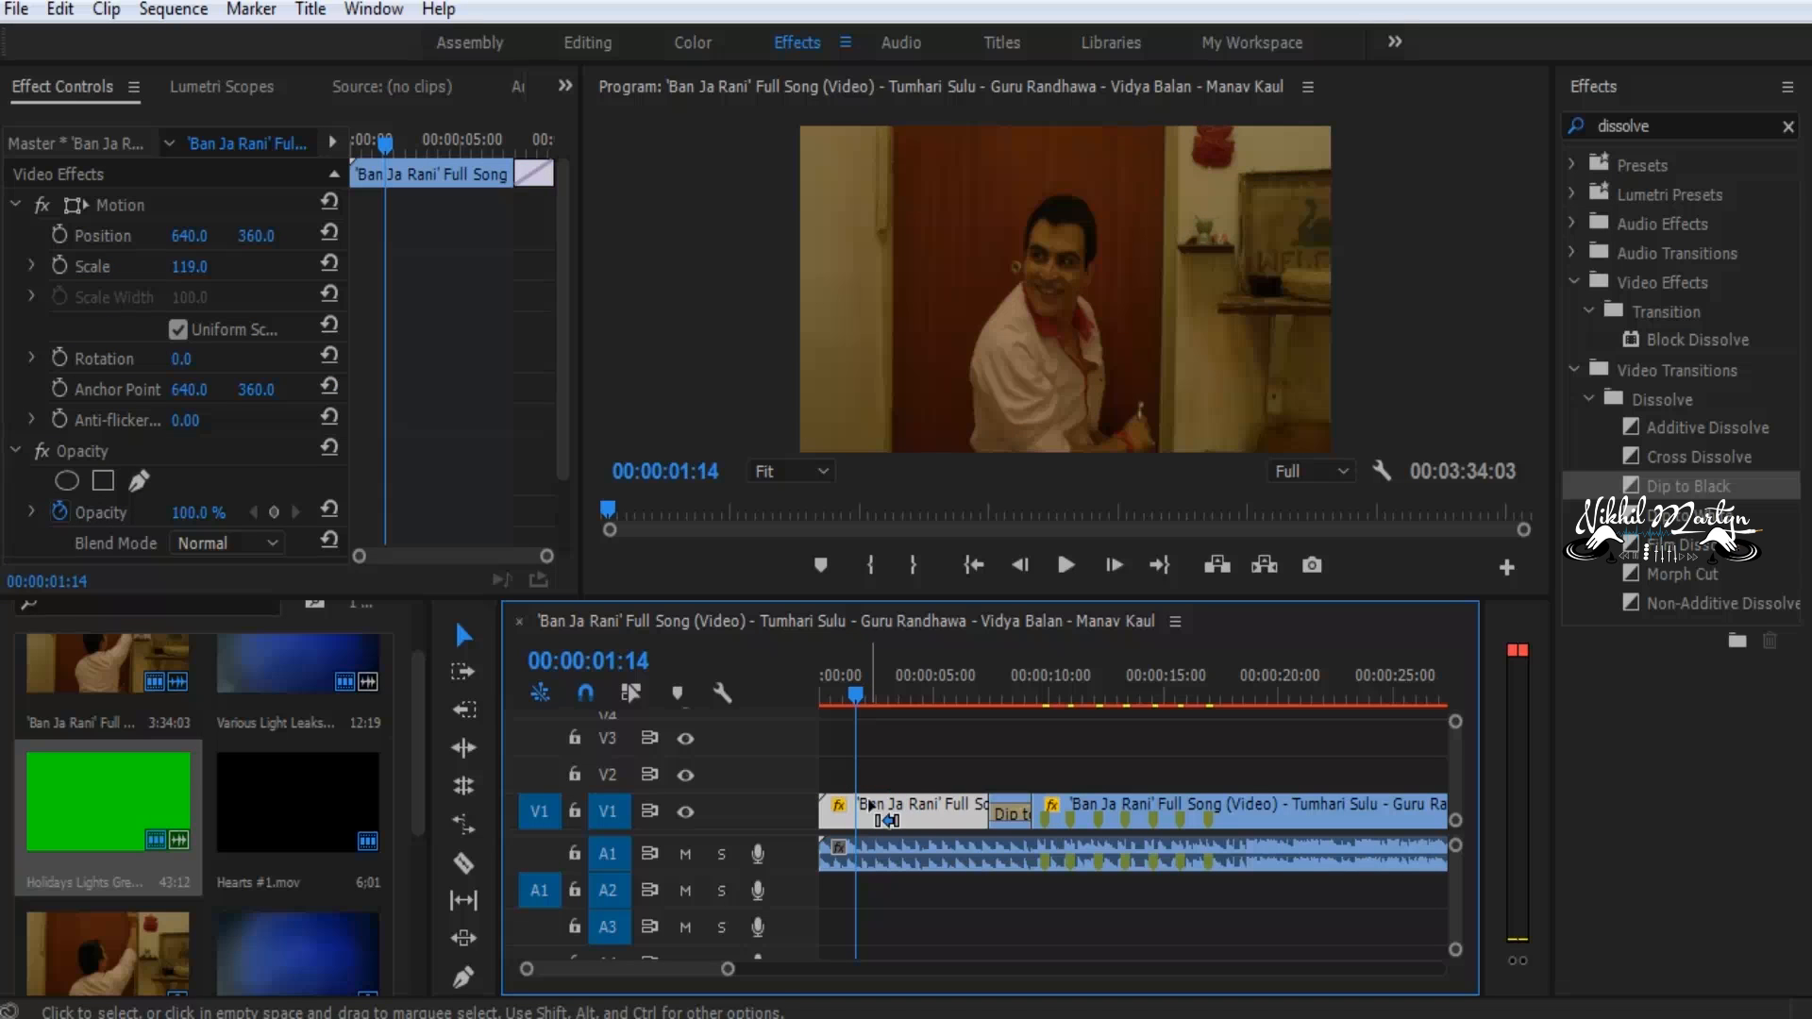
Apply the first INF3 Bounce In preset from Infini3y > In > Bounce > 3D to the first clip on V1
{"action": "left_click", "coordinate": [1786, 127]}
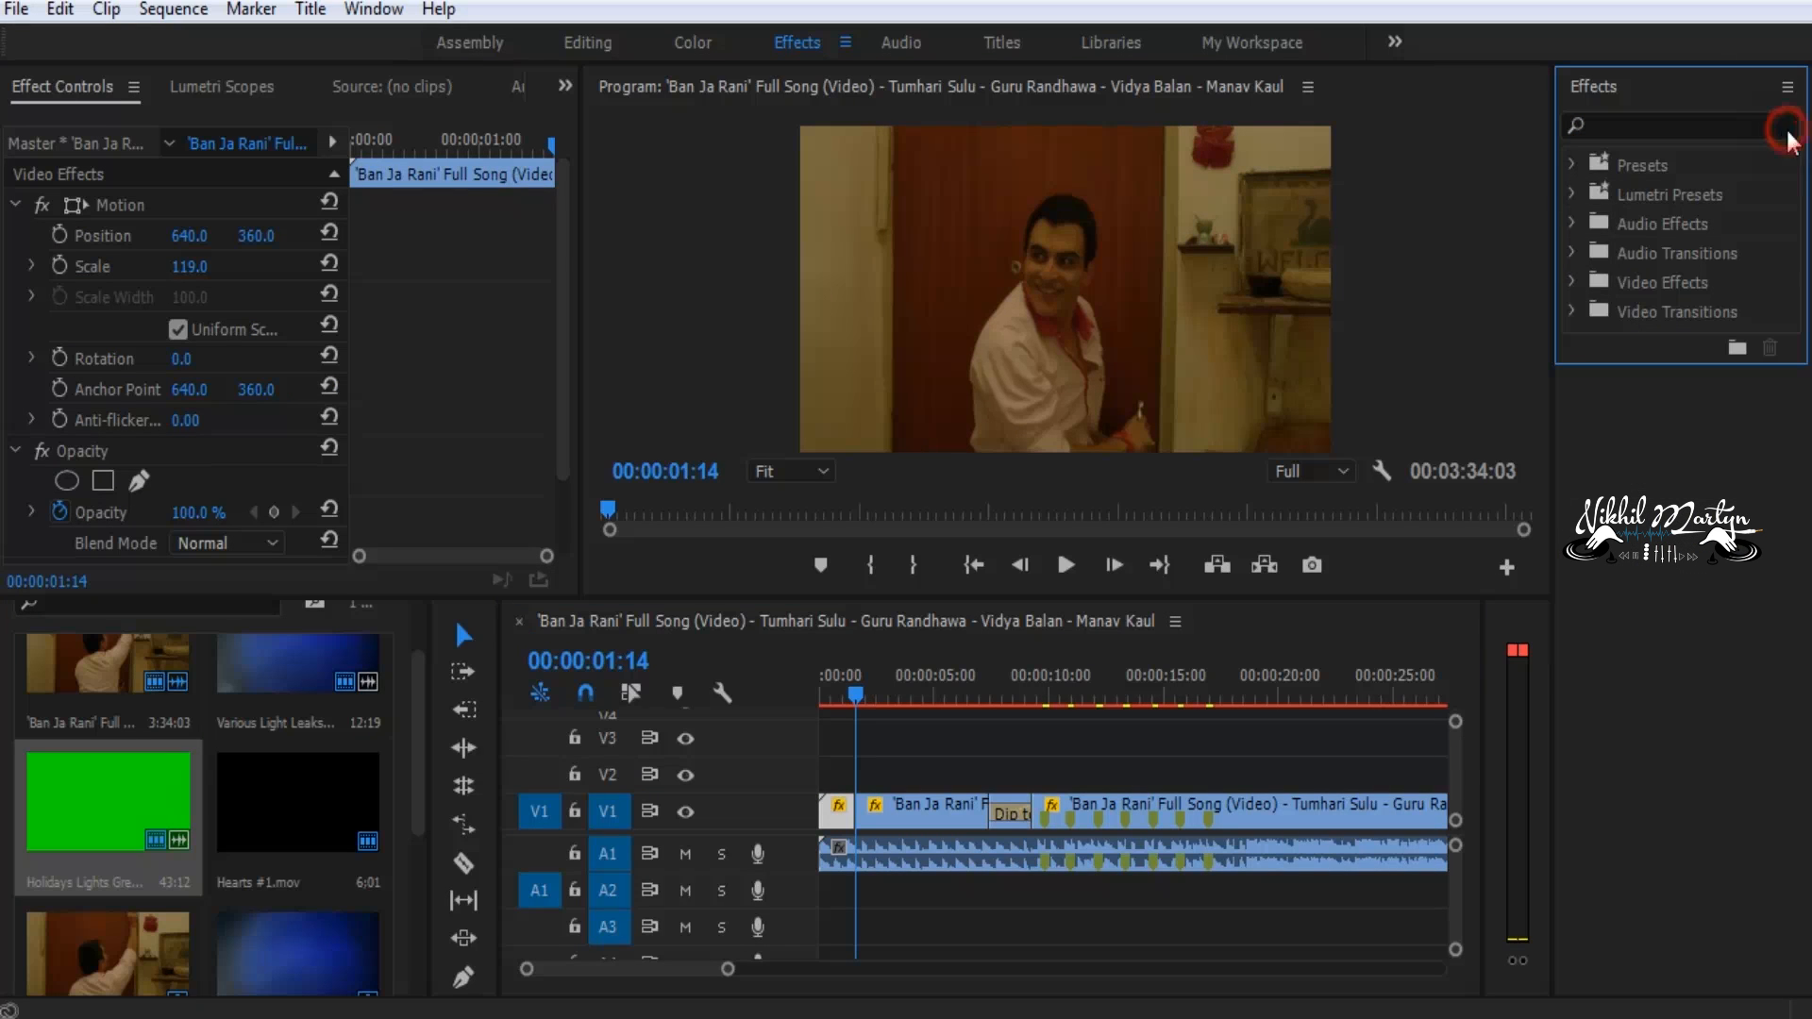
{"action": "left_click", "coordinate": [1573, 165]}
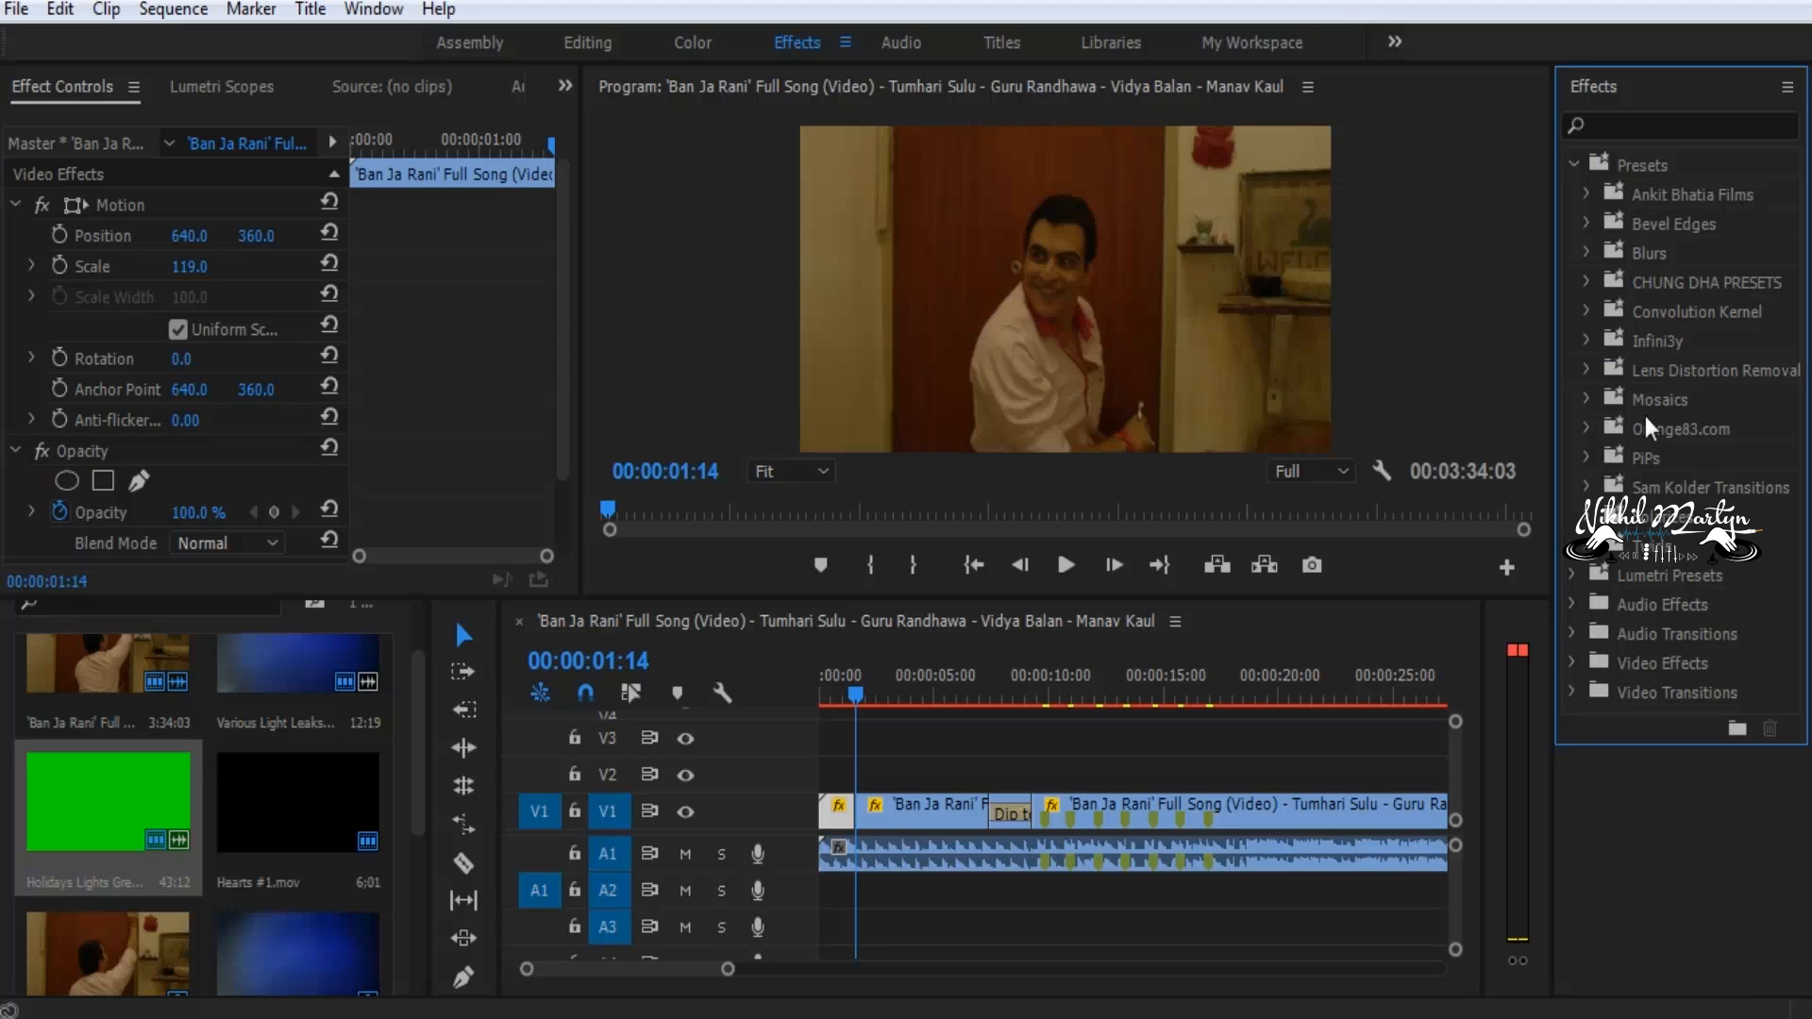
{"action": "left_click", "coordinate": [1590, 345]}
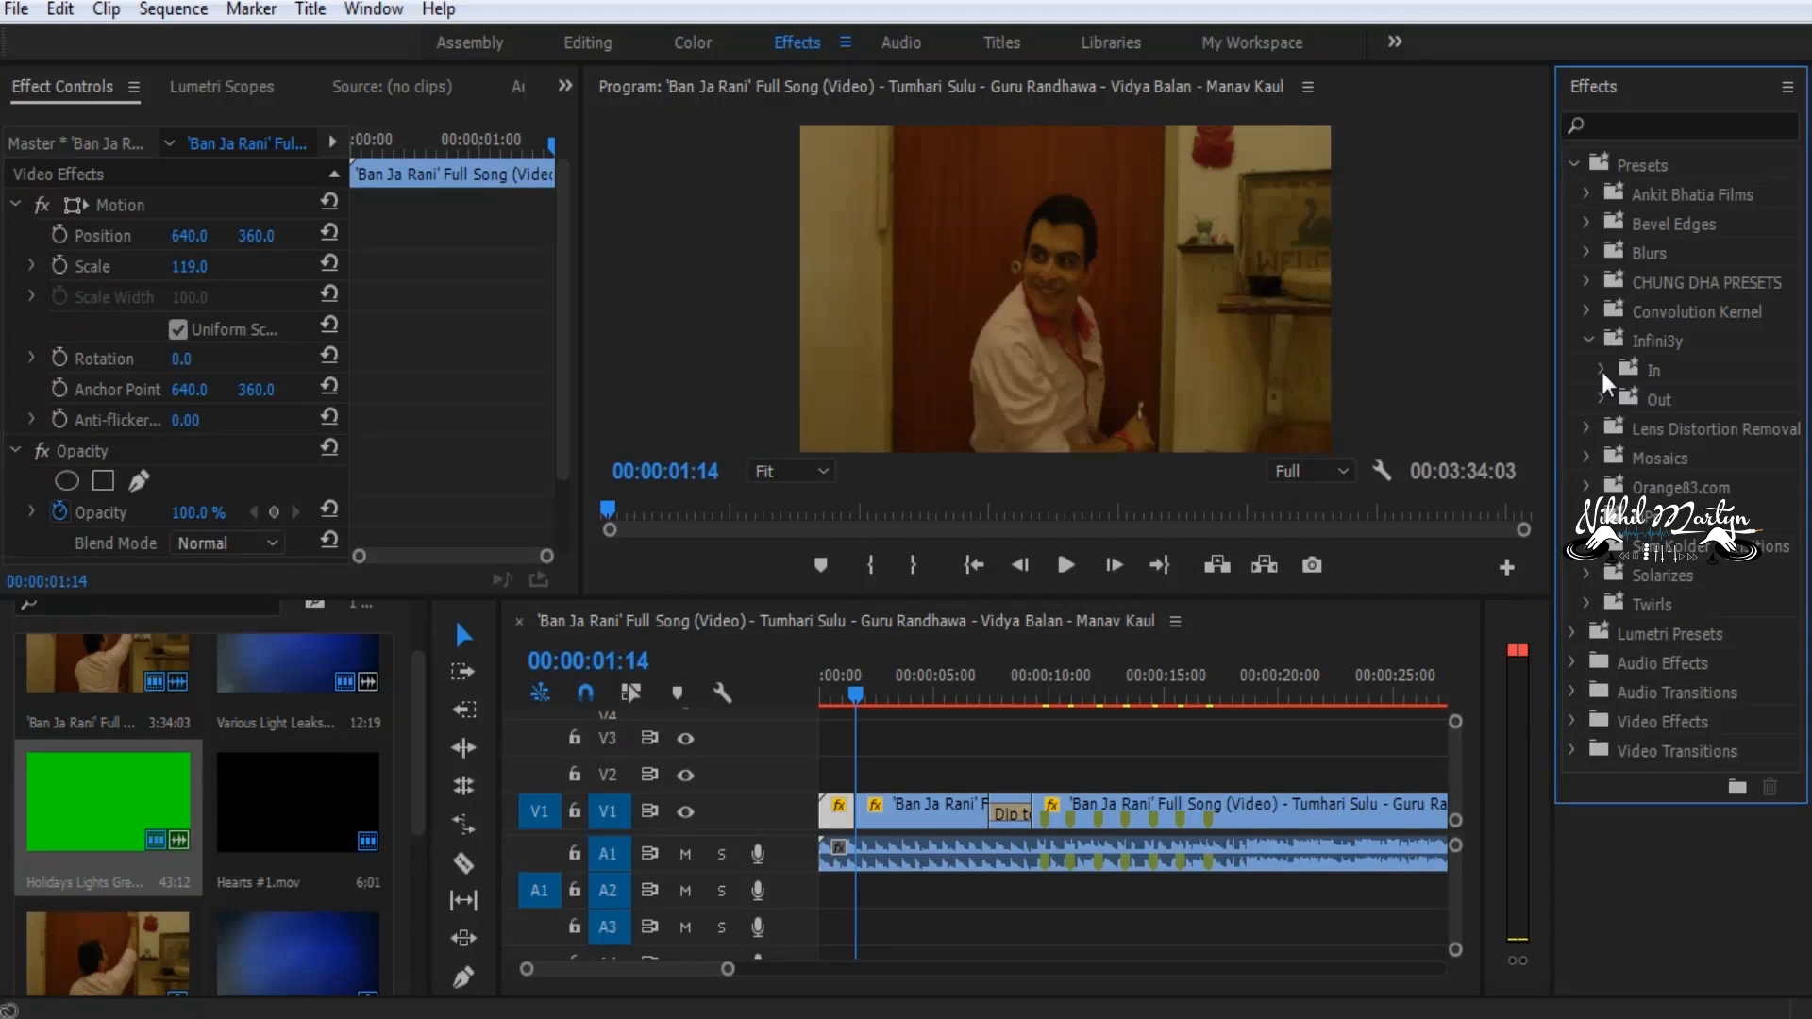
{"action": "left_click", "coordinate": [1603, 370]}
{"action": "left_click", "coordinate": [1615, 401]}
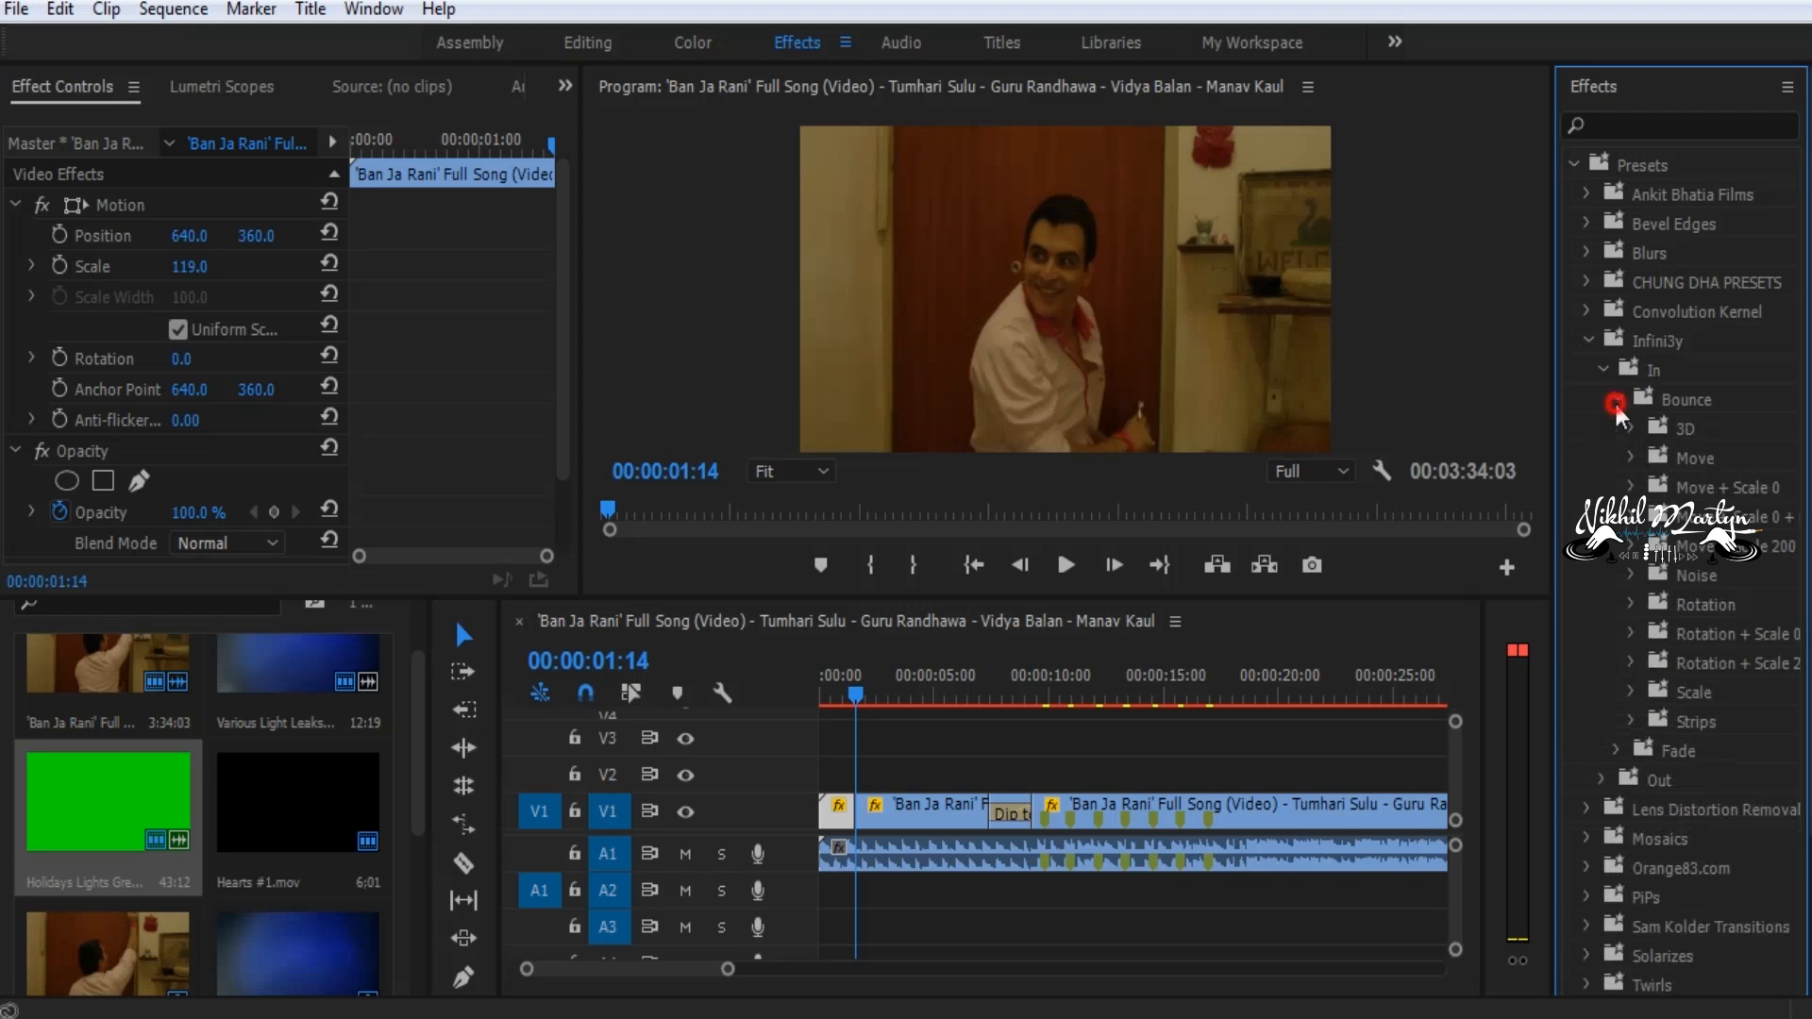
{"action": "left_click", "coordinate": [1631, 429]}
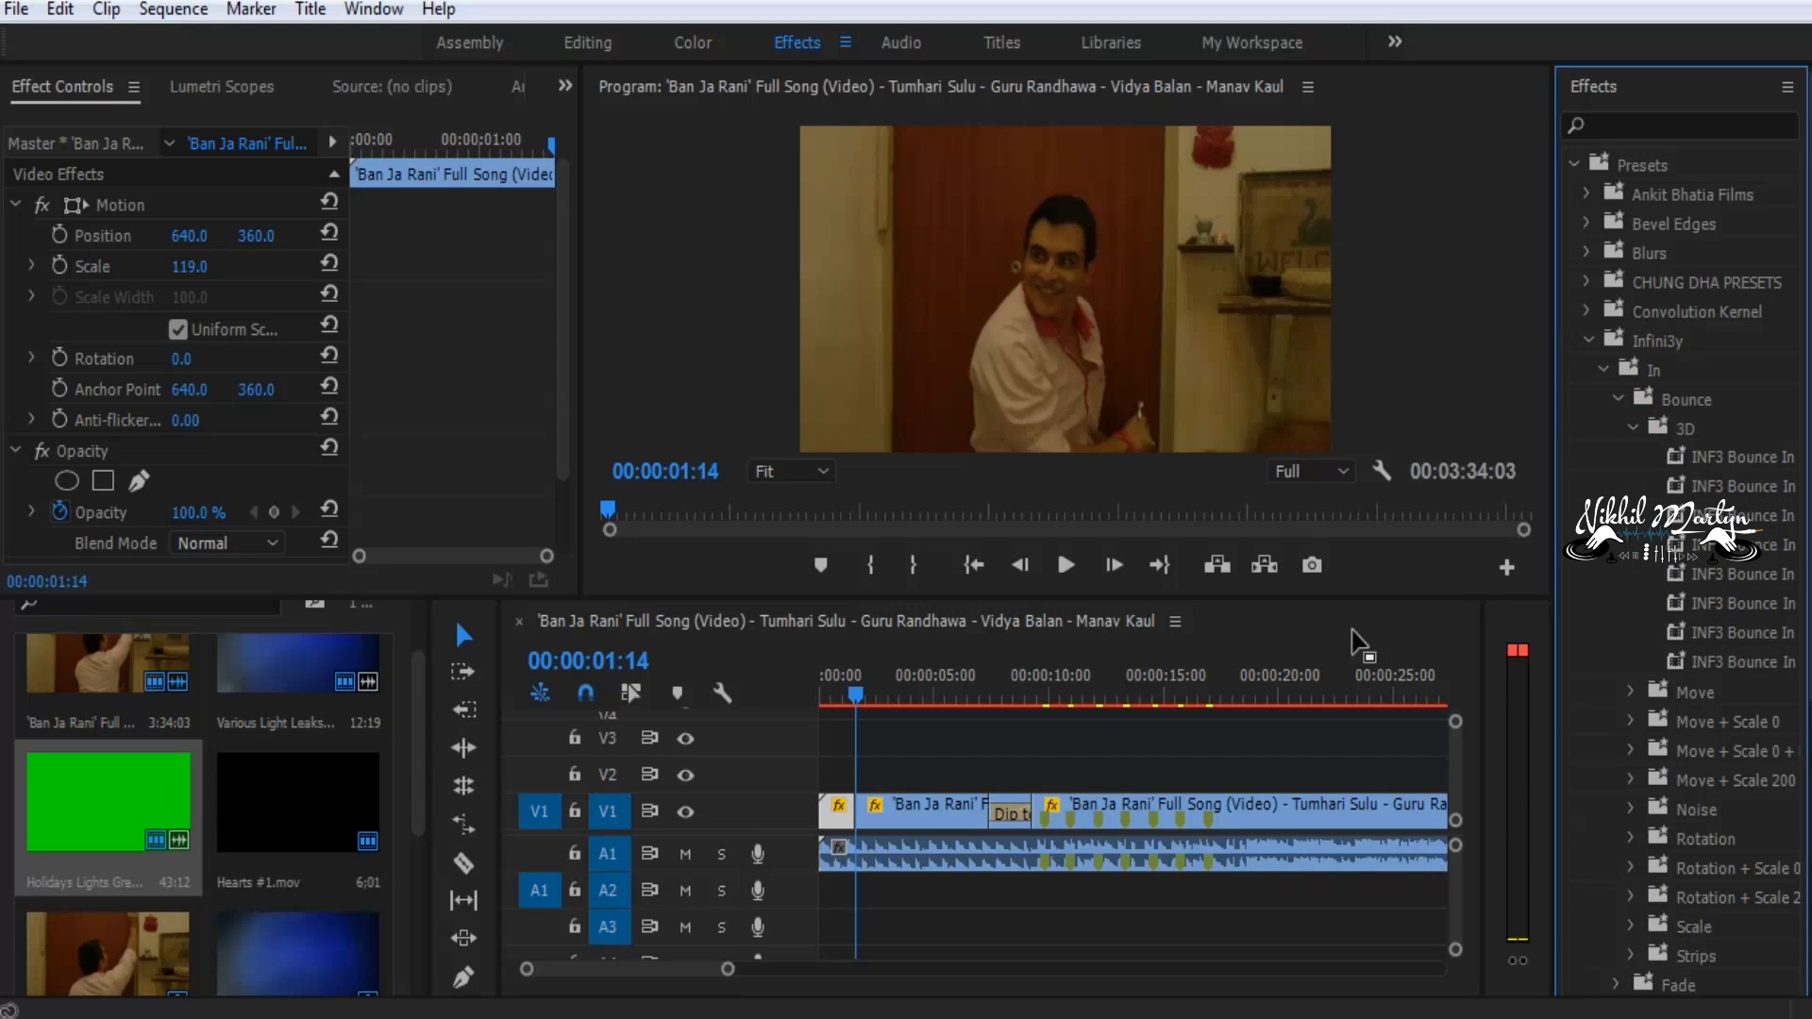
{"action": "left_click_drag", "start_coordinate": [727, 969], "coordinate": [652, 969]}
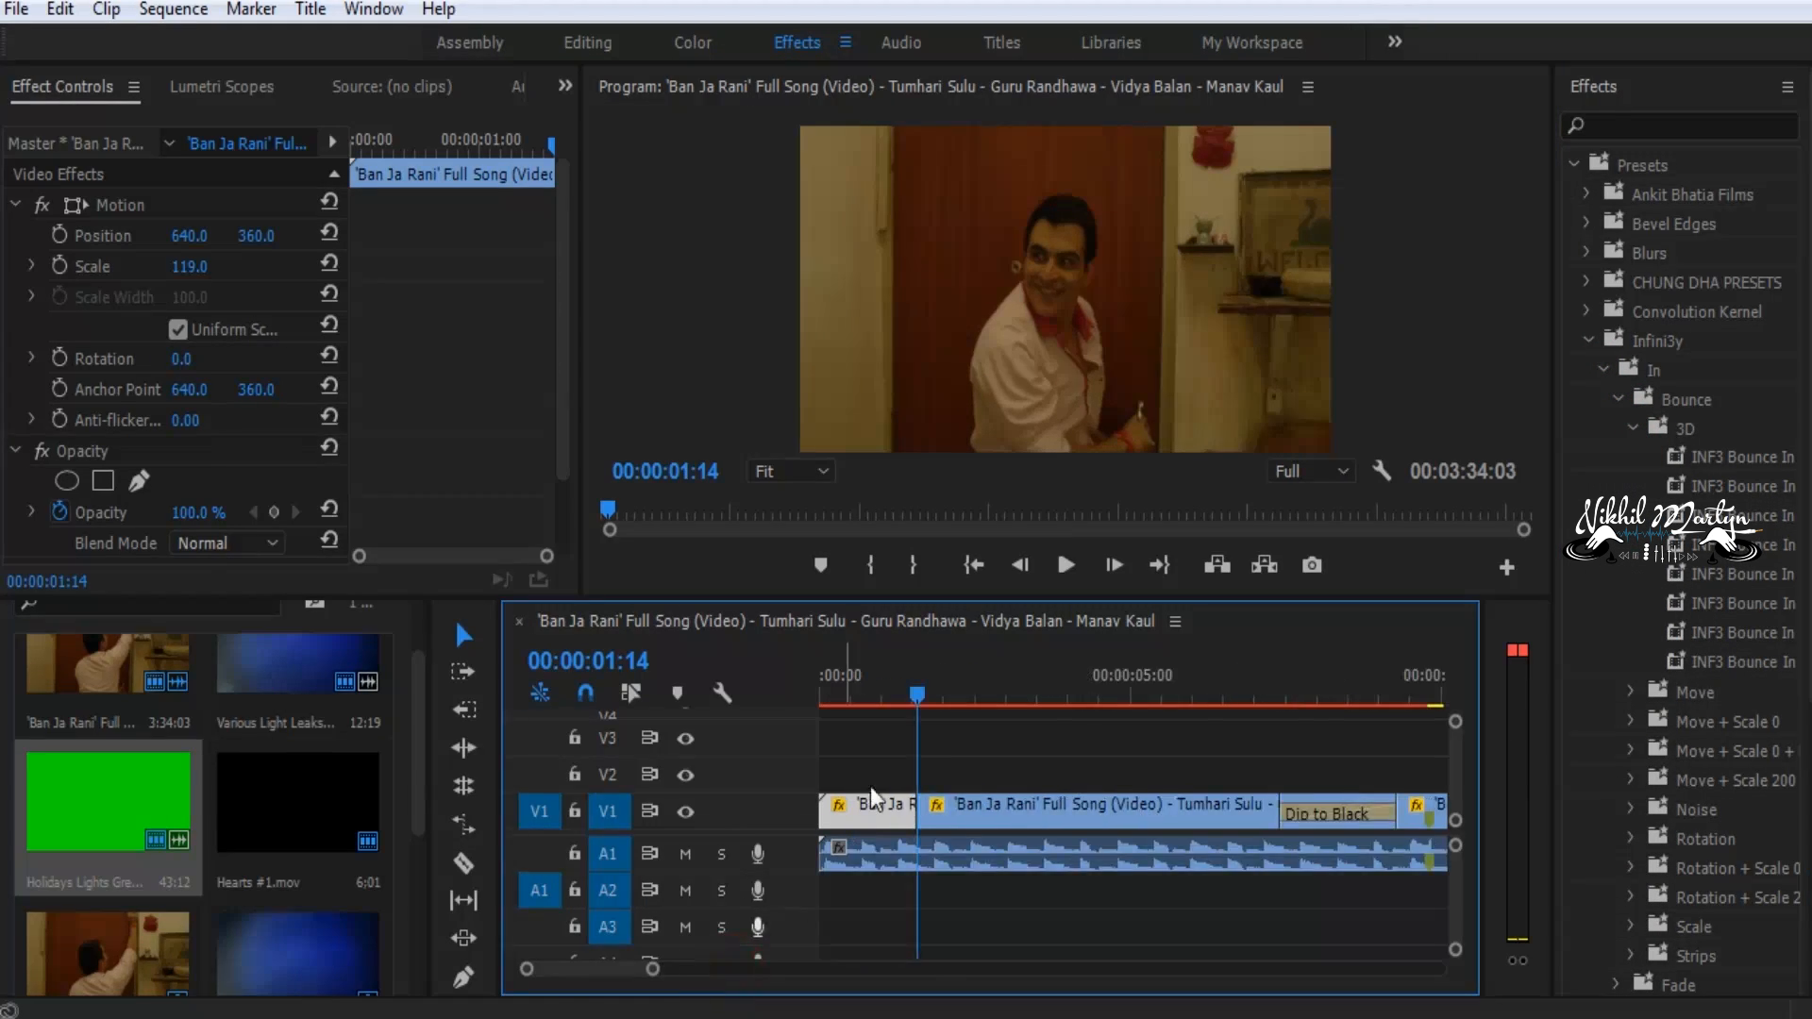
{"action": "left_click_drag", "start_coordinate": [916, 697], "coordinate": [755, 725]}
{"action": "left_click_drag", "start_coordinate": [1737, 457], "coordinate": [878, 793]}
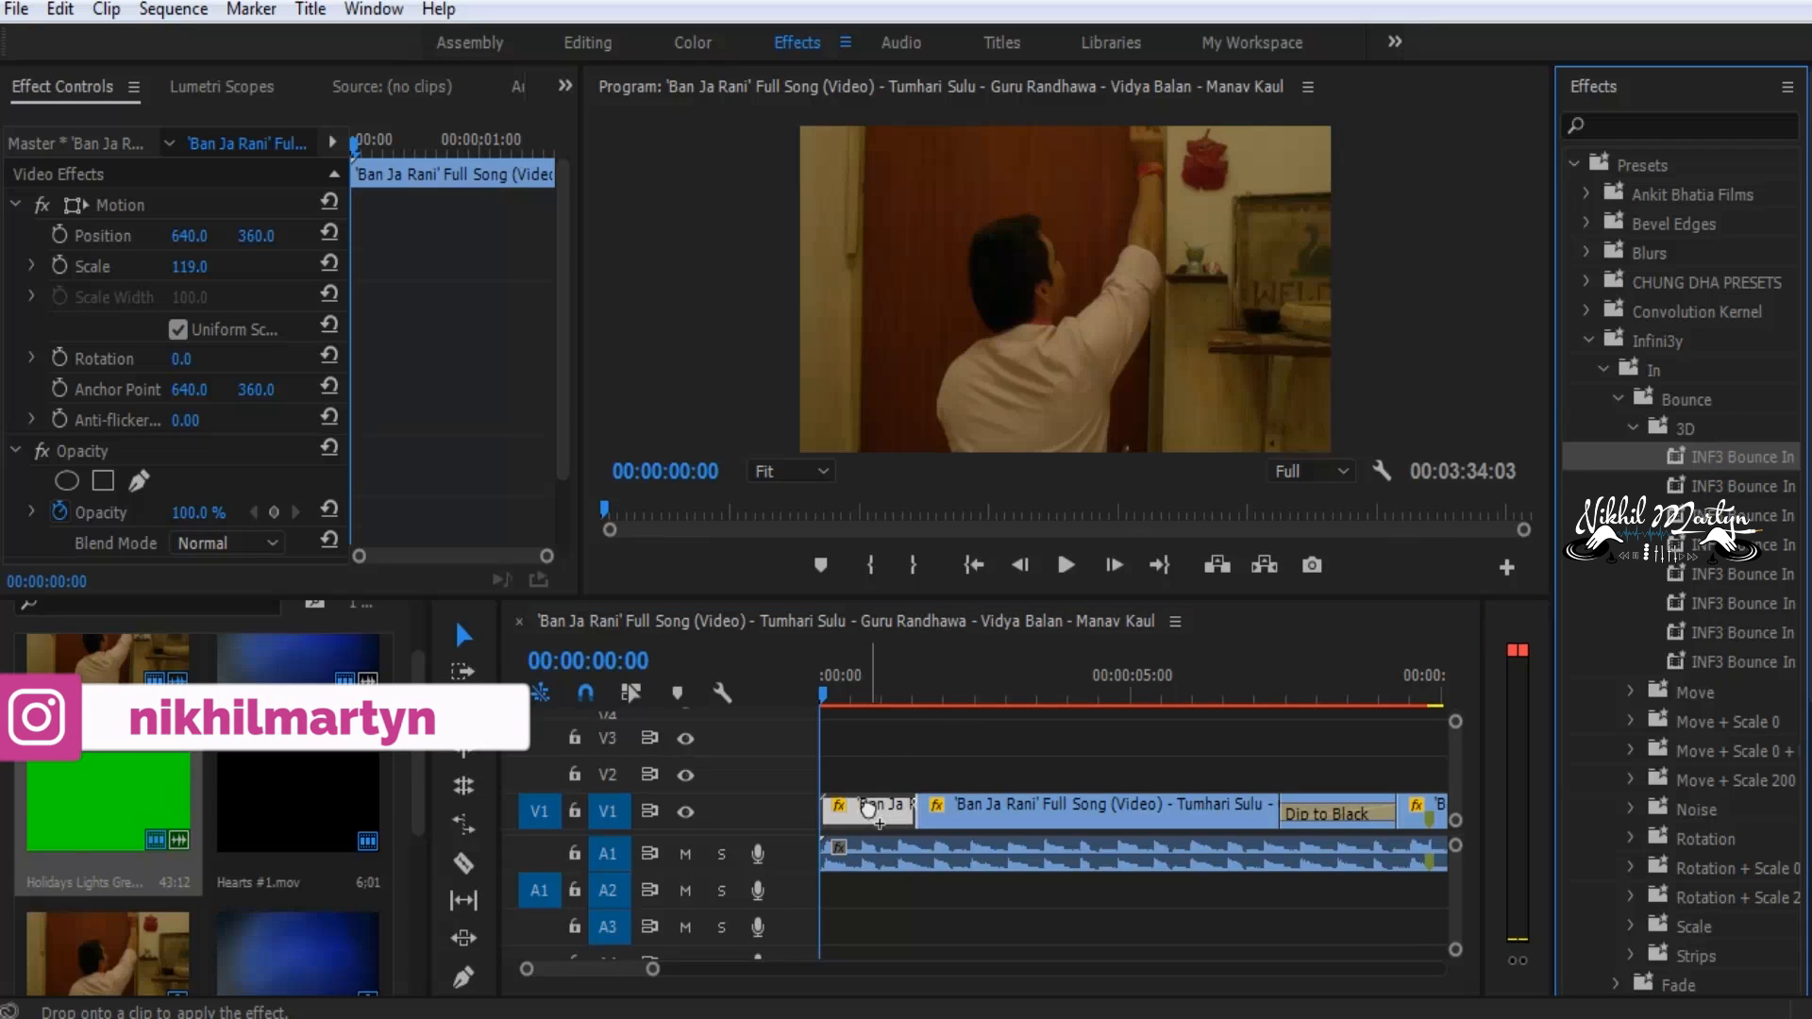
Play the sequence from the start to about 00:00:02:04 to check the 3D bounce on the first clip
{"action": "left_click", "coordinate": [1069, 569]}
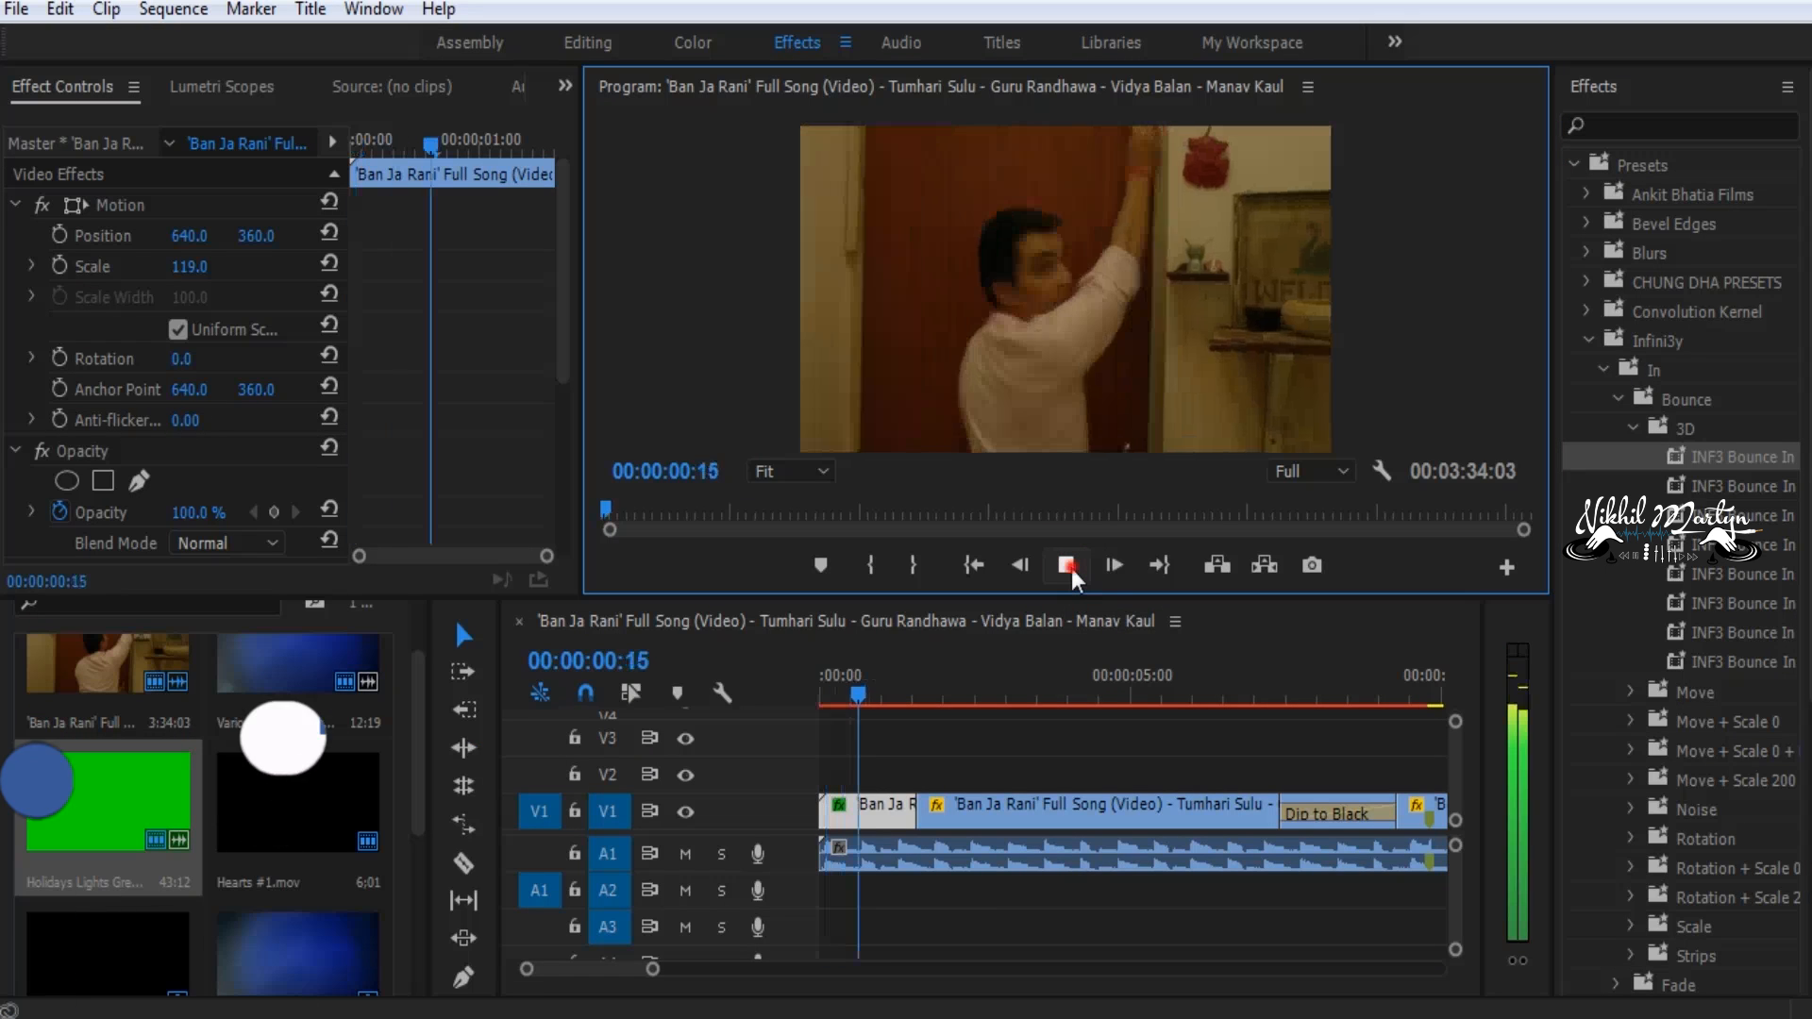
{"action": "left_click", "coordinate": [1069, 568]}
{"action": "left_click_drag", "start_coordinate": [874, 713], "coordinate": [761, 700]}
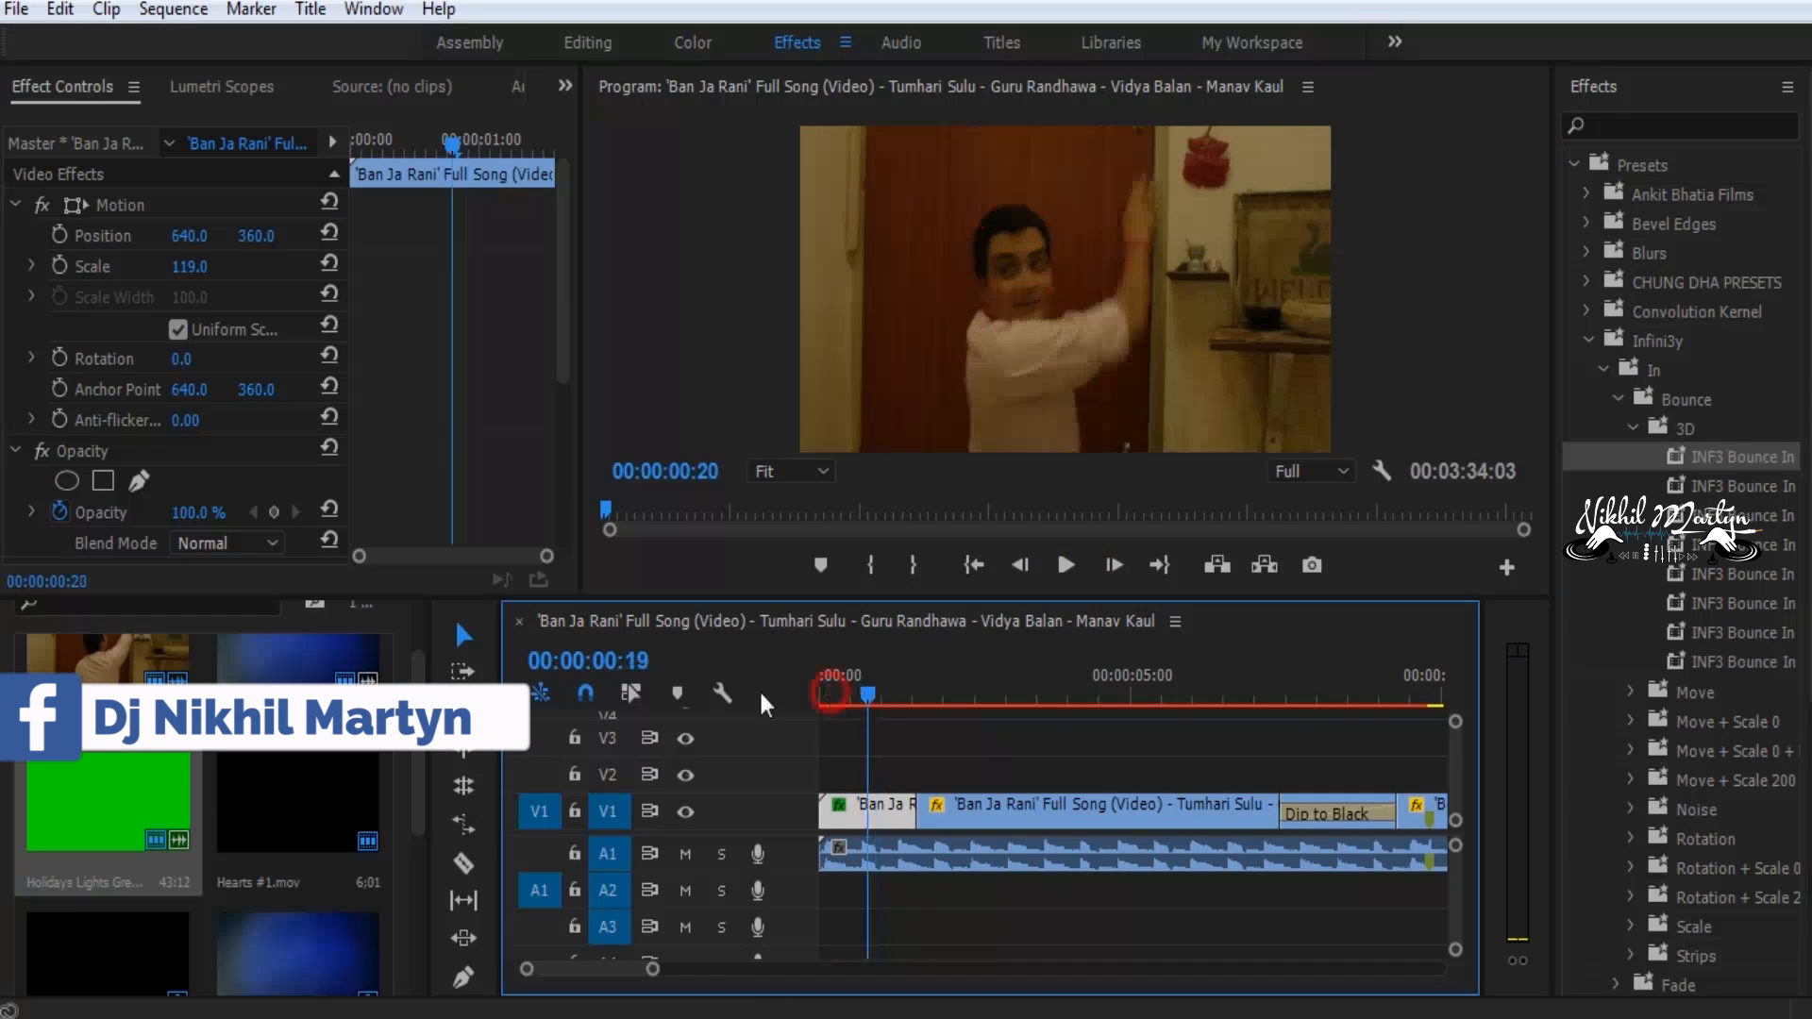
{"action": "left_click", "coordinate": [1067, 566]}
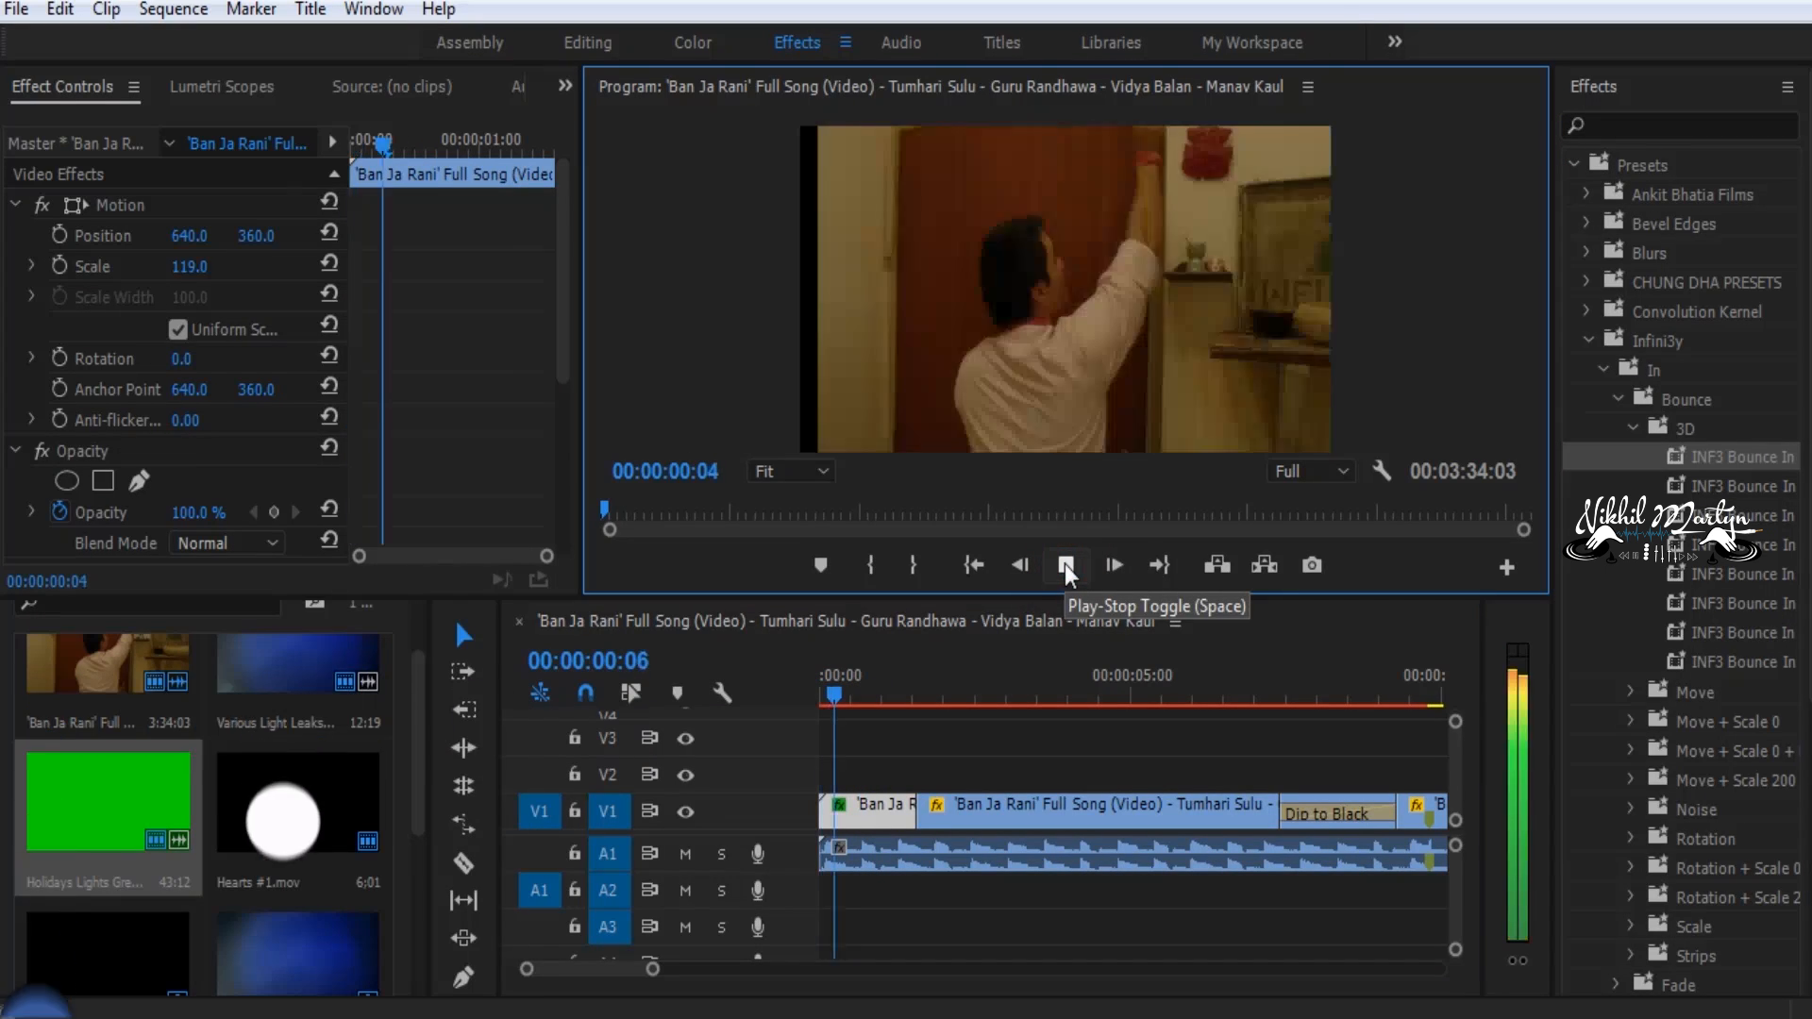
{"action": "left_click", "coordinate": [1066, 568]}
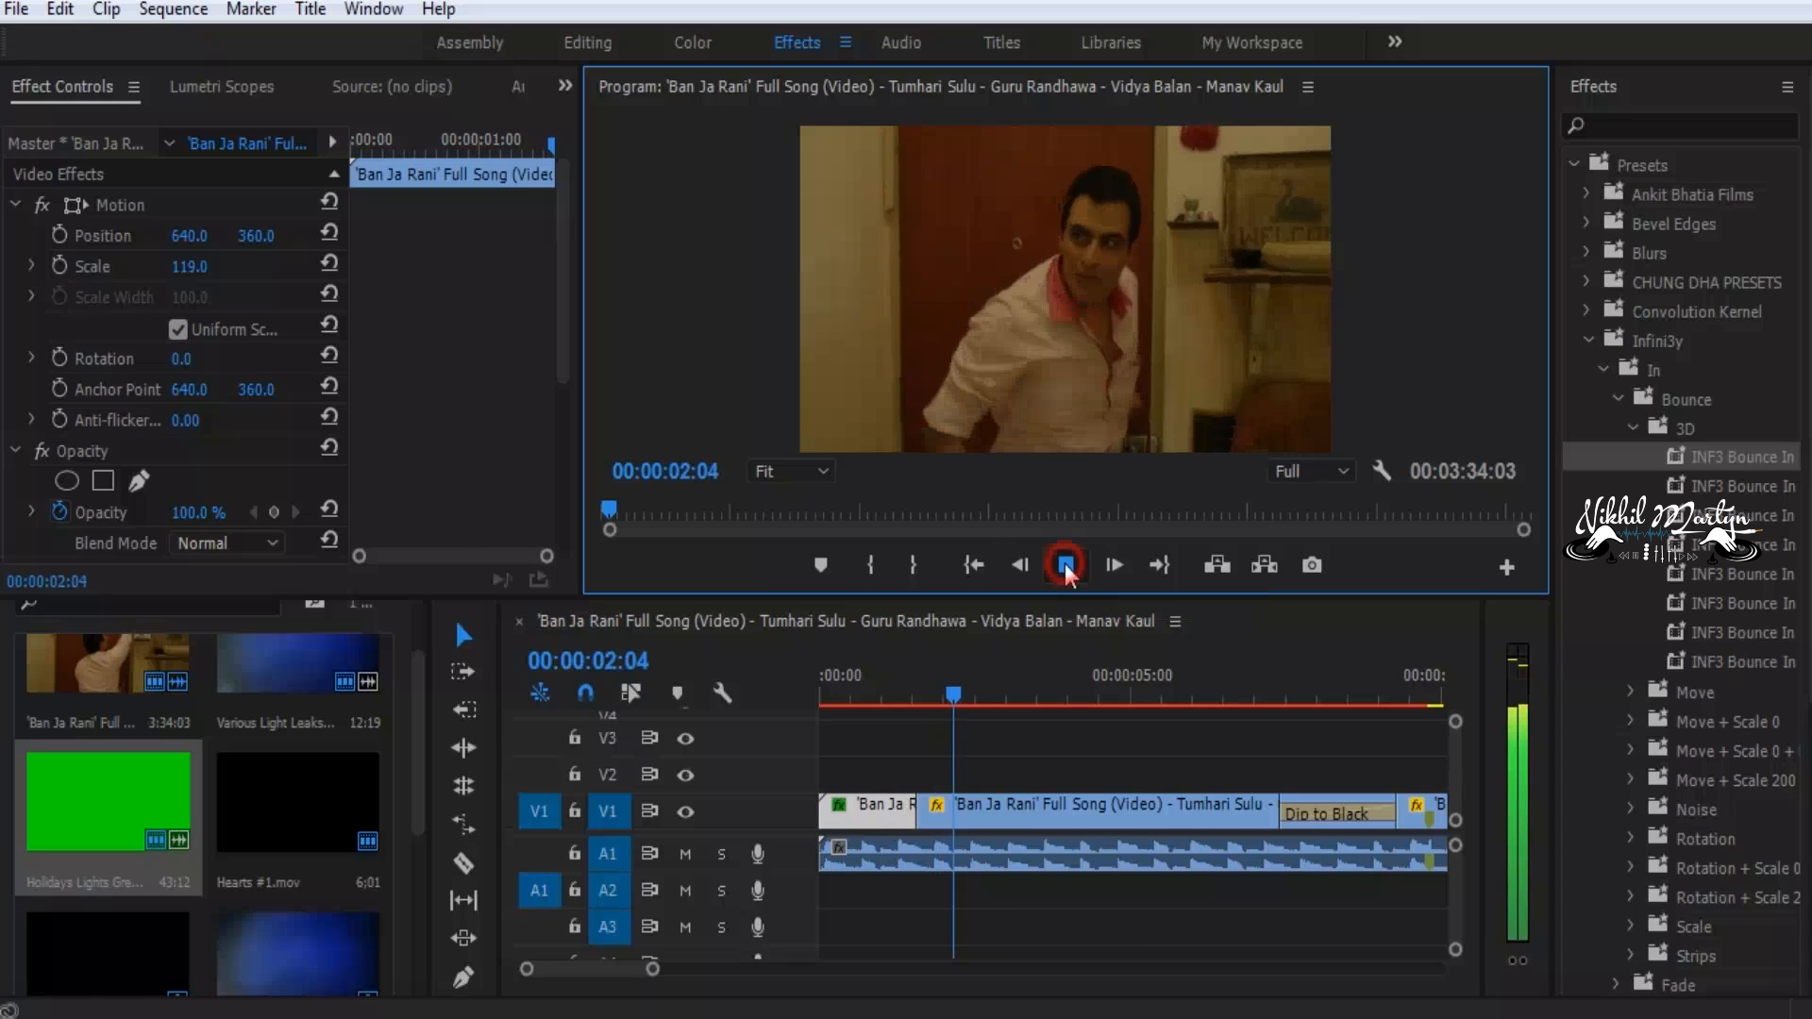
Split the V1 song video at 00:00:02:11, 00:00:03:14 and 00:00:04:20
{"action": "left_click_drag", "start_coordinate": [948, 694], "coordinate": [974, 706]}
{"action": "left_click", "coordinate": [1002, 814]}
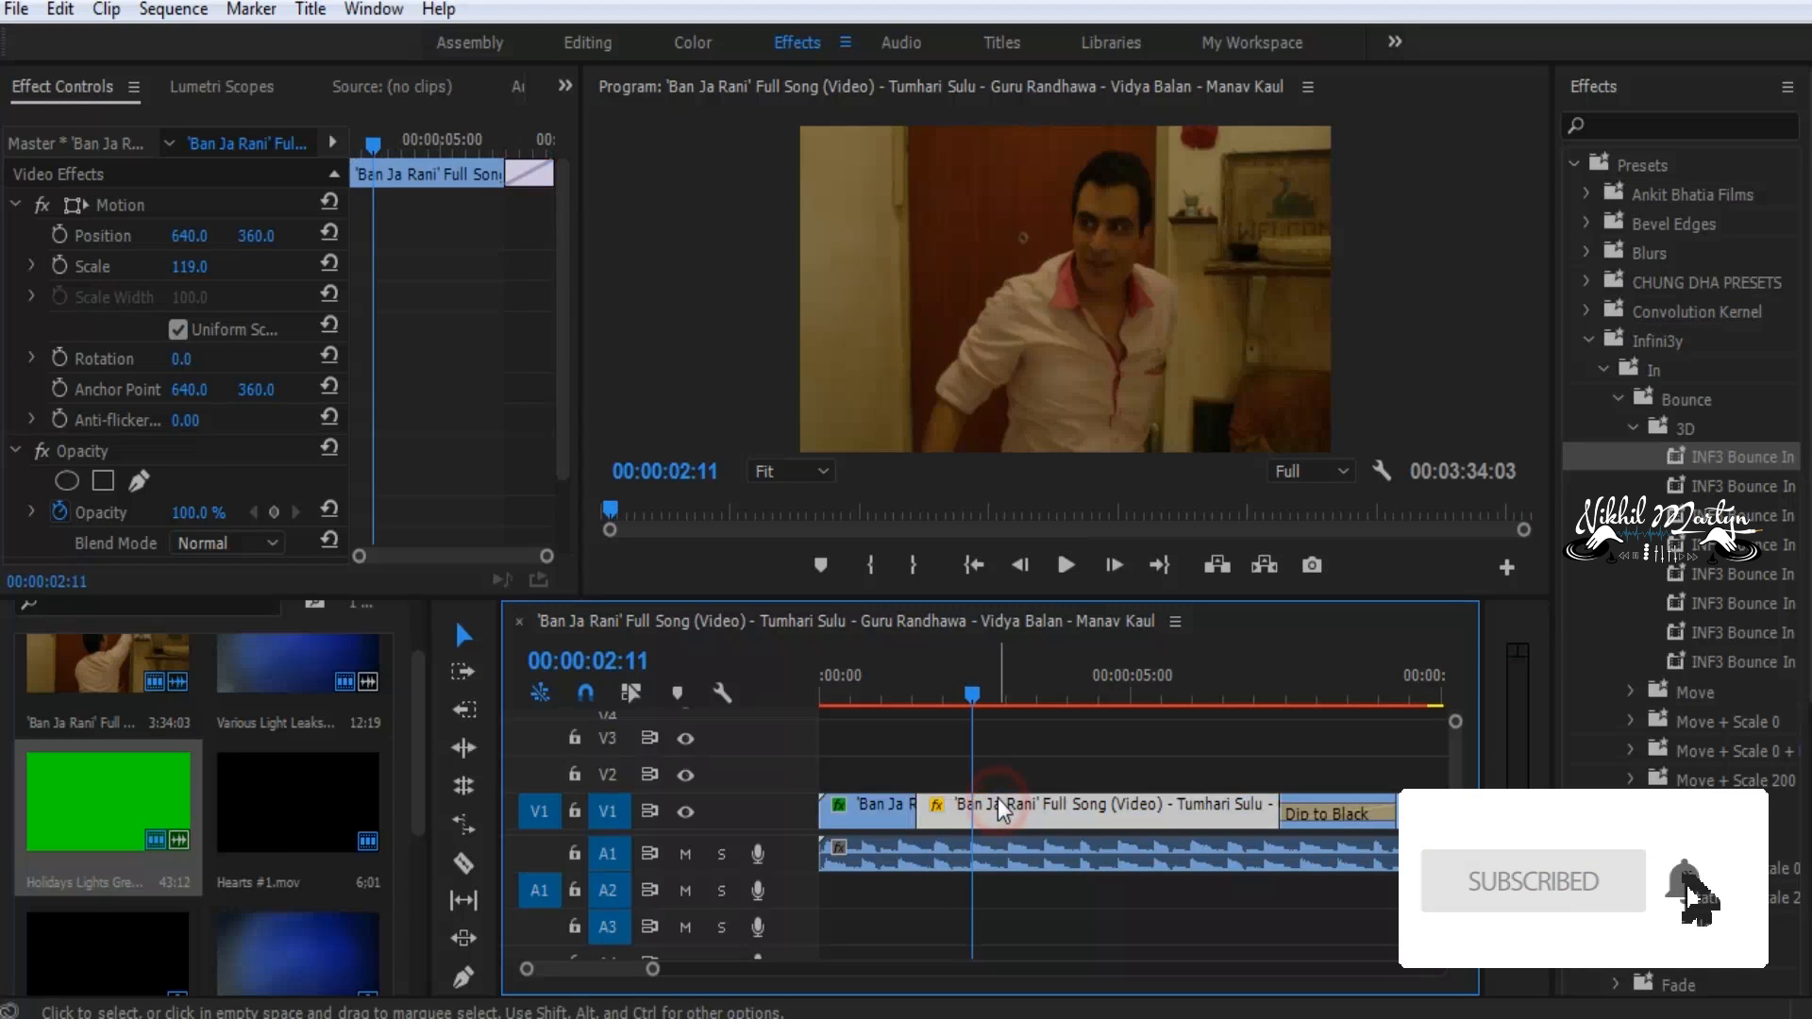
{"action": "key", "text": "ctrl+k"}
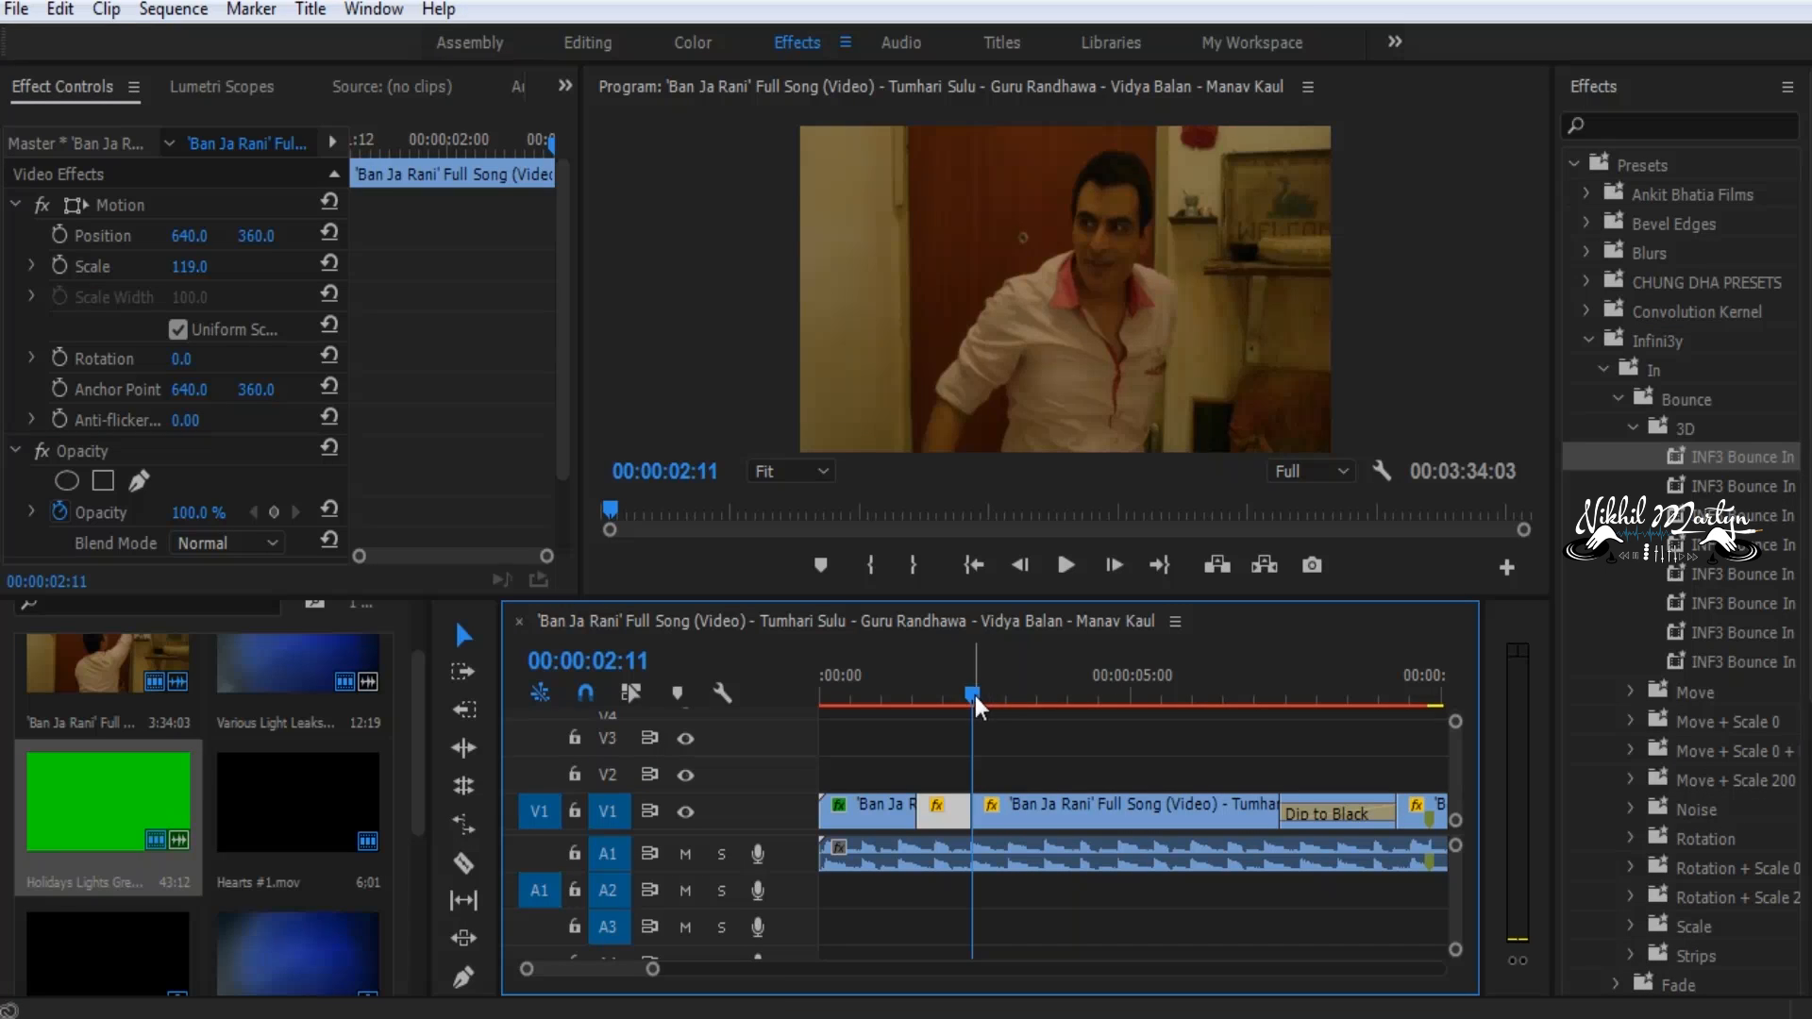
{"action": "left_click_drag", "start_coordinate": [974, 695], "coordinate": [1042, 699]}
{"action": "left_click", "coordinate": [1050, 813]}
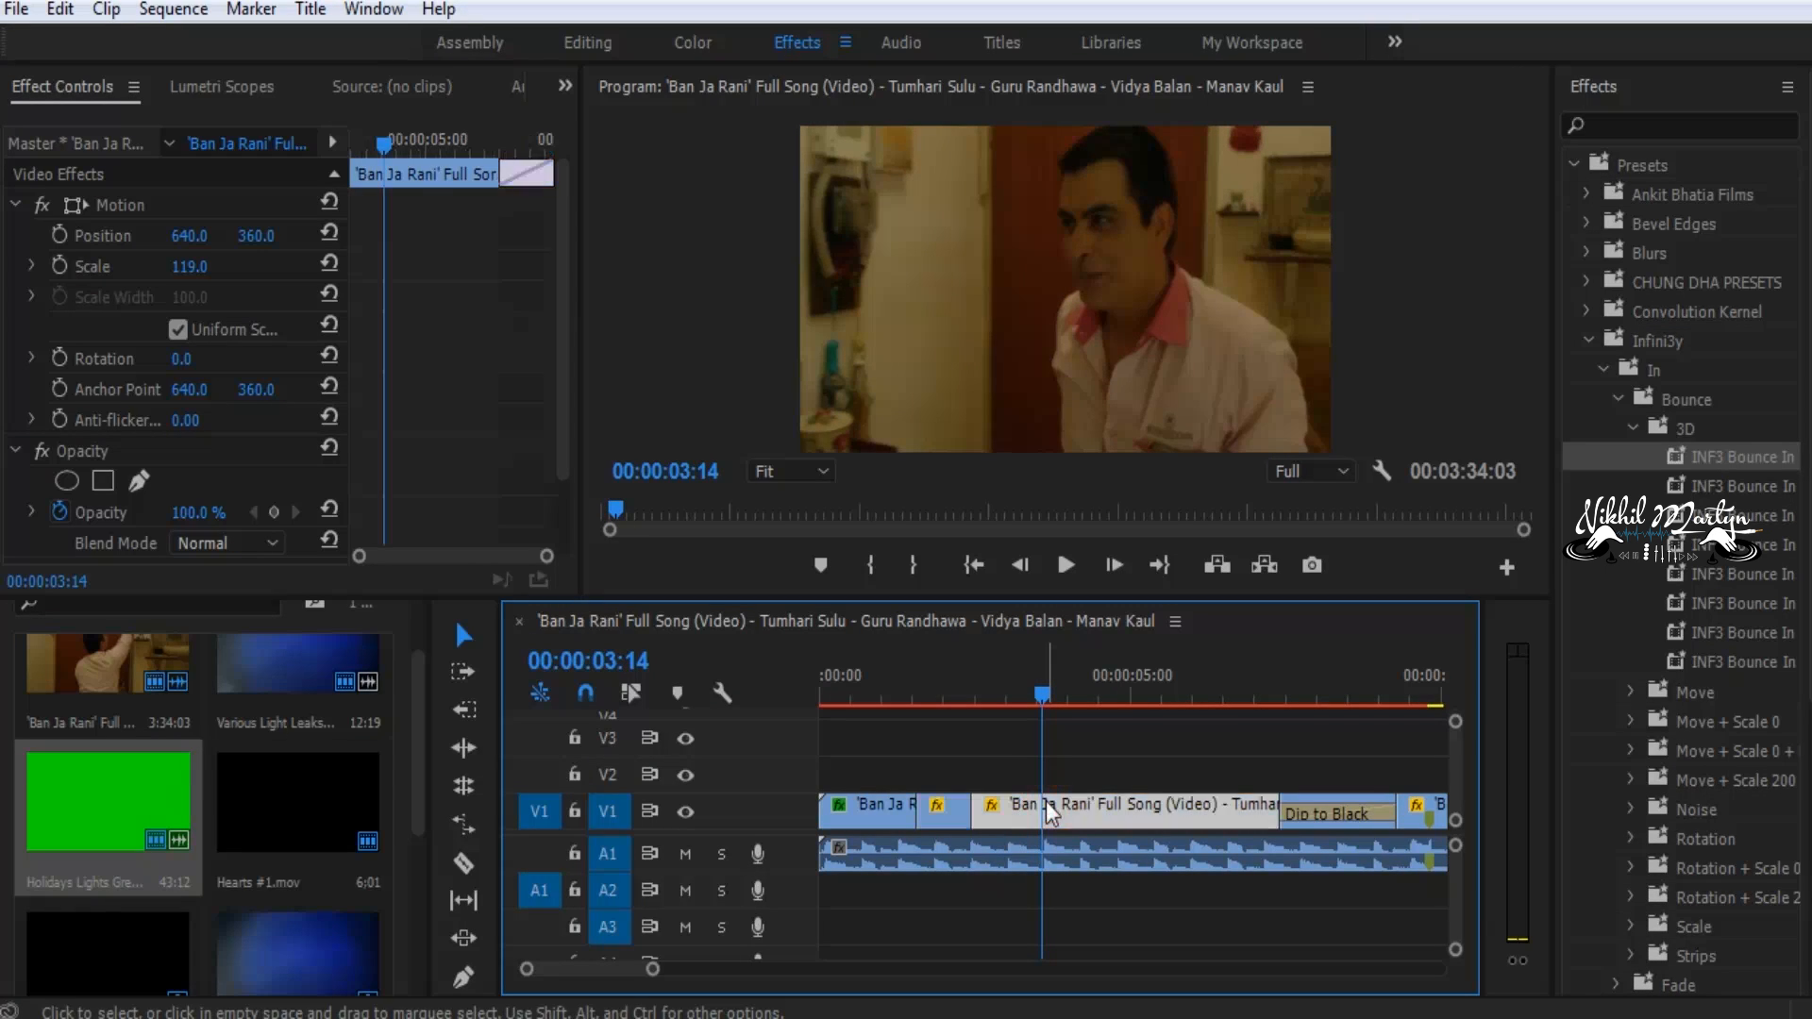
{"action": "key", "text": "ctrl+k"}
{"action": "left_click_drag", "start_coordinate": [1076, 696], "coordinate": [1119, 696]}
{"action": "left_click", "coordinate": [1112, 814]}
{"action": "key", "text": "ctrl+k"}
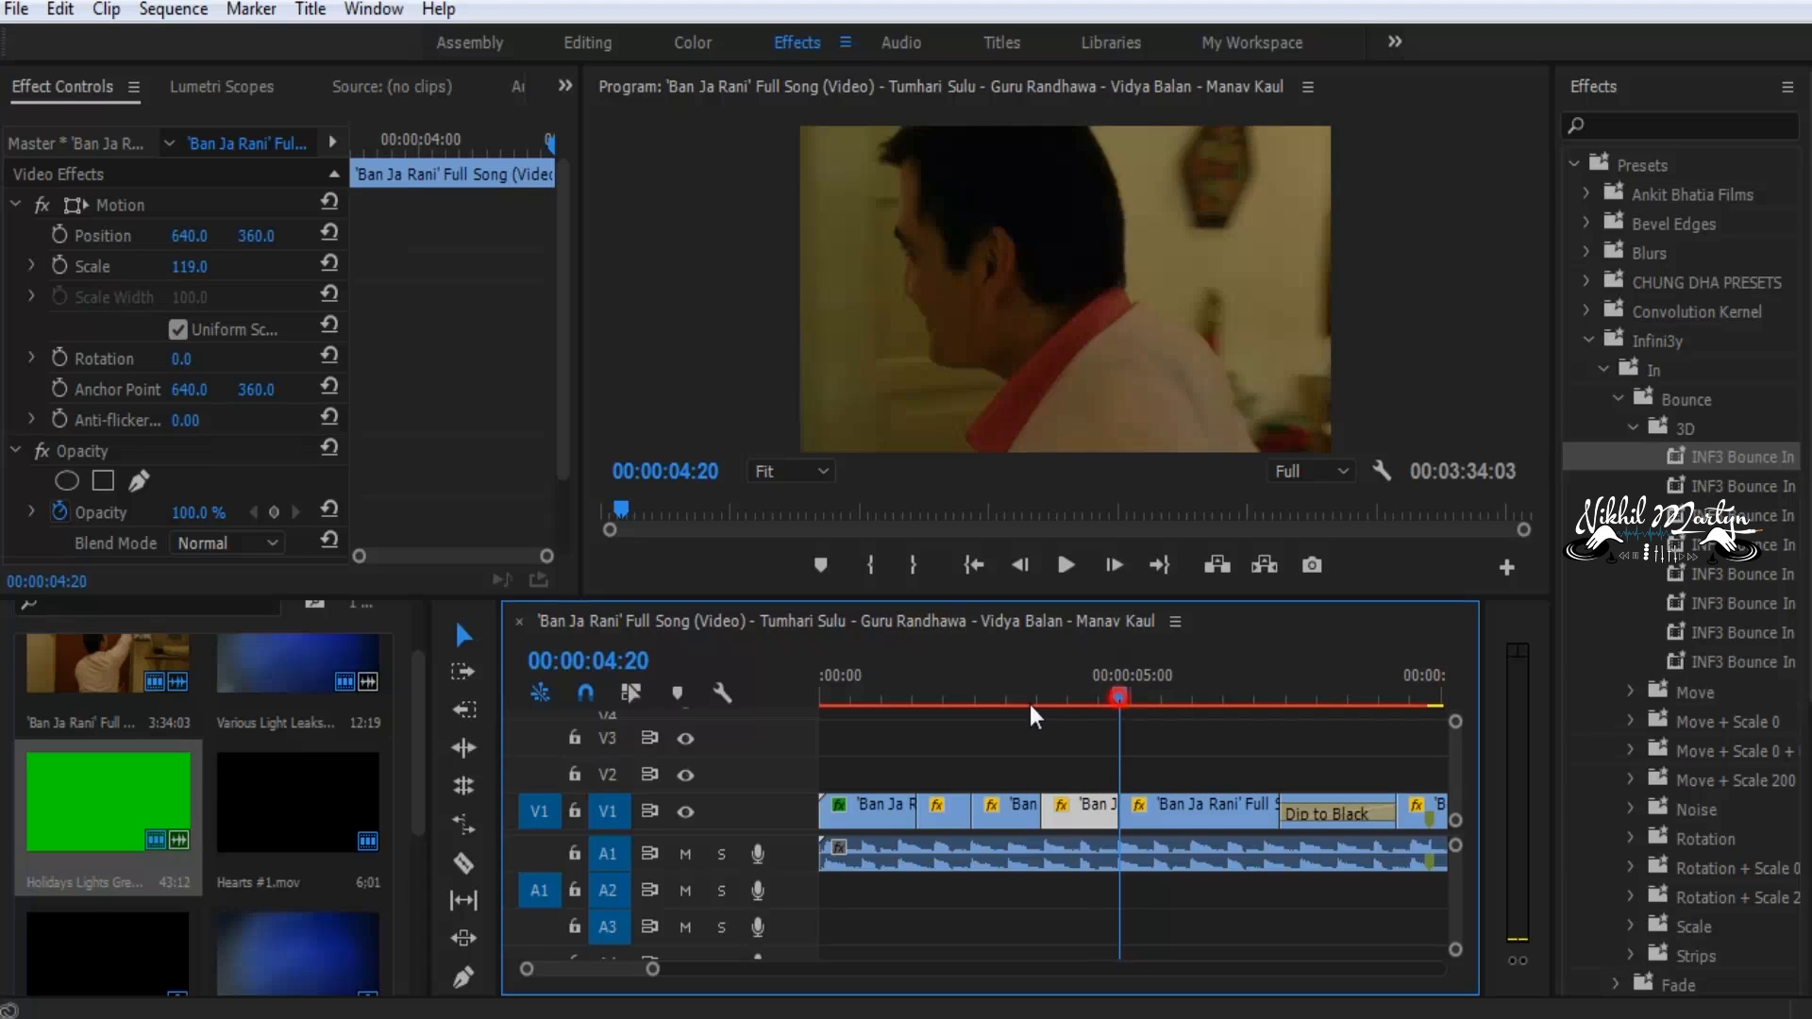
Apply the sixth INF3 Bounce In preset from the 3D folder to the V1 clip starting at 00:00:02:11
{"action": "key", "text": "Home"}
{"action": "left_click_drag", "start_coordinate": [1761, 604], "coordinate": [1007, 813]}
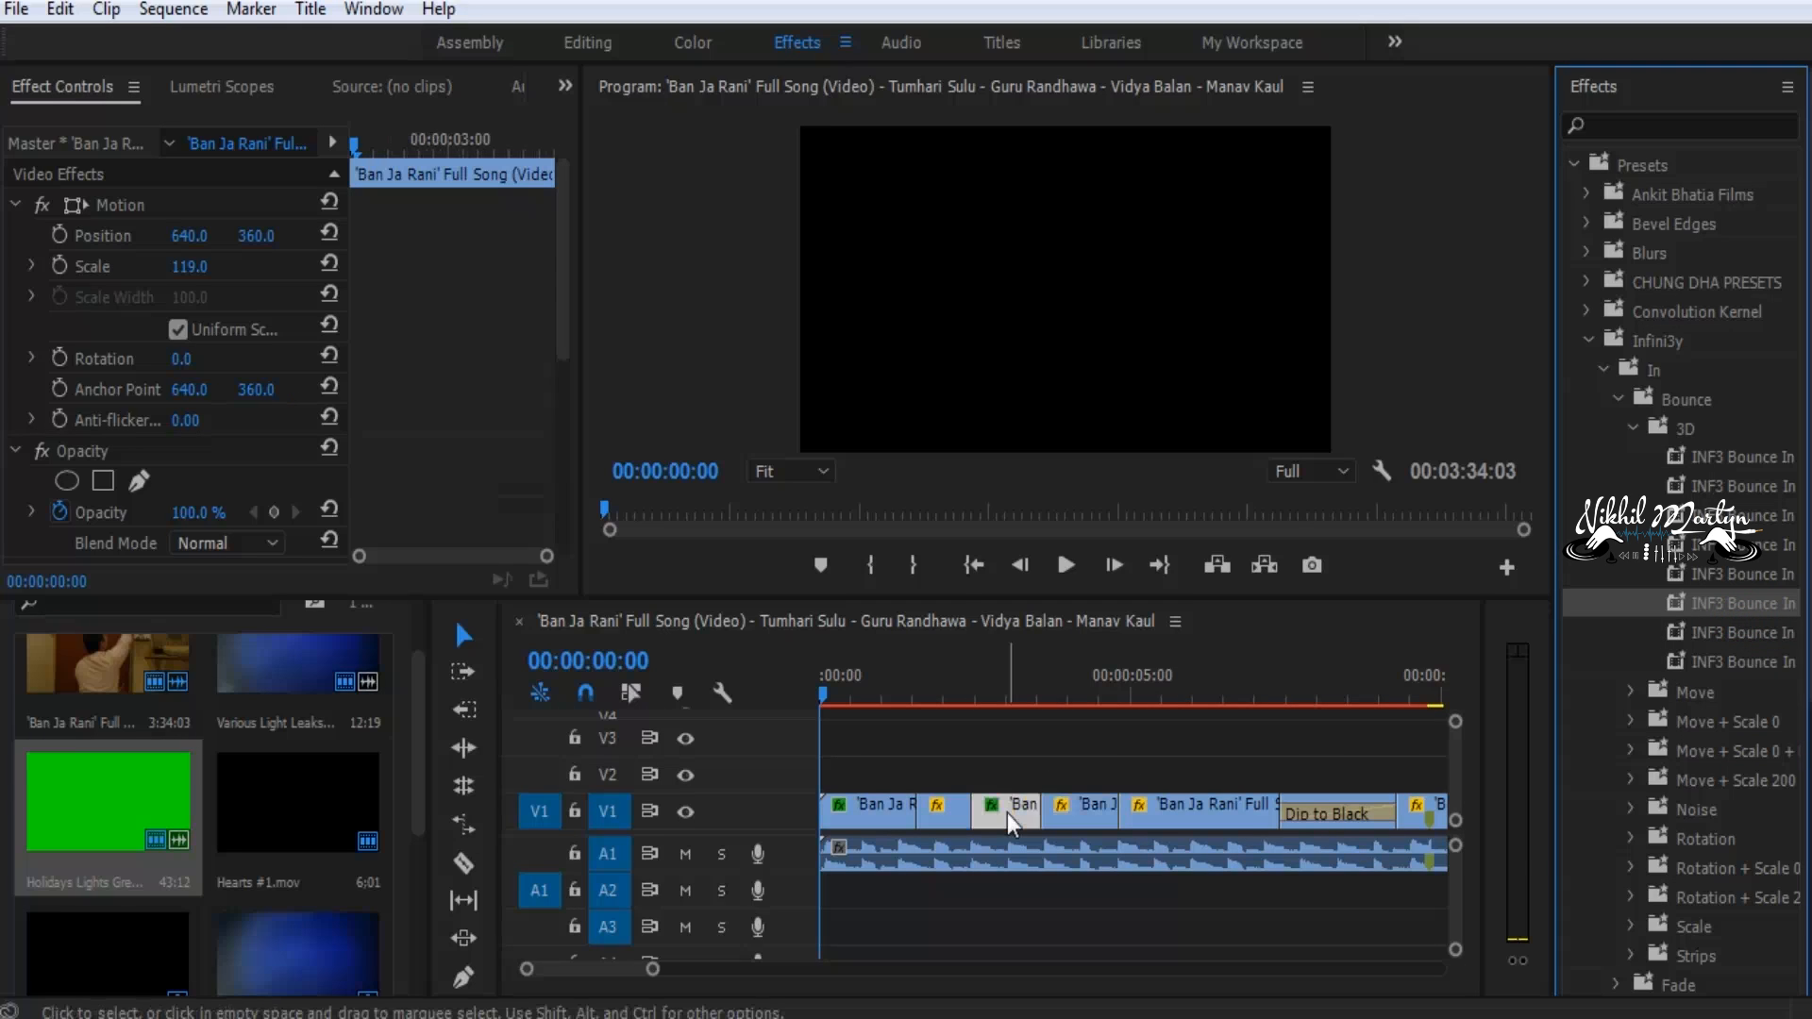
Apply the seventh INF3 Bounce In preset from the Rotation folder to the V1 clip starting at 00:00:03:14 and play the sequence to about 00:00:06:12
{"action": "left_click", "coordinate": [1632, 428]}
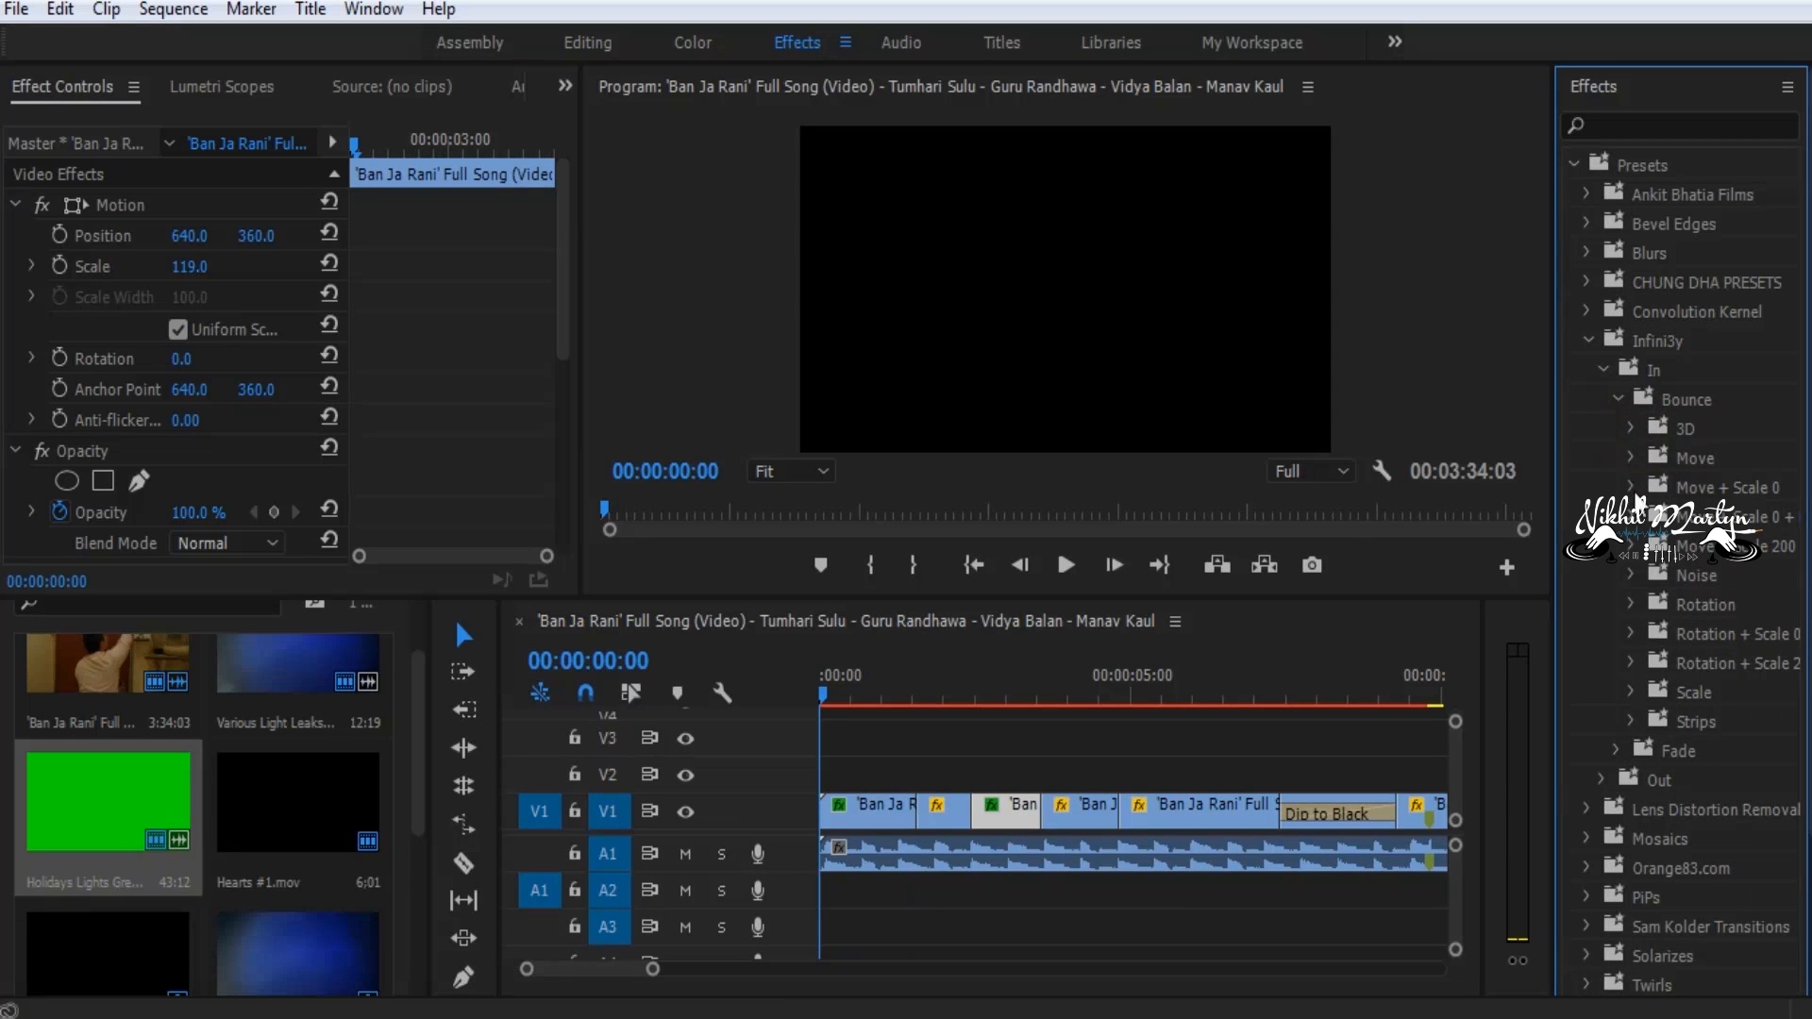
{"action": "left_click", "coordinate": [1632, 604]}
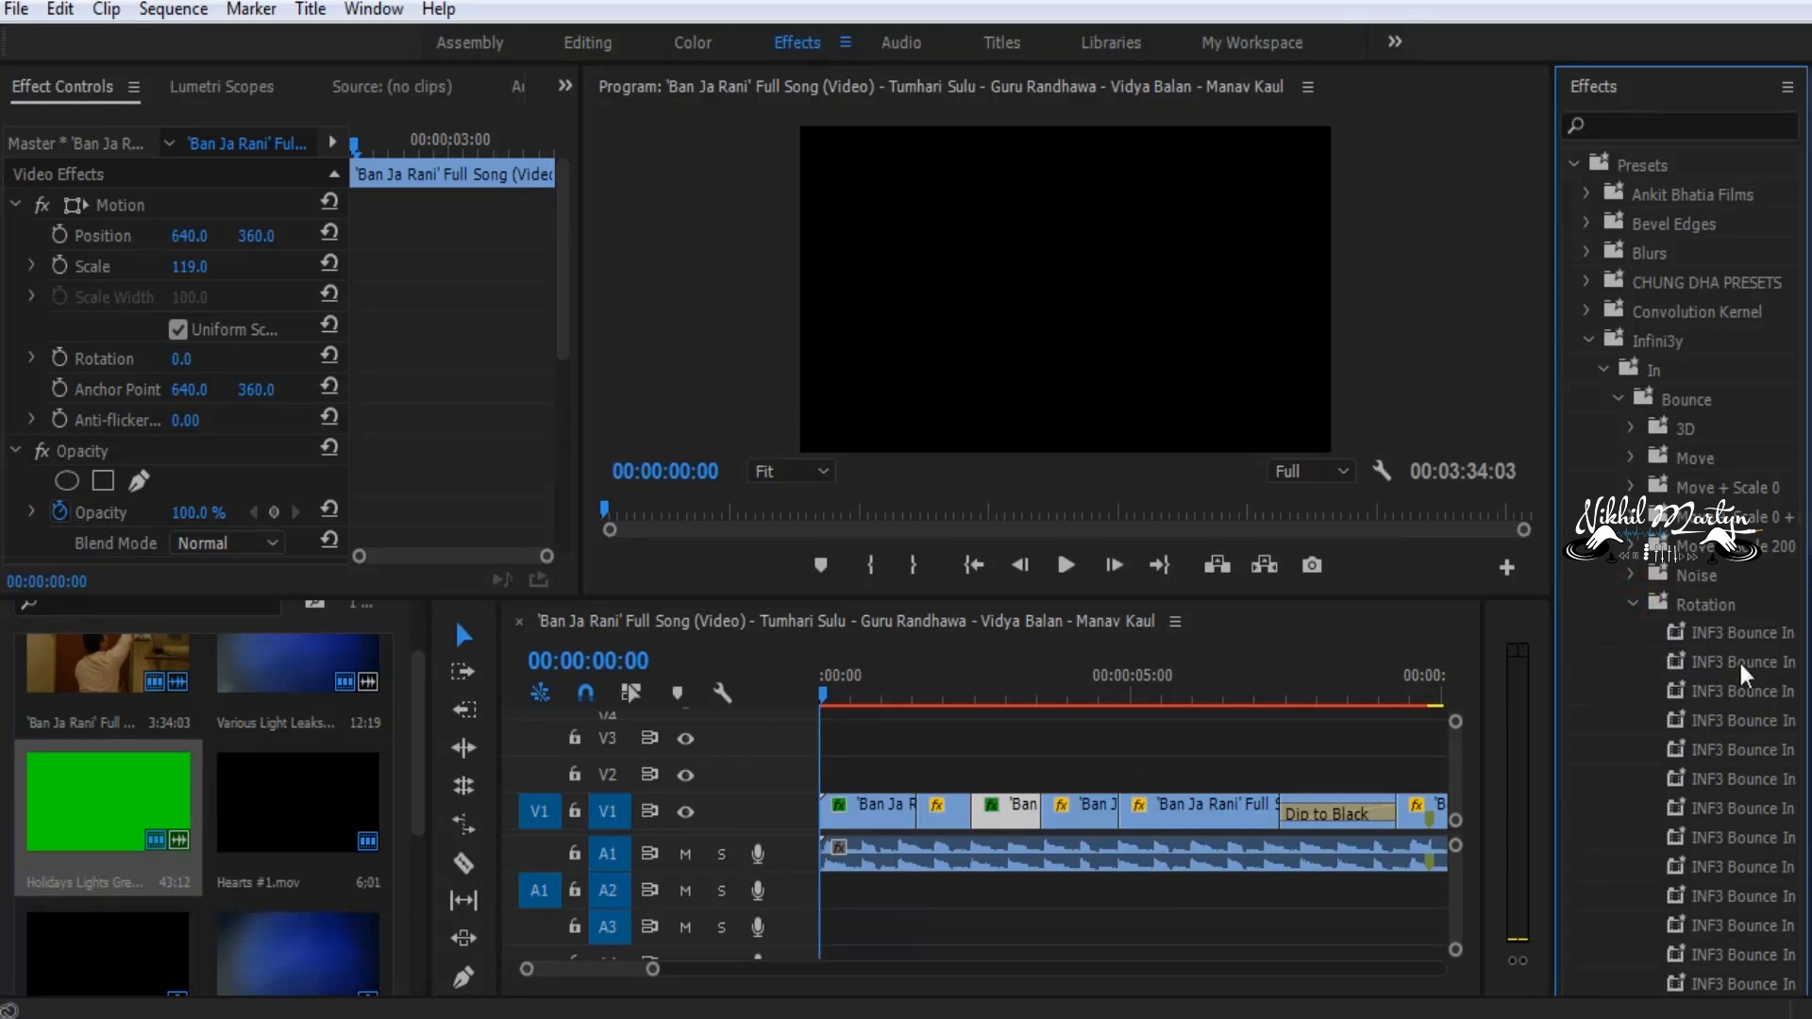
{"action": "scroll", "coordinate": [1741, 674], "scroll_direction": "down", "scroll_amount": 5}
{"action": "left_click_drag", "start_coordinate": [1743, 351], "coordinate": [1099, 819]}
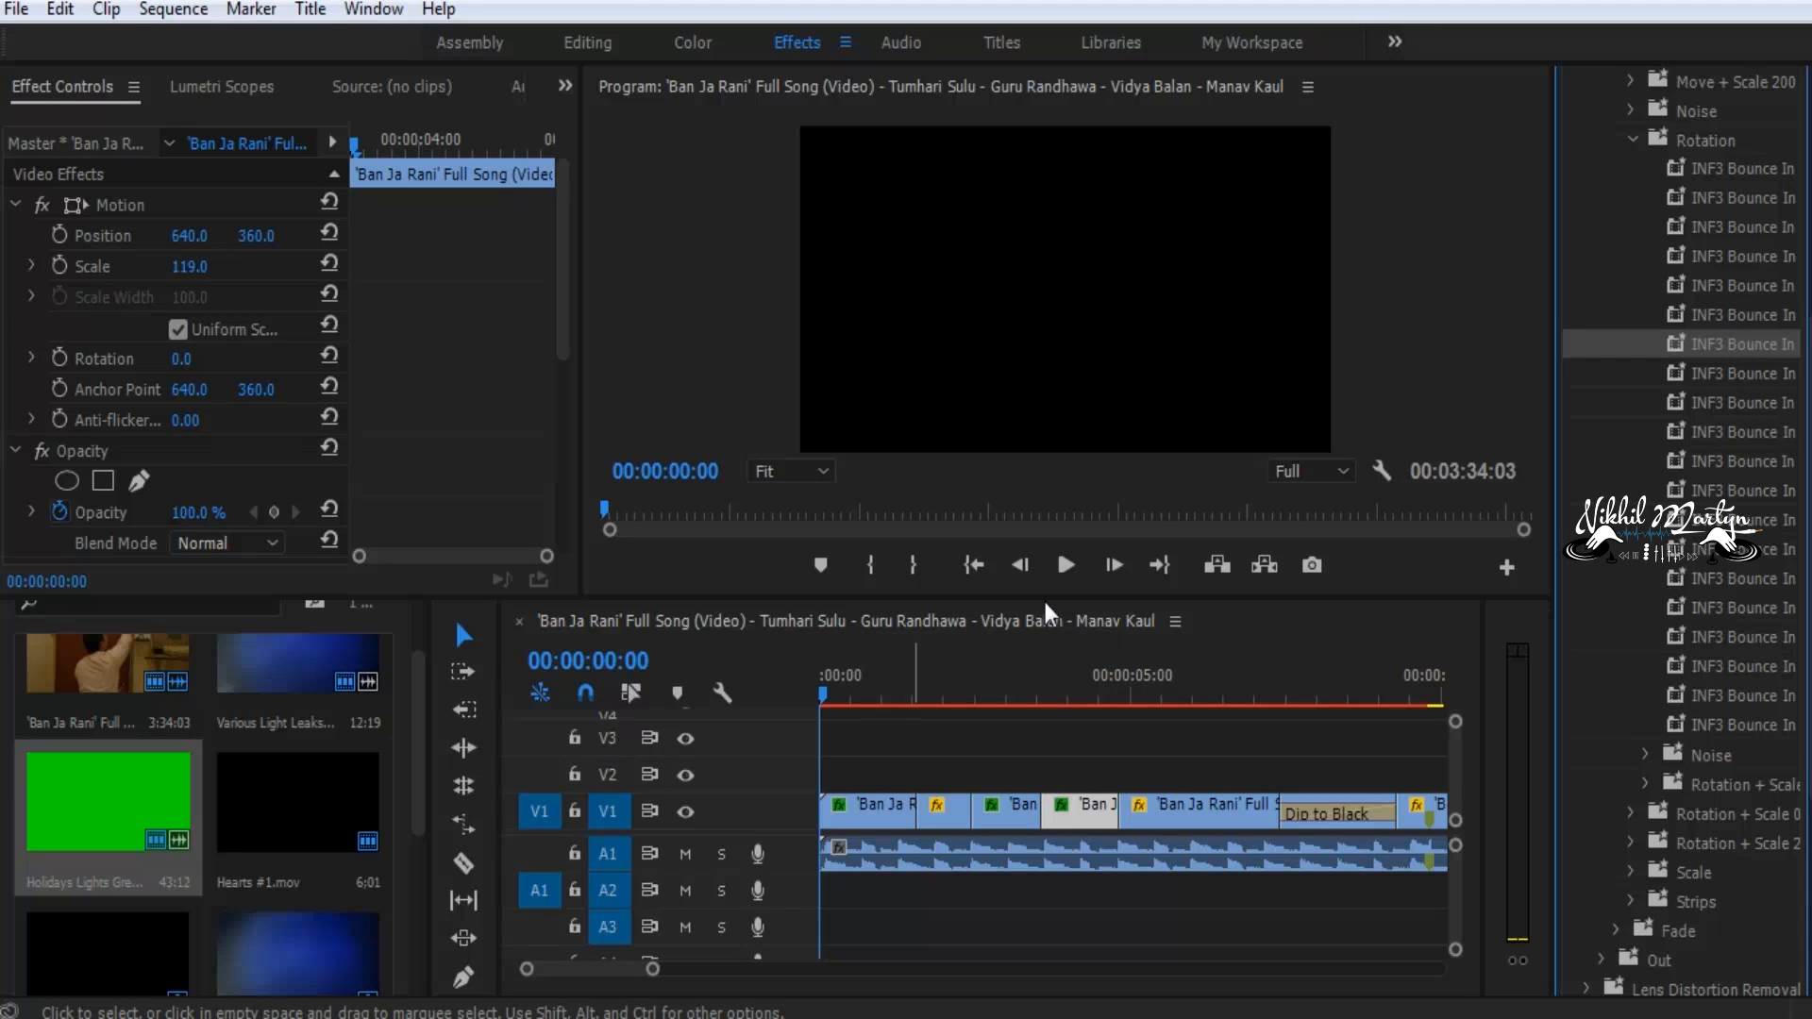
{"action": "left_click", "coordinate": [1066, 565]}
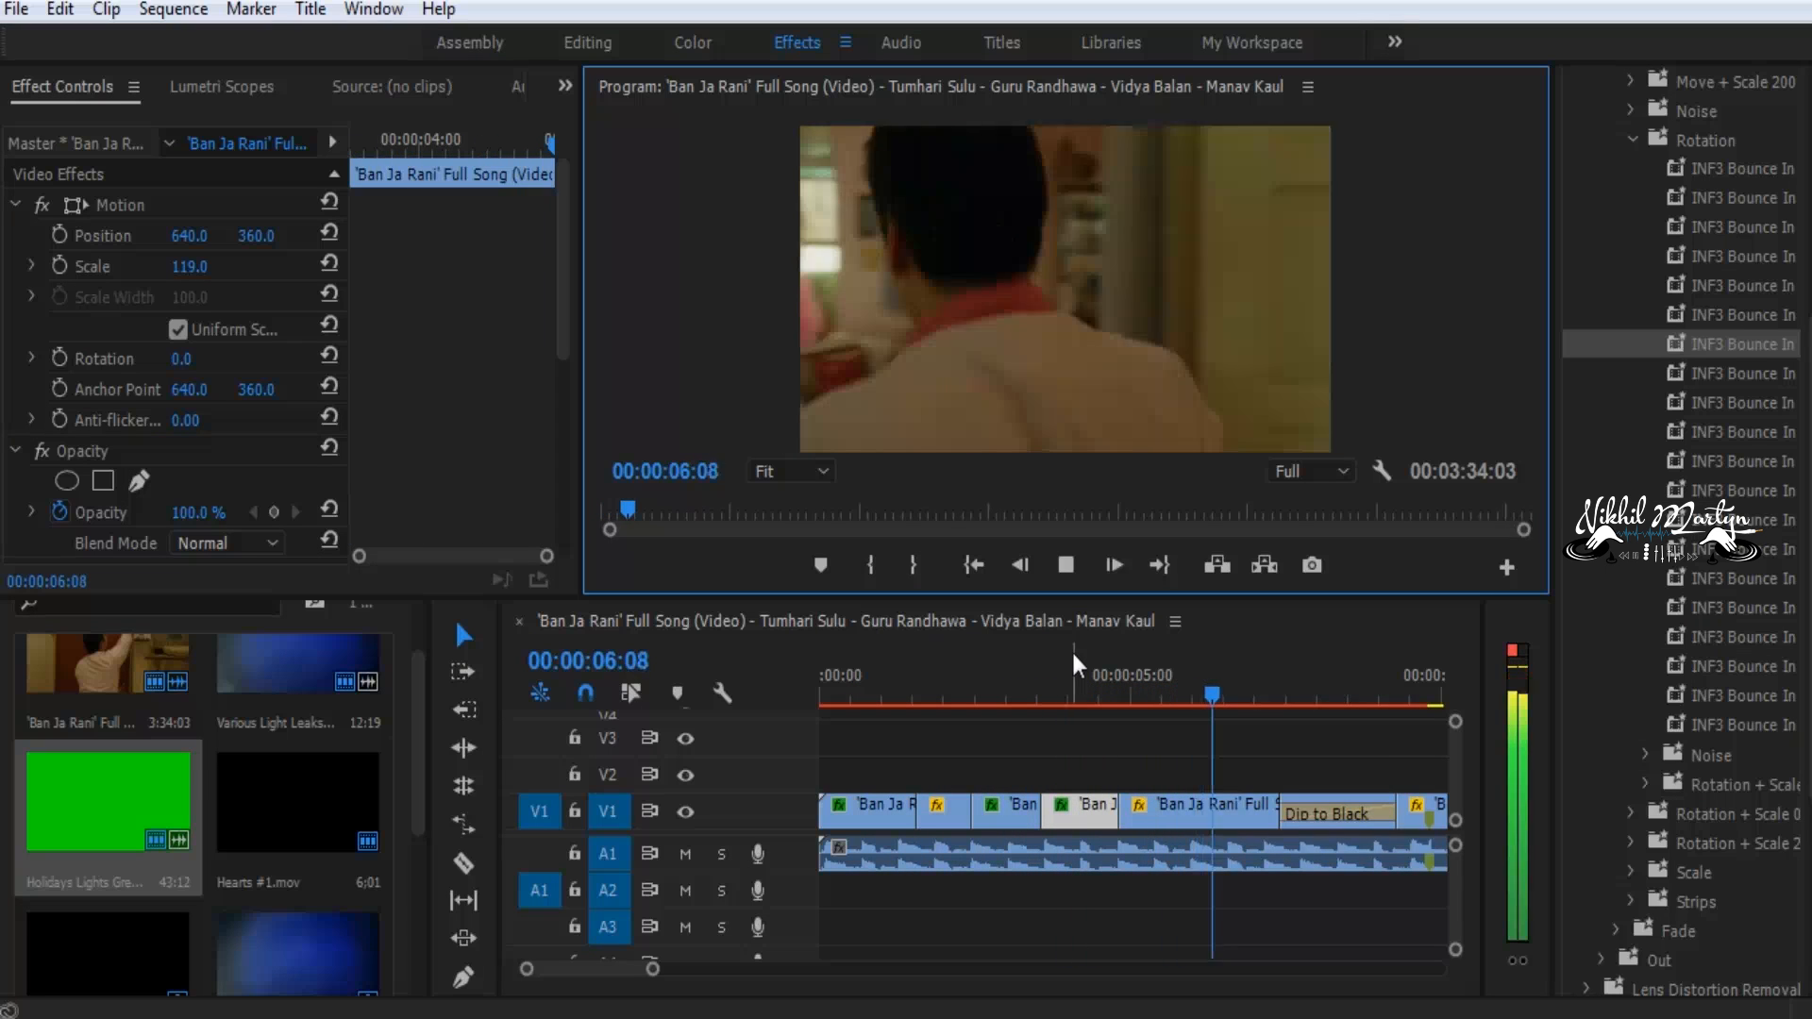
{"action": "key", "text": "space"}
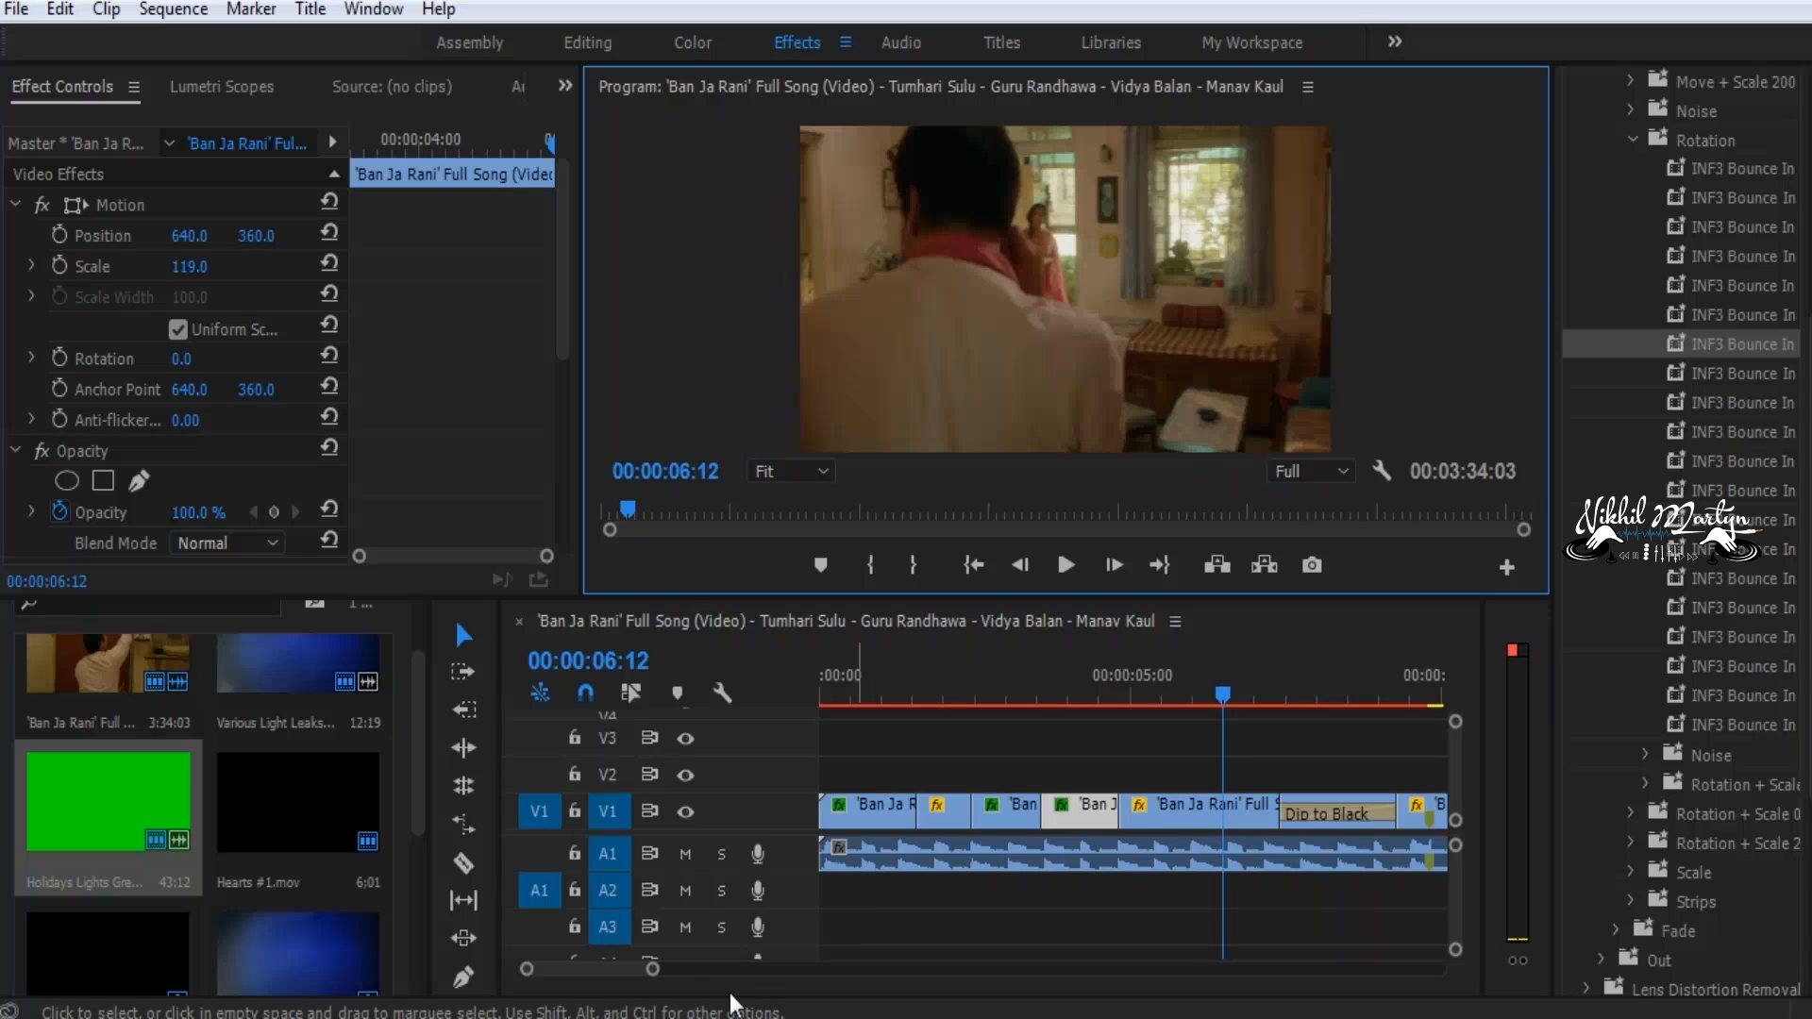
Move the Holidays Lights, Overlay and light leak clips from V6–V8 down to the visible tracks V3–V5
{"action": "left_click_drag", "start_coordinate": [652, 969], "coordinate": [946, 982]}
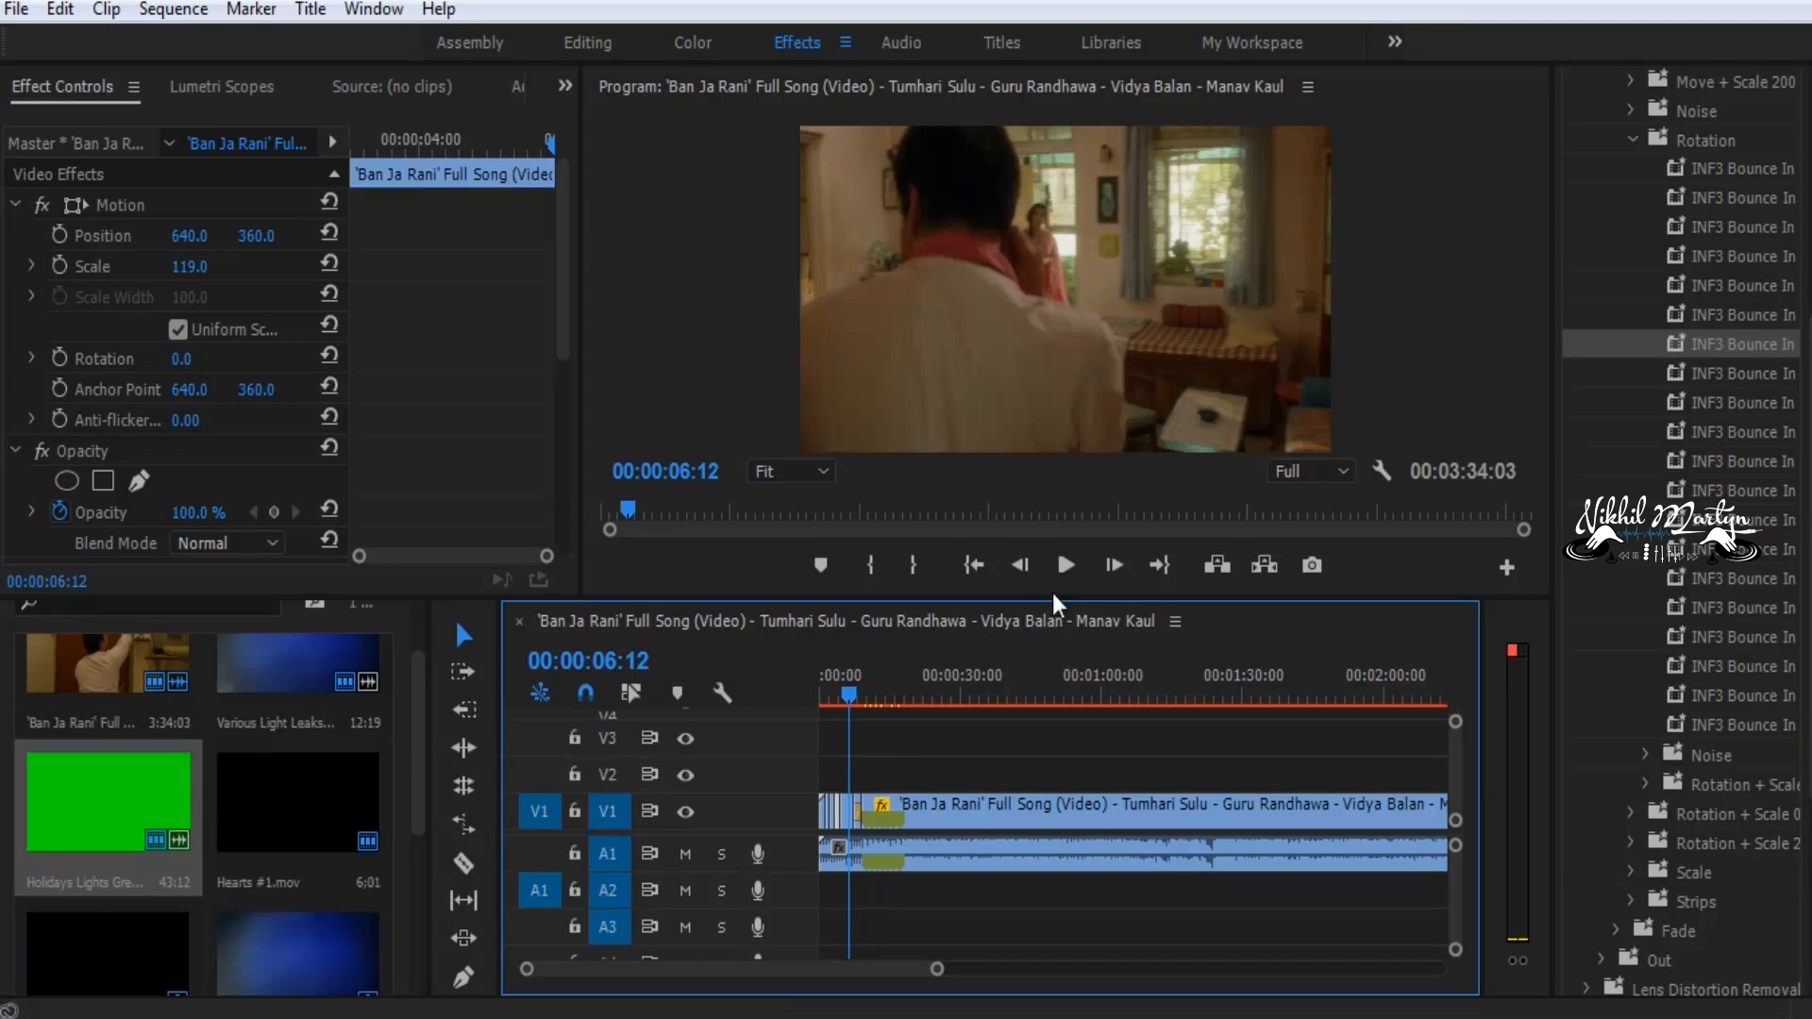
{"action": "left_click_drag", "start_coordinate": [1052, 596], "coordinate": [1064, 207]}
{"action": "left_click_drag", "start_coordinate": [1064, 272], "coordinate": [1076, 141]}
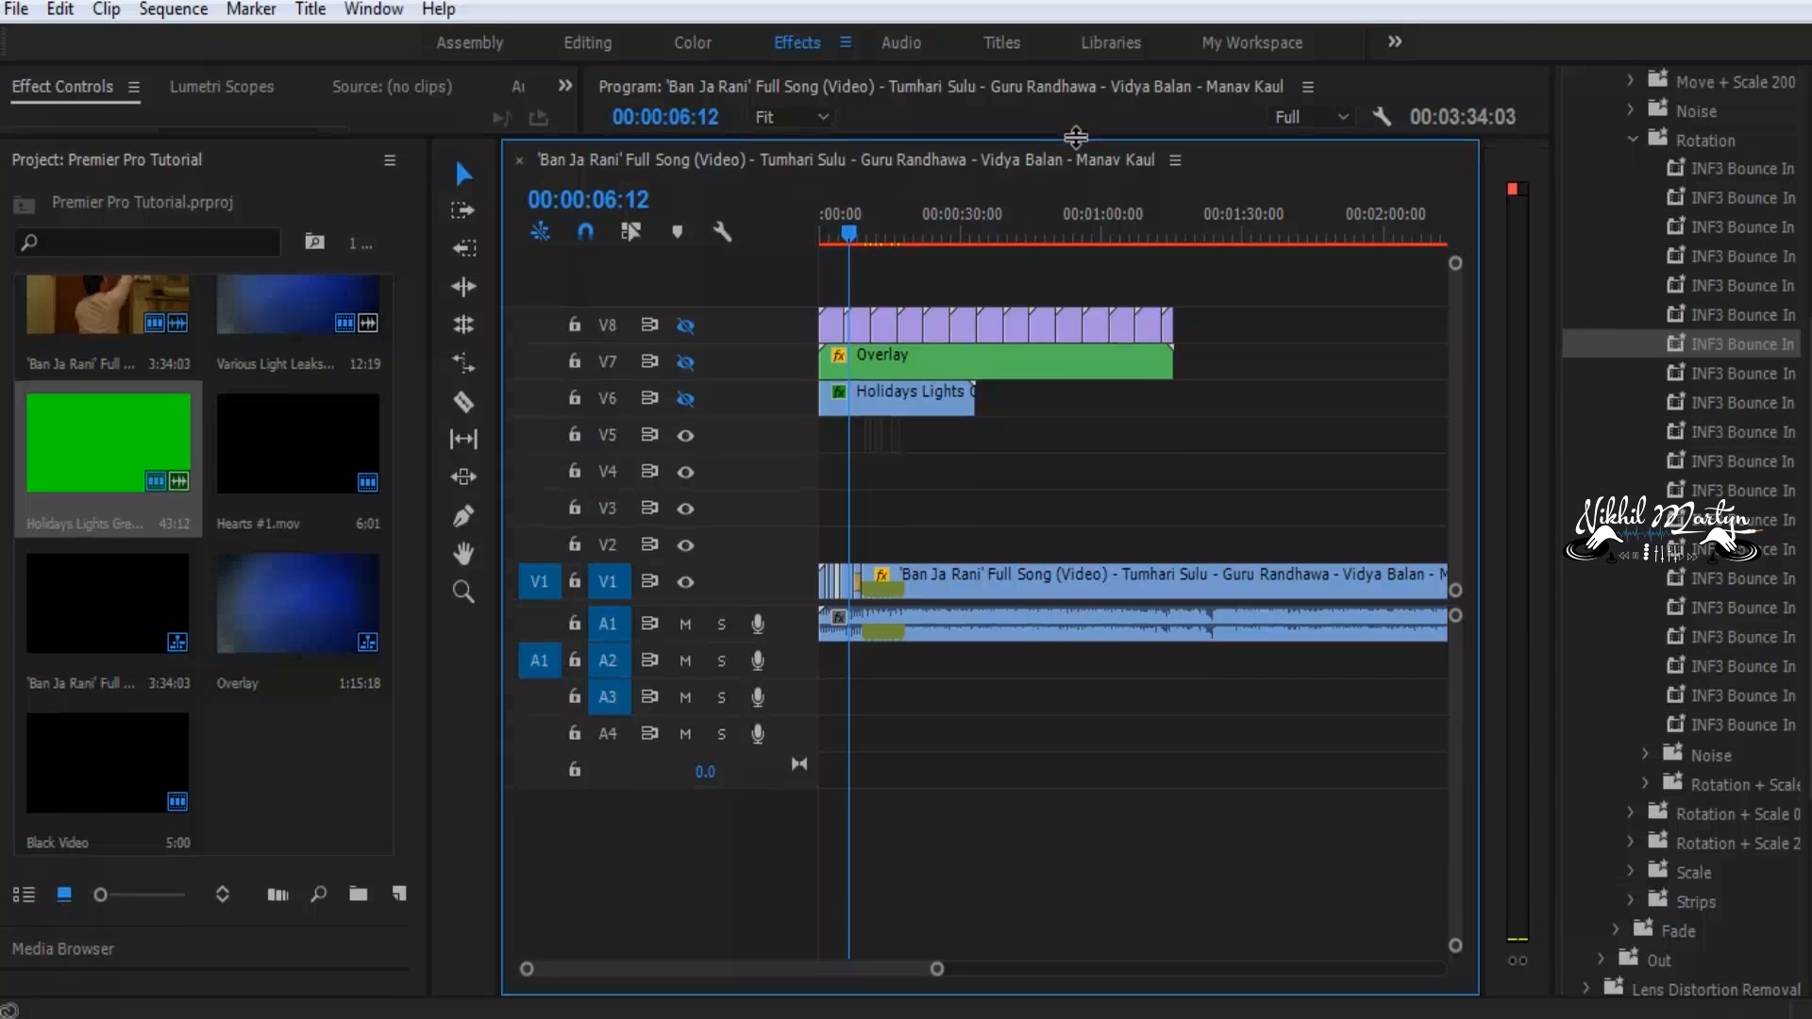
{"action": "left_click_drag", "start_coordinate": [1248, 281], "coordinate": [793, 472]}
{"action": "left_click_drag", "start_coordinate": [895, 345], "coordinate": [892, 512]}
{"action": "left_click_drag", "start_coordinate": [1083, 139], "coordinate": [1105, 474]}
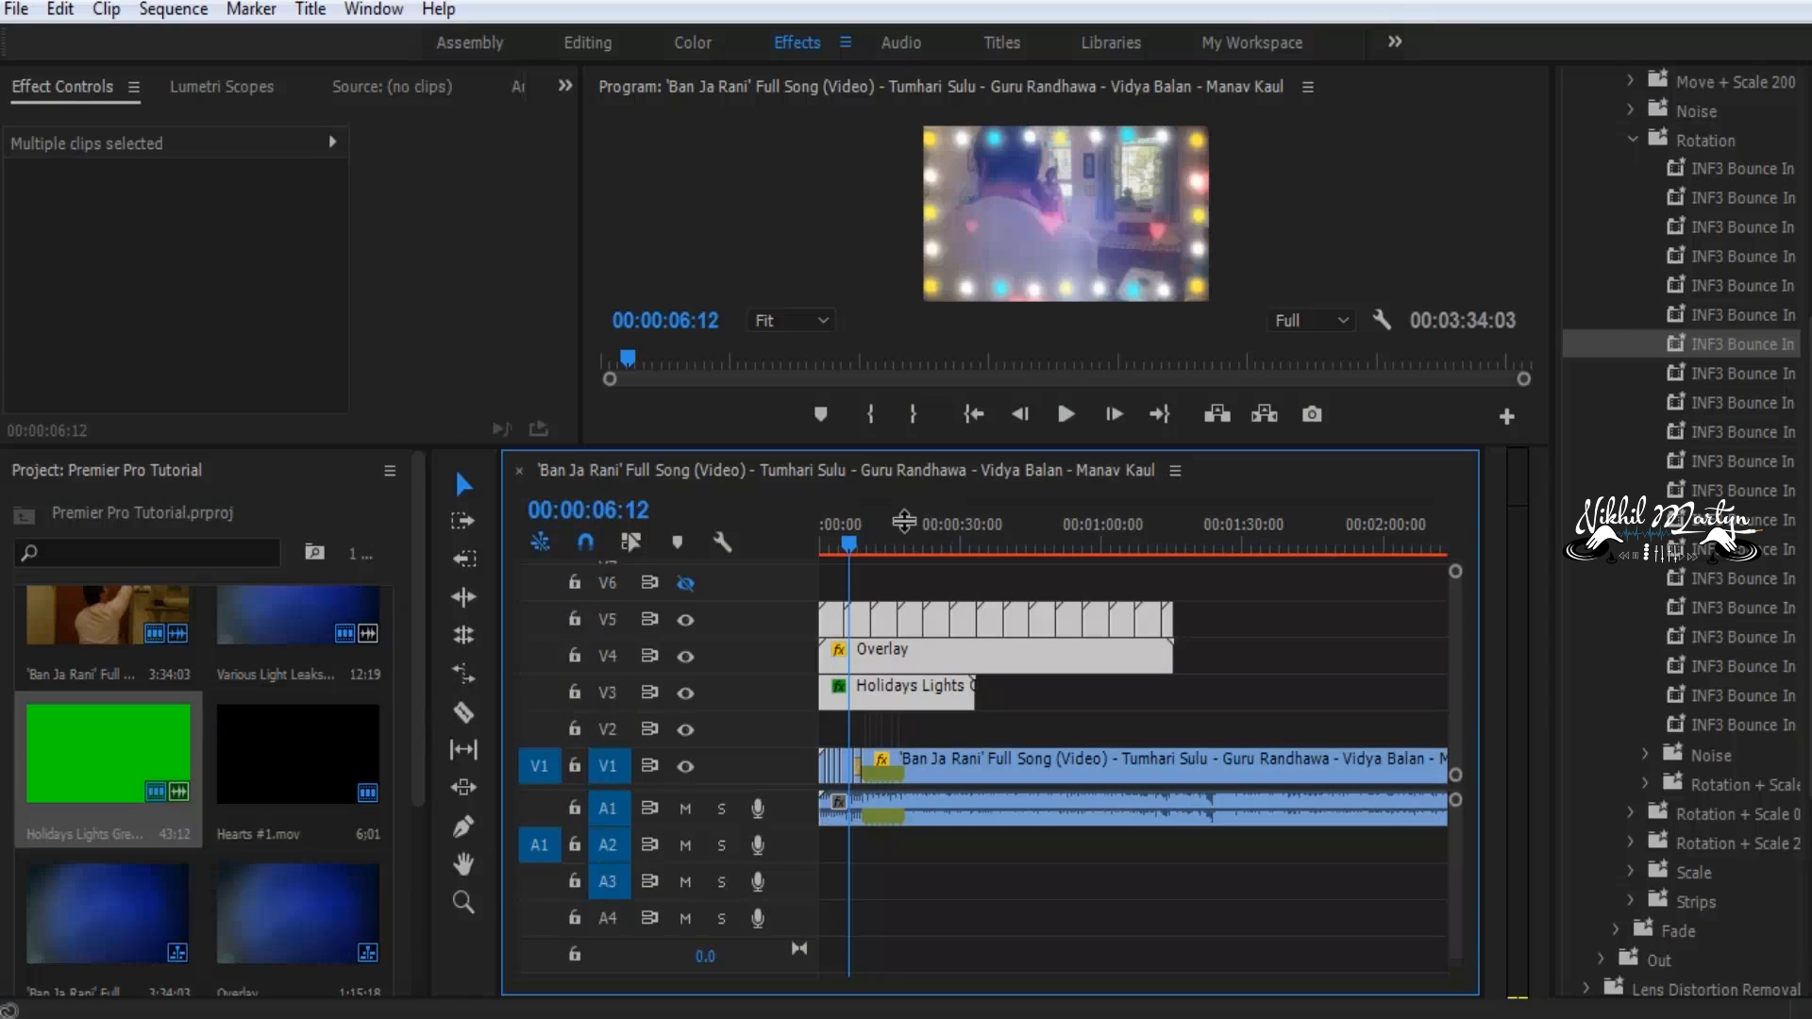
Split the selected overlay clips on V3, V4 and V5 at 00:00:19:02
{"action": "left_click_drag", "start_coordinate": [849, 572], "coordinate": [910, 589]}
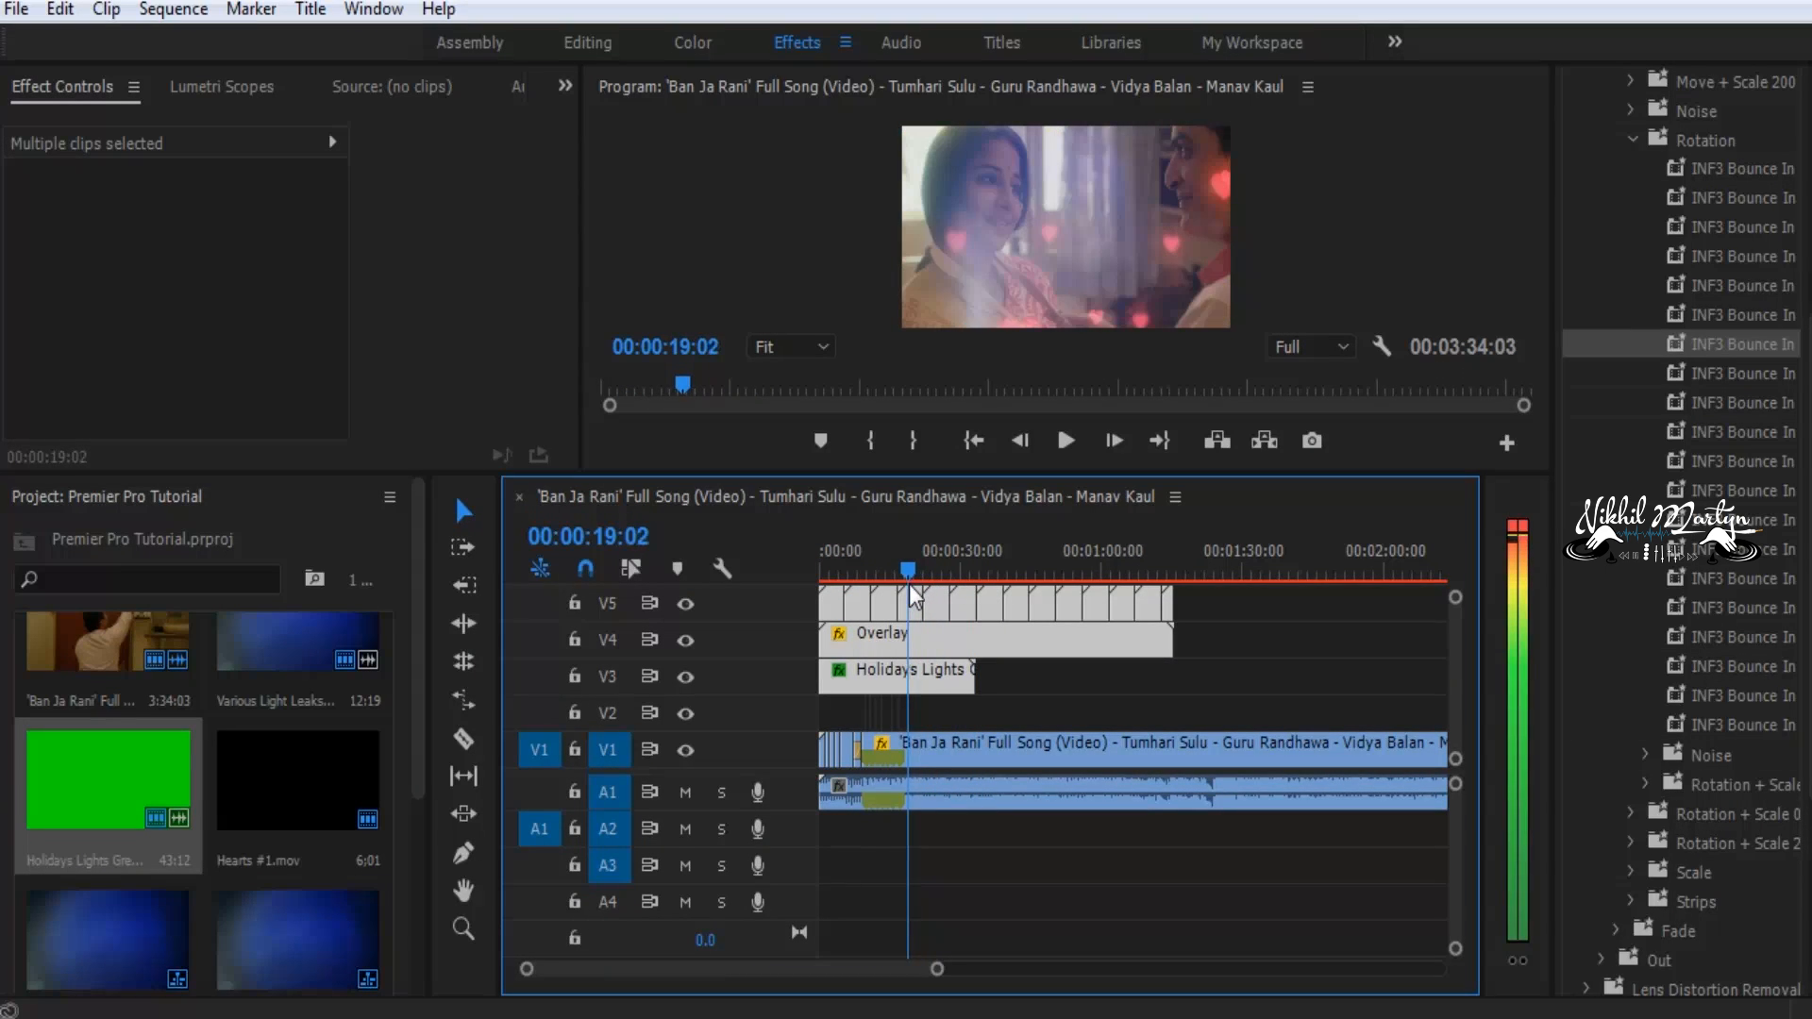
{"action": "key", "text": "ctrl+k"}
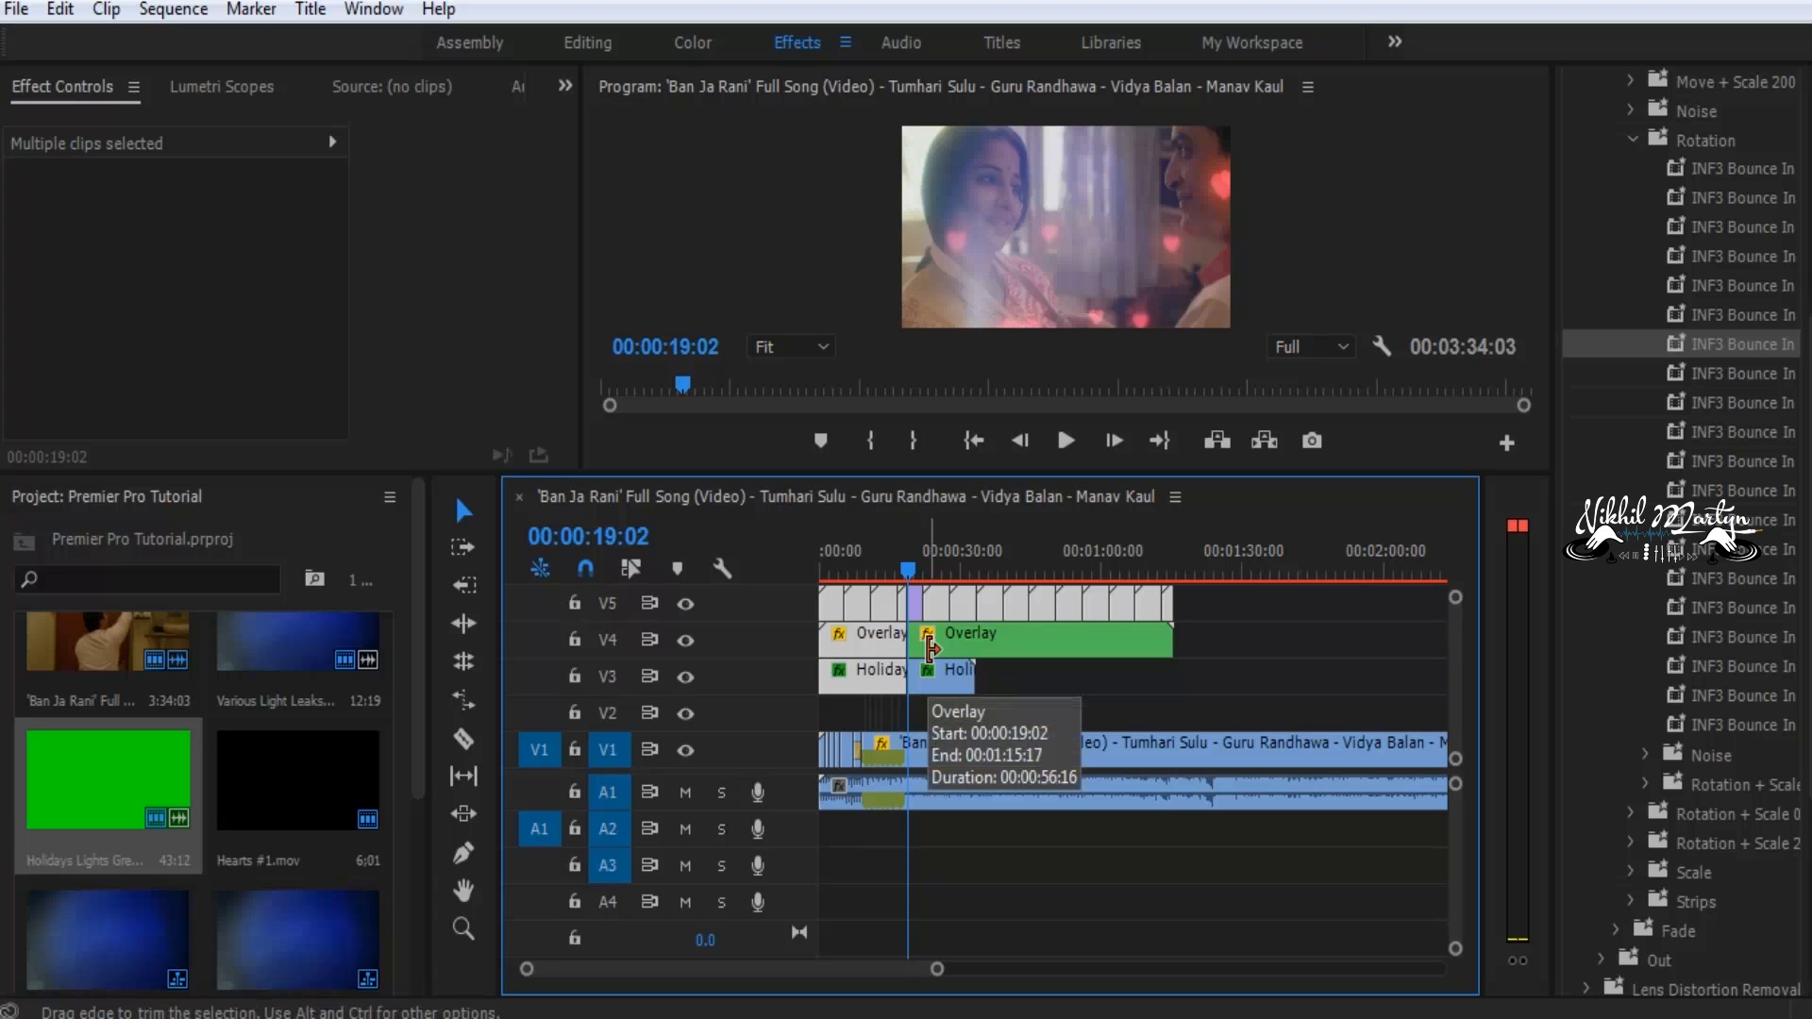
Delete the V3–V5 overlay pieces after 00:00:19:02, and cut the V1 video and A1 audio there, removing their remainders
{"action": "left_click_drag", "start_coordinate": [1239, 596], "coordinate": [918, 713]}
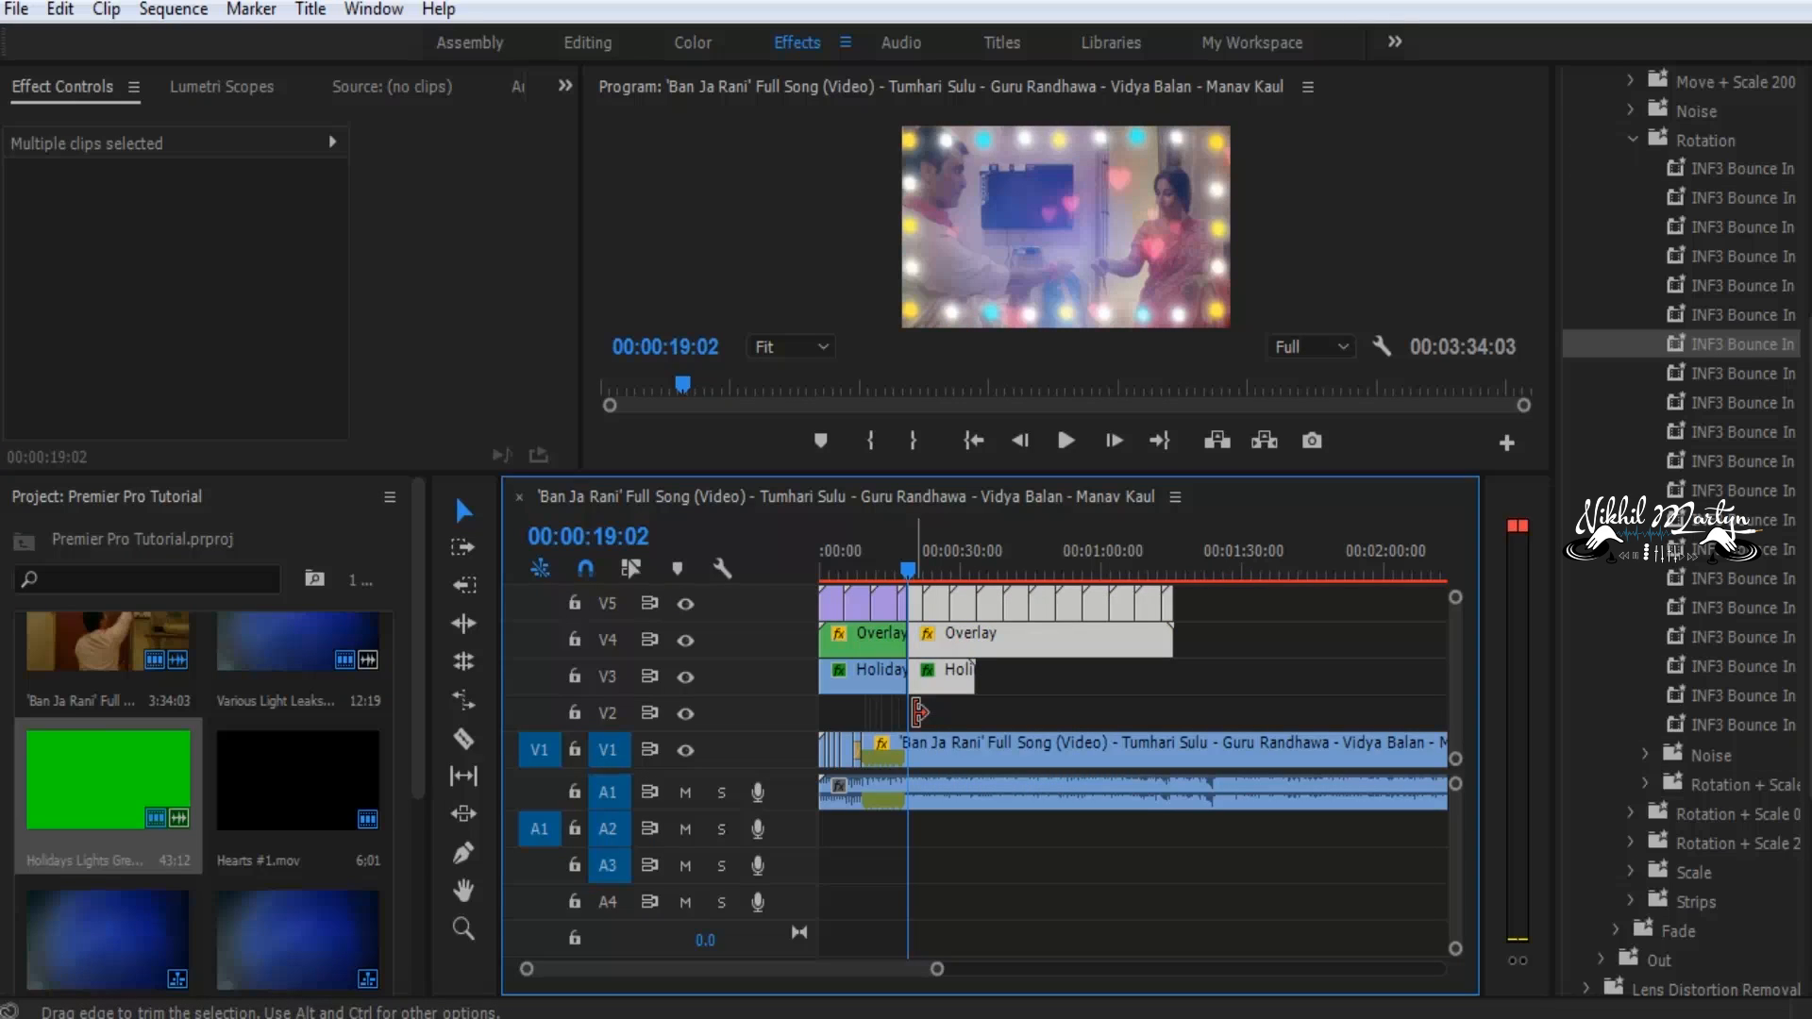
{"action": "key", "text": "Delete"}
{"action": "left_click", "coordinate": [939, 746]}
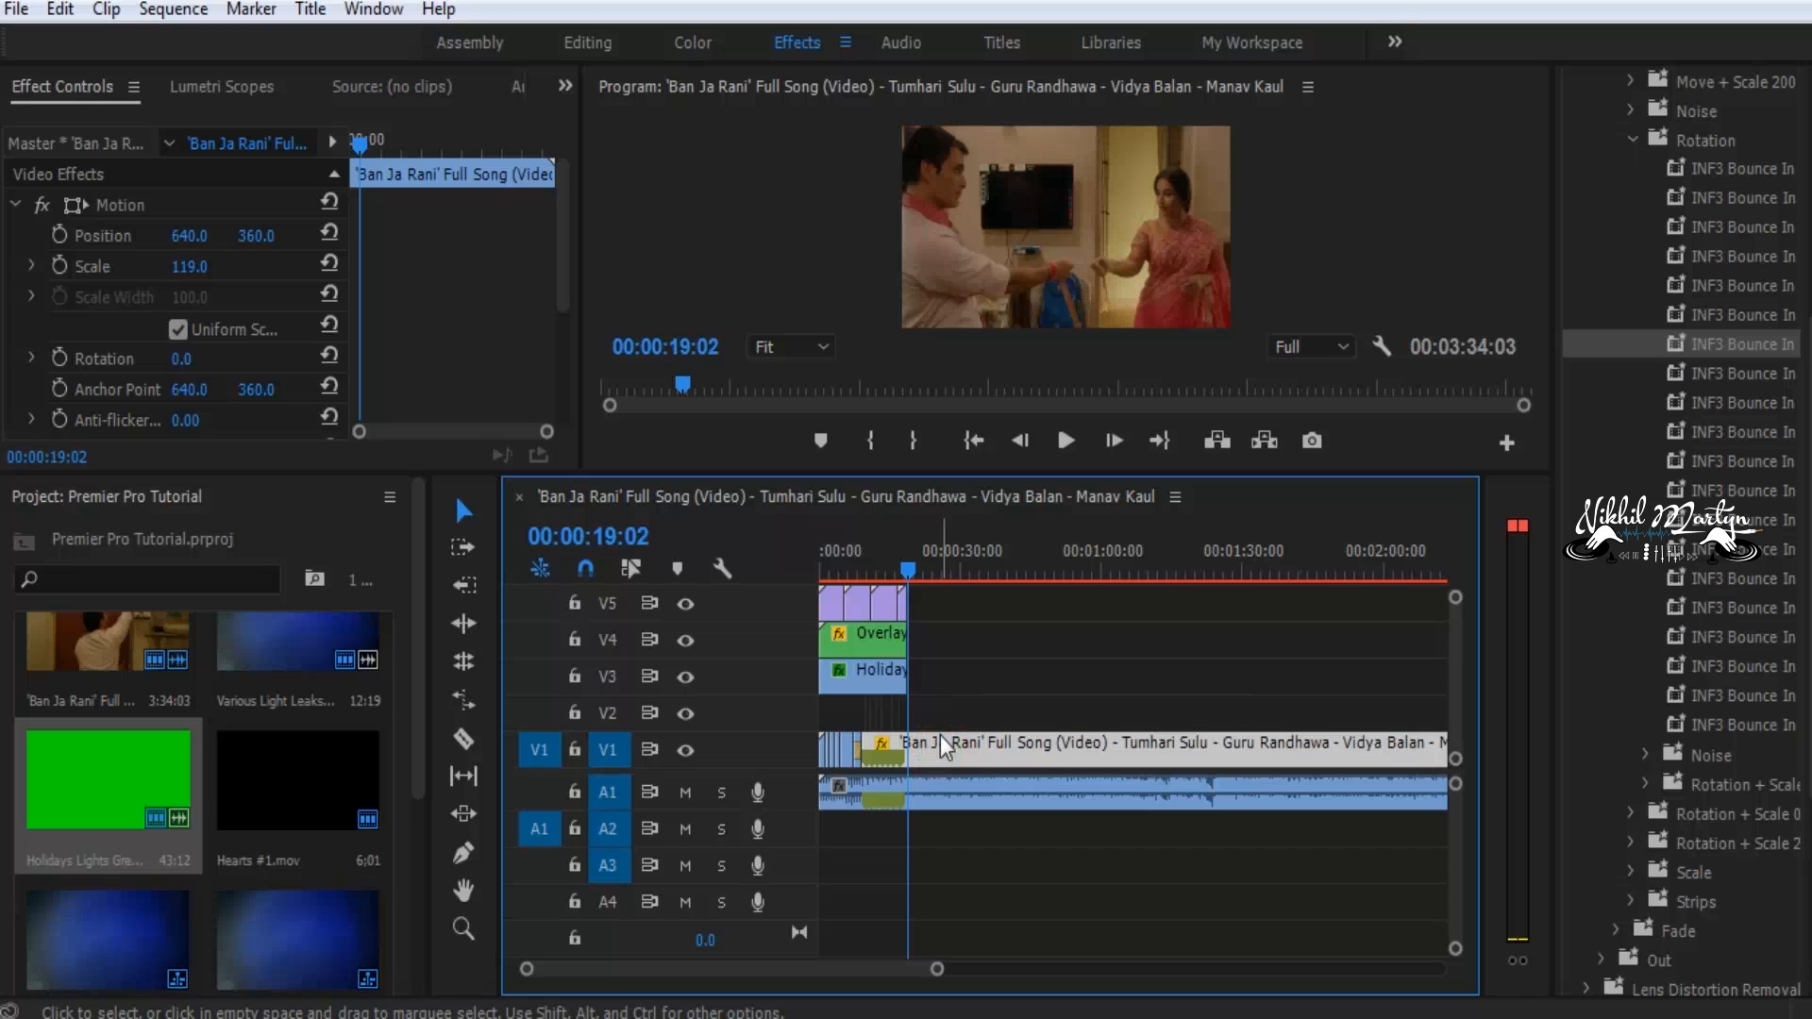
{"action": "left_click", "coordinate": [975, 799]}
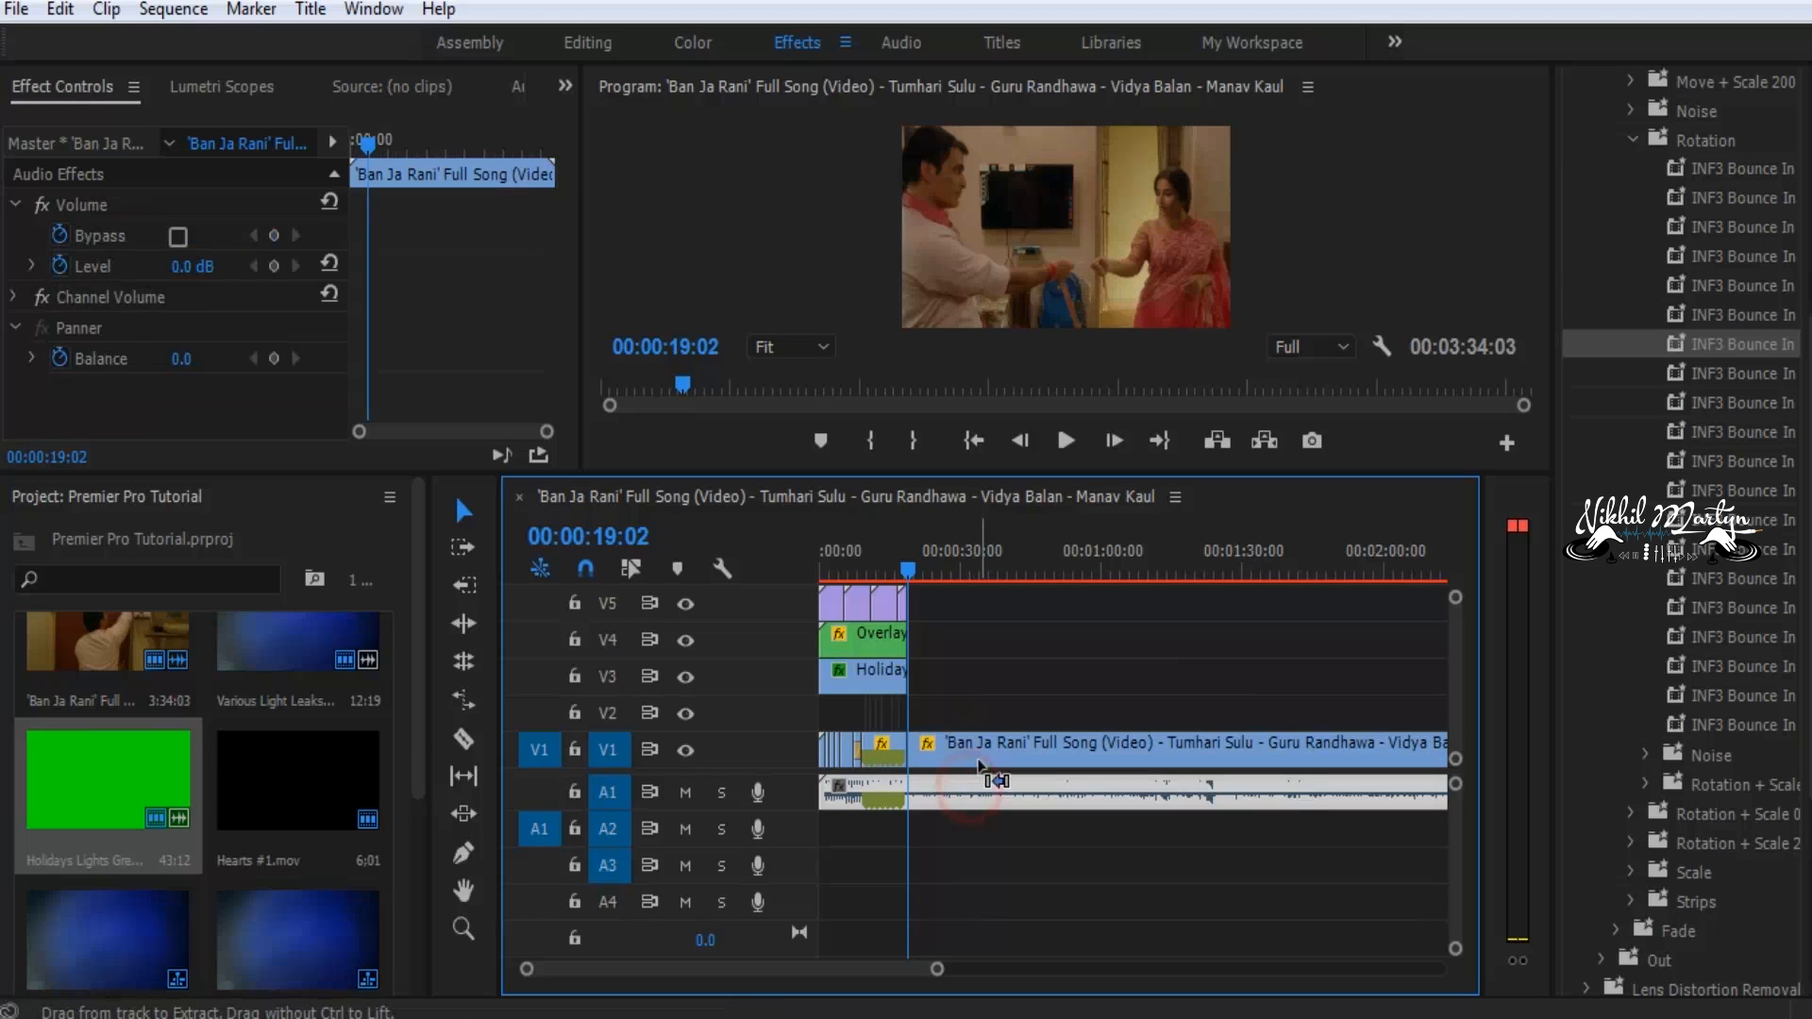
{"action": "left_click_drag", "start_coordinate": [1225, 715], "coordinate": [1187, 845]}
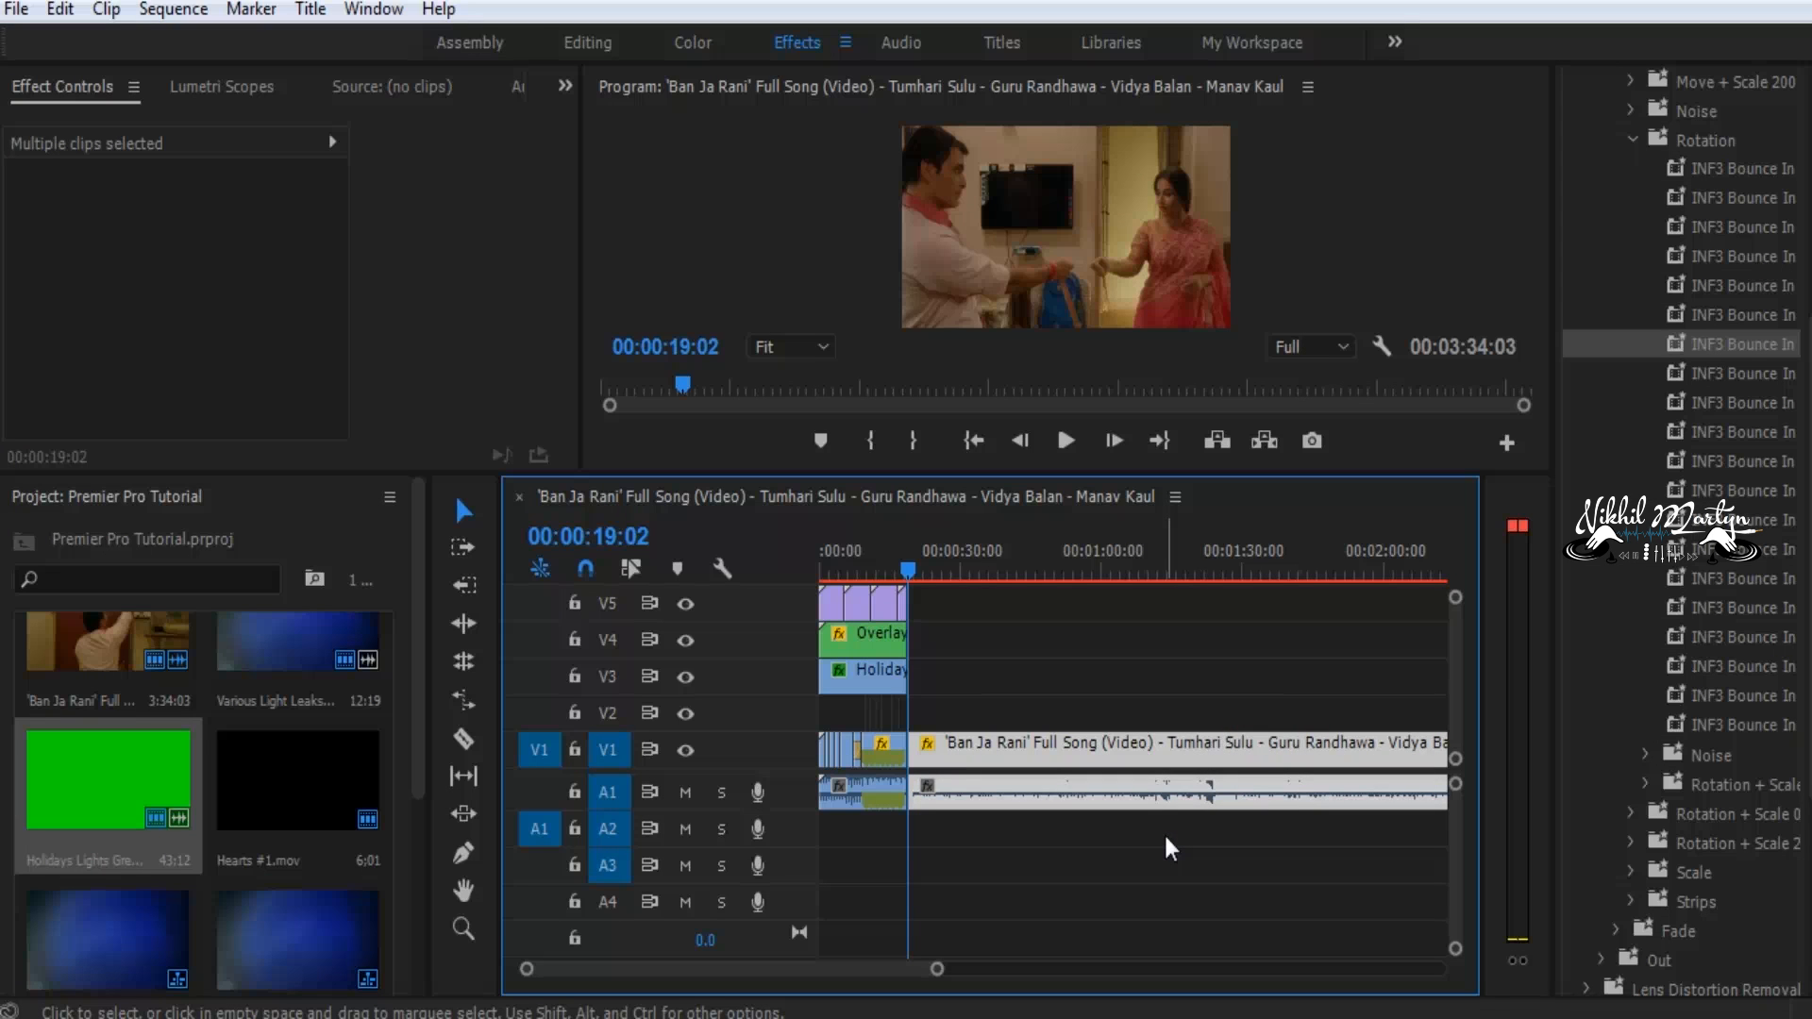
{"action": "key", "text": "Delete"}
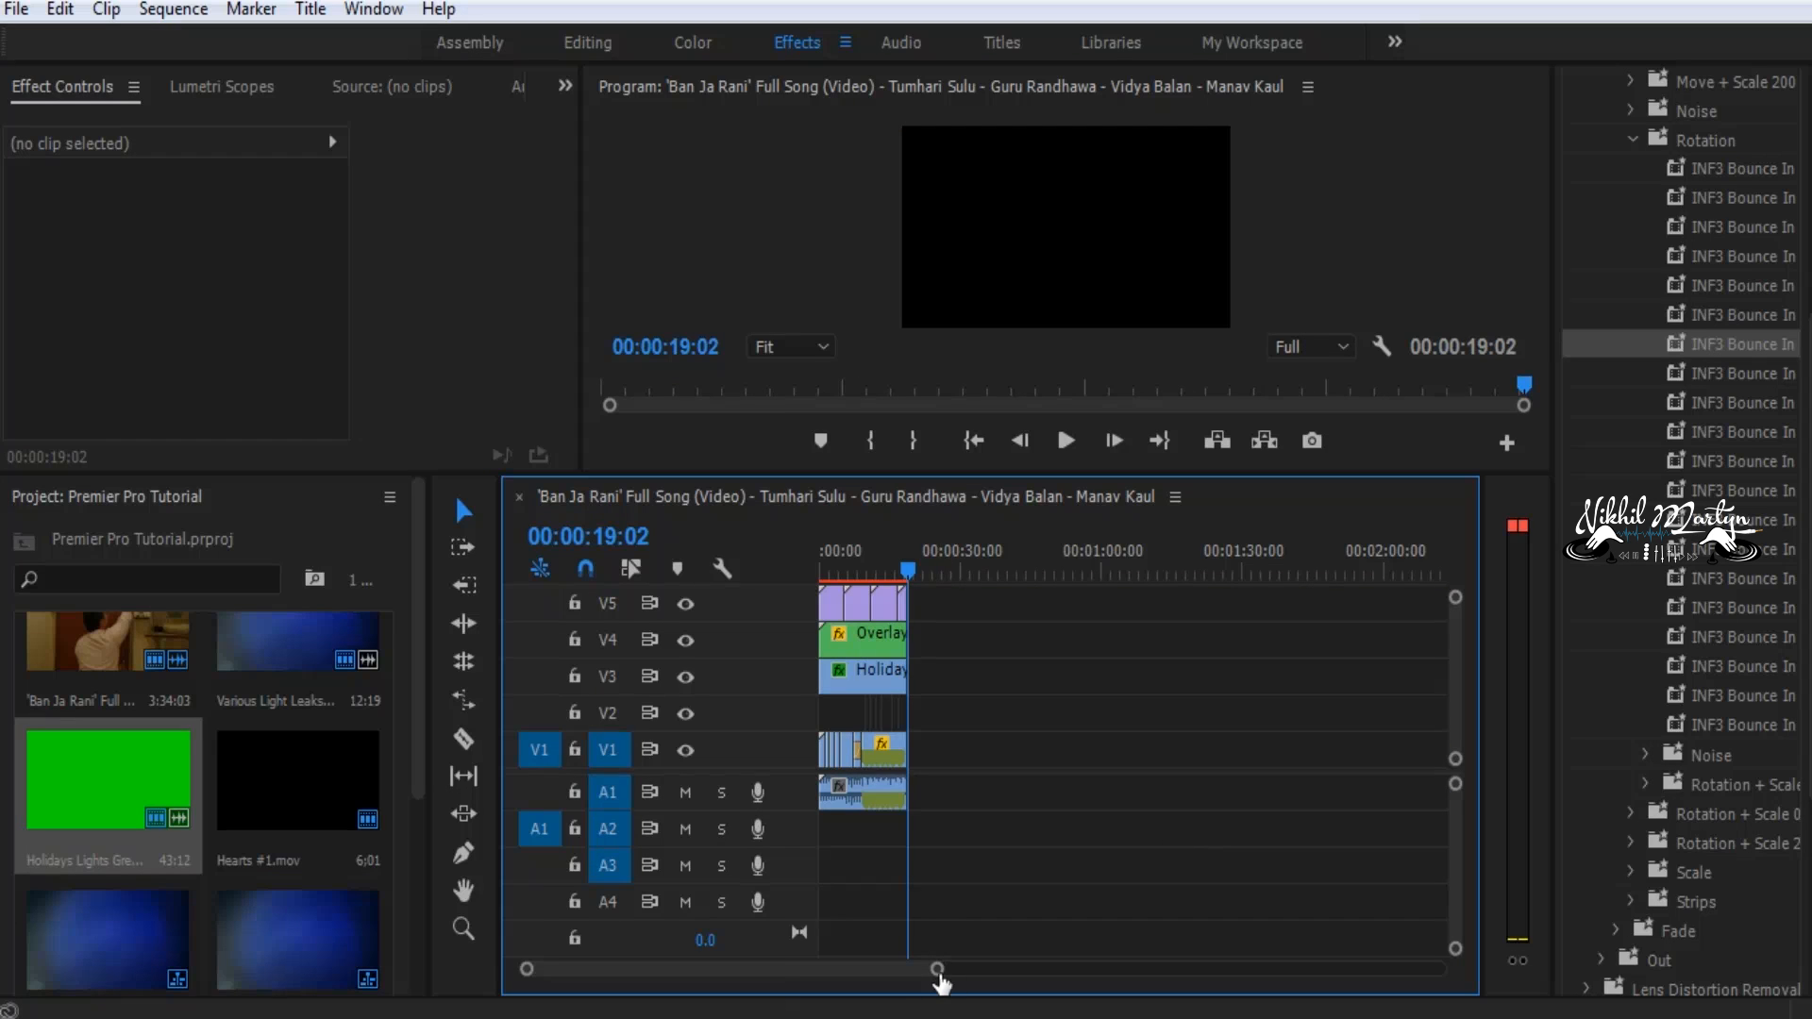
Open the media export settings for the trimmed sequence and choose H.264 as the format
{"action": "left_click_drag", "start_coordinate": [937, 969], "coordinate": [816, 991]}
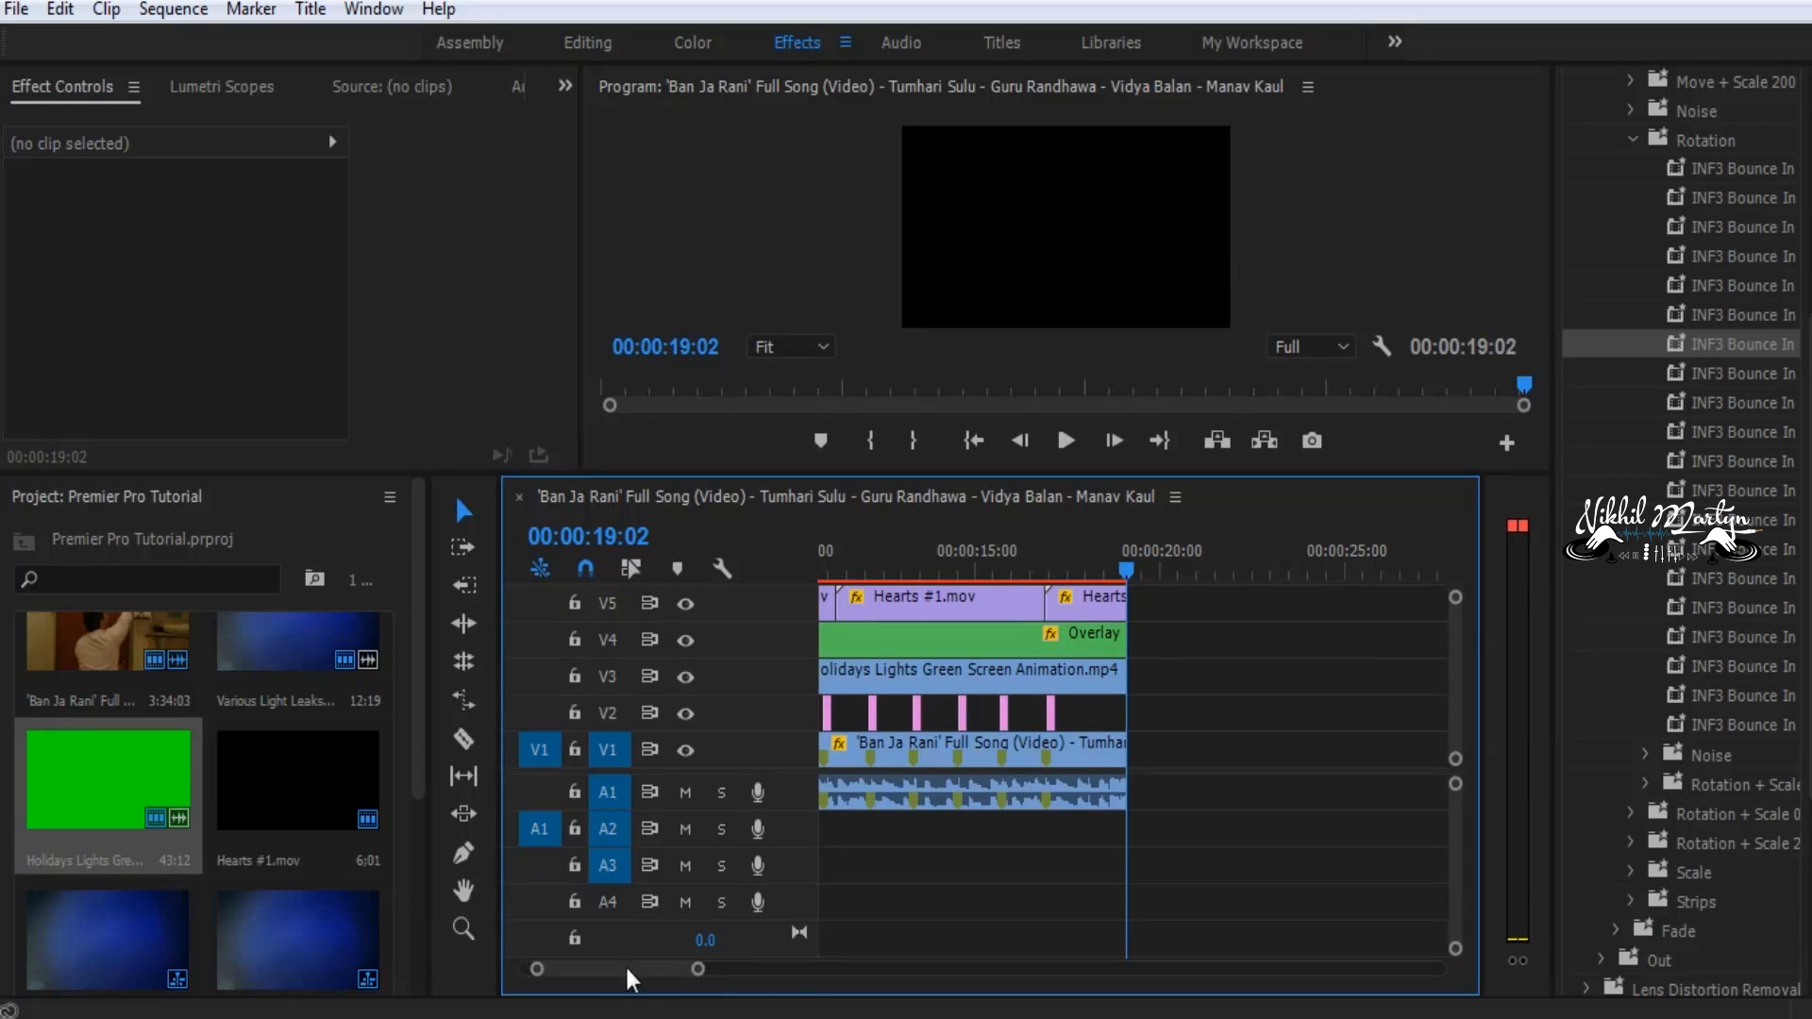
{"action": "left_click_drag", "start_coordinate": [630, 980], "coordinate": [552, 986]}
{"action": "left_click_drag", "start_coordinate": [687, 977], "coordinate": [842, 972]}
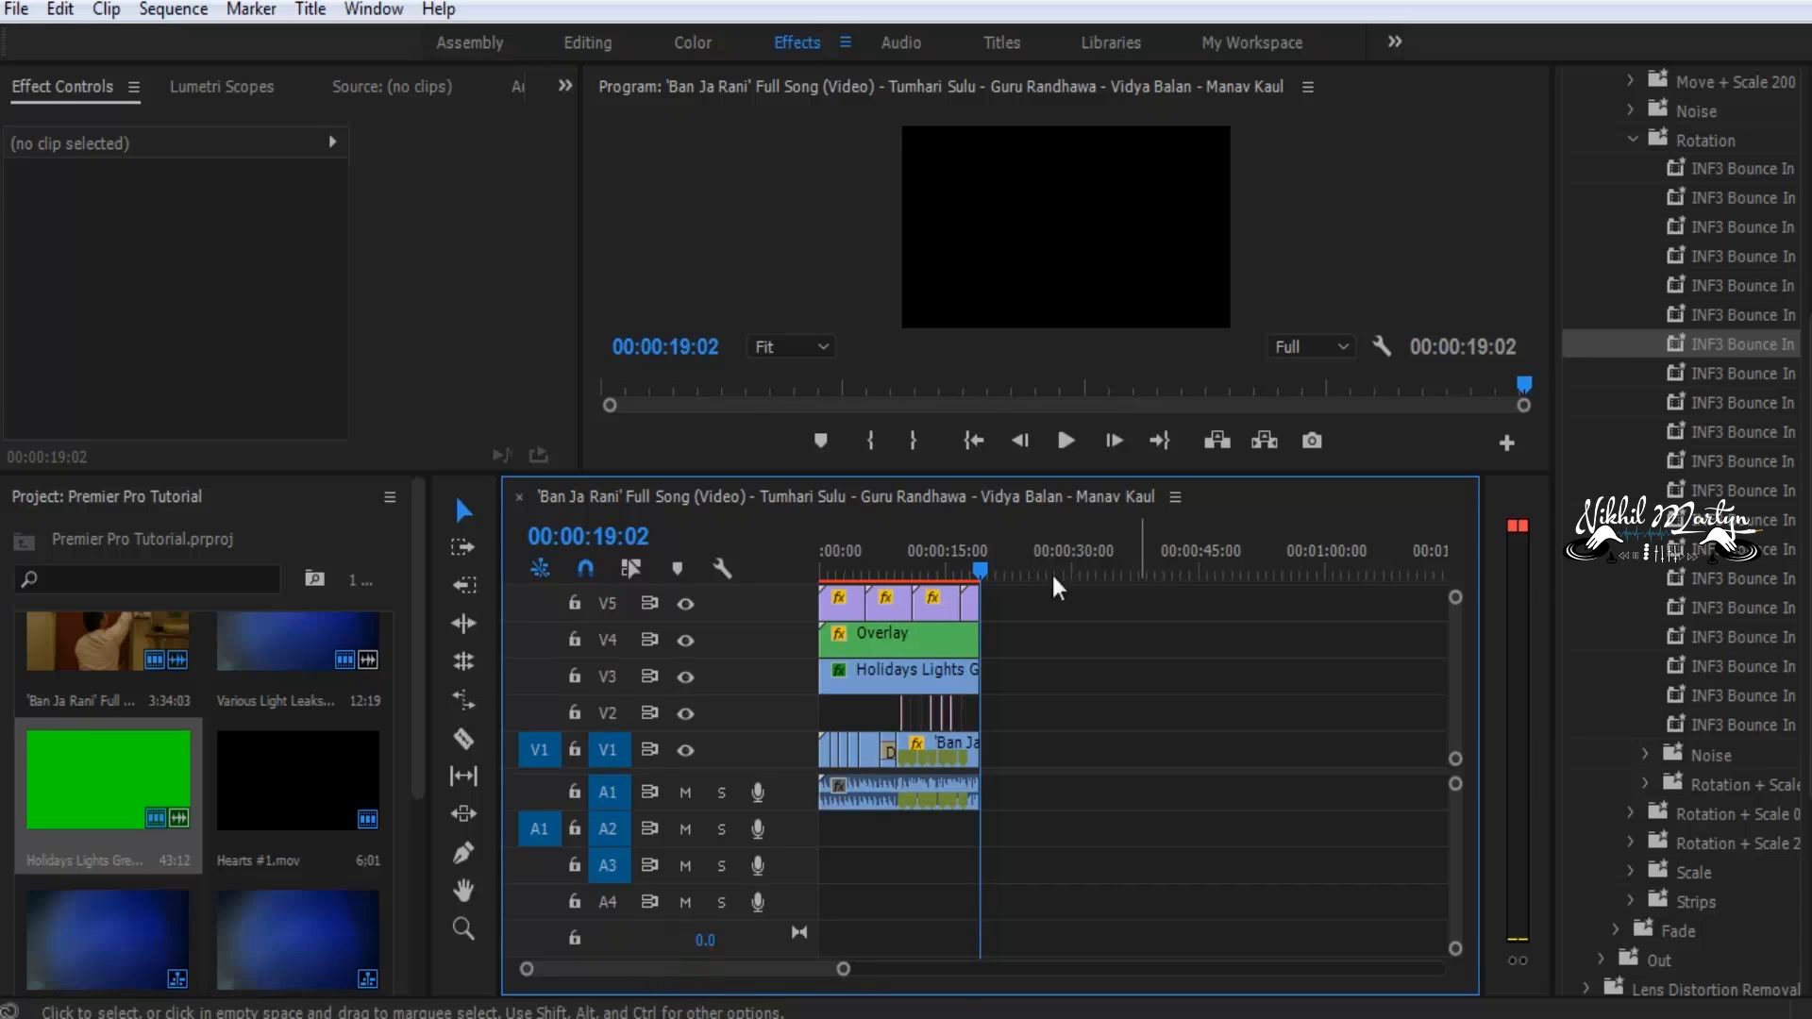
{"action": "left_click", "coordinate": [33, 19]}
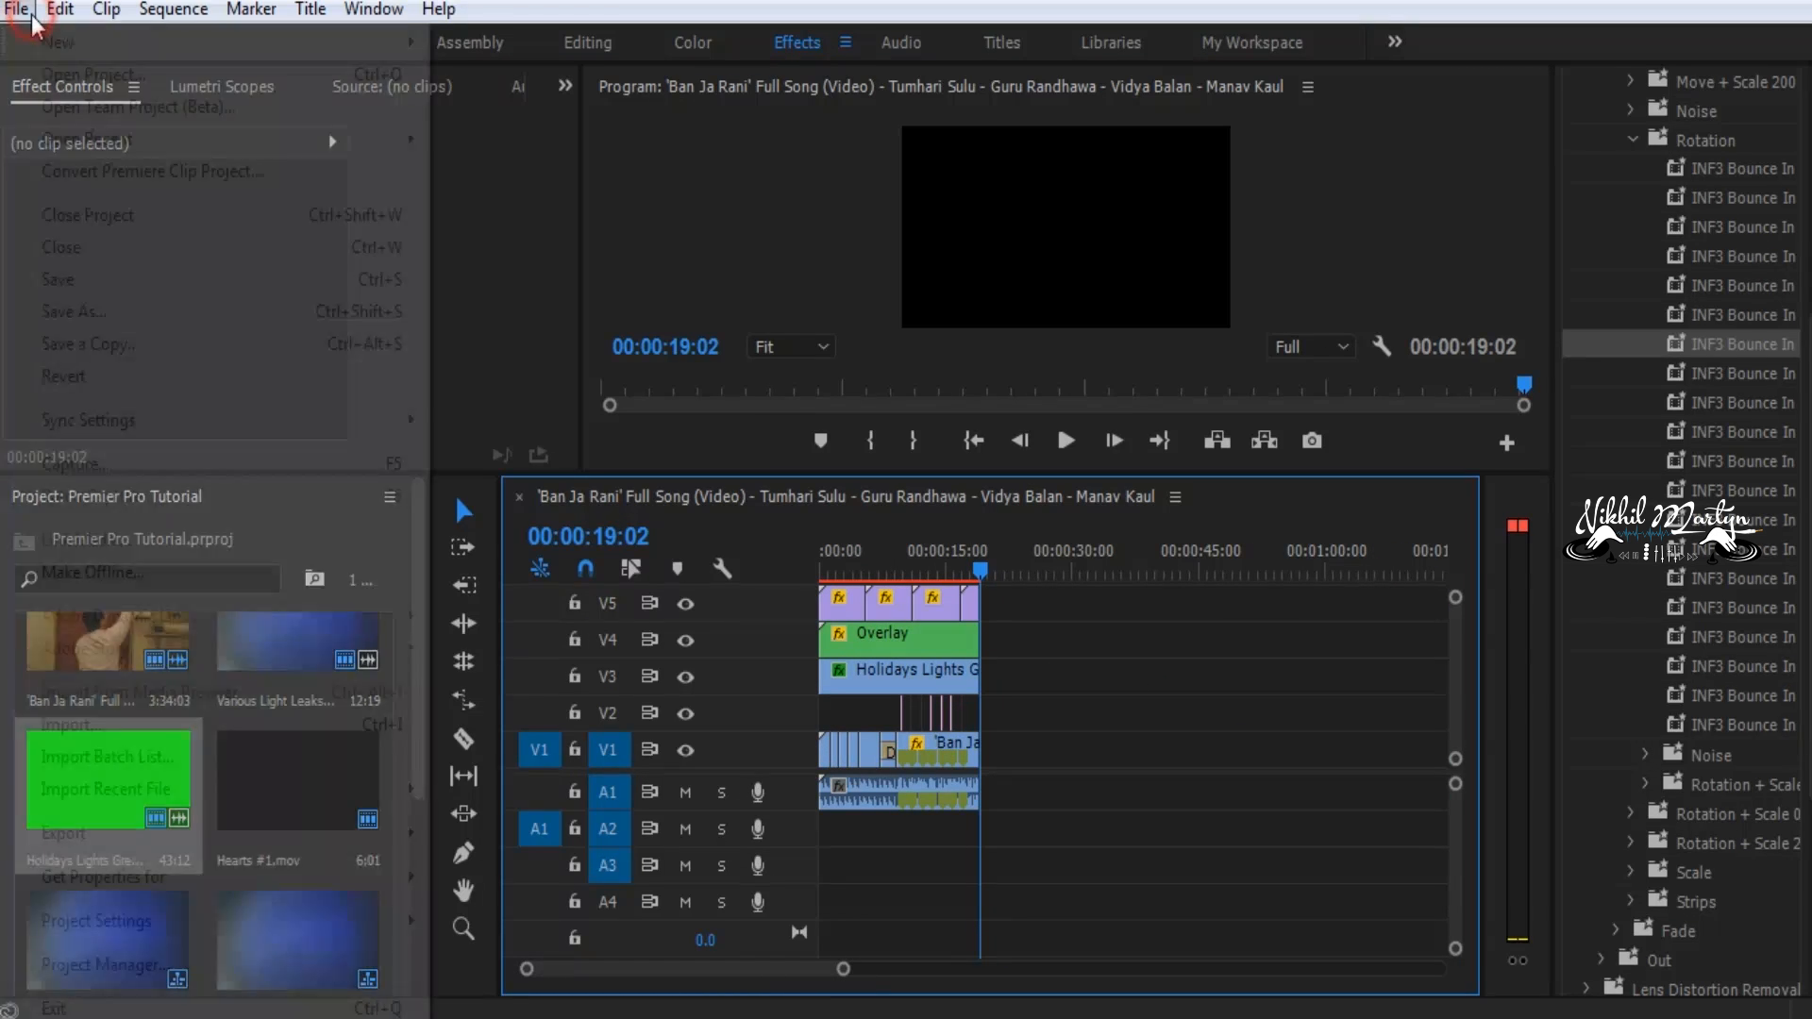
{"action": "mouse_move", "coordinate": [149, 834]}
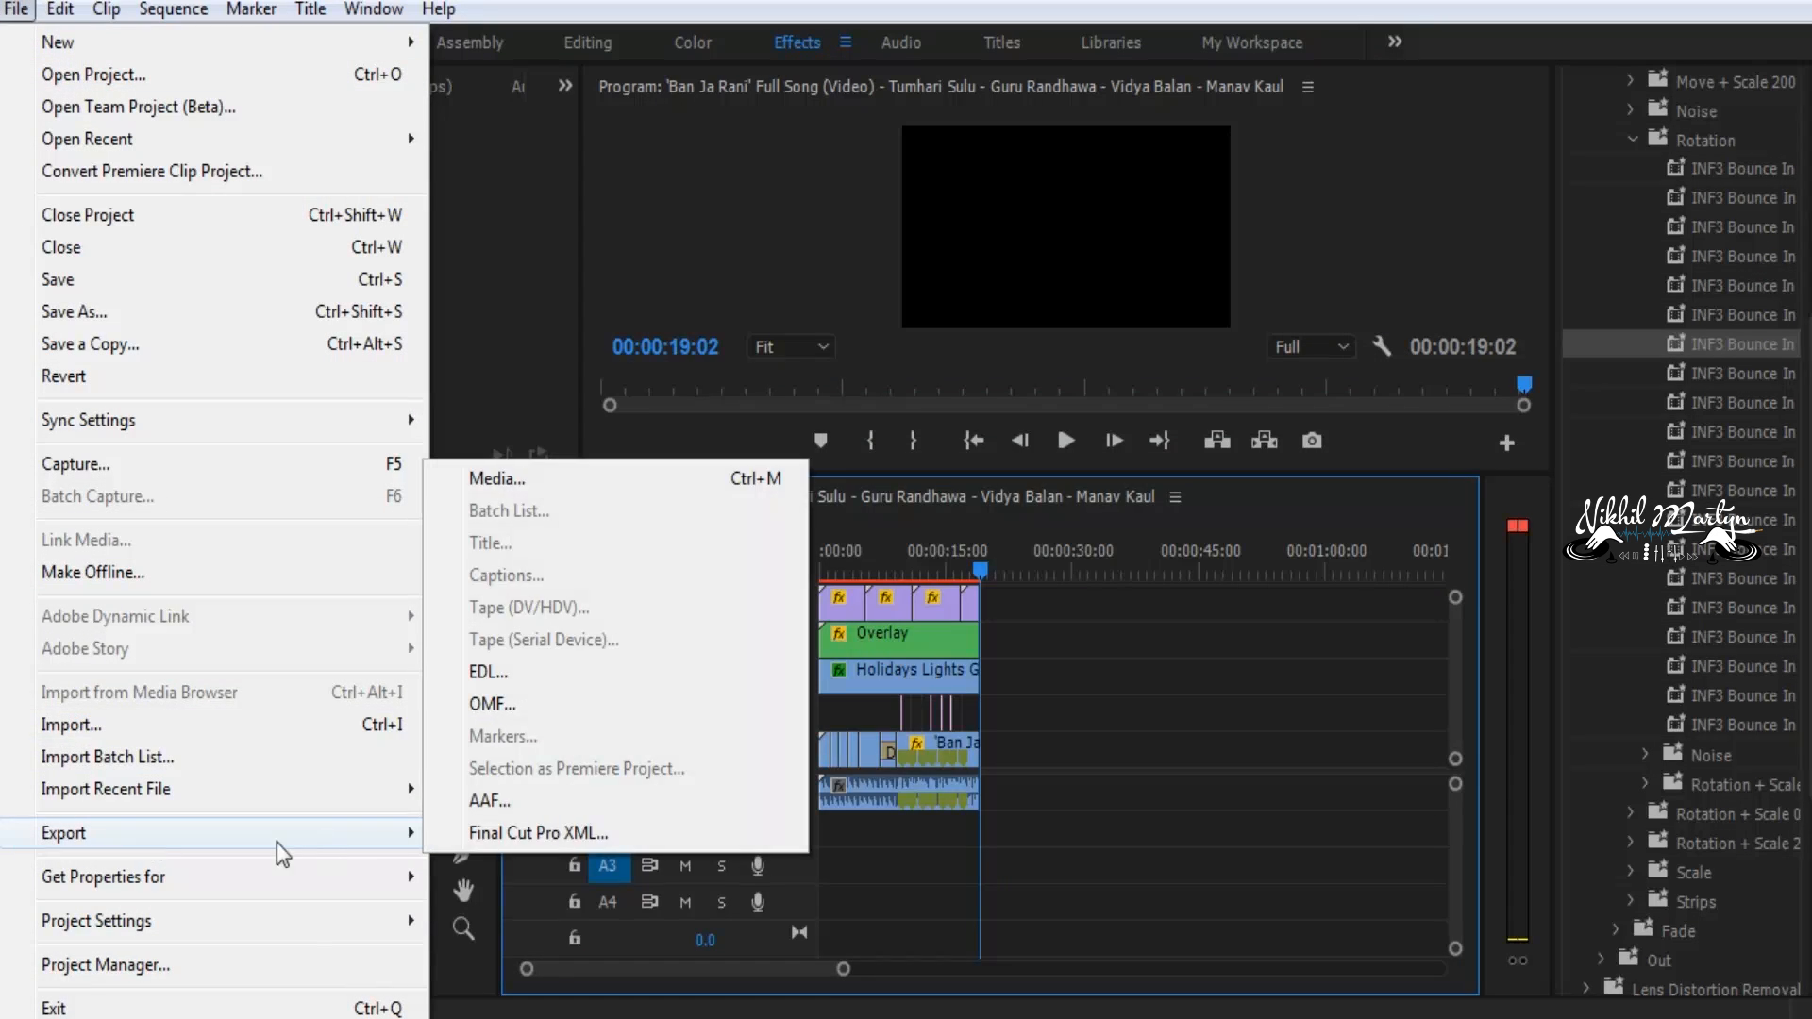
{"action": "left_click", "coordinate": [516, 481]}
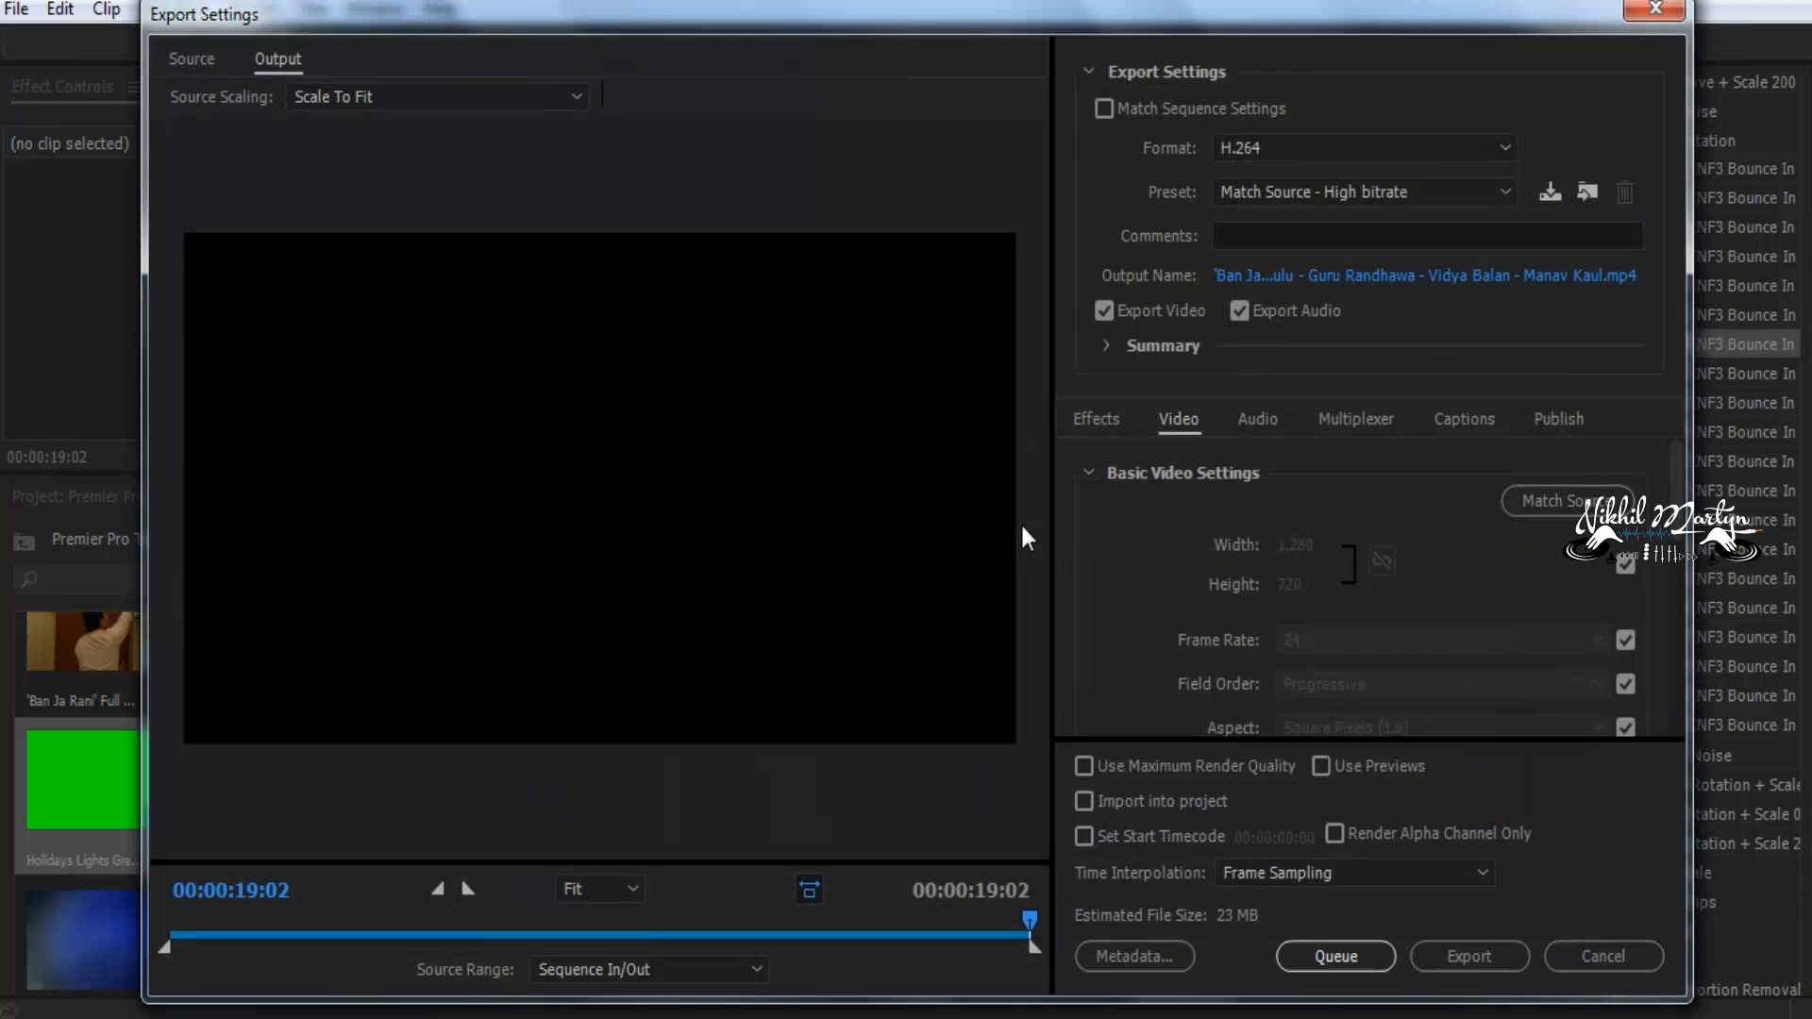
{"action": "left_click", "coordinate": [1257, 145]}
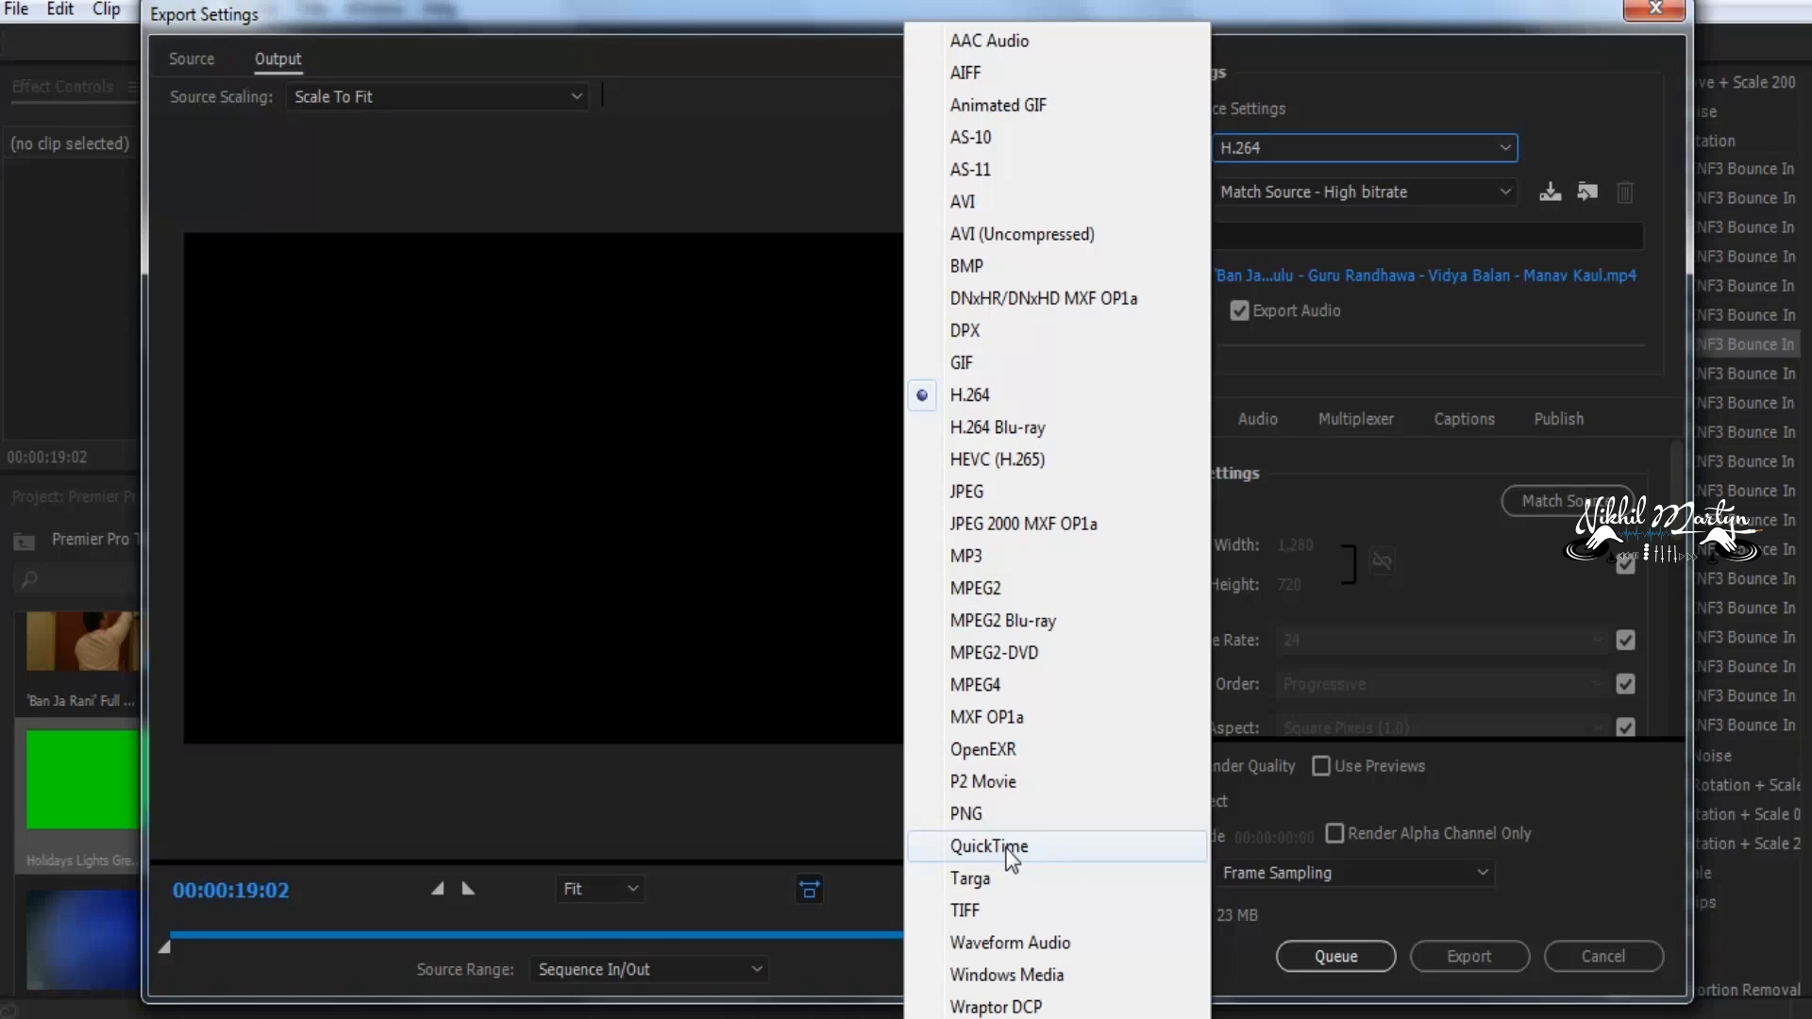
{"action": "left_click", "coordinate": [996, 394]}
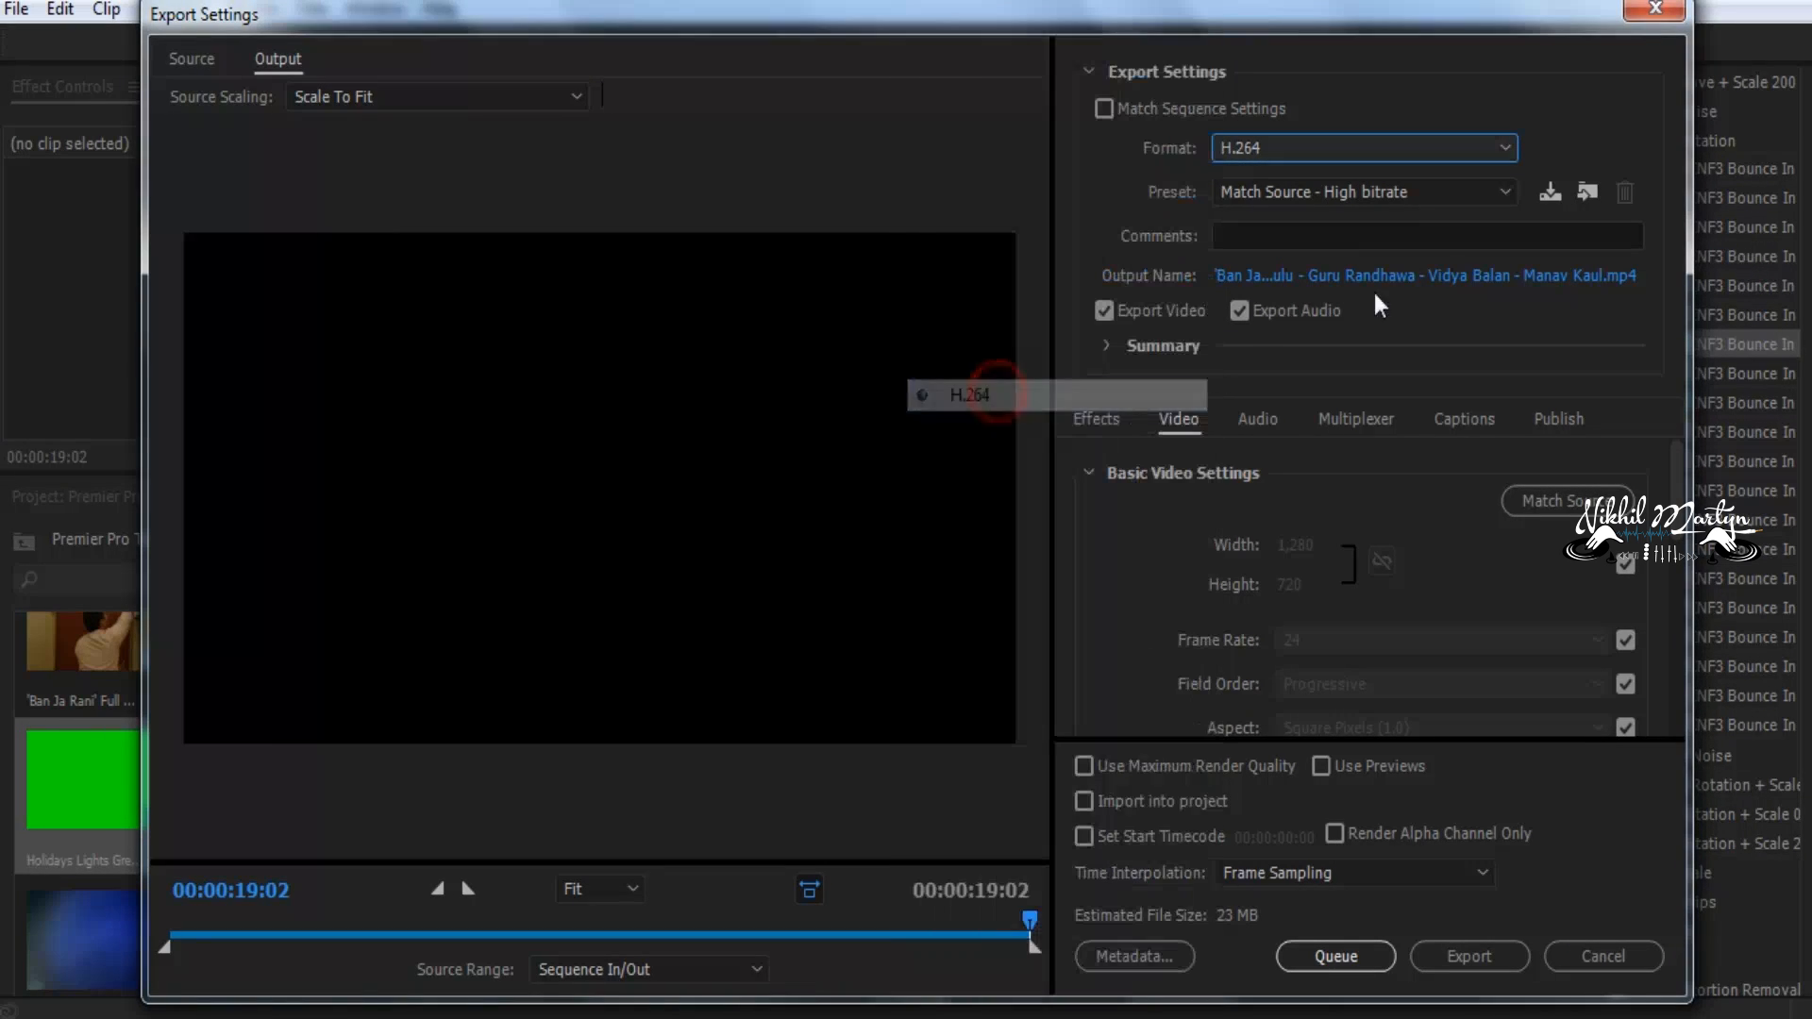
Choose the YouTube 1080p HD preset and start exporting the sequence
{"action": "left_click", "coordinate": [1305, 191]}
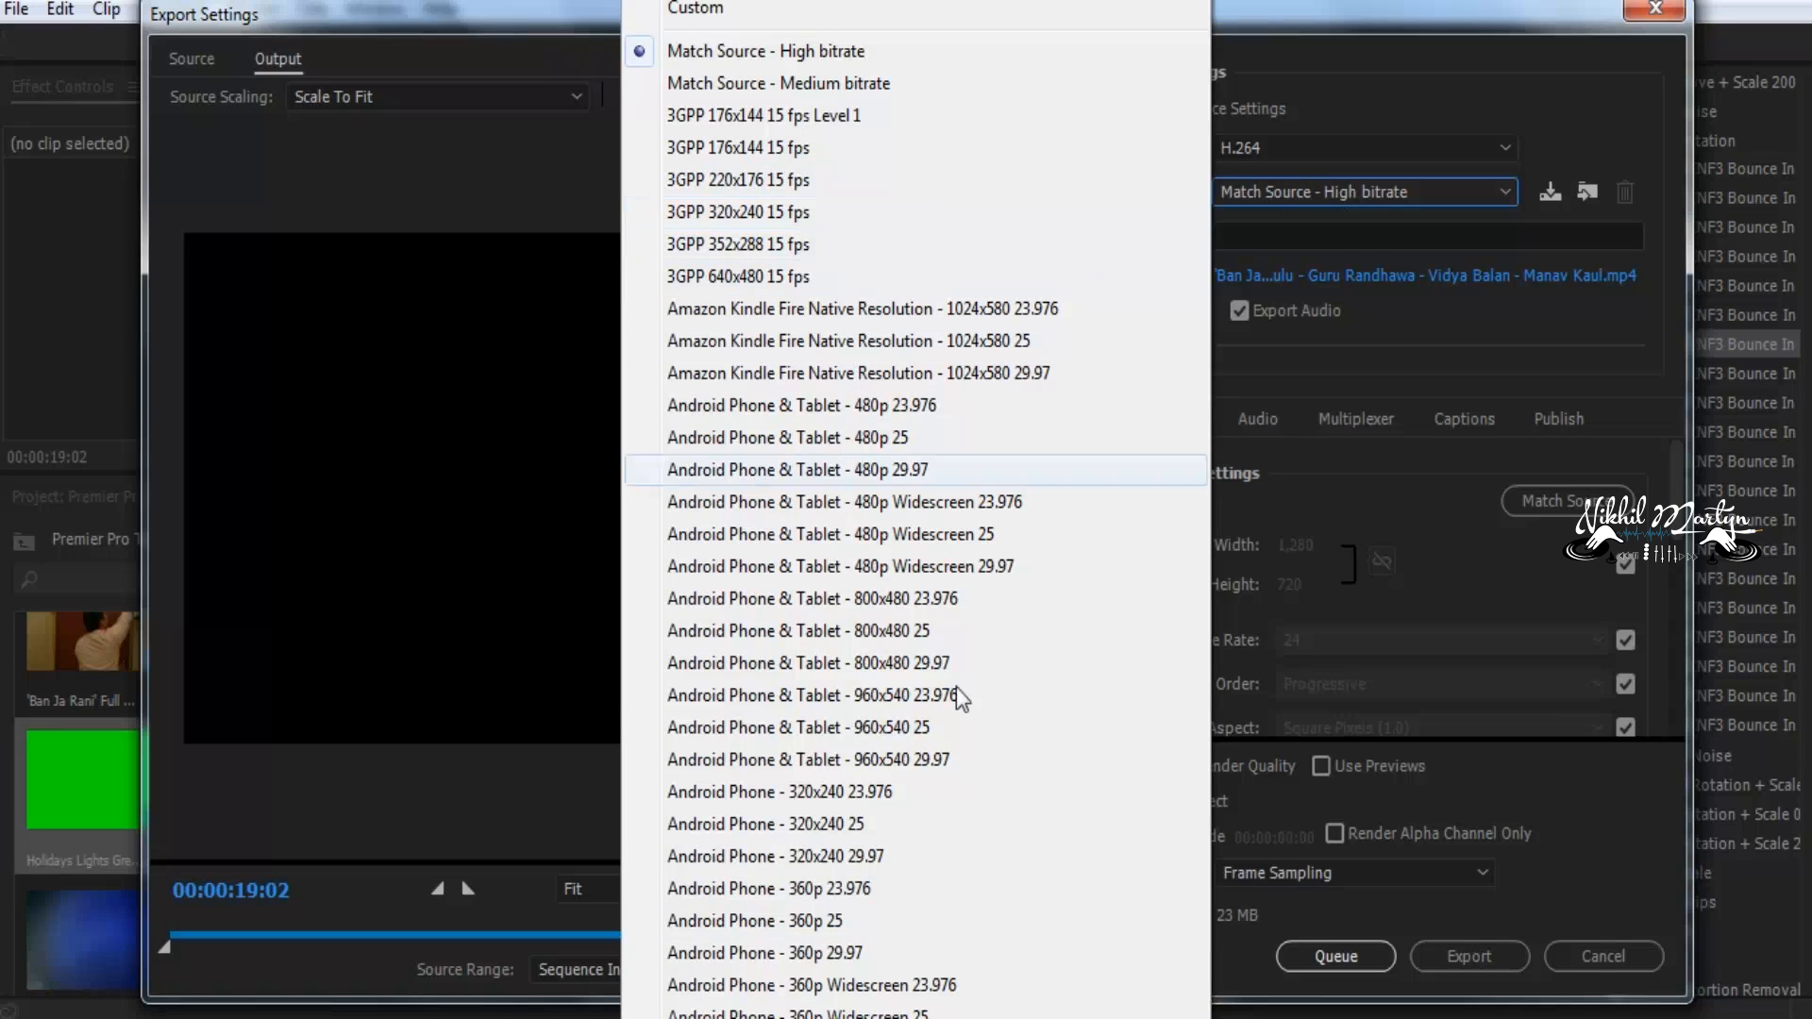
{"action": "scroll", "coordinate": [774, 864], "scroll_direction": "down", "scroll_amount": 15}
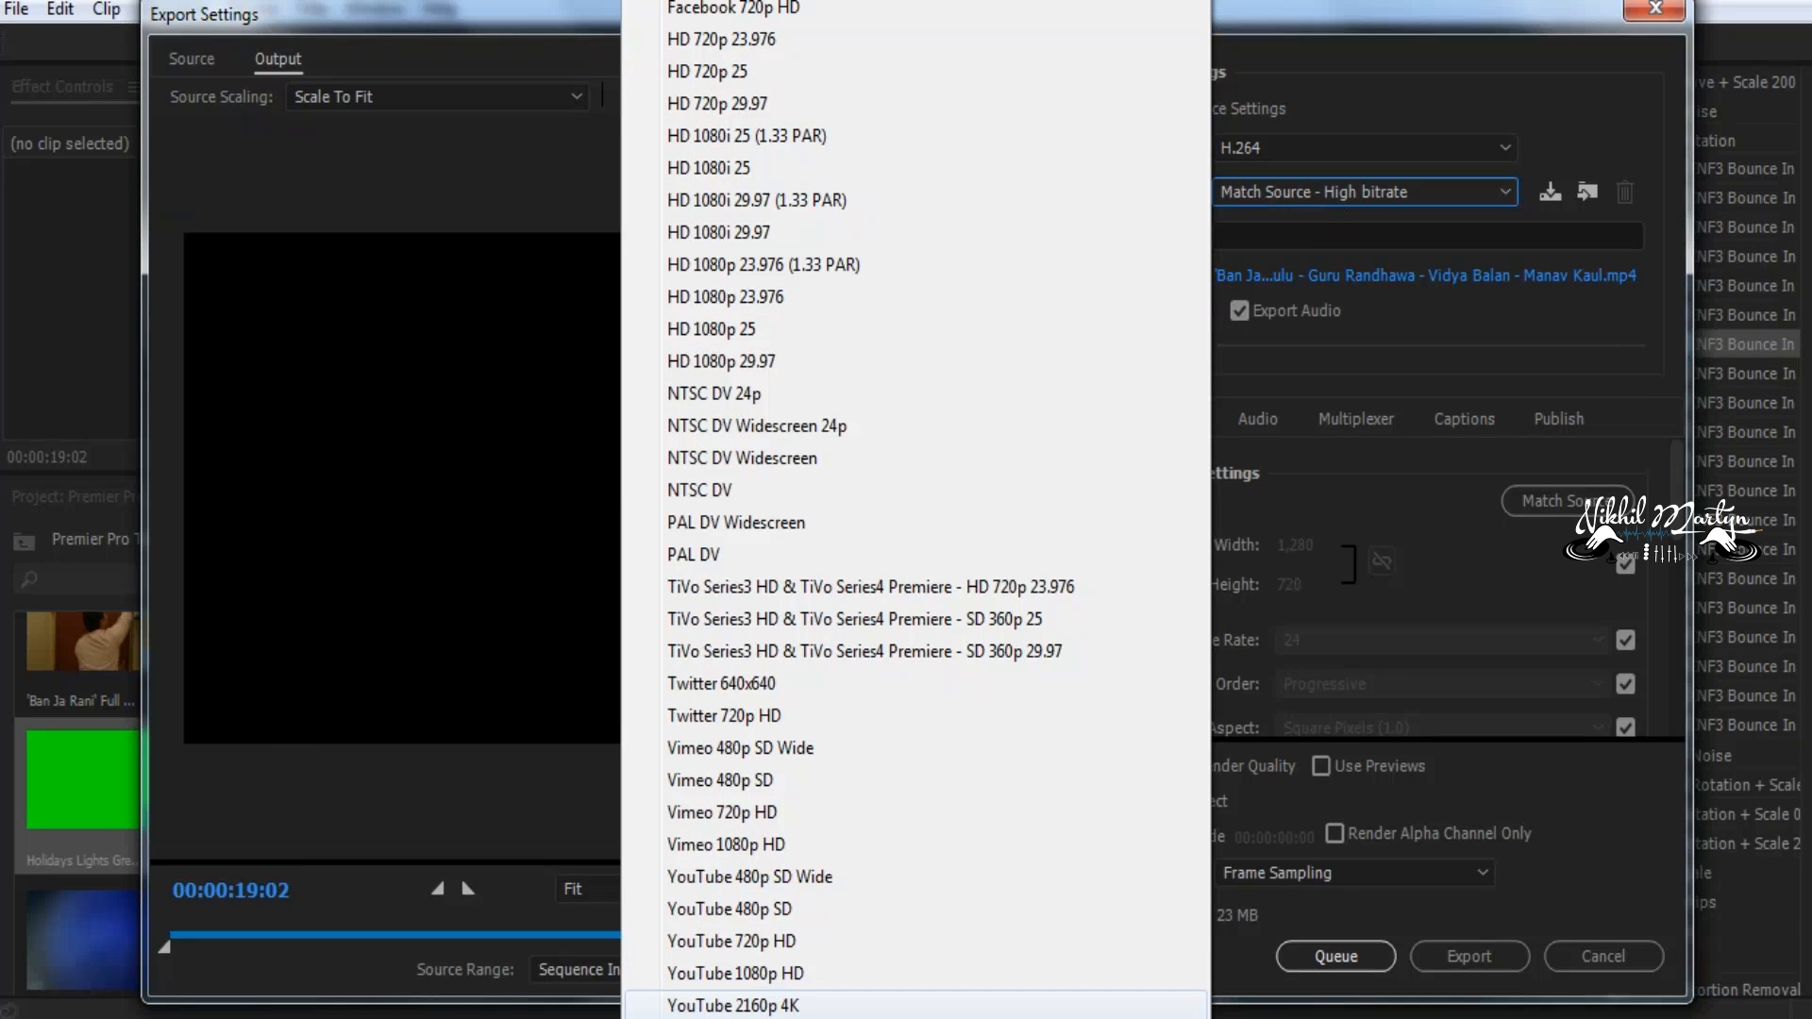
{"action": "left_click", "coordinate": [763, 975]}
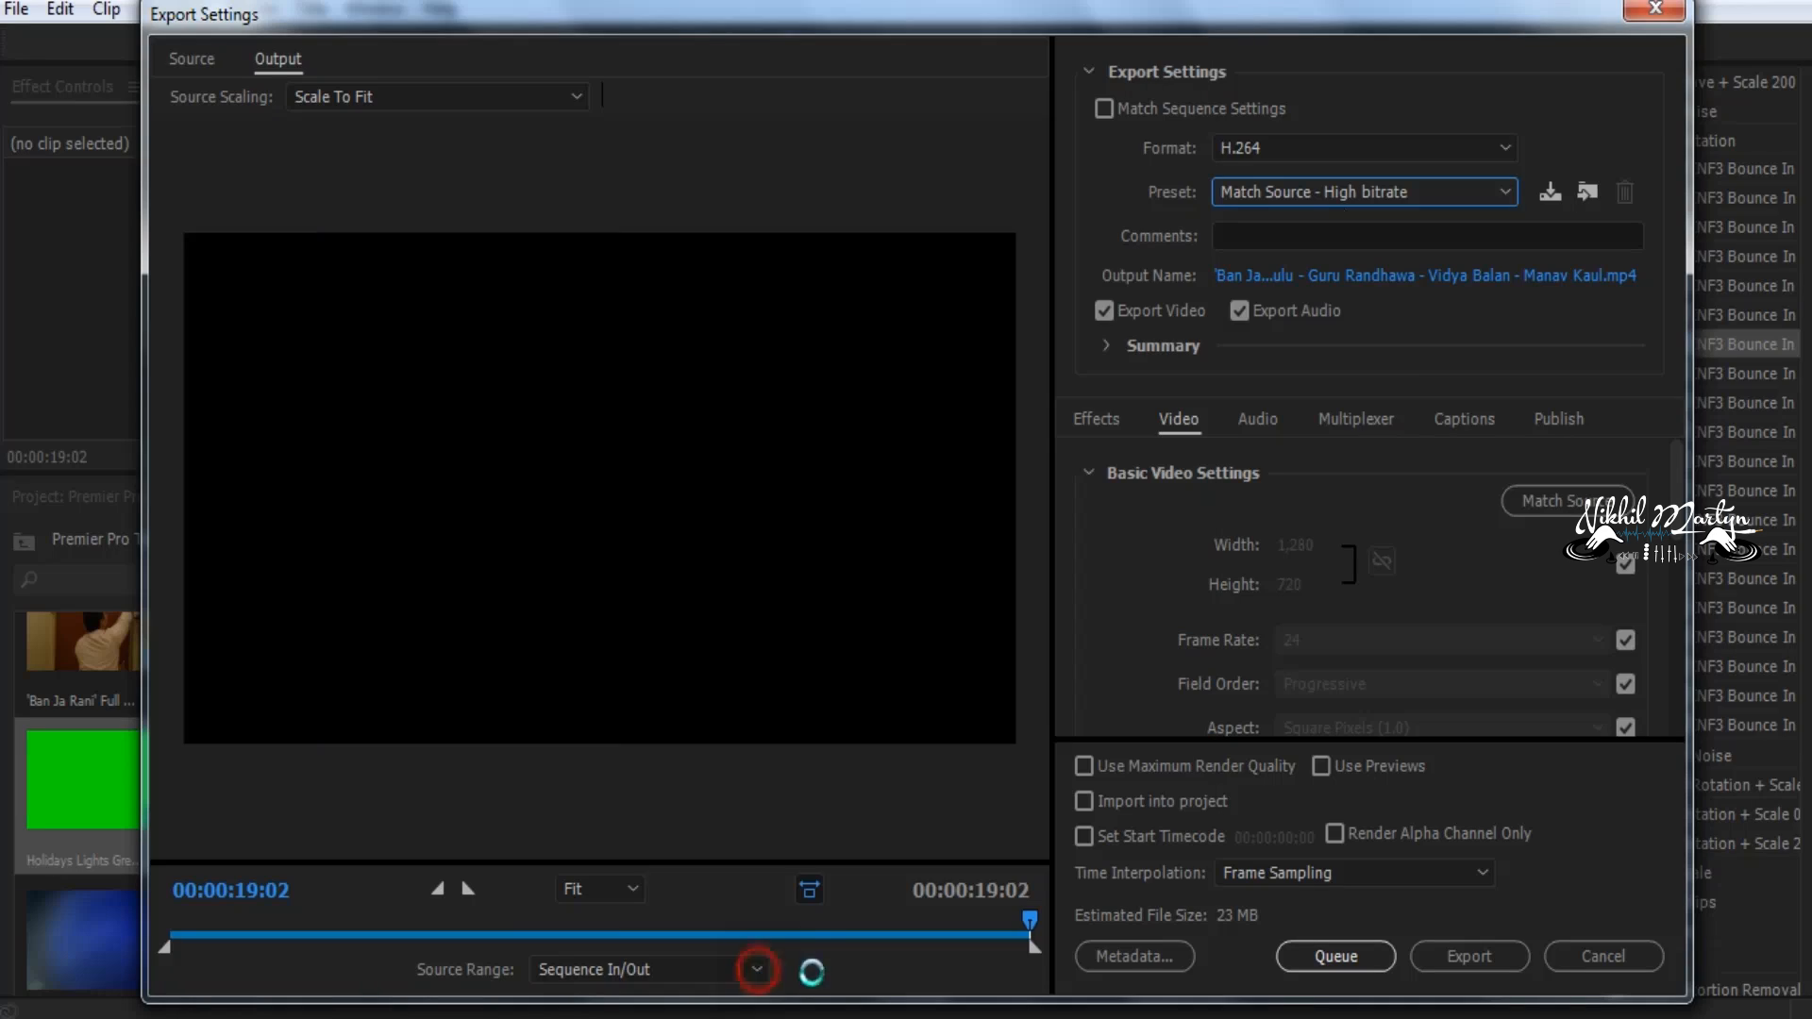
{"action": "left_click", "coordinate": [1458, 959]}
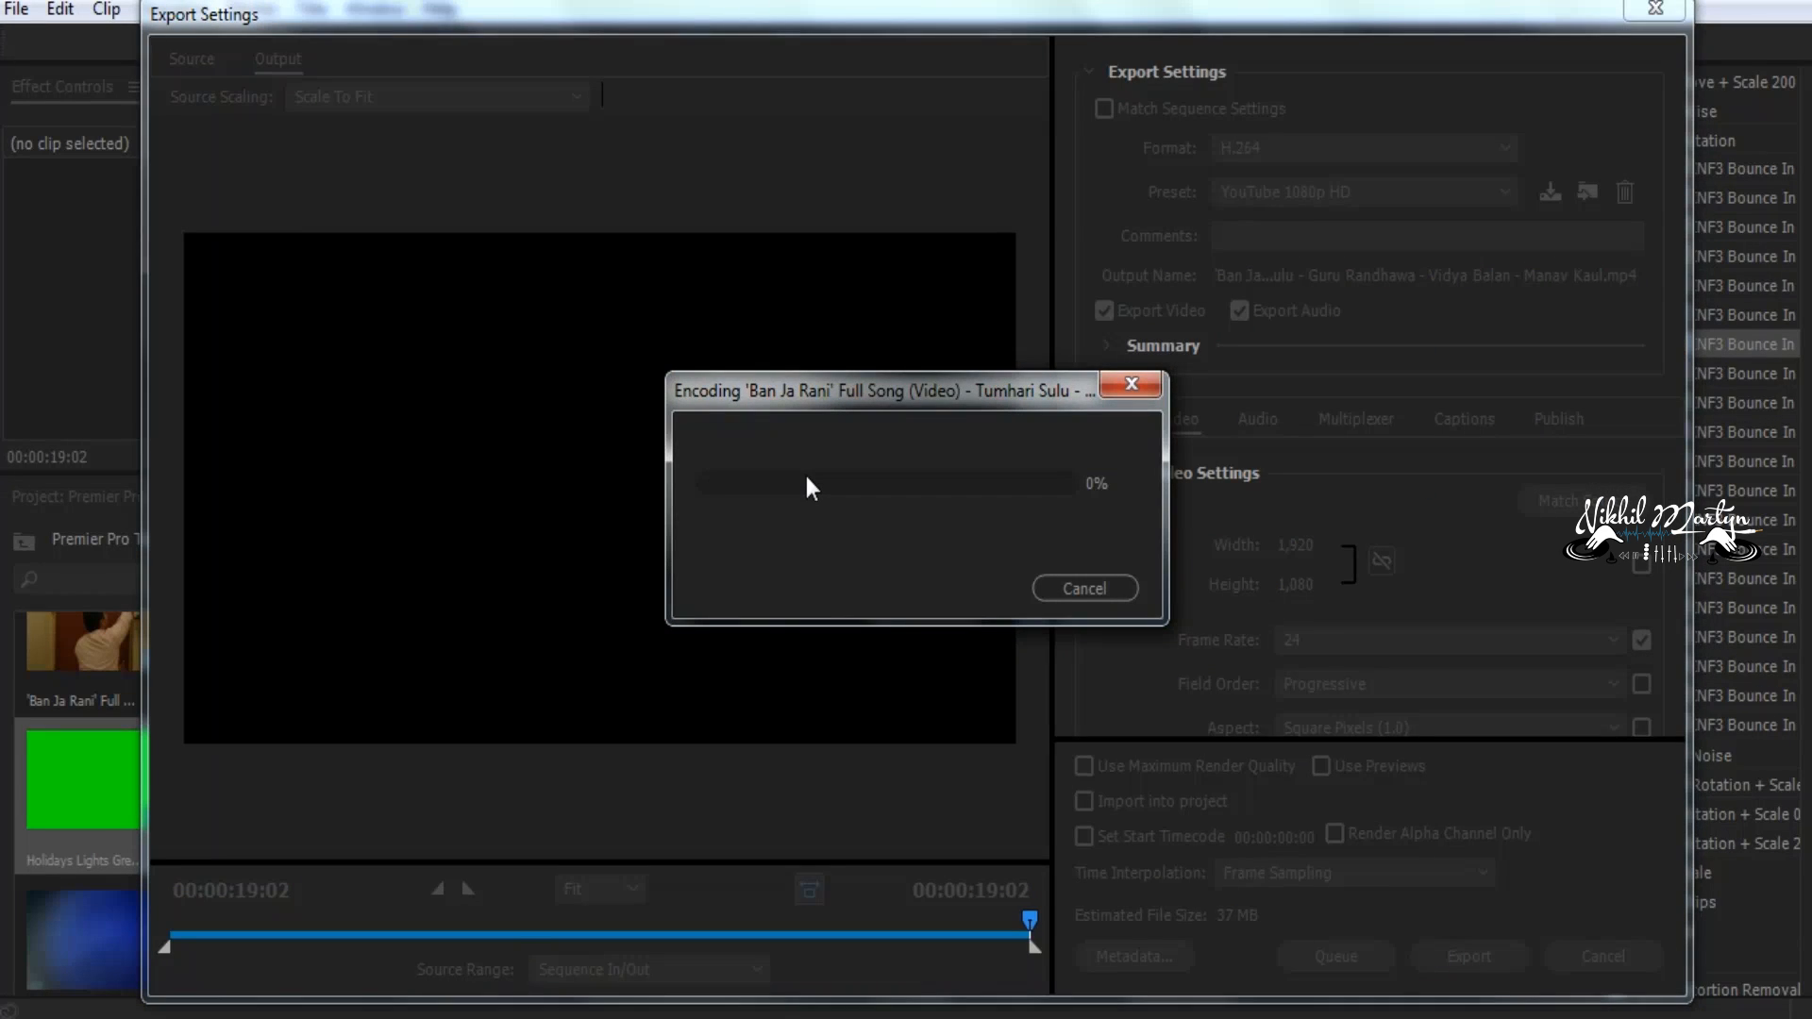